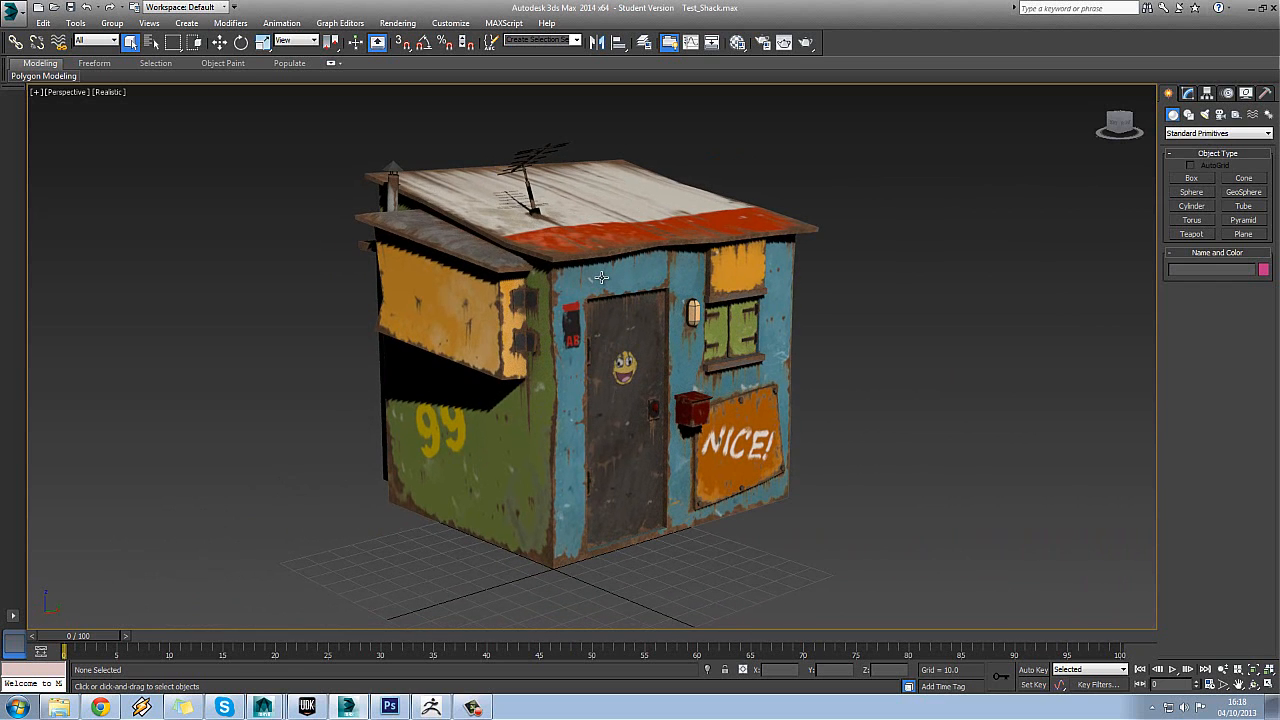
left_click_drag(690, 270, 695, 275)
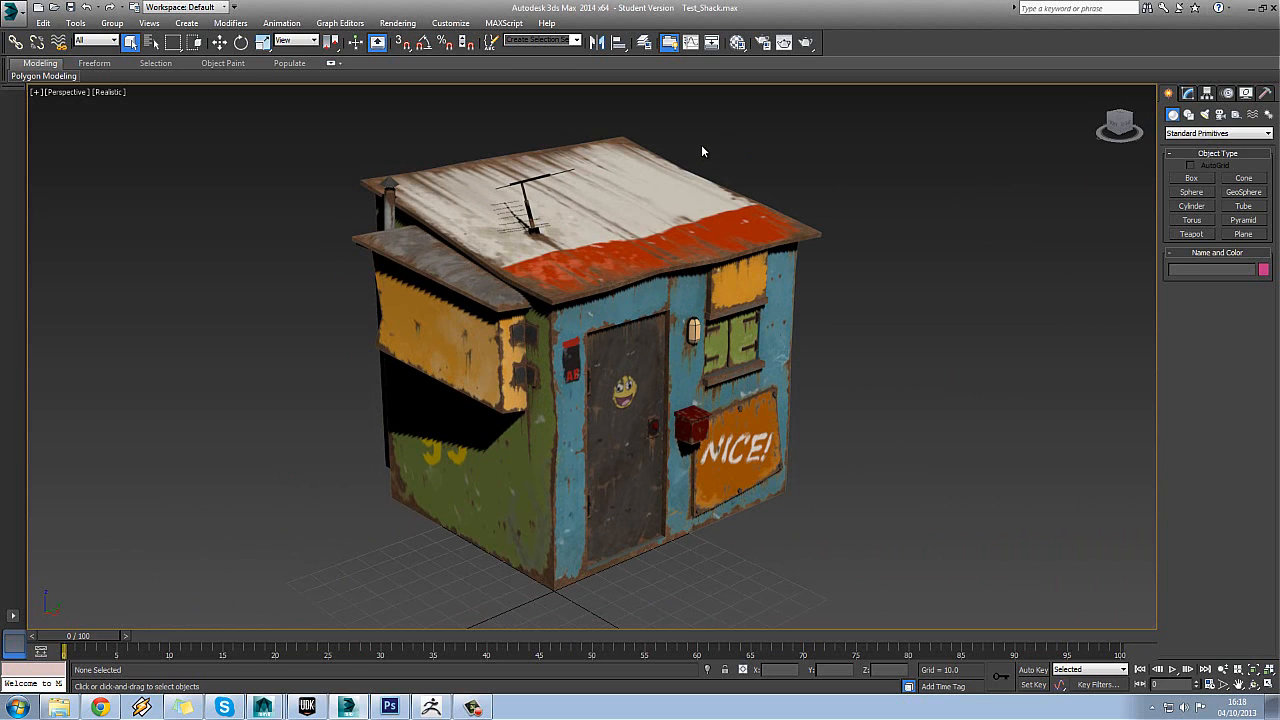
left_click_drag(710, 274, 637, 260)
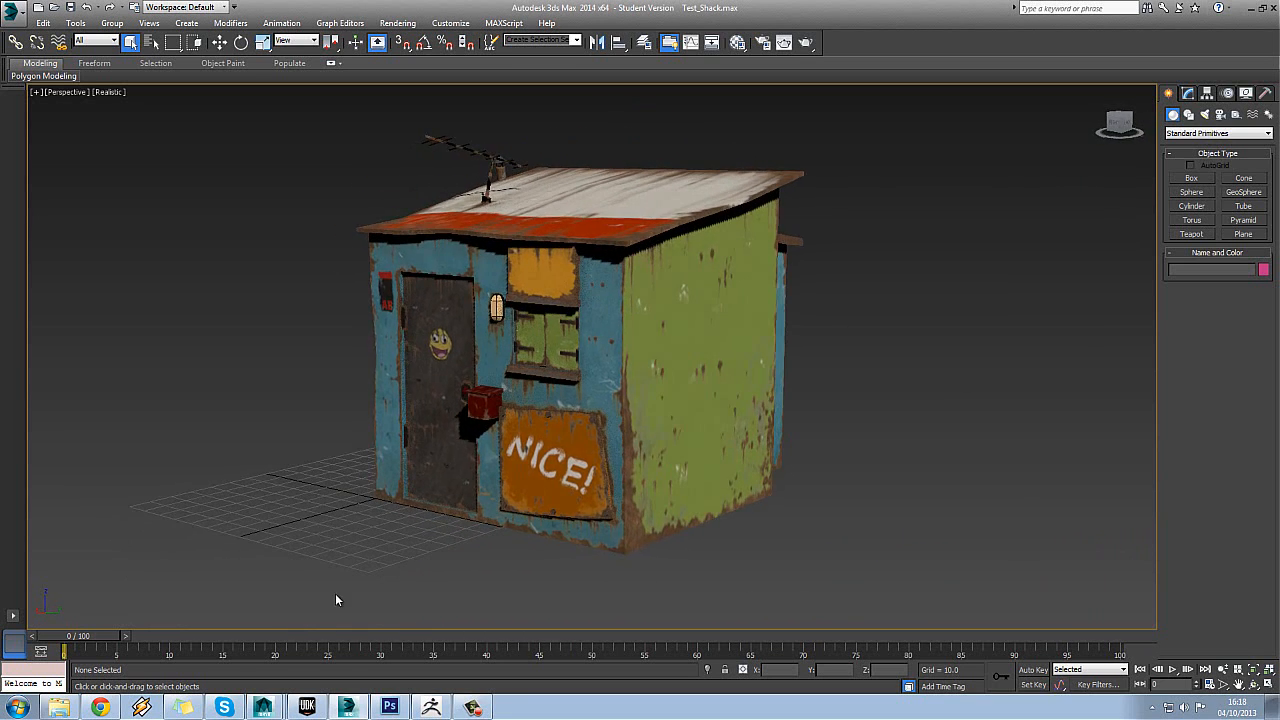
- Switch to Photoshop, hide the dirt, rust copy 2, decals, and cuts and scratches groups, and leave the colour group expanded
left_click(389, 707)
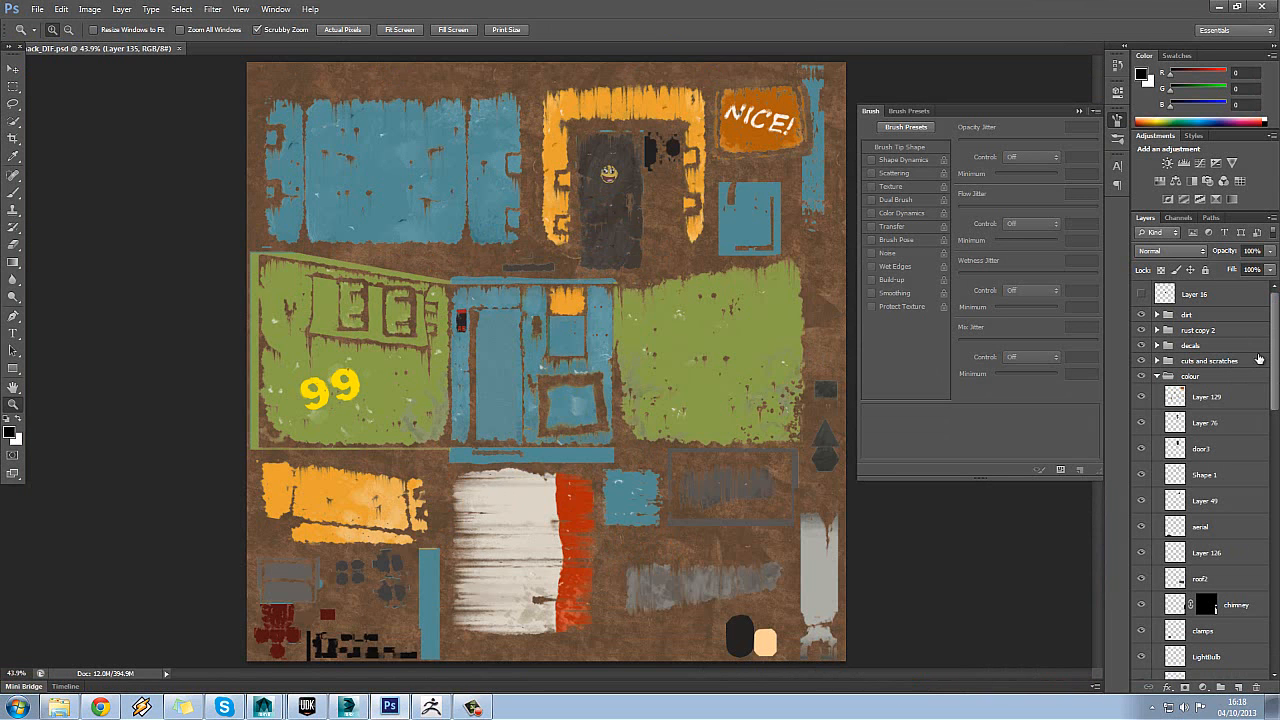
left_click(1160, 381)
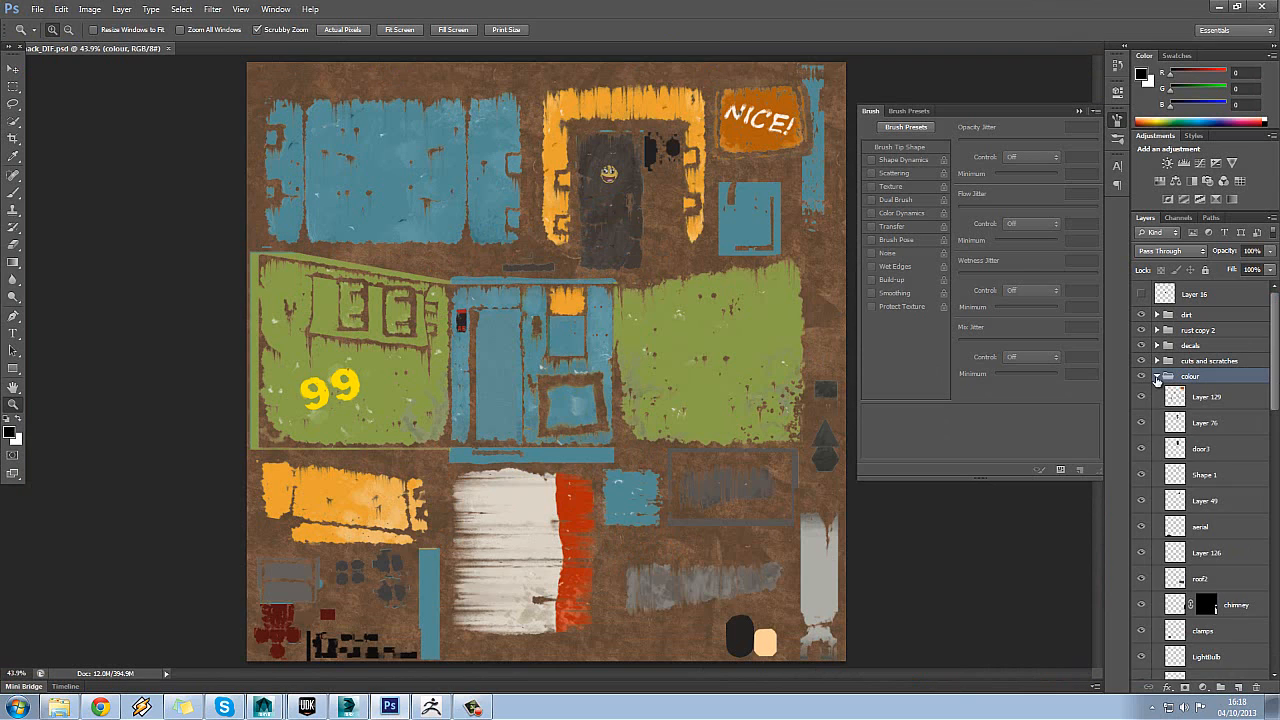
left_click(1157, 377)
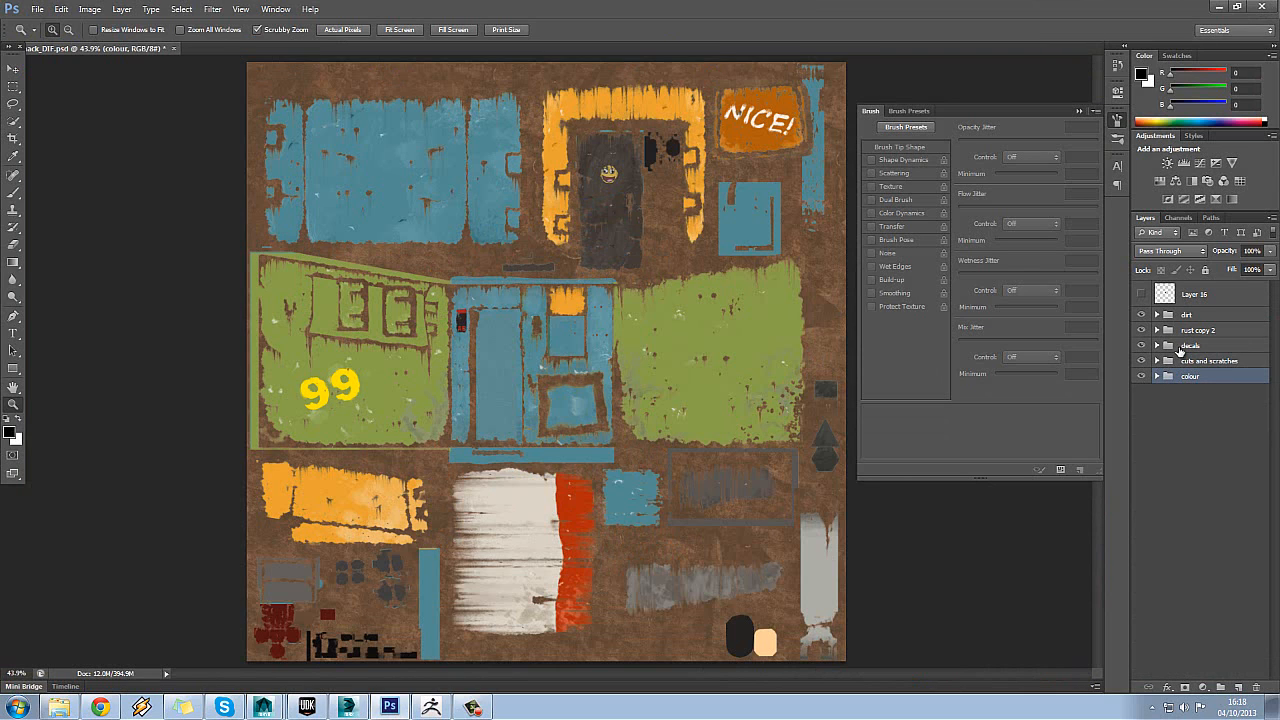
left_click_drag(1142, 318, 1143, 368)
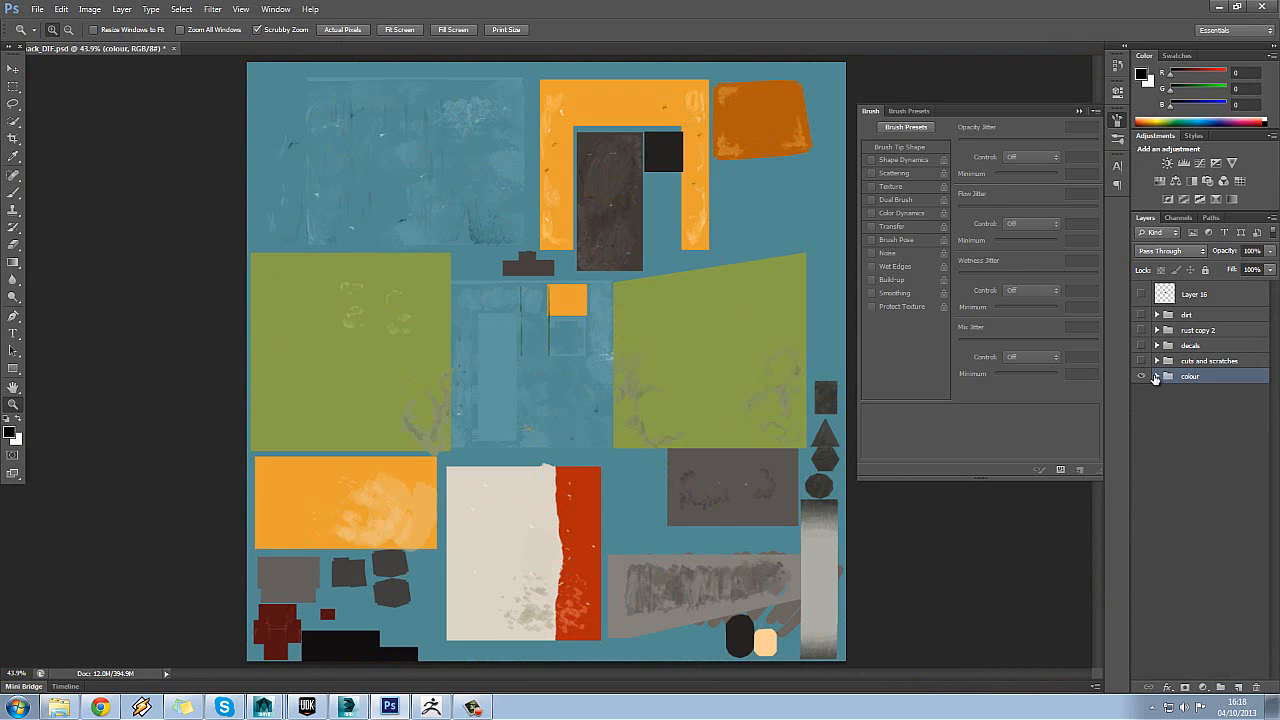
left_click(1156, 376)
mouse_move(1278, 367)
left_mouse_down()
mouse_move(1277, 659)
mouse_move(1276, 344)
left_mouse_up()
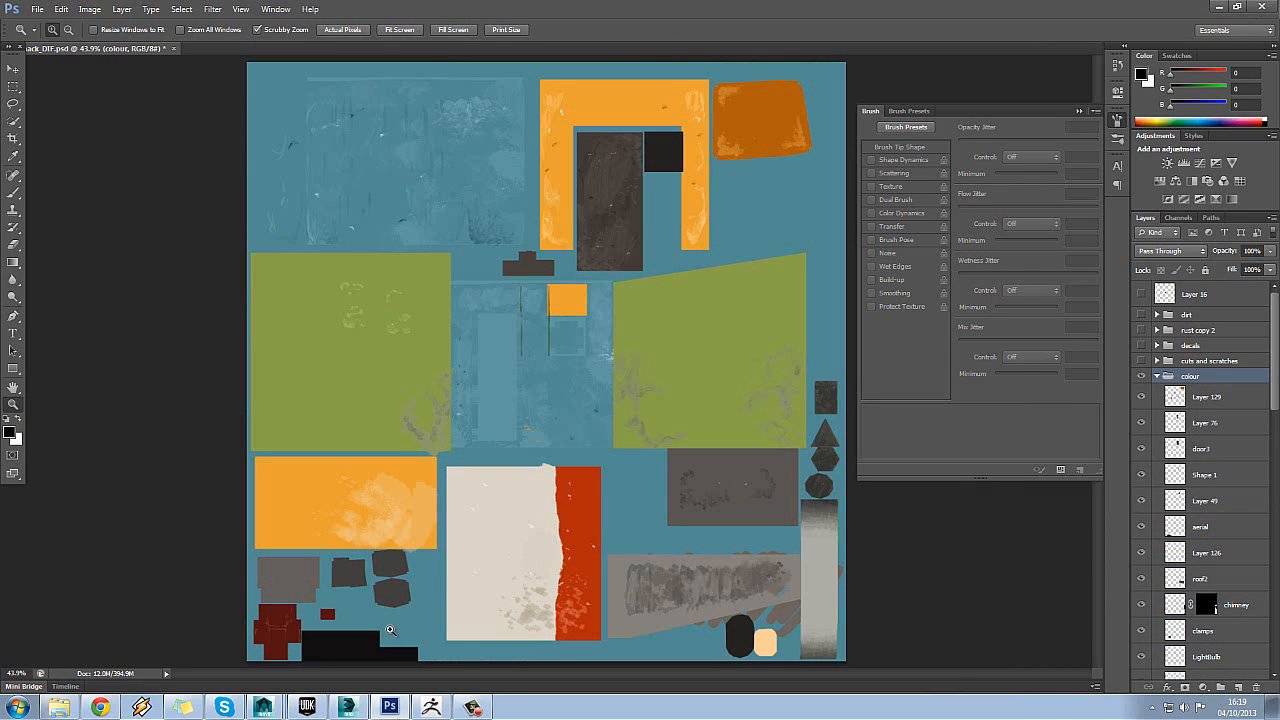
- Switch to 3ds Max, select everything in the scene and frame it in the viewport
left_click(347, 707)
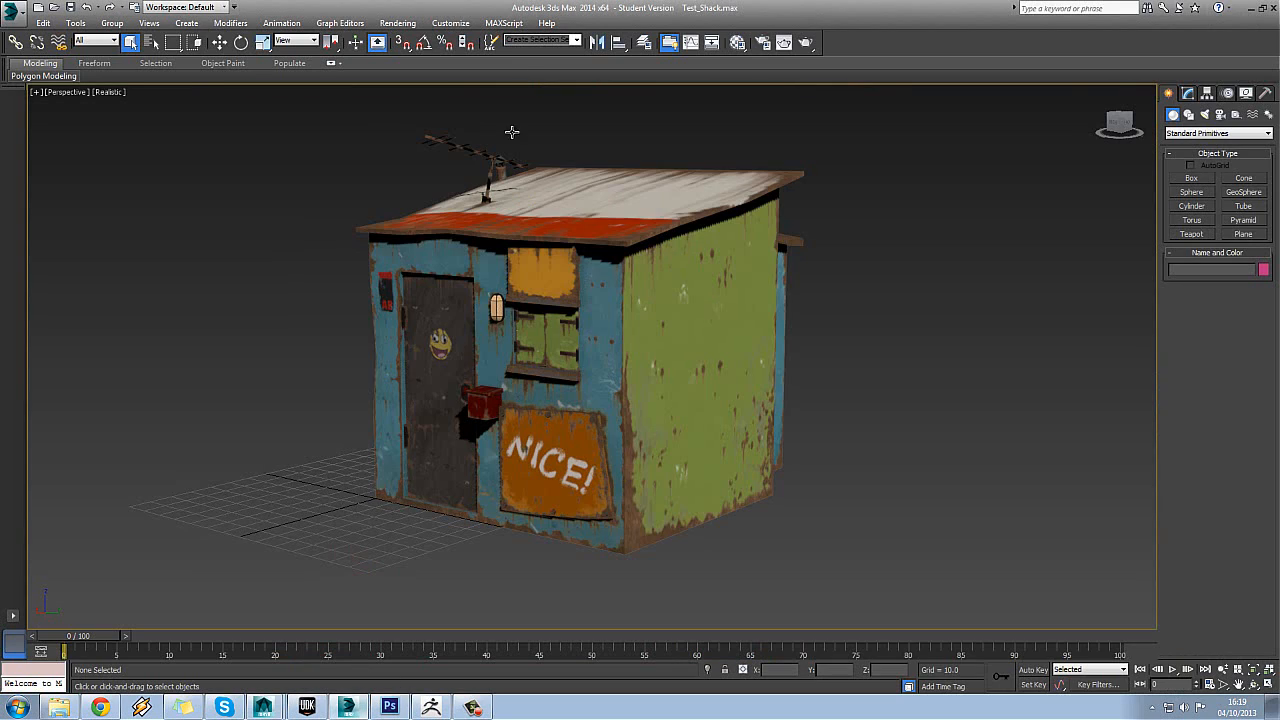
left_click_drag(565, 216, 629, 217)
scroll(629, 217, "down", 5)
key("ctrl+a")
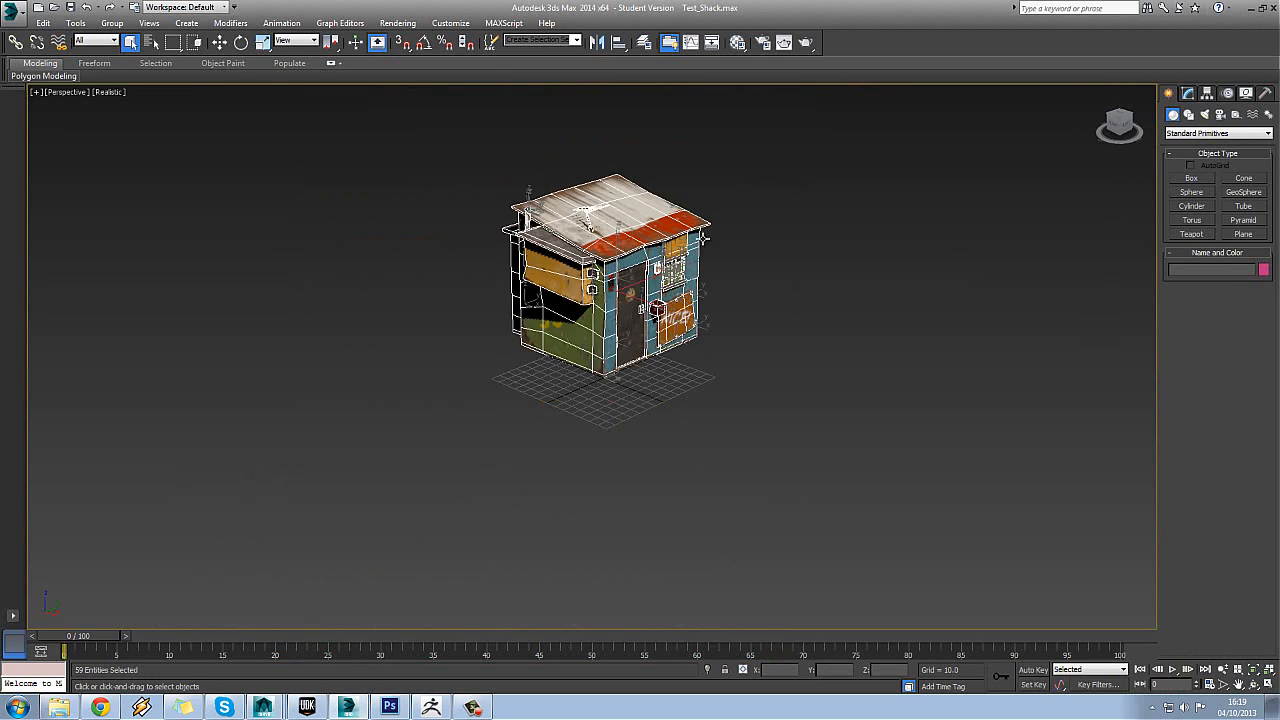
key("z")
left_click(1188, 92)
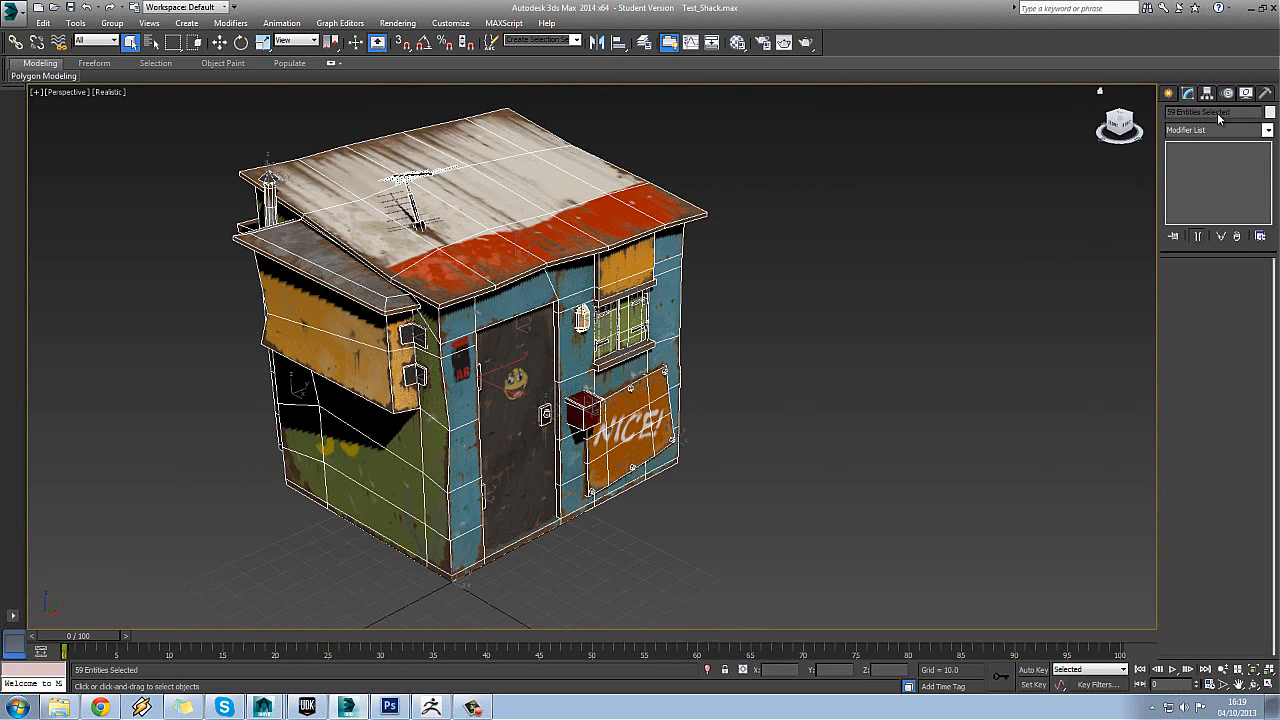
left_click(1268, 130)
left_click_drag(1272, 197, 1273, 446)
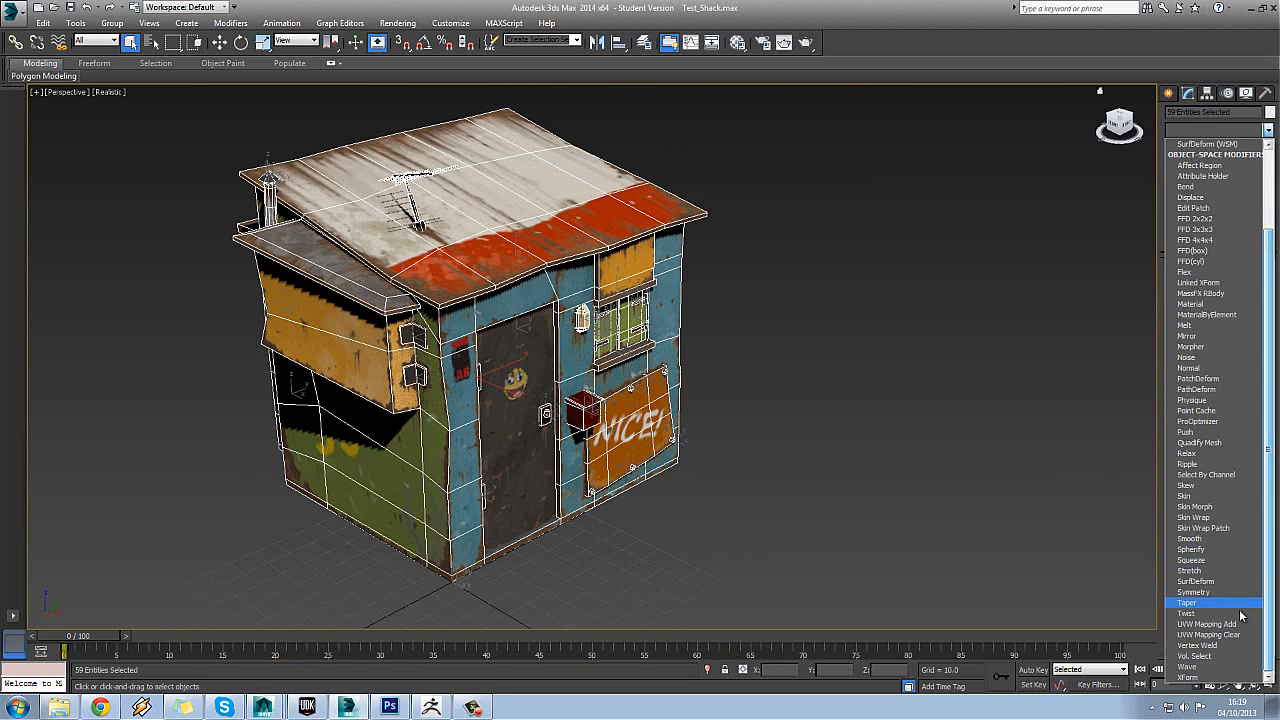
left_click(896, 481)
key("ctrl+a")
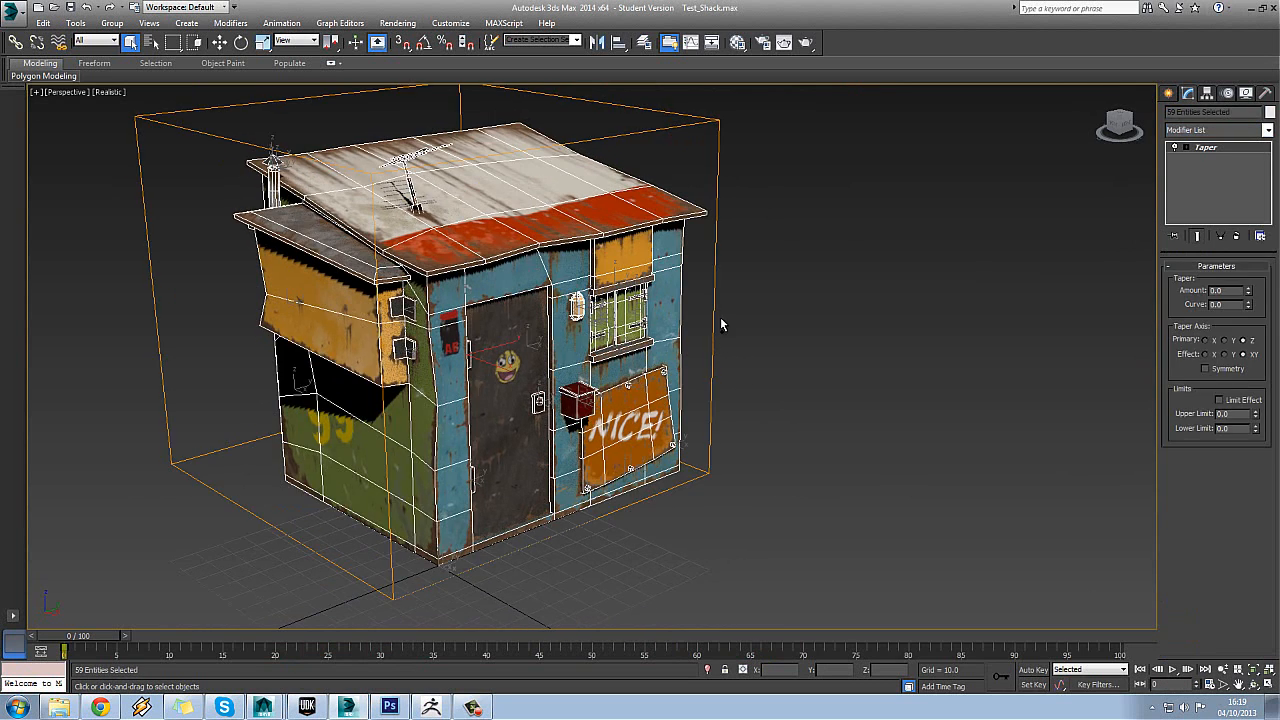
scroll(790, 270, "down", 4)
left_click(790, 270)
scroll(790, 270, "up", 3)
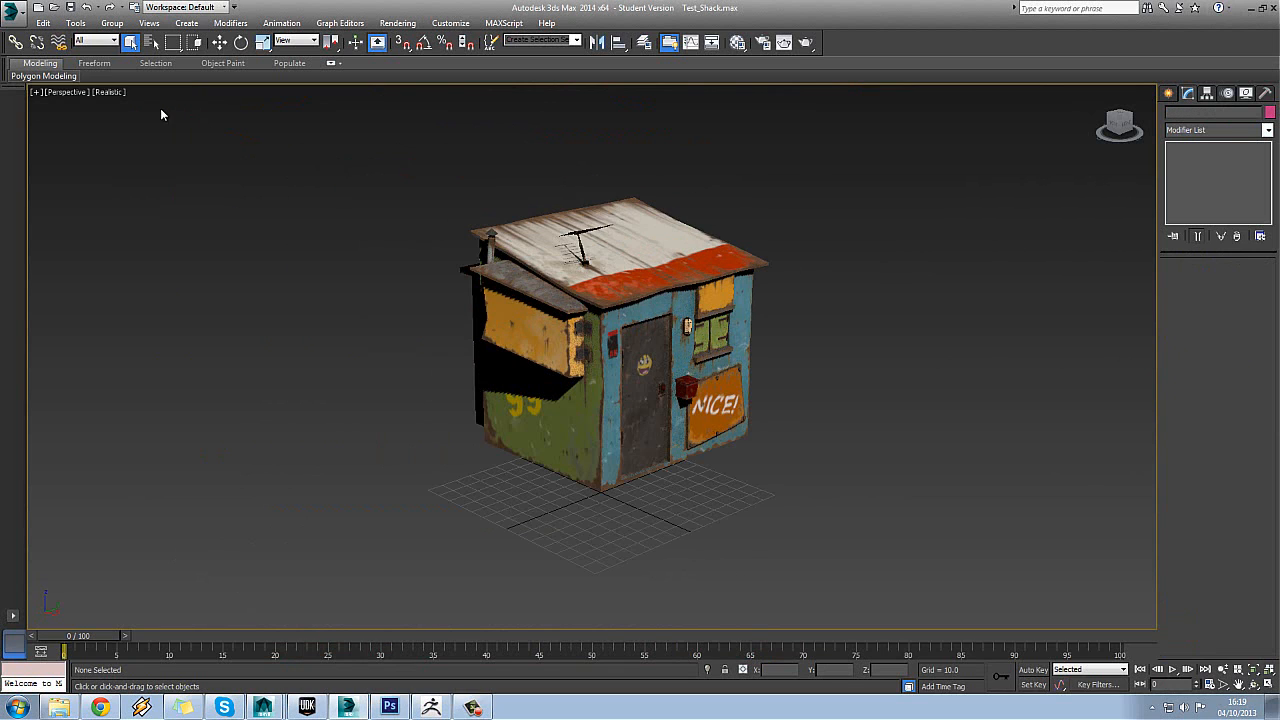
- Restrict the selection filter to Geometry and select all the shack's objects
left_click(109, 41)
left_click(98, 62)
key("ctrl+a")
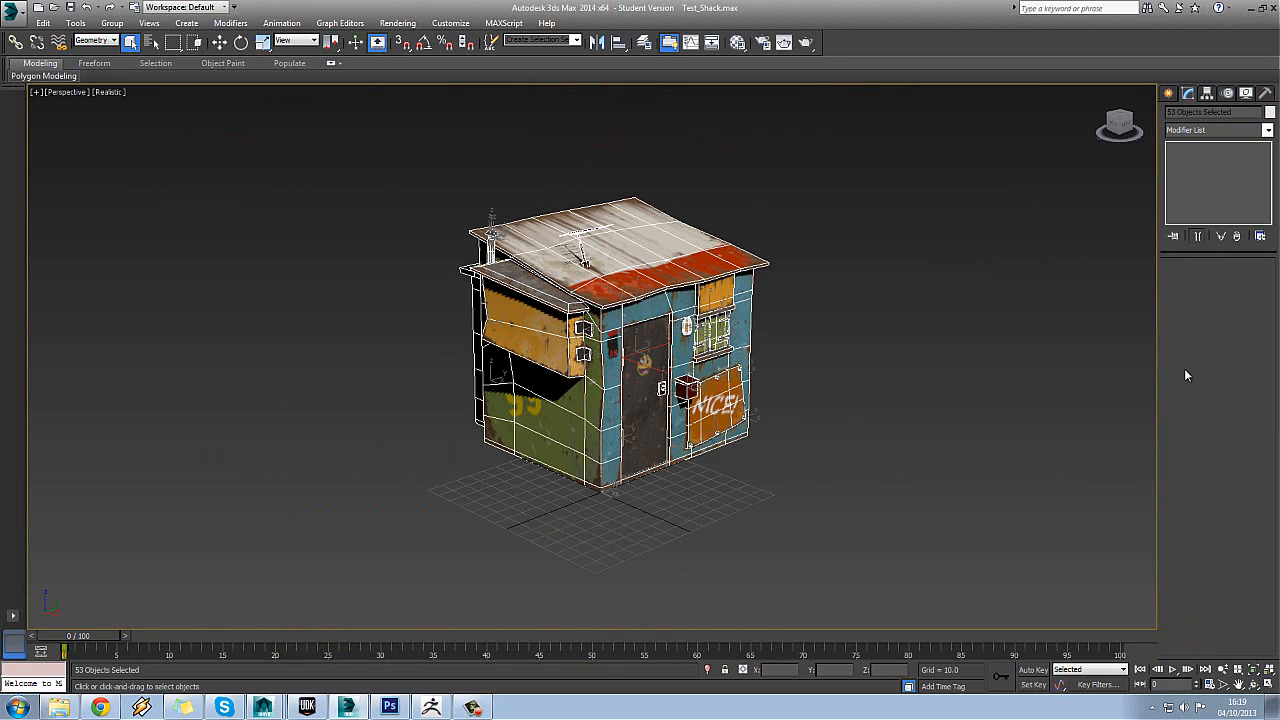
- Apply an Unwrap UVW modifier to the selected shack objects and open the UV editor
left_click(1250, 130)
left_click_drag(1268, 166, 1272, 566)
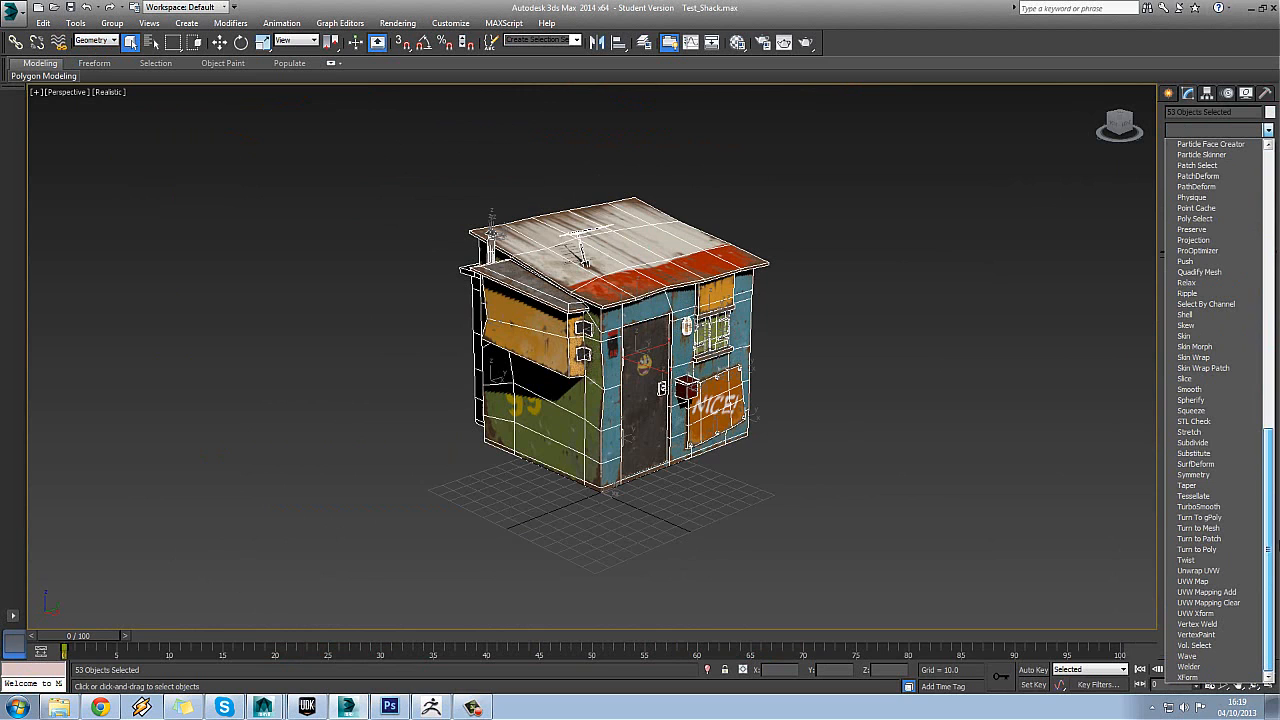
left_click(1234, 570)
left_click(1216, 421)
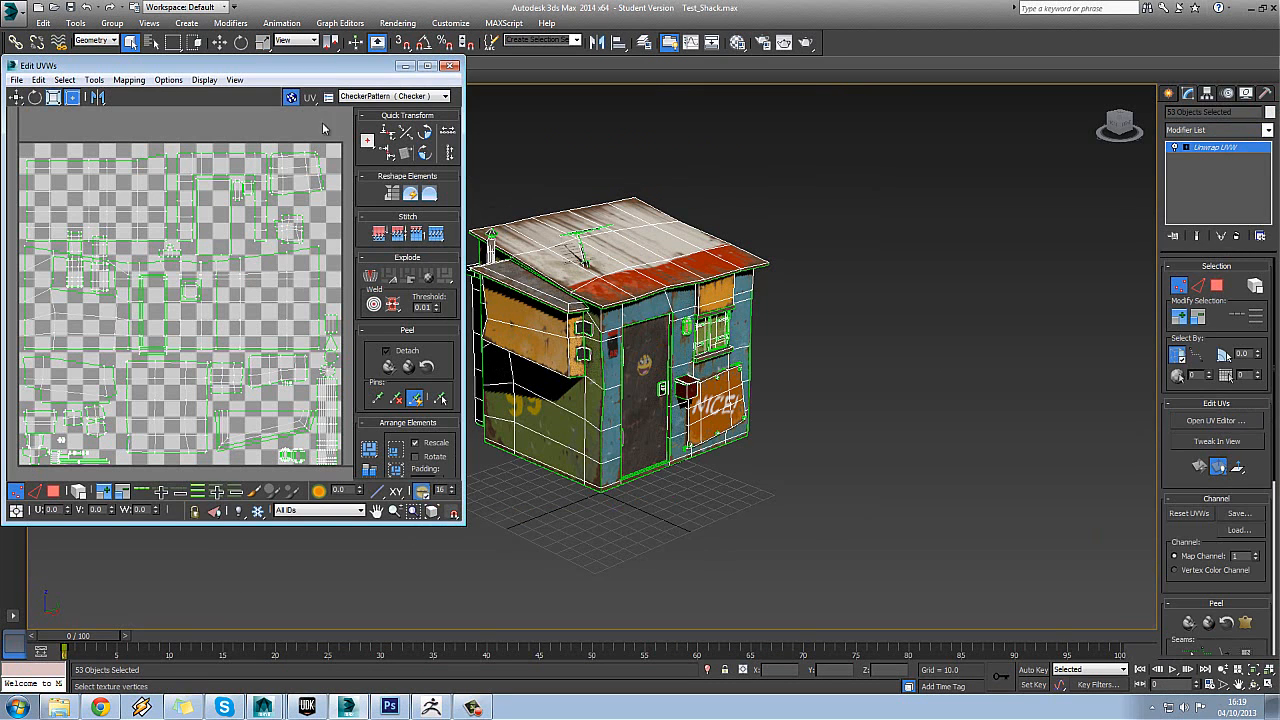
- Turn off the checker background behind the UV layout and move the Edit UVWs window off the screen corner
left_click(291, 96)
scroll(220, 187, "down", 2)
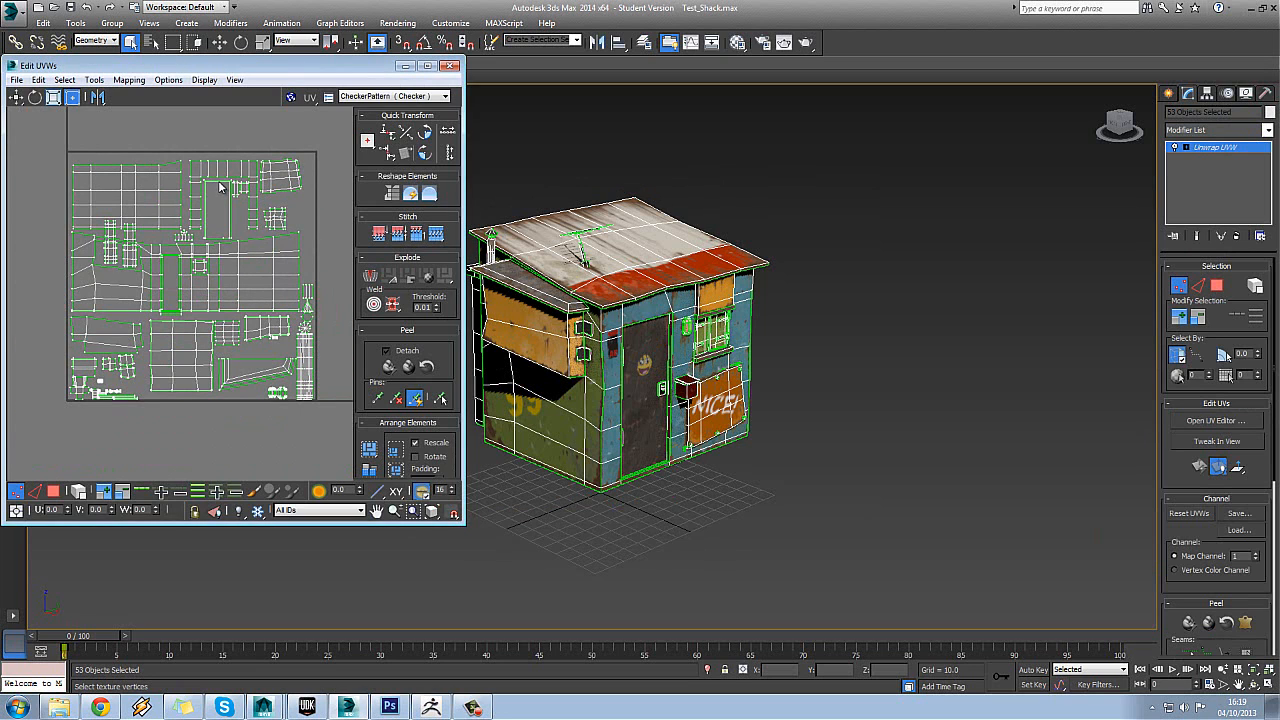
left_click_drag(208, 73, 258, 111)
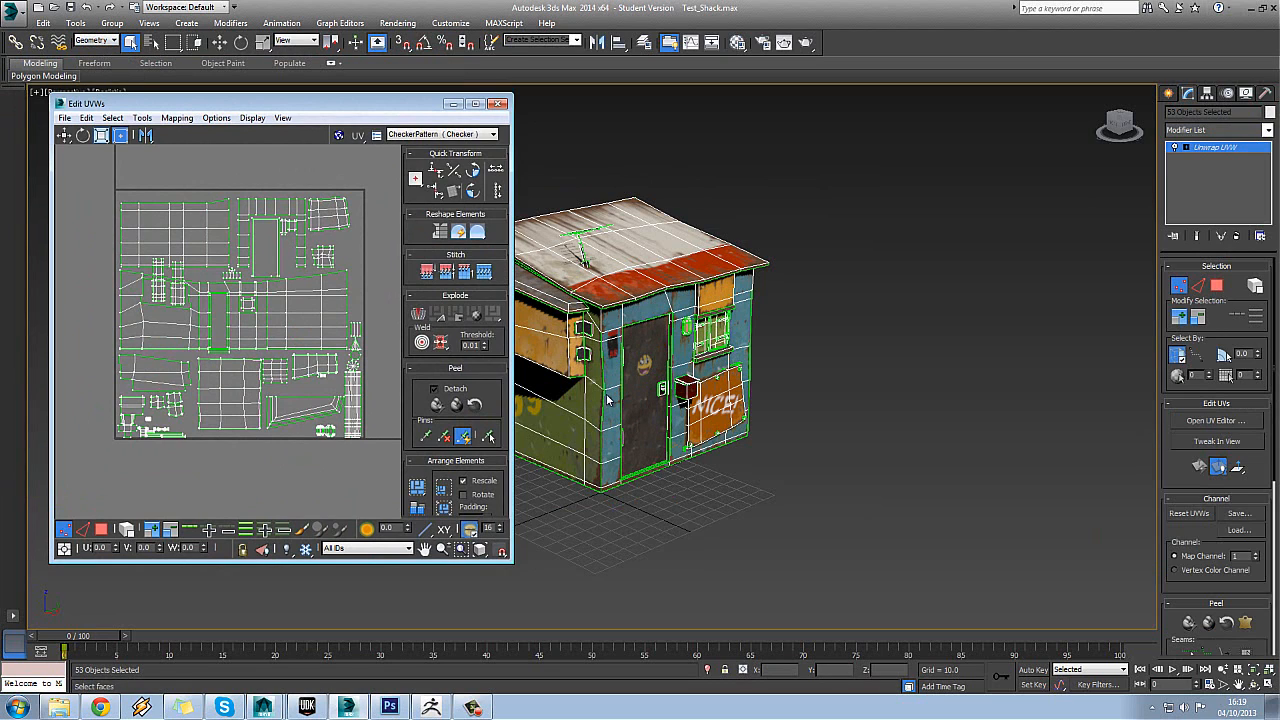
mouse_move(614, 361)
left_mouse_down()
mouse_move(620, 371)
mouse_move(624, 354)
left_mouse_up()
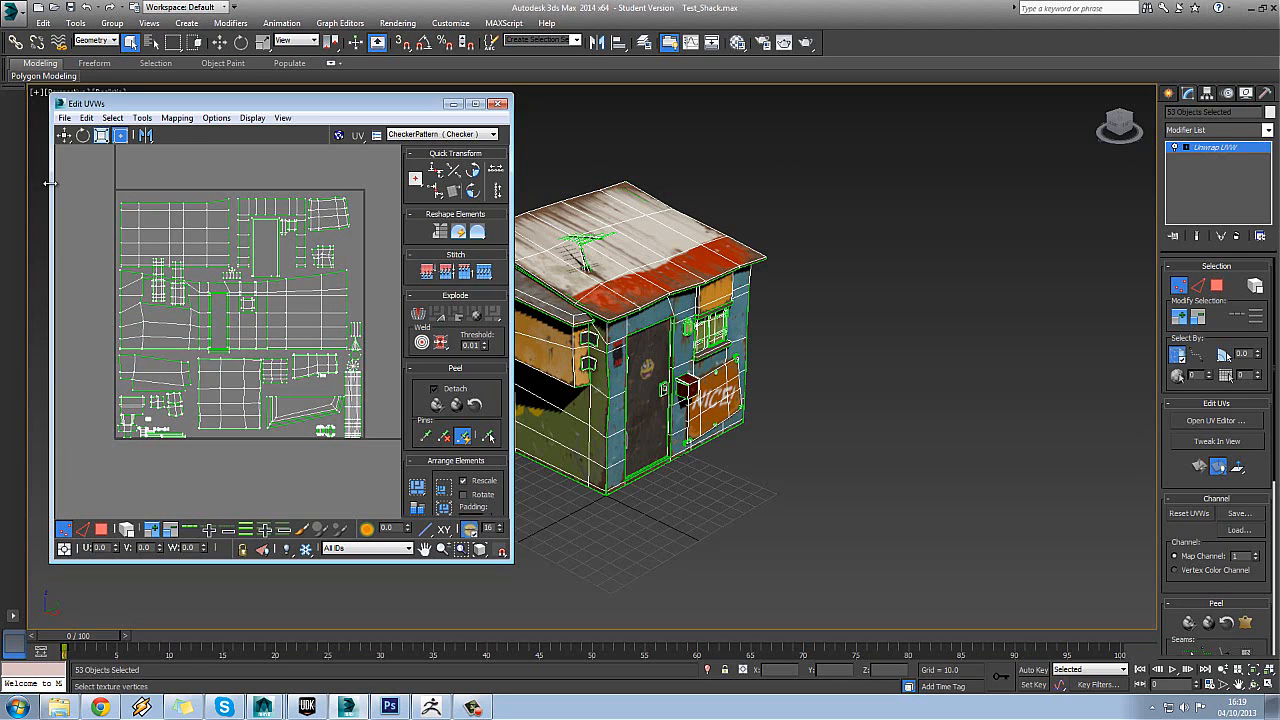
- Render the UV template at 2048 x 2048 with the fill mode set to Solid
left_click(64, 118)
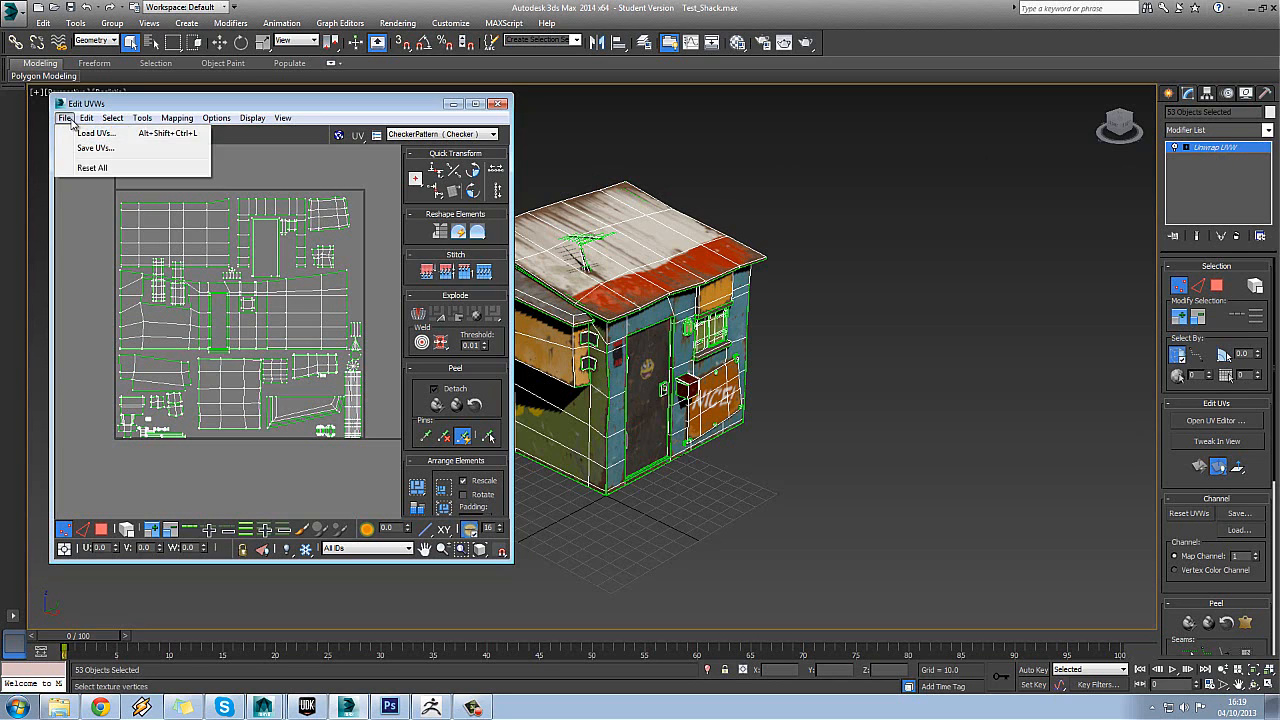
mouse_move(142, 118)
left_click(181, 367)
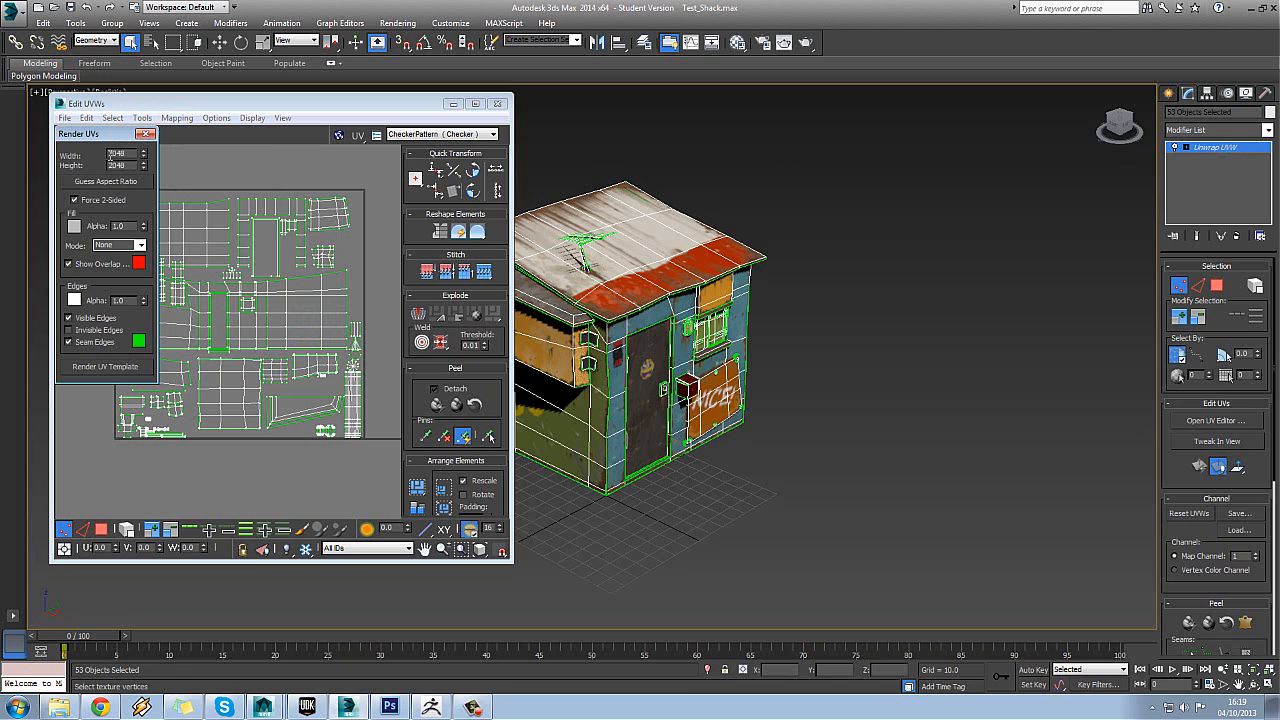
left_click(136, 245)
left_click(128, 269)
left_click(118, 368)
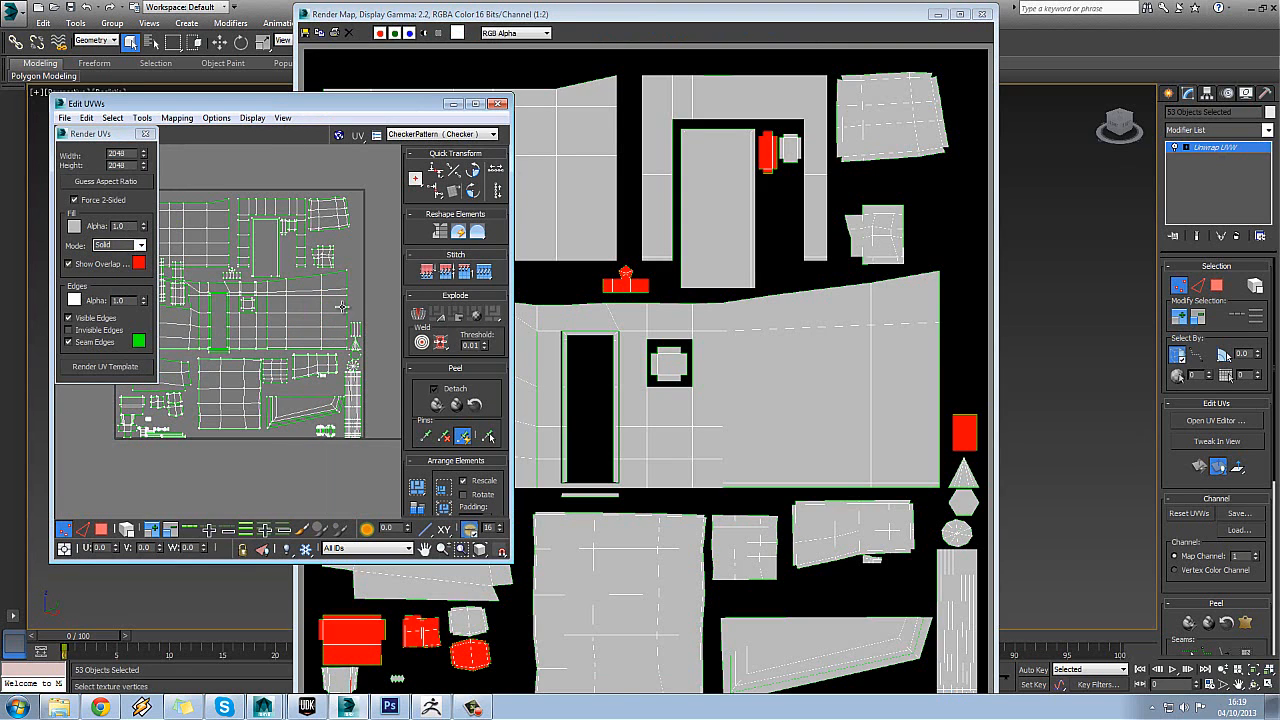
- Save the rendered UV template to the Desktop as a JPEG named TA_testUV at the best quality
left_click_drag(418, 106, 191, 155)
left_click(596, 453)
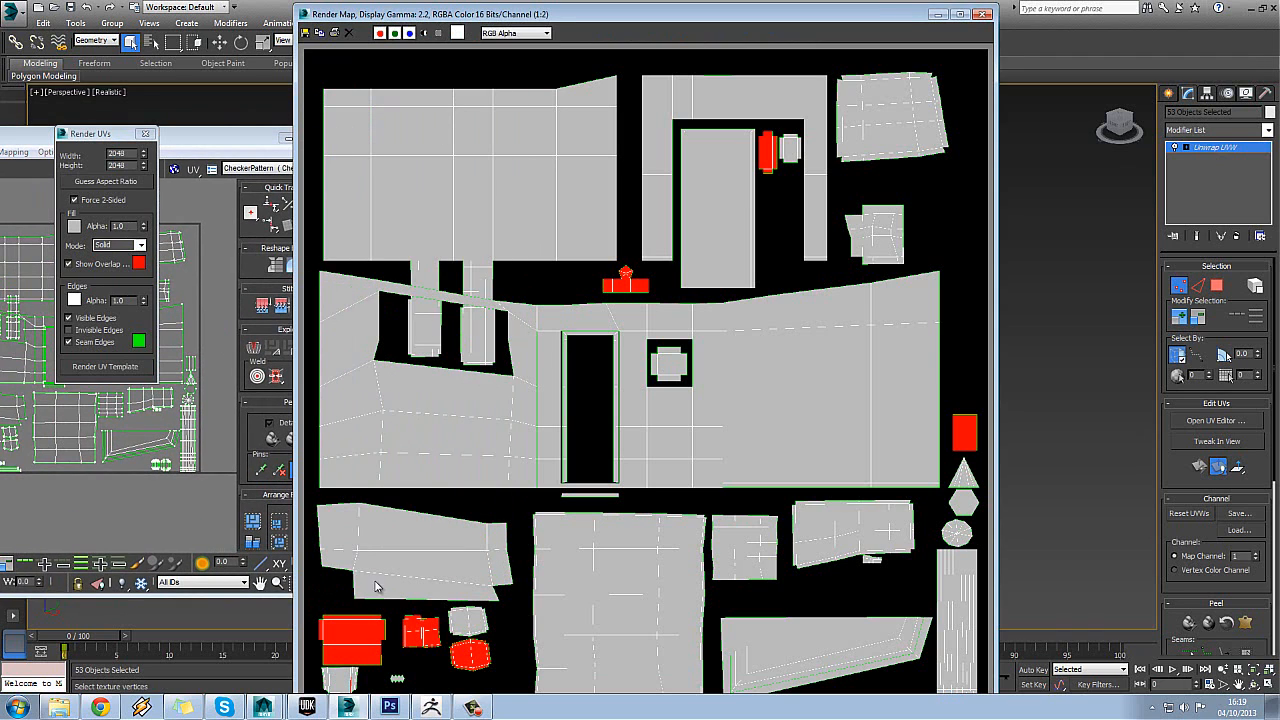
left_click(306, 33)
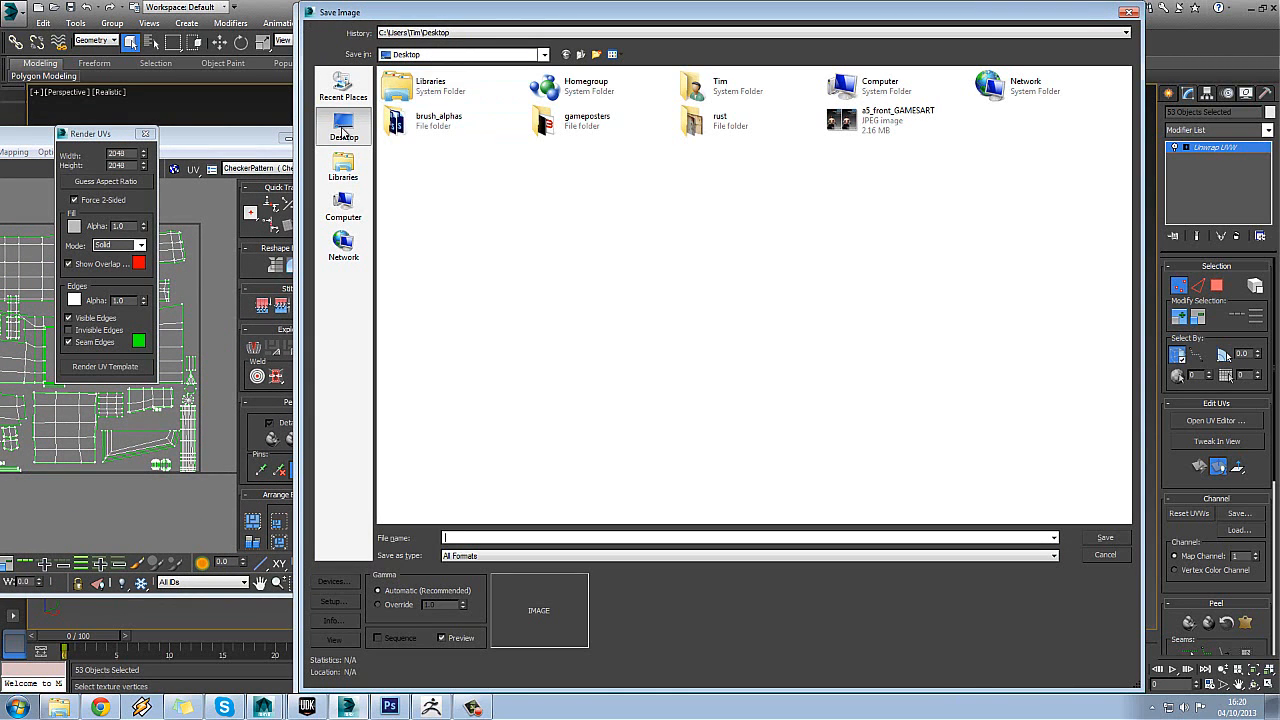
left_click(548, 556)
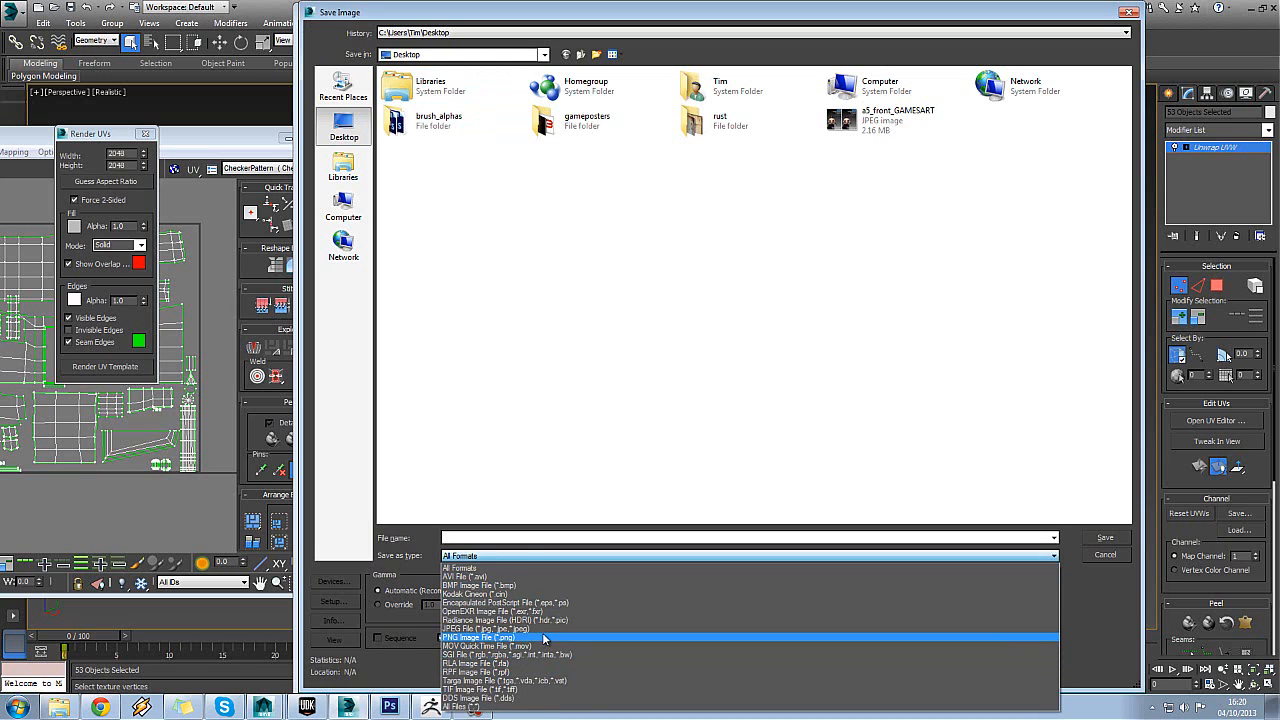
left_click(500, 628)
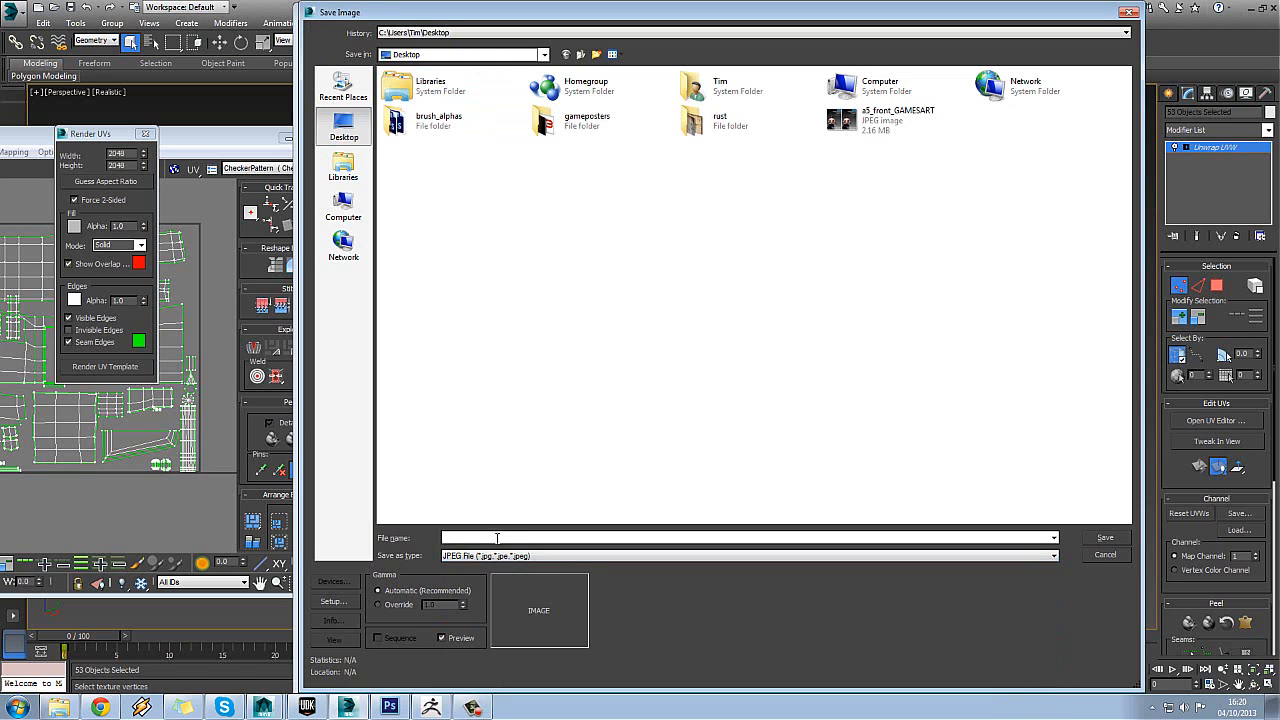
type("TA_testUV")
key("Return")
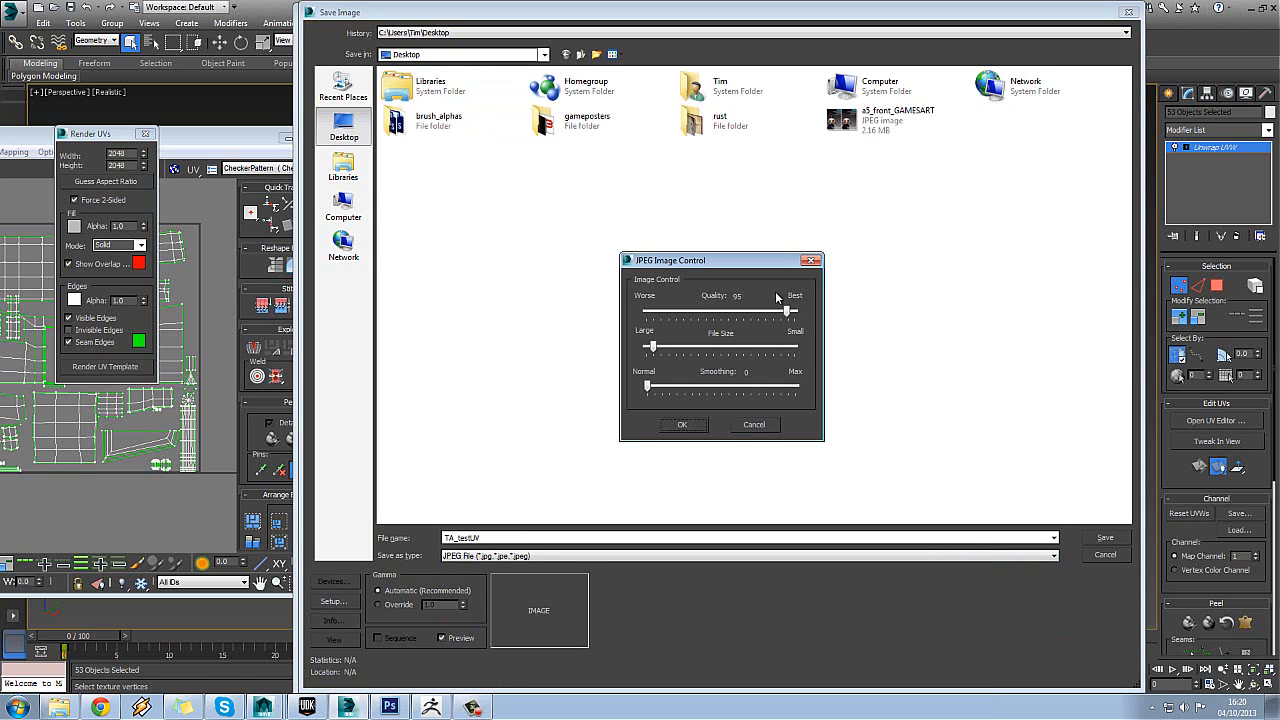
left_click_drag(790, 314, 800, 314)
left_click(684, 425)
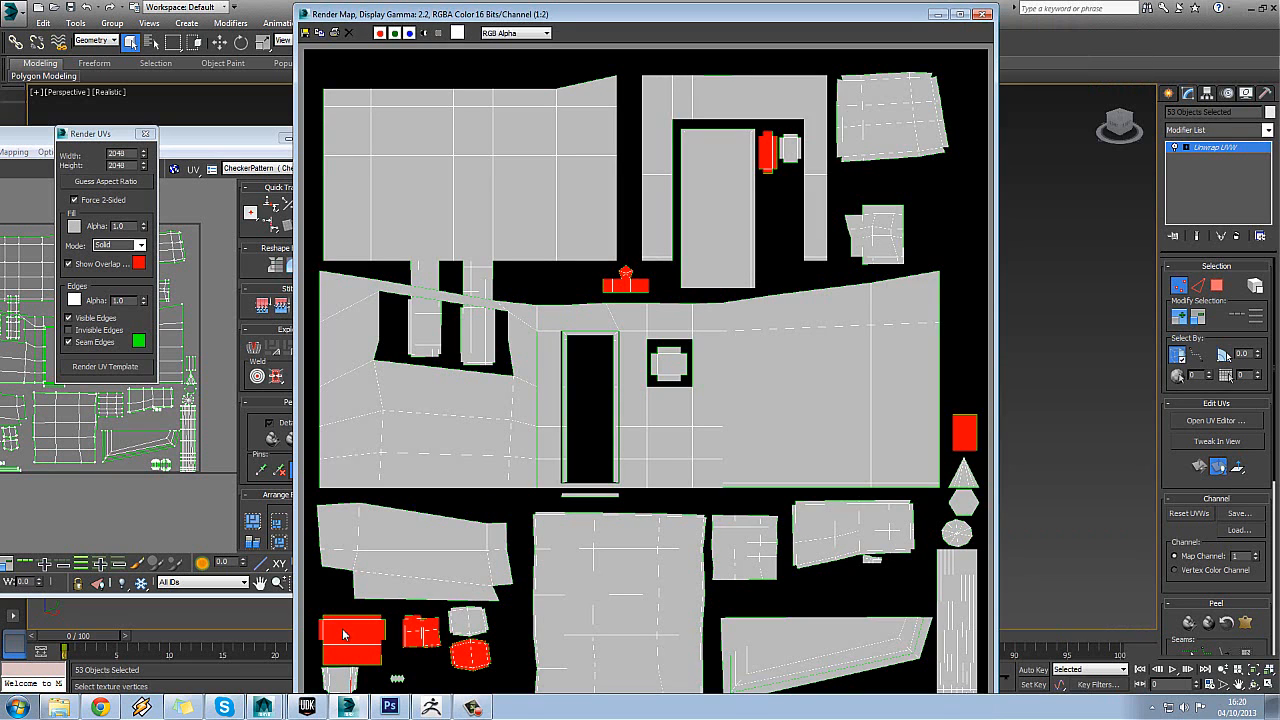
- Switch to Photoshop, open TA_testUV.jpg from the Desktop and copy the whole image
left_click(391, 708)
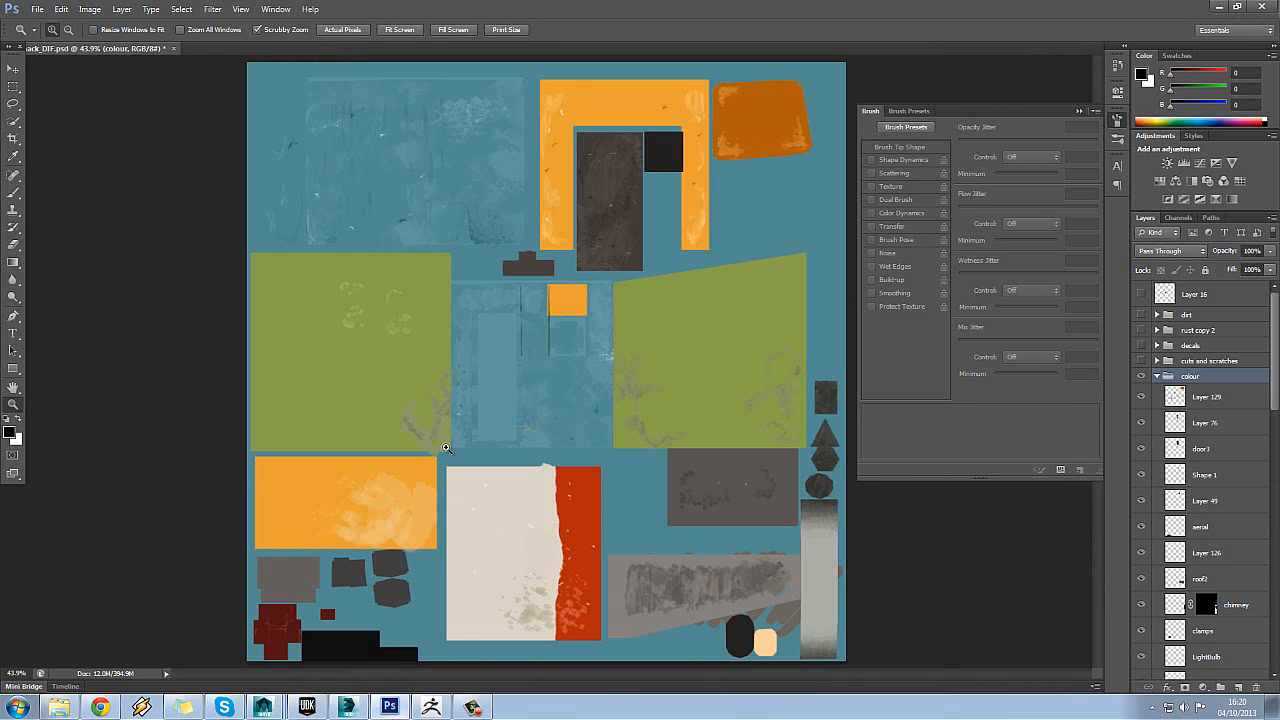
left_click(36, 9)
left_click(40, 37)
left_click(118, 219)
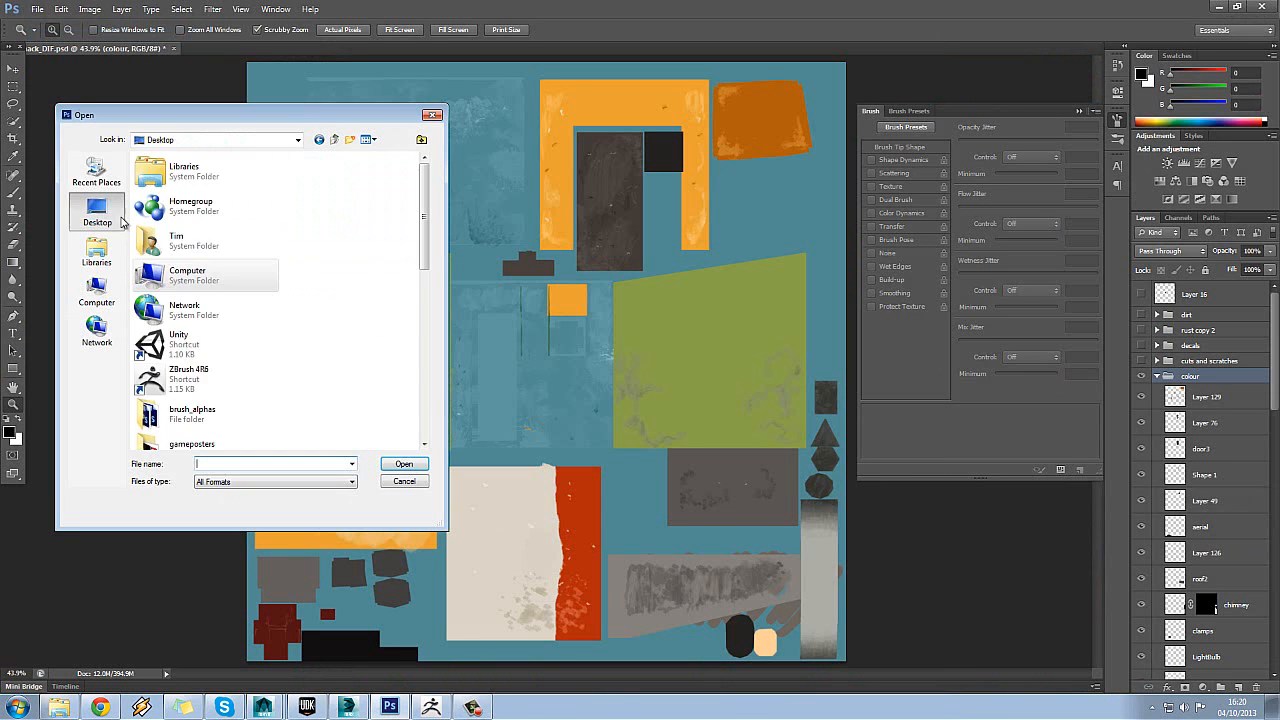
left_click_drag(421, 174, 442, 360)
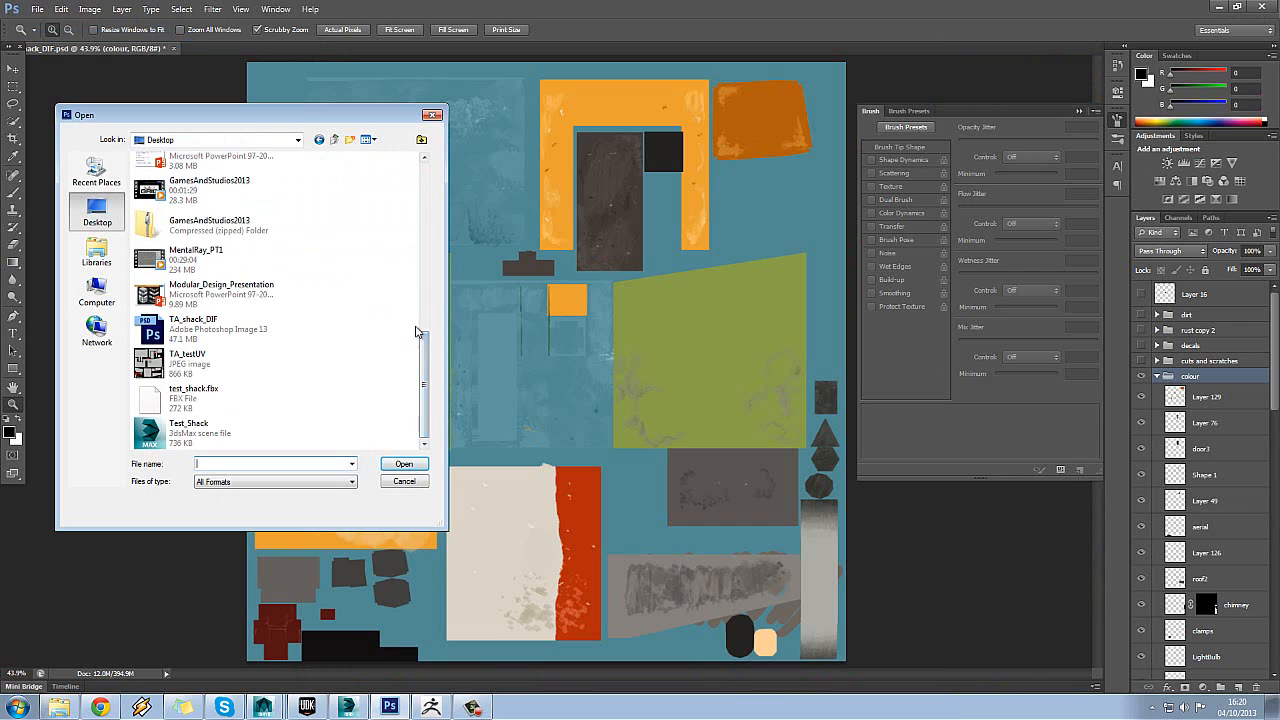
double_click(258, 366)
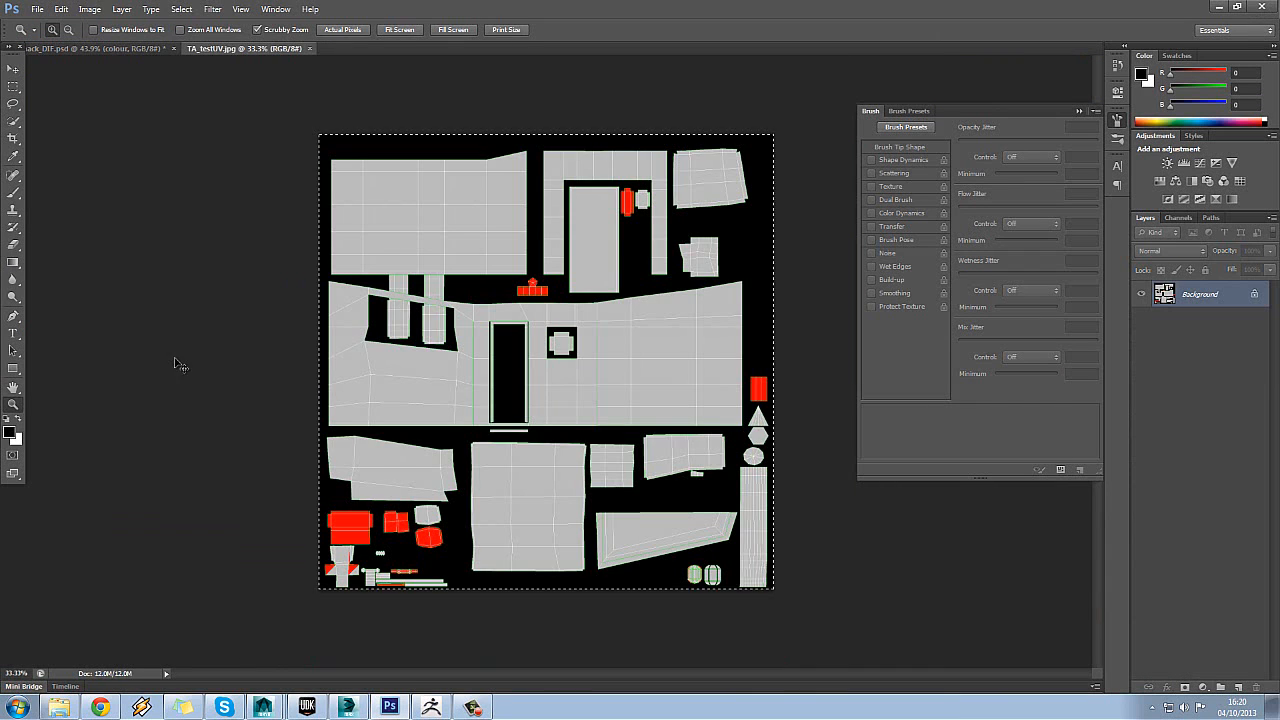
- Paste the copied UV template into the shack's diffuse document as a layer directly above Wall1
left_click(120, 48)
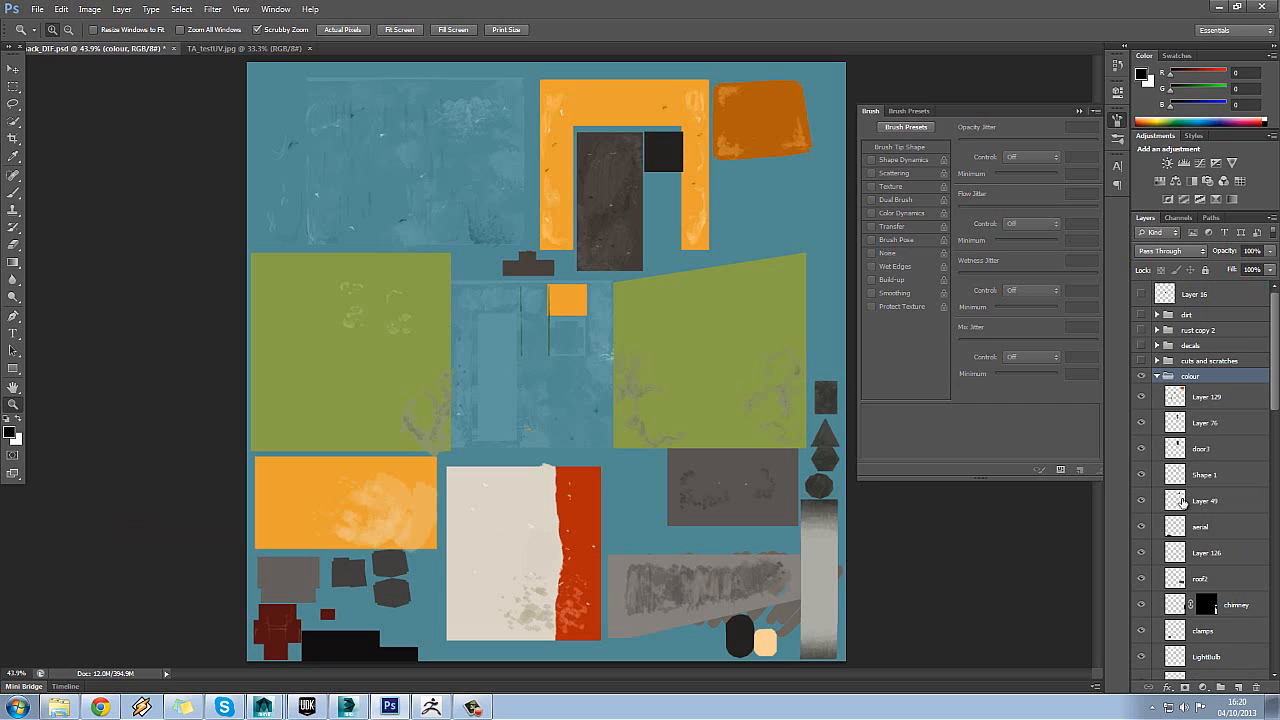
left_click_drag(1275, 401, 1275, 570)
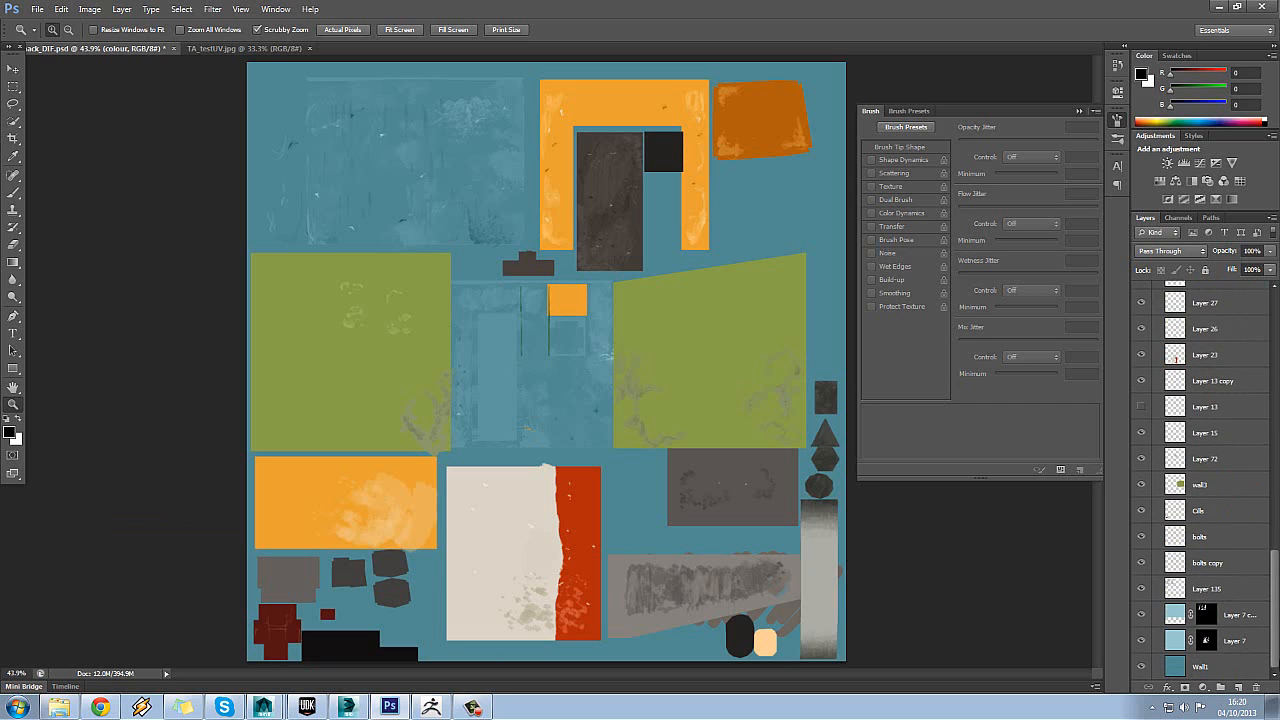
left_click(1246, 669)
key("ctrl+v")
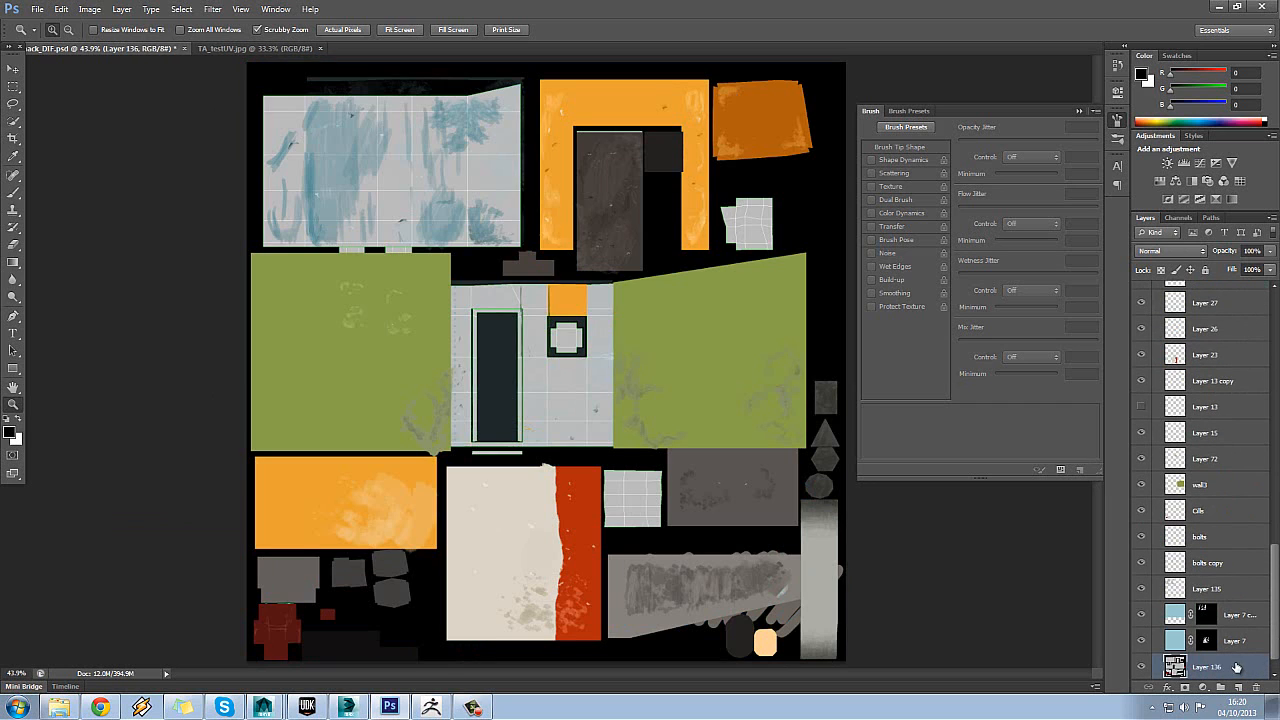
- Move the UV template layer below Wall1, and briefly hide and show the colour group to check its contents
left_click_drag(1240, 656, 1214, 676)
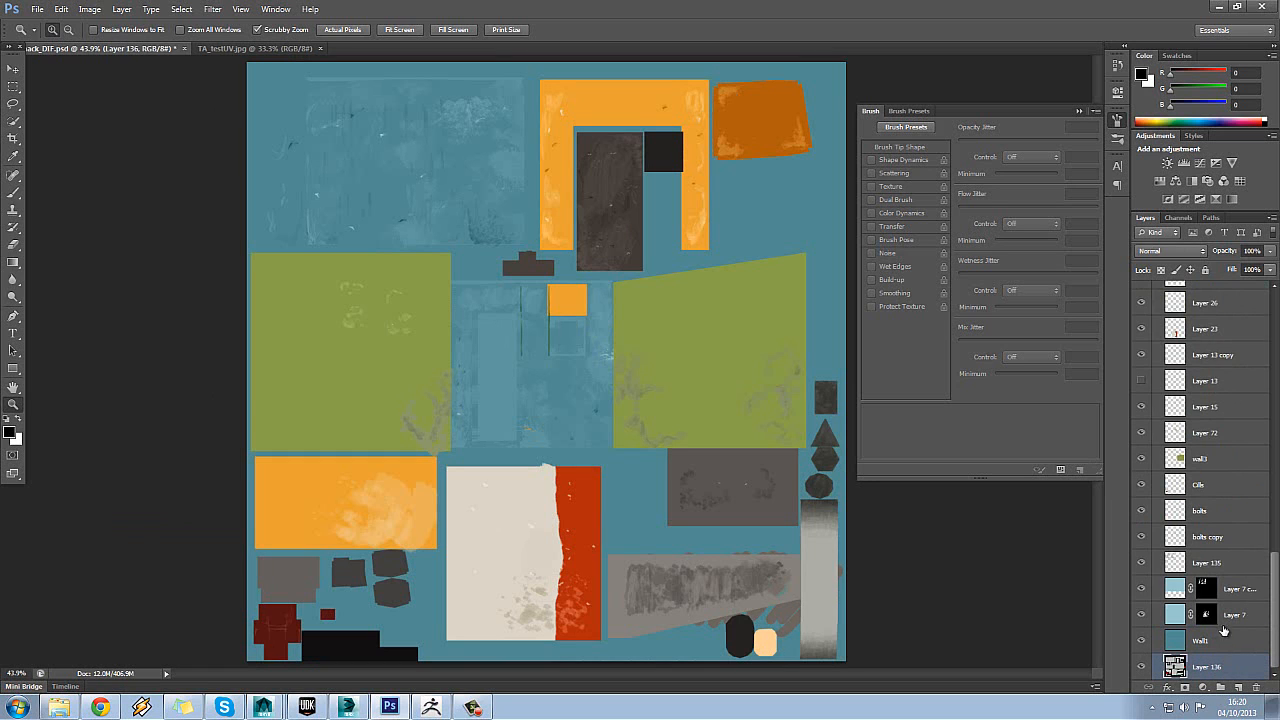
left_click_drag(1273, 617, 1276, 650)
left_click_drag(1272, 578, 1273, 310)
left_click(1141, 346)
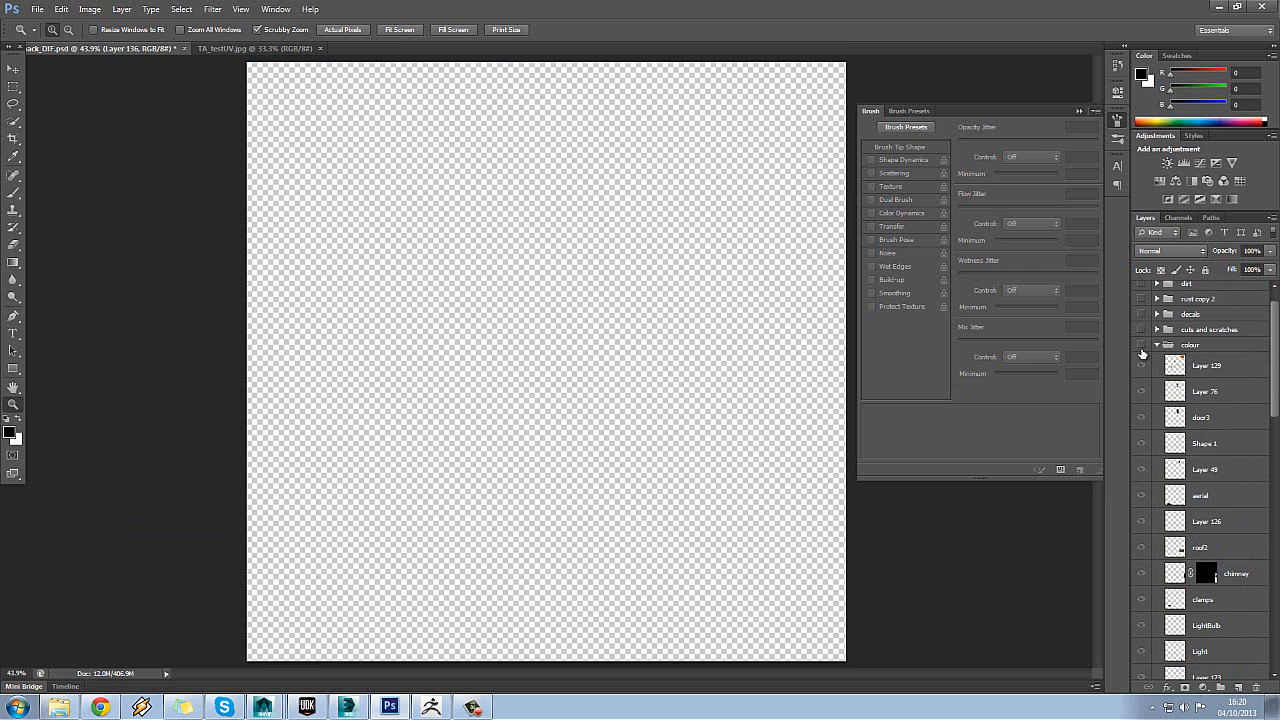
left_click(1141, 346)
- Move the UV template layer, Layer 136, out of the colour group to the bottom of the layer stack and collapse the group
left_click(1156, 345)
left_click(1157, 345)
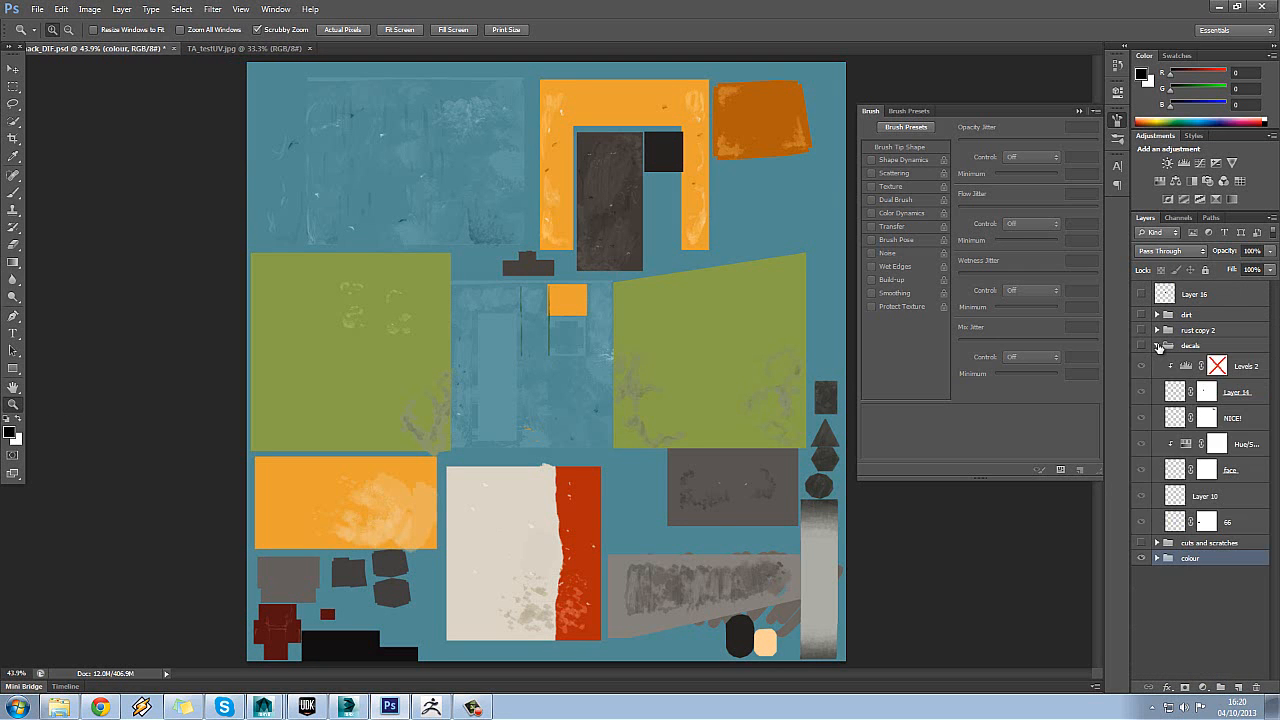
left_click(1157, 345)
left_click(1157, 376)
mouse_move(1272, 381)
left_mouse_down()
mouse_move(1260, 560)
mouse_move(1211, 691)
mouse_move(1200, 200)
mouse_move(1224, 250)
mouse_move(1225, 218)
mouse_move(1222, 370)
mouse_move(1204, 410)
left_mouse_up()
left_click(1212, 672)
left_click(1157, 402)
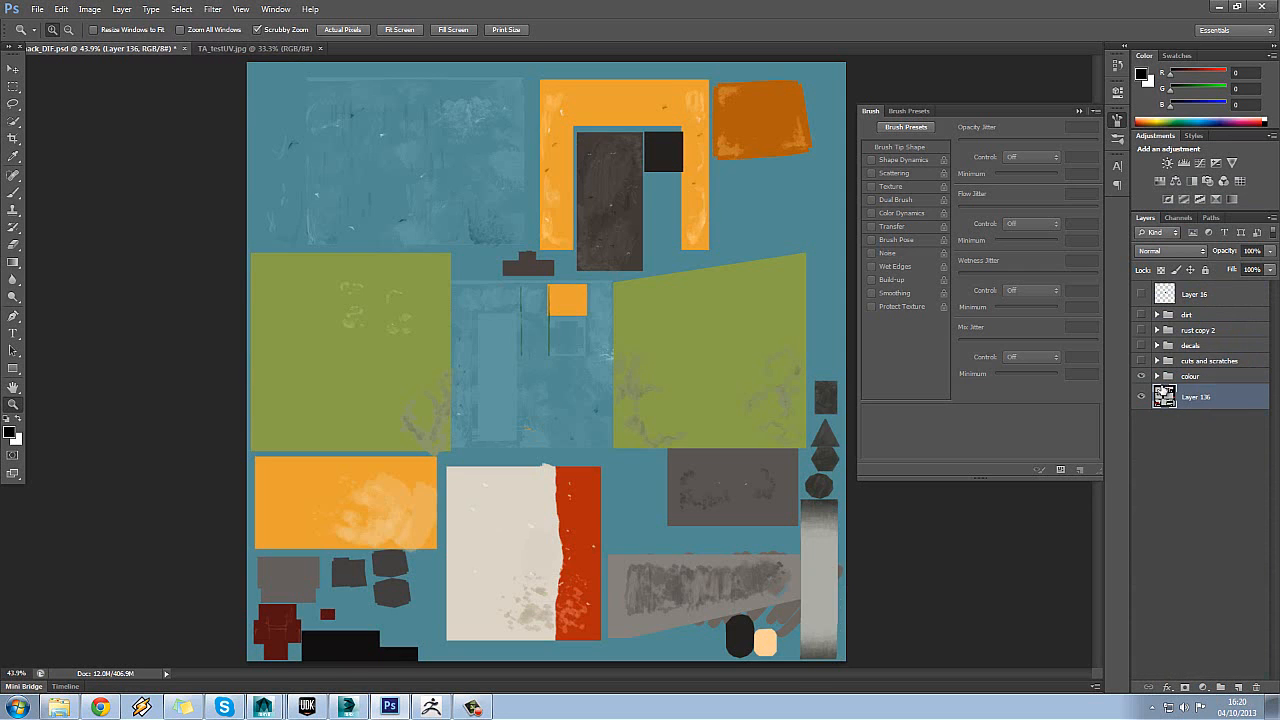
- Toggle the colour group's visibility, expand it and look through the layers it contains
left_click(1143, 376)
left_click(1143, 376)
left_click(1157, 377)
scroll(1194, 378, "down", 5)
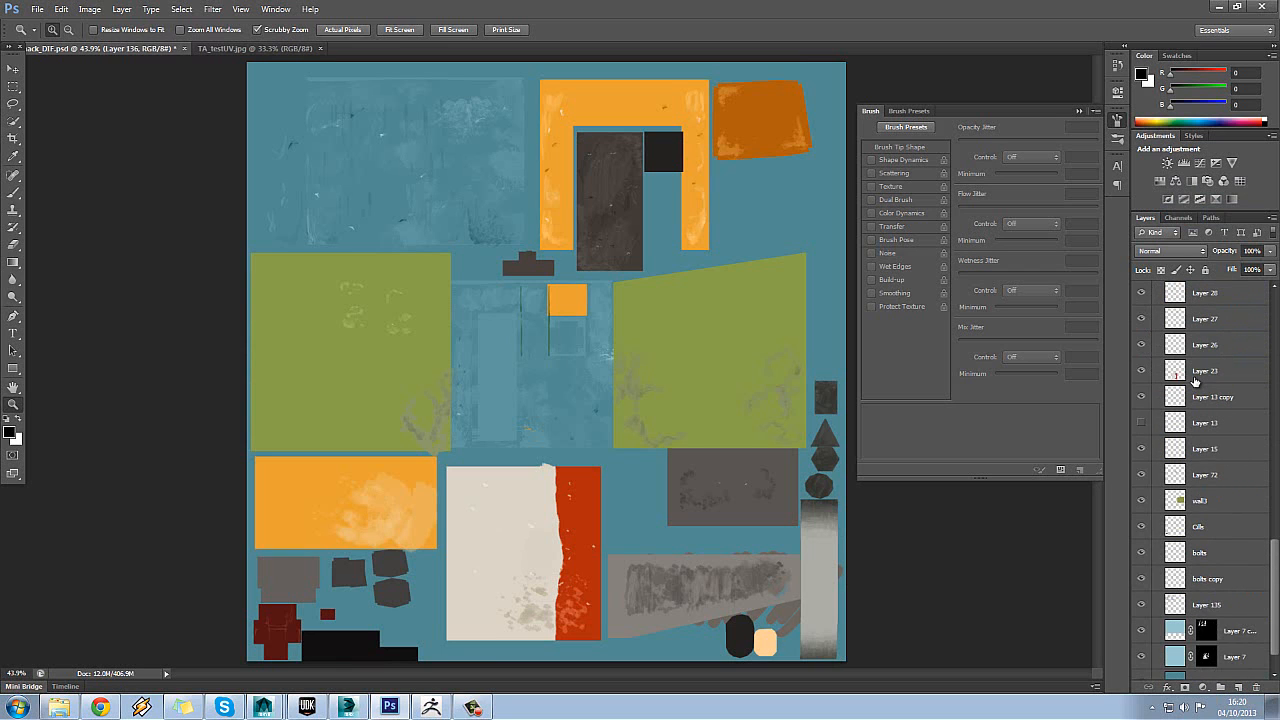
scroll(1196, 380, "down", 2)
scroll(1178, 443, "up", 8)
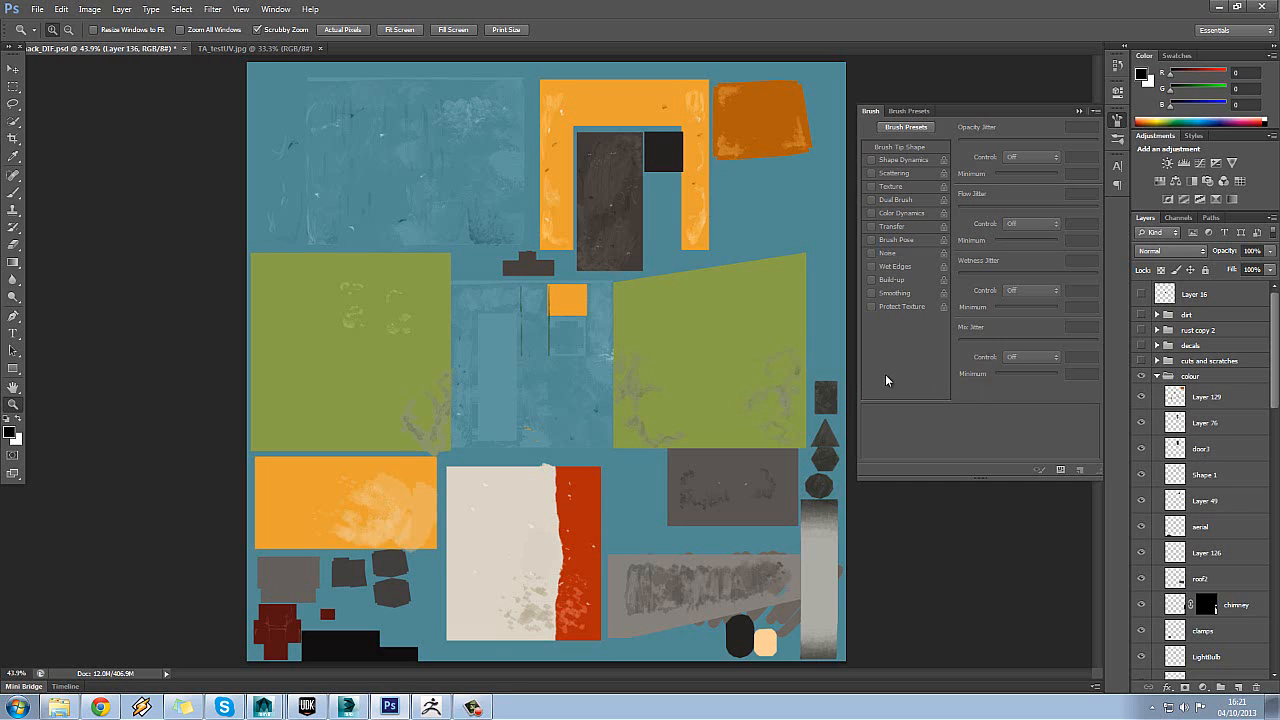
- With the Brush tool, sample the green, orange, off-white and red base colours from the texture's panels
left_click(13, 193)
left_click(329, 356, "alt")
left_click(346, 481, "alt")
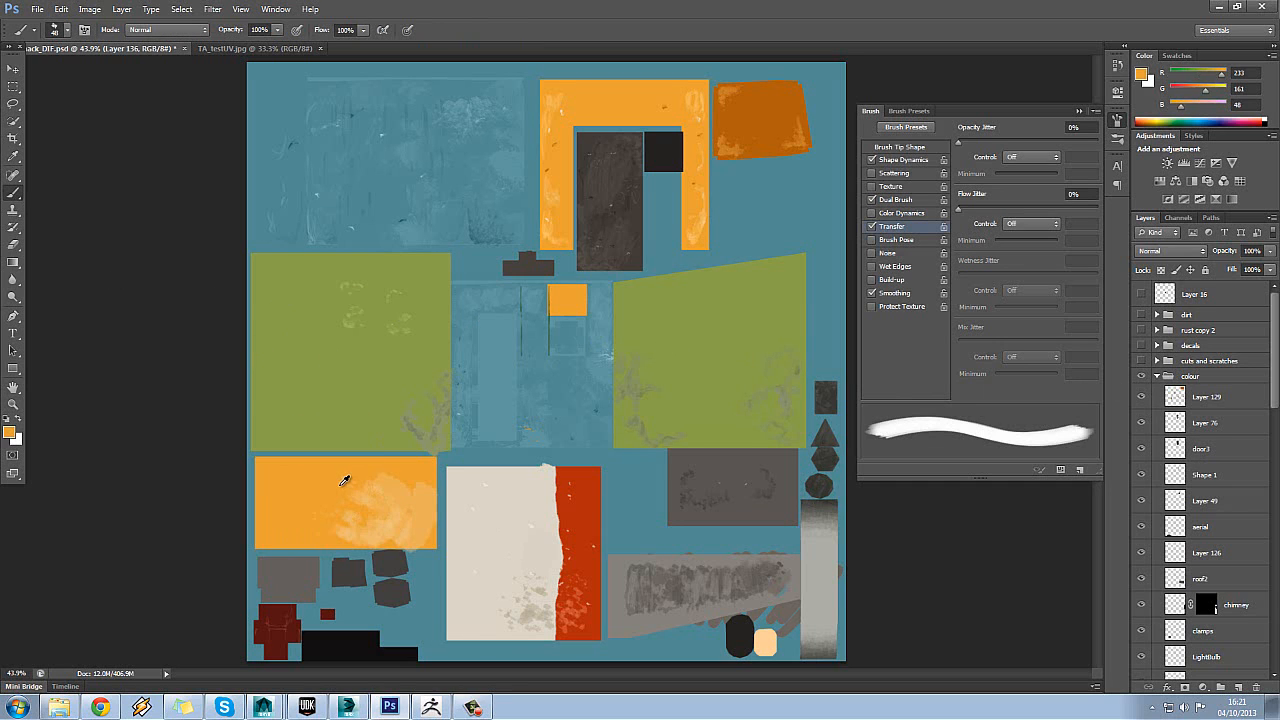
left_click(522, 492, "alt")
left_click(585, 479, "alt")
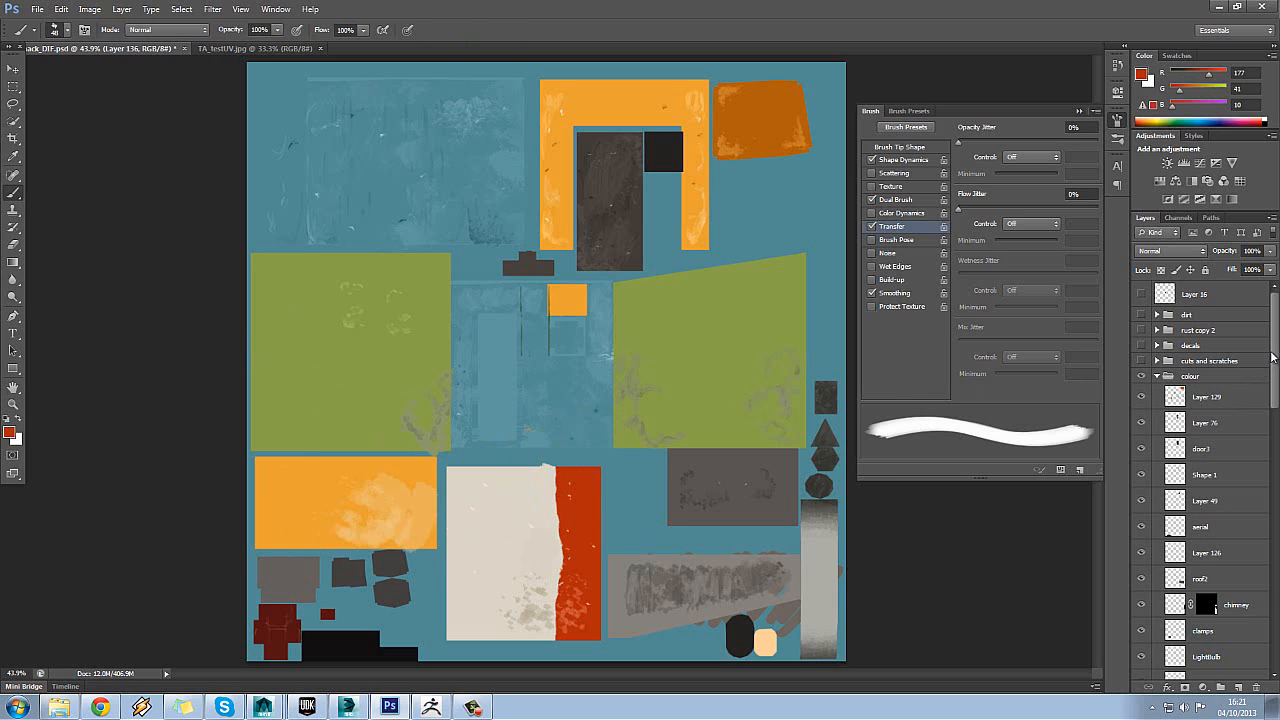
- Hide the colour group's layers one after another, from Layer 135 up to Layer 129
left_click_drag(1273, 357, 1273, 572)
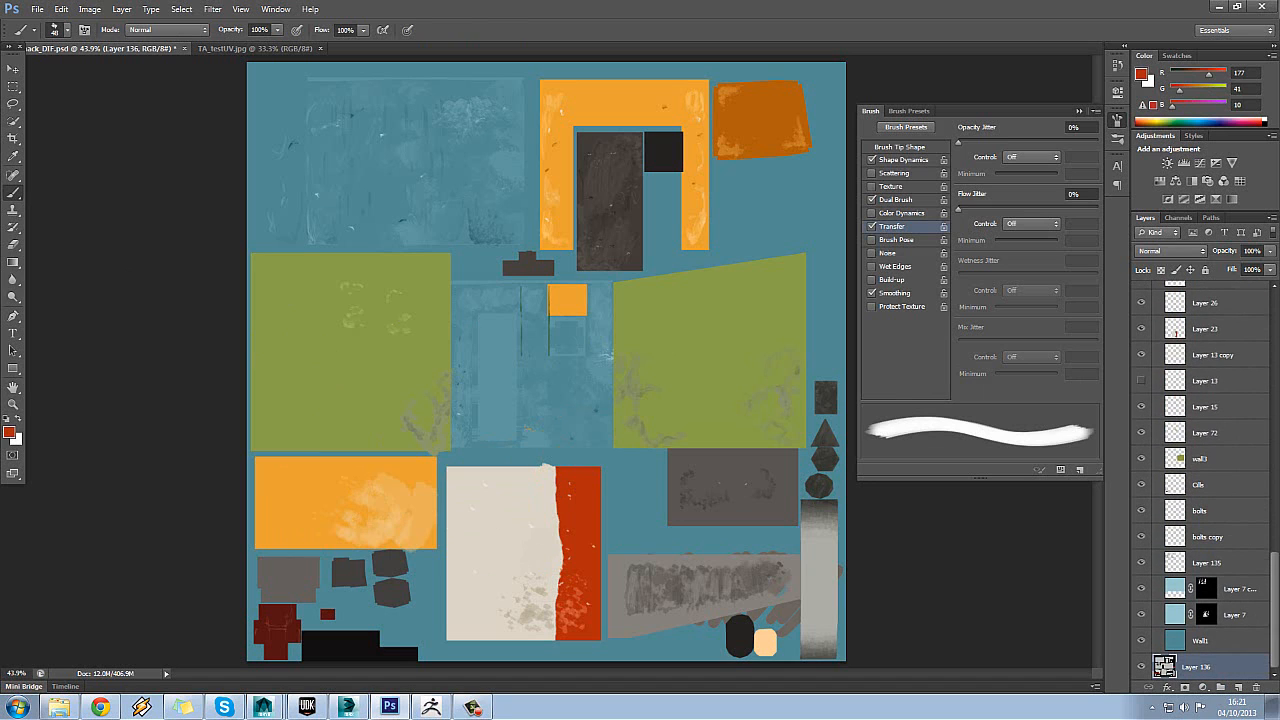
left_click_drag(1140, 566, 1144, 303)
scroll(1160, 328, "up", 3)
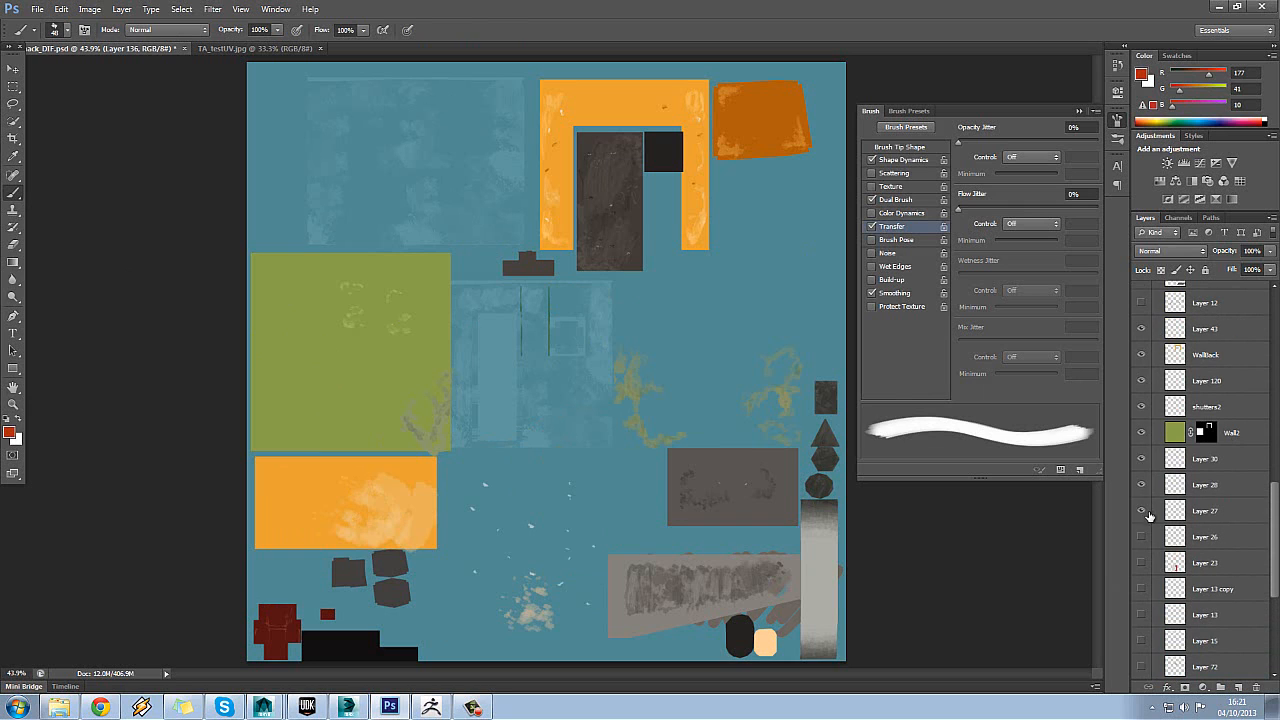
scroll(1176, 356, "up", 3)
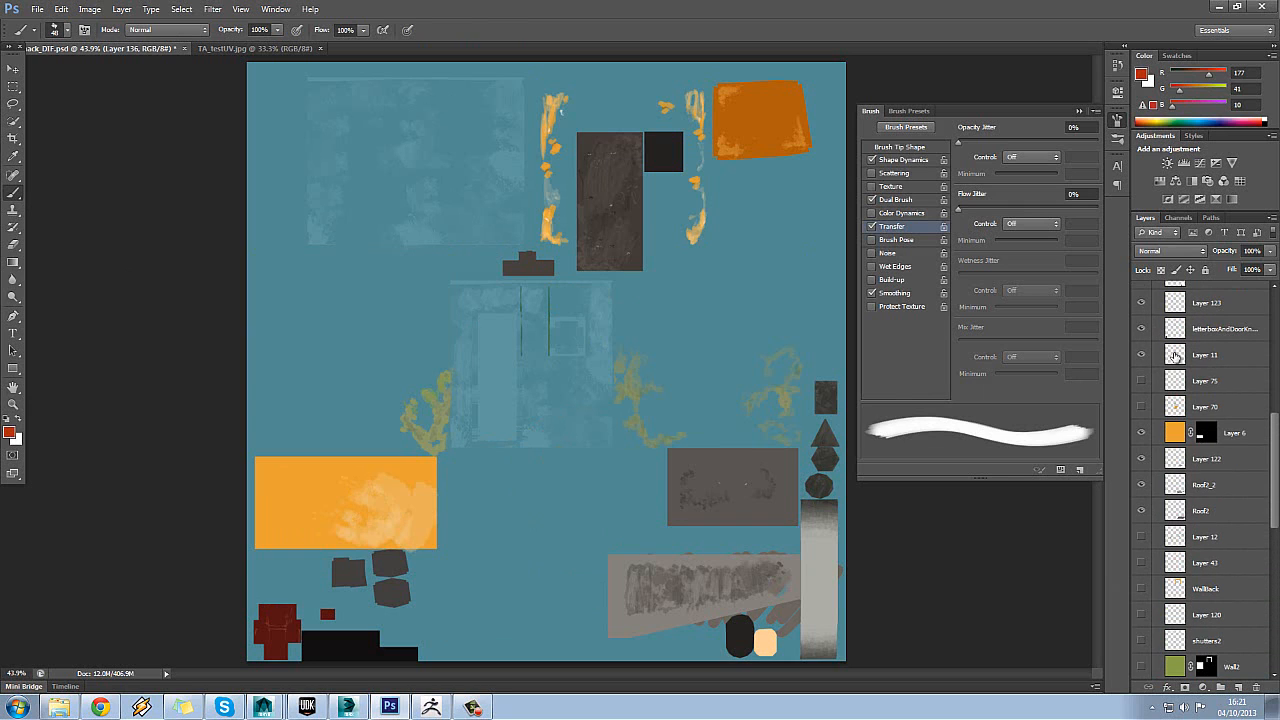
left_click_drag(1150, 518, 1141, 303)
scroll(1150, 430, "up", 2)
scroll(1158, 340, "up", 3)
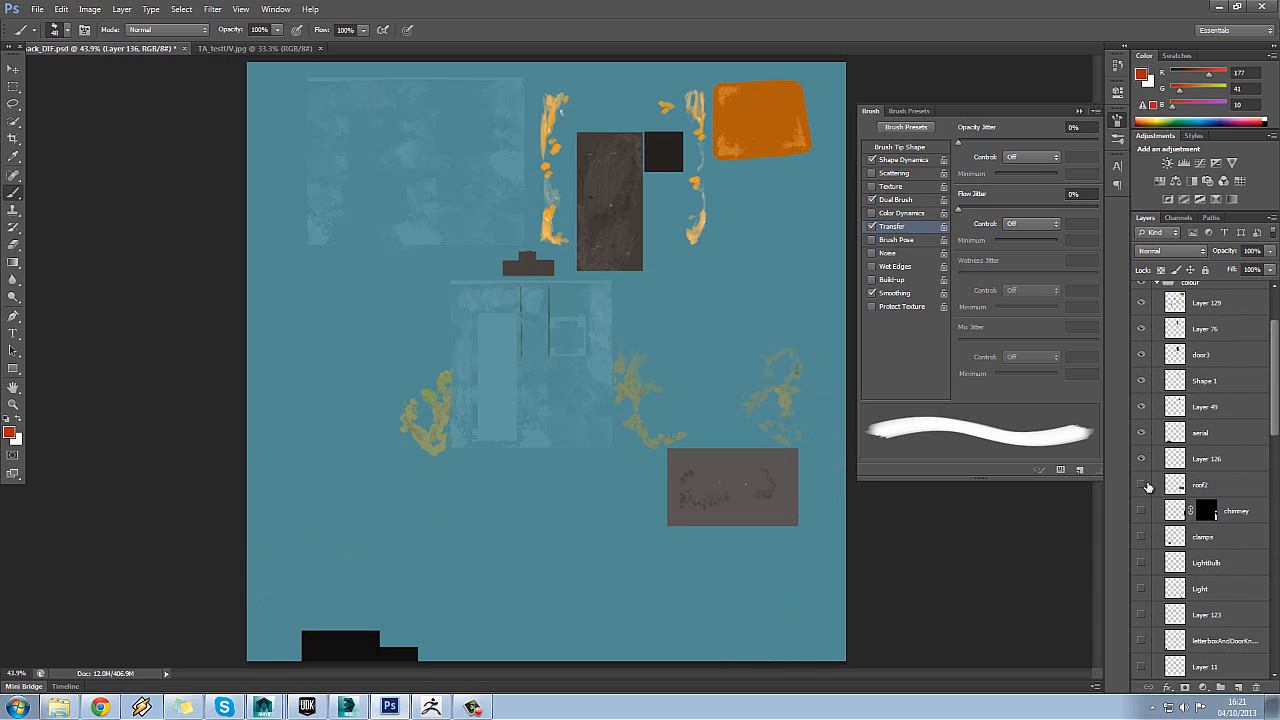
left_click_drag(1148, 486, 1141, 330)
scroll(1150, 350, "up", 2)
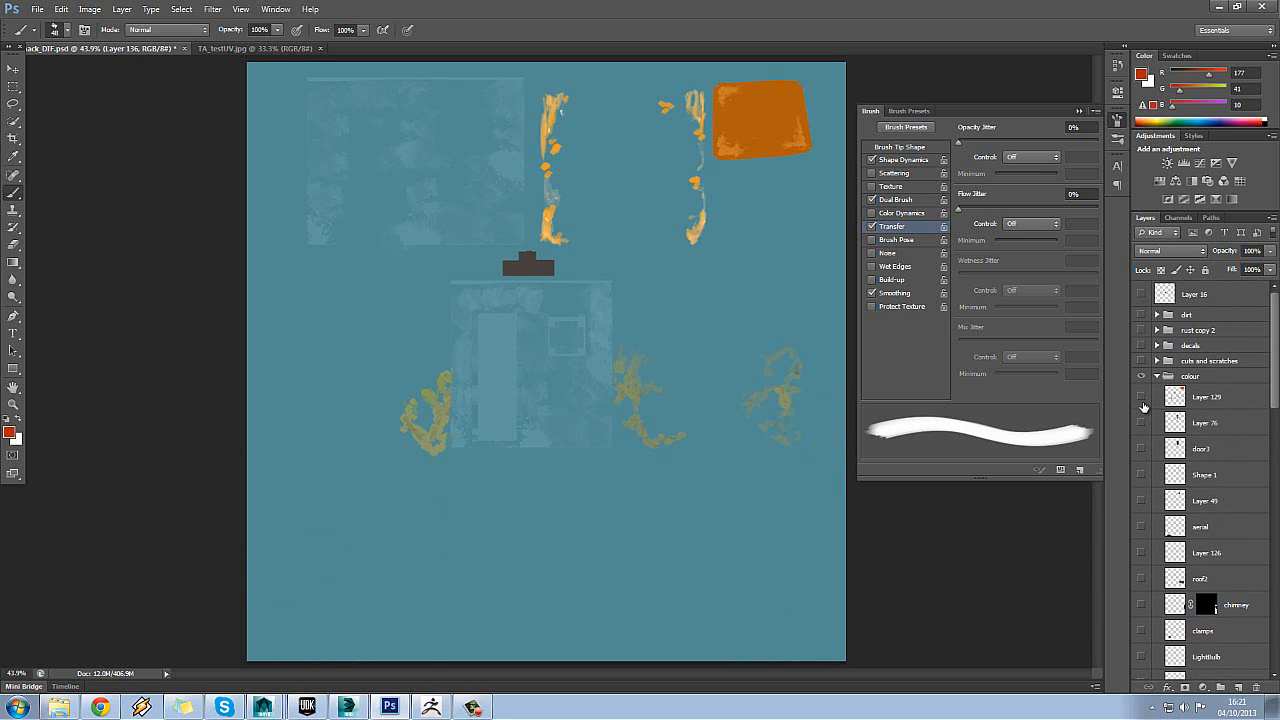
- Show all the layers of the colour group again, working down from Layer 129 to Layer 135
left_click_drag(1144, 406, 1142, 656)
scroll(1160, 560, "down", 2)
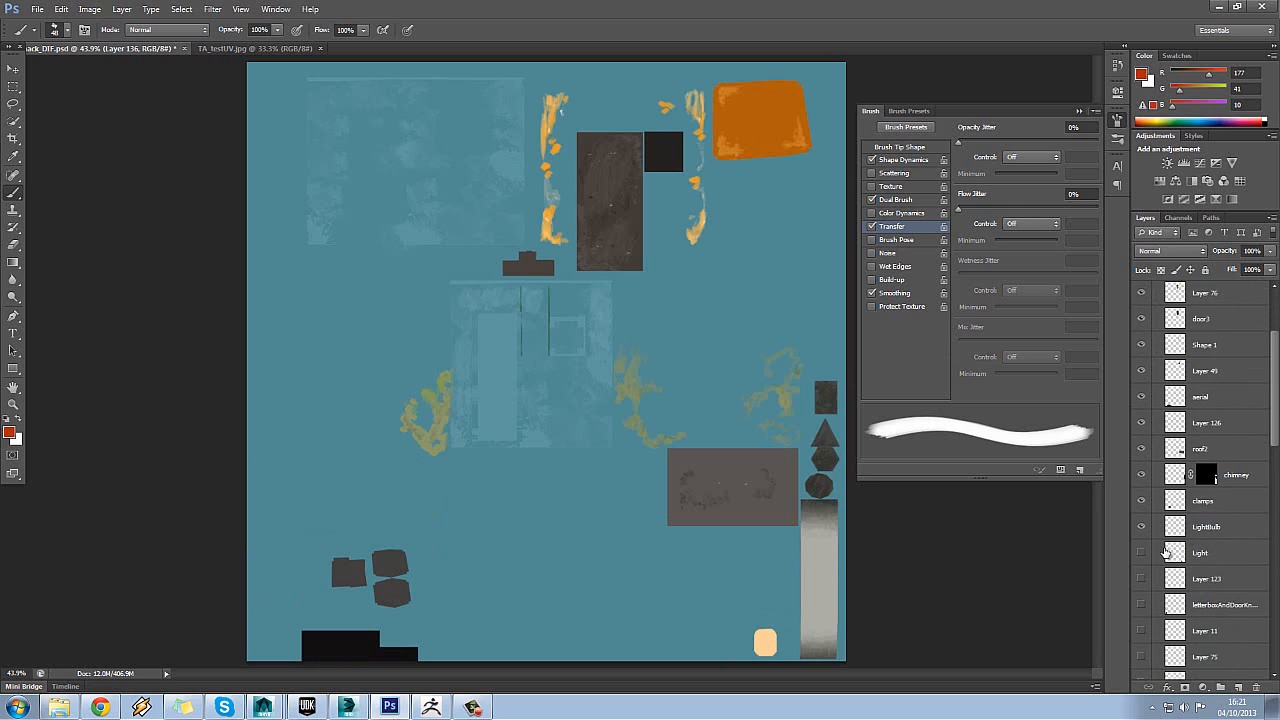
scroll(1165, 552, "down", 2)
left_click_drag(1142, 503, 1143, 638)
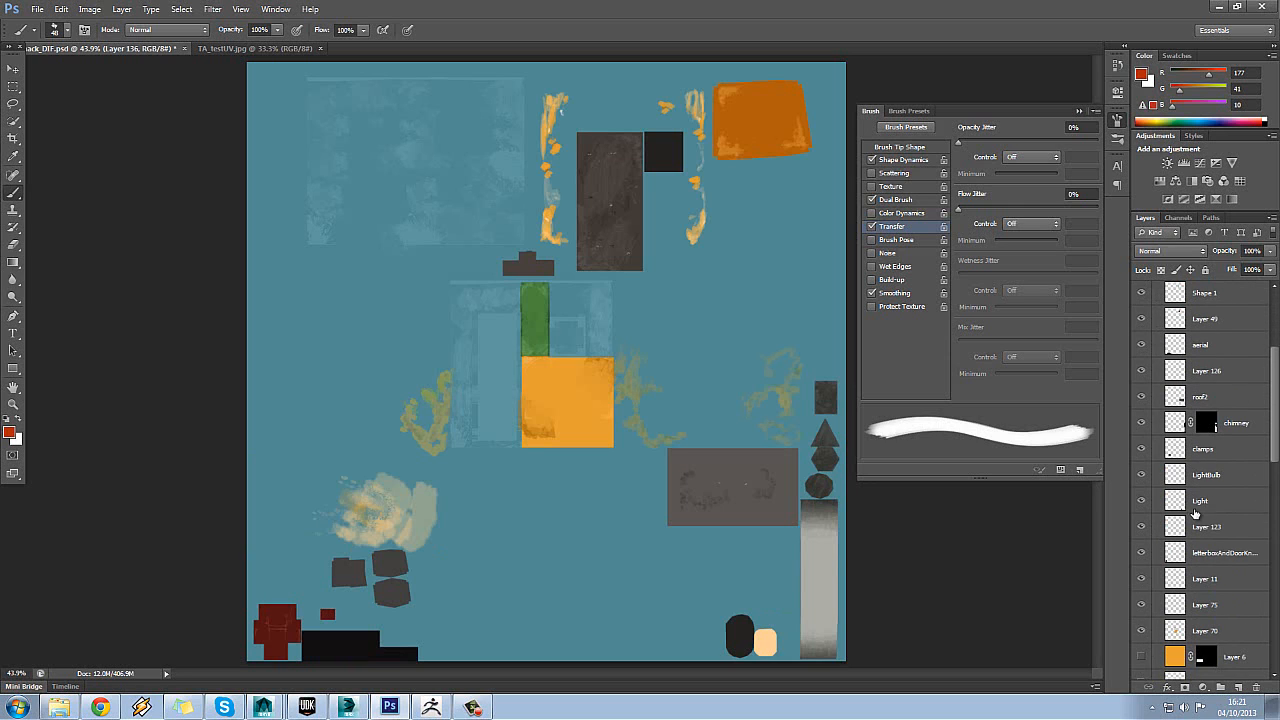
scroll(1190, 530, "down", 3)
left_click_drag(1138, 535, 1143, 658)
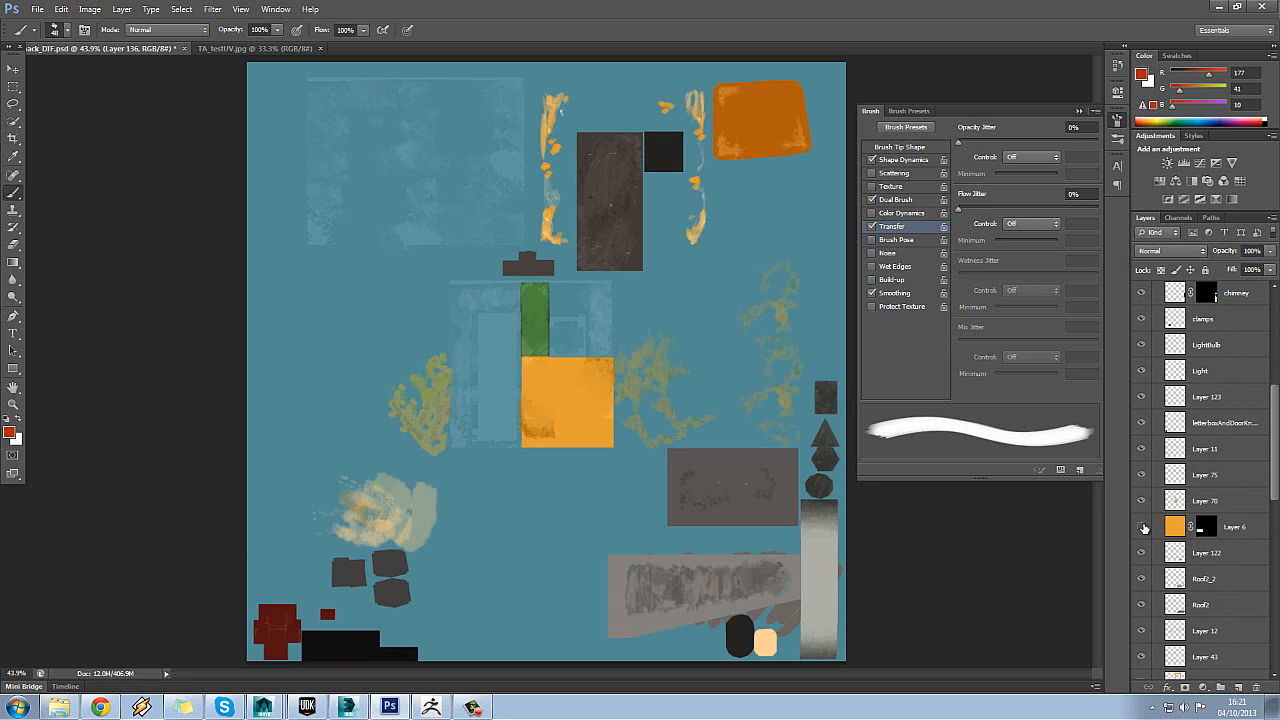
scroll(1176, 540, "down", 4)
left_click_drag(1144, 476, 1145, 661)
scroll(1190, 520, "down", 4)
left_click_drag(1145, 486, 1145, 681)
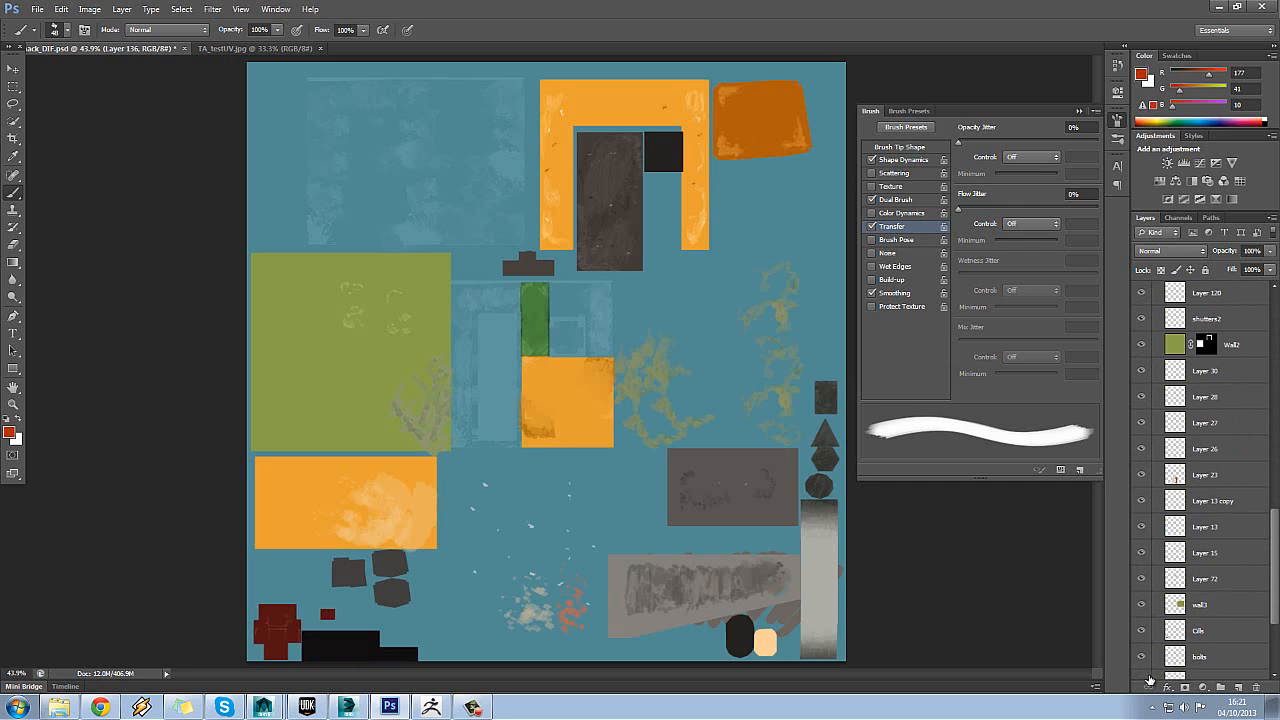
scroll(1152, 588, "down", 3)
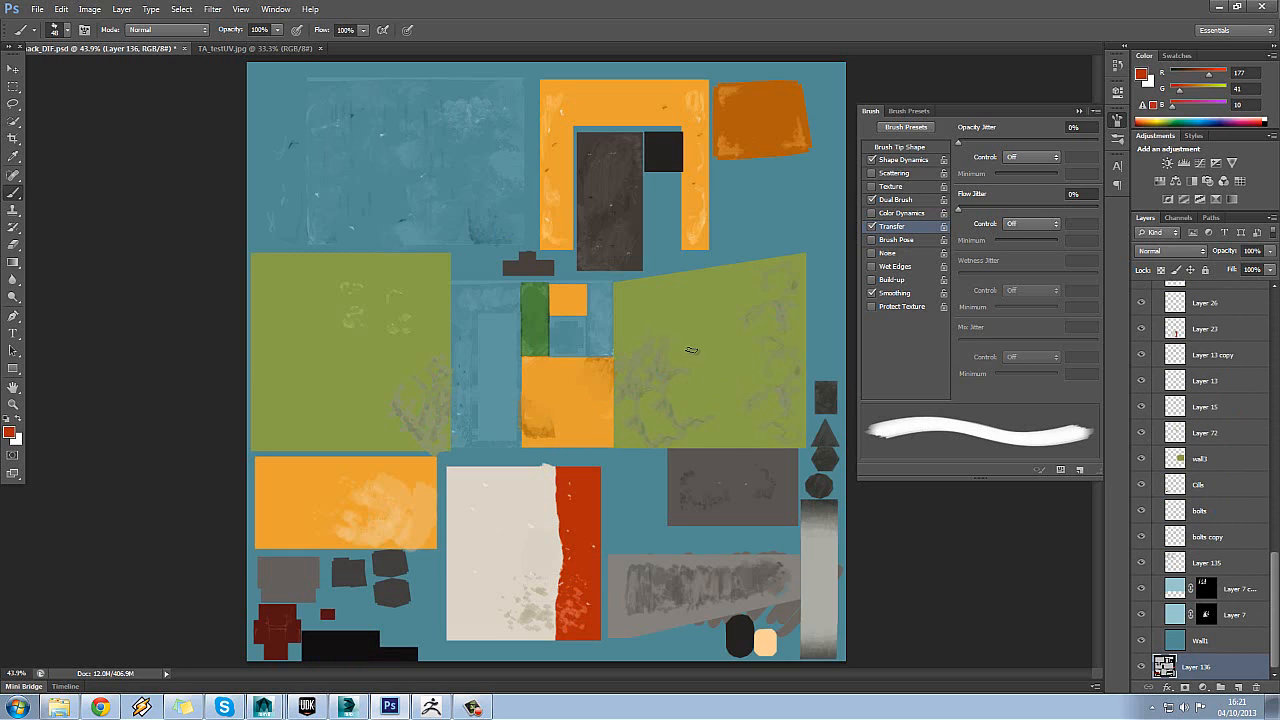
- Add a new layer directly above Layer 72, try a red brush stroke on the right green wall and undo it
left_click(1225, 431)
left_click(1239, 688)
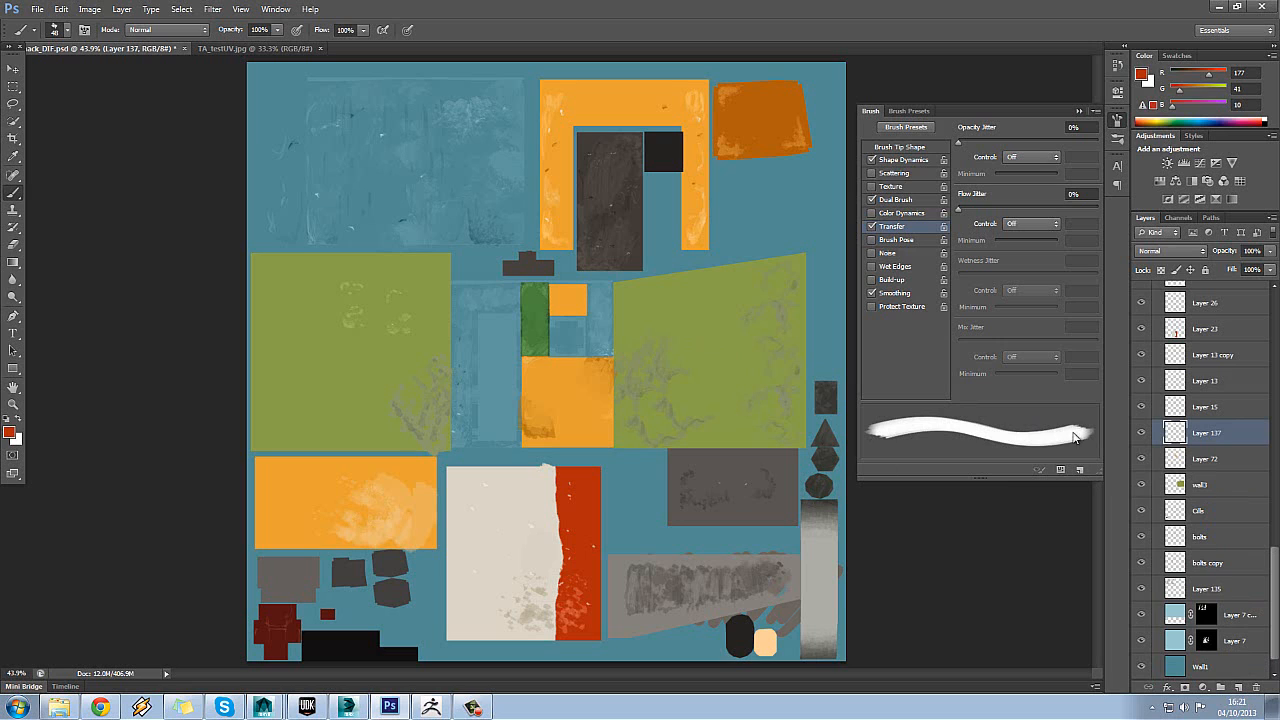
left_click_drag(688, 315, 717, 345)
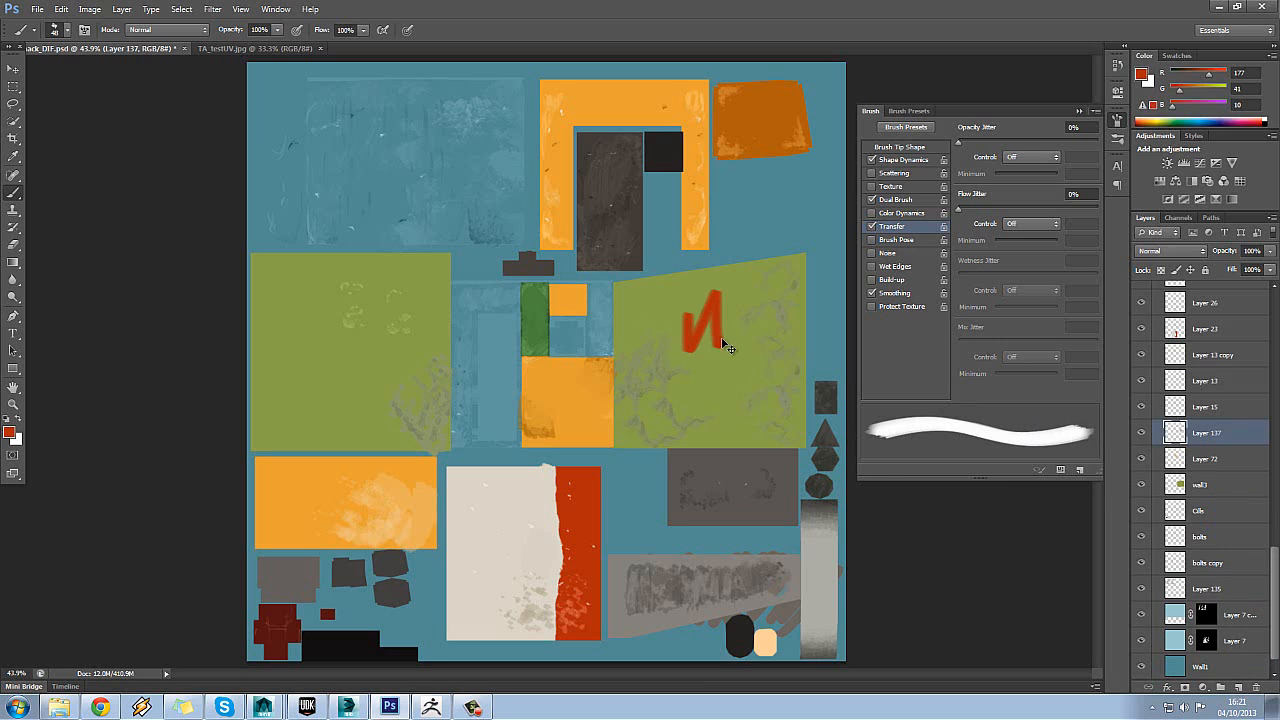
key("ctrl+z")
- Sample the right wall's green, lighten the foreground colour to RGB 204, 225, 148, and try a stroke on the wall before undoing it
left_click(703, 297, "alt")
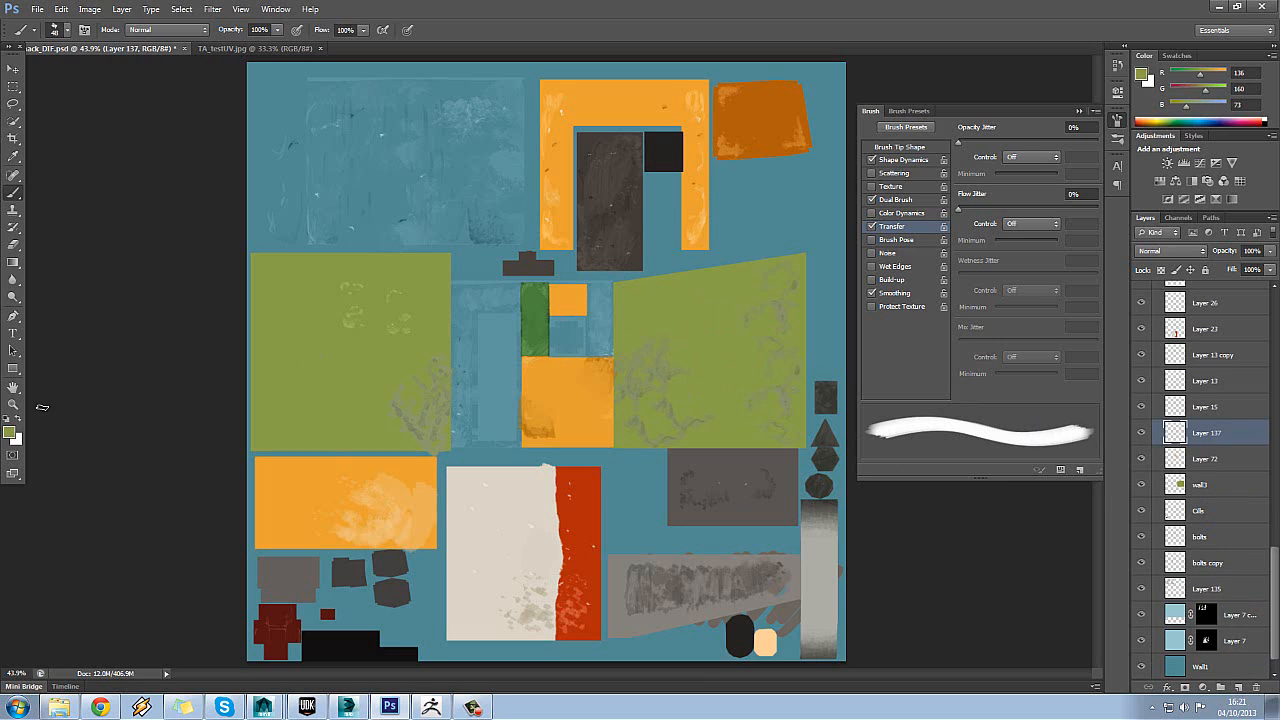
left_click(12, 436)
left_click(528, 221)
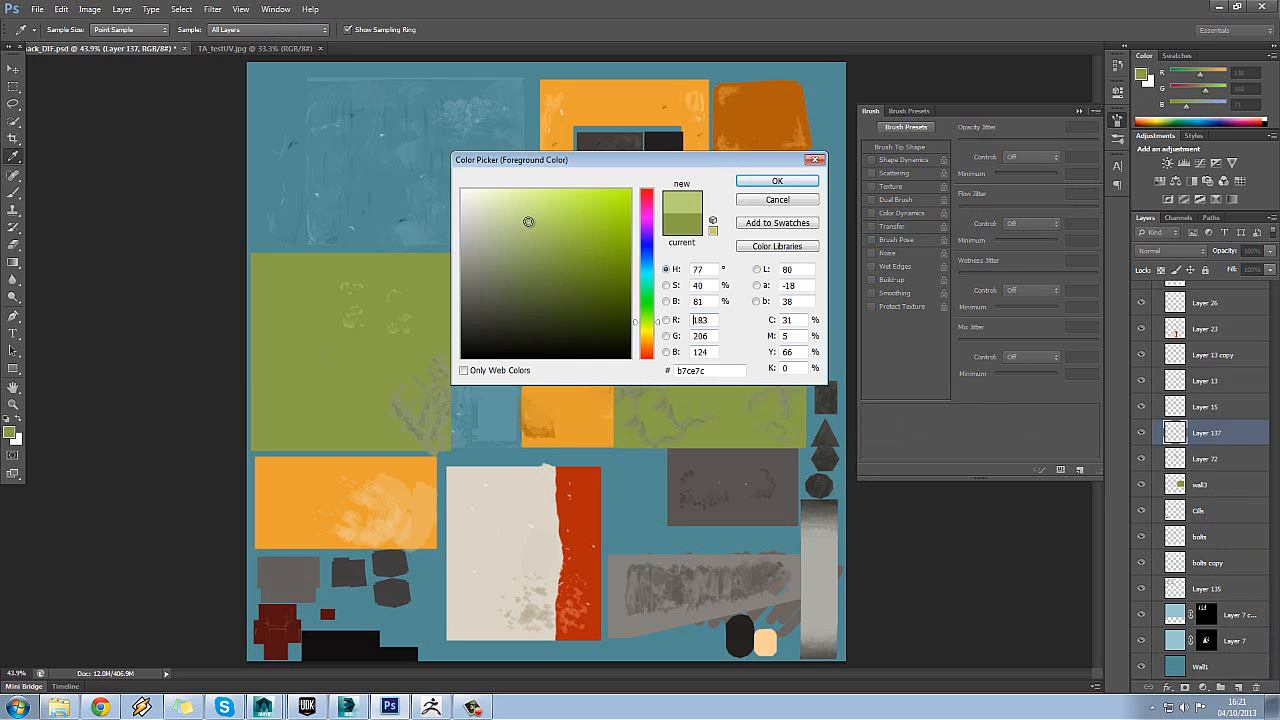
left_click(529, 223)
mouse_move(526, 218)
left_mouse_down()
mouse_move(548, 251)
mouse_move(520, 208)
left_mouse_up()
left_click(777, 181)
key("b")
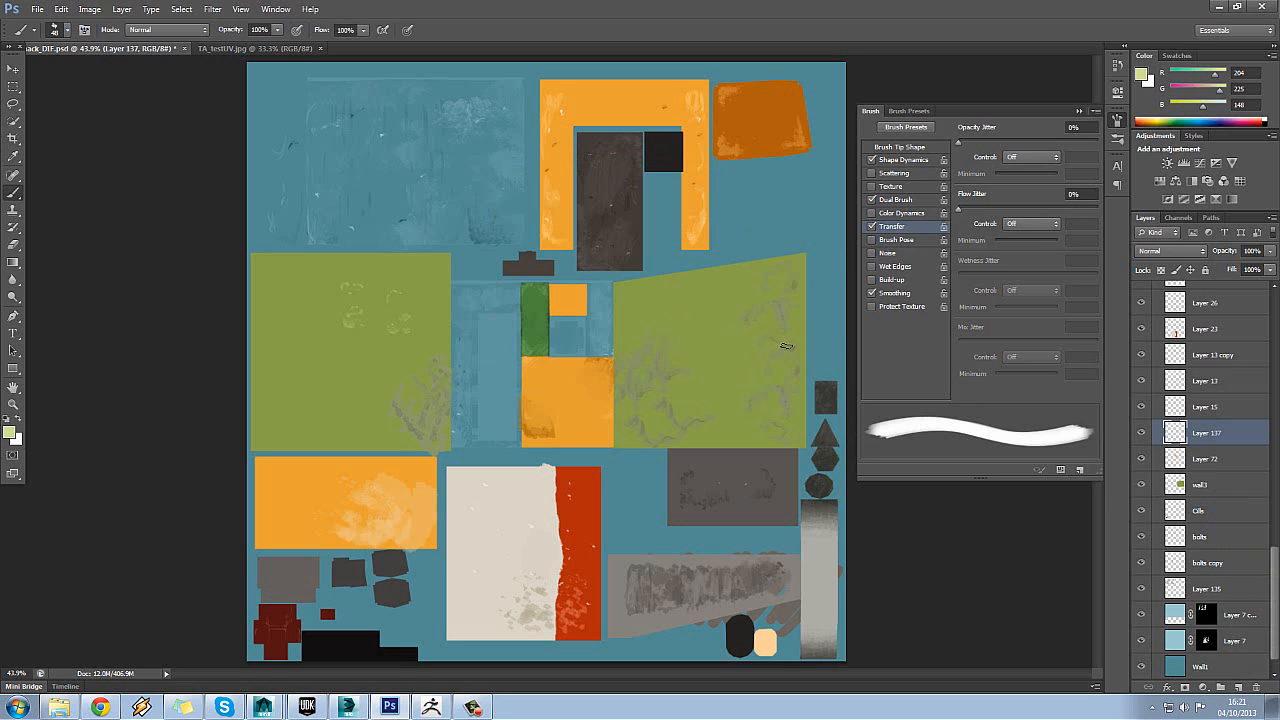
left_click_drag(650, 308, 690, 303)
key("ctrl+z")
- Set the foreground colour to RGB 184, 208, 122 and paint light patches in the upper-left corner of the right green wall
left_click(9, 435)
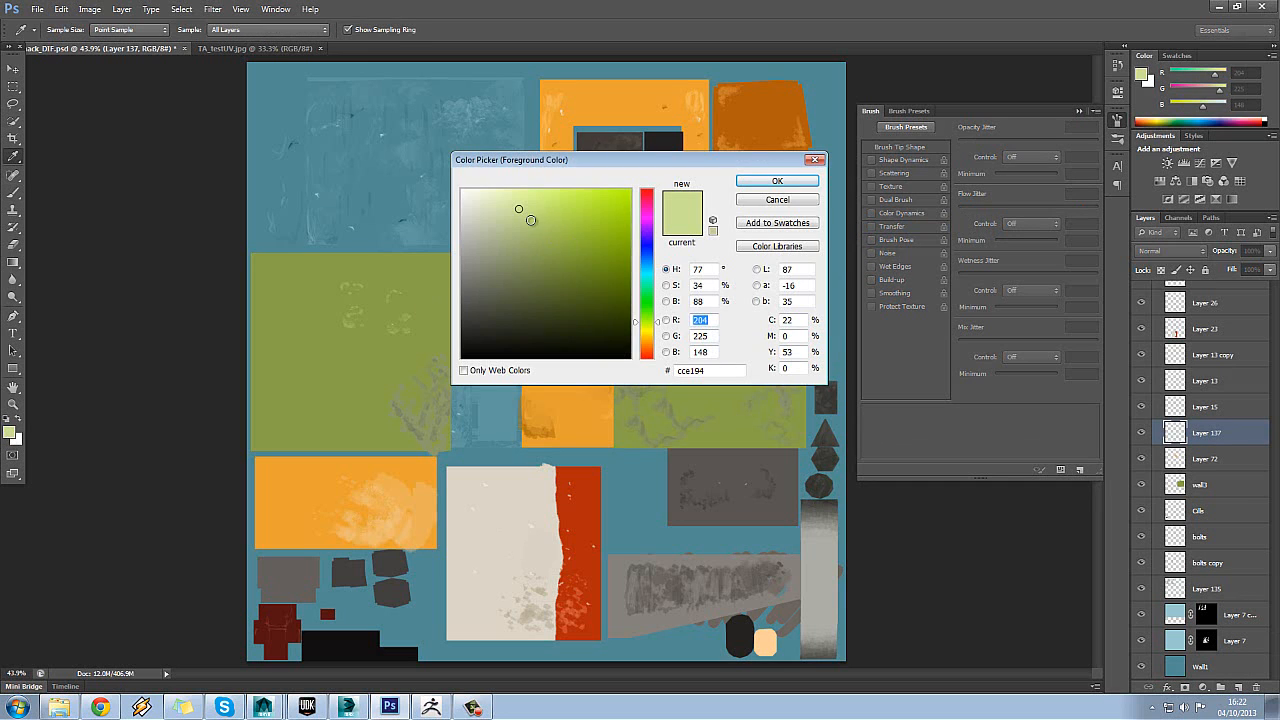
left_click(531, 220)
left_click(773, 181)
key("b")
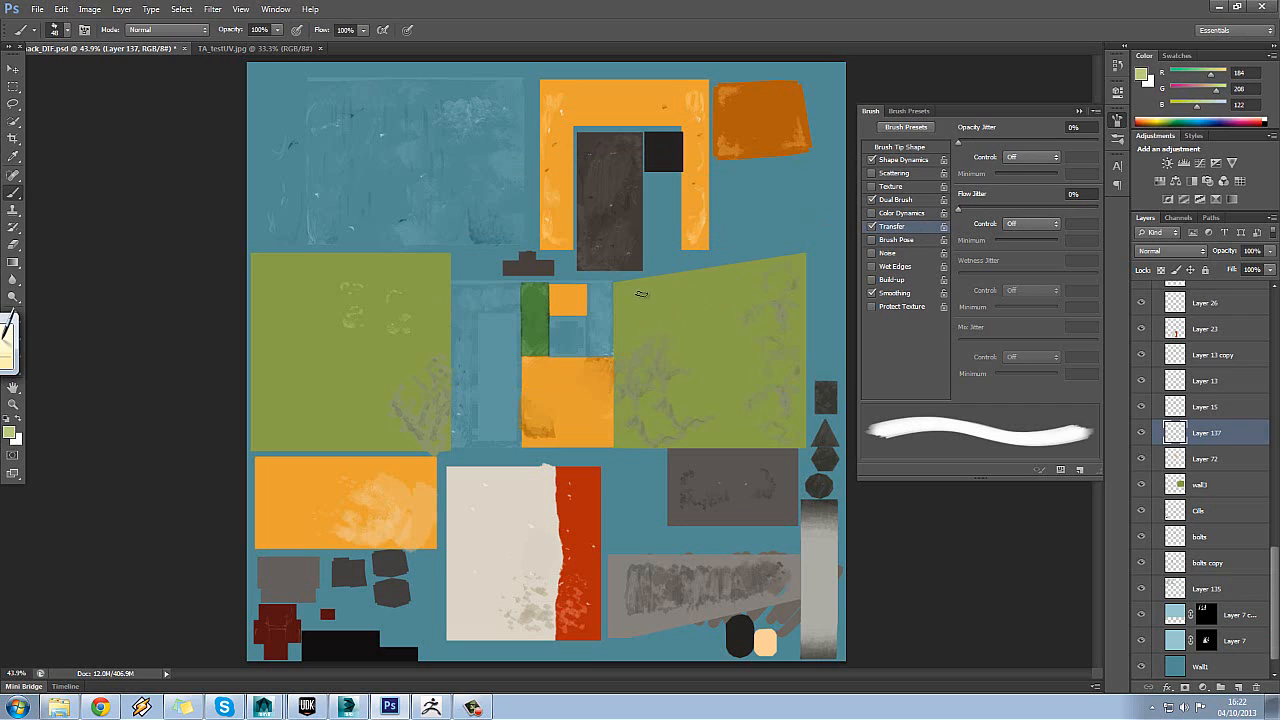
mouse_move(628, 298)
left_mouse_down()
mouse_move(618, 306)
mouse_move(622, 282)
mouse_move(636, 296)
mouse_move(625, 320)
left_mouse_up()
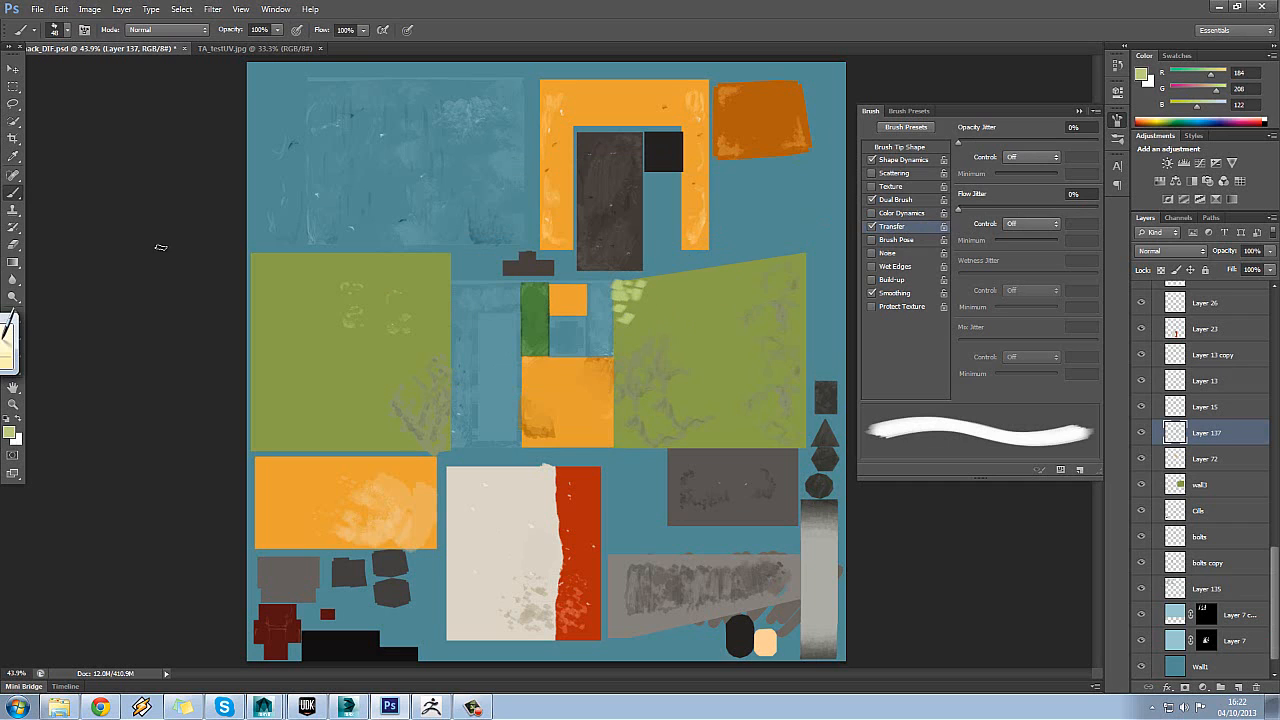
- Partly erase the light patches using the Eraser with the 48 px Paint_Fade brush, and lower the layer's opacity to 50%
left_click(14, 244)
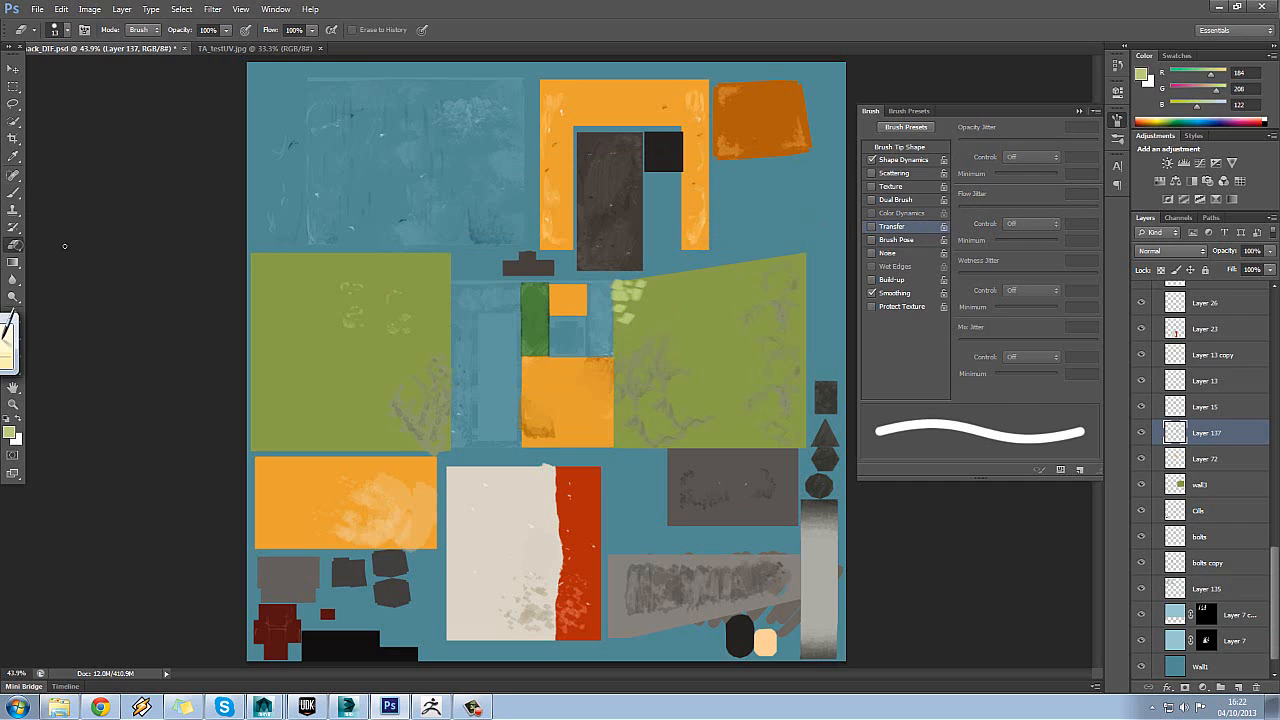
right_click(666, 284)
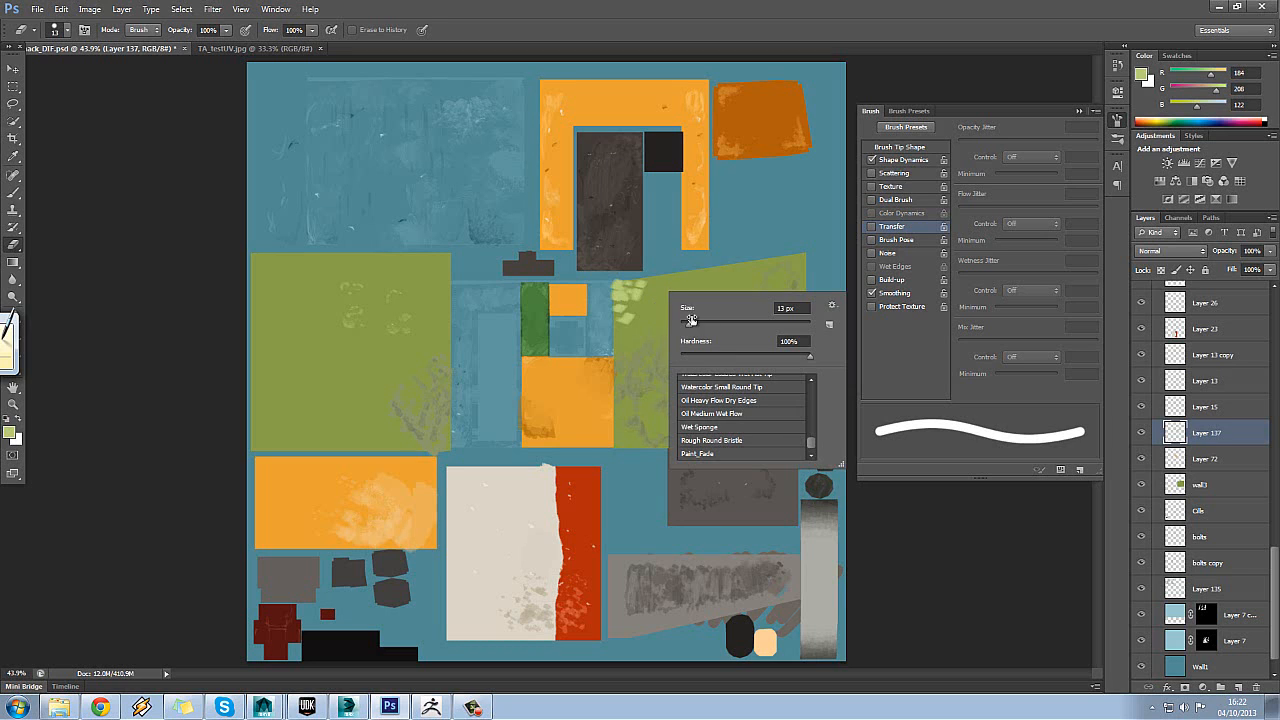
left_click(813, 448)
scroll(813, 448, "down", 3)
left_click(748, 452)
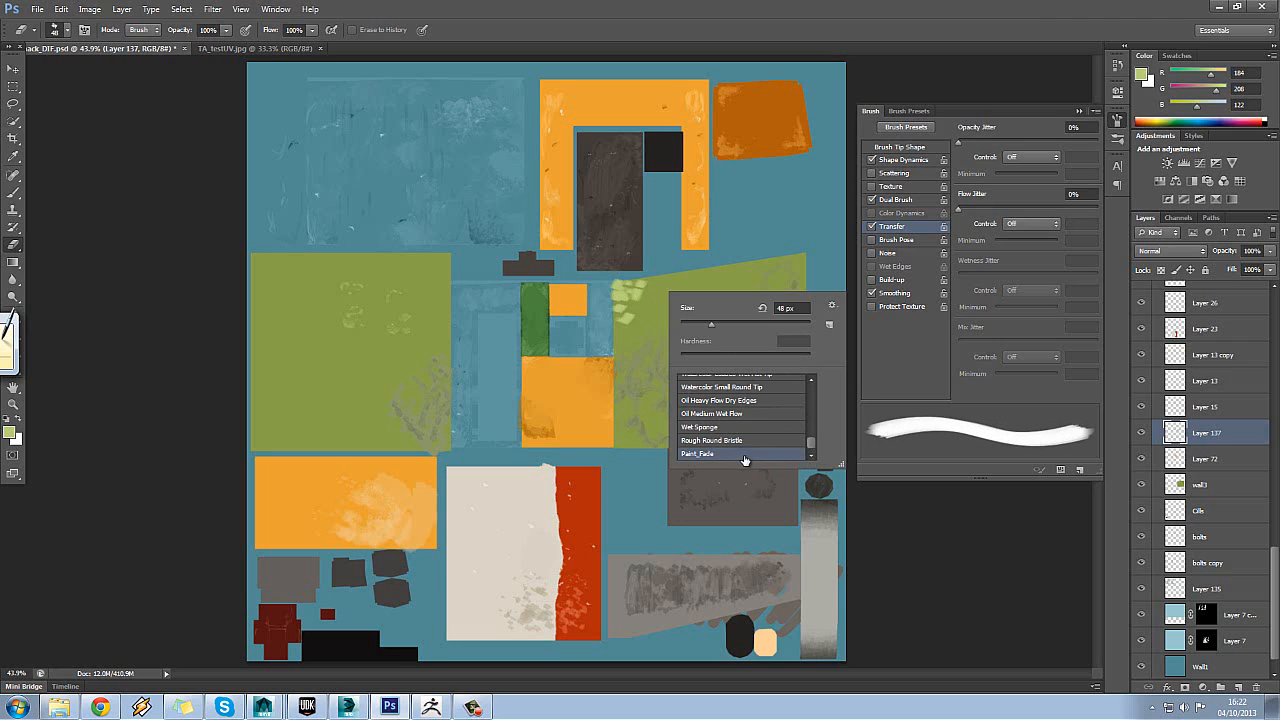
left_click(624, 316)
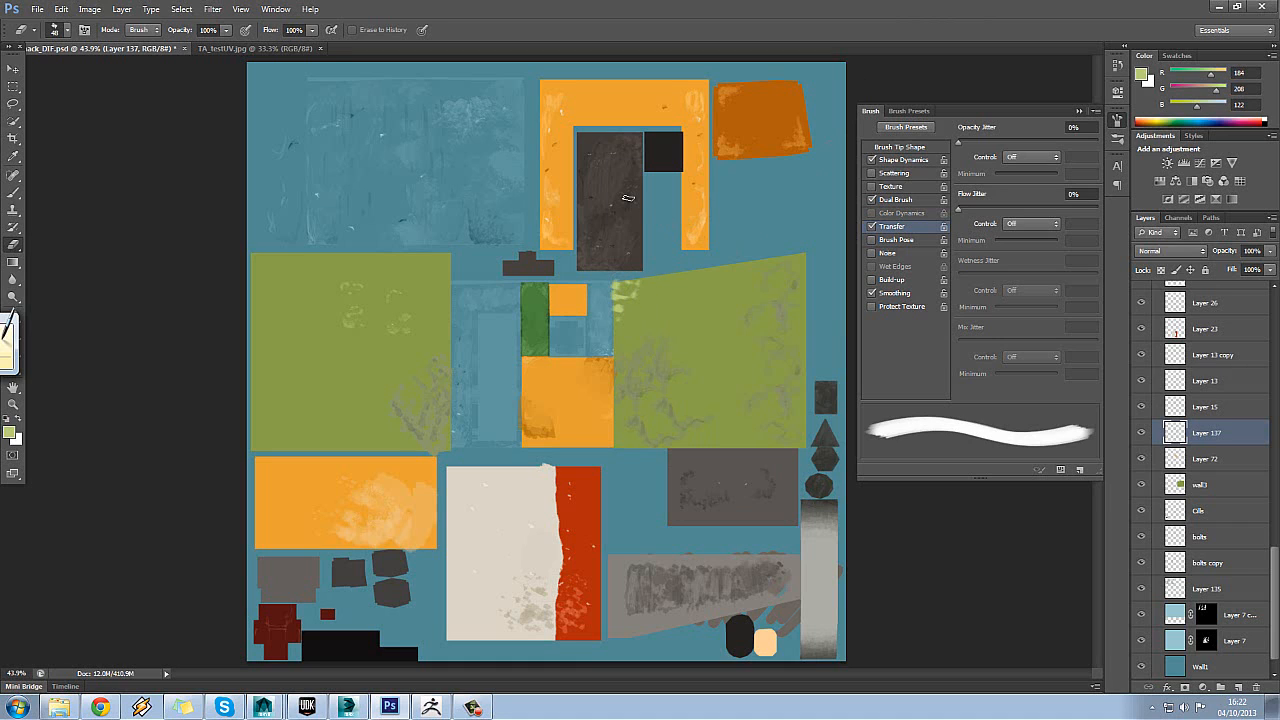
left_click(1270, 269)
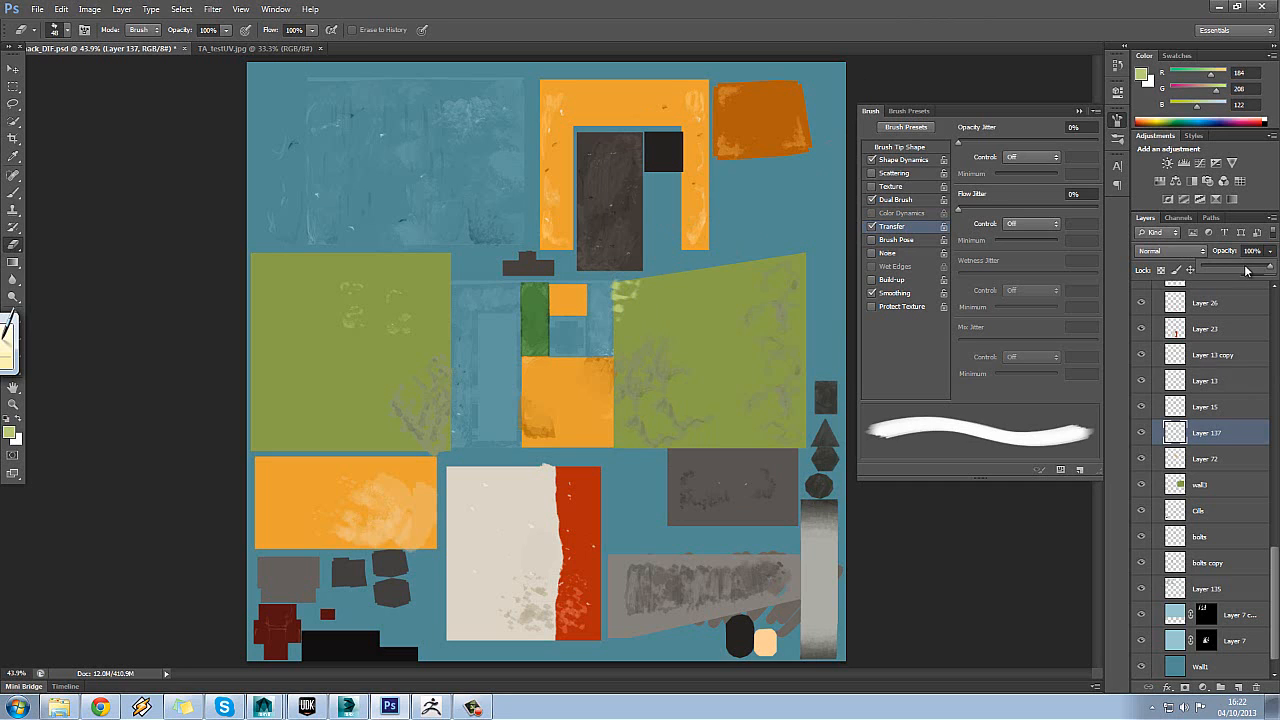
left_click_drag(1243, 269, 1238, 269)
- Examine the Paint_Fade brush's Shape Dynamics and Dual Brush settings
left_click(893, 165)
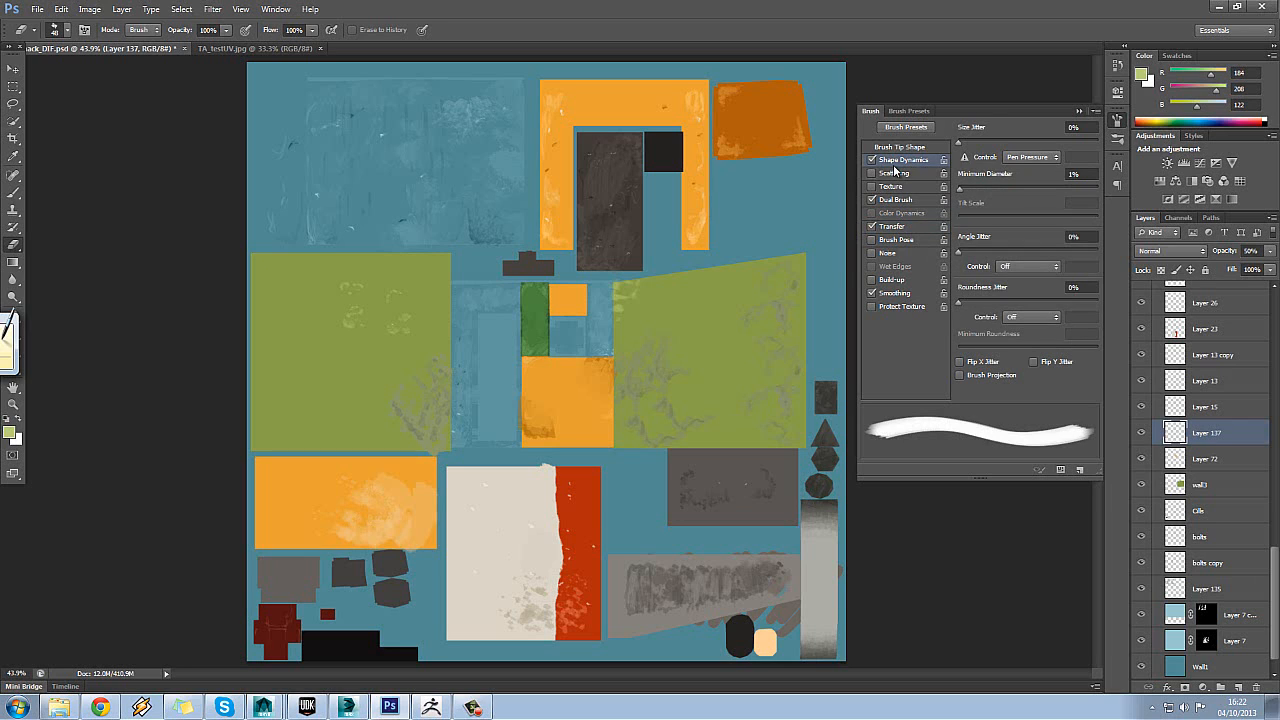
right_click(778, 331)
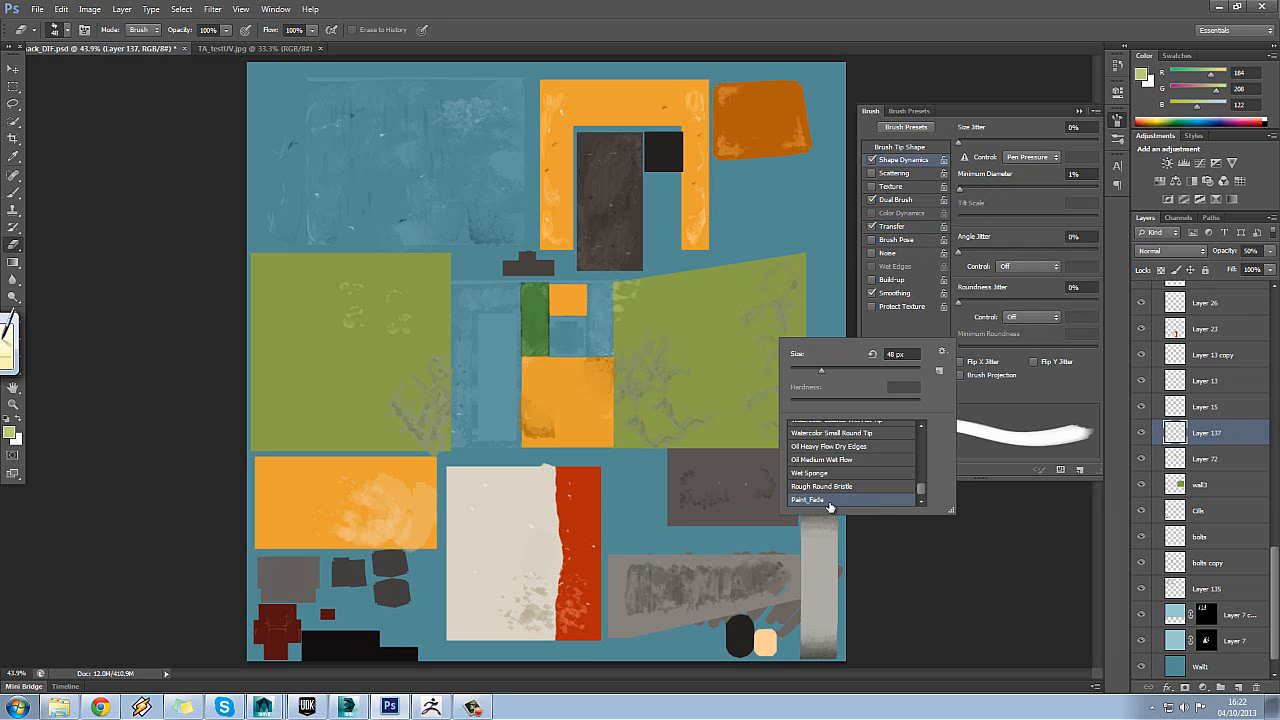
left_click(906, 163)
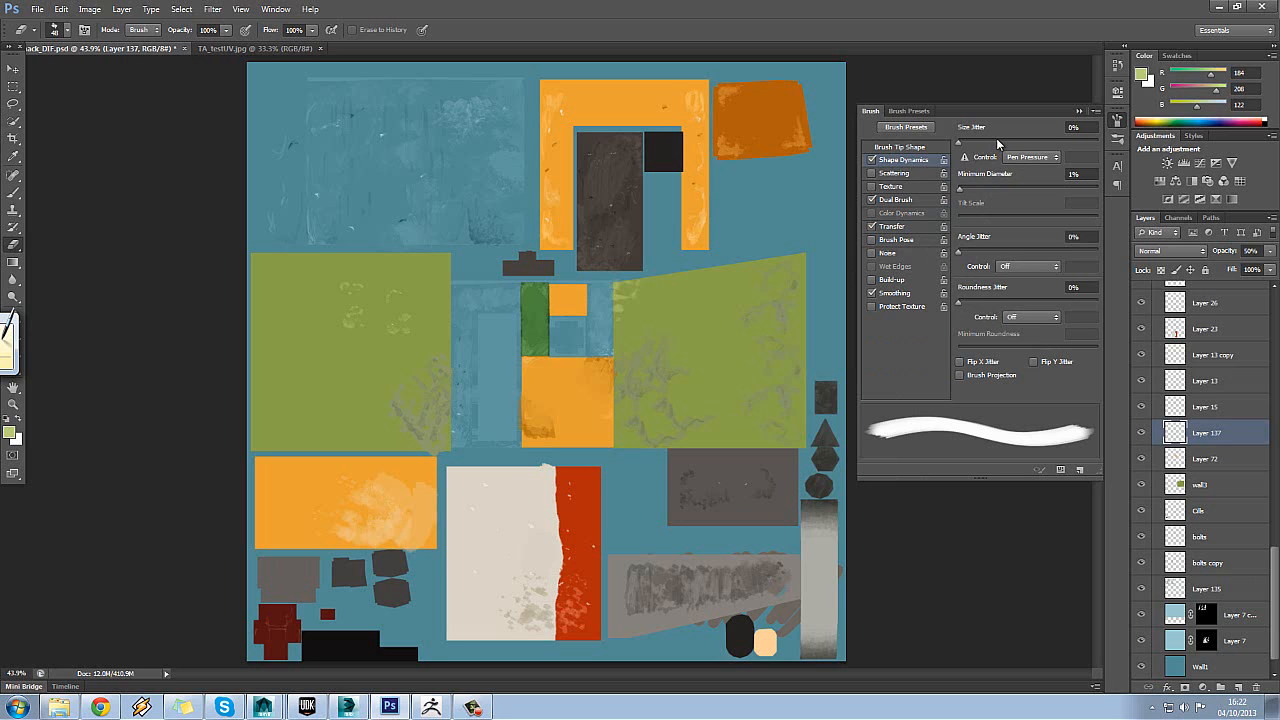
left_click(903, 200)
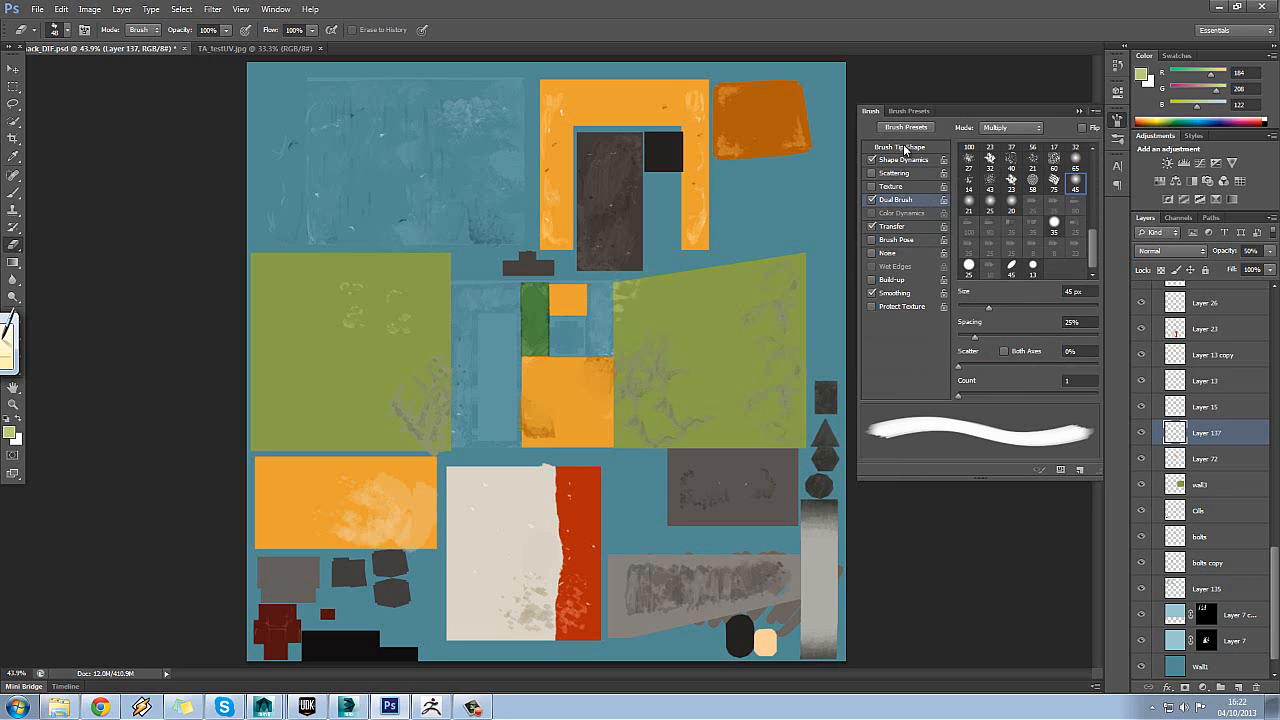
- Examine the eraser brush's tip shape and compare its stroke with Dual Brush on and off
left_click(905, 148)
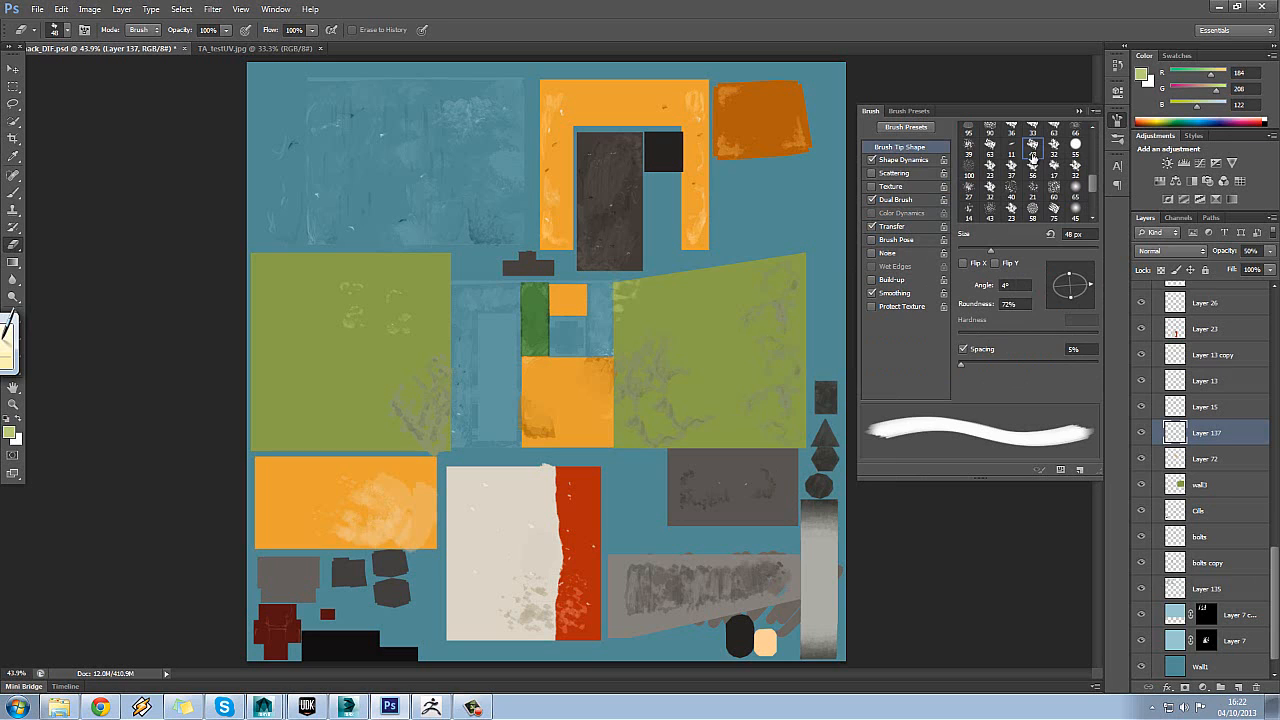
left_click(903, 200)
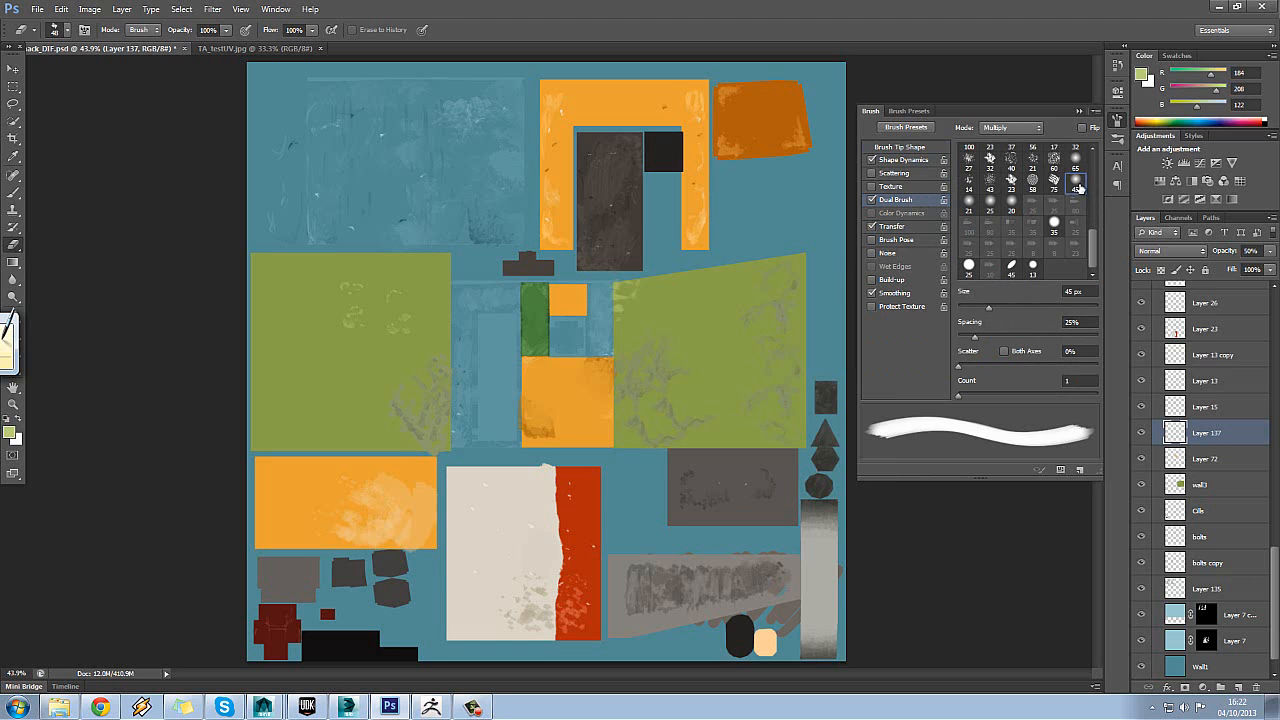
left_click(872, 200)
left_click(873, 200)
left_click(873, 200)
left_click(873, 200)
- Set the brush's Transfer opacity control to Pen Pressure and review its Shape Dynamics and Dual Brush settings
left_click(889, 227)
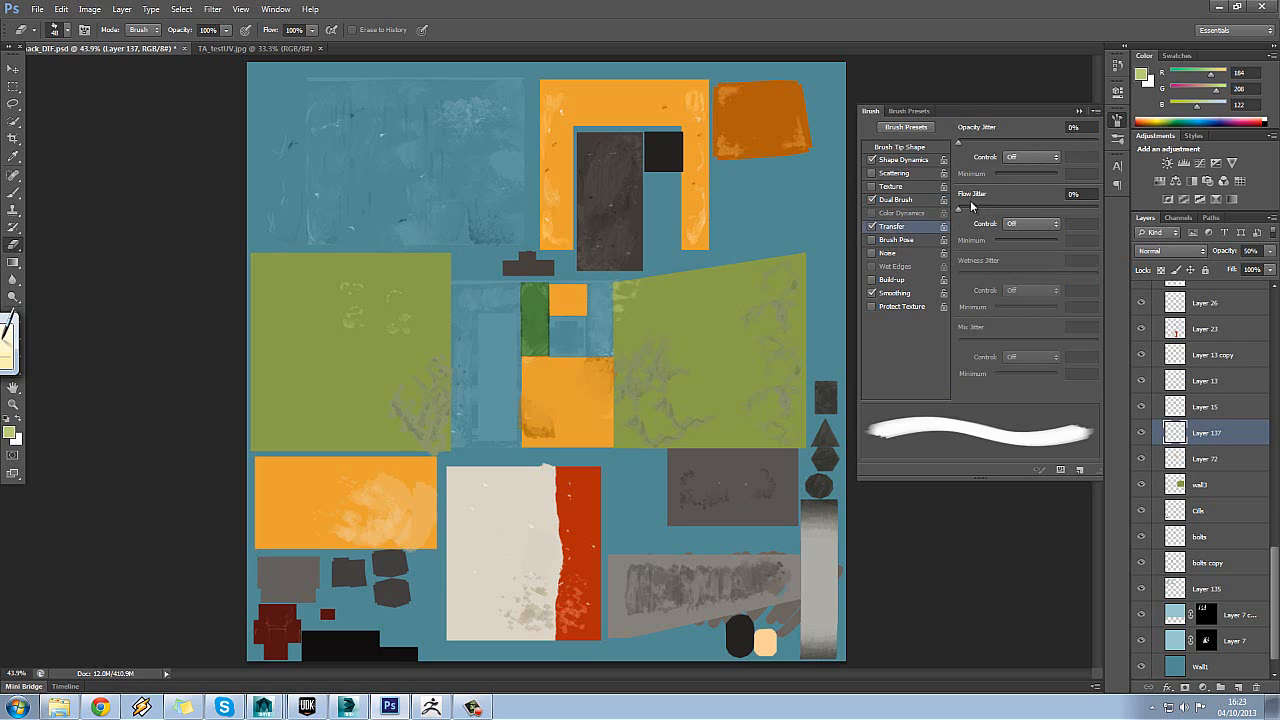
left_click(1033, 160)
left_click(1034, 193)
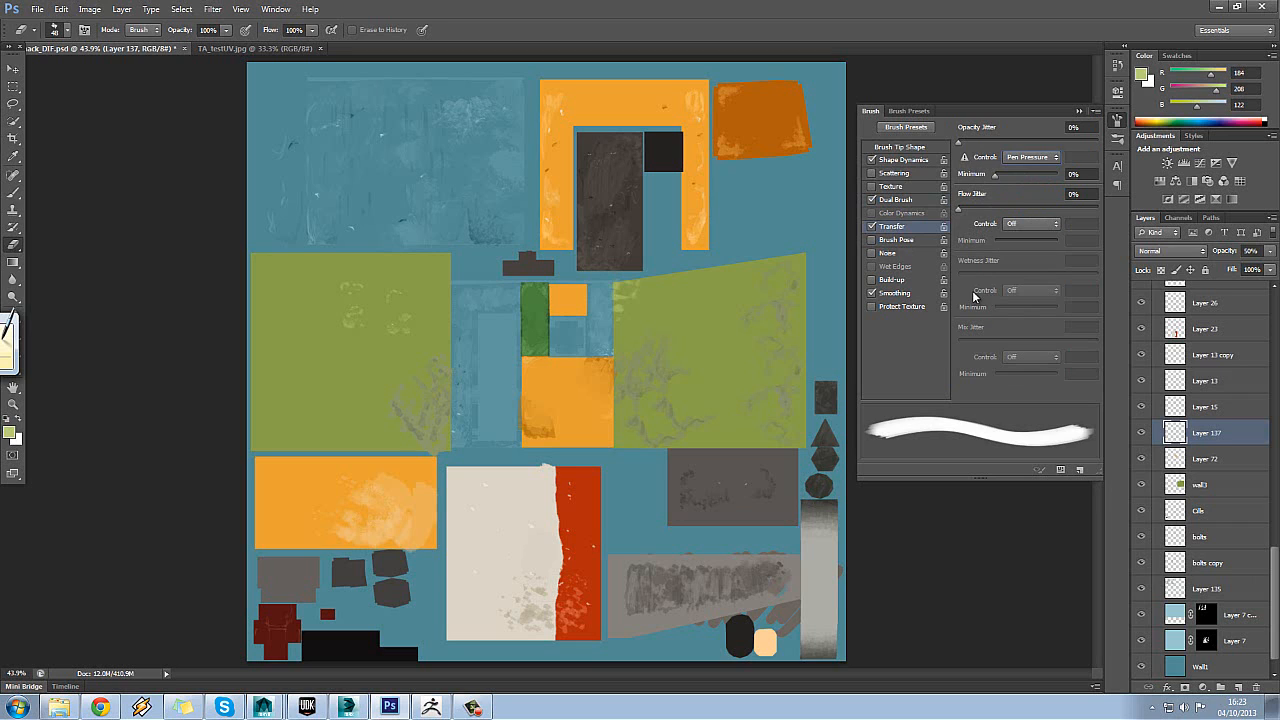
left_click(902, 163)
left_click(896, 200)
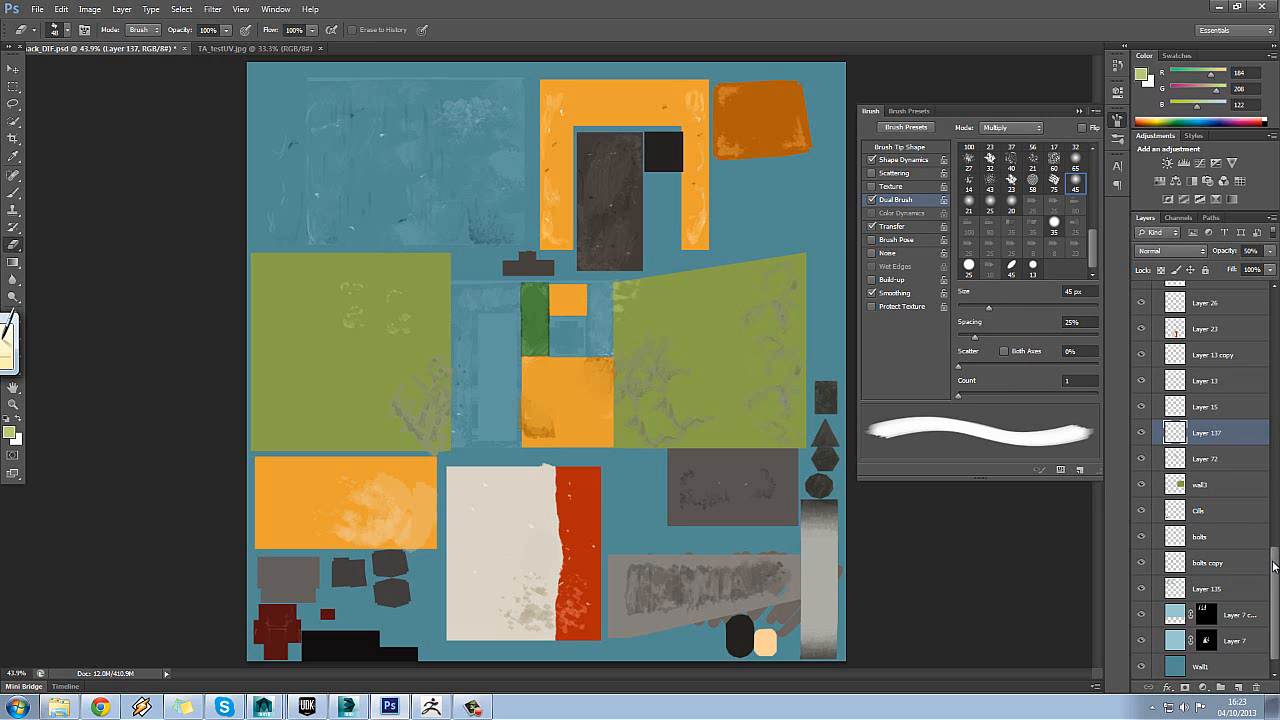
- Save the shack's diffuse document
scroll(1274, 567, "up", 15)
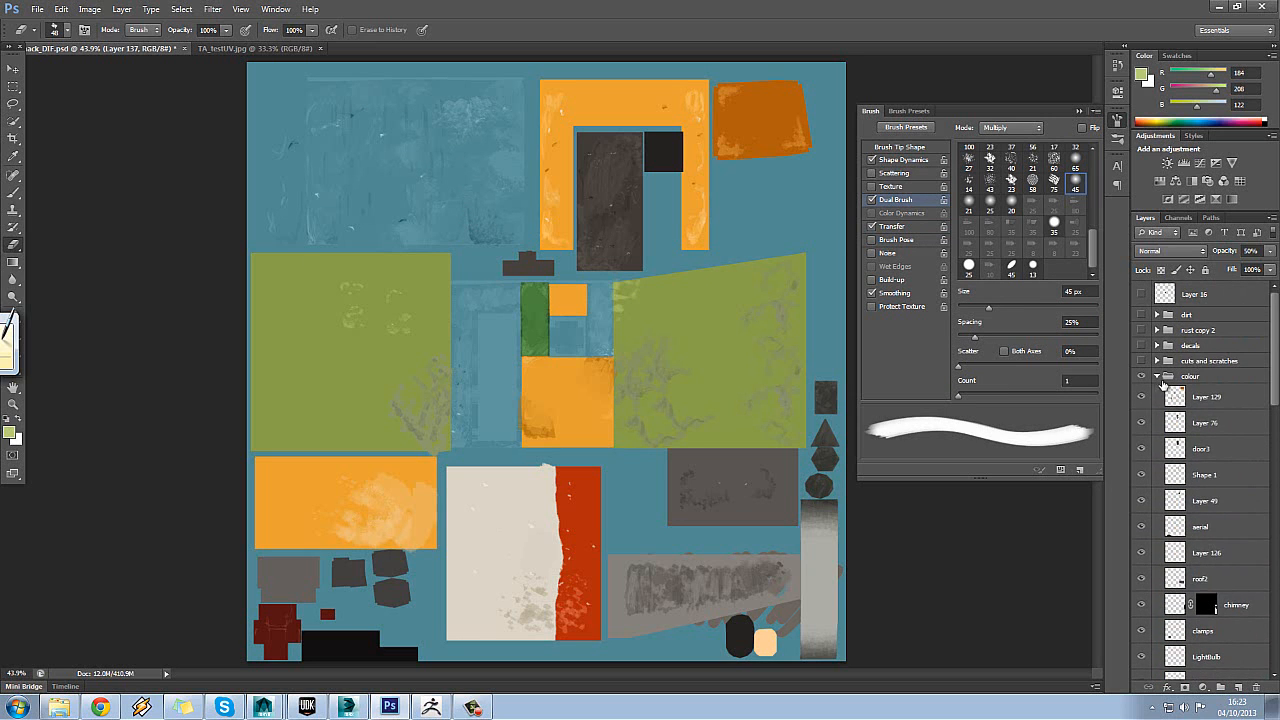
left_click(37, 9)
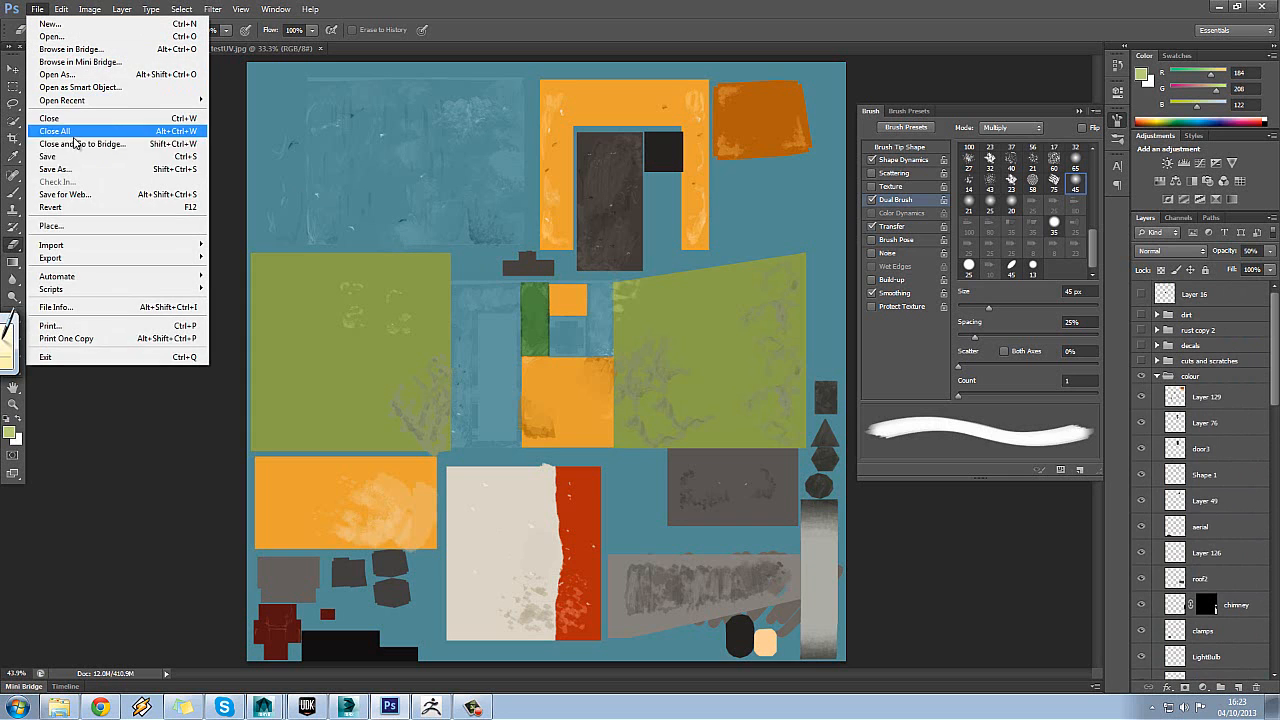
left_click(84, 161)
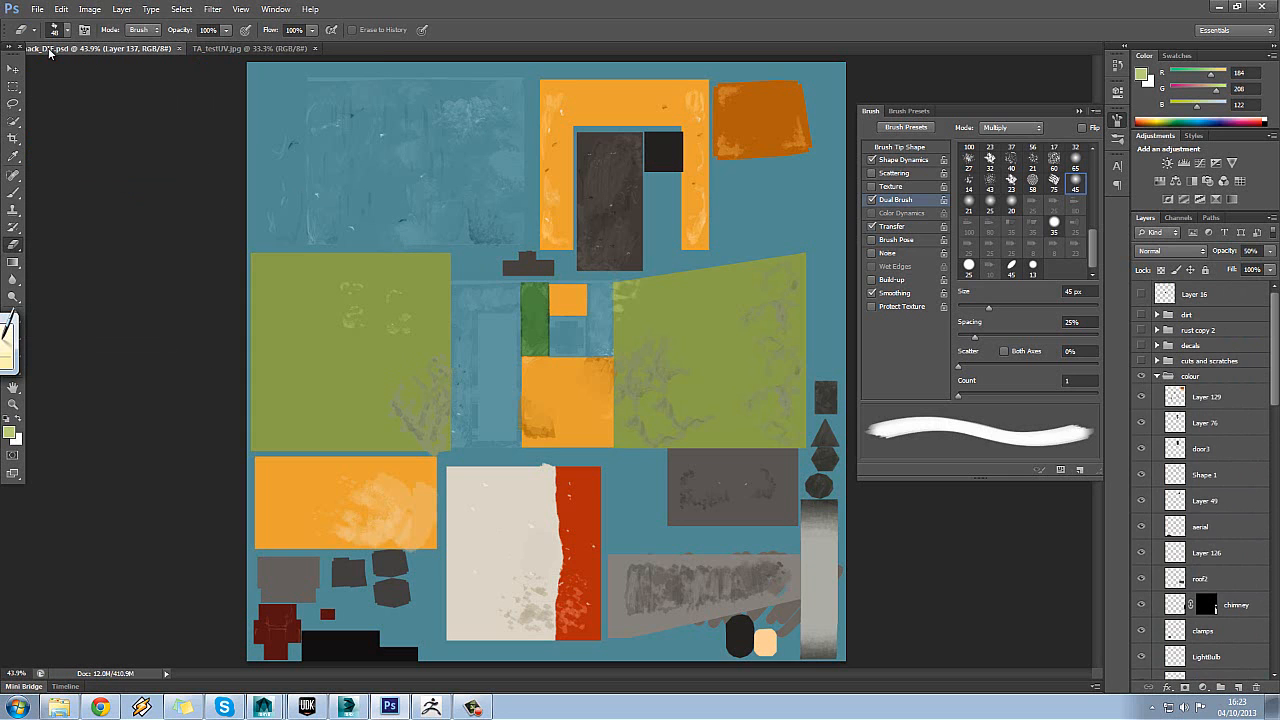
- Switch to 3ds Max, close the rendered UV map, and open the shack material's diffuse bitmap settings
left_click(347, 707)
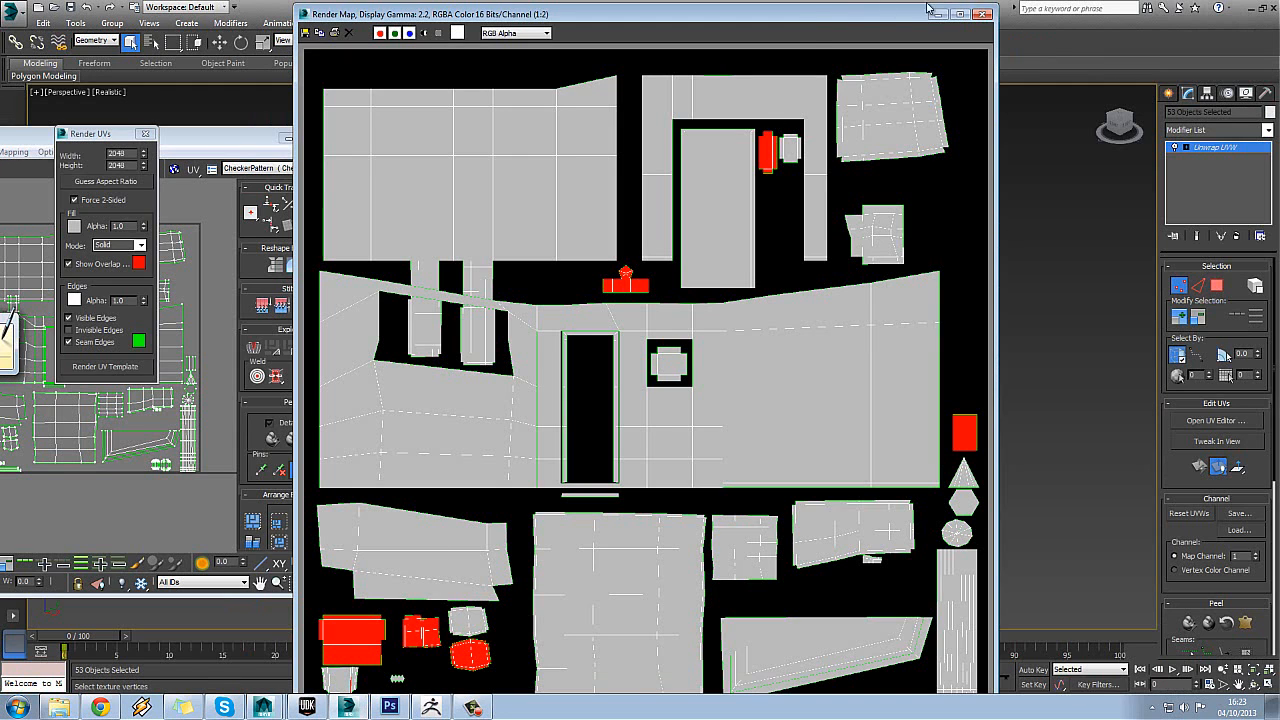
left_click(983, 14)
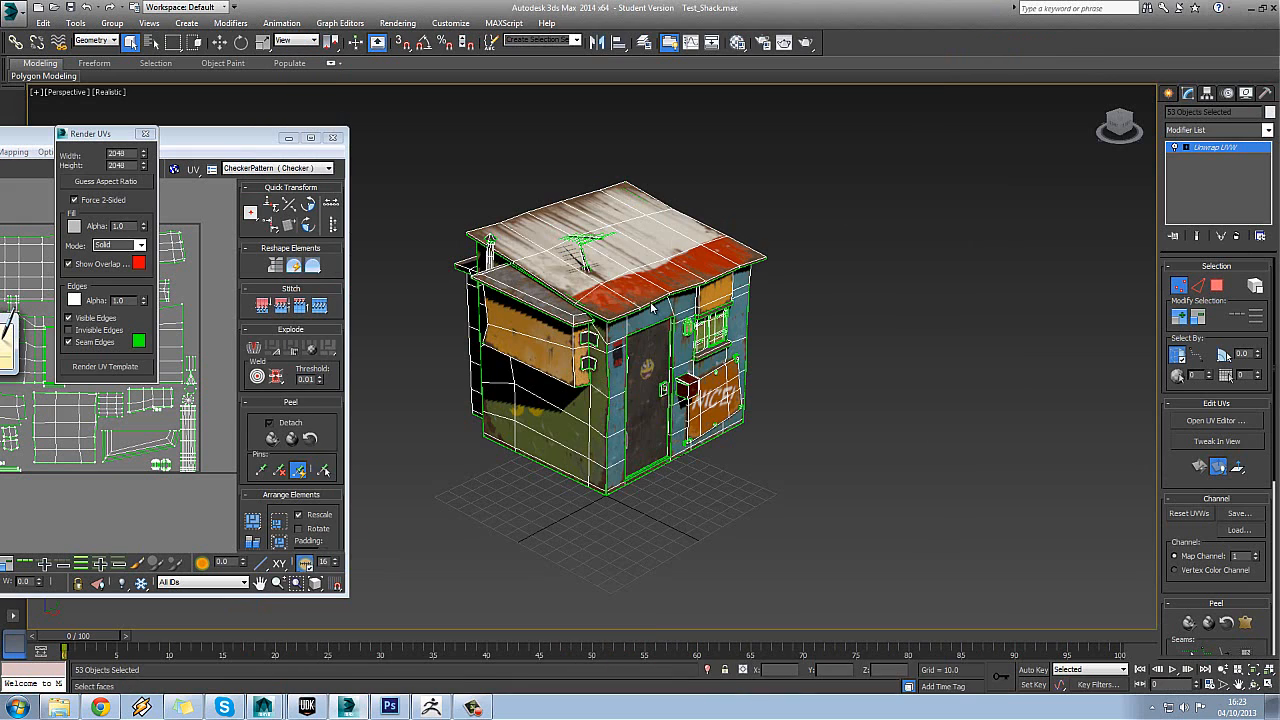
left_click(738, 43)
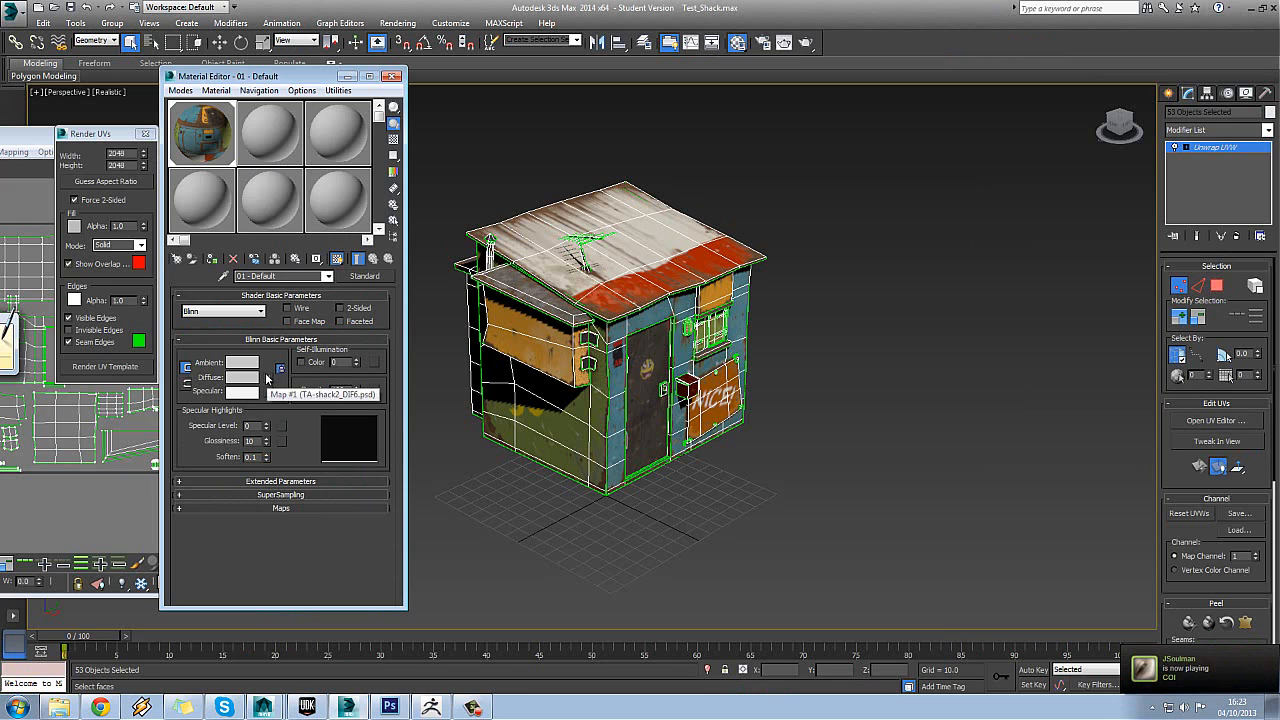
left_click(267, 379)
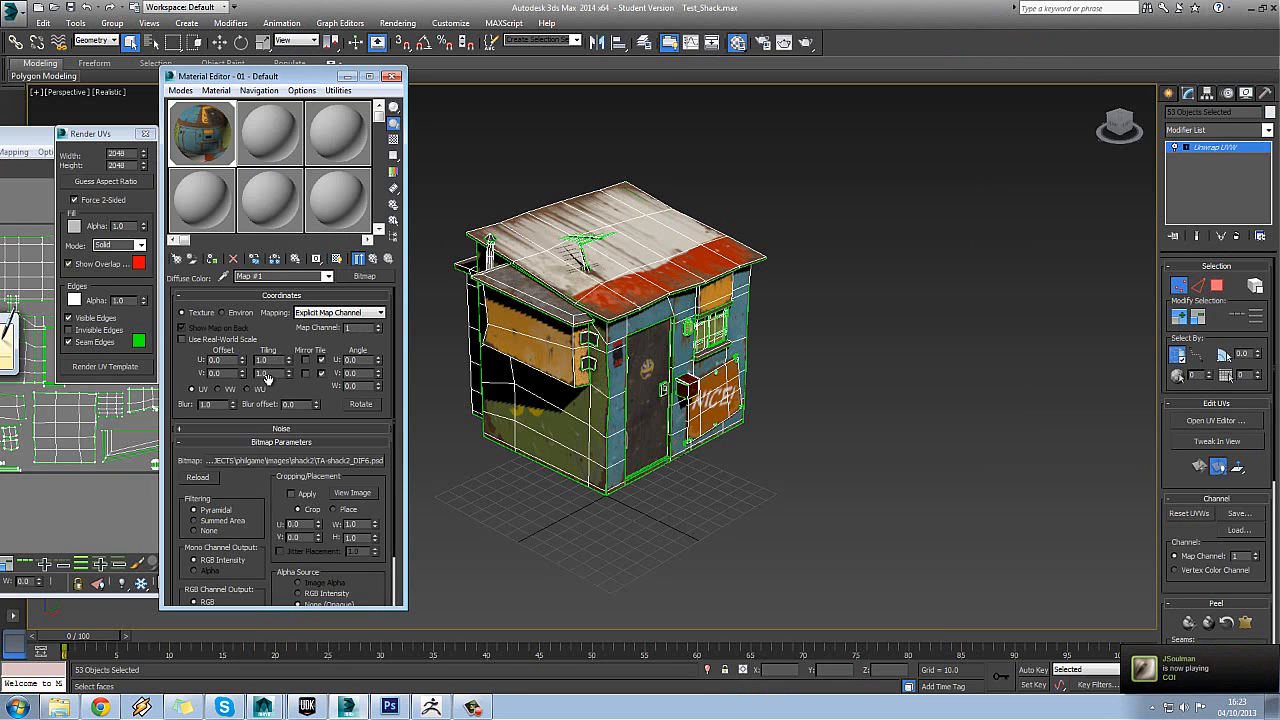
- Replace the material's diffuse bitmap with TA_shack_DIF from the Desktop
left_click(340, 461)
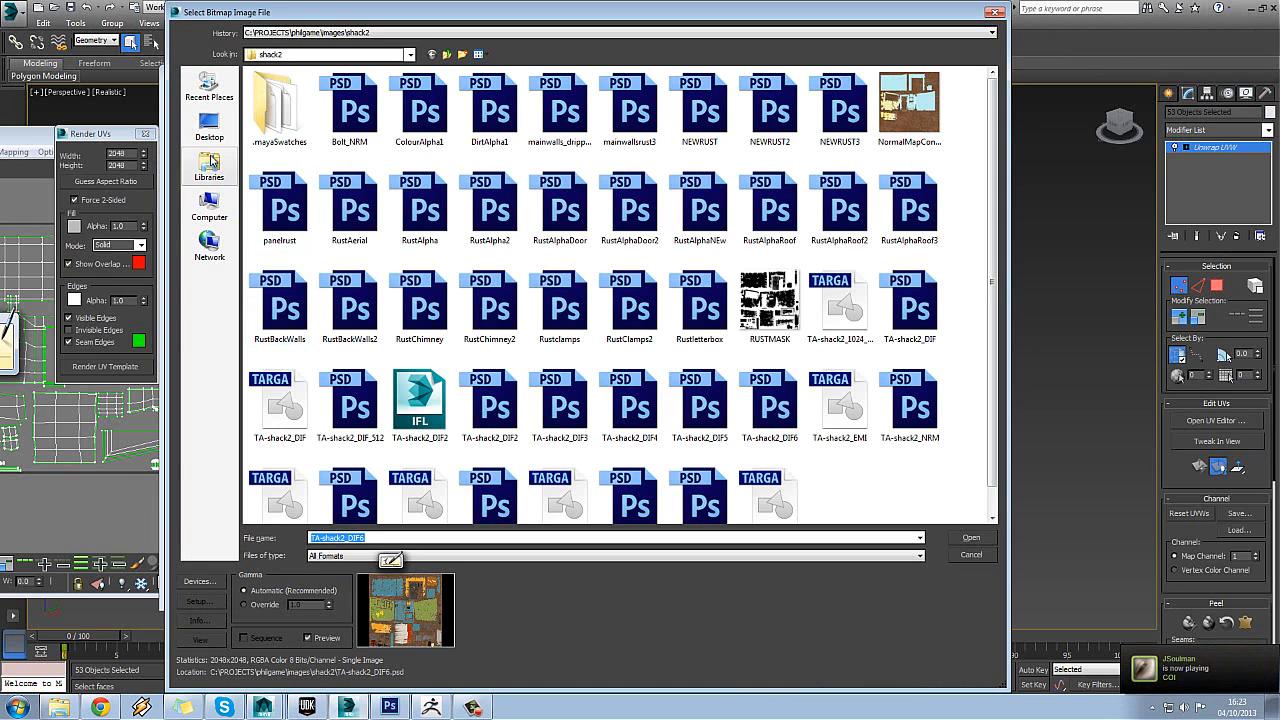
left_click(213, 130)
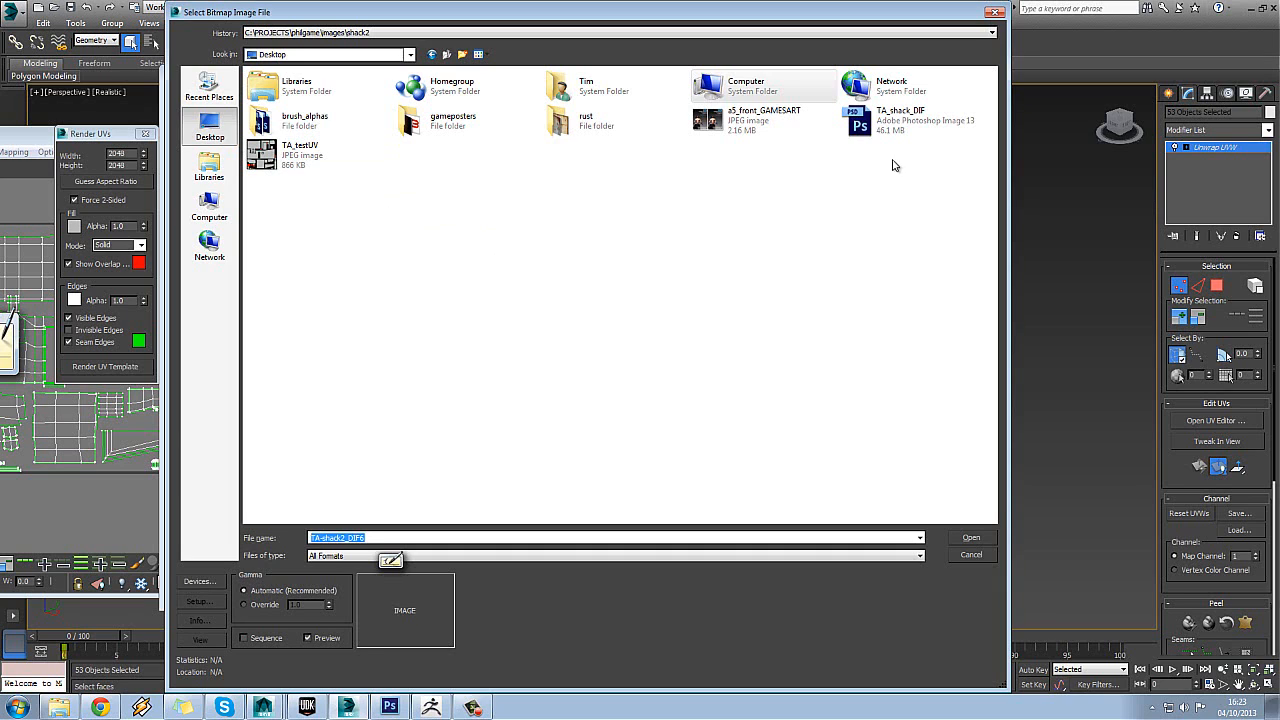
left_click(896, 120)
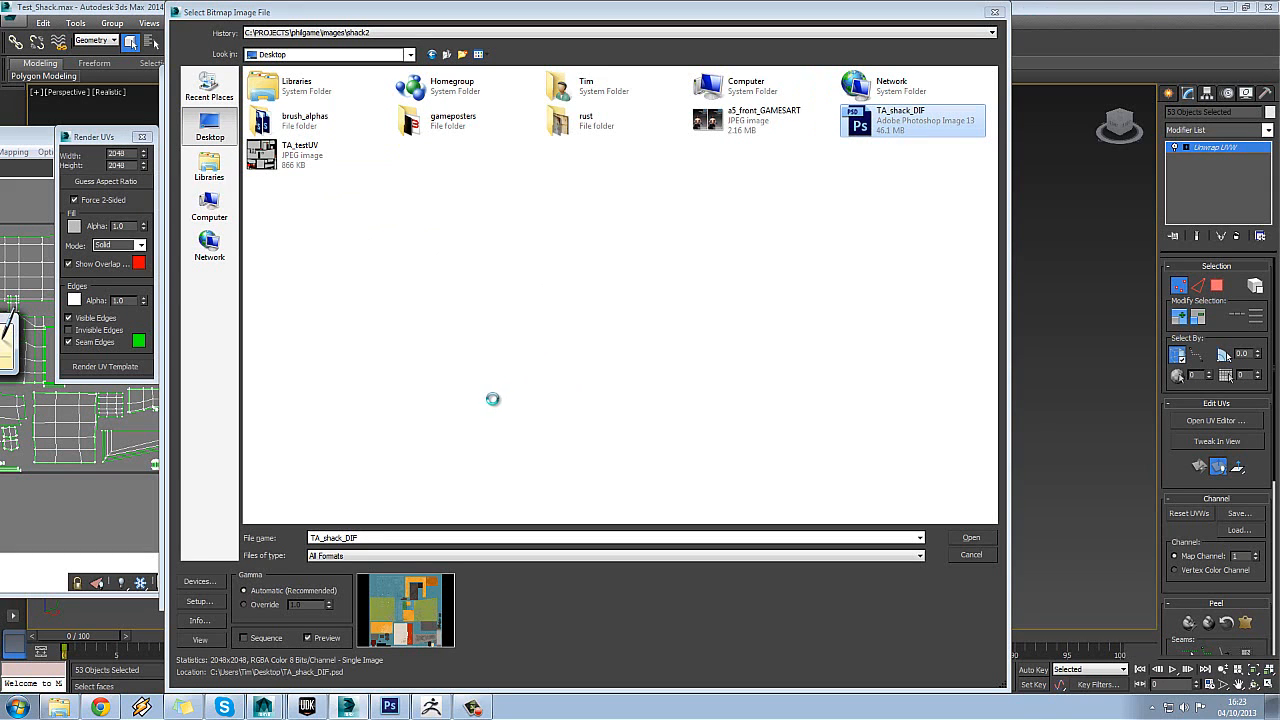
left_click(545, 456)
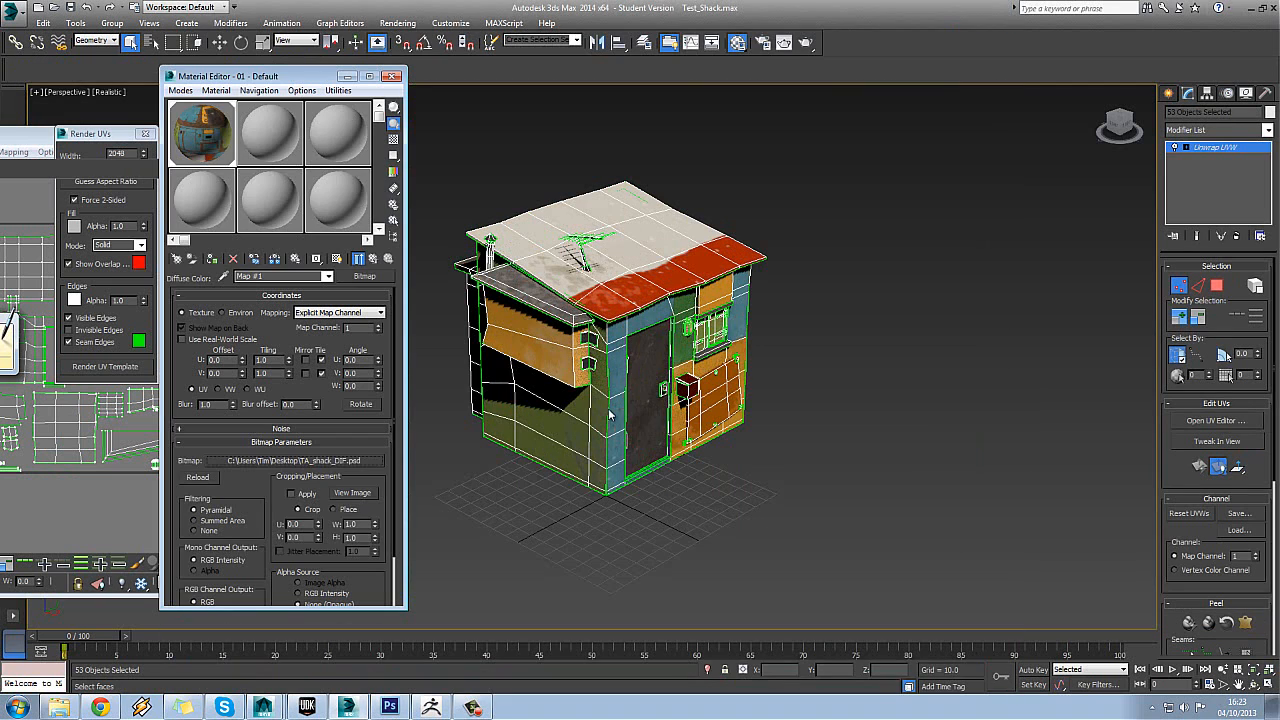
- Deselect the shack, move the Material Editor aside, and inspect the textured model from the front
left_click_drag(856, 371, 845, 335)
left_click(830, 310)
left_click_drag(277, 70, 179, 74)
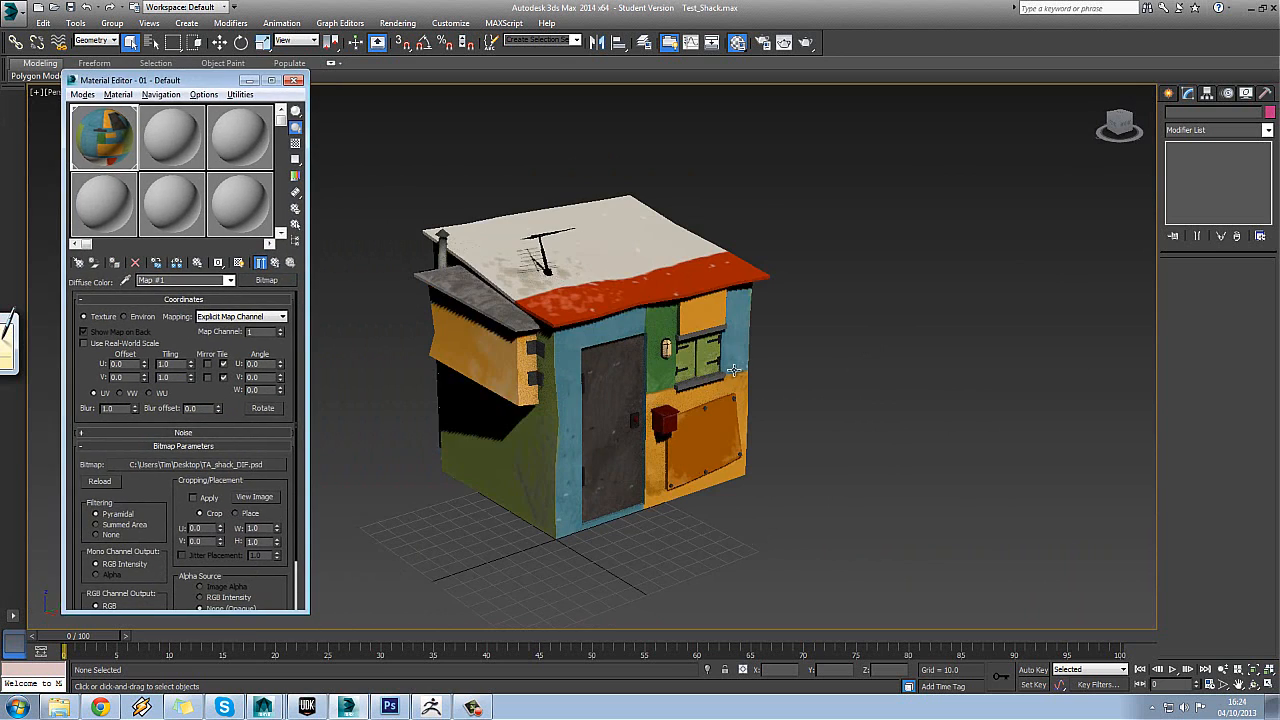
mouse_move(700, 370)
left_mouse_down()
mouse_move(763, 360)
mouse_move(697, 378)
left_mouse_up()
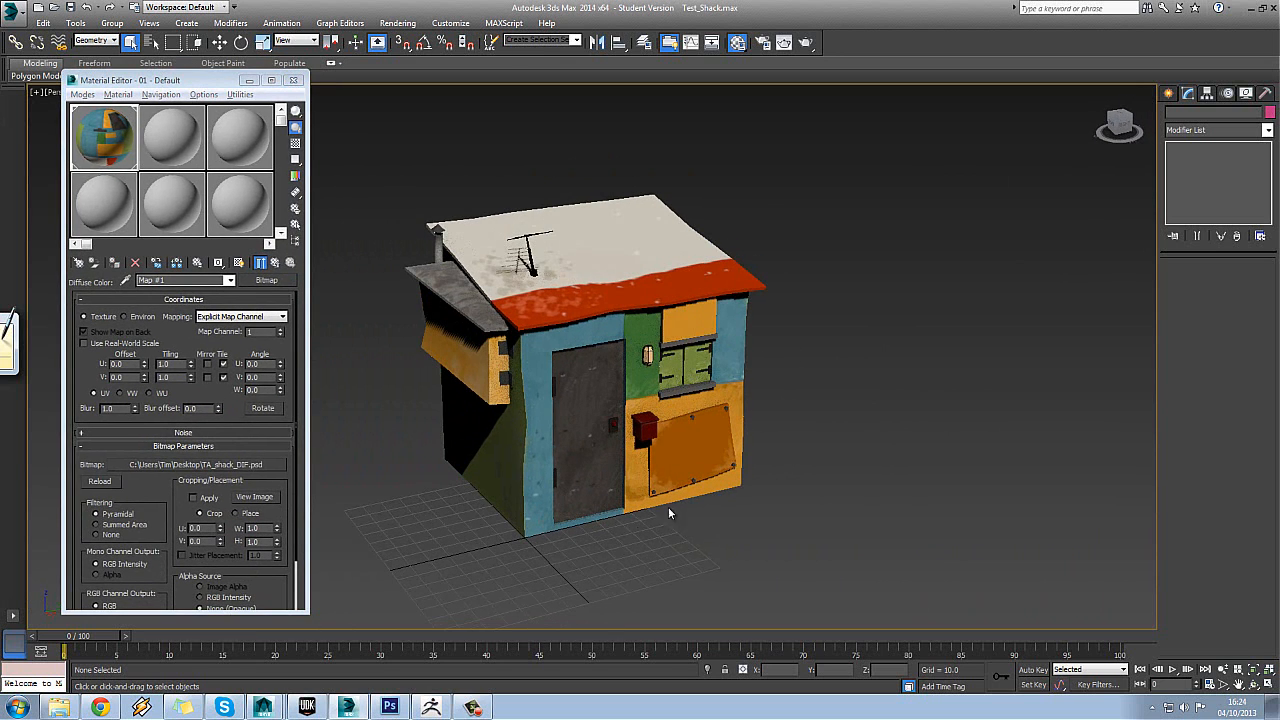
left_click_drag(706, 428, 785, 426)
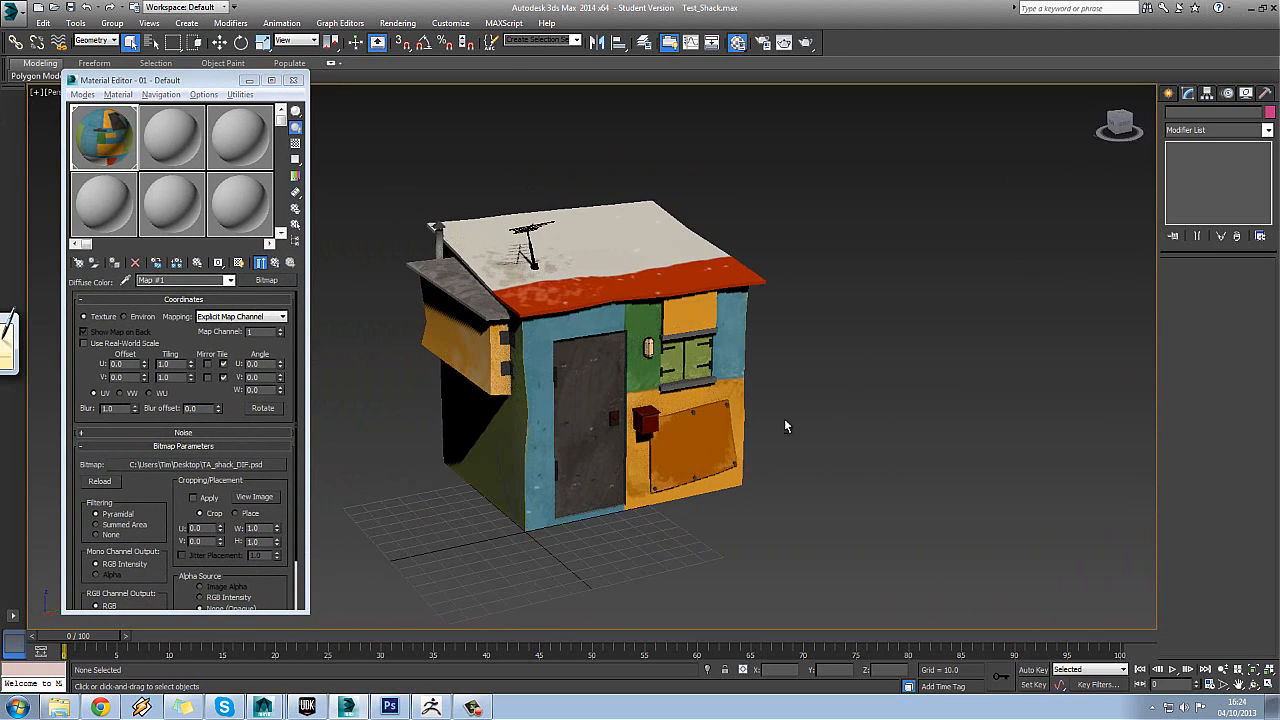
- Switch back to Photoshop and preview the decals group by showing it and hiding it again
left_click(389, 707)
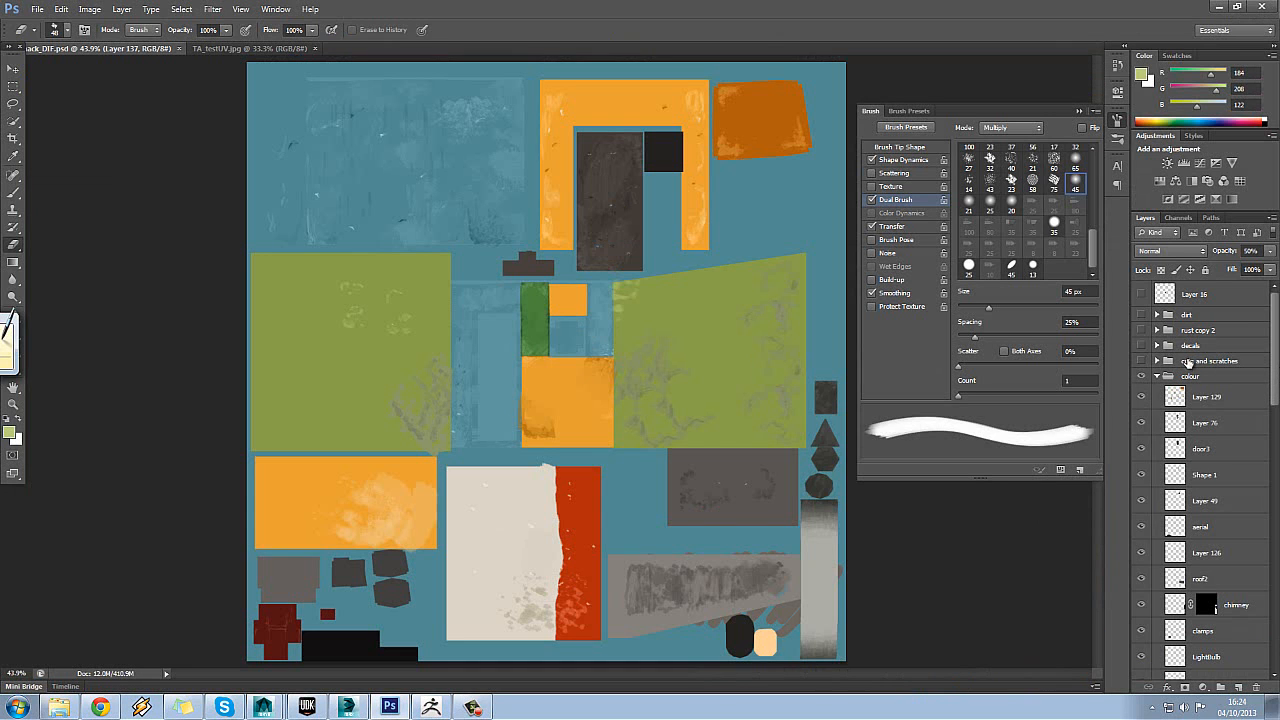
left_click(1142, 347)
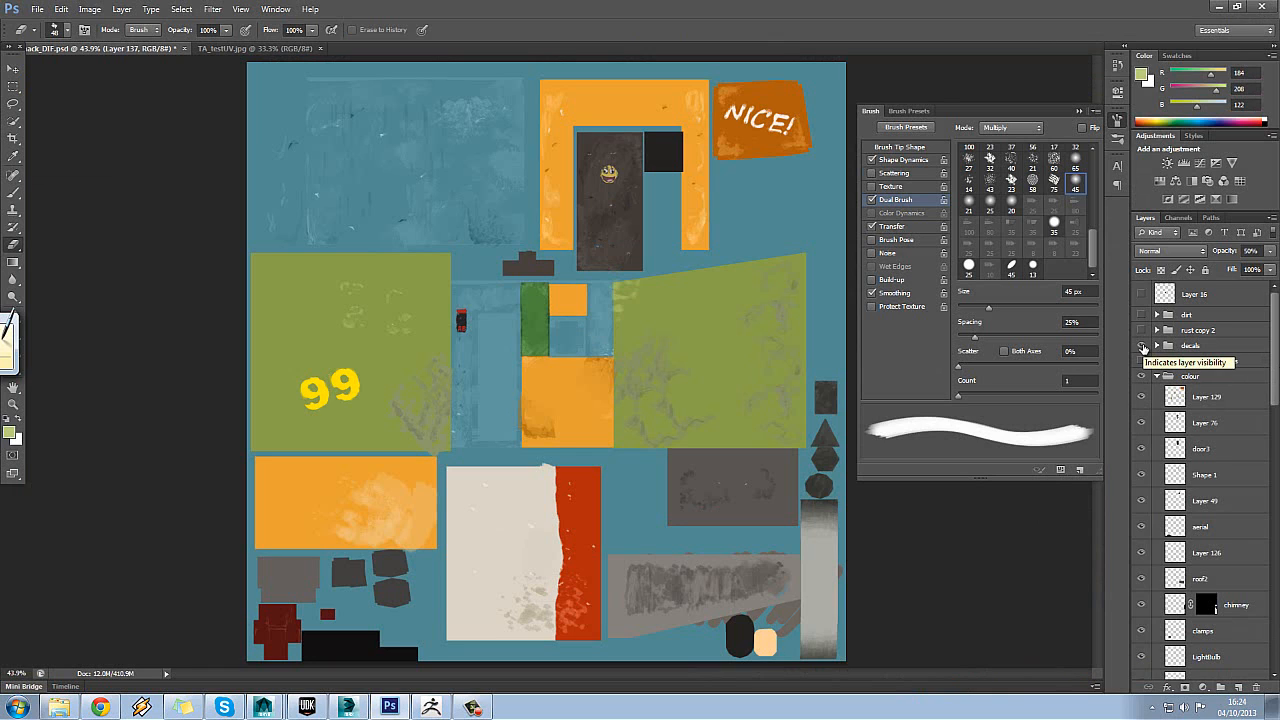
left_click(1142, 347)
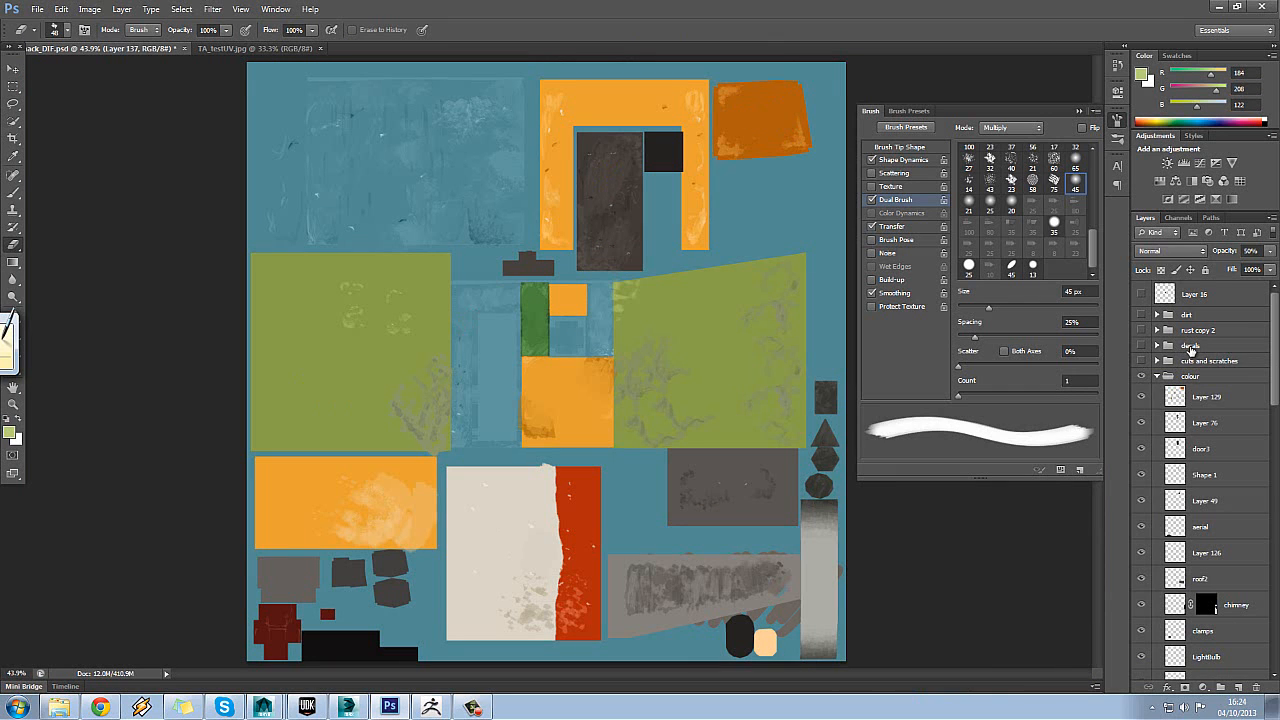
- Add a new layer above the decals group and activate the Type tool
left_click(1189, 347)
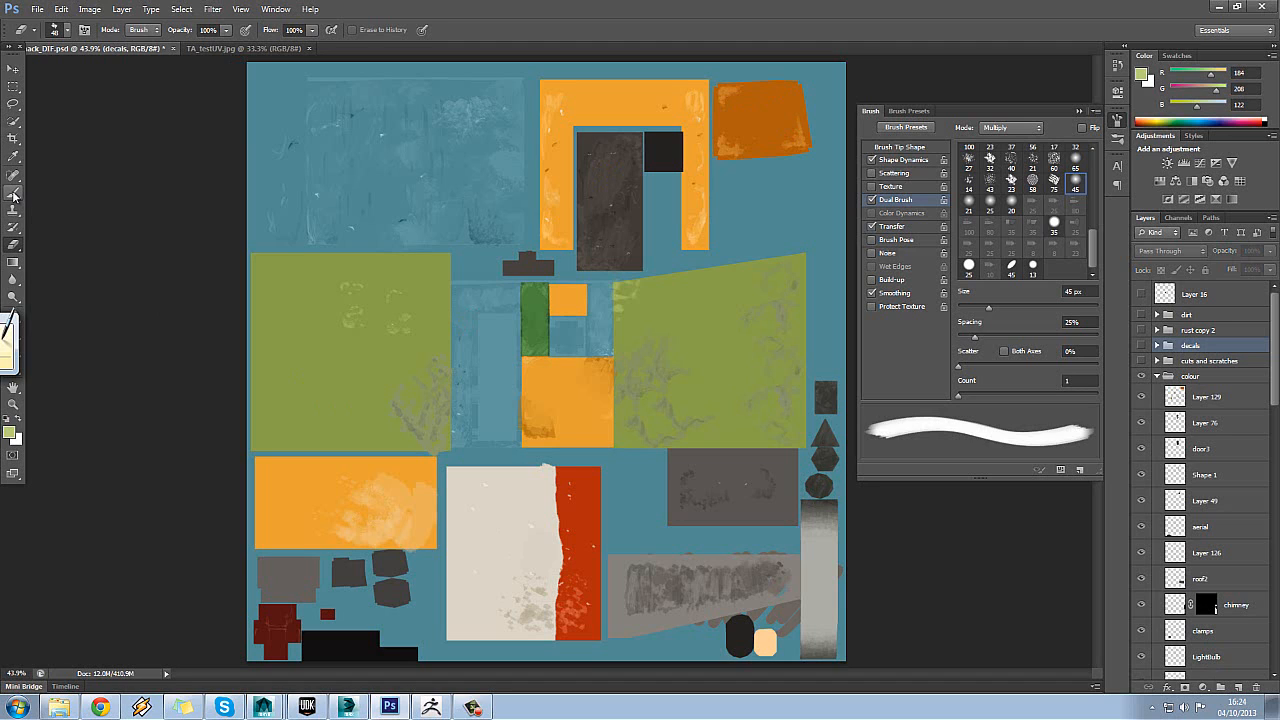
left_click(19, 244)
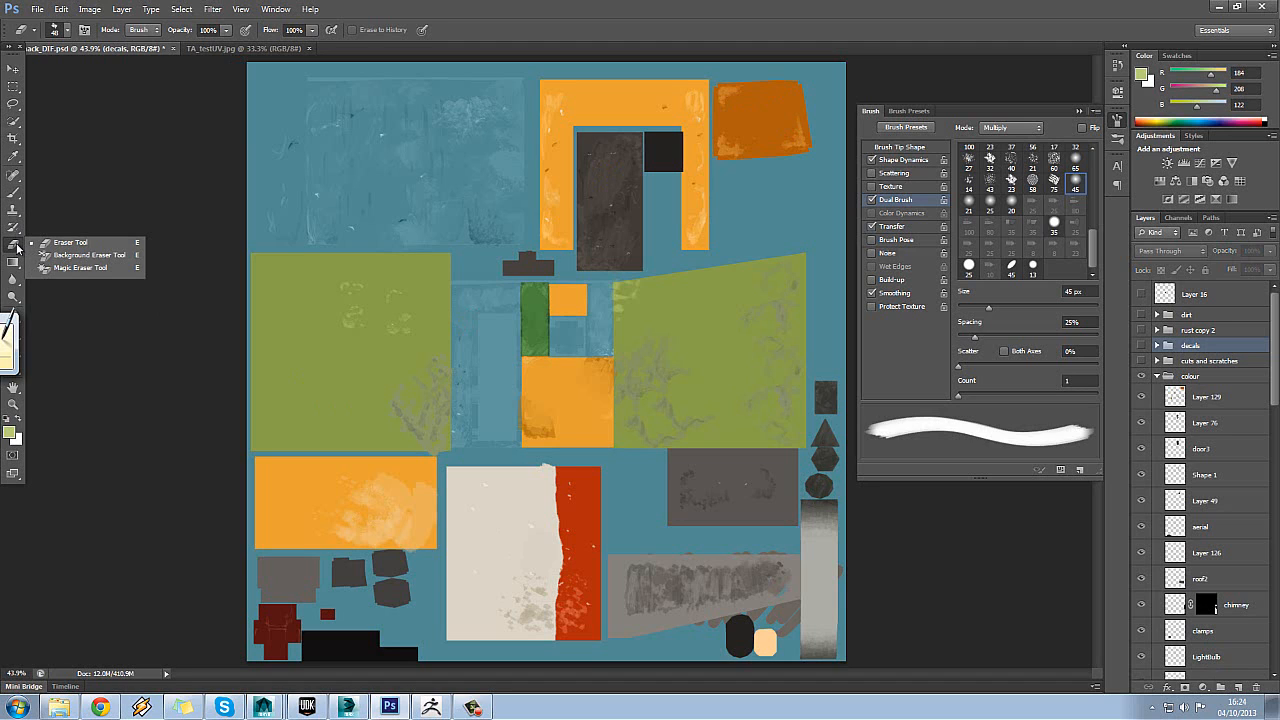
left_click(17, 246)
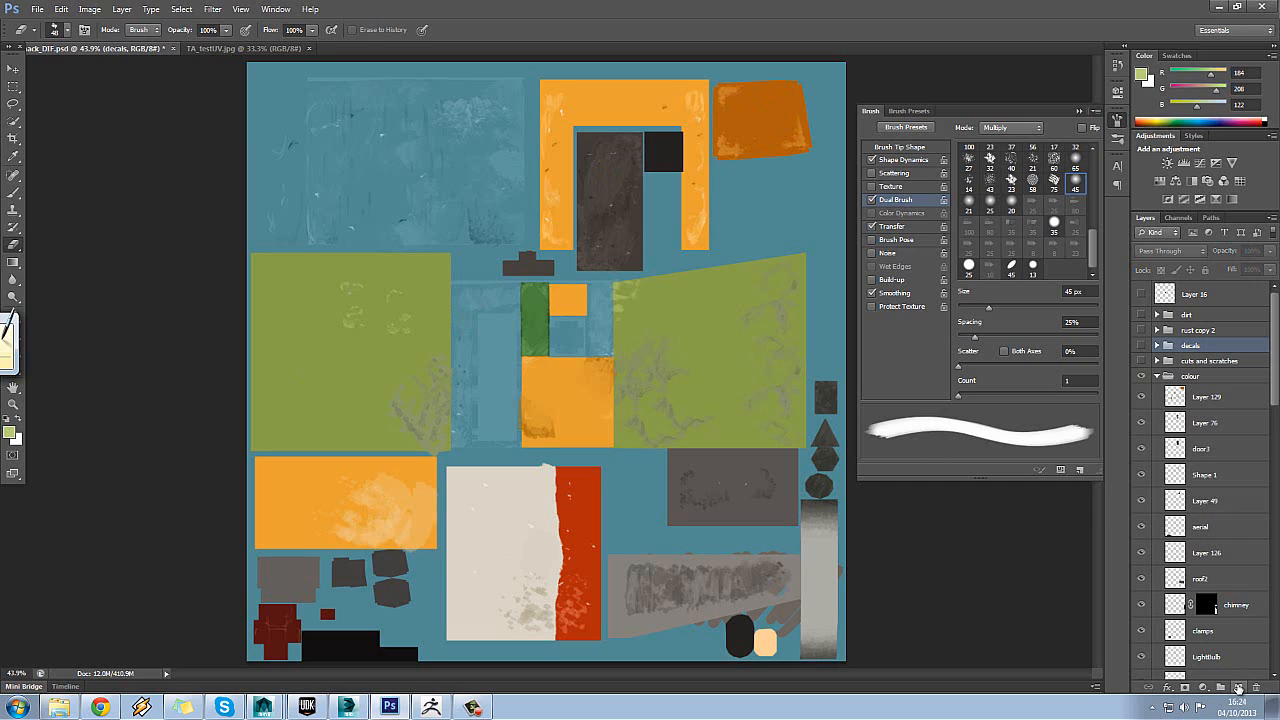
left_click(1238, 689)
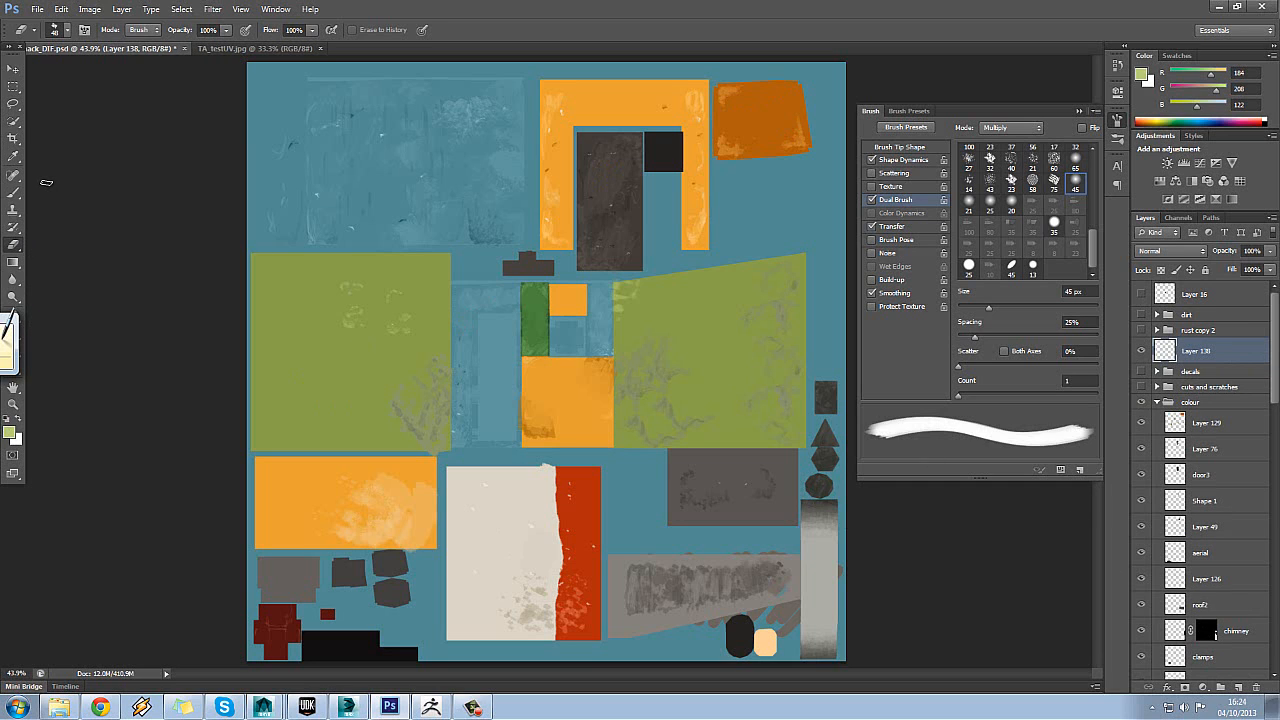
left_click(12, 340)
left_click(15, 338)
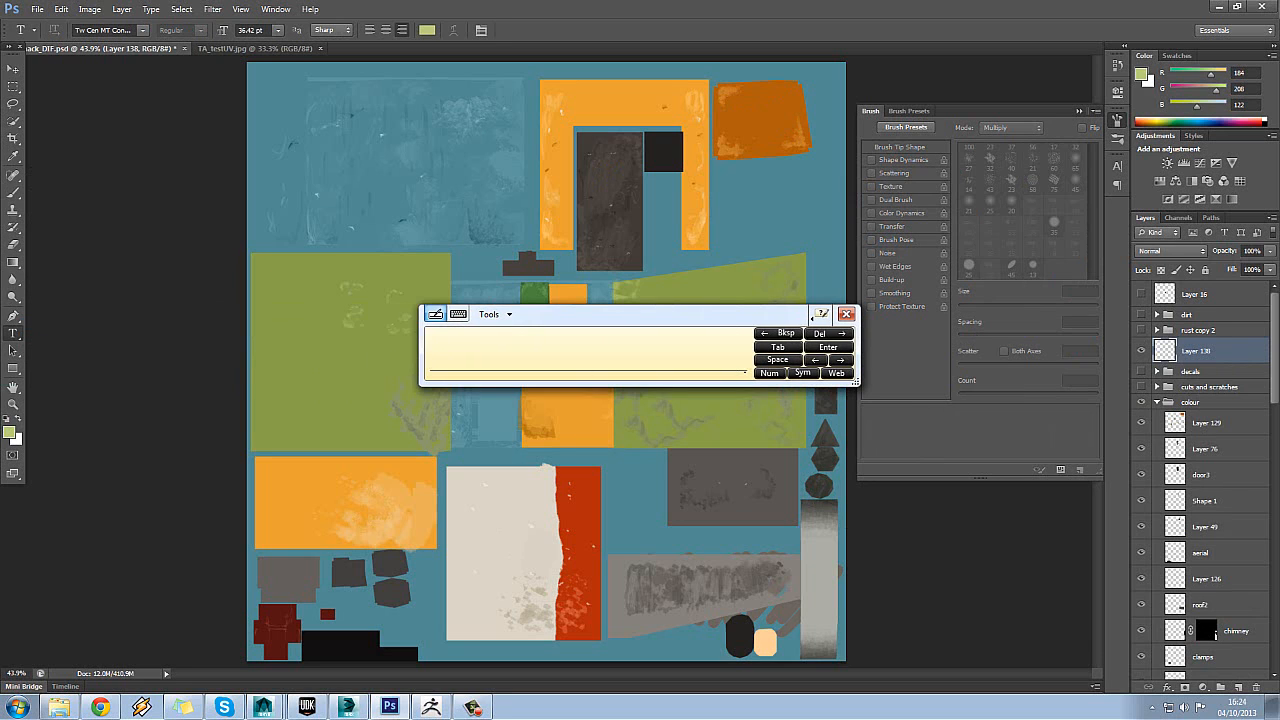
- Turn off the text-box icon for tablet pen input and the Input Panel tab in the Input Panel options
left_click(509, 315)
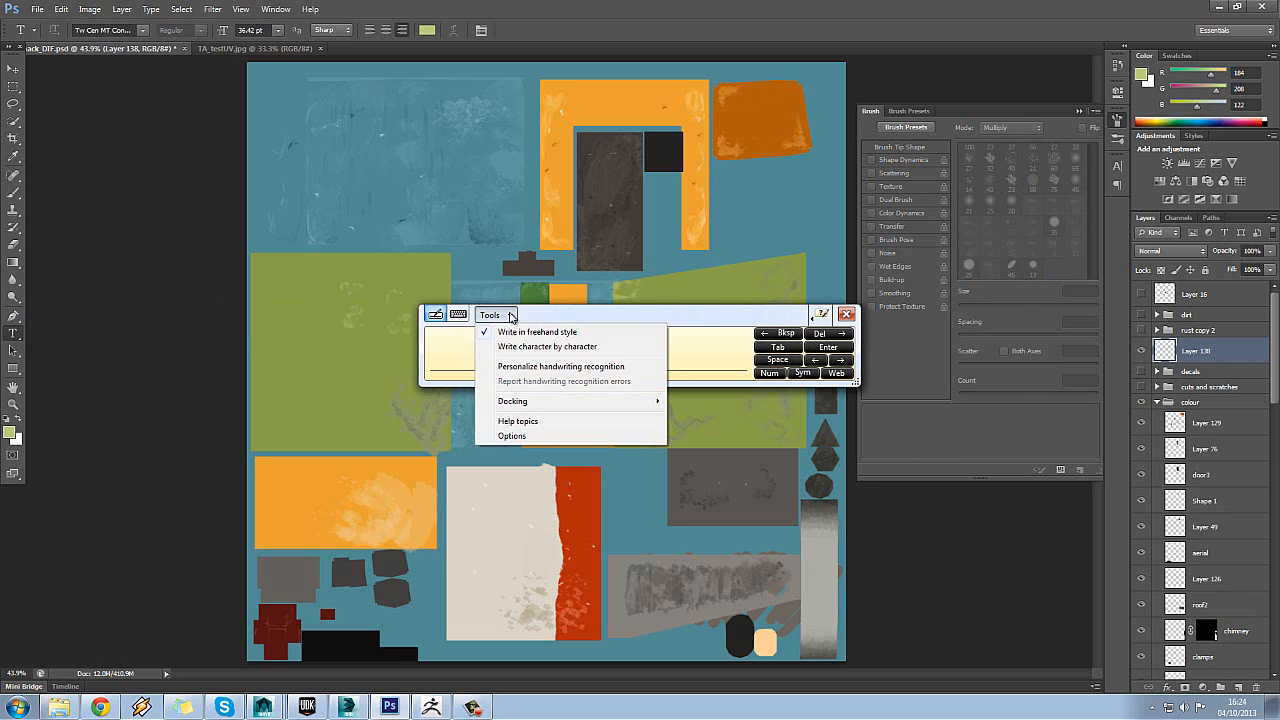
left_click(545, 436)
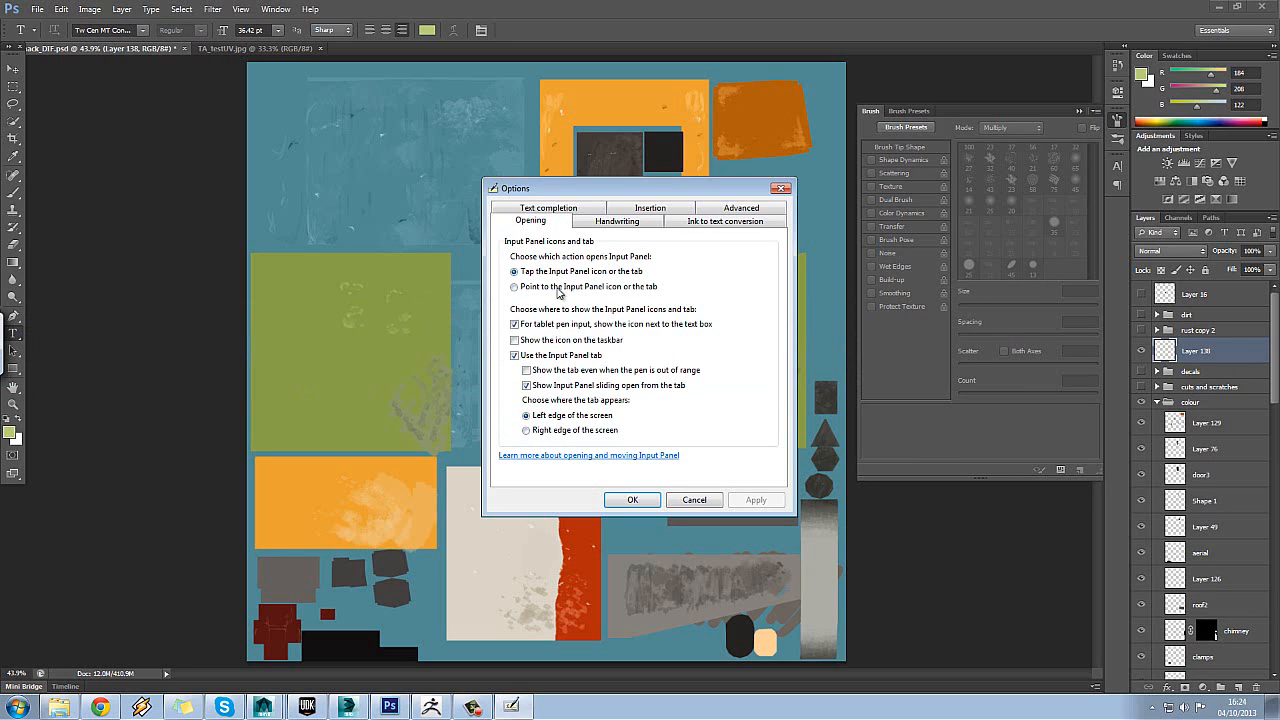
left_click(575, 326)
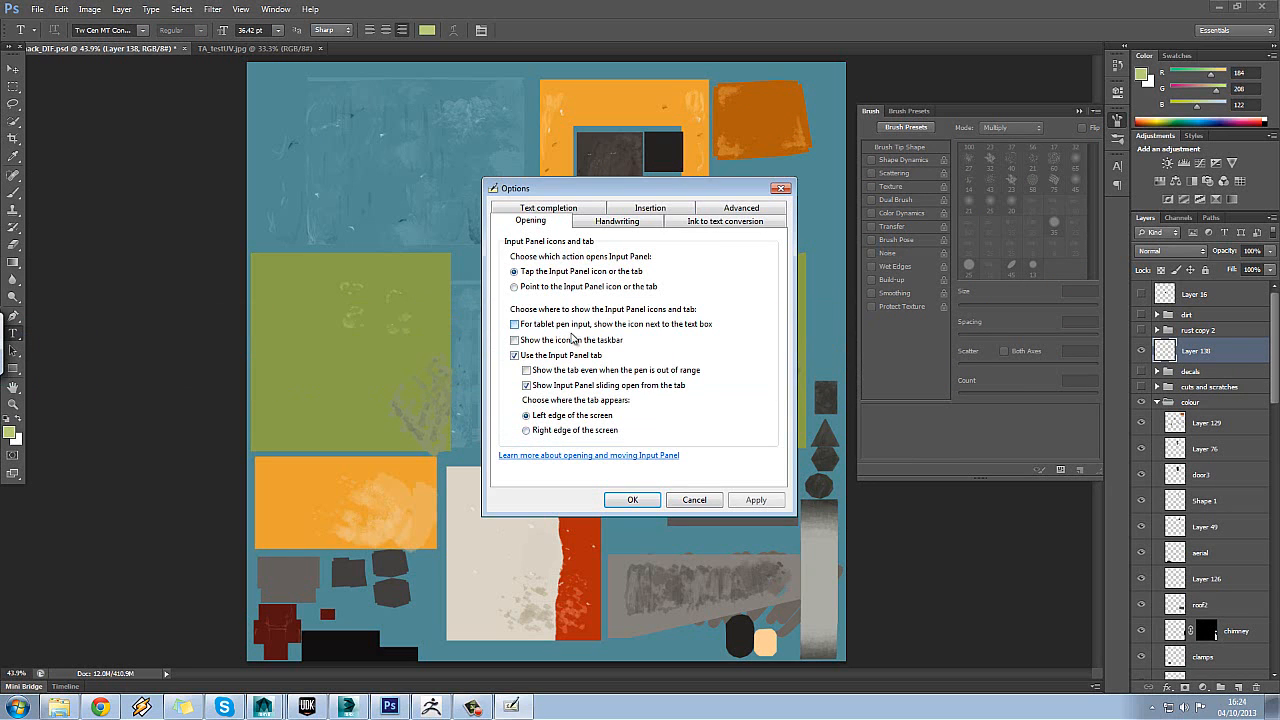
left_click(566, 355)
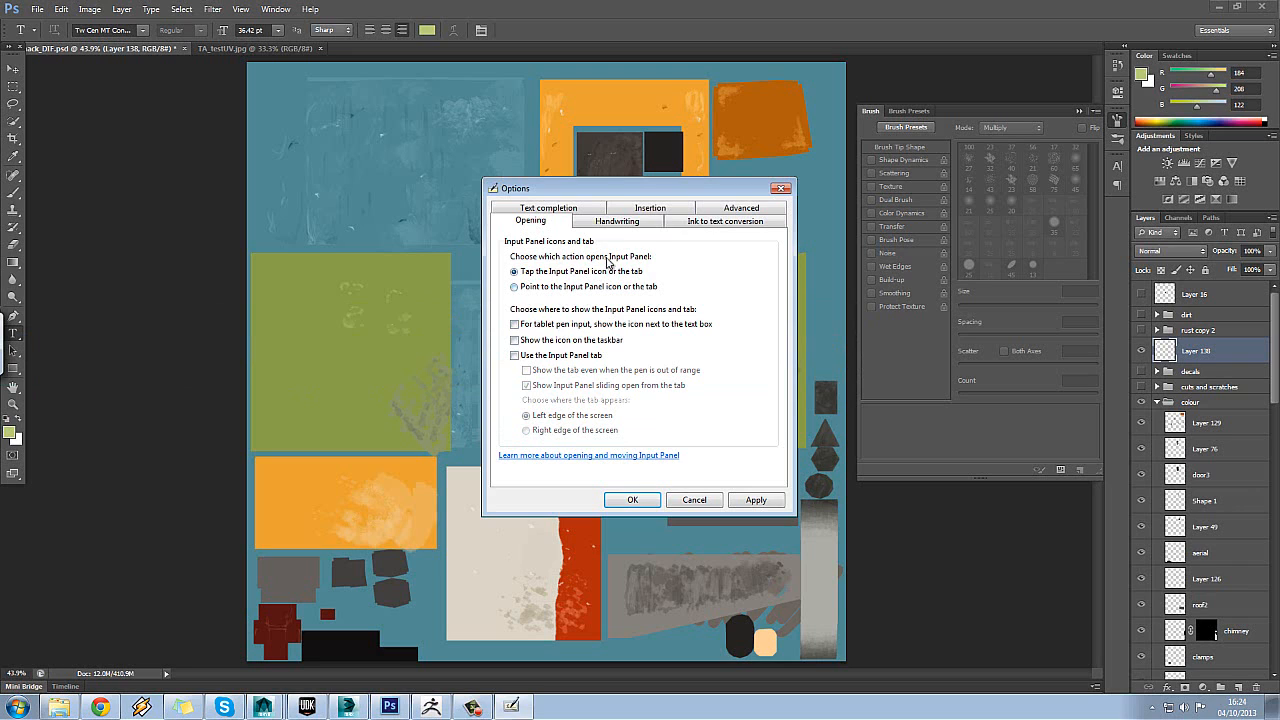
left_click(633, 500)
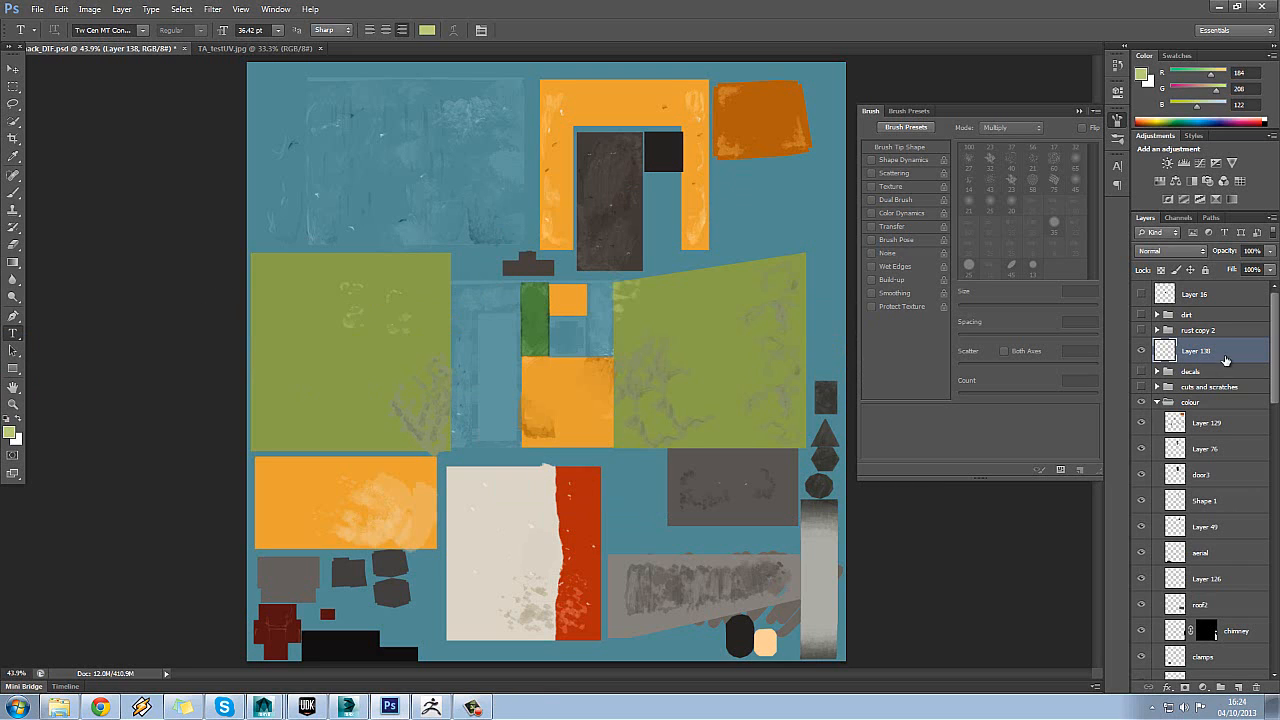
- Add the text 42 on the left green wall at 120 pt and move it toward the wall's centre
left_click(285, 360)
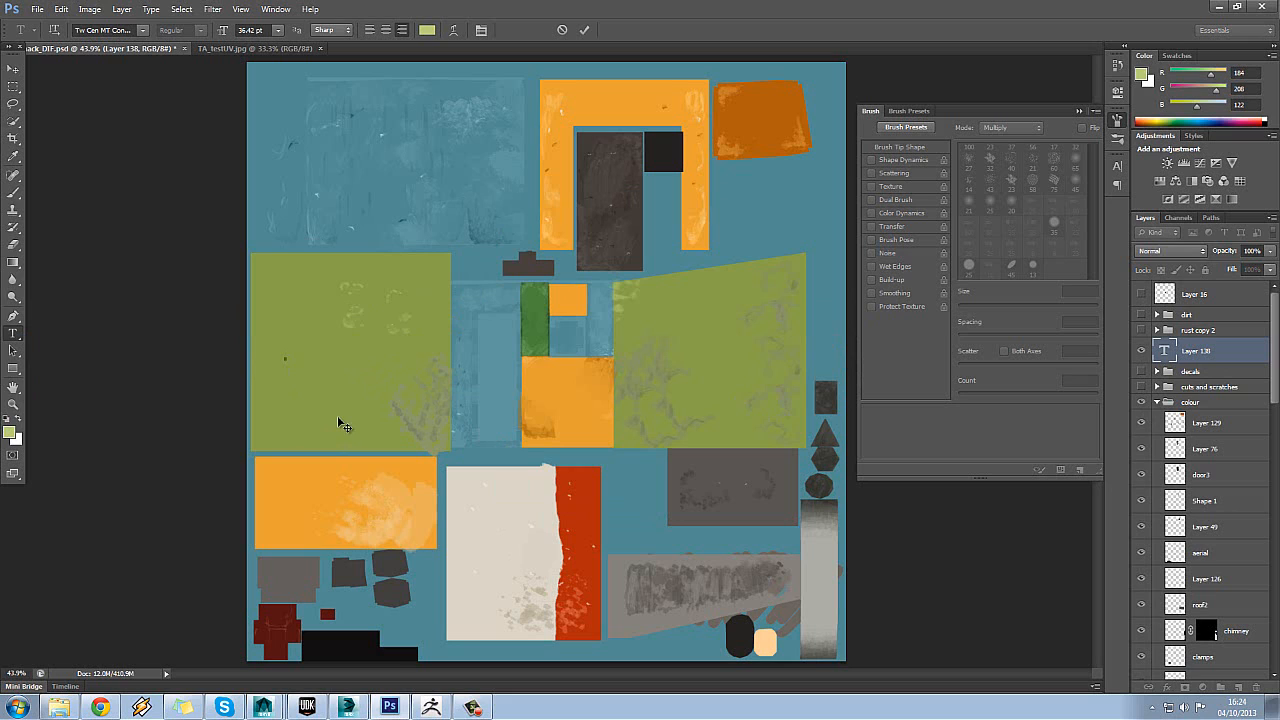
type("a")
key("ctrl+a")
left_click(278, 30)
left_click(280, 262)
left_click_drag(218, 33, 218, 33)
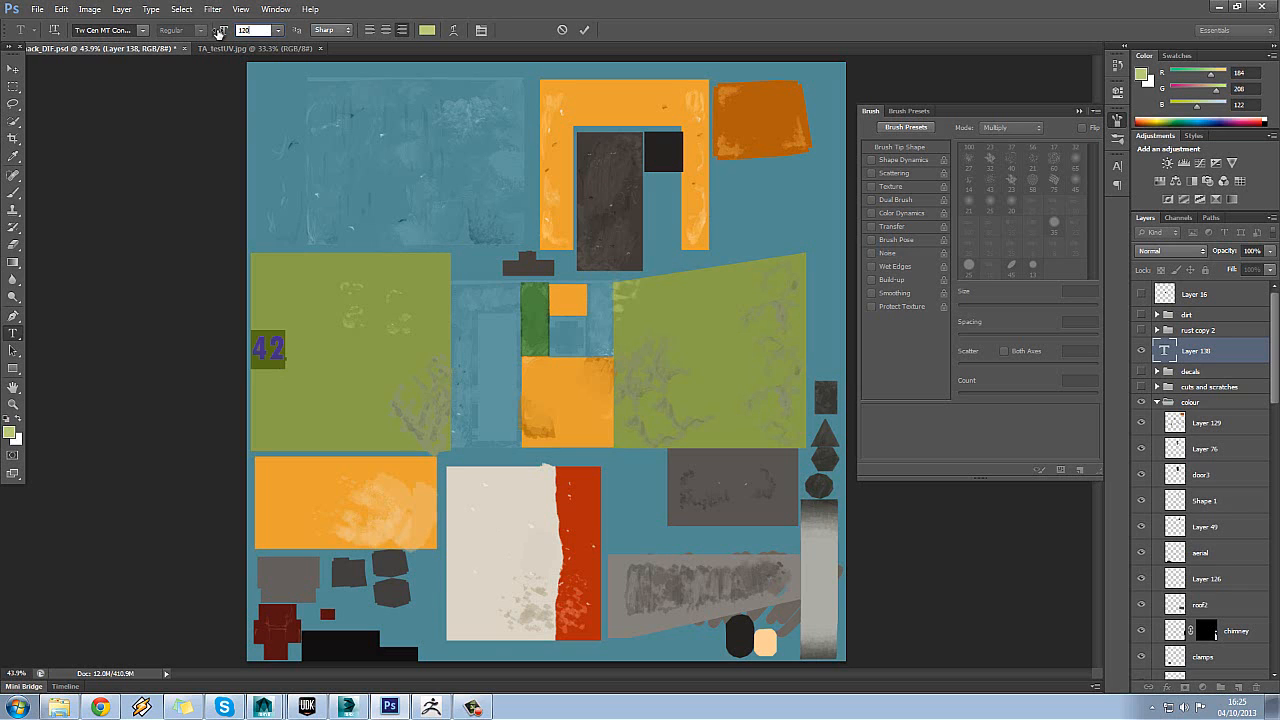
left_click(13, 69)
left_click_drag(329, 421, 400, 442)
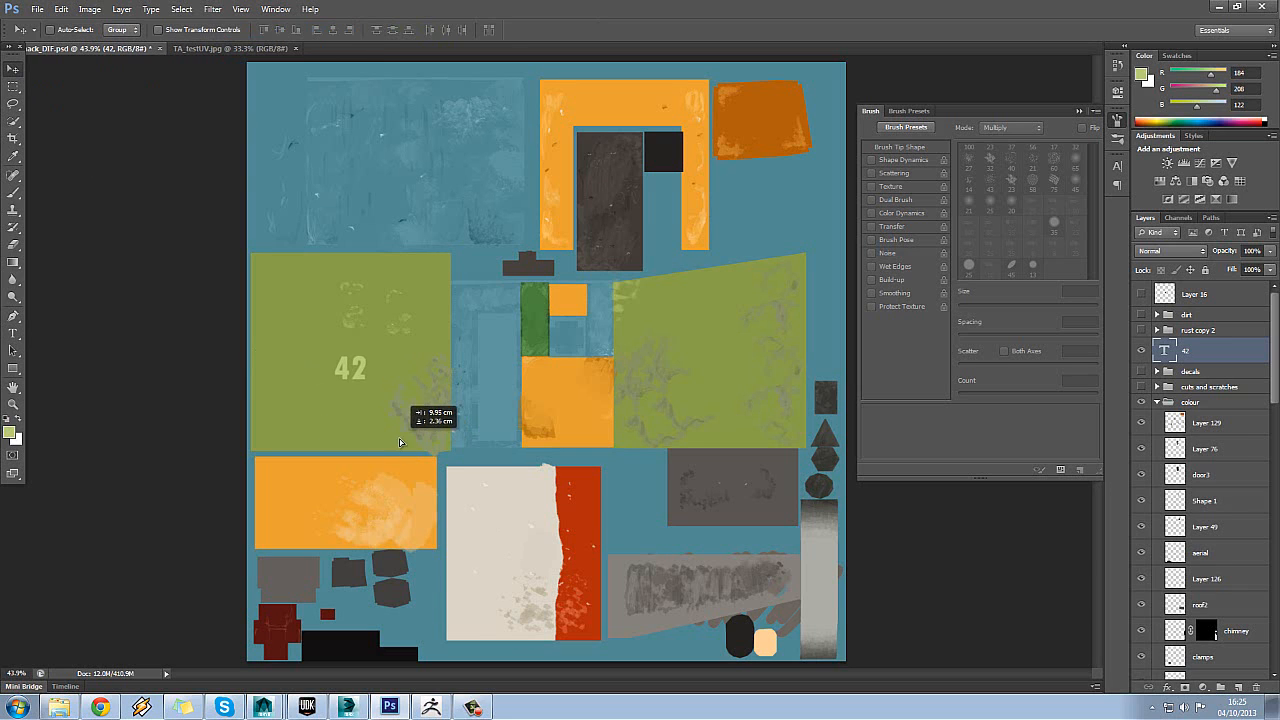
- Change the foreground colour, used by the 42 text, to the off-white e3e7d9
left_click(10, 431)
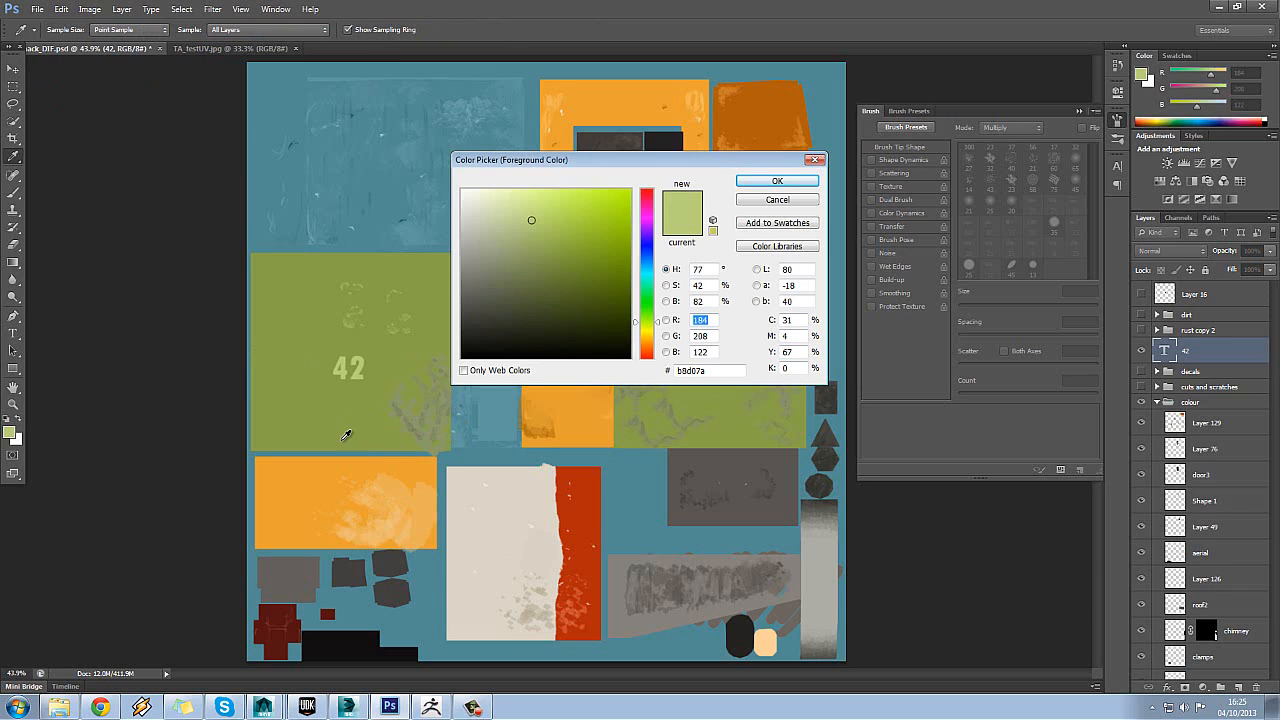
mouse_move(505, 262)
left_mouse_down()
mouse_move(491, 212)
mouse_move(455, 167)
left_mouse_up()
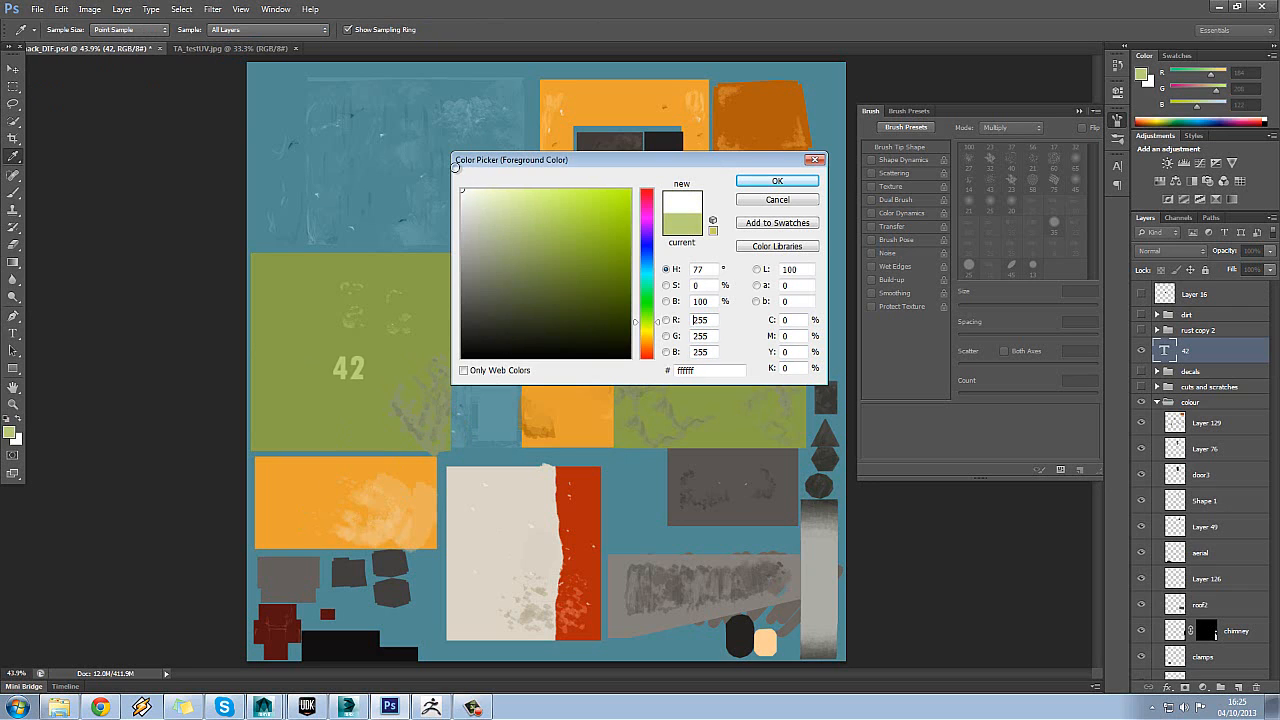
left_click(770, 182)
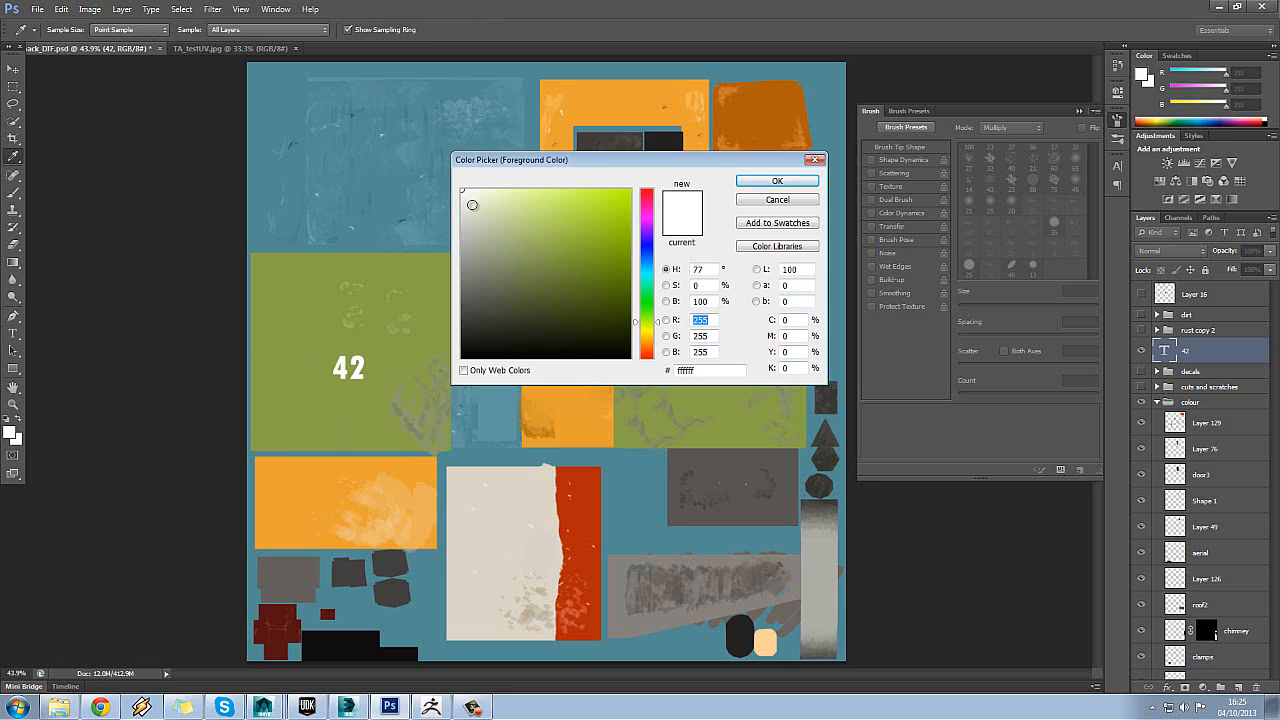
left_click_drag(472, 205, 470, 204)
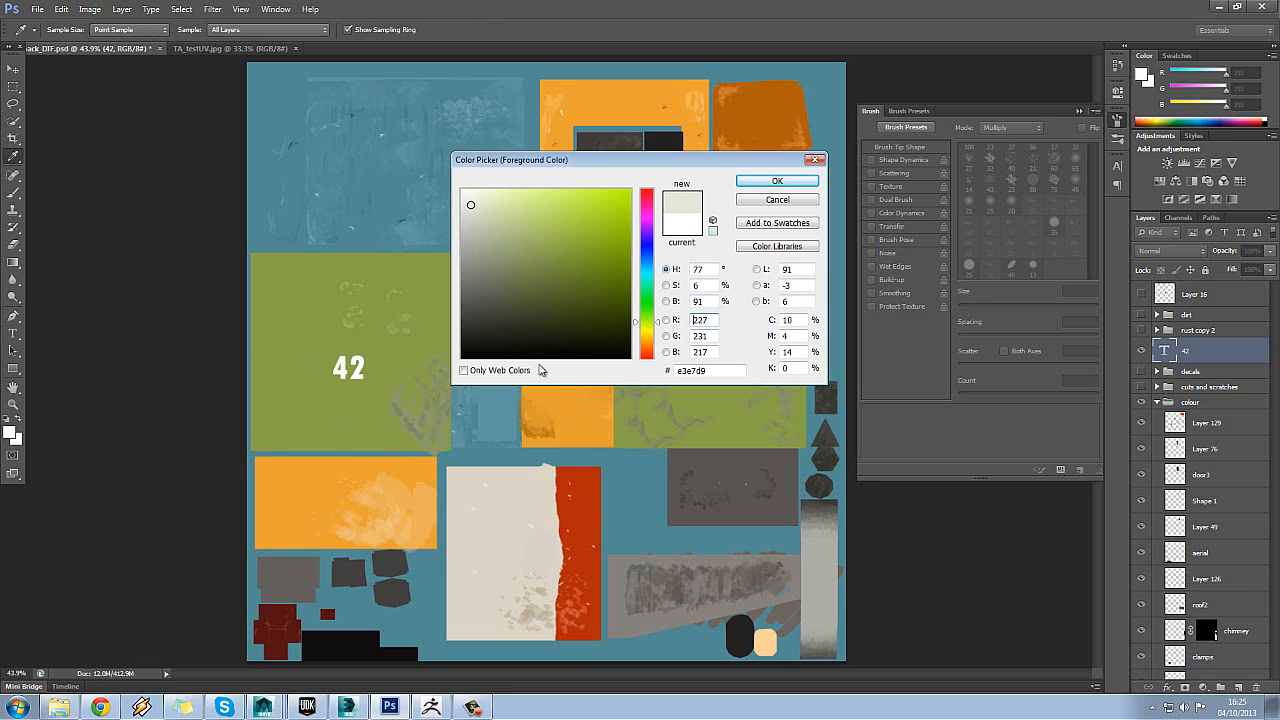
left_click(770, 184)
- Enlarge the 42 text on the left green wall to a font size of 150 pt
left_click(13, 405)
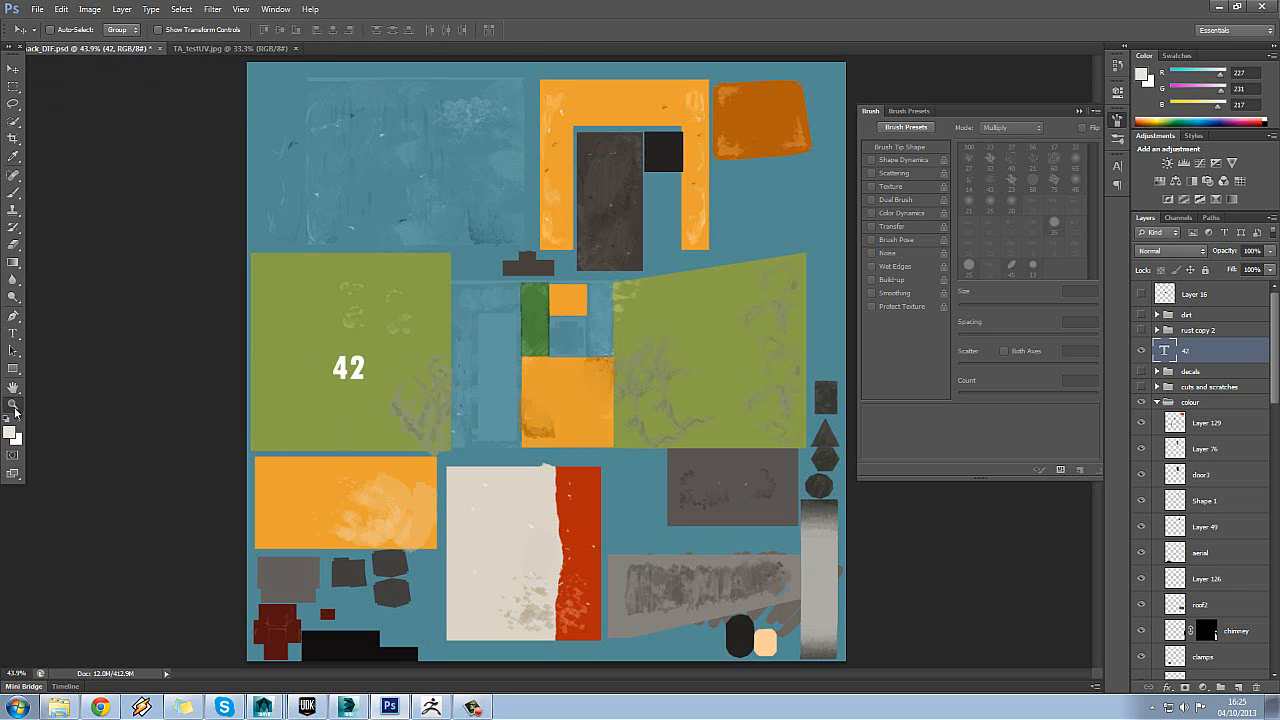
left_click_drag(335, 430, 243, 478)
left_click_drag(509, 386, 721, 282)
scroll(653, 254, "up", 5)
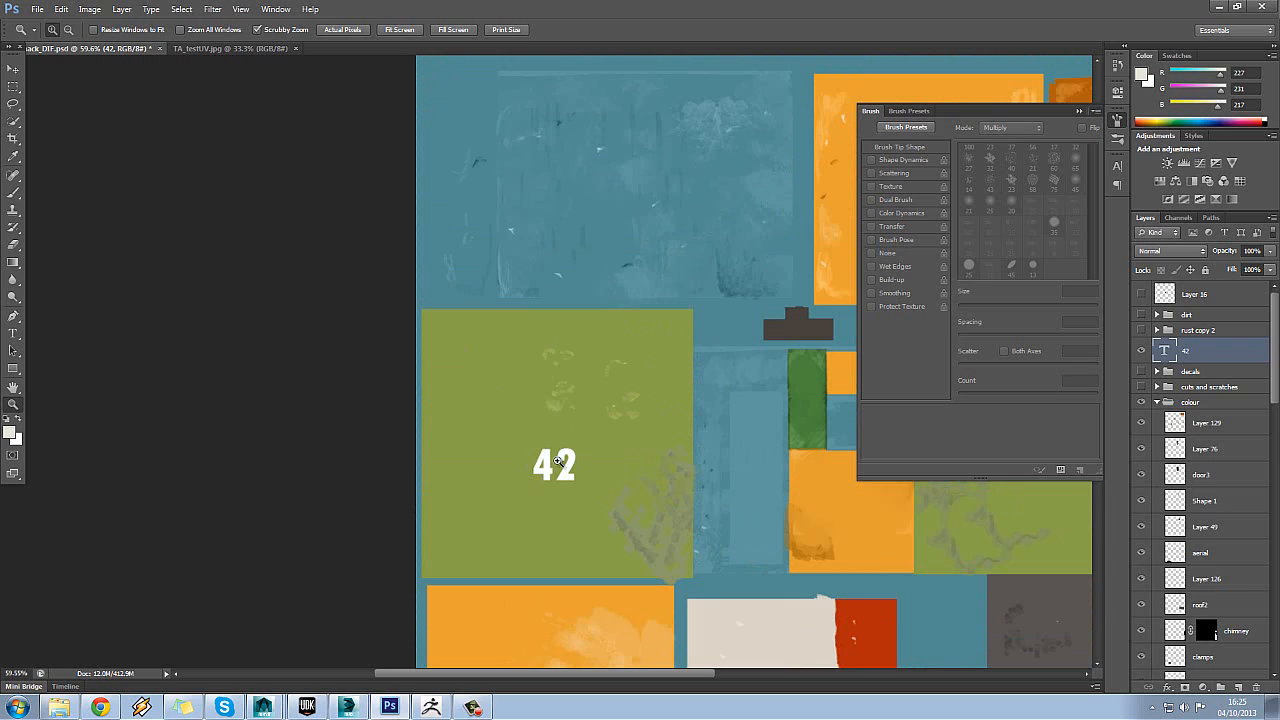
key("b")
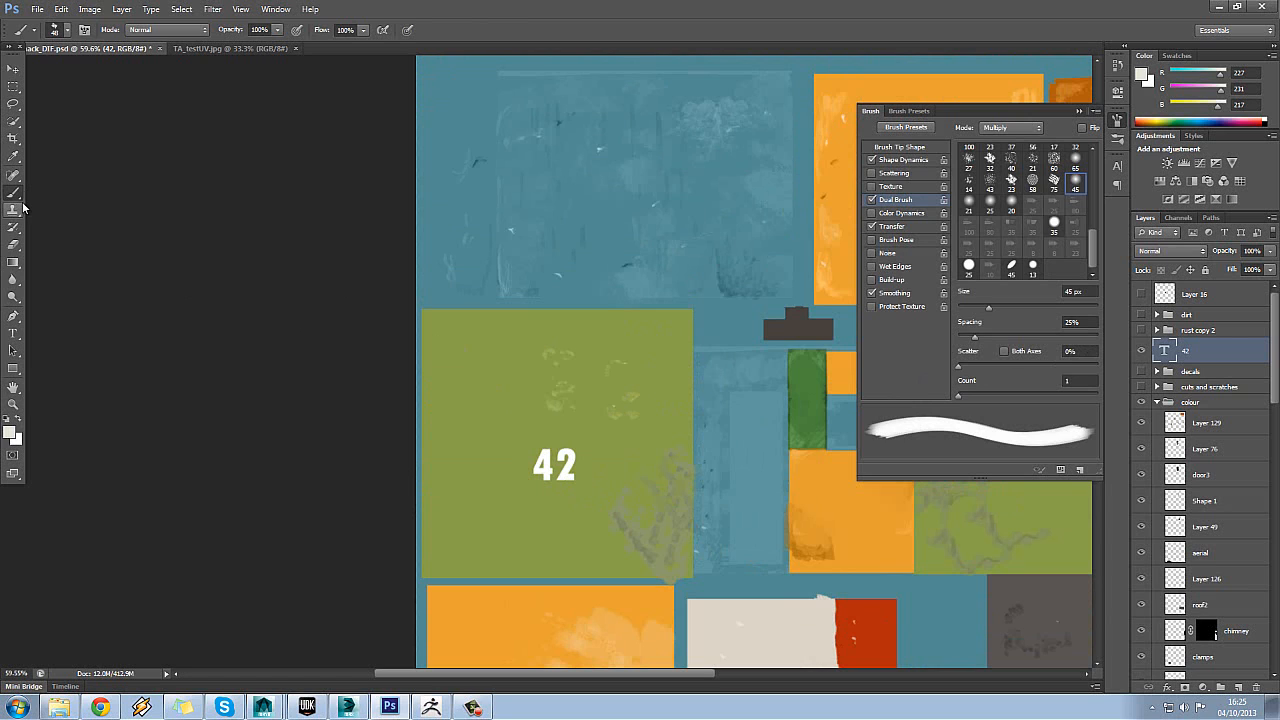
double_click(1165, 351)
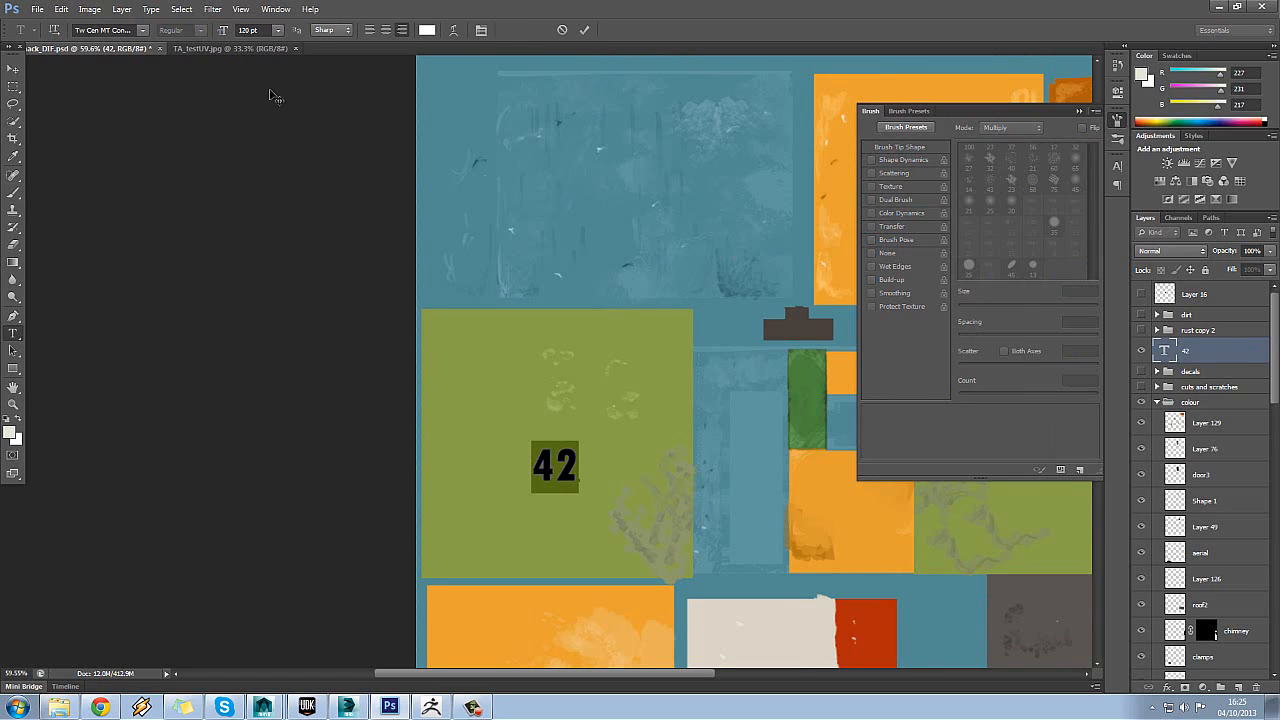
left_click(278, 30)
left_click(278, 30)
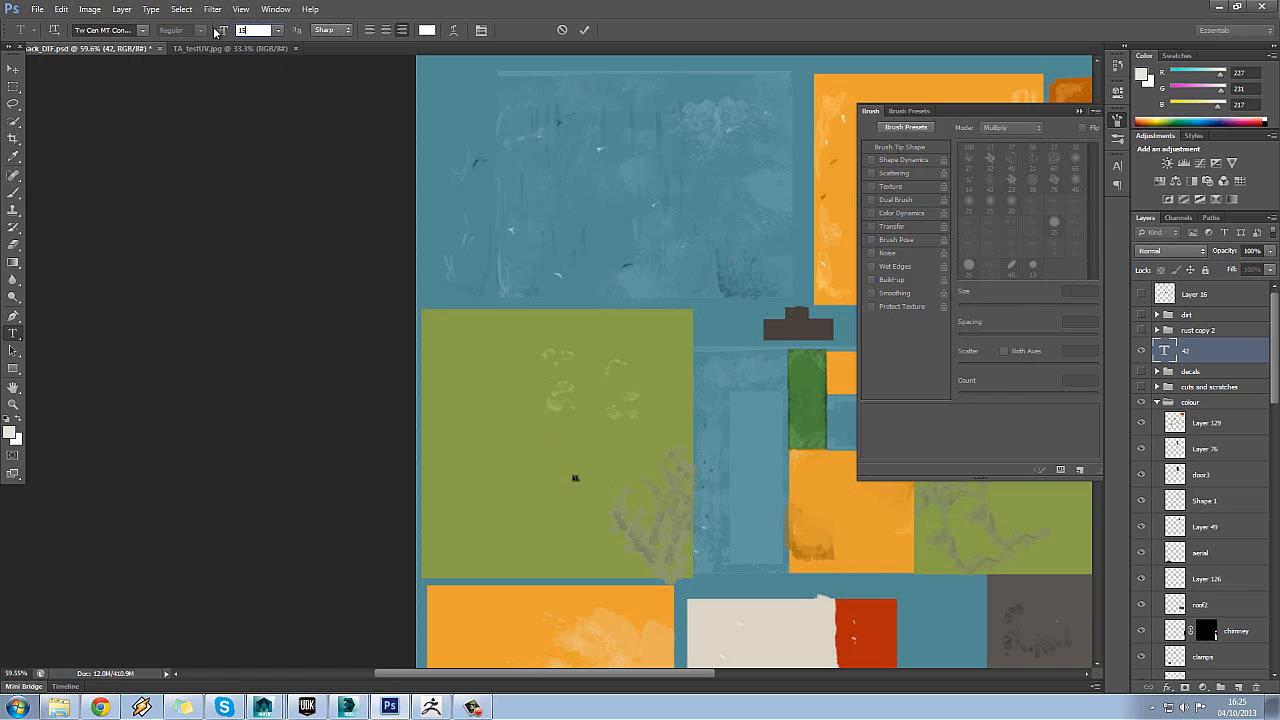
left_click(13, 68)
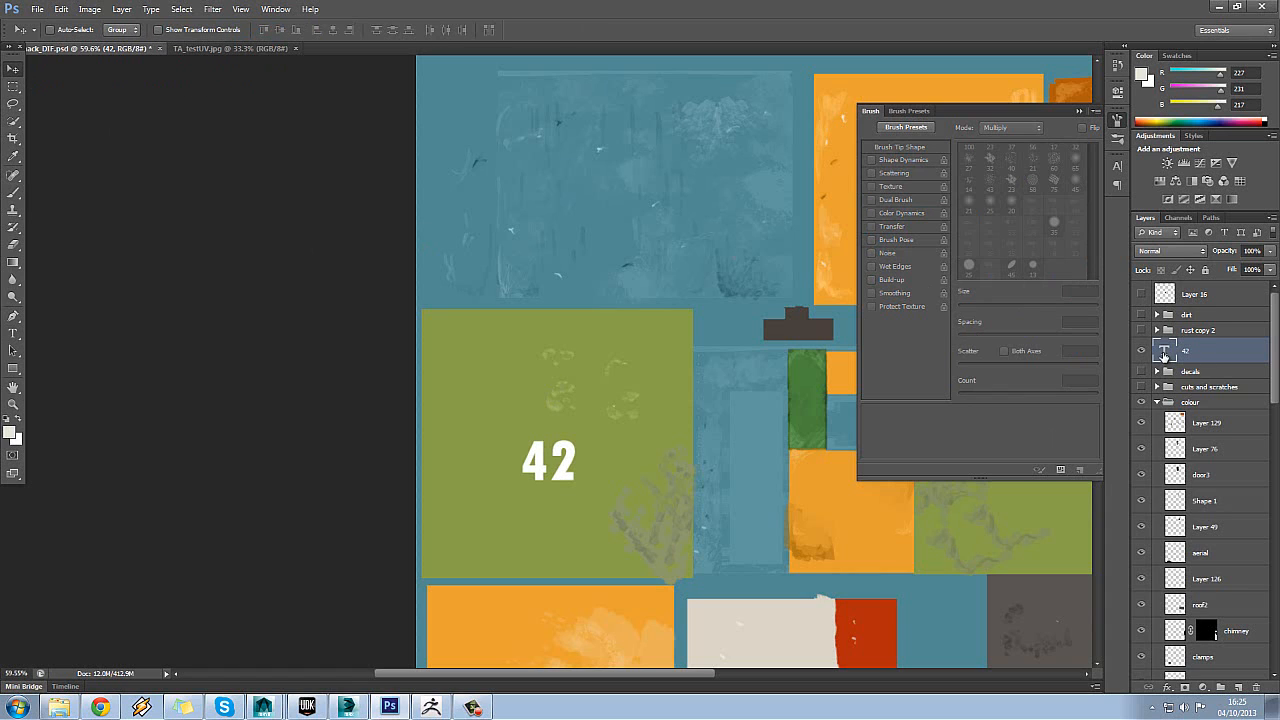
- Try the Untidy Italic Skrawl and Vivaldi fonts on the 42 text
double_click(1163, 353)
left_click(147, 31)
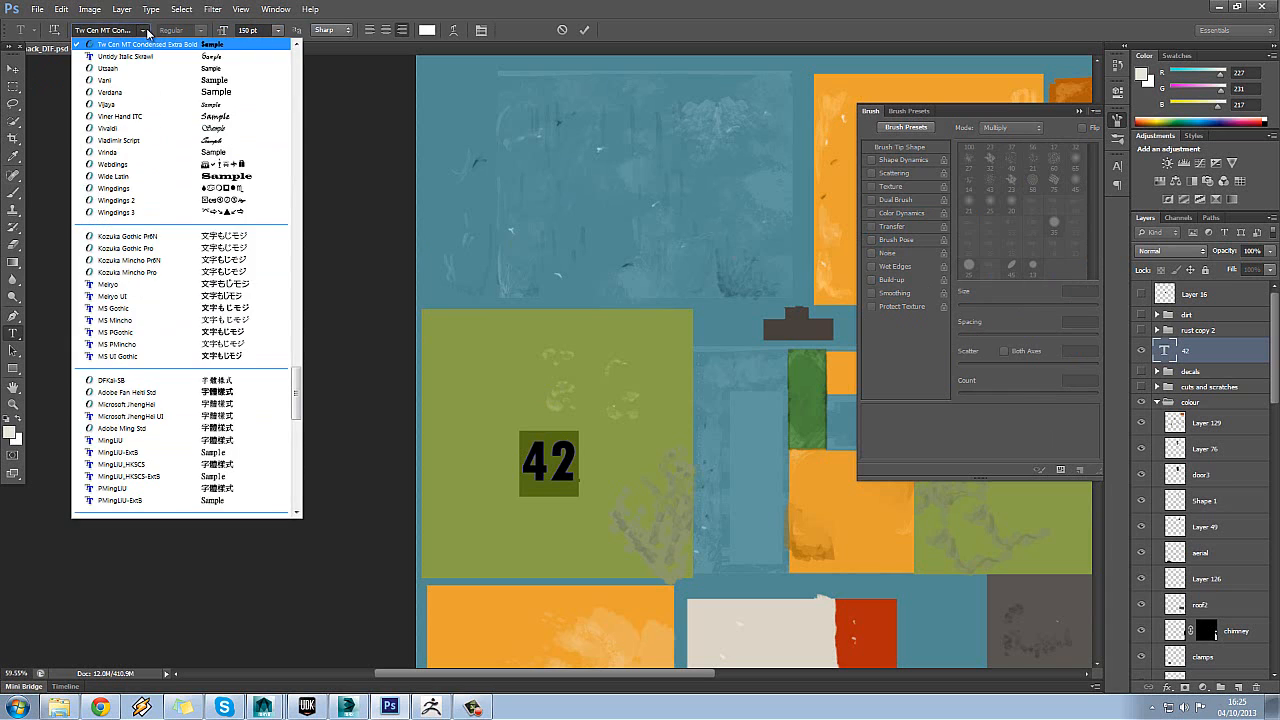
left_click(132, 29)
key("Down")
key("Down")
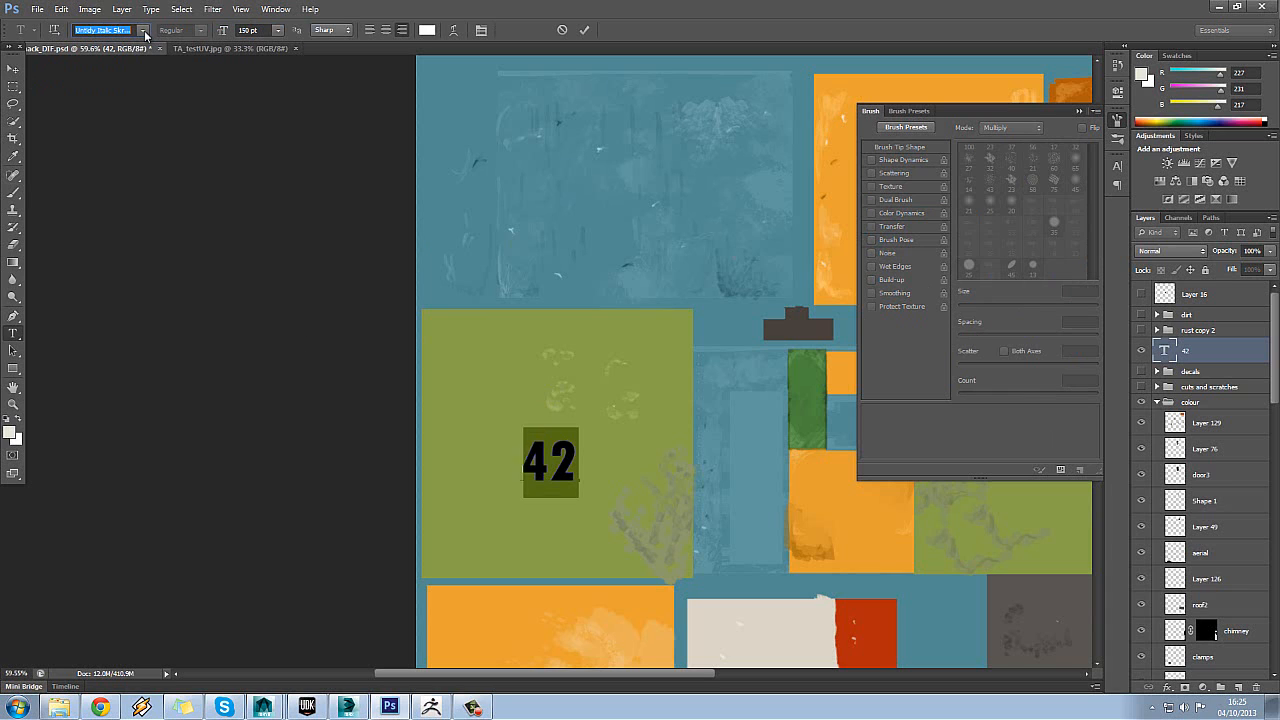
left_click(145, 34)
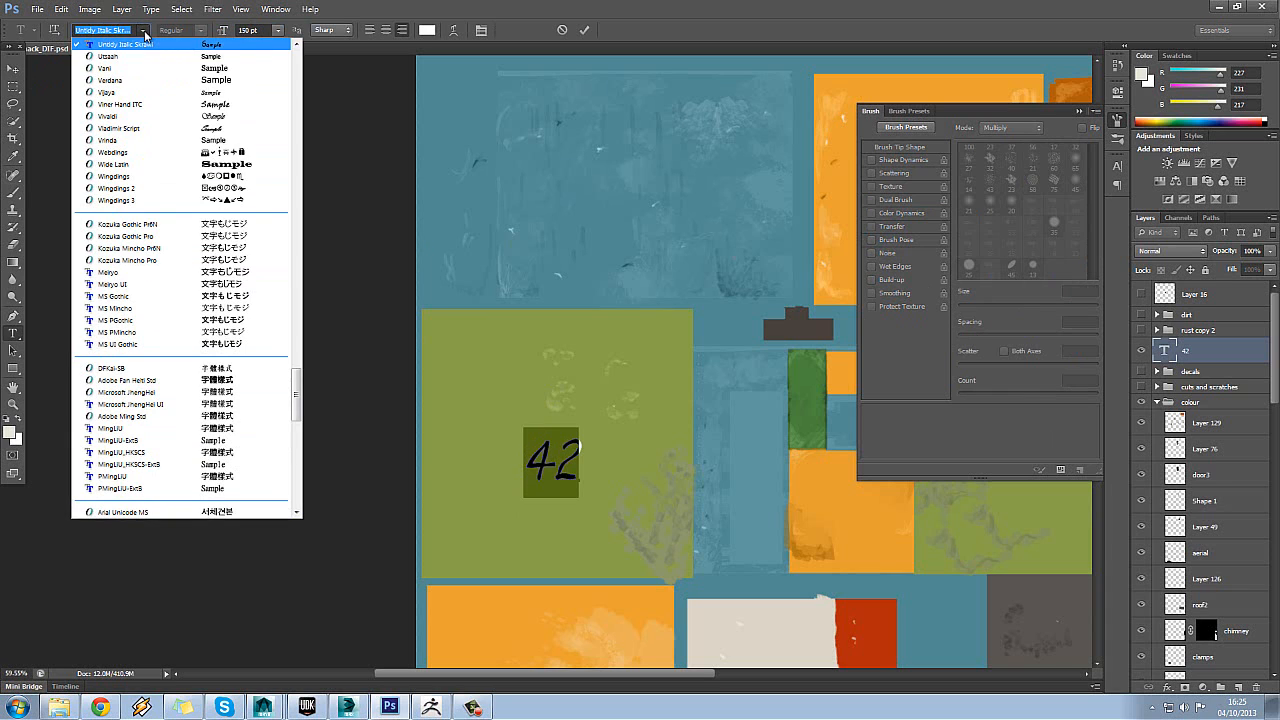
left_click(149, 70)
left_click(144, 30)
left_click(142, 96)
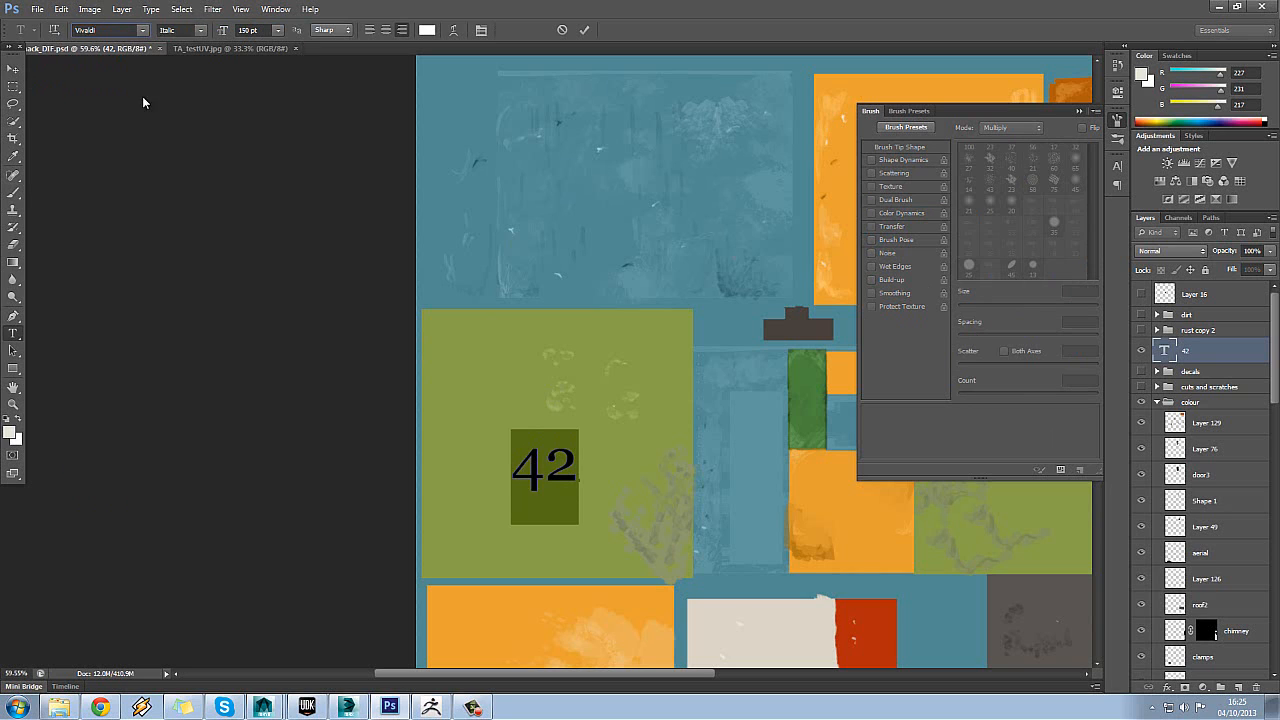
left_click(556, 459)
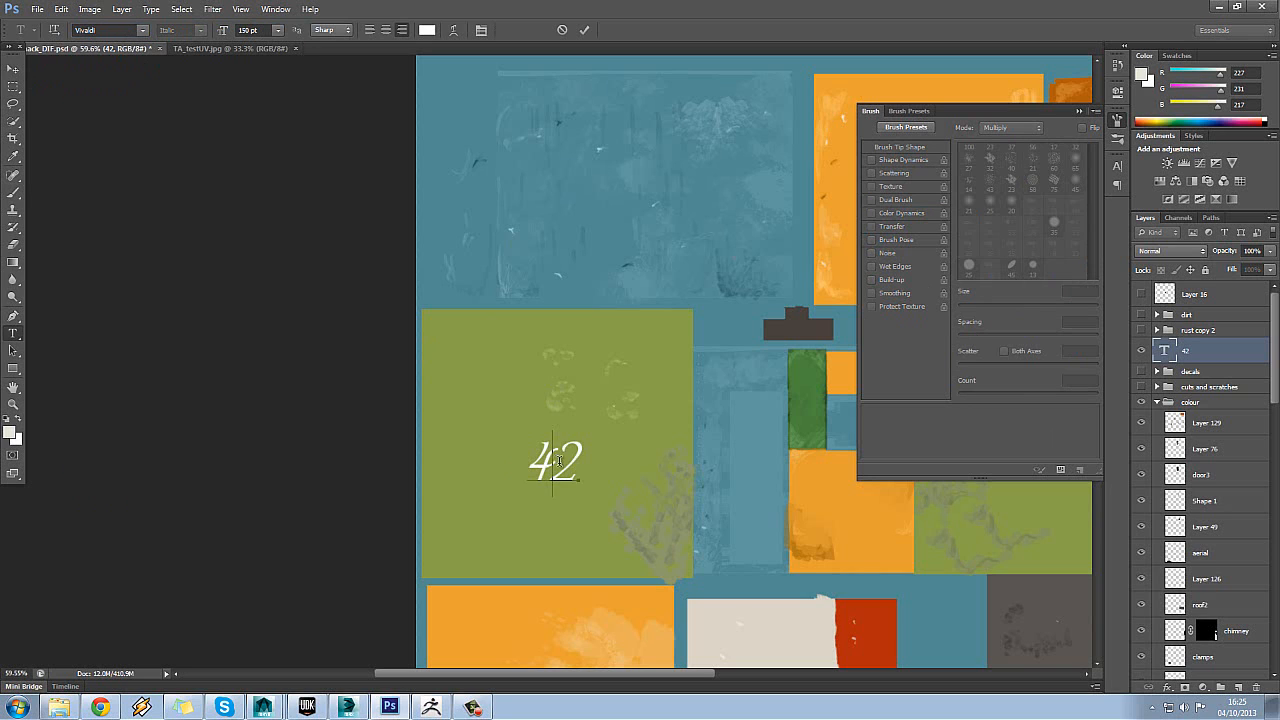
mouse_move(581, 456)
left_mouse_down()
mouse_move(534, 456)
mouse_move(589, 455)
left_mouse_up()
left_click(13, 68)
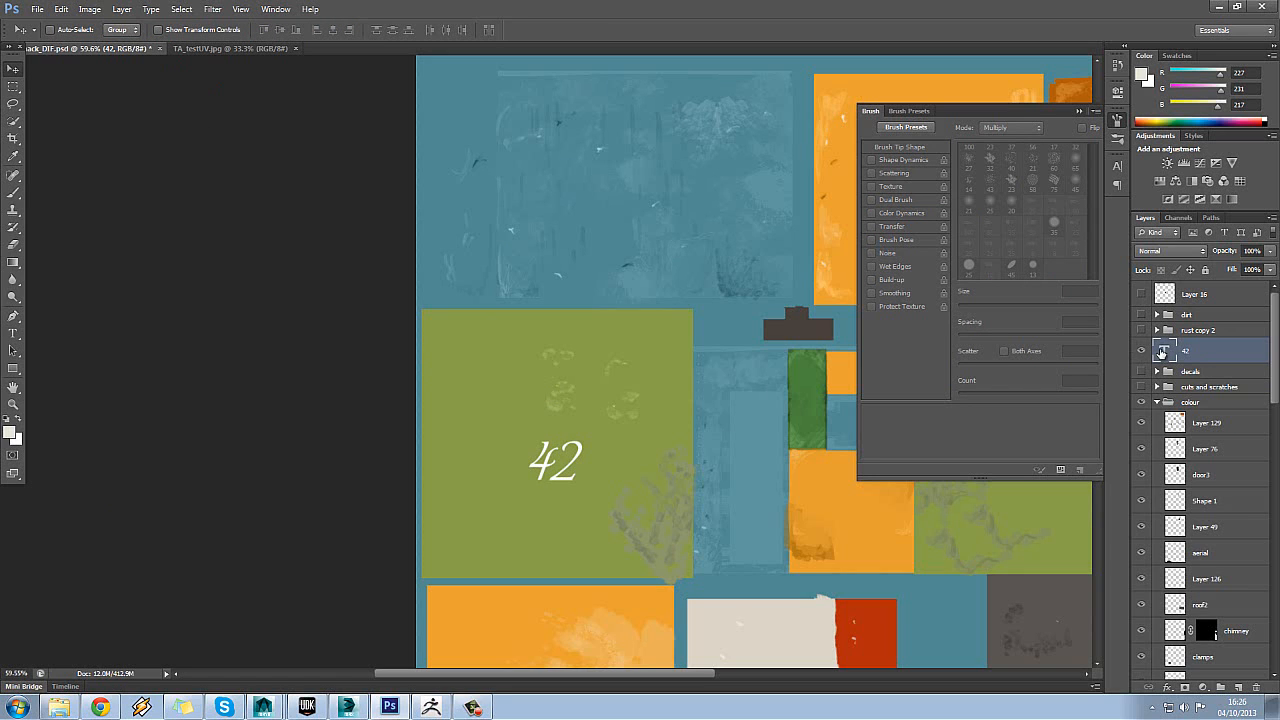
- Preview alternative font families on the 42 text and set its font to SF Speakeasy
double_click(1164, 350)
left_click(579, 452)
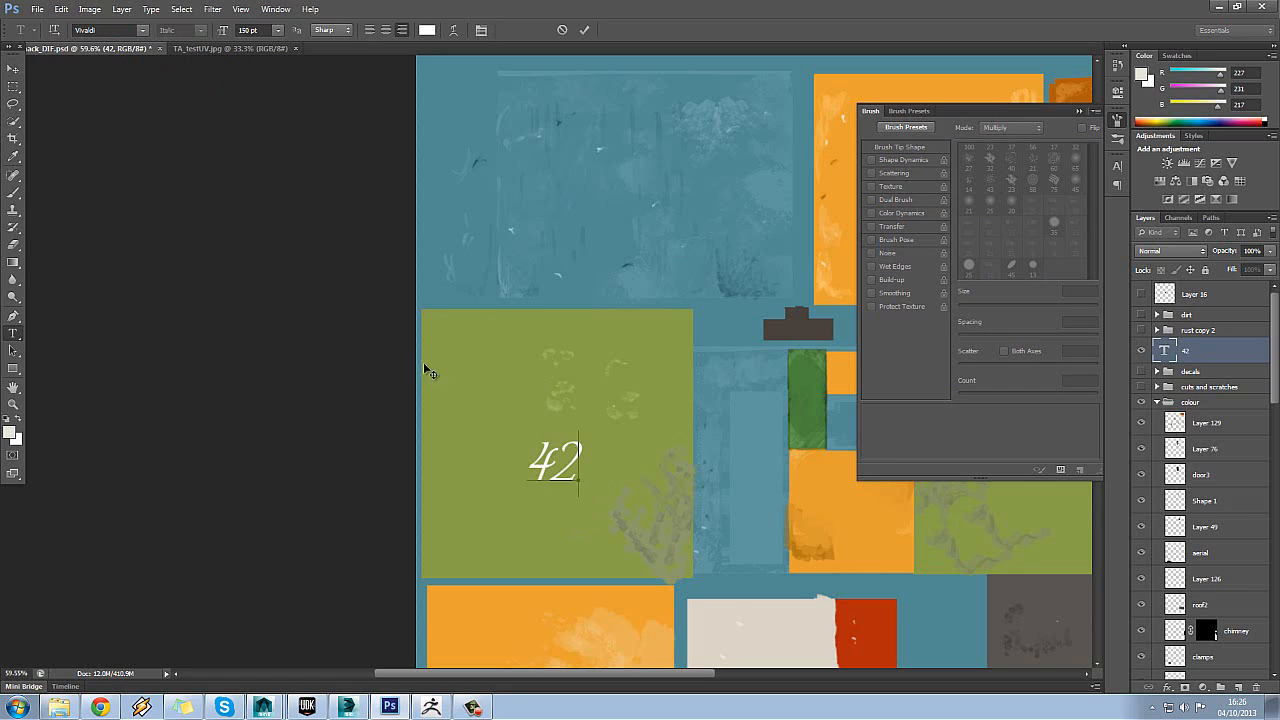
left_click(109, 29)
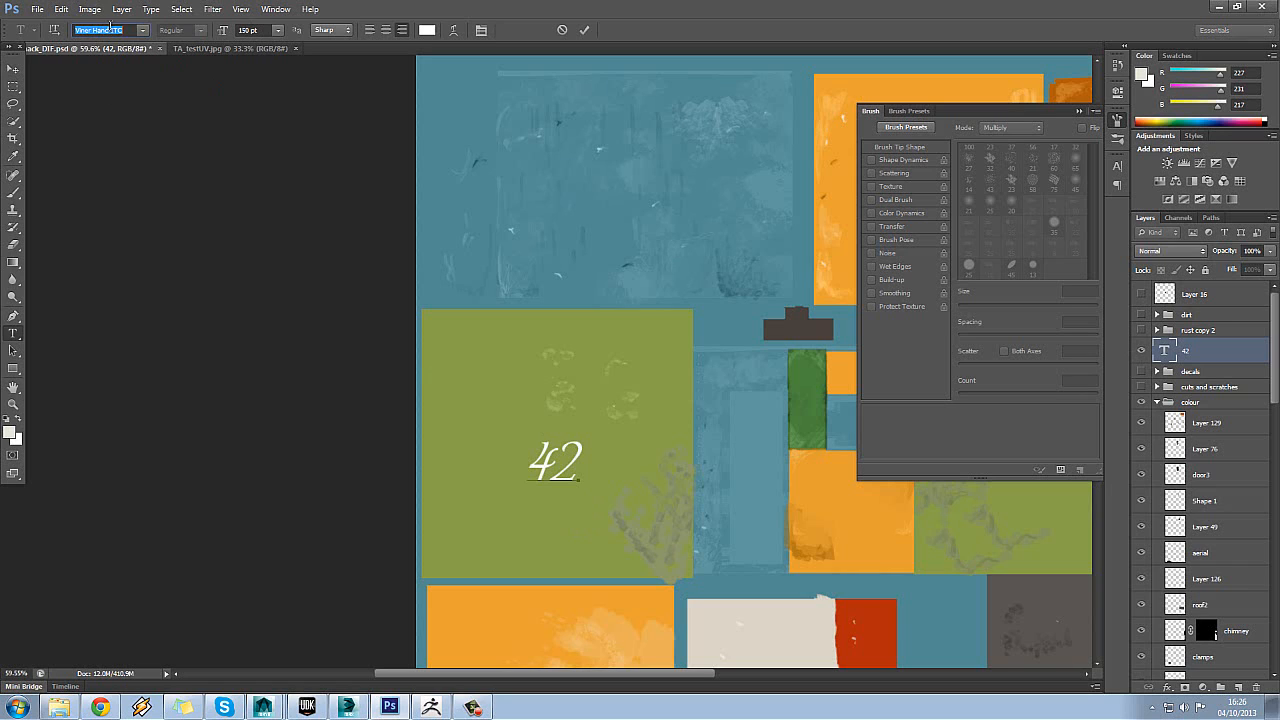
key("Up")
key("Down")
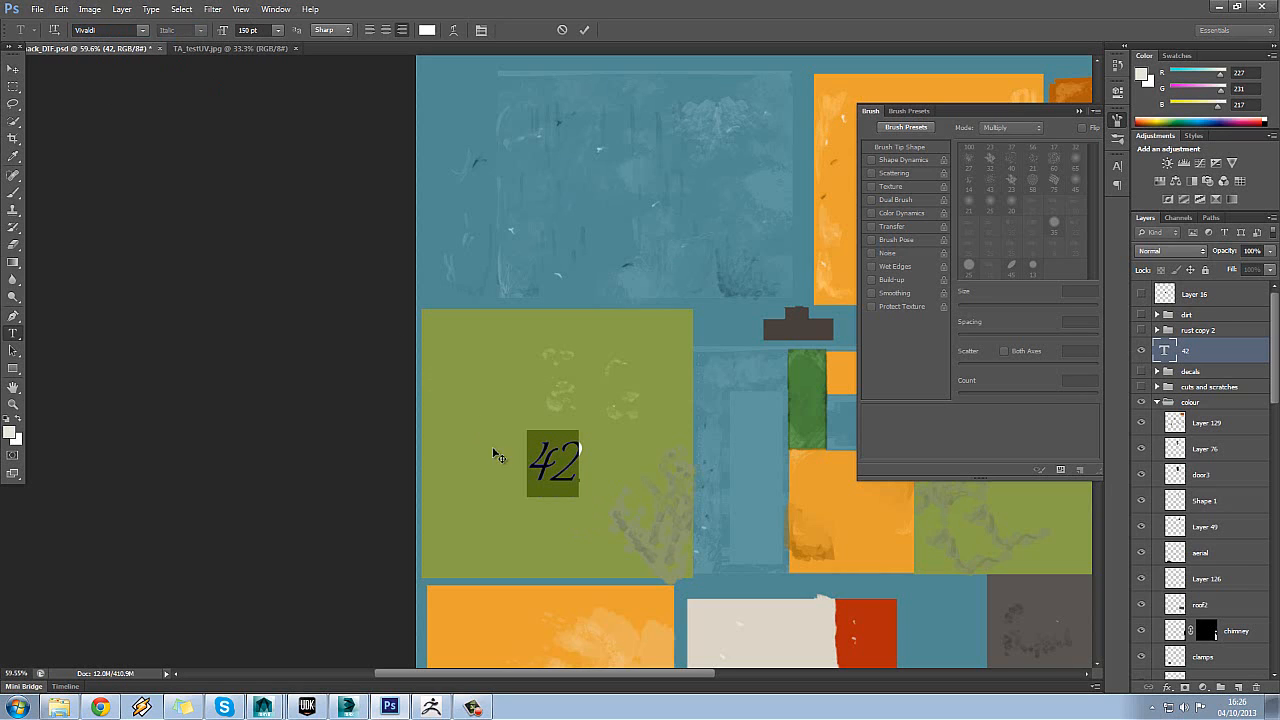
left_click(117, 30)
key("Up")
key("Up")
key("Up")
key("Up")
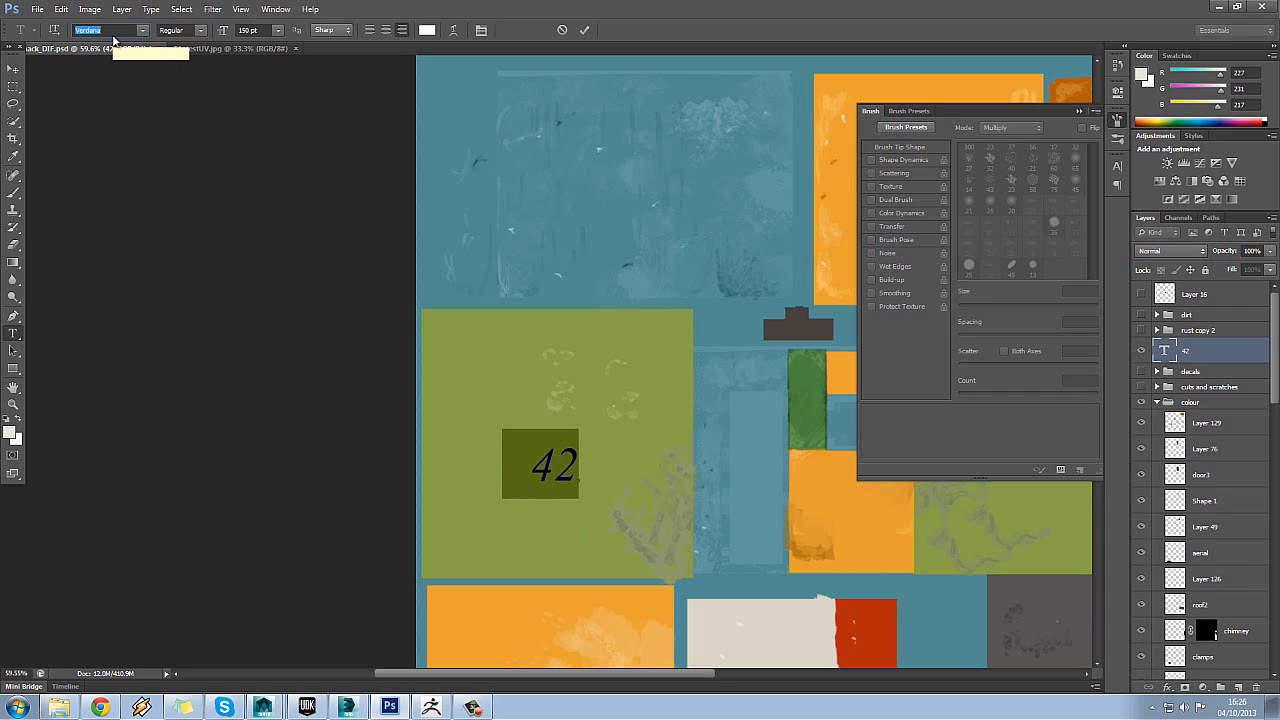
key("Up")
key("Up")
key("Up")
key("Up")
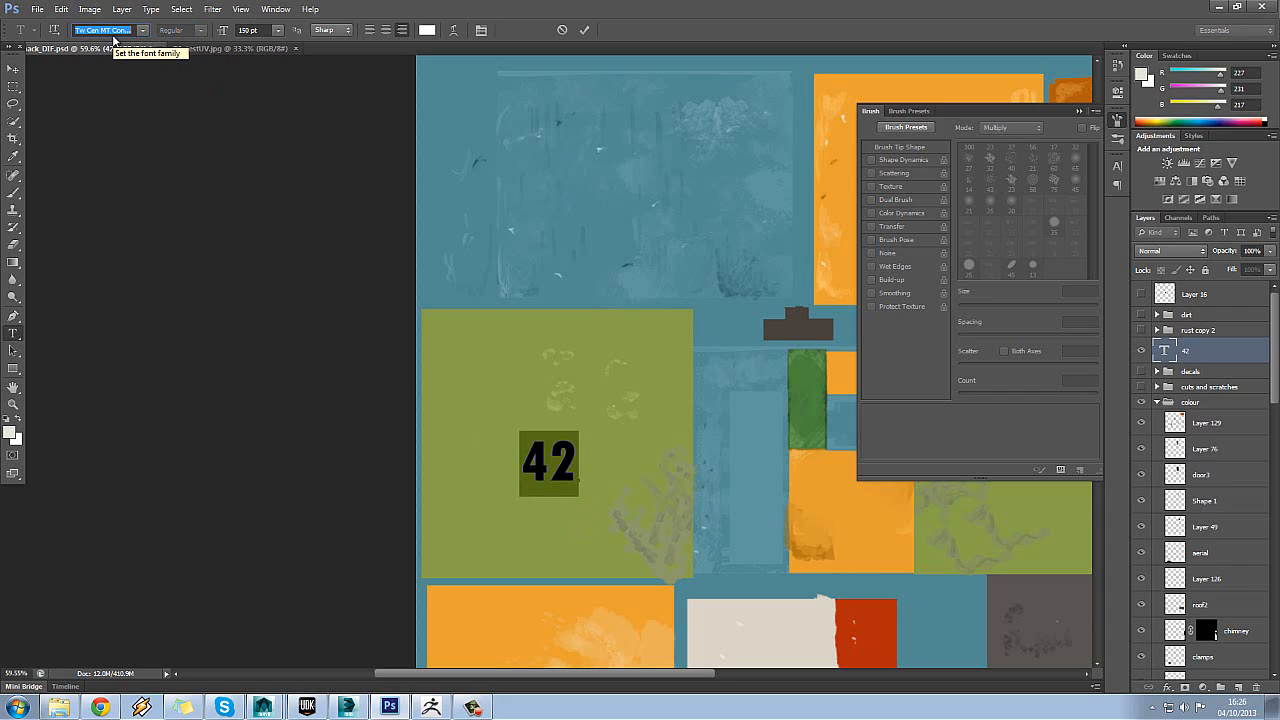
key("Up")
key("Up")
key("Up")
key("Up")
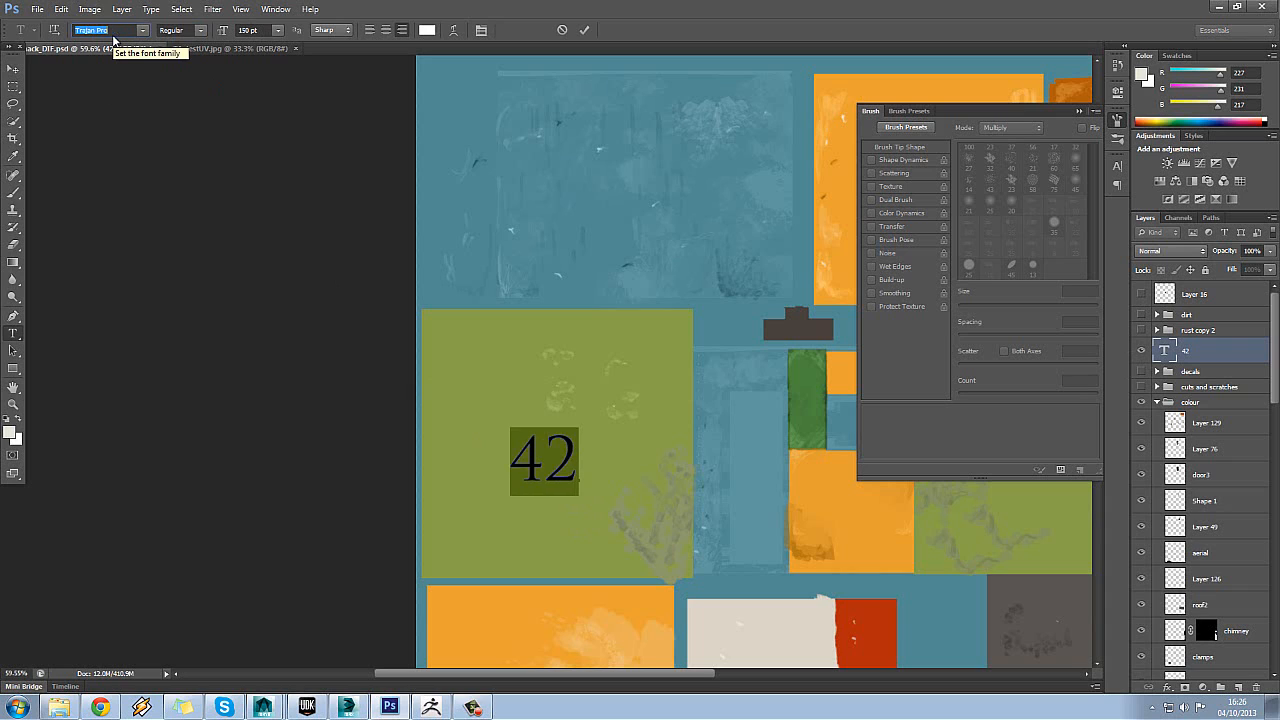
key("Up")
key("Up")
key("Up")
key("Up")
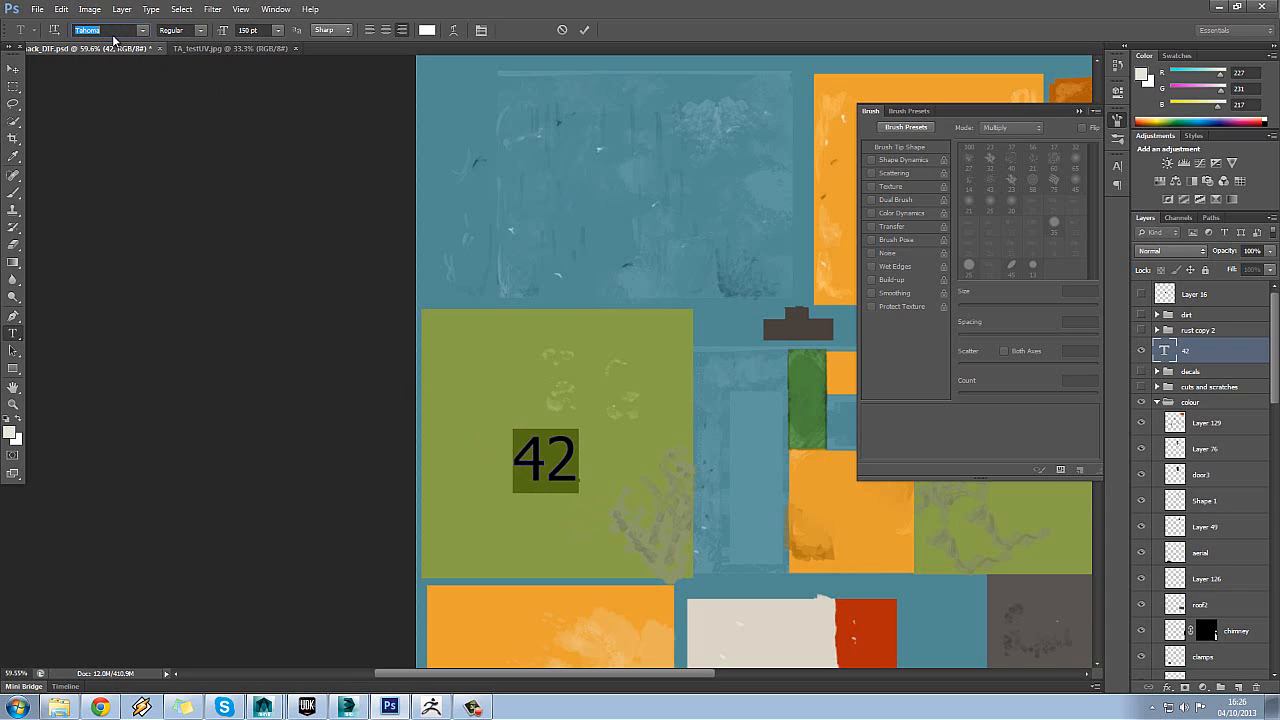
key("Up")
key("Up")
key("Up")
key("Up")
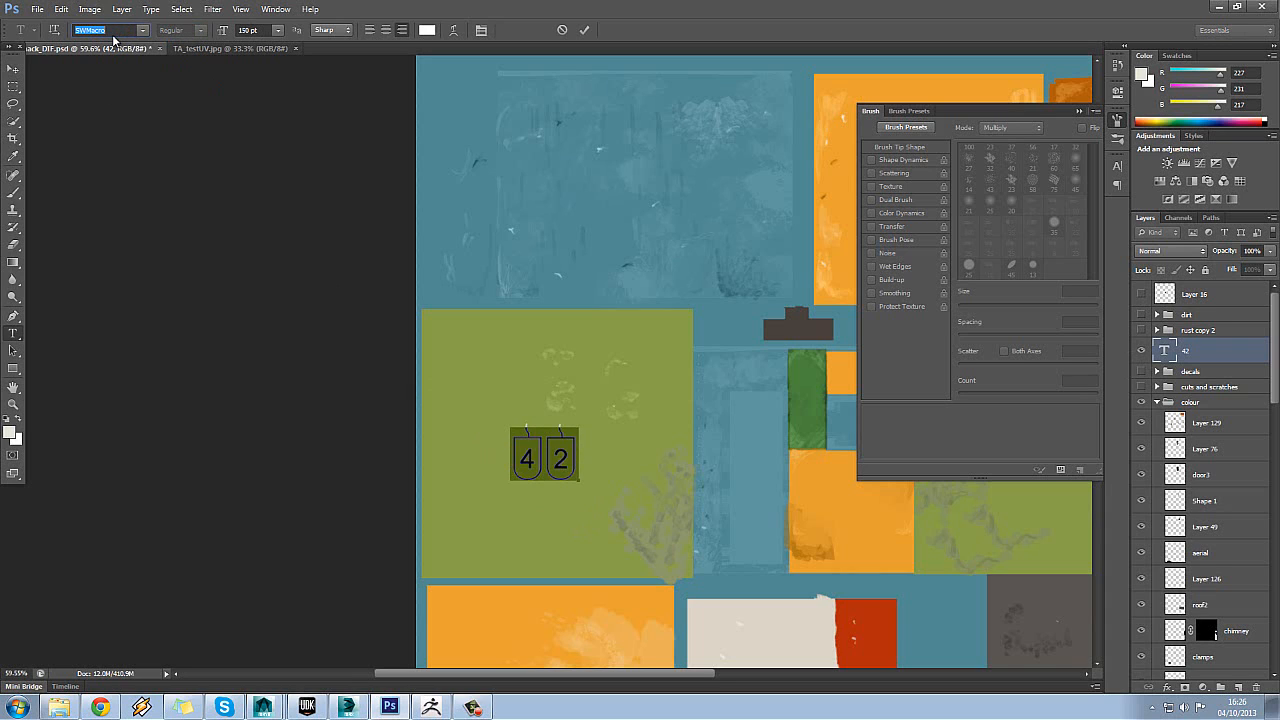
key("Up")
key("Up")
key("Up")
key("Up")
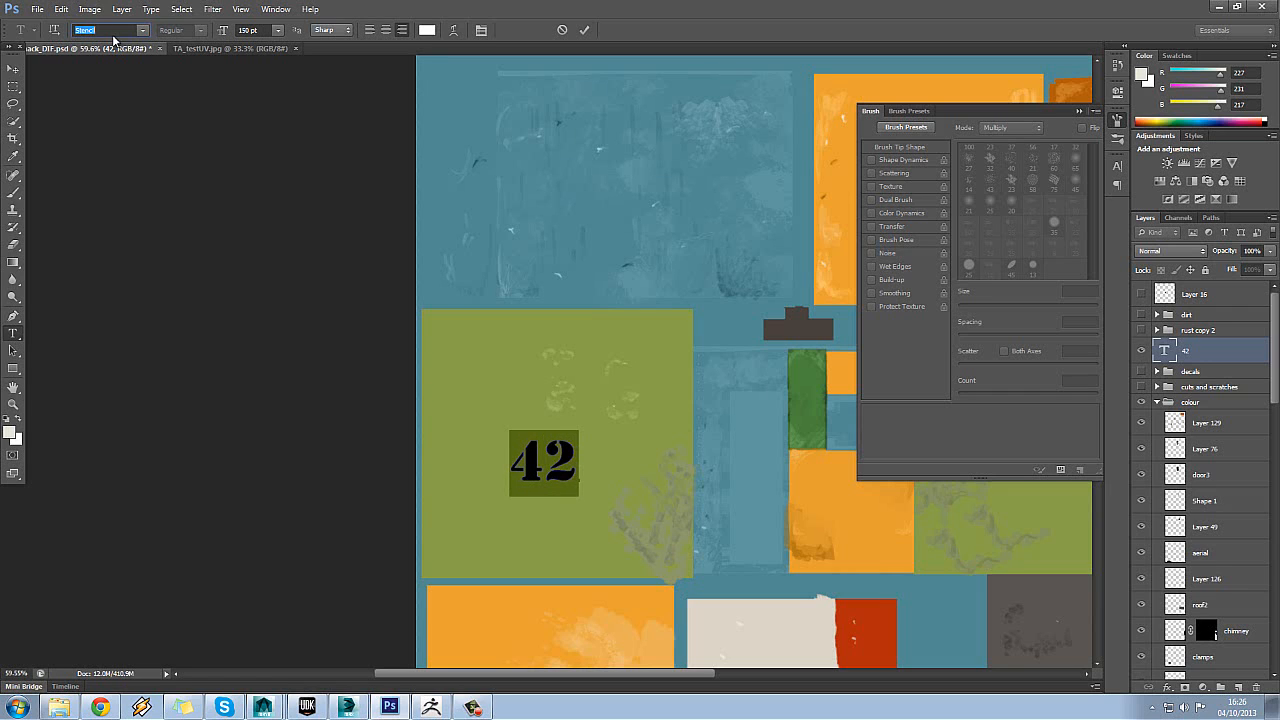
key("Up")
key("Up")
key("Up")
key("Up")
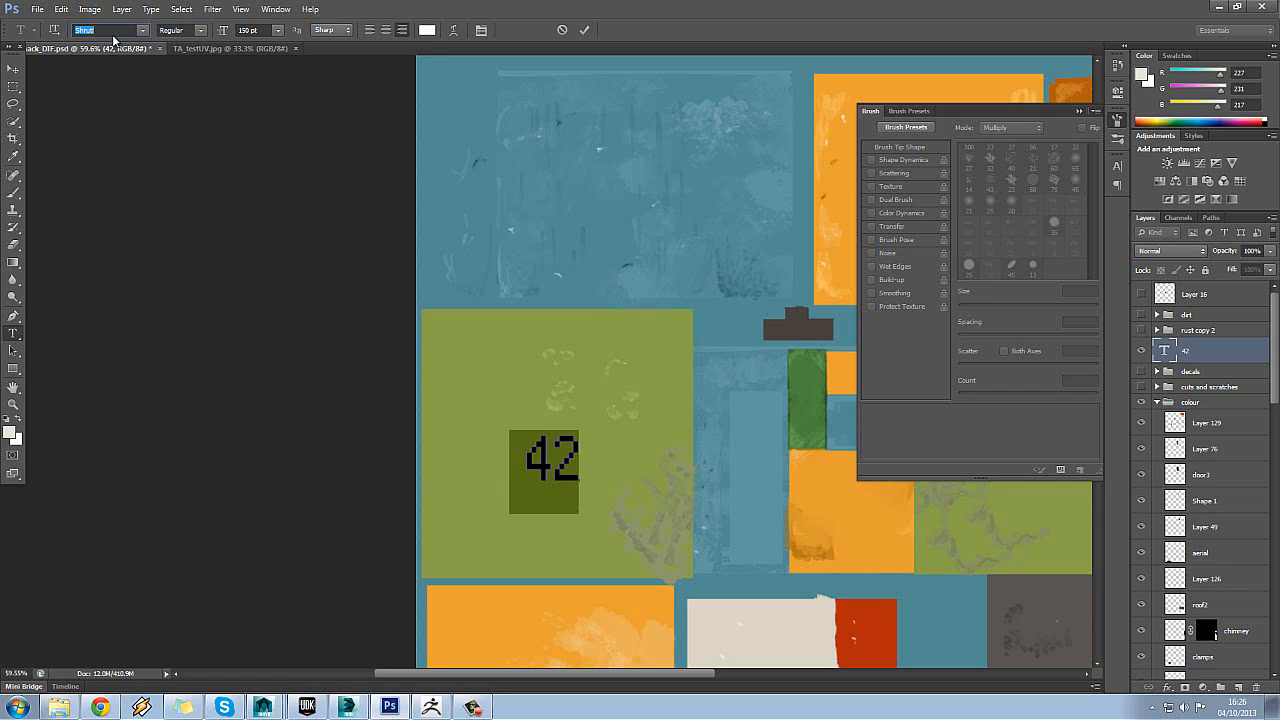
key("Up")
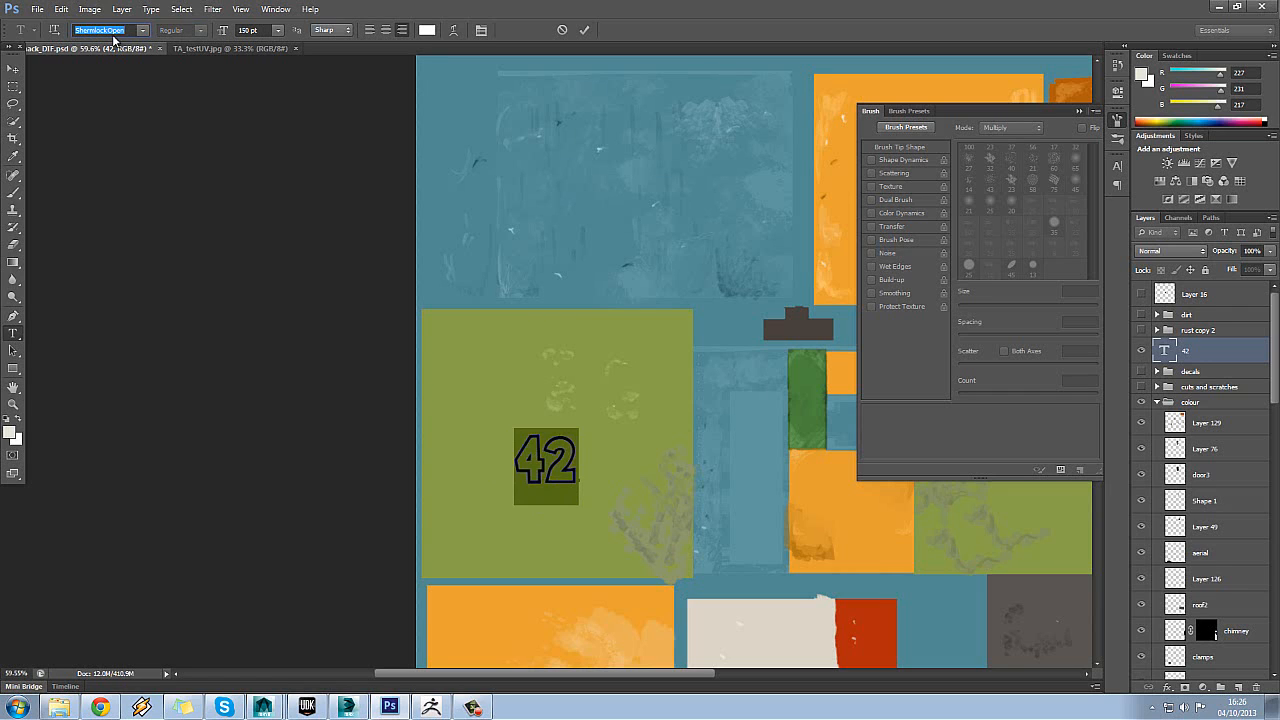
key("Up")
key("Up")
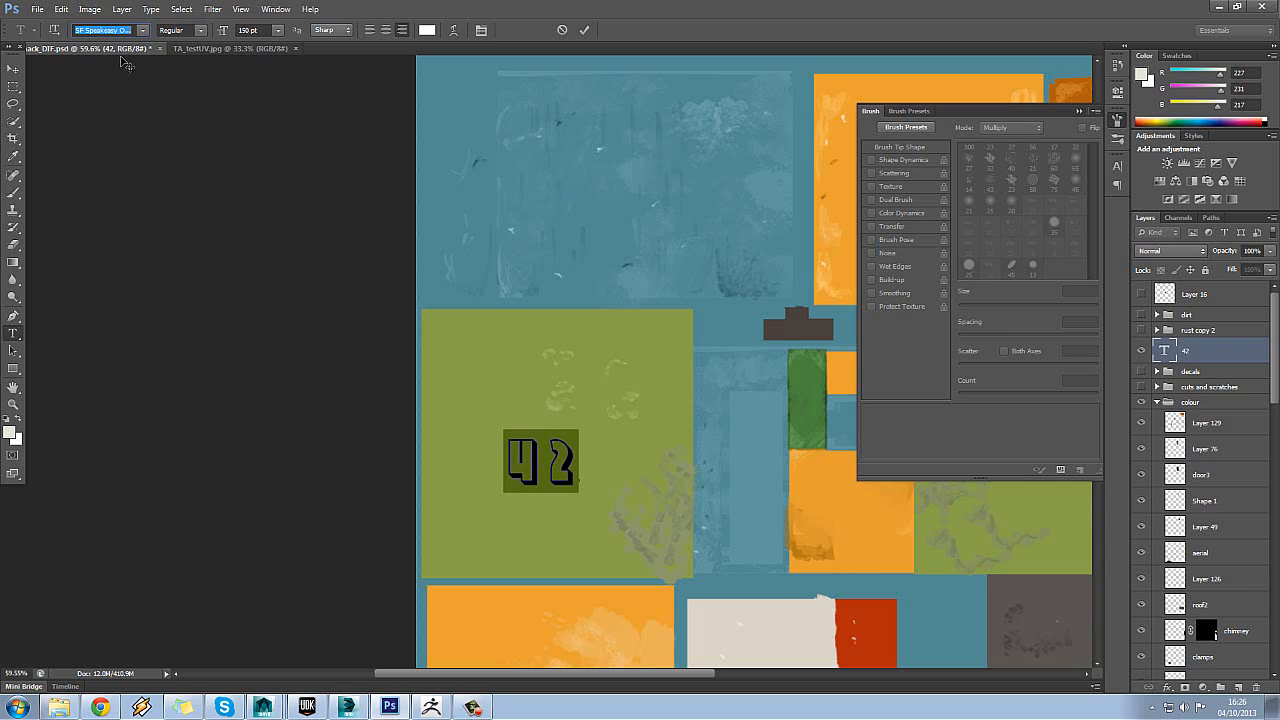
key("Up")
key("Up")
key("Up")
key("Up")
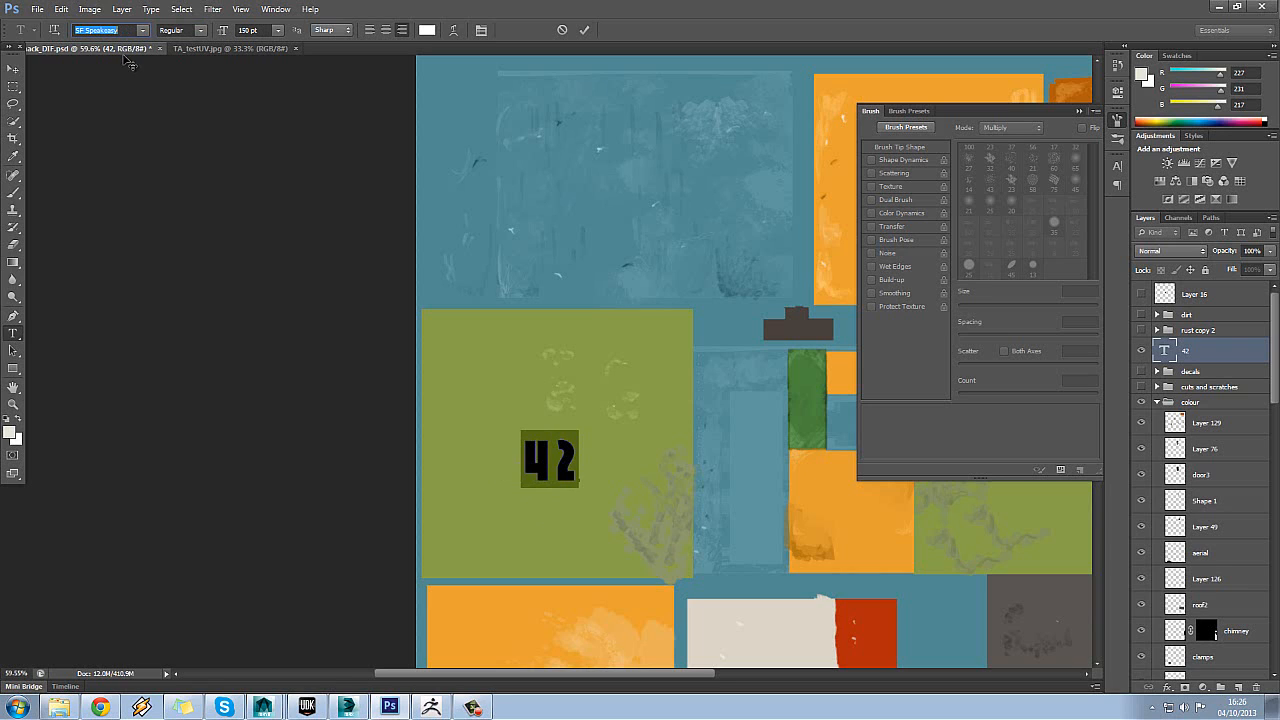
key("Up")
key("Down")
- Commit the font change and move the 42 slightly toward the left edge of the green wall
left_click(14, 86)
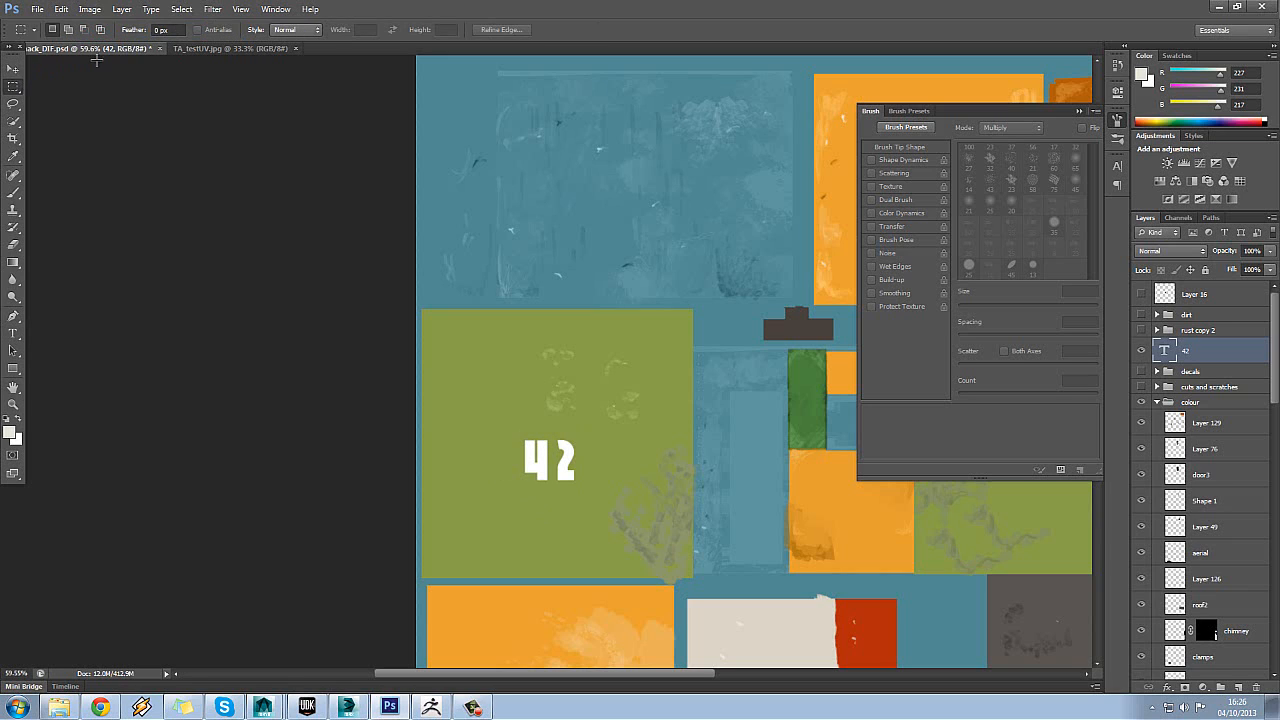
left_click(14, 68)
left_click_drag(587, 501, 537, 470)
- Rasterize the 42 text layer on the green wall
left_click(13, 405)
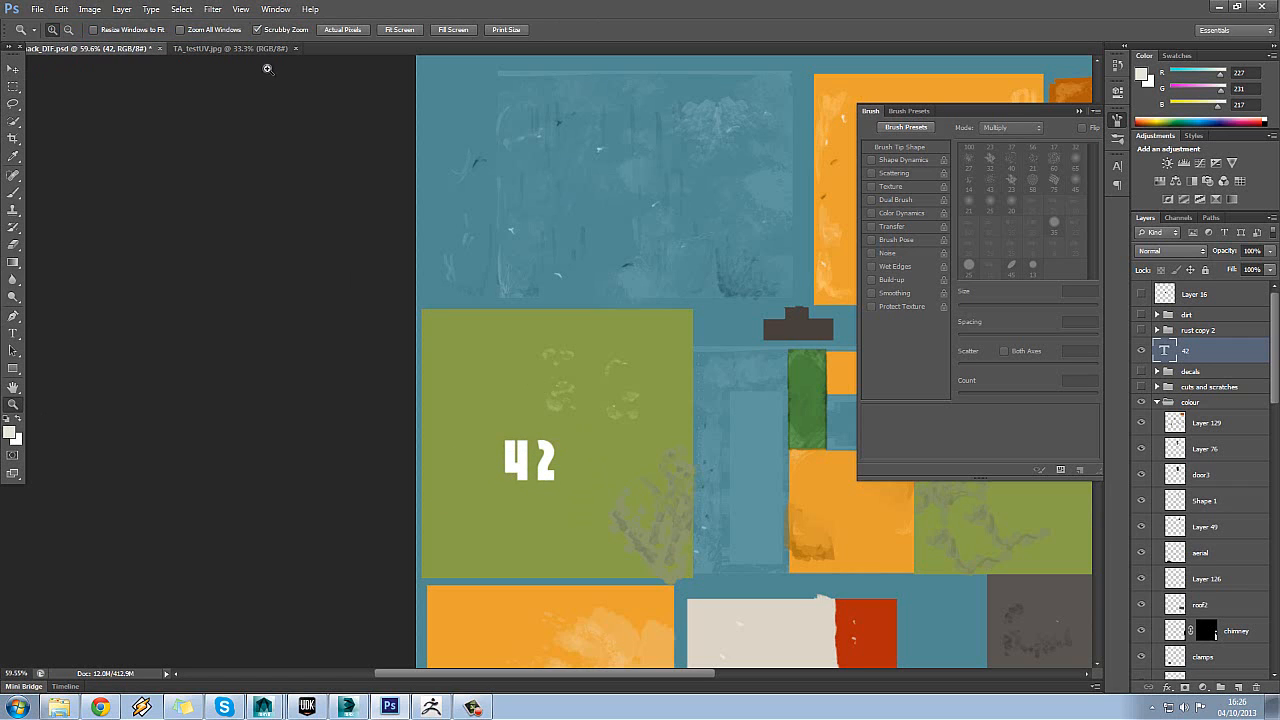
left_click_drag(634, 397, 443, 582)
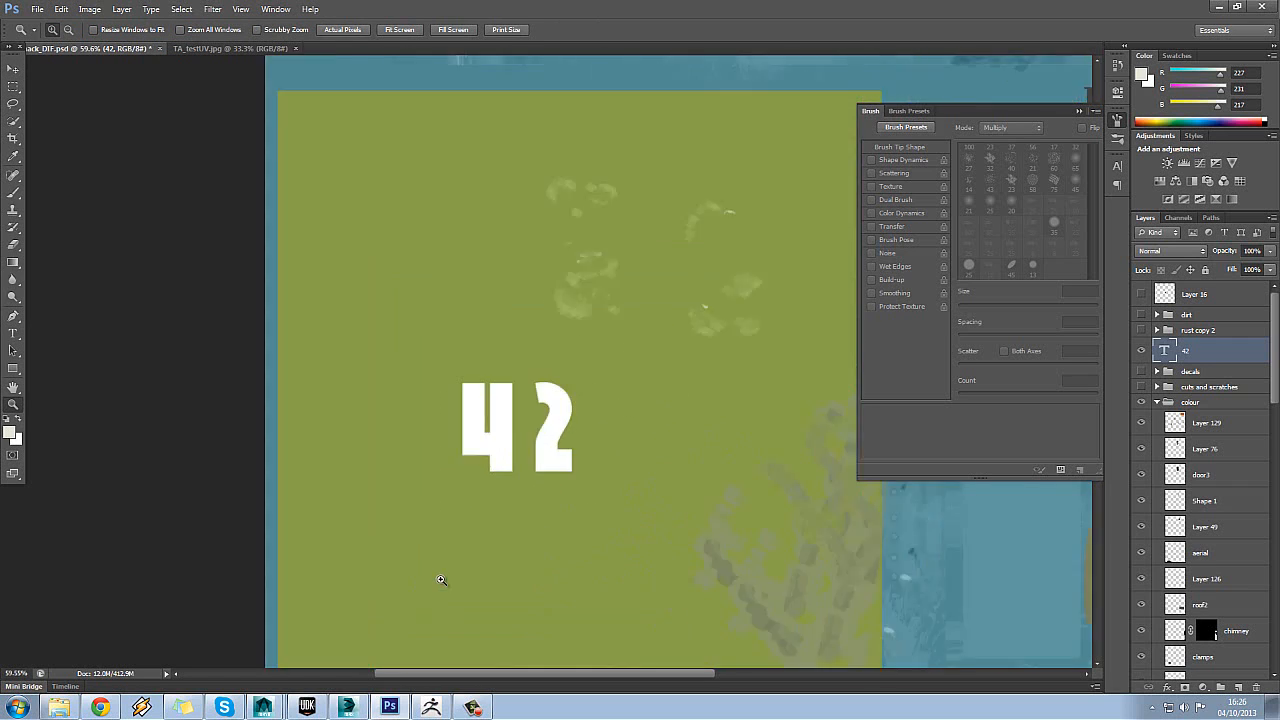
left_click(12, 69)
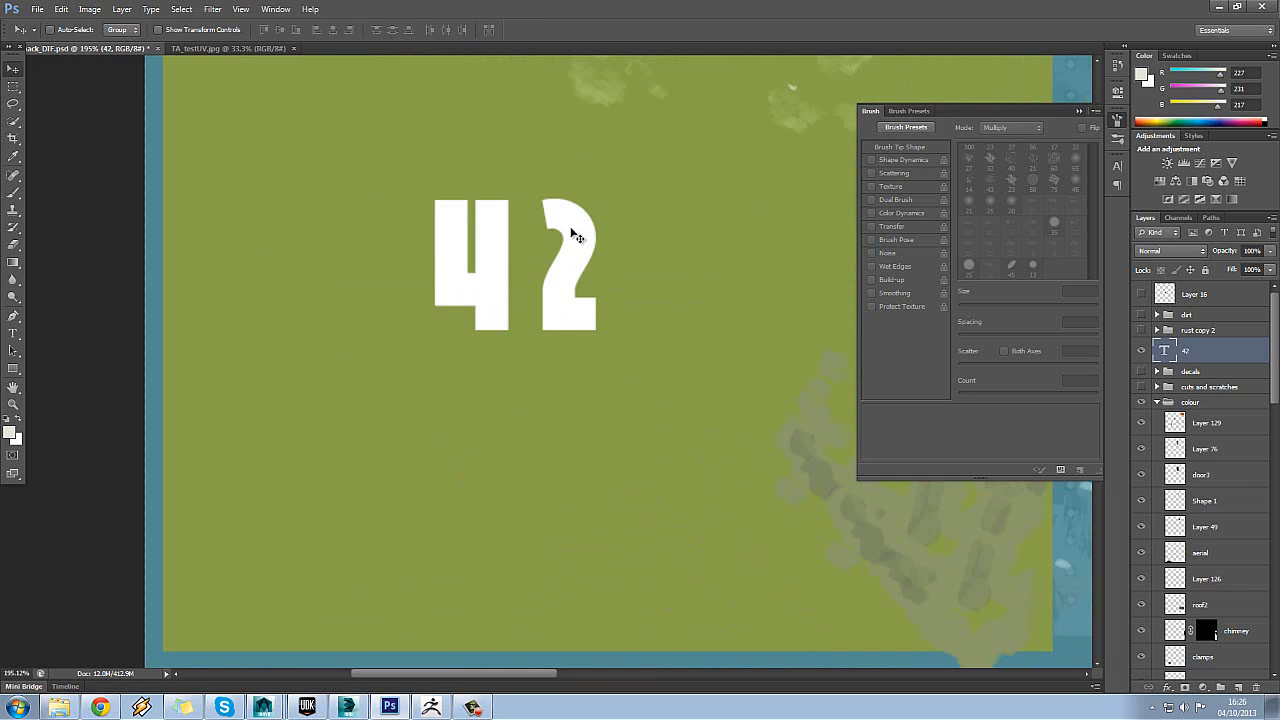
right_click(1221, 352)
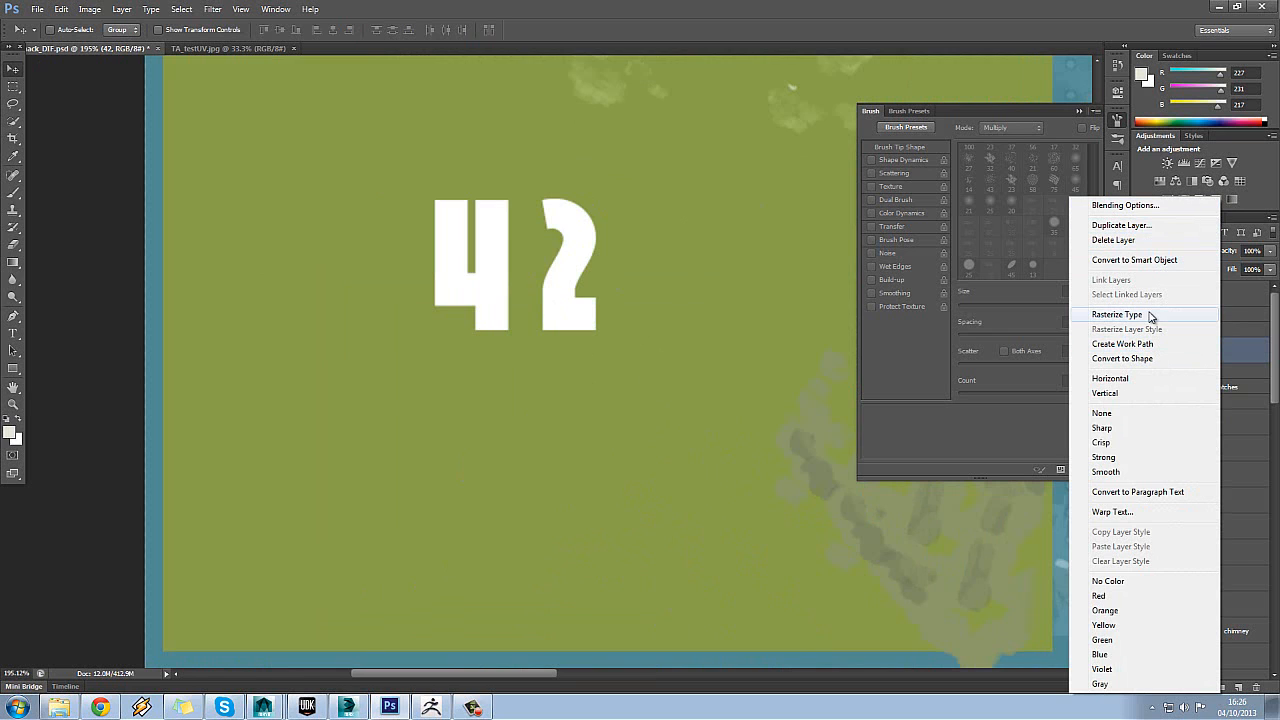
right_click(1250, 352)
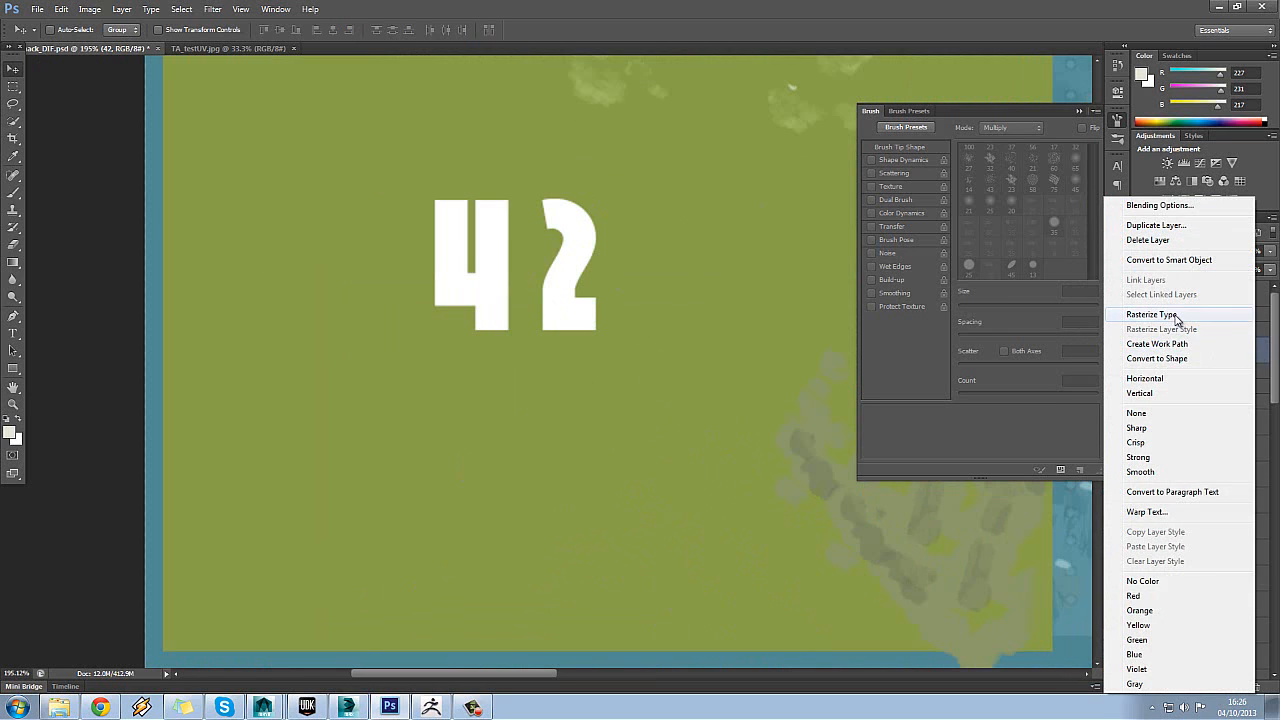
left_click(1182, 316)
- Convert the rasterized 42 layer to a smart object and toggle its visibility off and on
right_click(1213, 352)
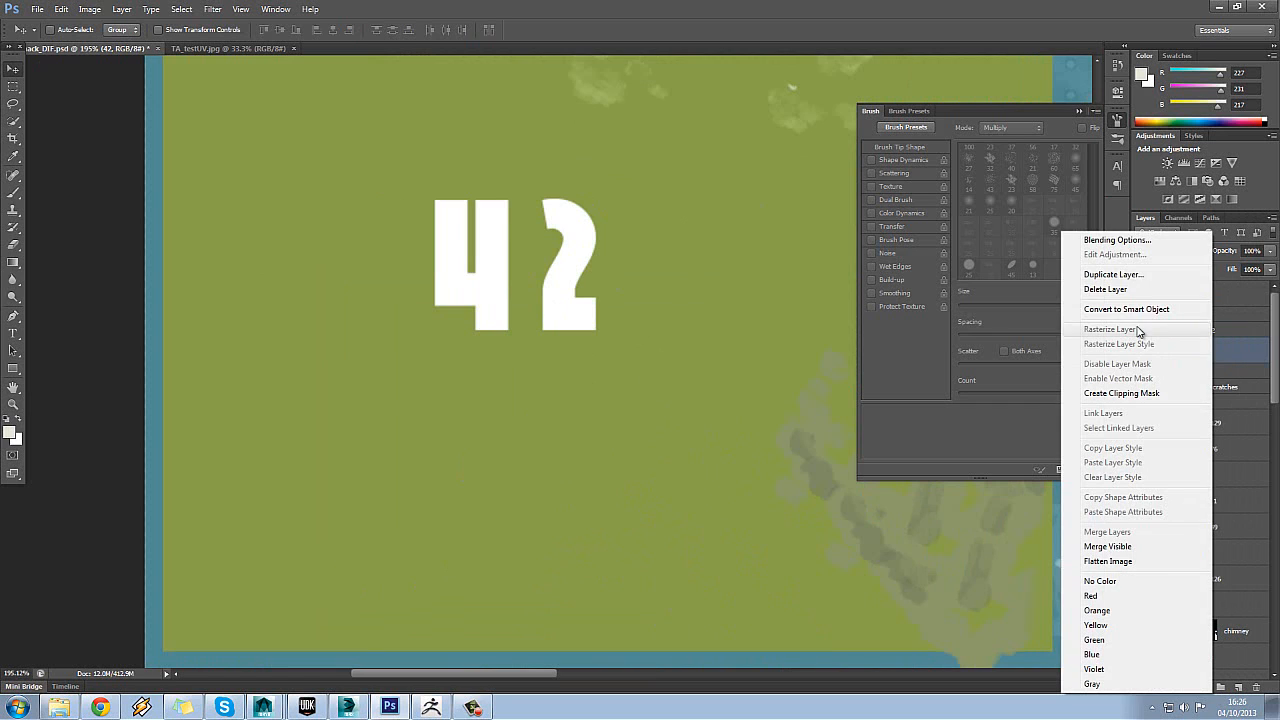
left_click(1134, 312)
left_click(1143, 352)
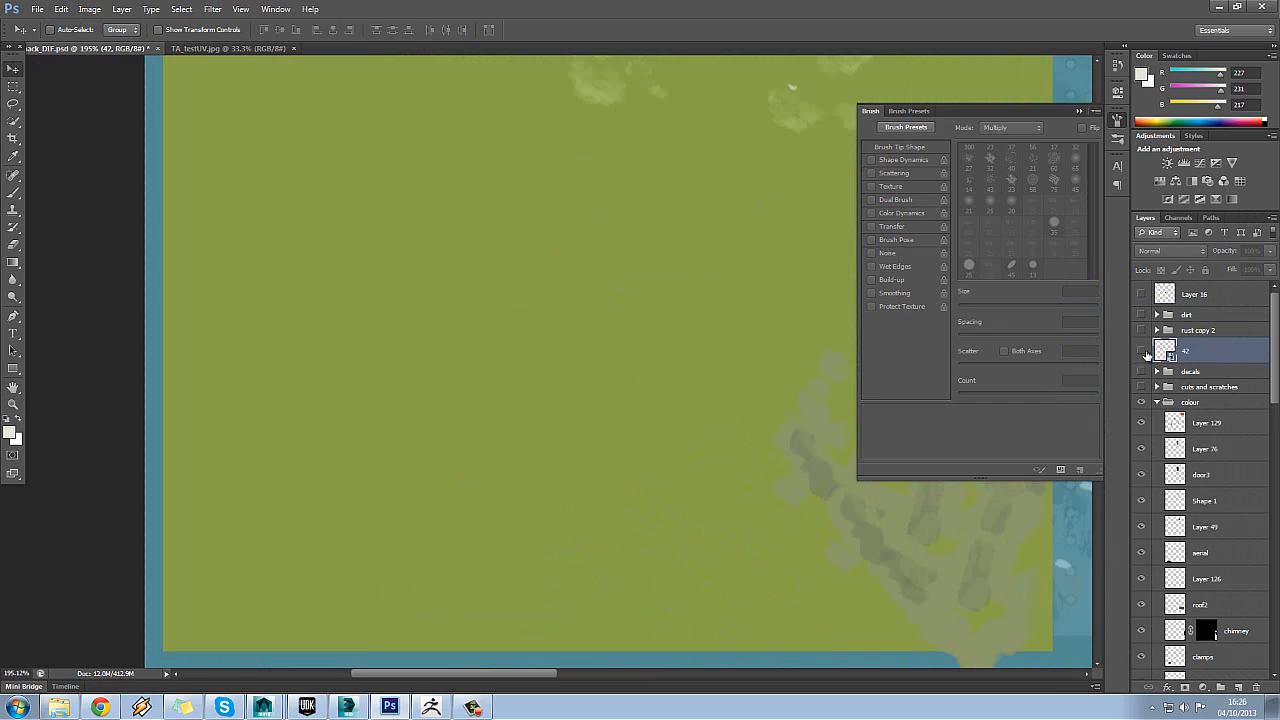
left_click(1144, 352)
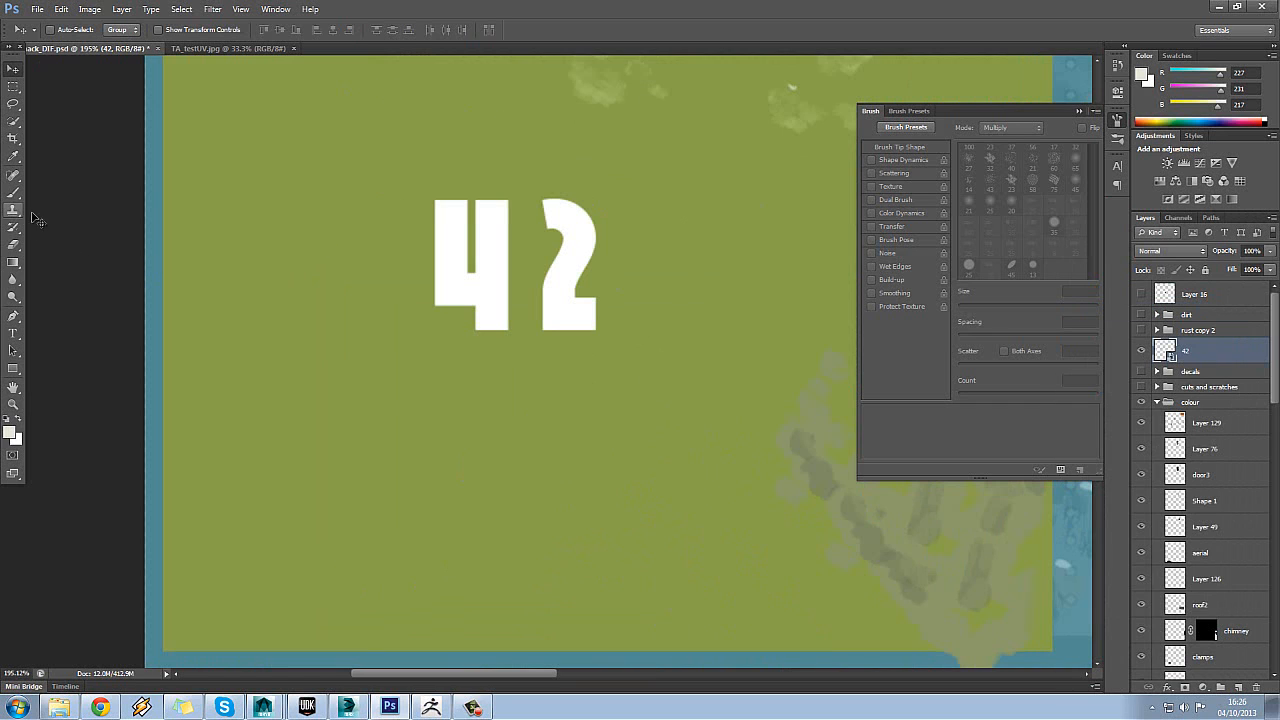
- Rasterize the 42 smart object for erasing, try an eraser stroke across the lower part of the 4, and undo it
left_click(13, 262)
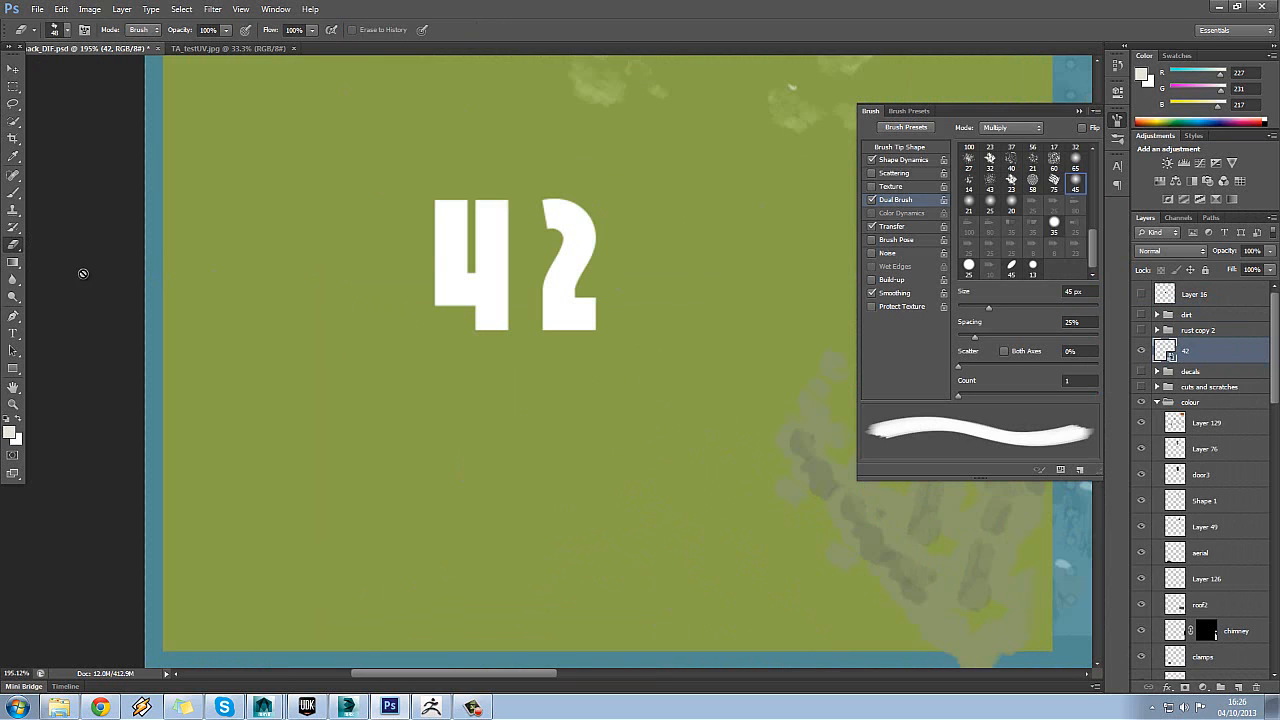
left_click(531, 290)
left_click(612, 270)
left_click_drag(400, 306, 466, 298)
key("ctrl+z")
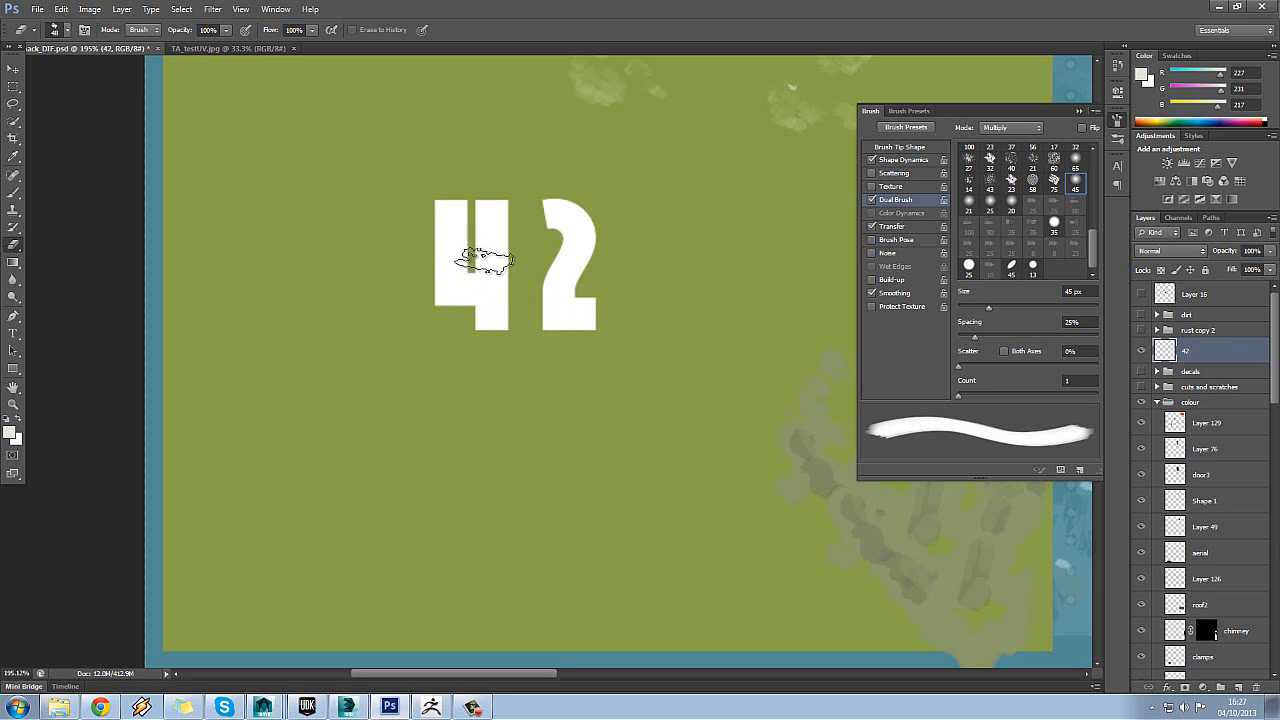
- Display the eraser's brush presets as small thumbnails and enlarge the preset picker
right_click(514, 283)
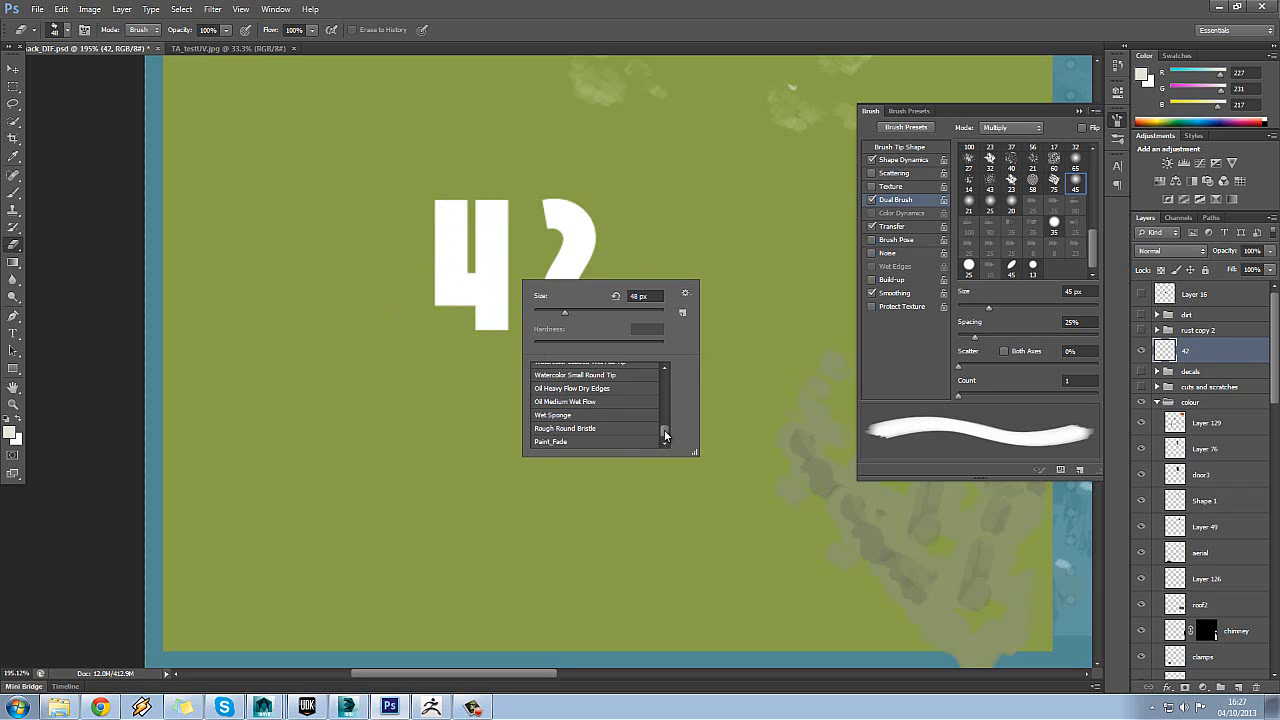
left_click_drag(664, 429, 673, 348)
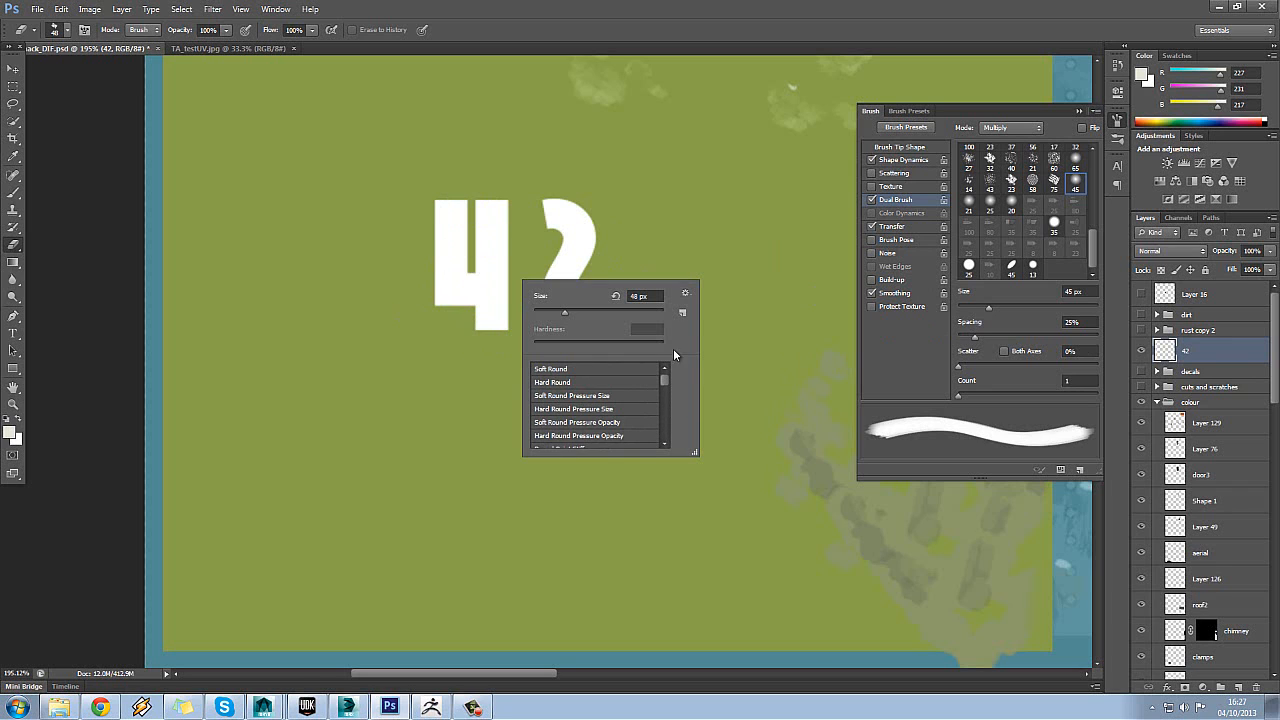
left_click(686, 294)
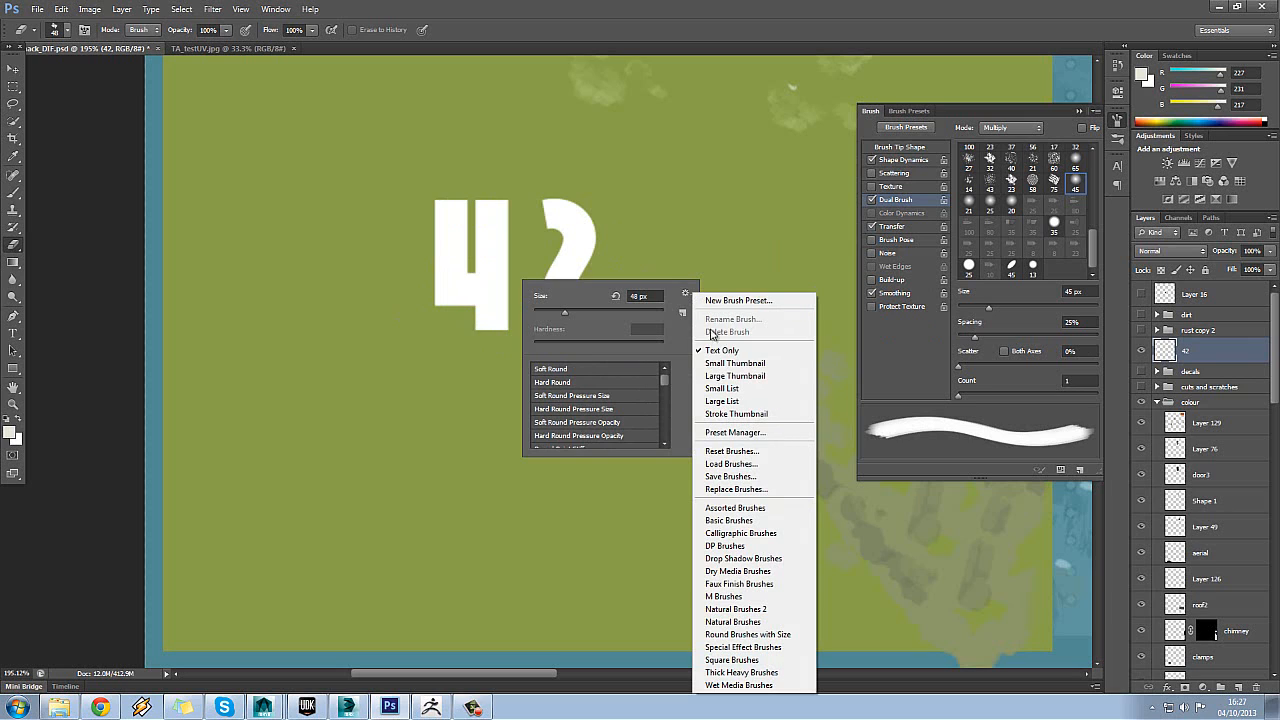
left_click(757, 365)
left_click_drag(706, 456, 797, 588)
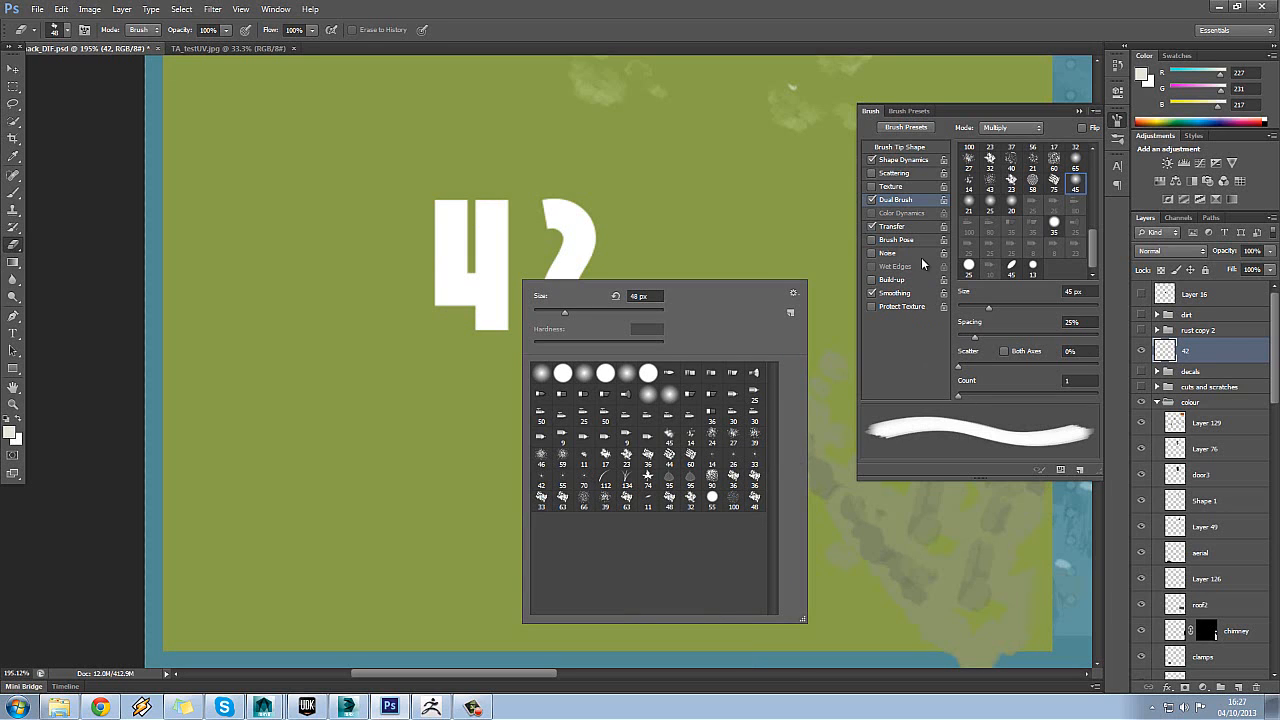
- Enable Scattering at 38% for the eraser brush and wear away the edges of the 42 digits
left_click(894, 161)
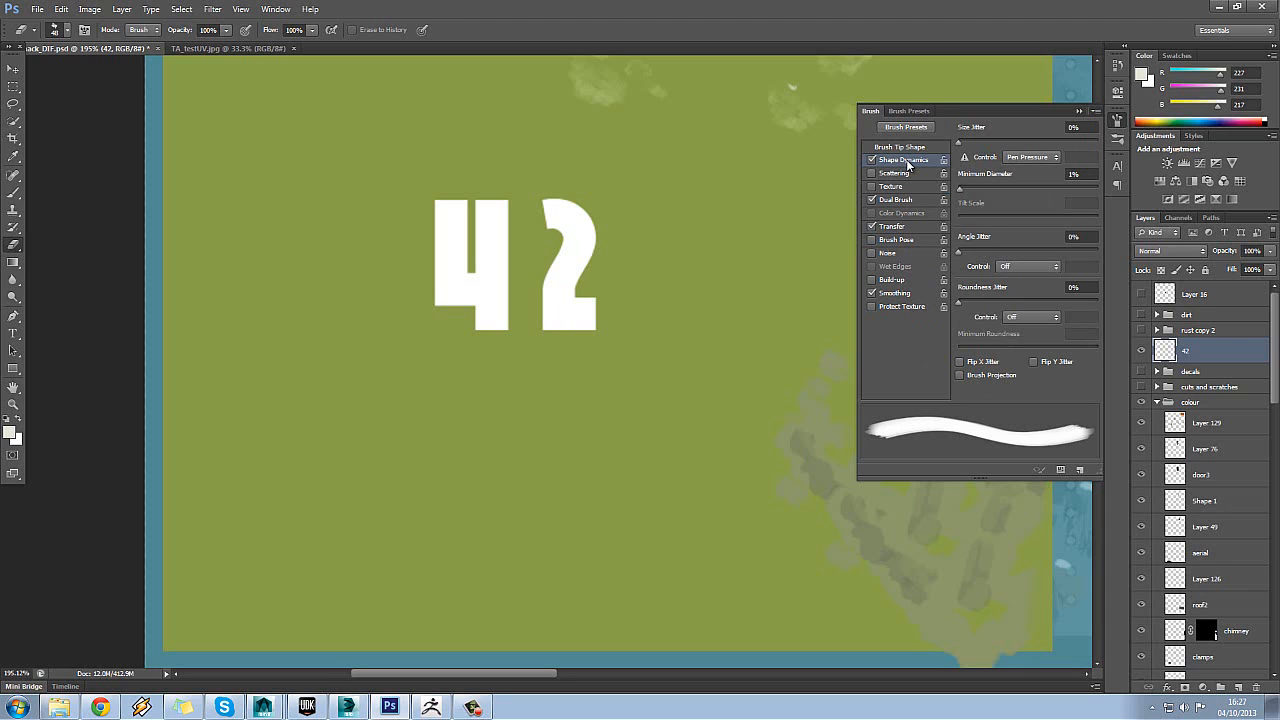
left_click(893, 173)
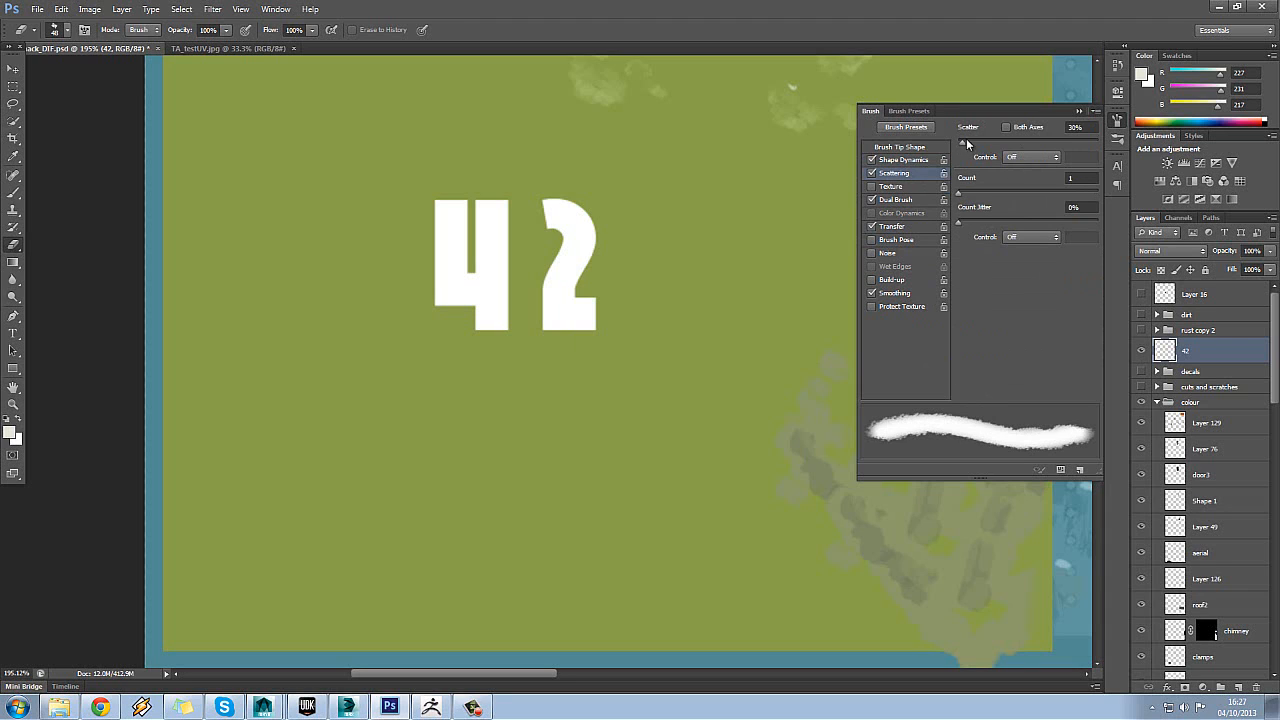
left_click_drag(966, 138, 963, 138)
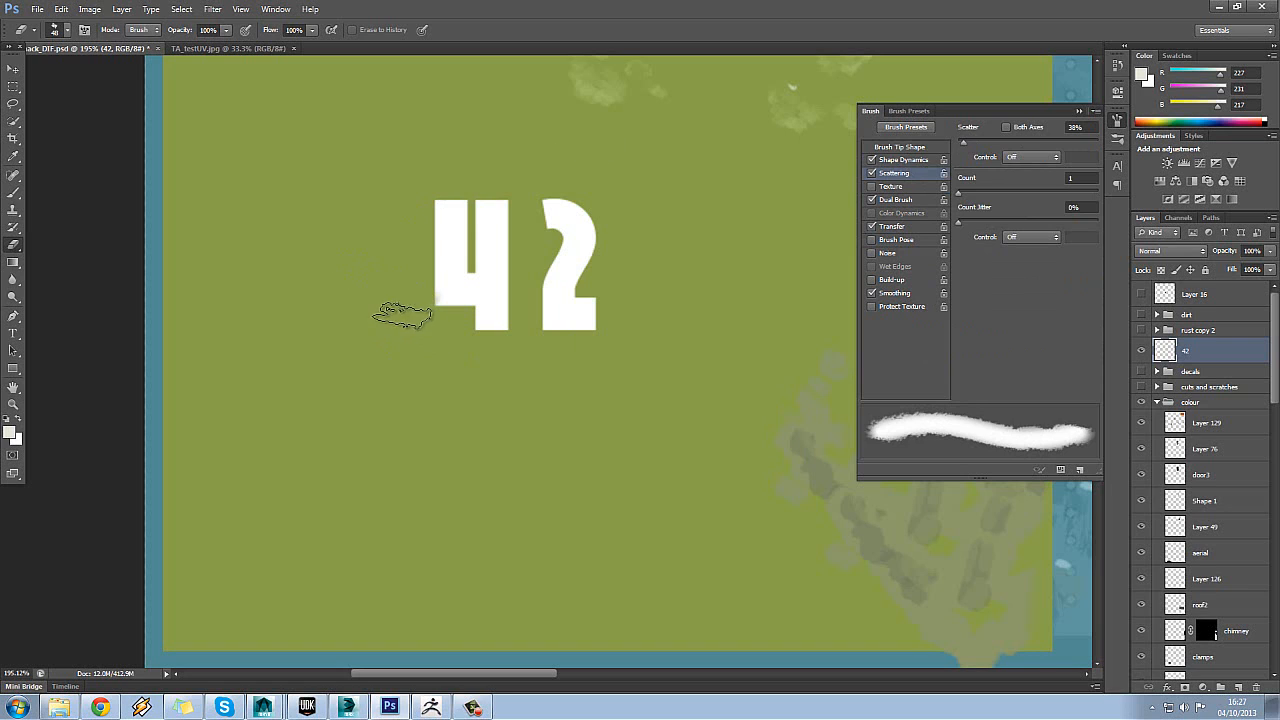
mouse_move(401, 311)
left_mouse_down()
mouse_move(410, 193)
mouse_move(458, 179)
mouse_move(478, 194)
mouse_move(487, 179)
mouse_move(535, 208)
left_mouse_up()
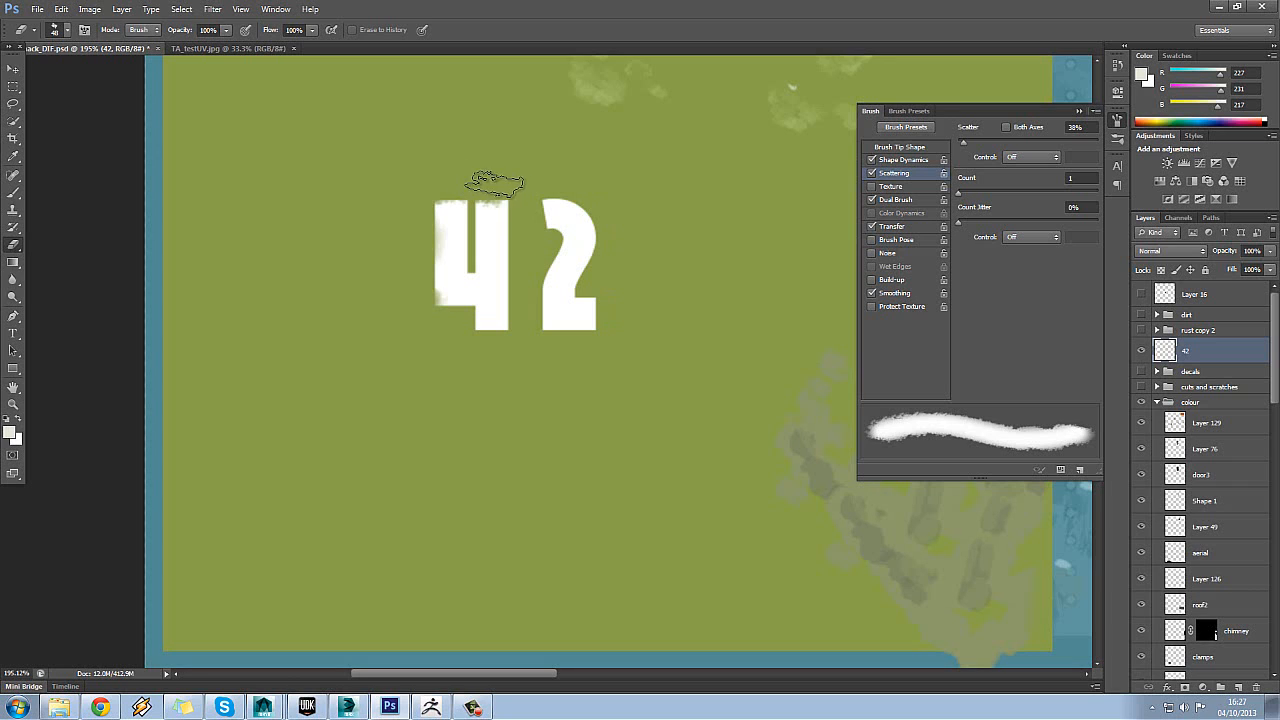
mouse_move(537, 197)
left_mouse_down()
mouse_move(614, 200)
mouse_move(623, 240)
mouse_move(600, 280)
mouse_move(618, 314)
mouse_move(600, 343)
mouse_move(533, 344)
left_mouse_up()
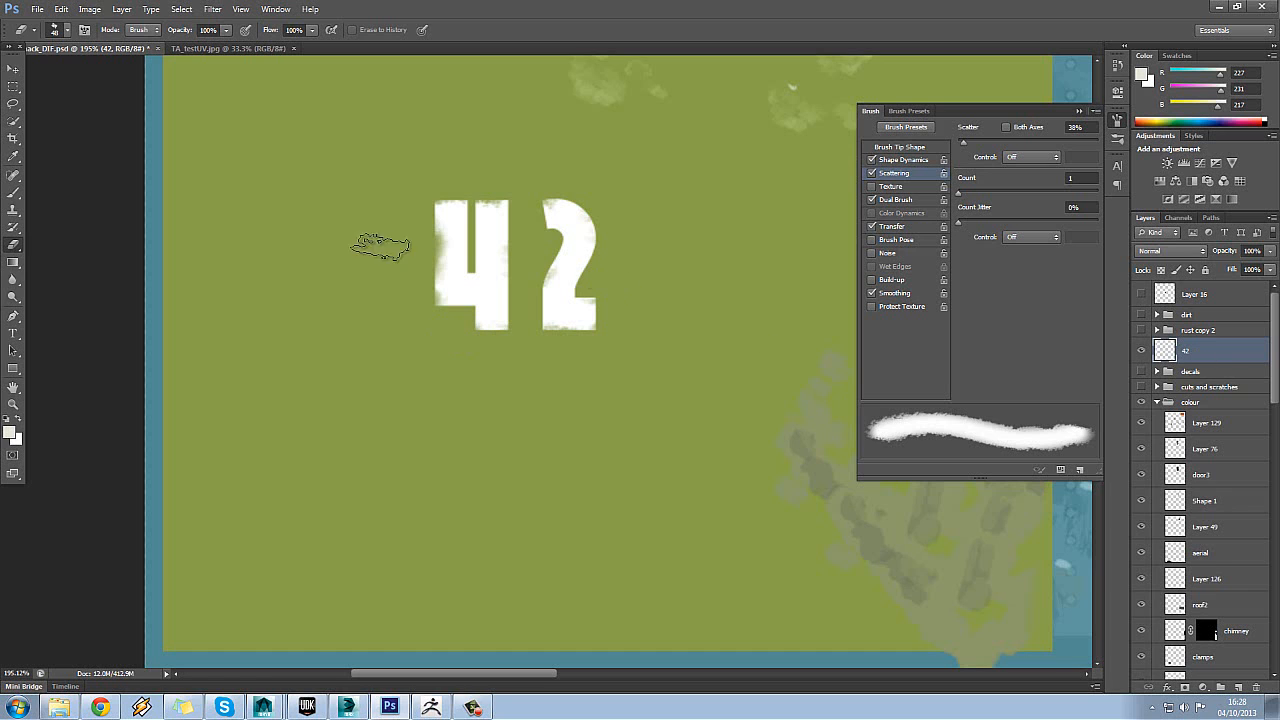
- Try a Color Balance adjustment clipped to the 42 layer, with all three midtone values at +100
left_click(13, 404)
right_click(567, 314)
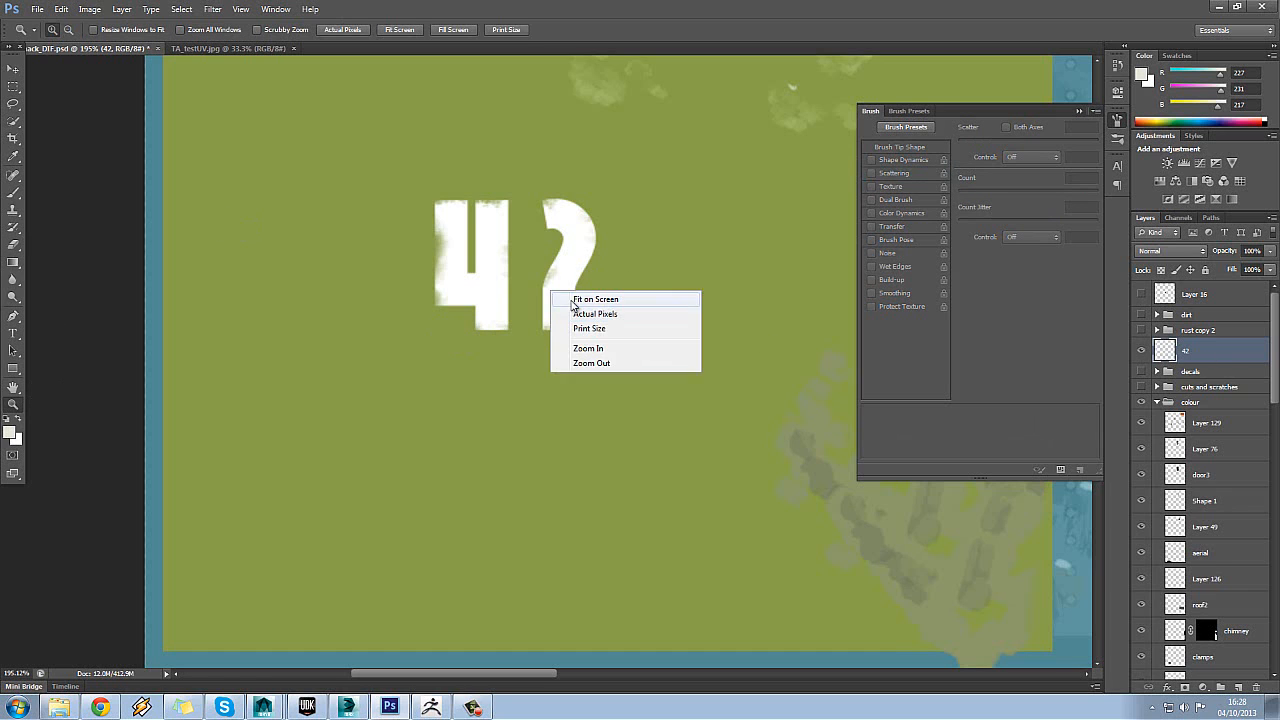
left_click(569, 299)
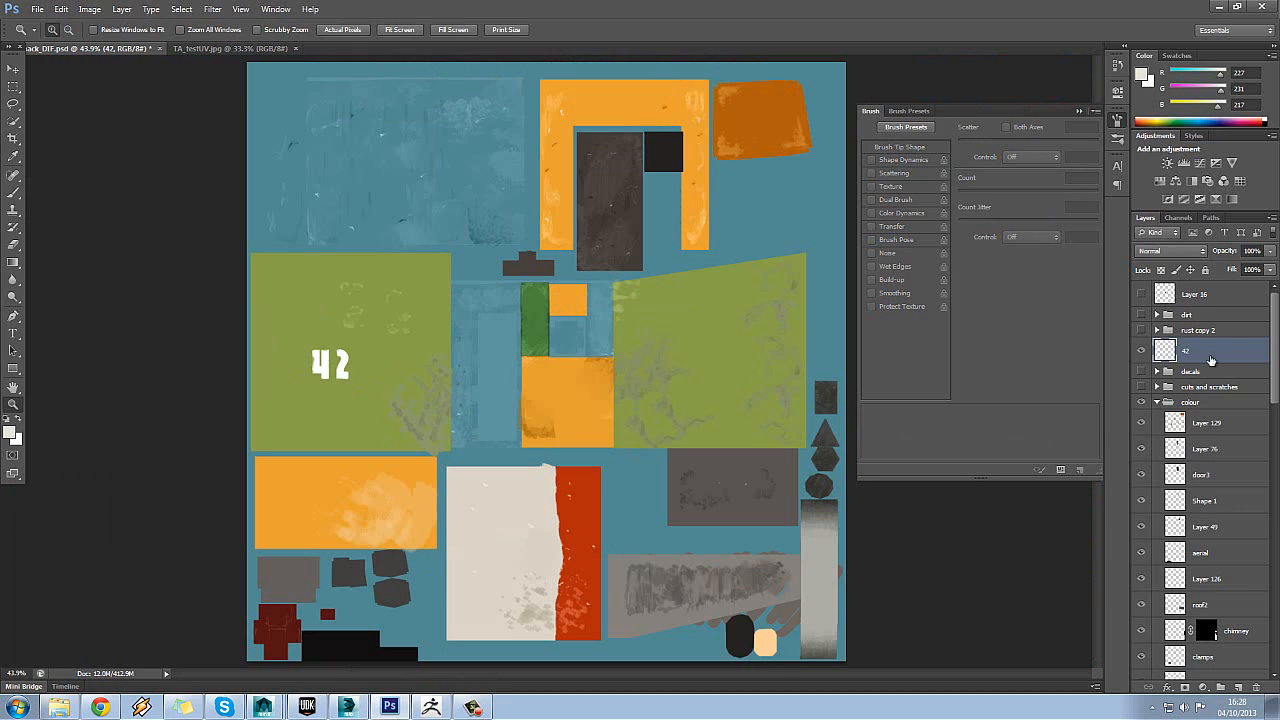
left_click(1204, 689)
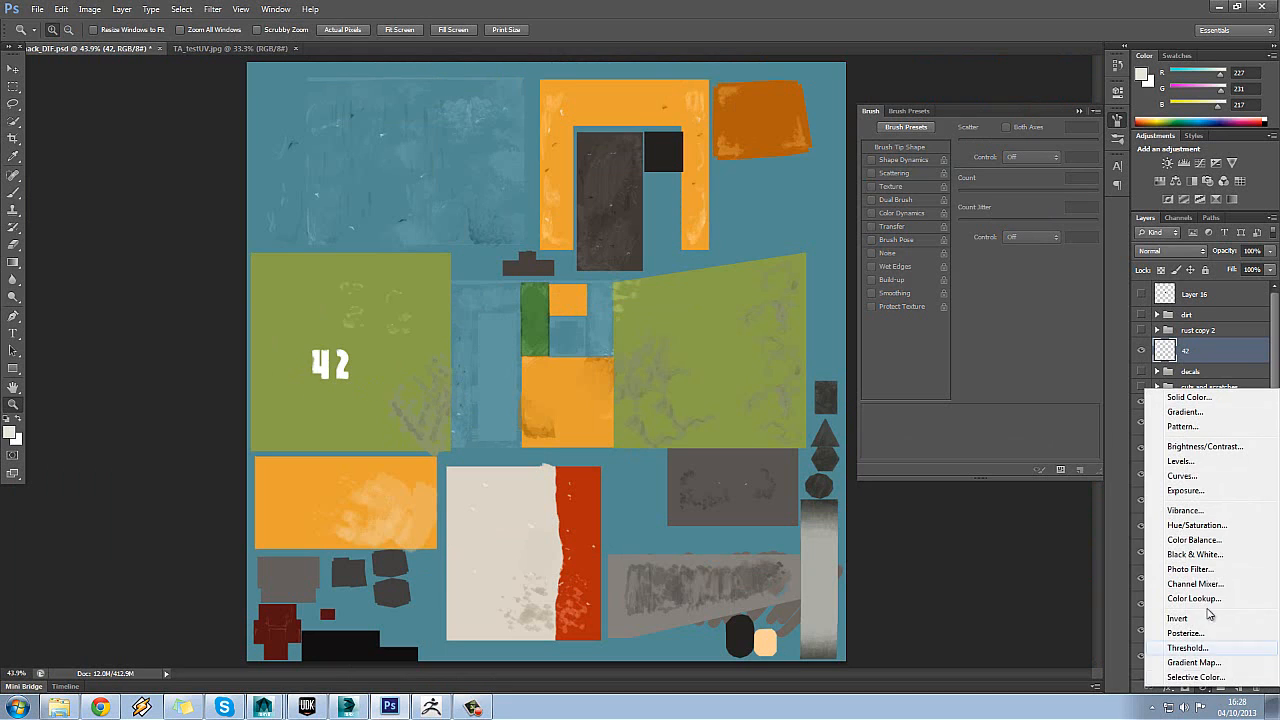
left_click(1234, 541)
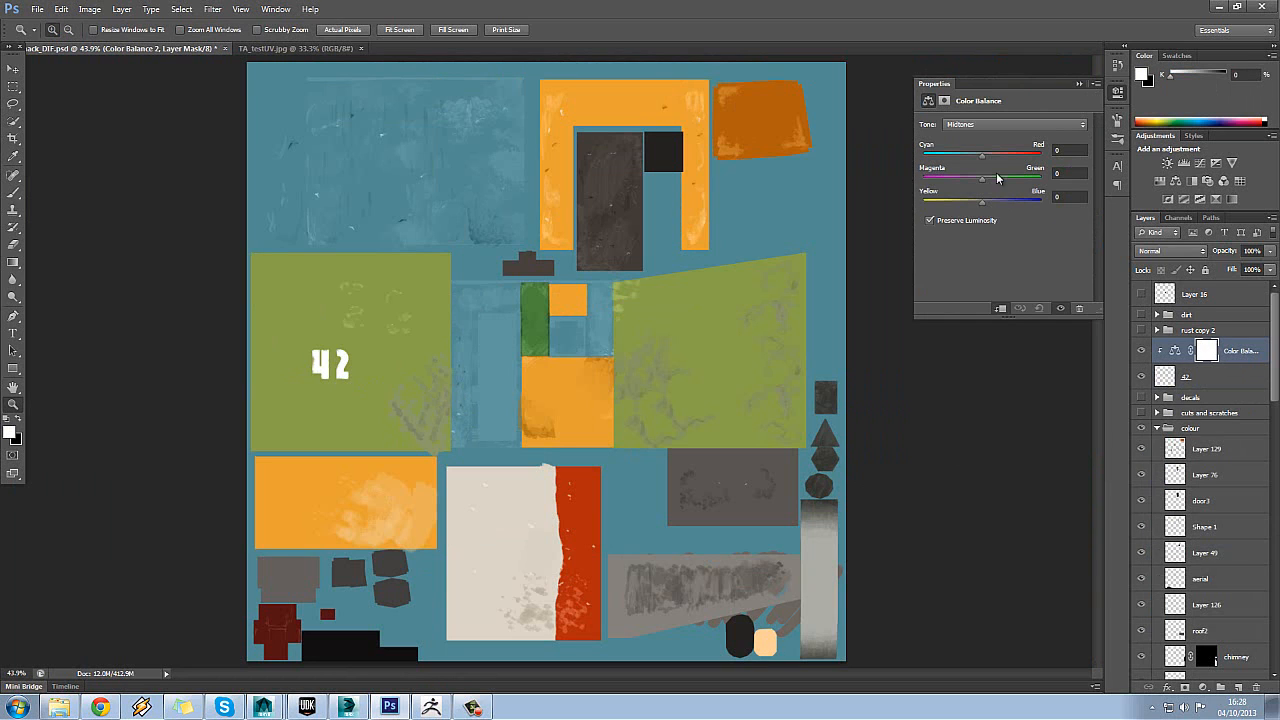
left_click_drag(987, 182, 1066, 168)
left_click_drag(985, 208, 1075, 215)
- Delete the Color Balance adjustment layer above the 42 layer
left_click(1142, 351)
right_click(1228, 354)
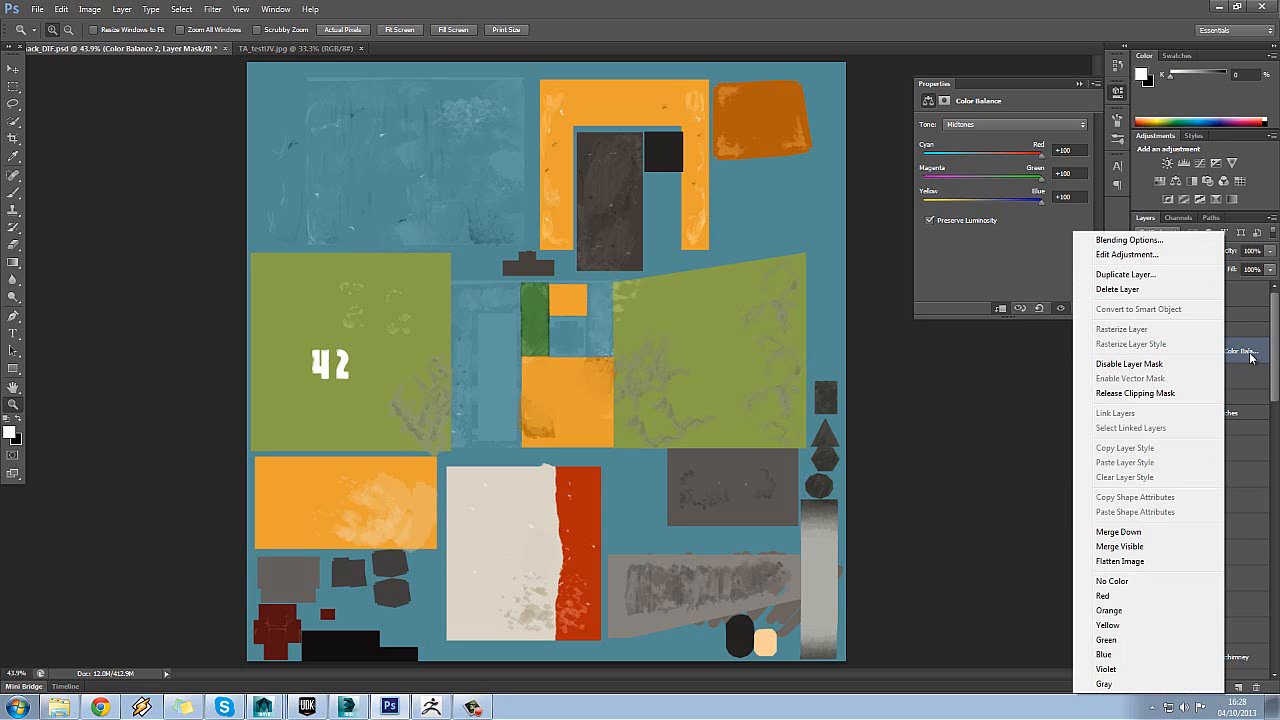
left_click(1118, 290)
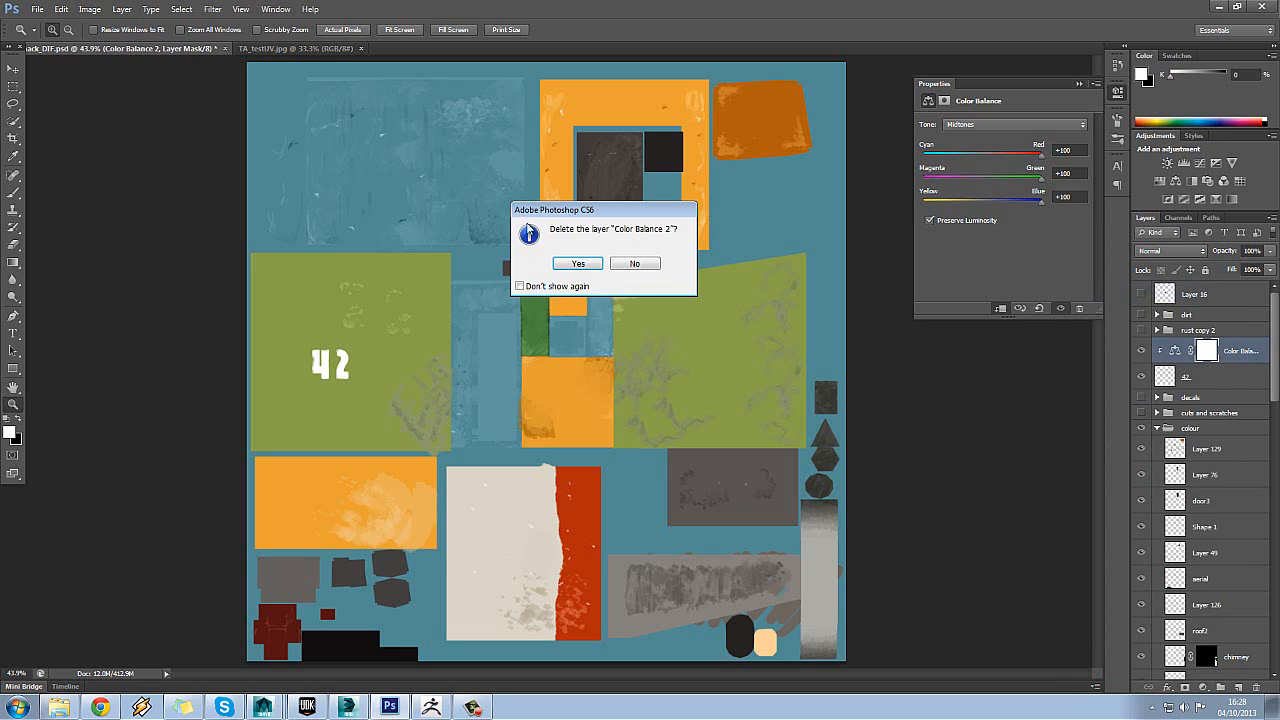
left_click(563, 266)
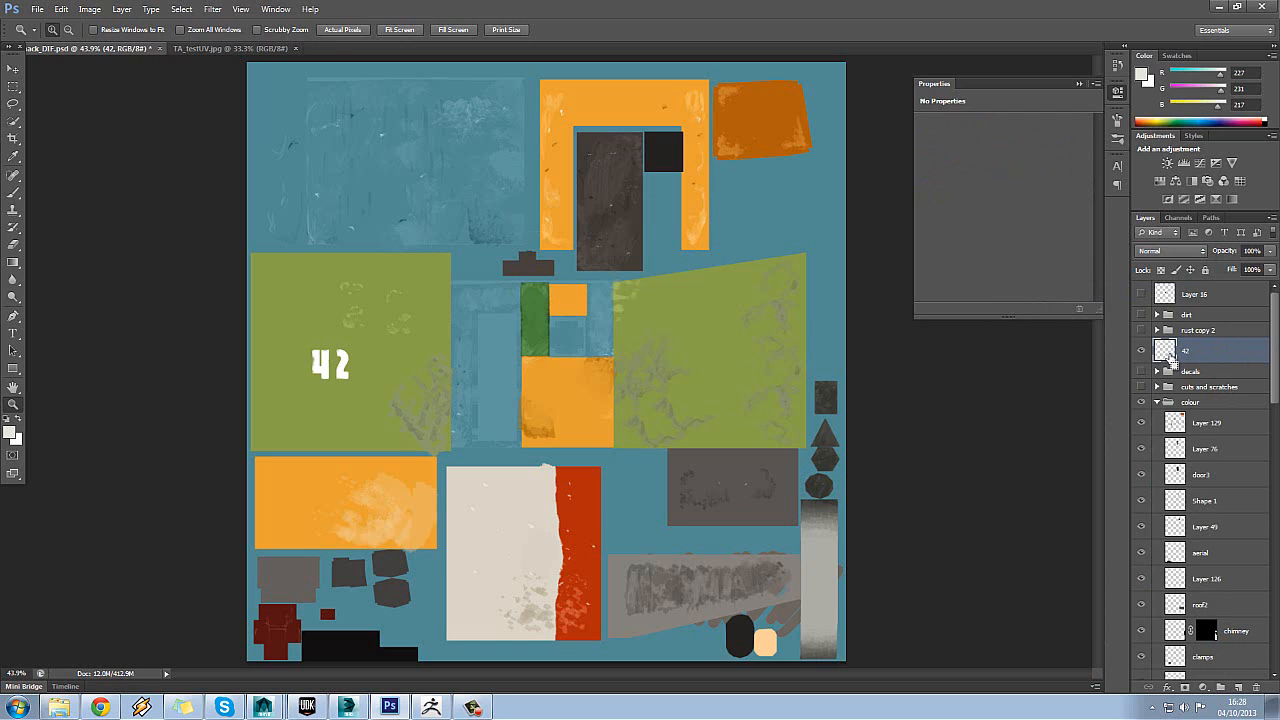
- Load the 42 layer's pixels as a selection and set the foreground colour to a greenish grey, RGB 203, 210, 186
left_click(1166, 350, "ctrl")
left_click(11, 436)
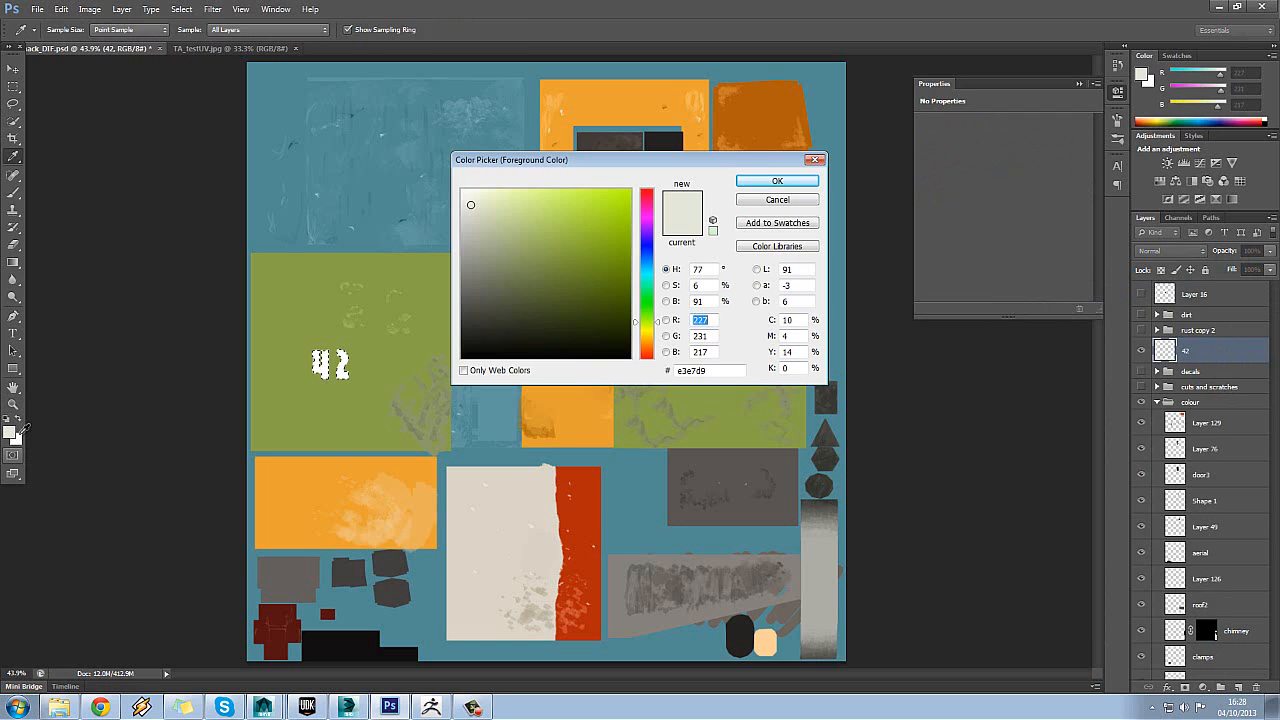
left_click(480, 219)
left_click(767, 186)
- Brush the greenish grey over the selected 42 digits and clear the selection
key("z")
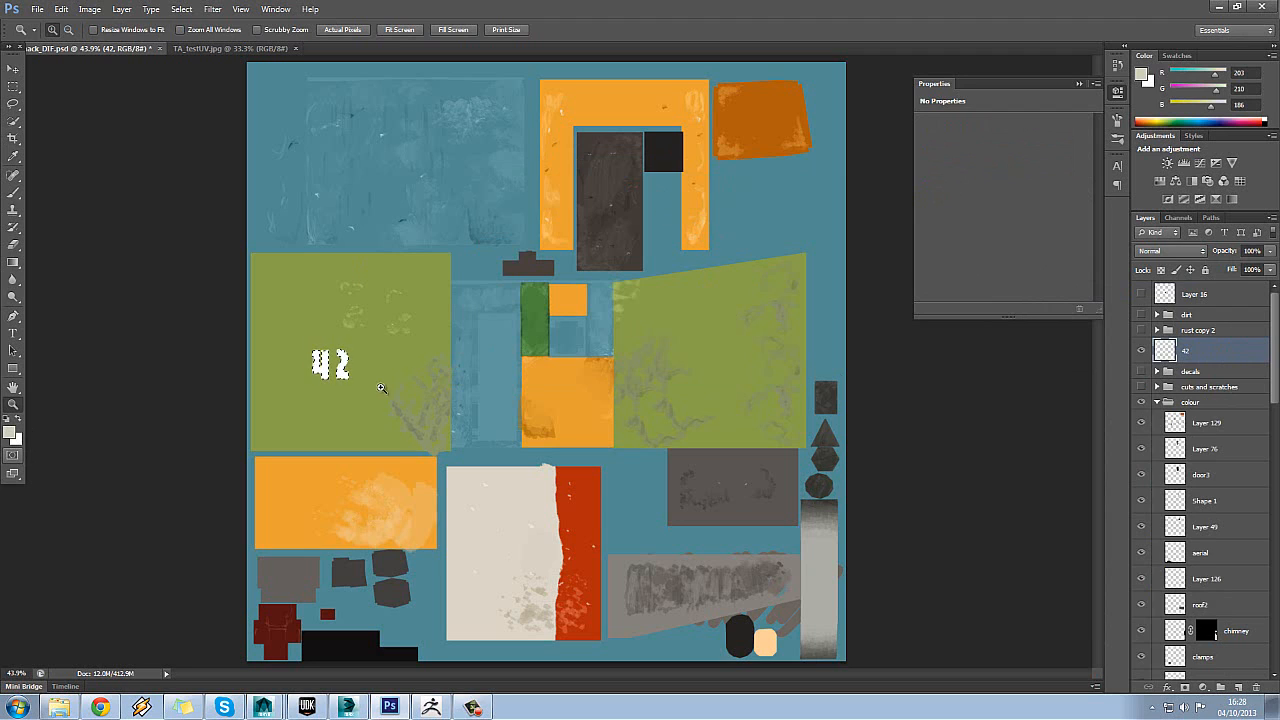
key("b")
mouse_move(327, 347)
left_mouse_down()
mouse_move(318, 366)
mouse_move(346, 383)
mouse_move(342, 345)
left_mouse_up()
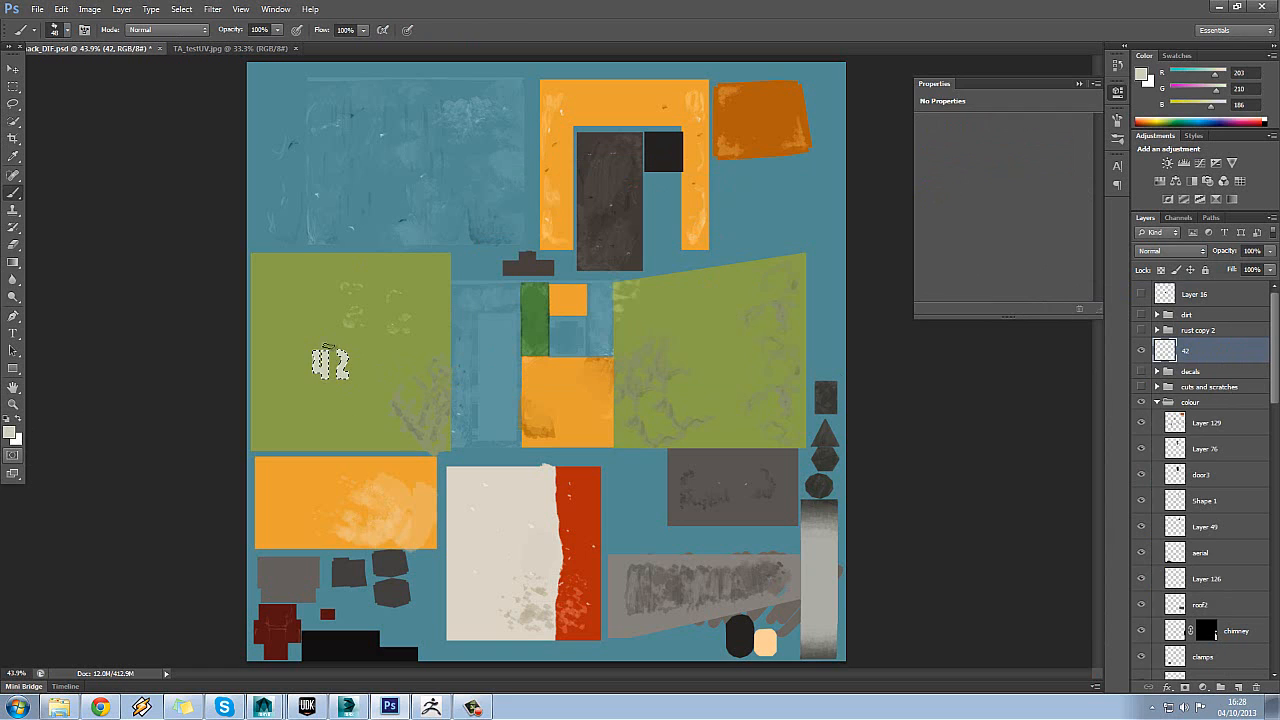
left_click(13, 87)
left_click(293, 181)
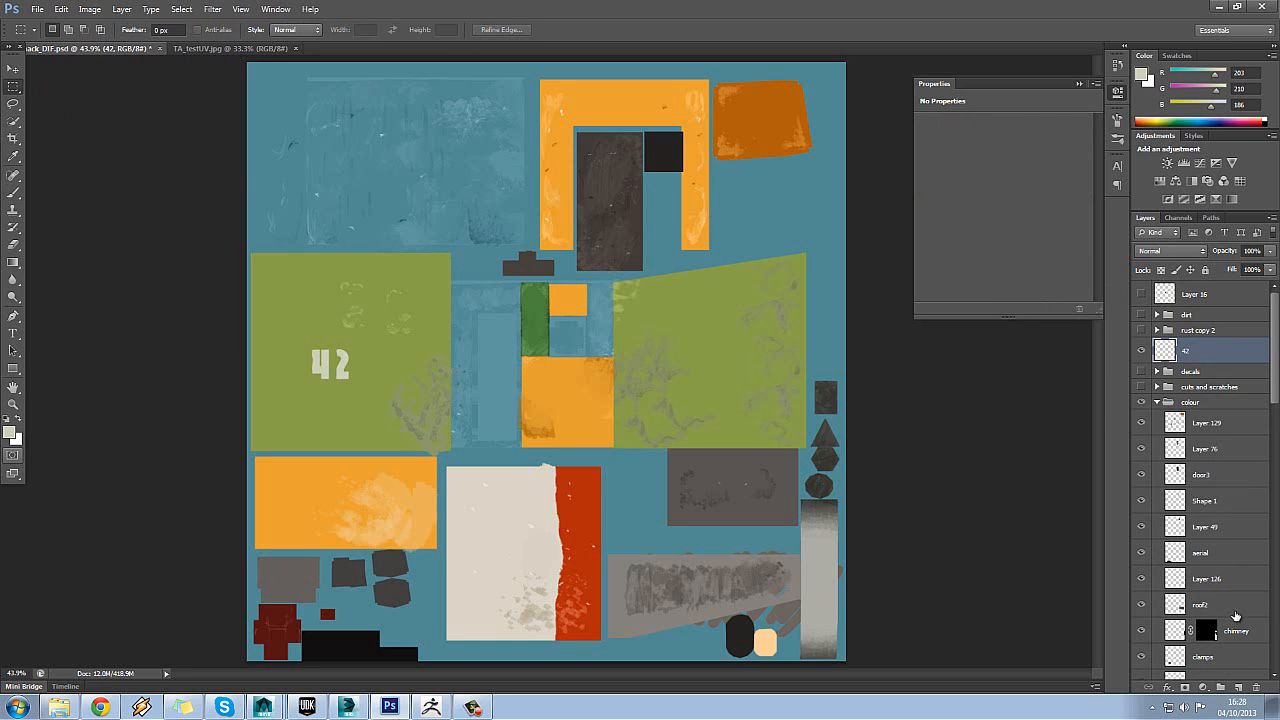
- Add a Color Balance adjustment clipped to the 42 layer, shift its midtones toward yellow, and reselect the 42 layer
left_click(1203, 688)
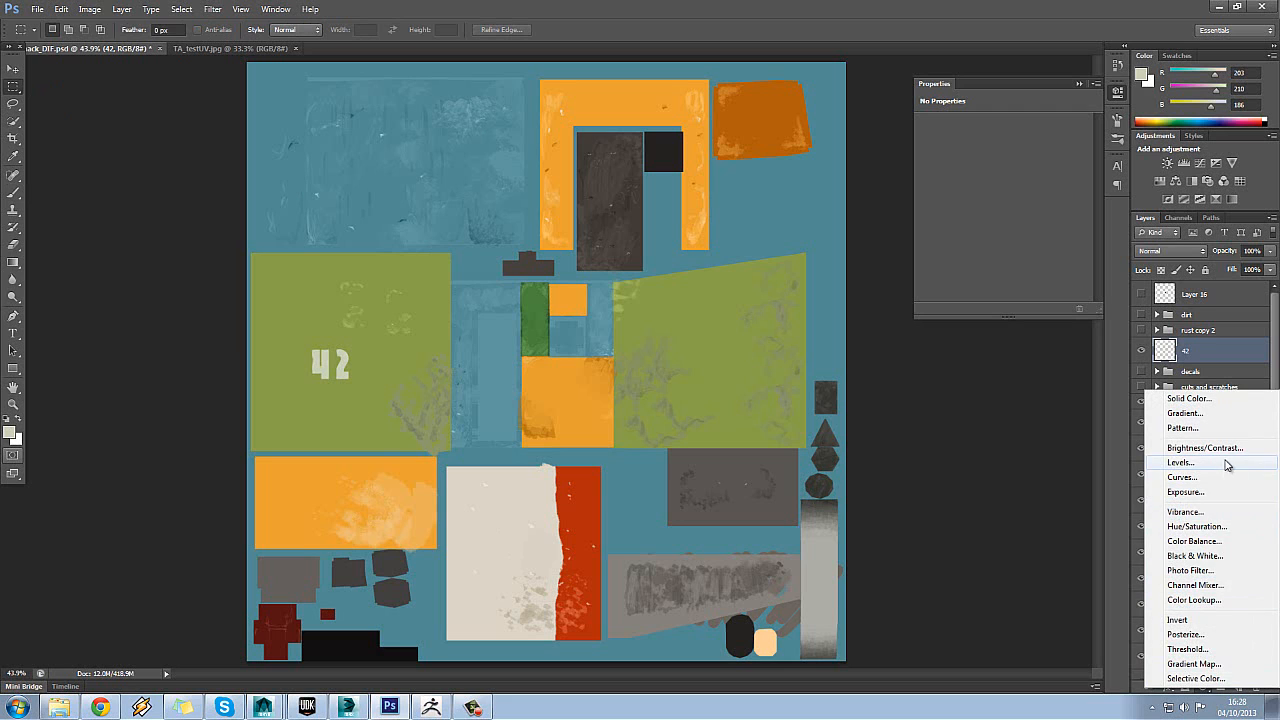
left_click(1230, 542)
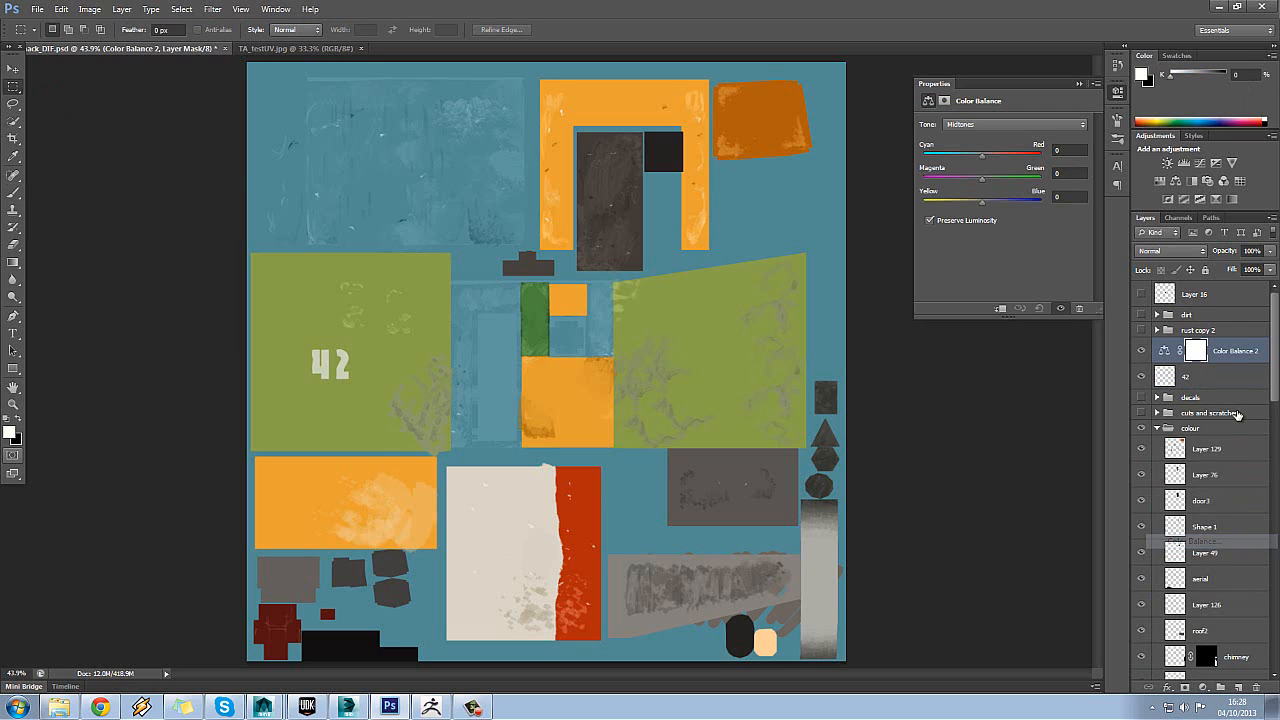
left_click(1251, 357, "alt")
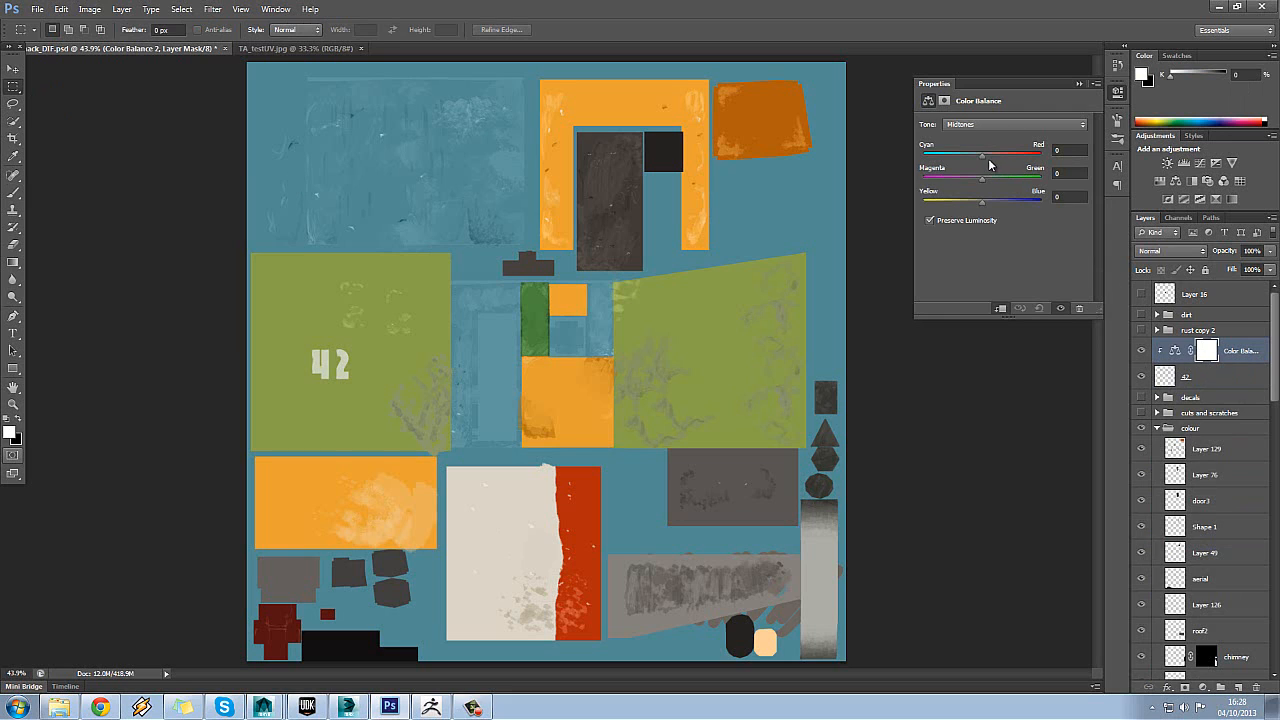
left_click_drag(984, 156, 961, 209)
left_click(1195, 384)
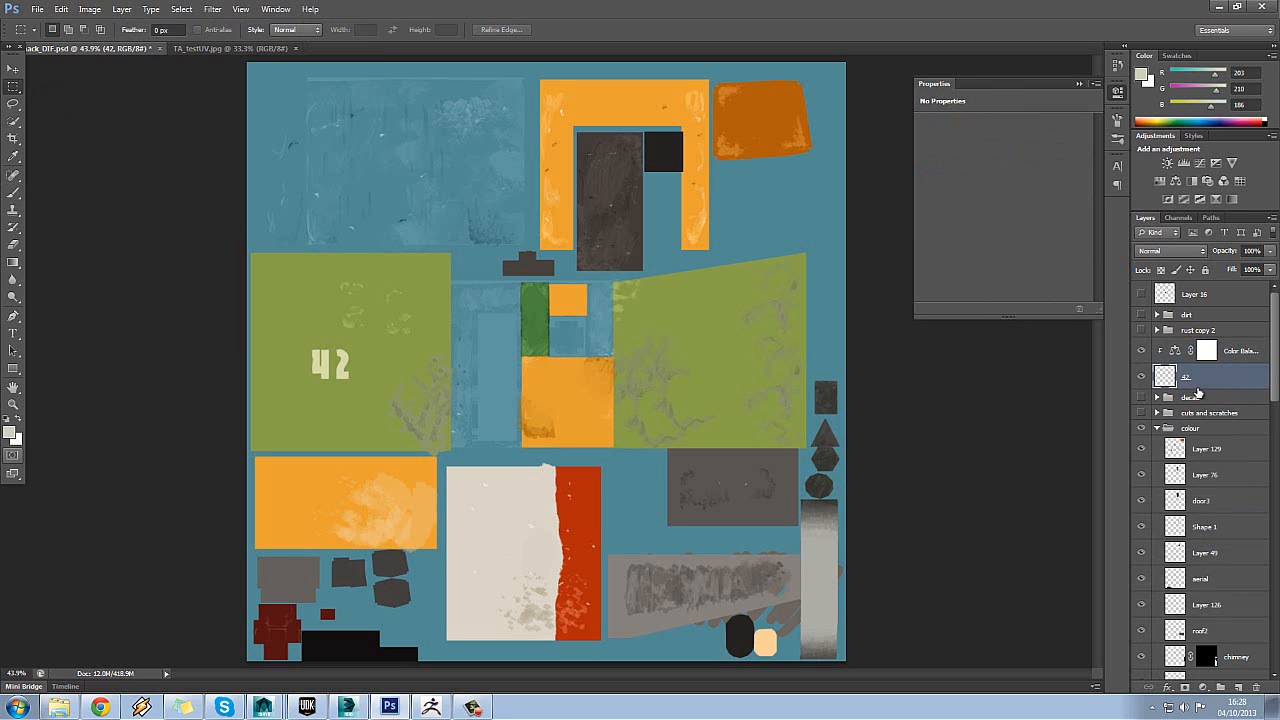
left_click(14, 405)
left_click(412, 311)
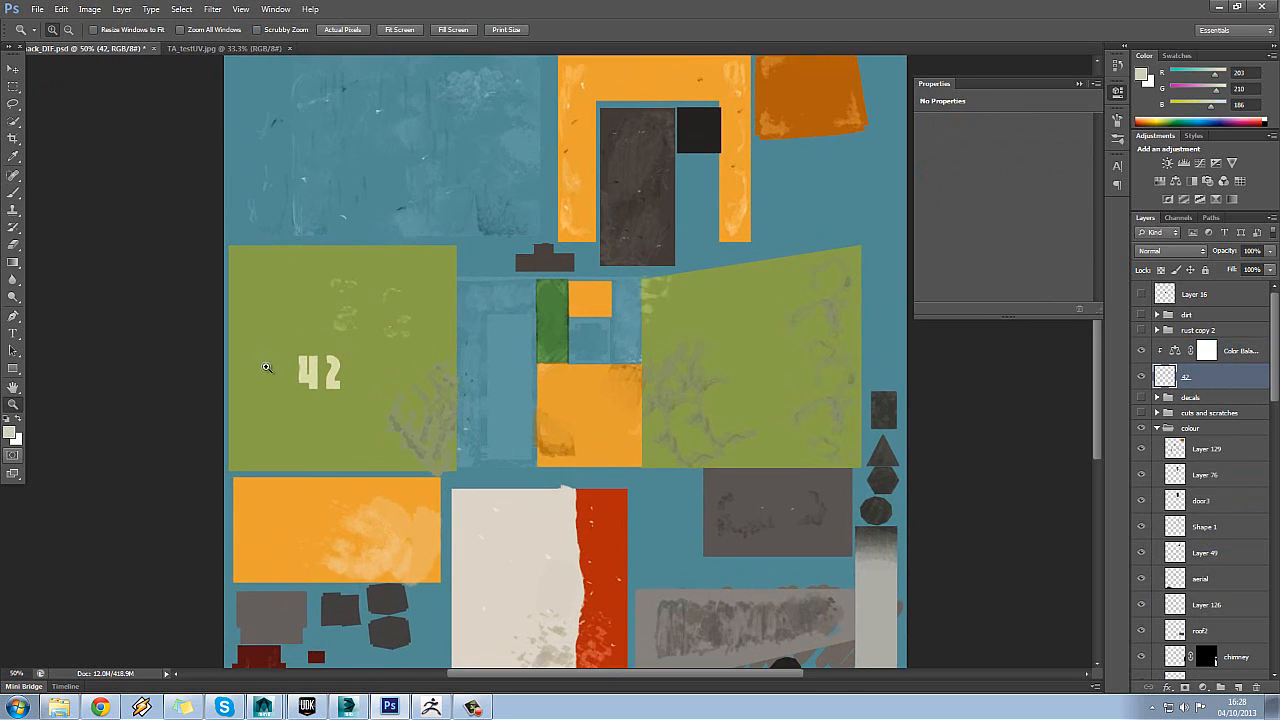
left_click_drag(282, 372, 268, 378)
right_click(398, 322)
left_click(403, 332)
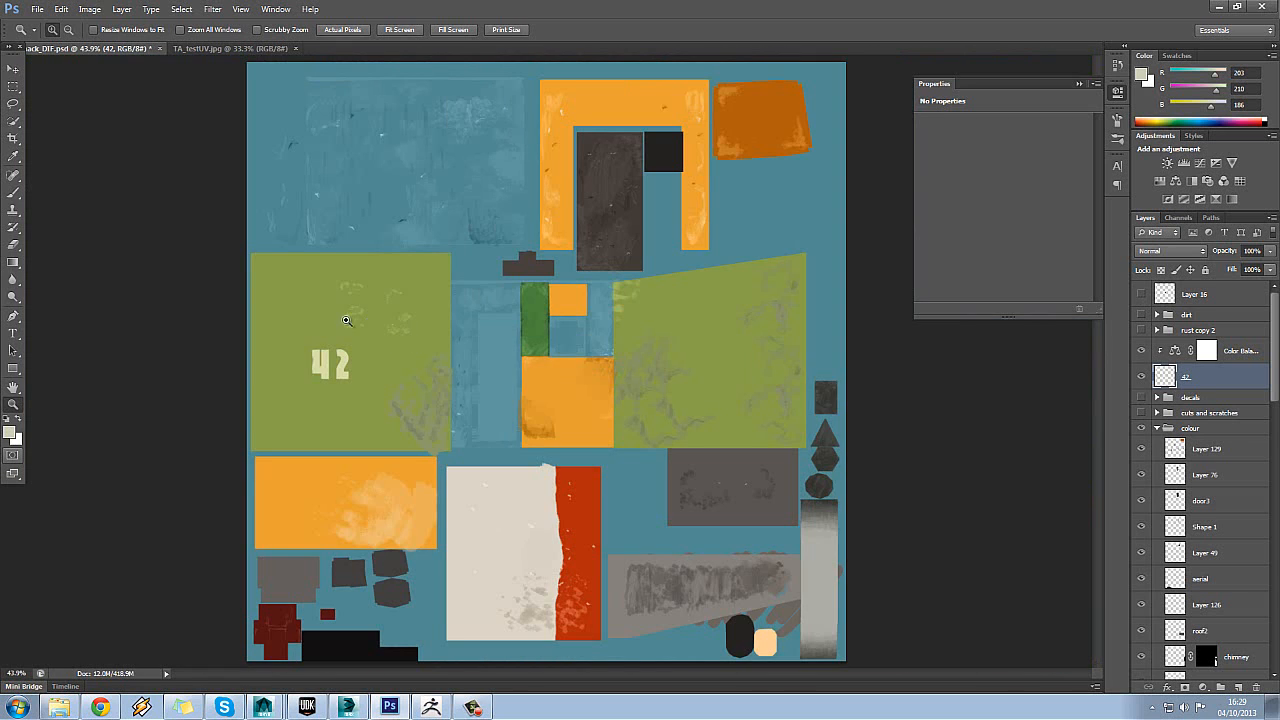
left_click_drag(348, 318, 266, 405)
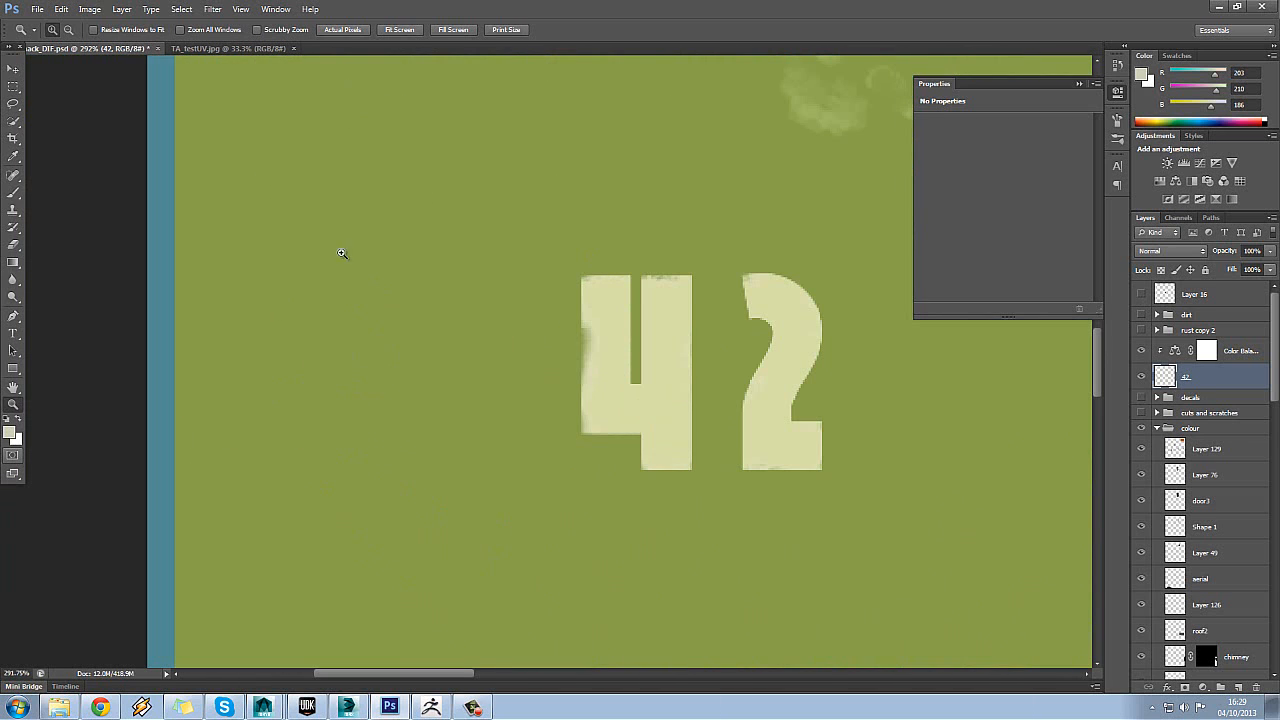
left_click(14, 192)
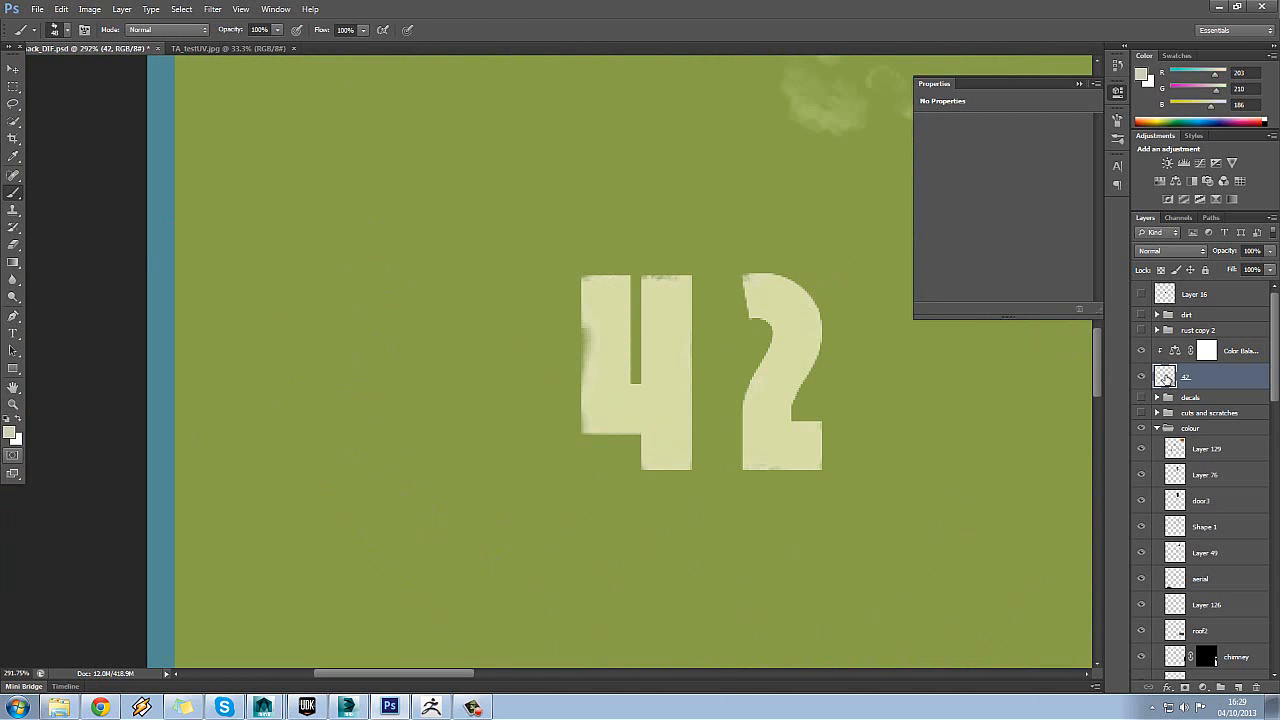
mouse_move(849, 366)
left_mouse_down()
mouse_move(837, 366)
mouse_move(850, 365)
left_mouse_up()
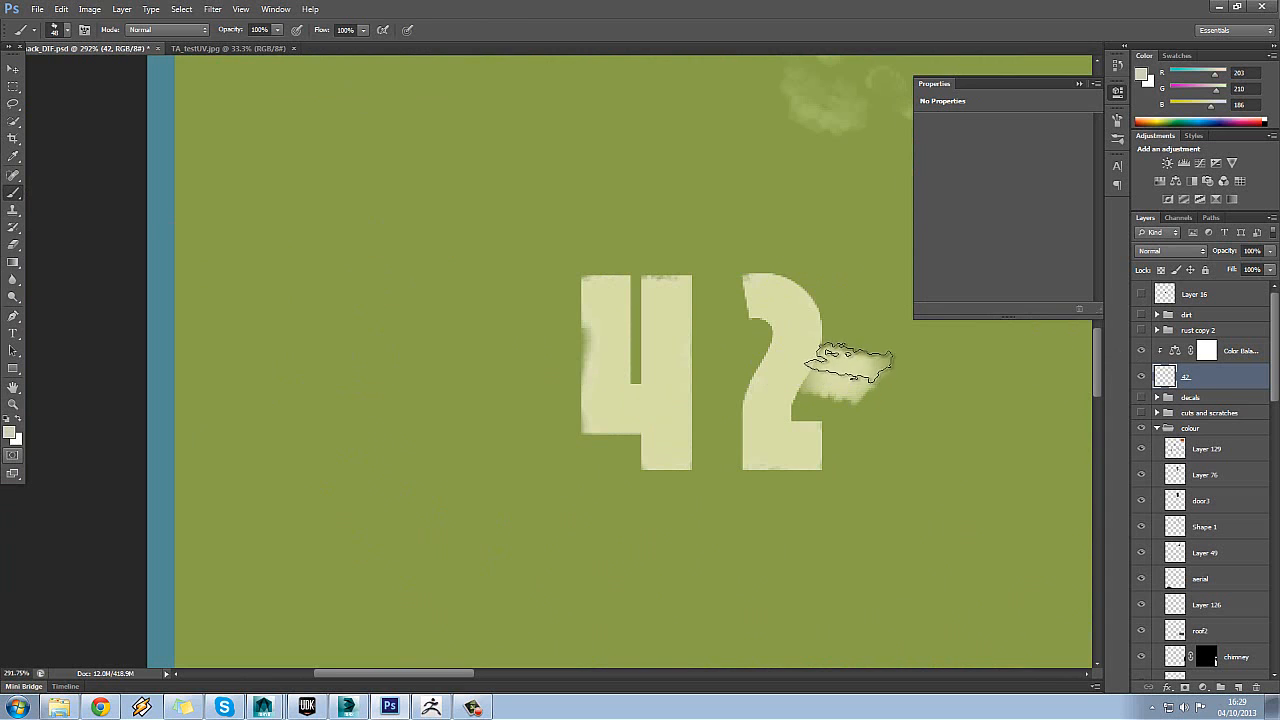
key("ctrl+z")
- Erase worn patches along the outer edge of the 2 and the lower edges of both digits, reducing the Eraser to 30 px
left_click(14, 244)
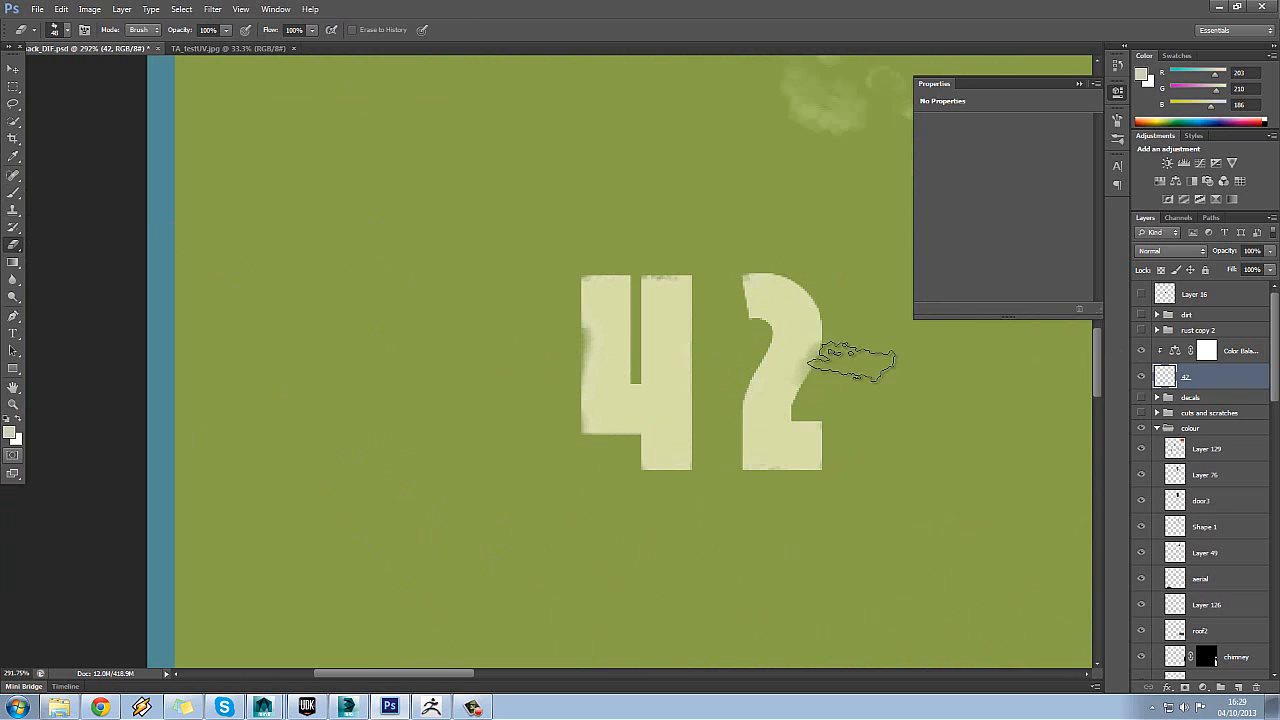
mouse_move(852, 362)
left_mouse_down()
mouse_move(851, 297)
mouse_move(838, 287)
left_mouse_up()
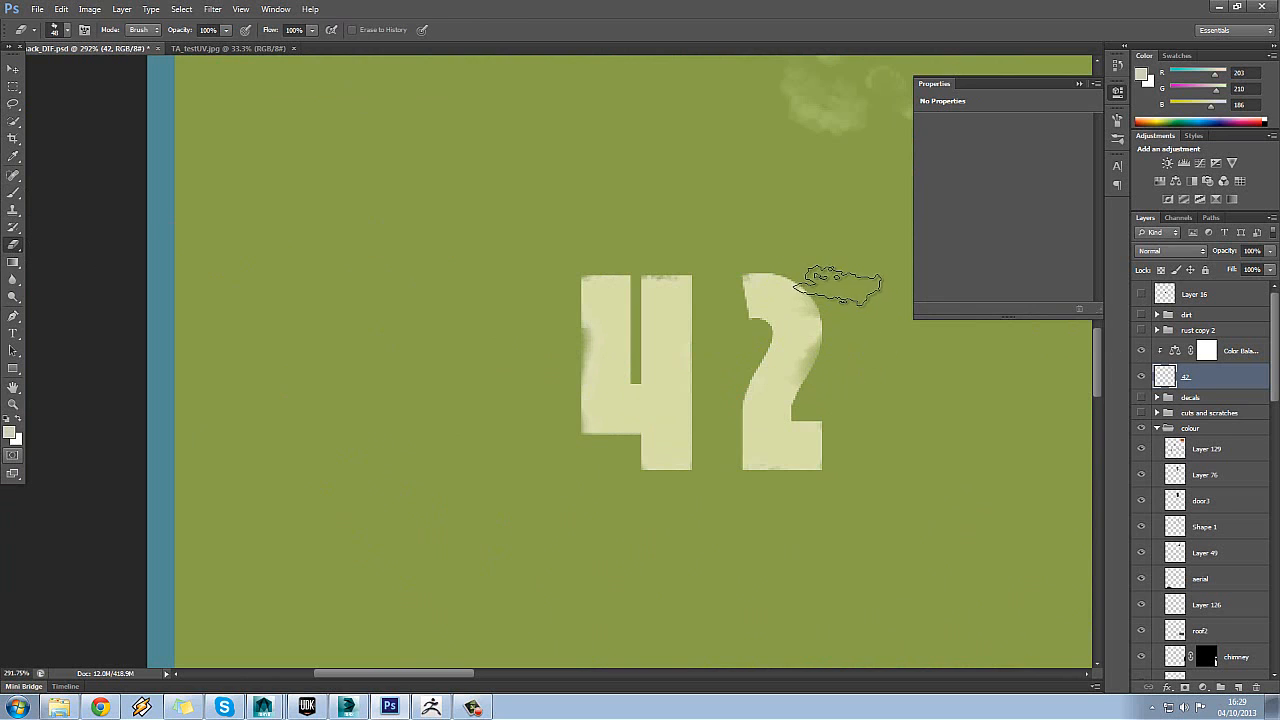
key("bracketleft")
key("bracketleft")
key("bracketleft")
key("bracketleft")
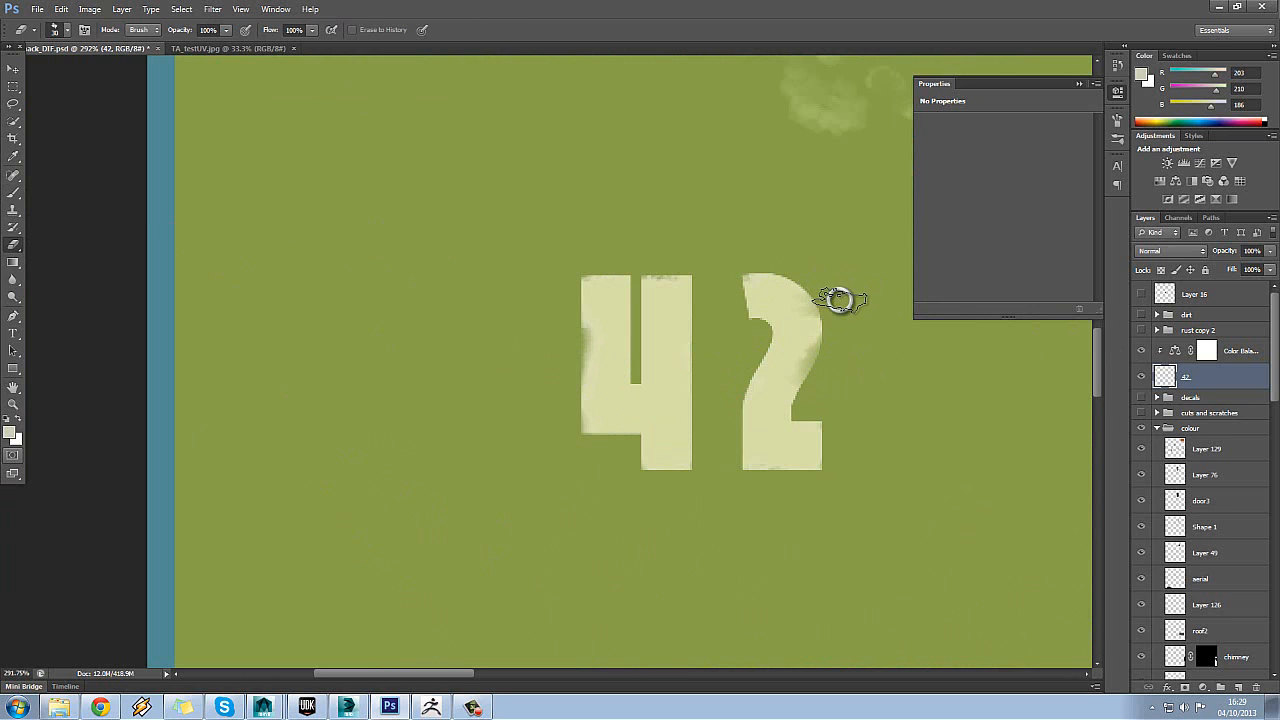
right_click(840, 300)
left_click(835, 302)
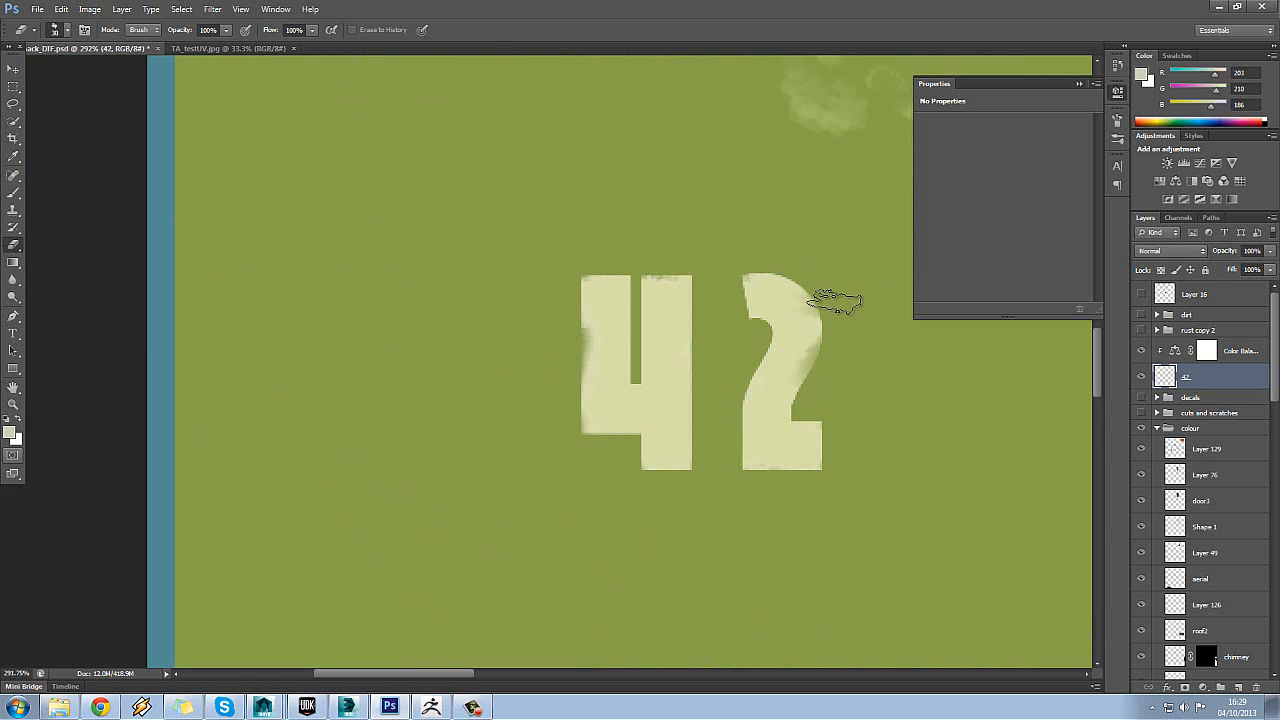
mouse_move(837, 299)
left_mouse_down()
mouse_move(827, 266)
mouse_move(777, 277)
left_mouse_up()
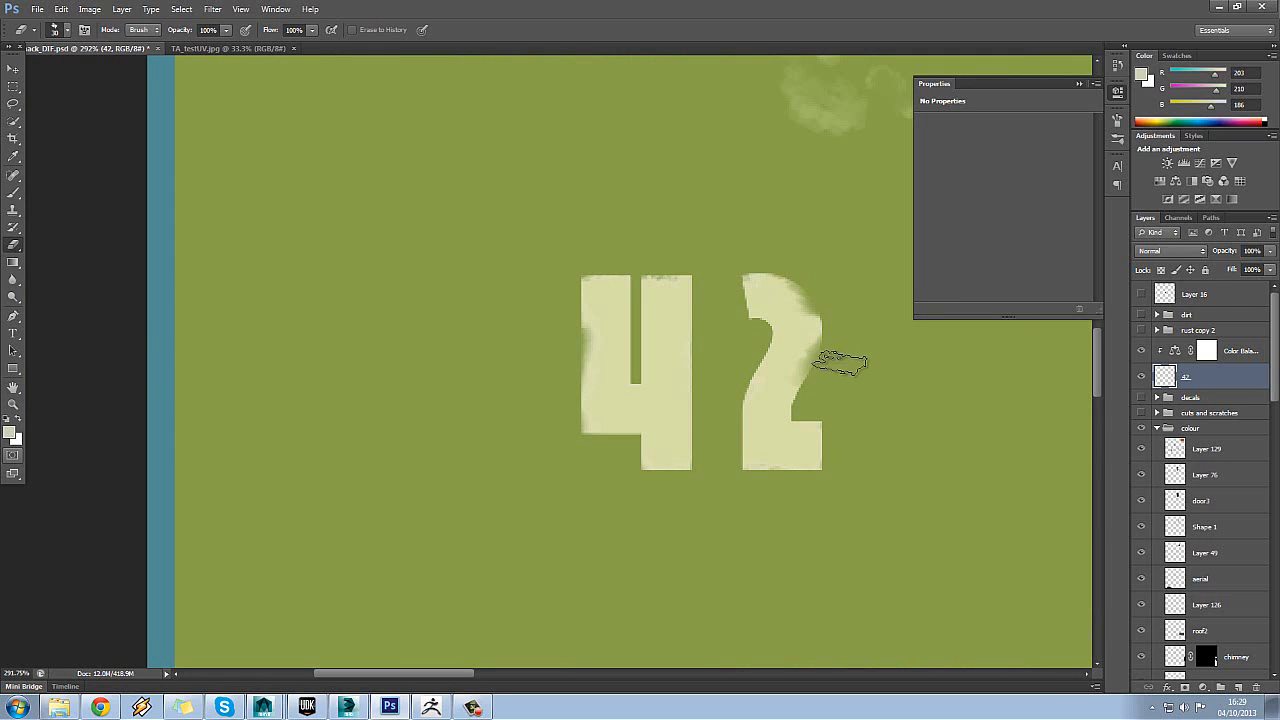
mouse_move(840, 363)
left_mouse_down()
mouse_move(832, 378)
mouse_move(845, 345)
mouse_move(836, 366)
left_mouse_up()
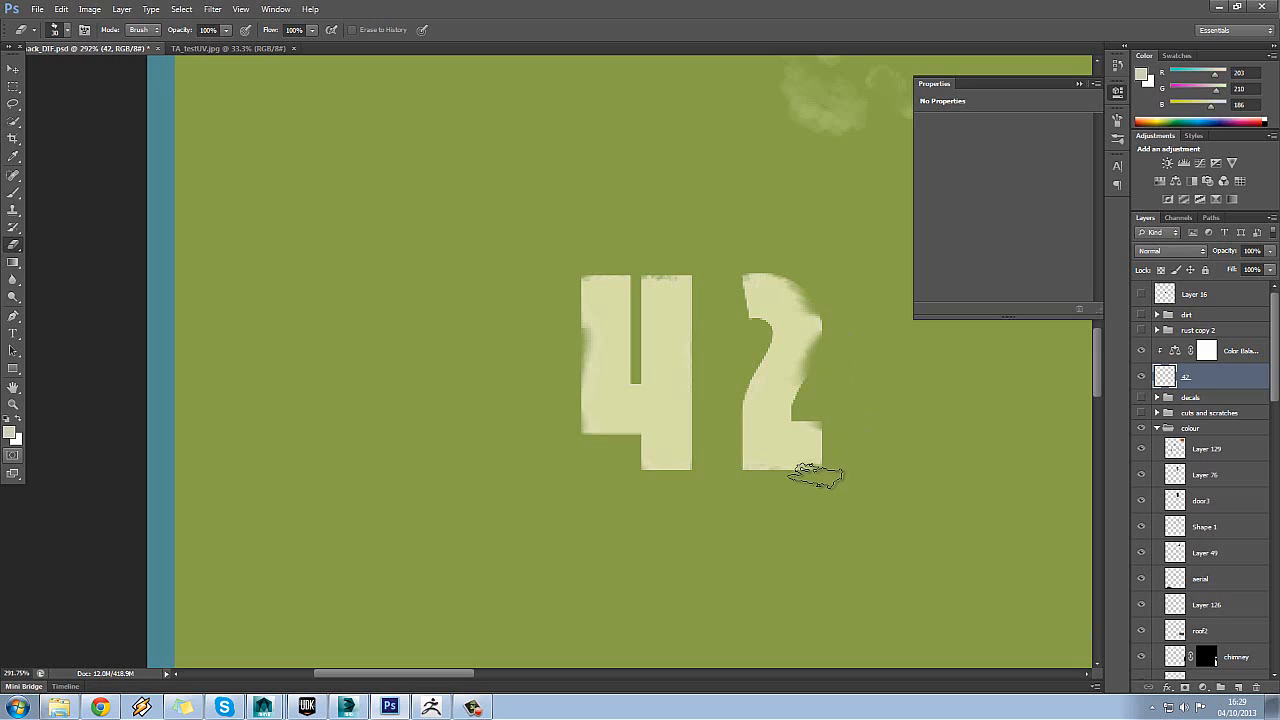
mouse_move(815, 477)
left_mouse_down()
mouse_move(643, 480)
mouse_move(584, 440)
left_mouse_up()
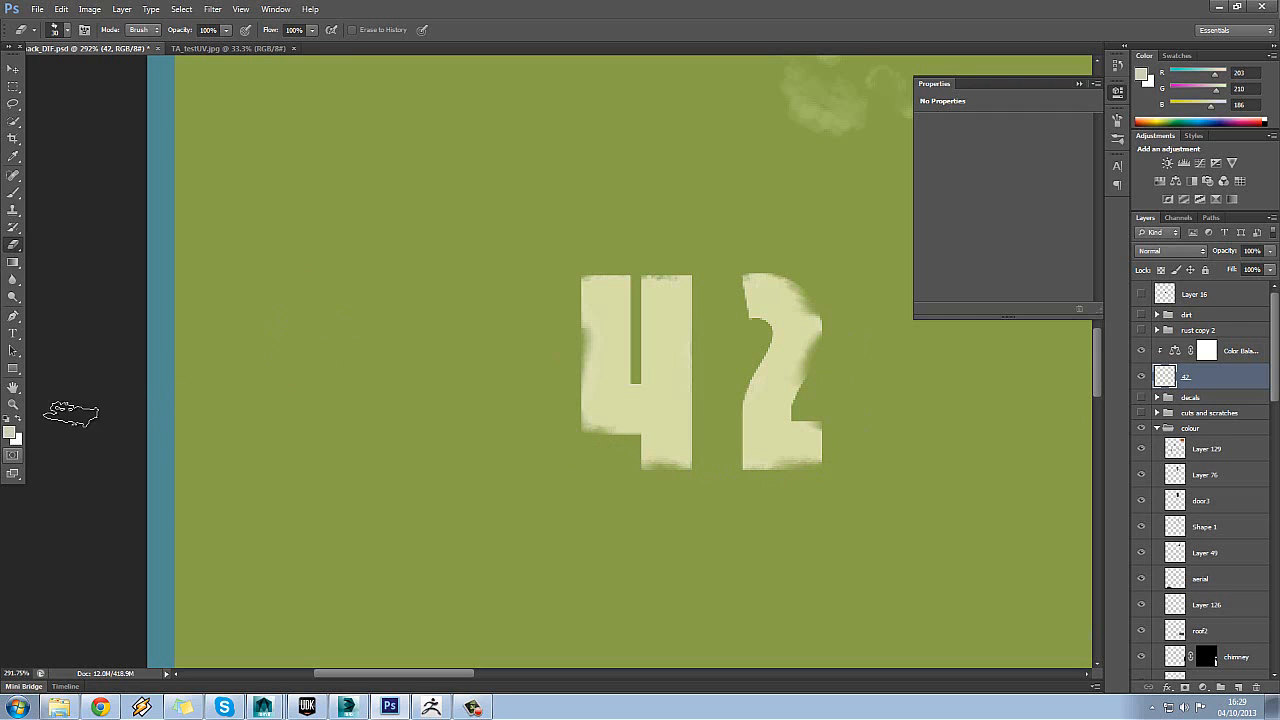
- Fit the whole texture in view, hide the 42 layer and show the decals group
left_click(13, 405)
right_click(365, 329)
left_click(377, 341)
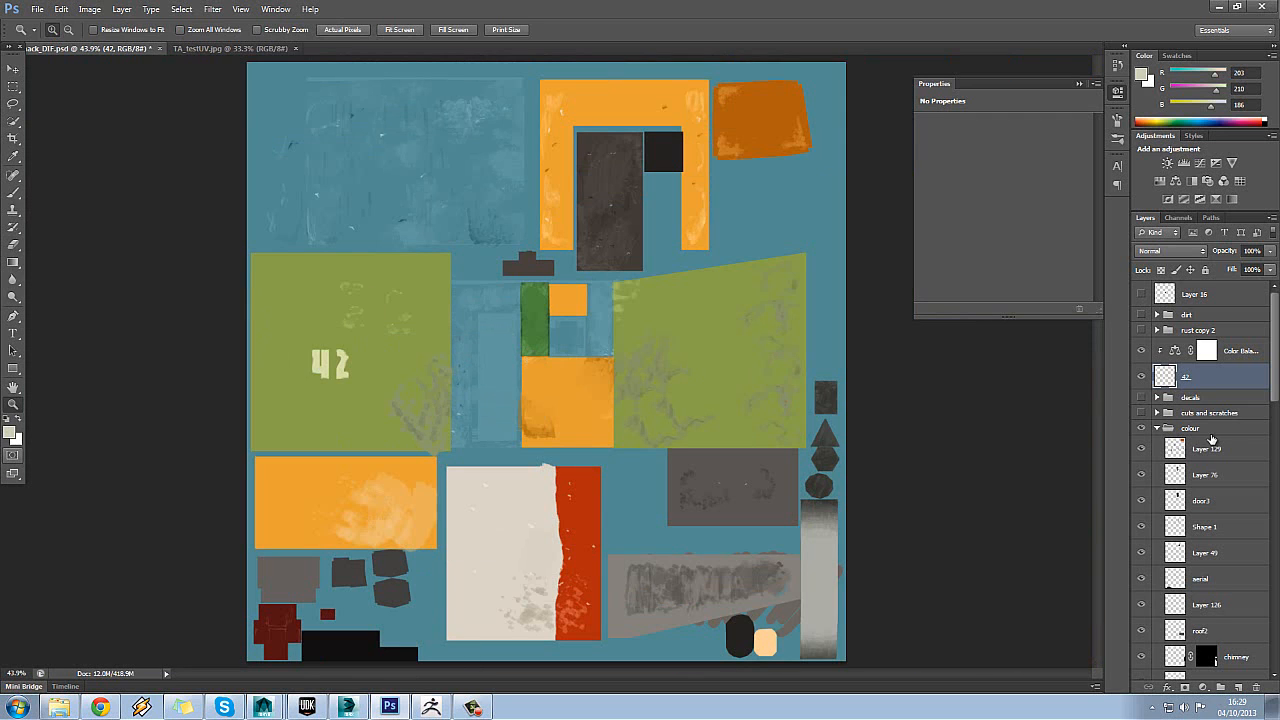
left_click(1141, 376)
left_click(1142, 397)
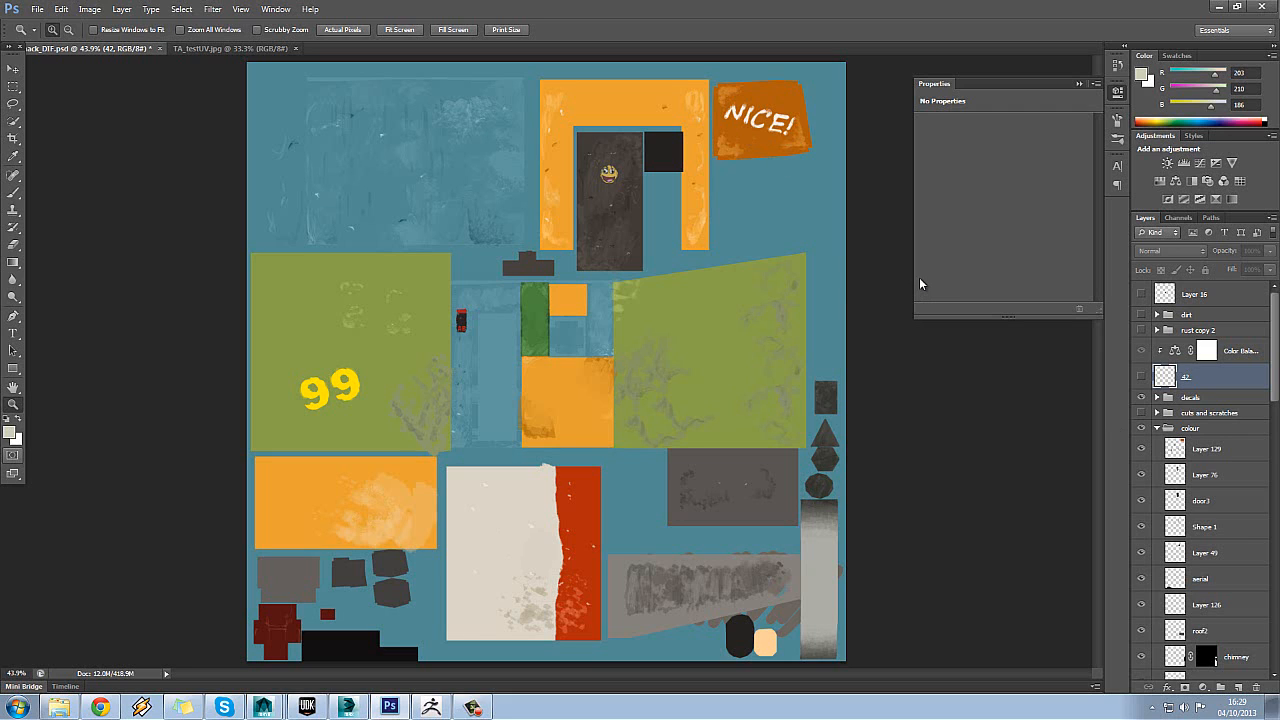
- Preview the cuts and scratches group, select it and hide it again
left_click(1141, 412)
left_click(1180, 416)
left_click(1141, 414)
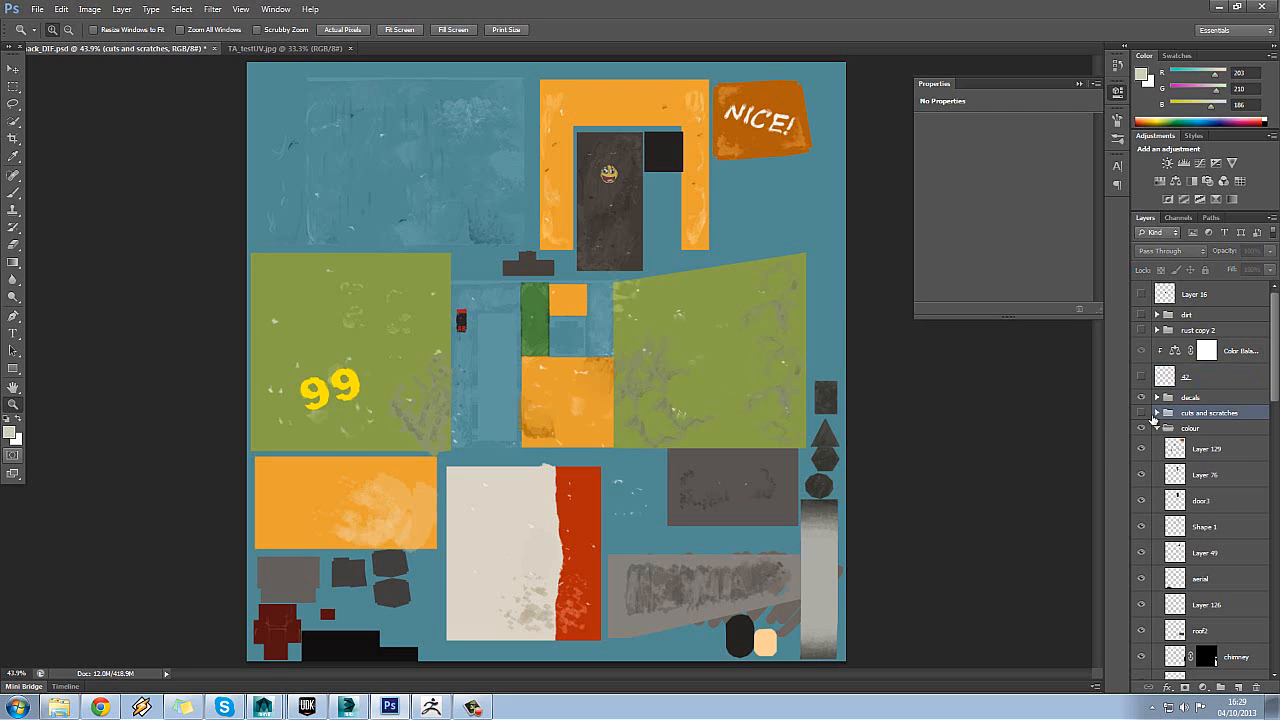
- Add a new layer above the cuts and scratches group and set the foreground to a light green, RGB 203, 221, 155
left_click(1238, 688)
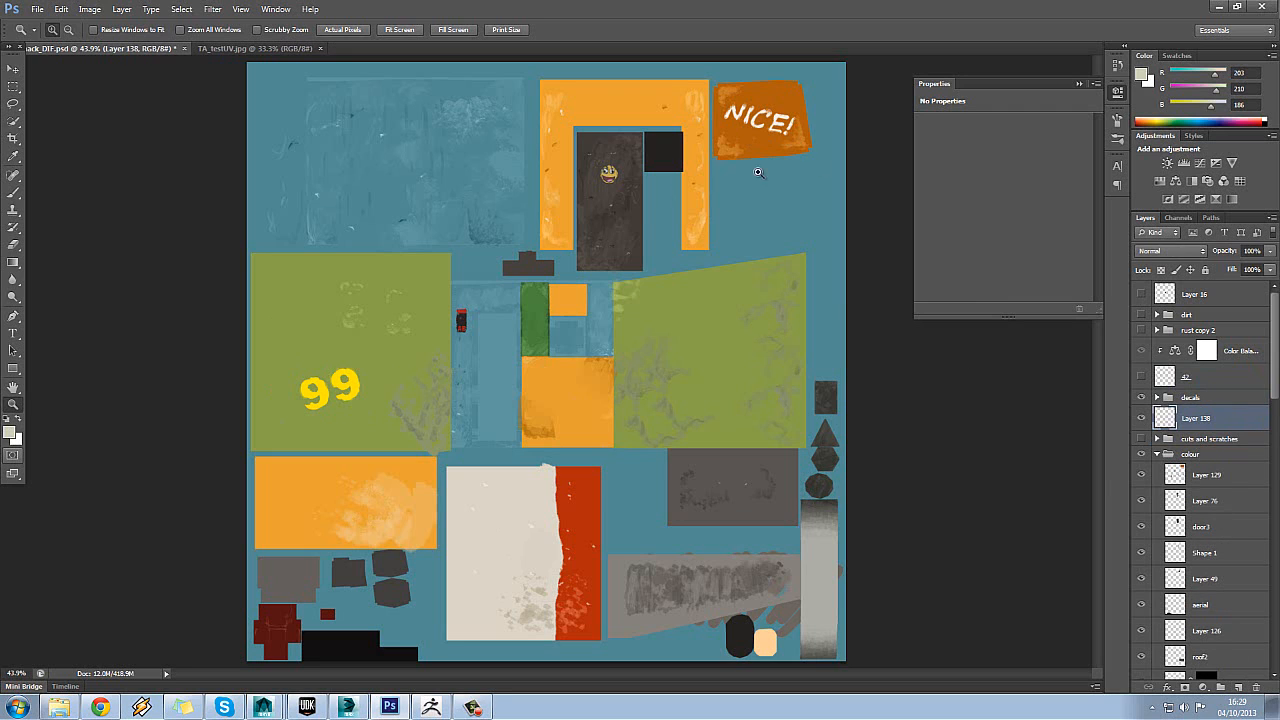
left_click(13, 192)
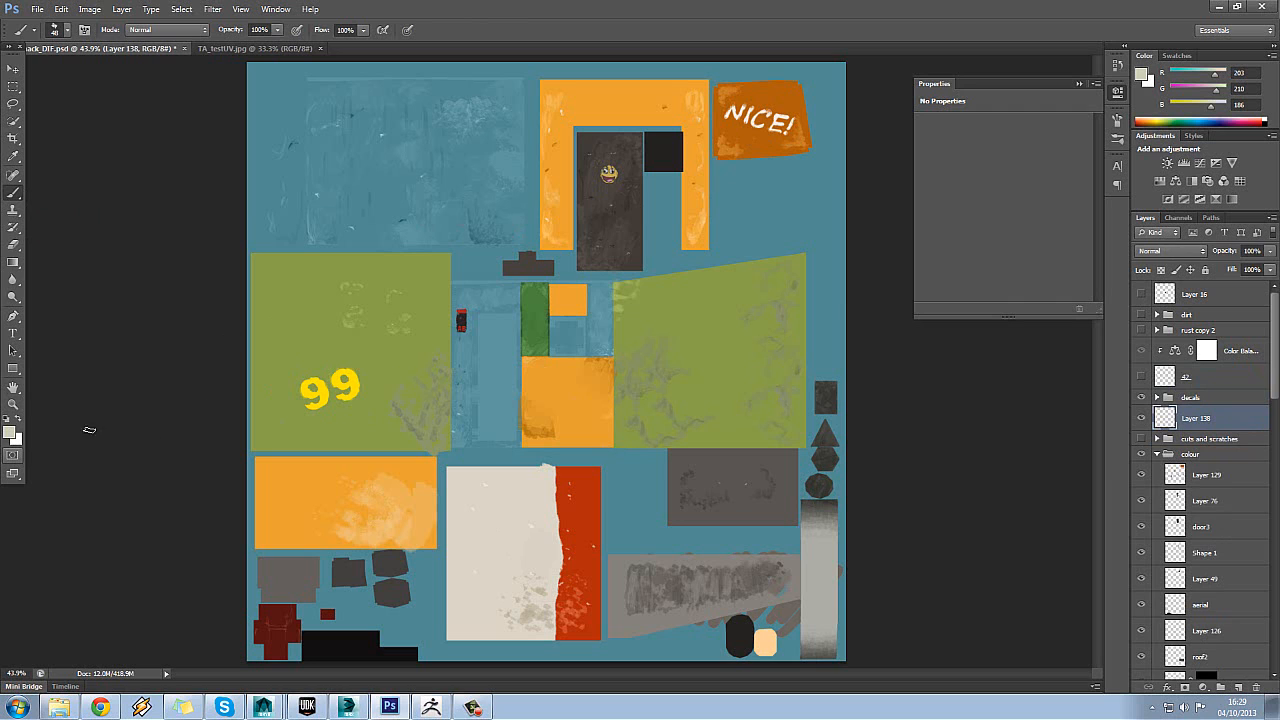
left_click(323, 314, "alt")
left_click(10, 432)
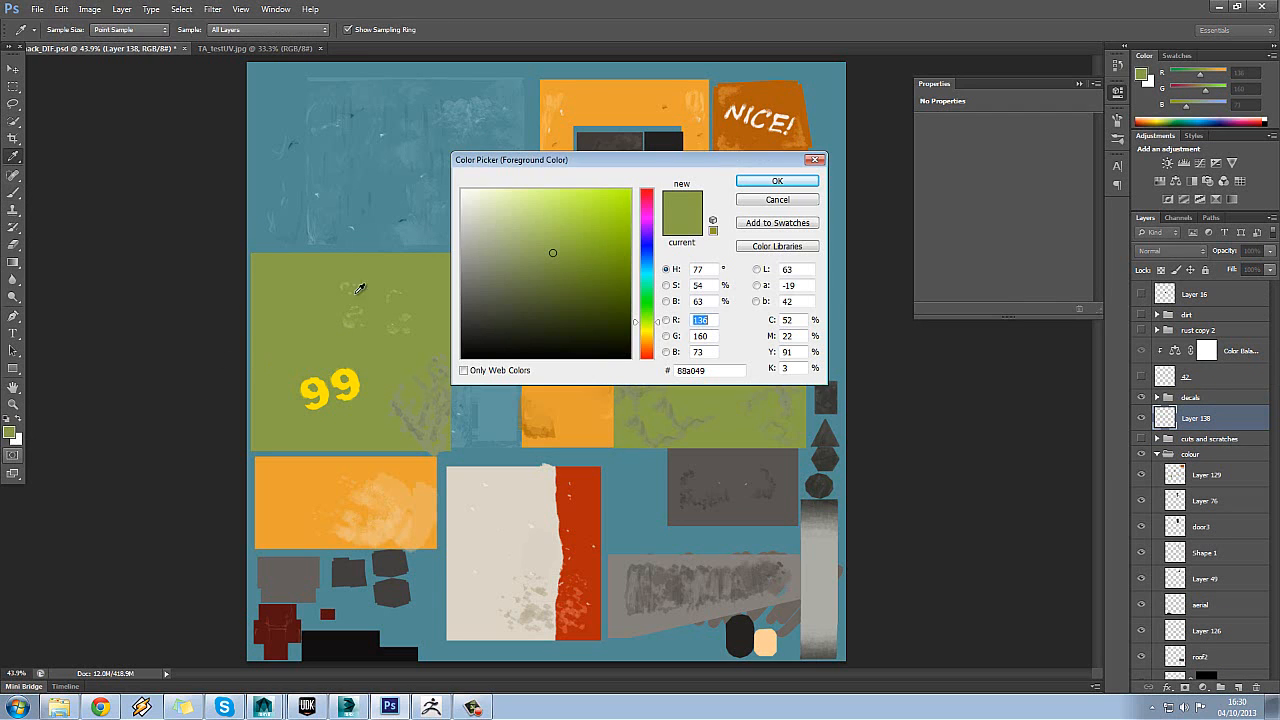
left_click(514, 212)
left_click(766, 181)
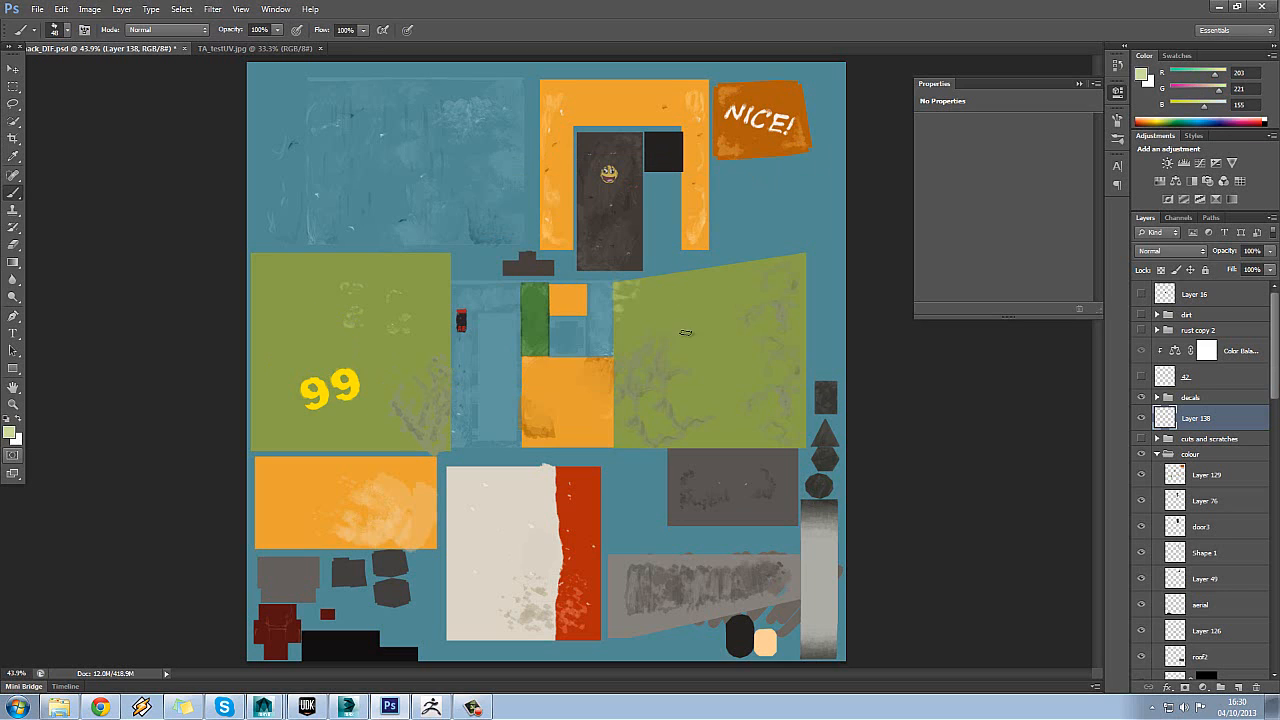
- Brush small light green chips onto the large angled green wall section and switch to the Eraser to refine them
left_click(721, 333)
left_click(707, 373)
left_click(674, 333)
key("e")
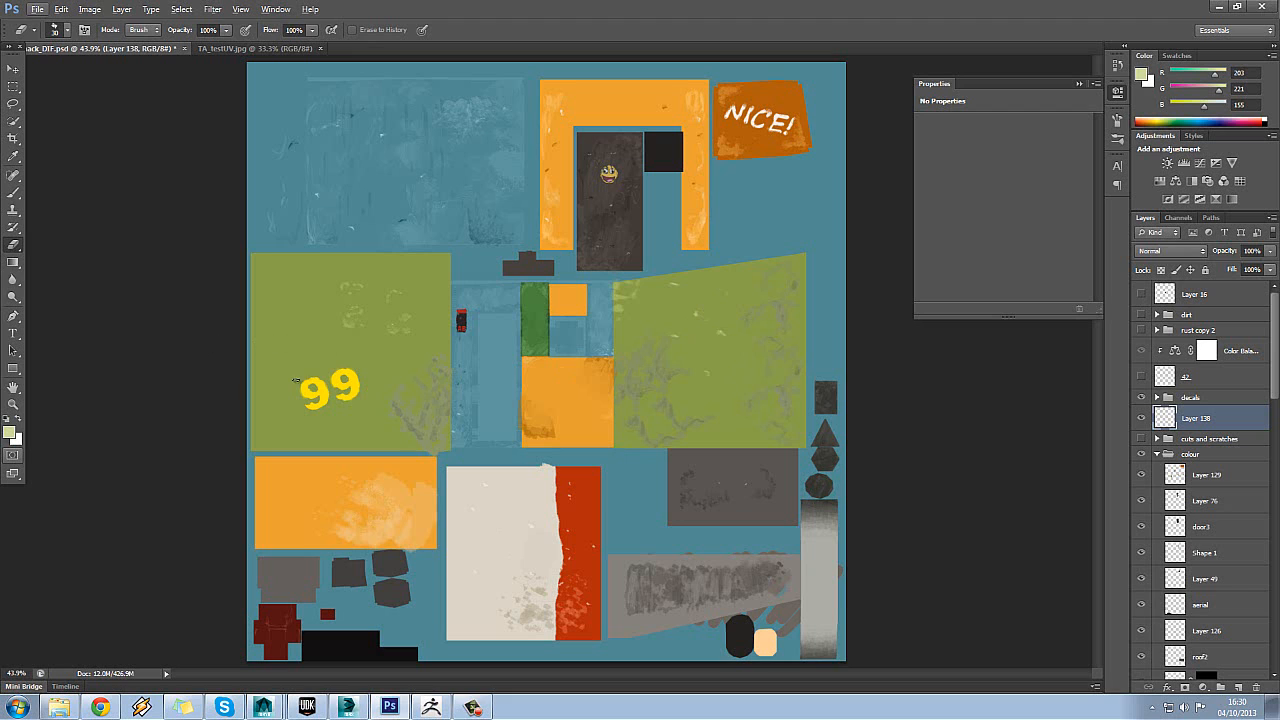
- Sample the orange panel with the Brush and darken the foreground colour to RGB 171, 116, 30
key("b")
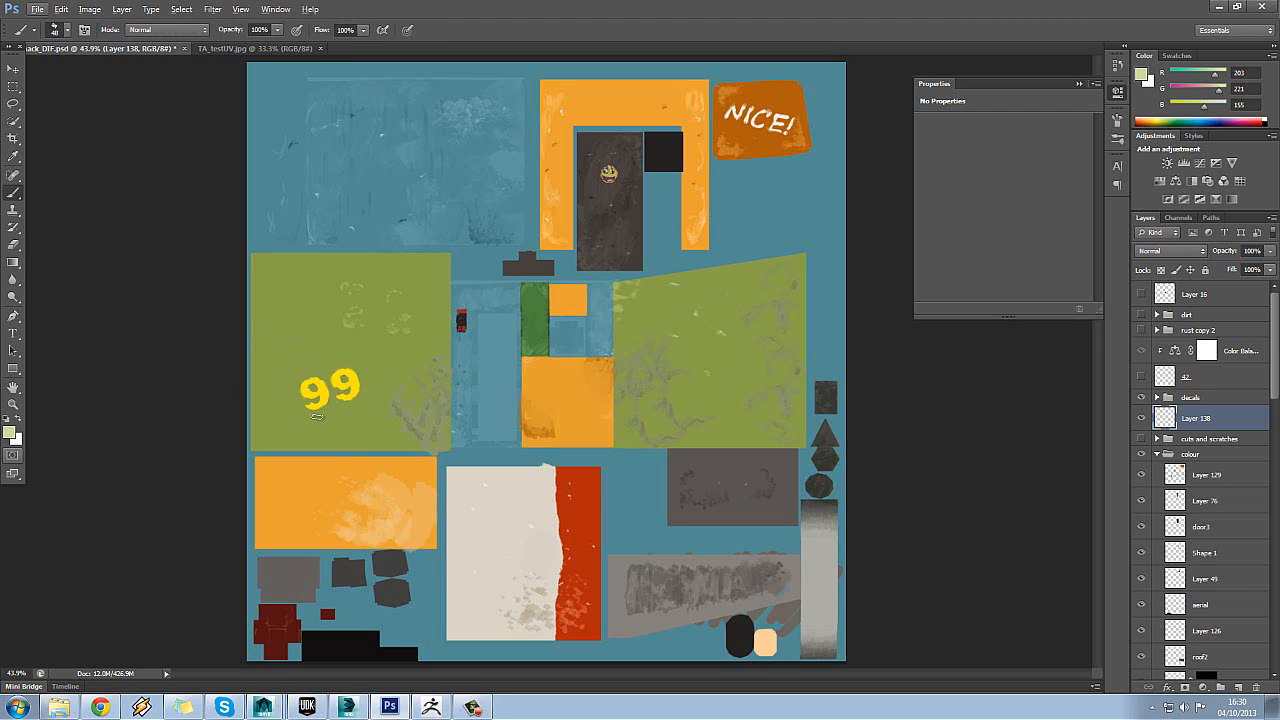
left_click(336, 470, "alt")
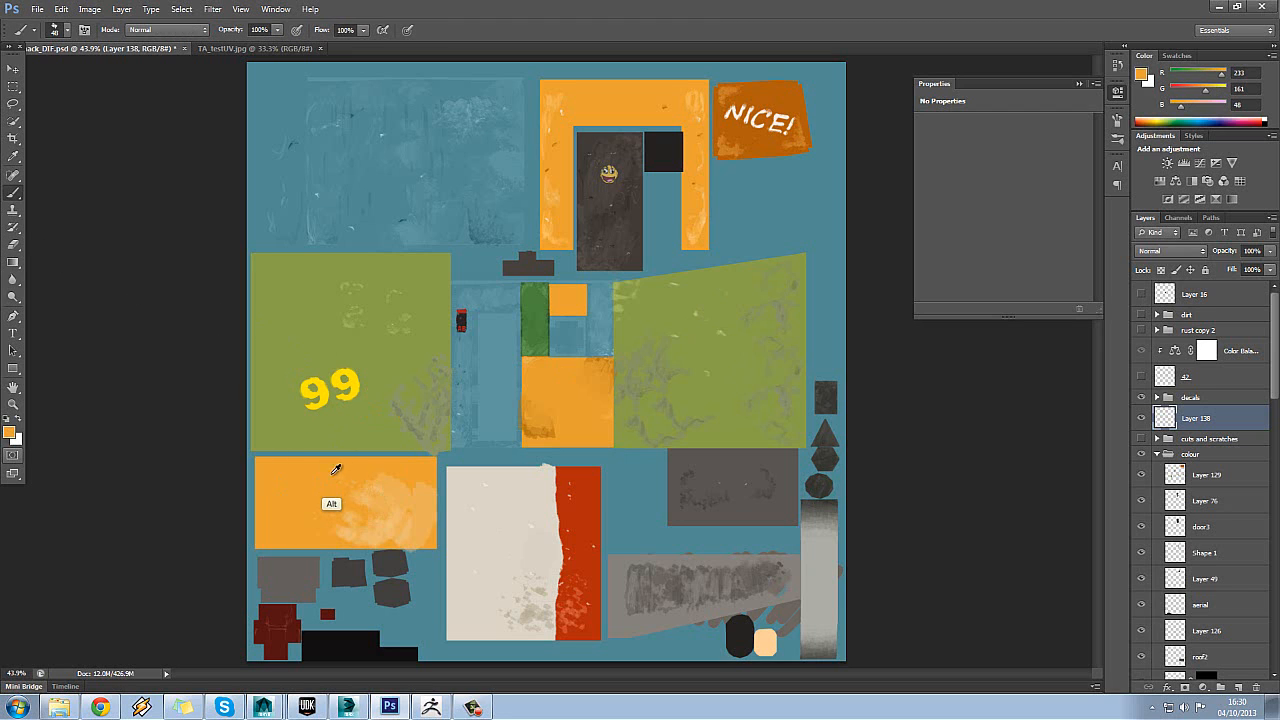
left_click(10, 432)
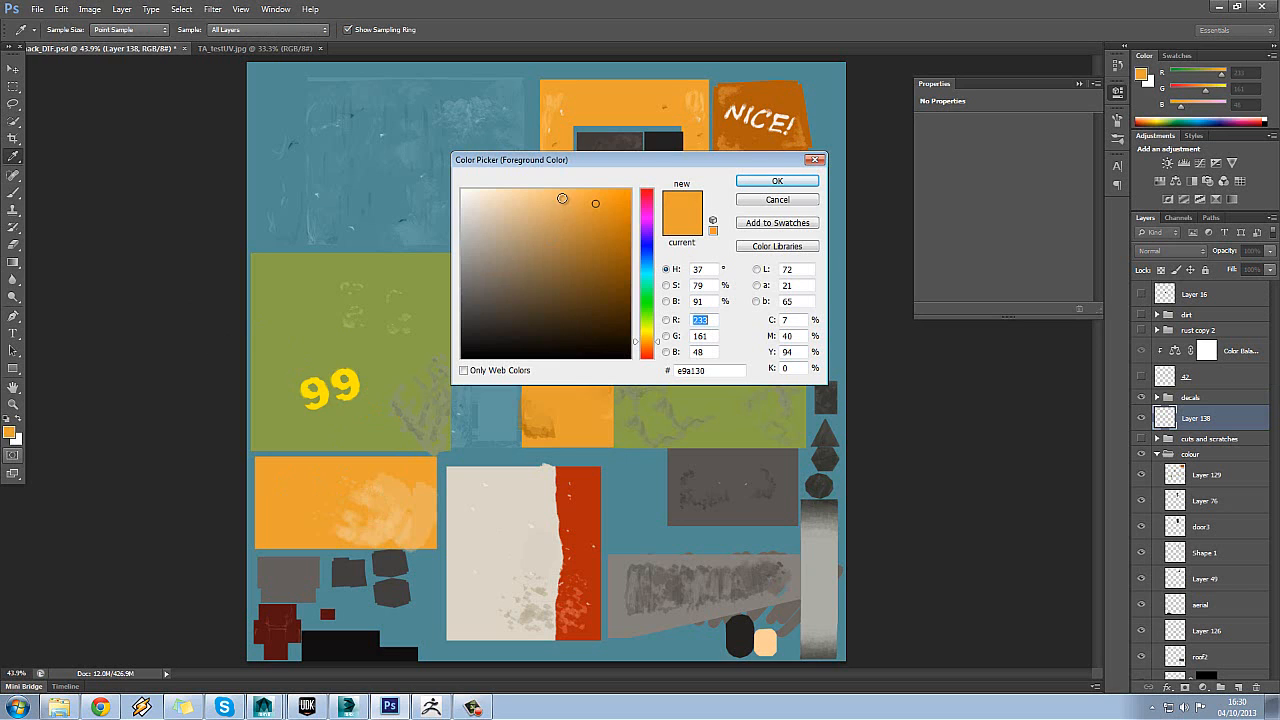
left_click(556, 195)
left_click(602, 239)
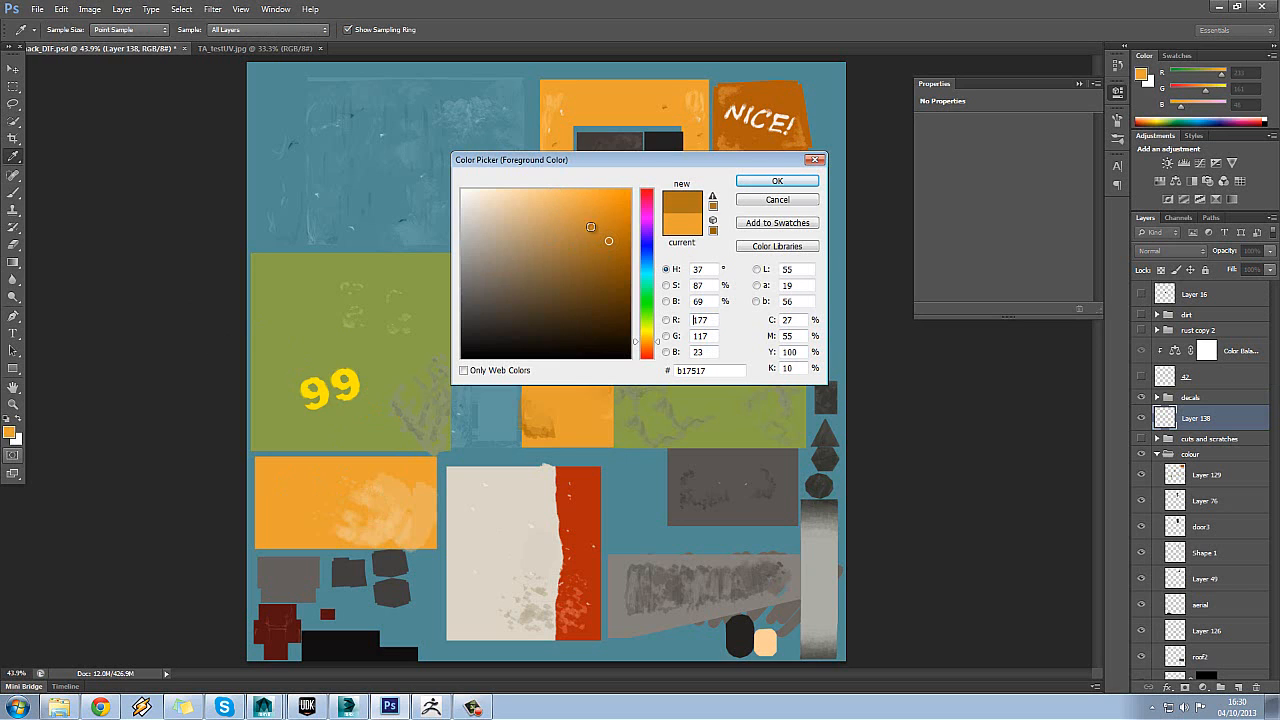
left_click_drag(560, 195, 600, 245)
left_click(756, 182)
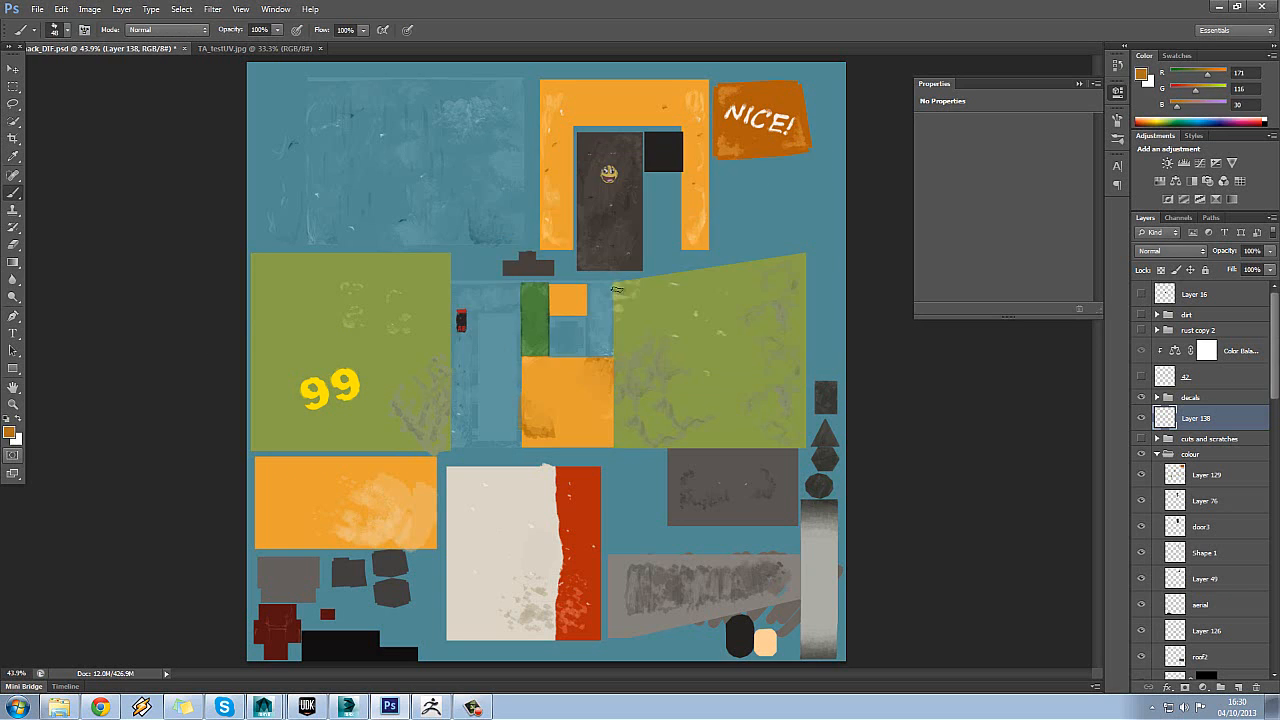
- Dab small dark orange chips across the lower orange panel and thin them out with the 30 px Eraser
left_click(331, 474)
left_click(316, 499)
left_click(289, 501)
left_click(287, 524)
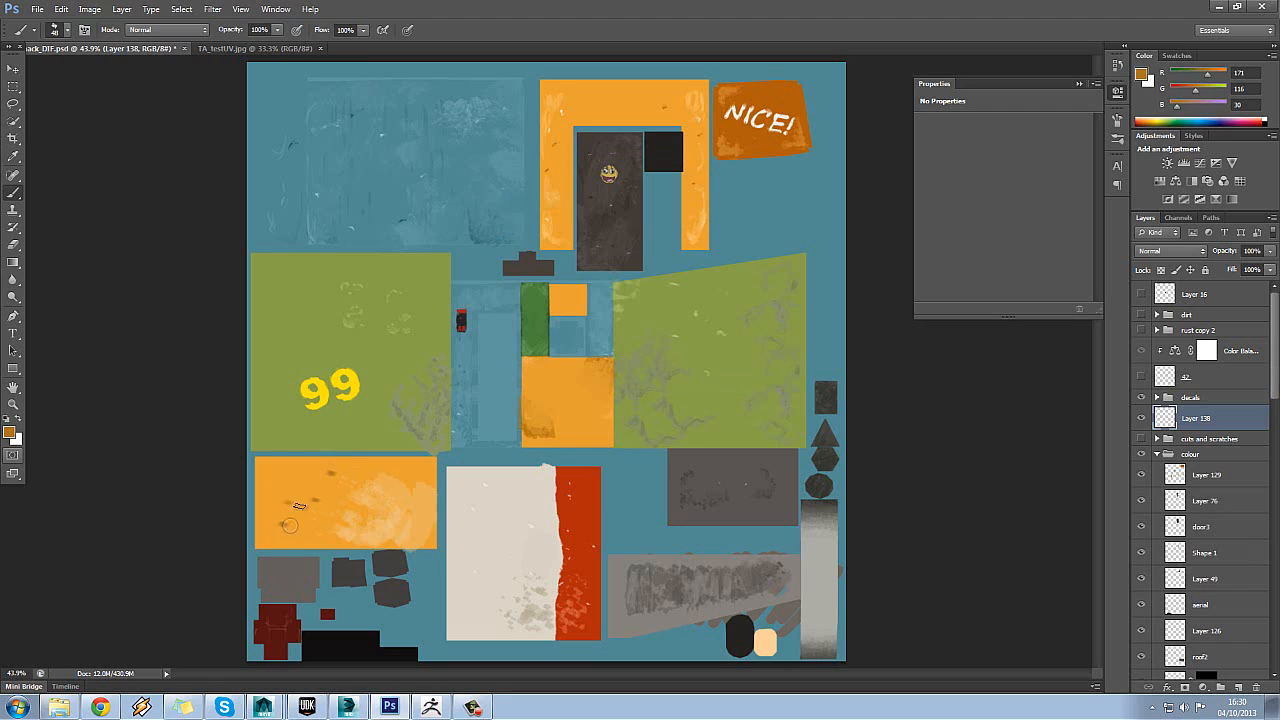
left_click(270, 474)
key("e")
right_click(264, 475)
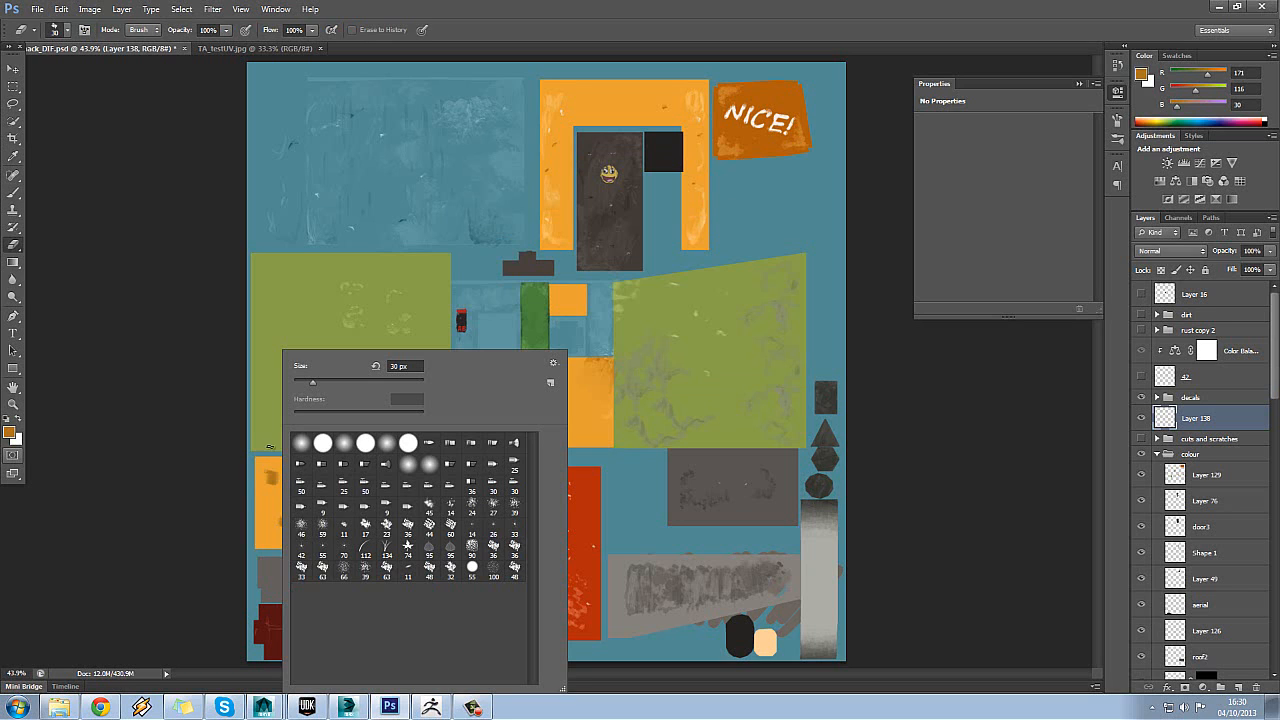
left_click(274, 482)
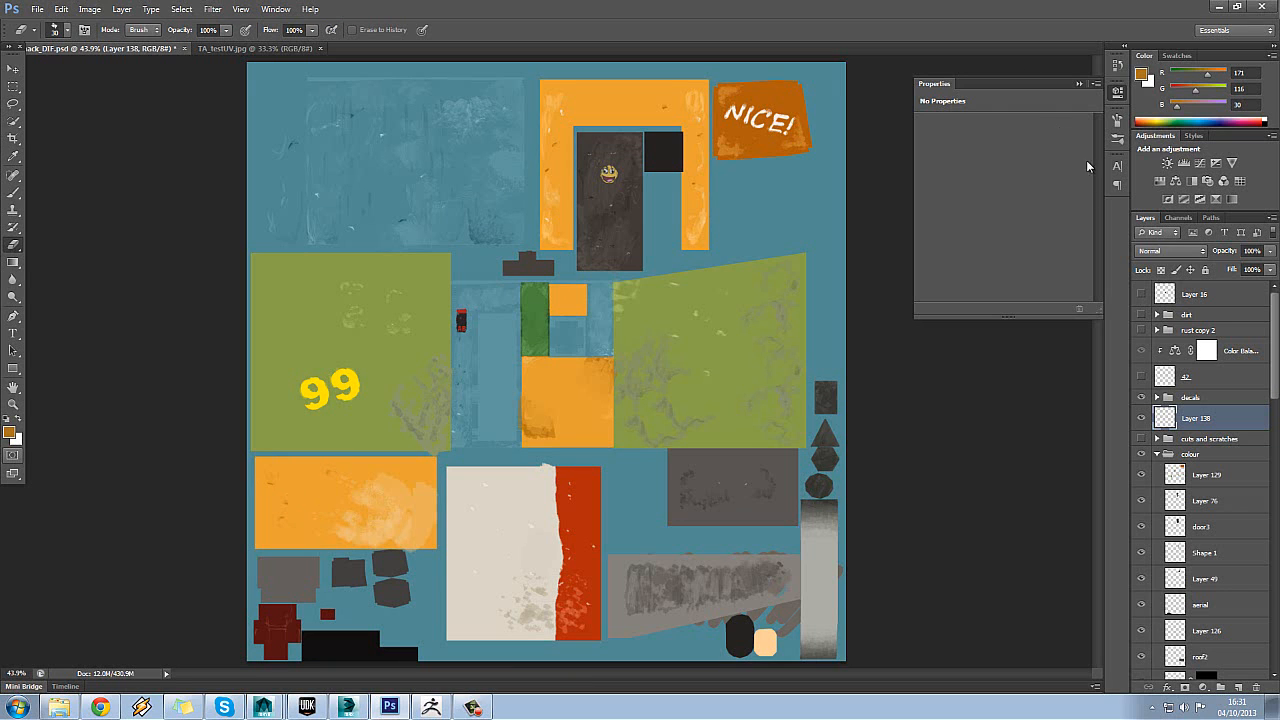
- Show the cuts and scratches group, and hide the 42 layer together with its clipped Color Balance adjustment
left_click(1141, 437)
left_click(1141, 374)
left_click(1141, 350)
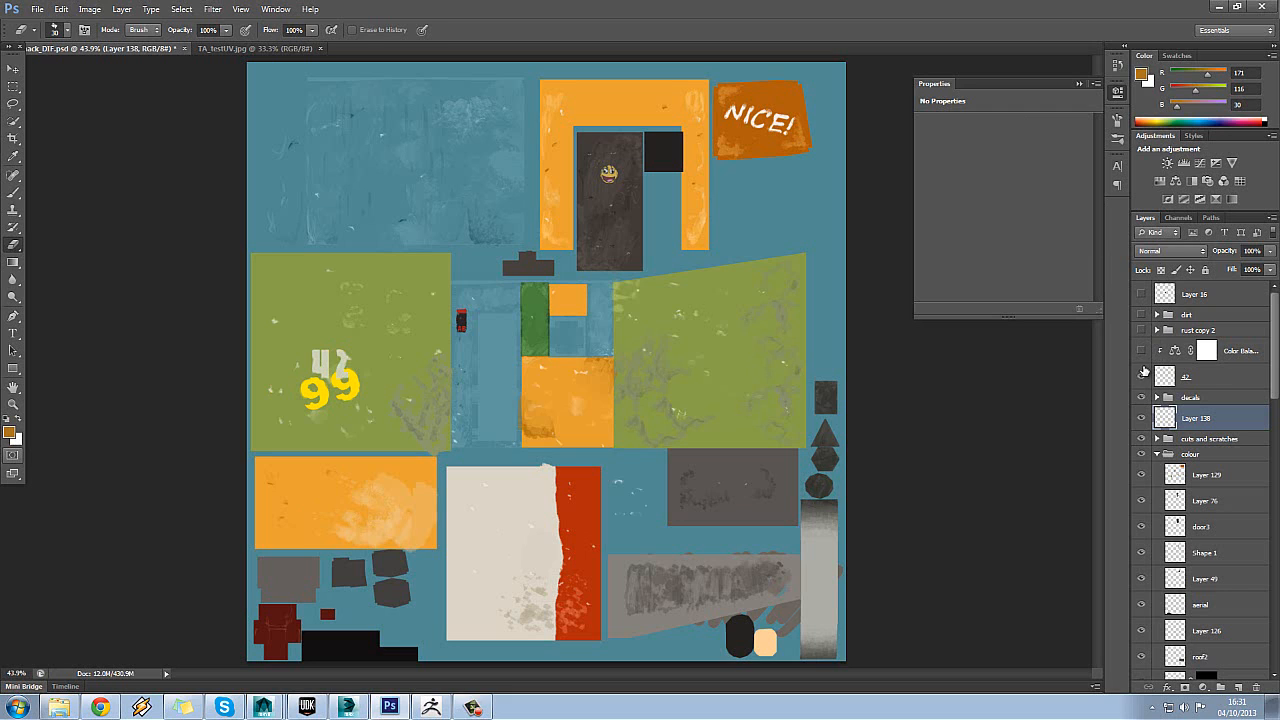
left_click(1141, 376)
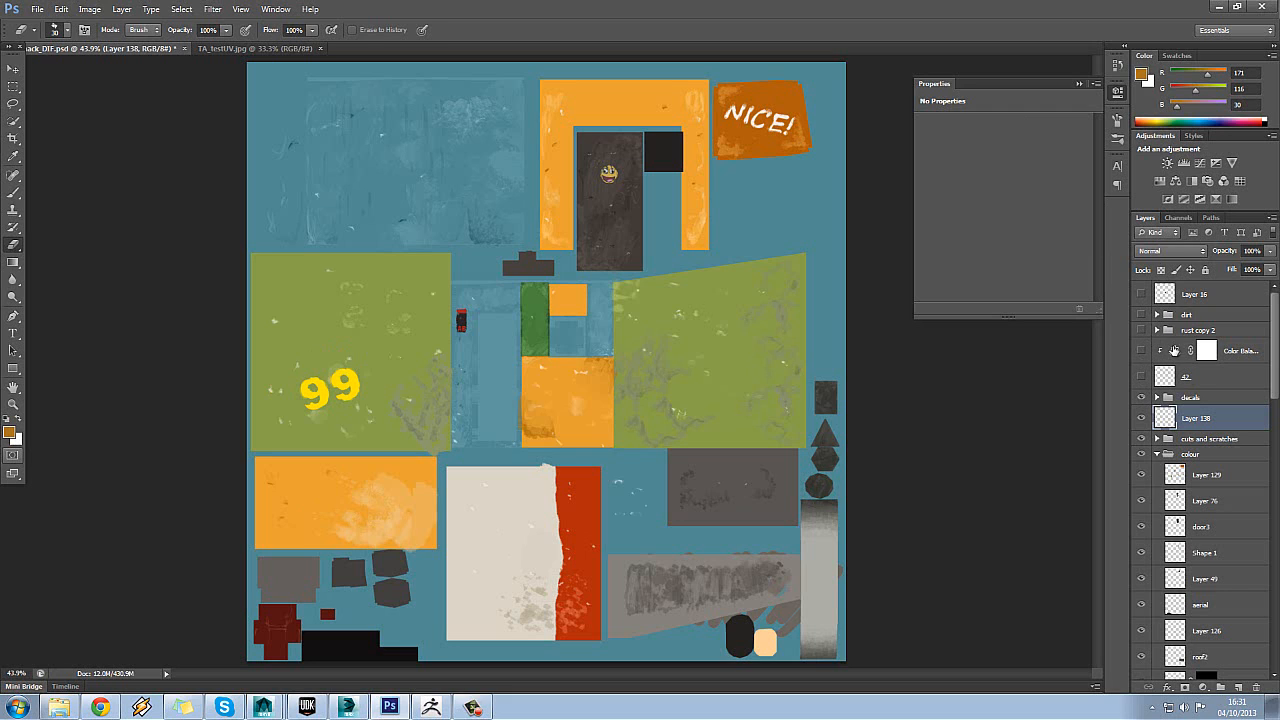
- Toggle the rust copy 2 group's visibility to compare the texture with and without the rust
left_click(1192, 331)
left_click(1141, 330)
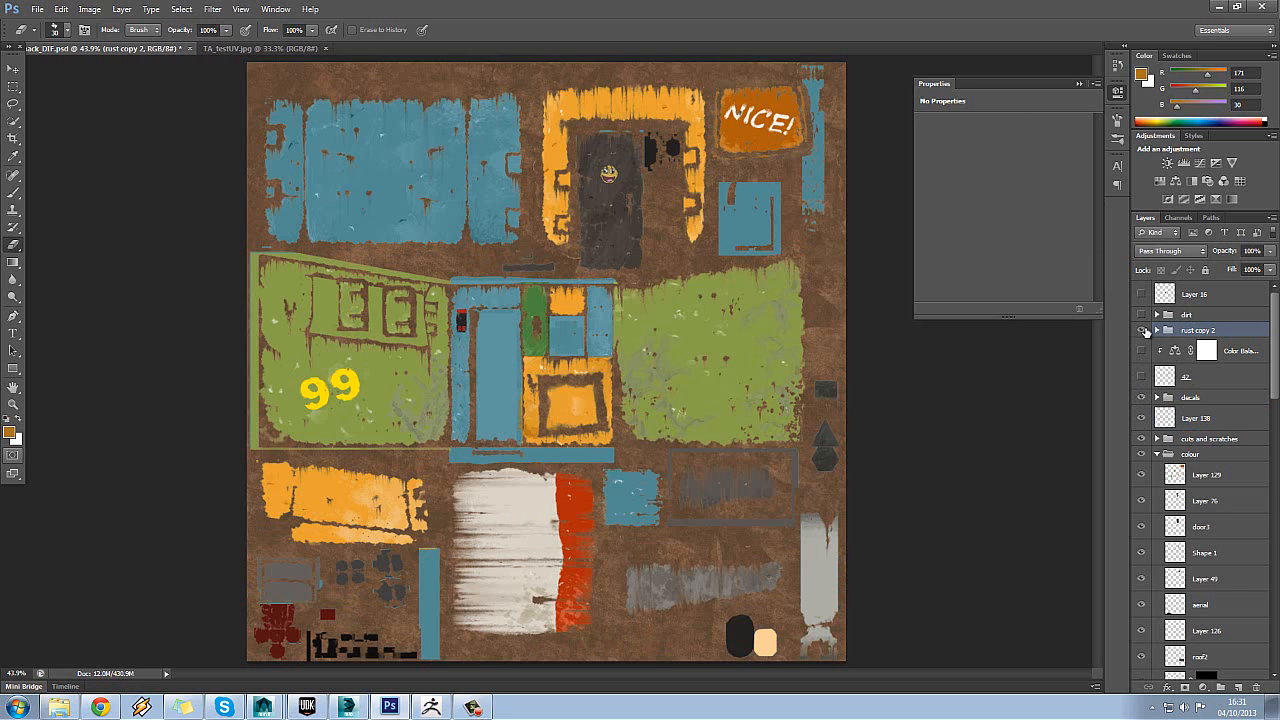
left_click(1141, 330)
left_click(1141, 330)
left_click(1141, 331)
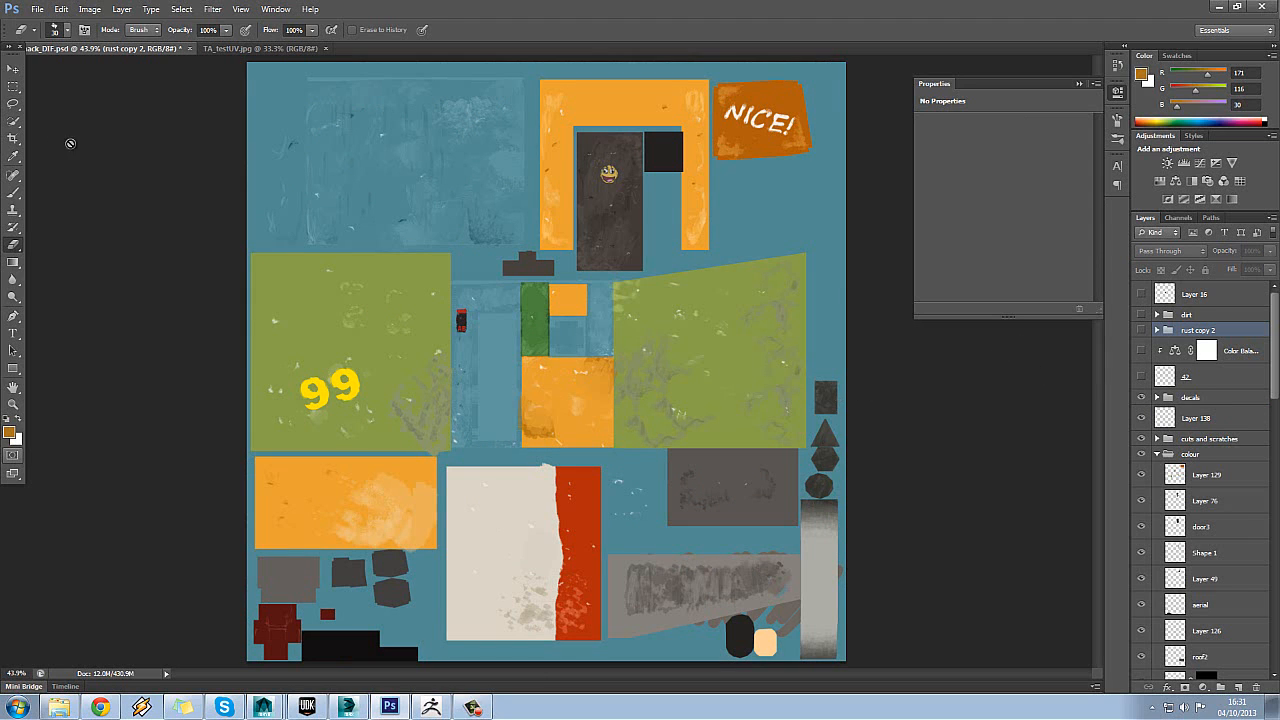
- Select the chimney layer from the light grey strip on the canvas and toggle its visibility to see what it covers
key("v")
right_click(826, 561)
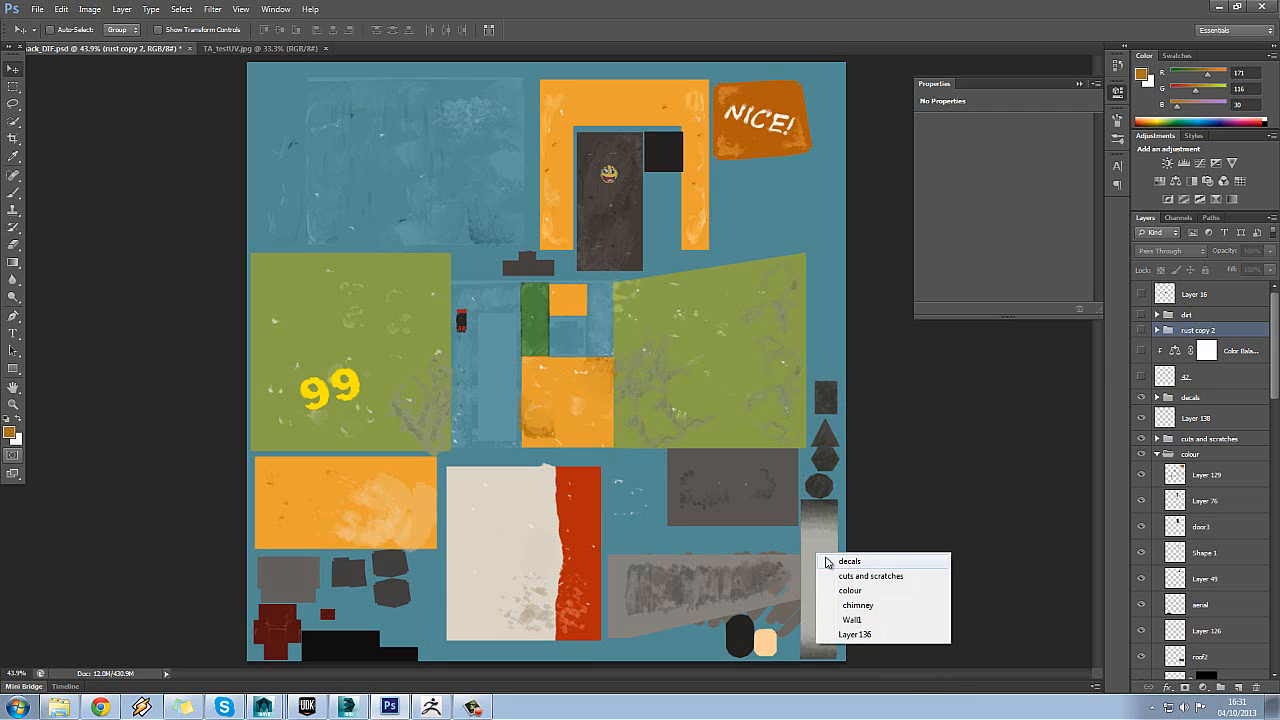
left_click(830, 561)
right_click(826, 560)
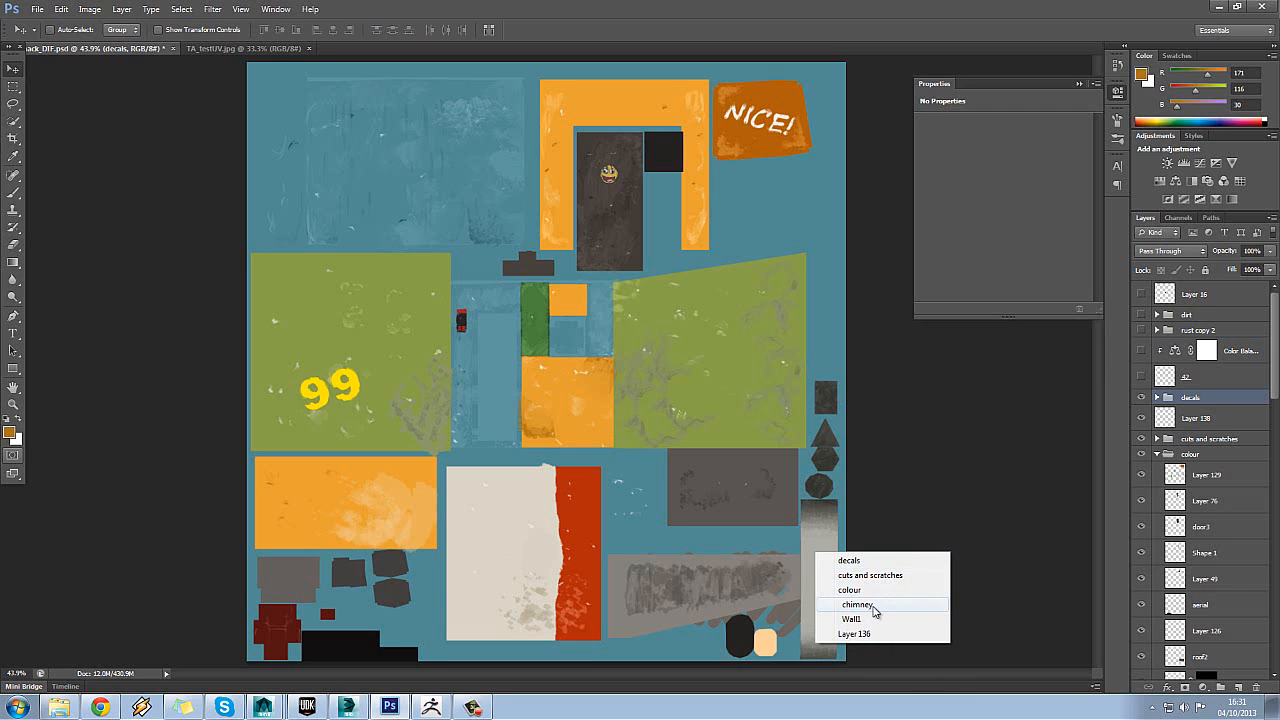
left_click(870, 606)
left_click(1141, 666)
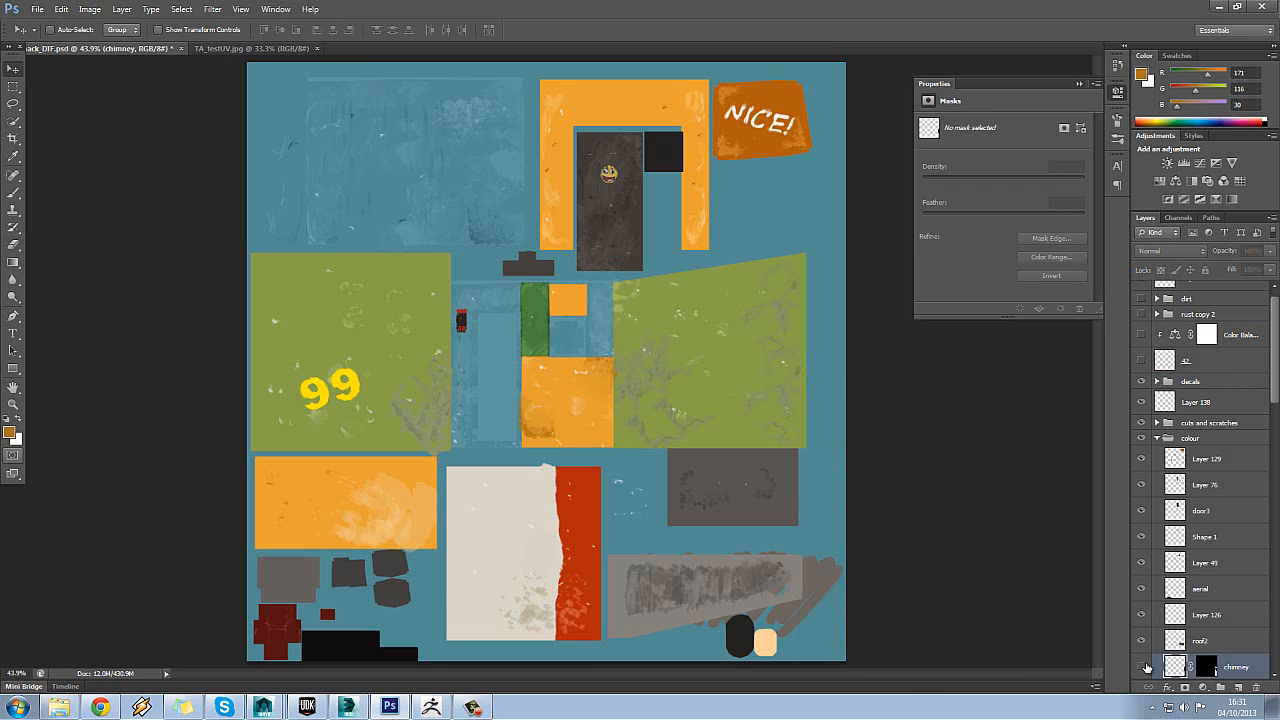
left_click(1141, 666)
scroll(1196, 398, "up", 1)
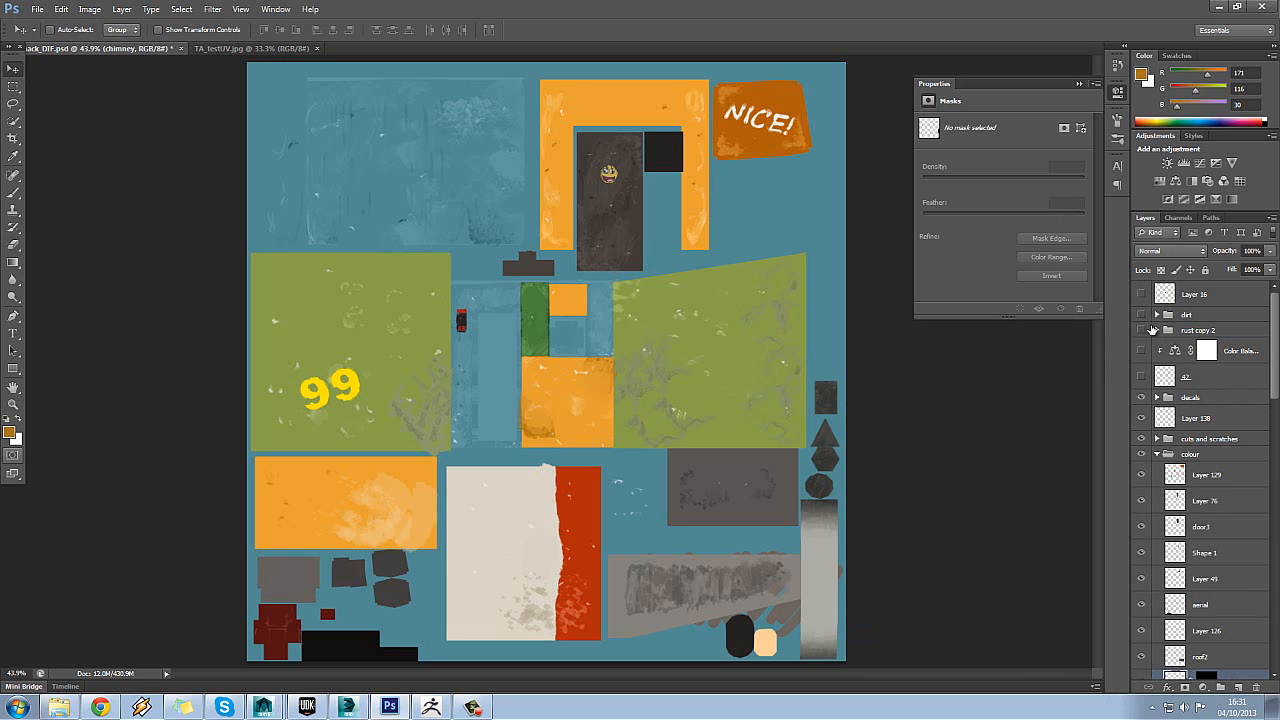
- Show and expand the rust copy 2 group, and toggle its rust layers and adjustments to examine how the rust is built
left_click(1150, 328)
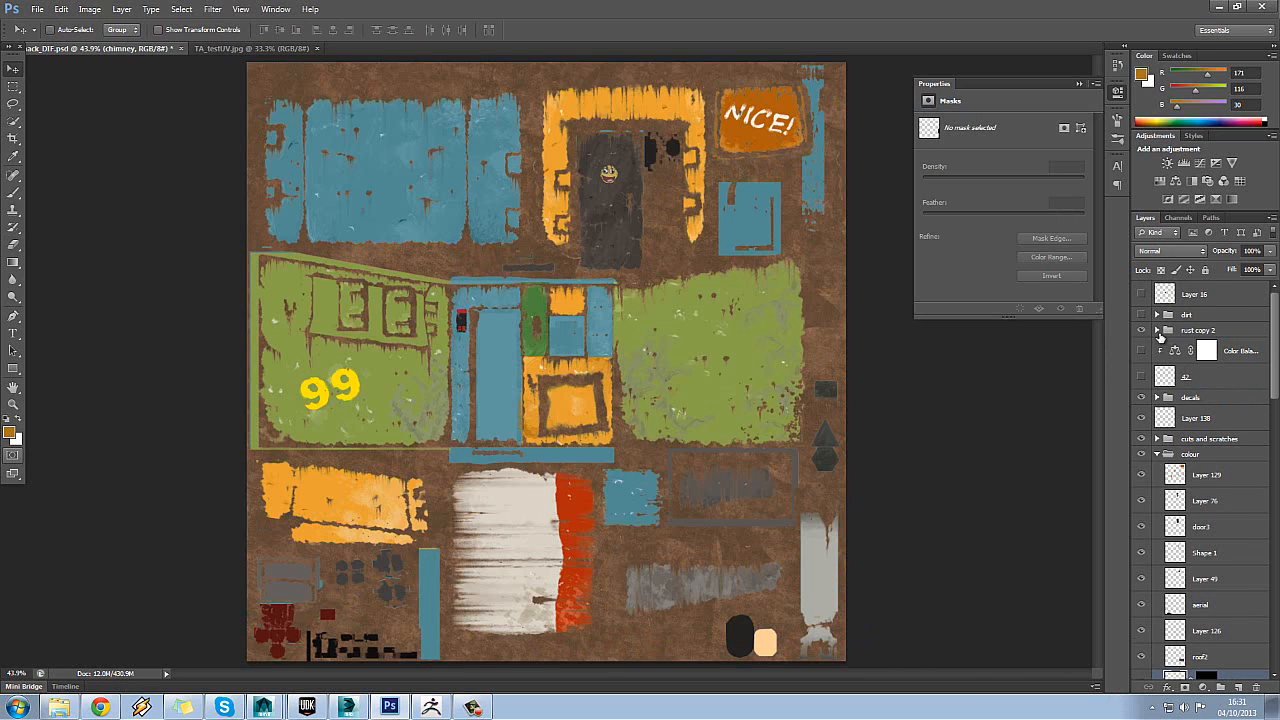
left_click(1158, 331)
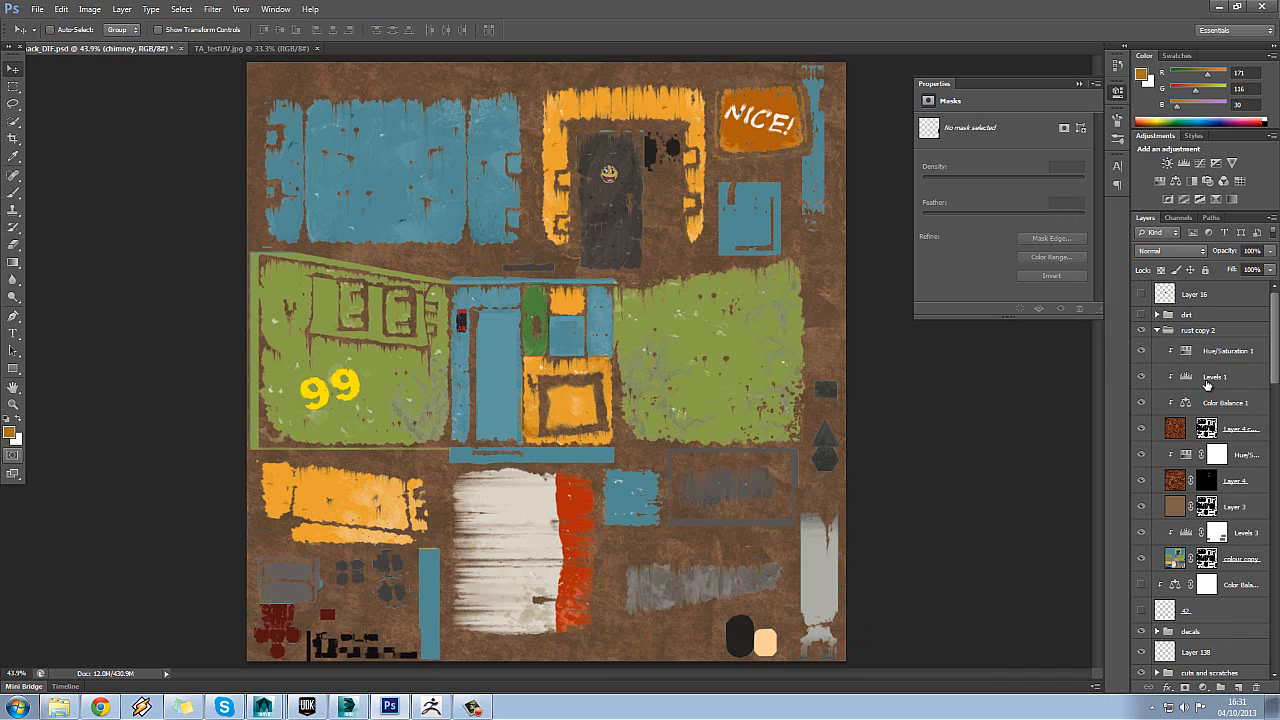
left_click(1142, 429)
left_click(1142, 429)
left_click_drag(1142, 430, 1148, 505)
left_click(1143, 378)
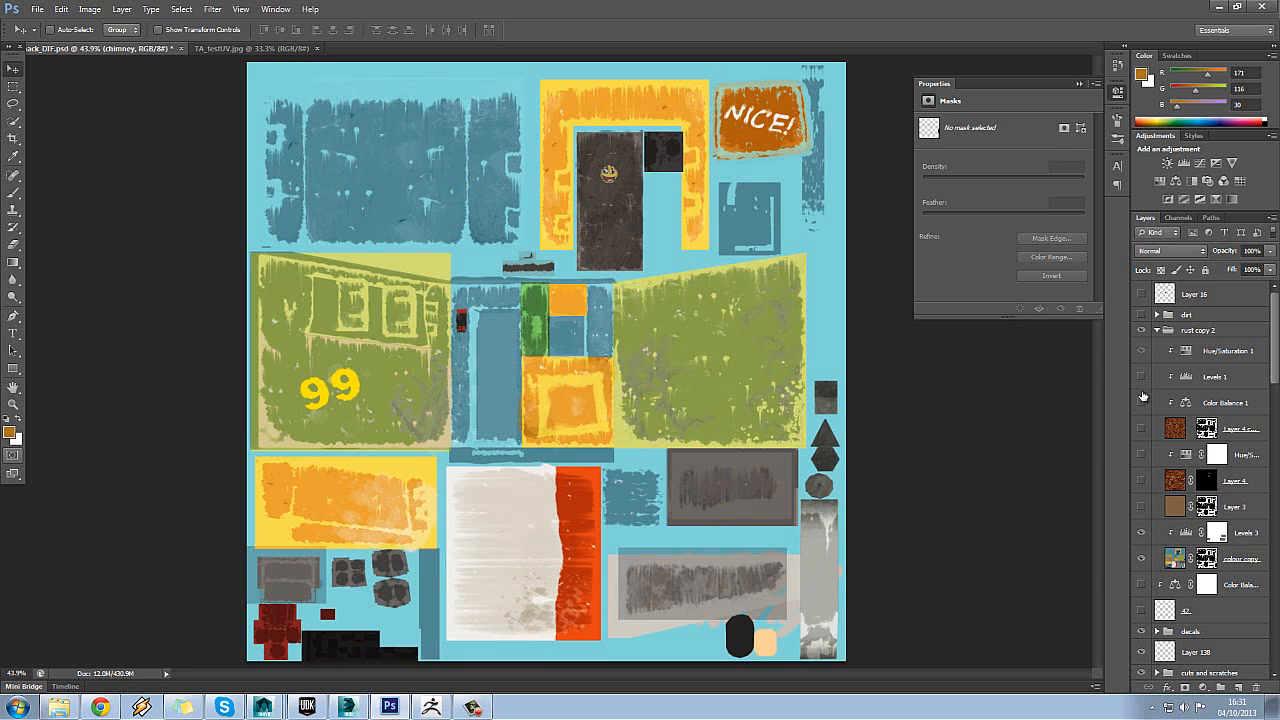
left_click_drag(1148, 503, 1148, 388)
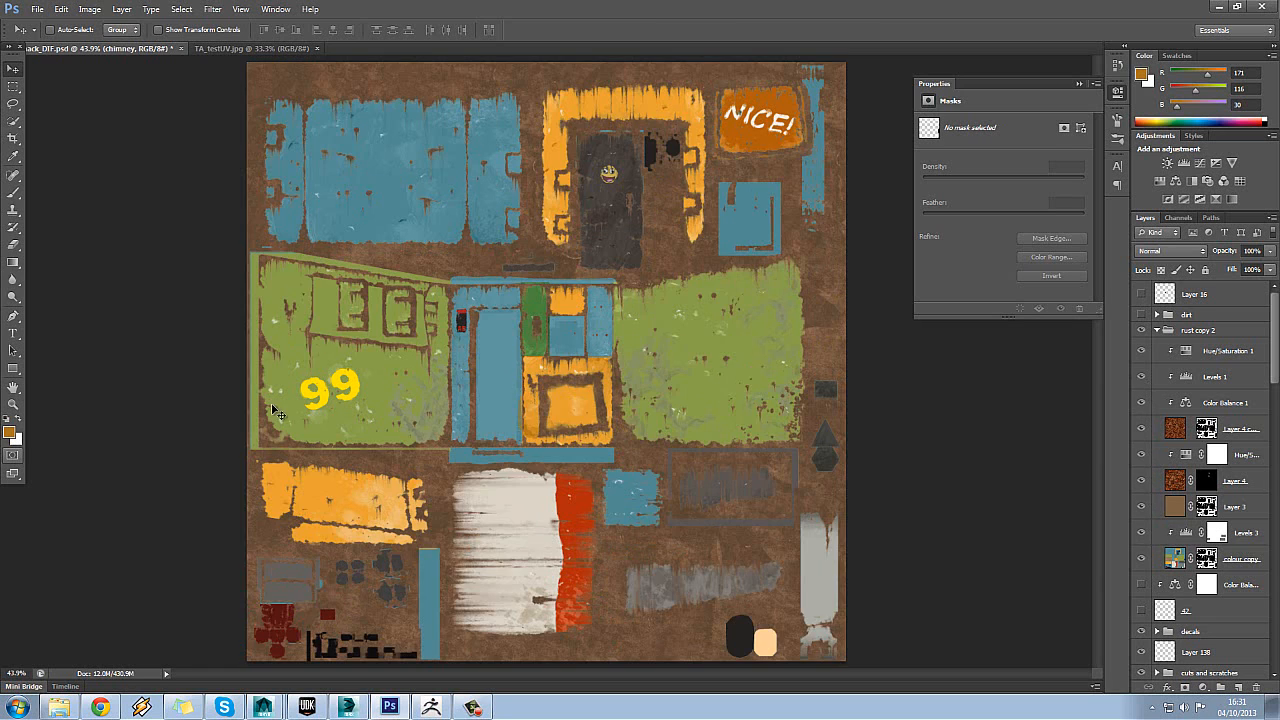
left_click(13, 404)
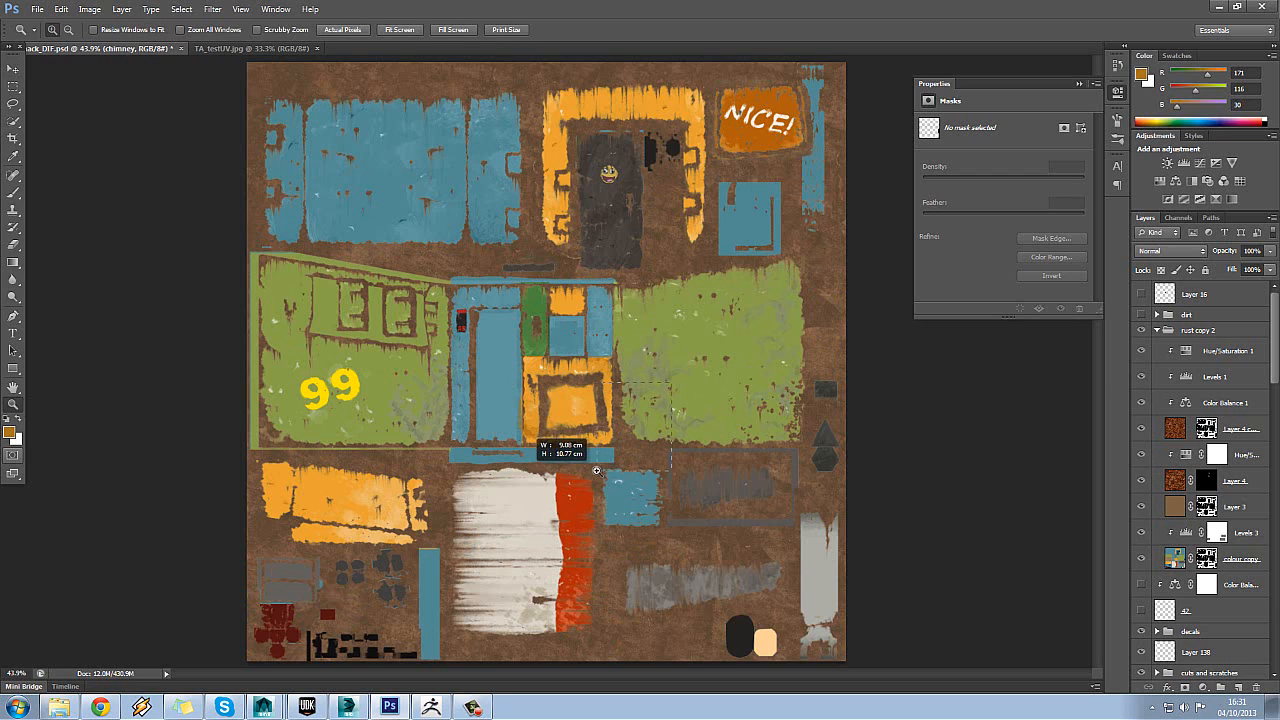
- Compare the rust and paint edges between the orange and green panels with the colour copy layer hidden and shown
left_click(608, 466)
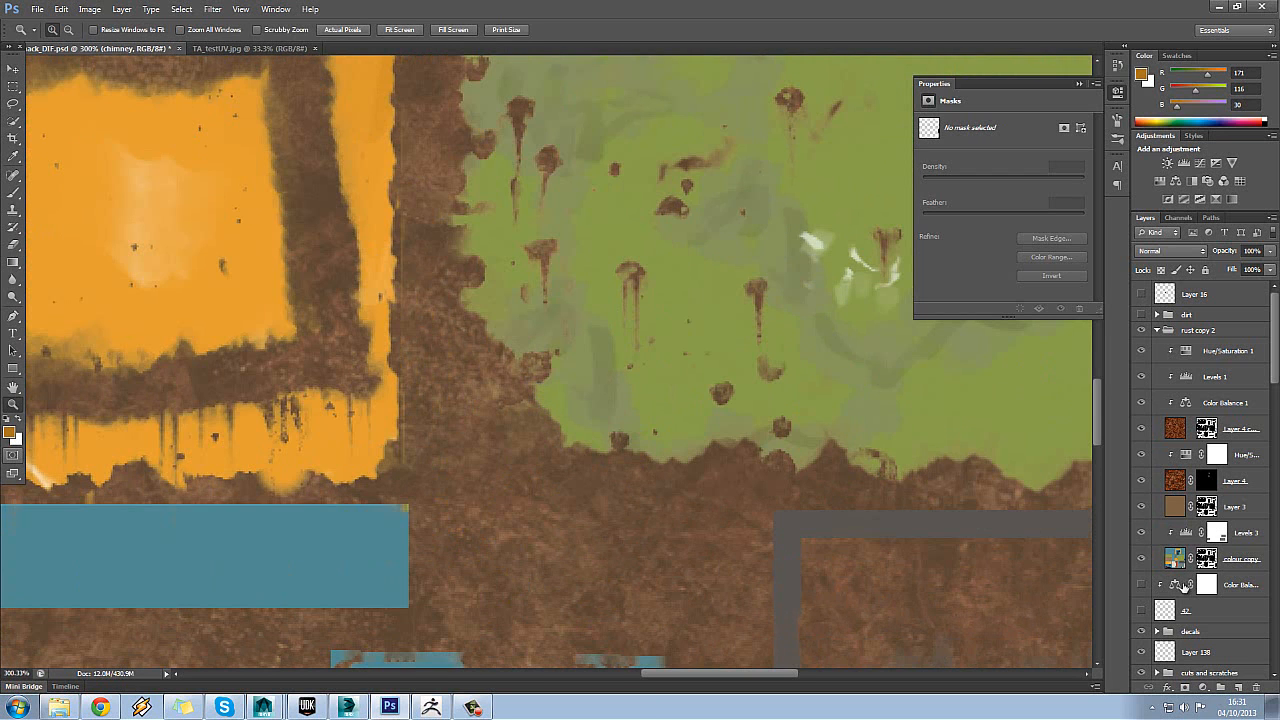
left_click(1142, 560)
left_click(1142, 561)
left_click(1142, 561)
left_click(1142, 561)
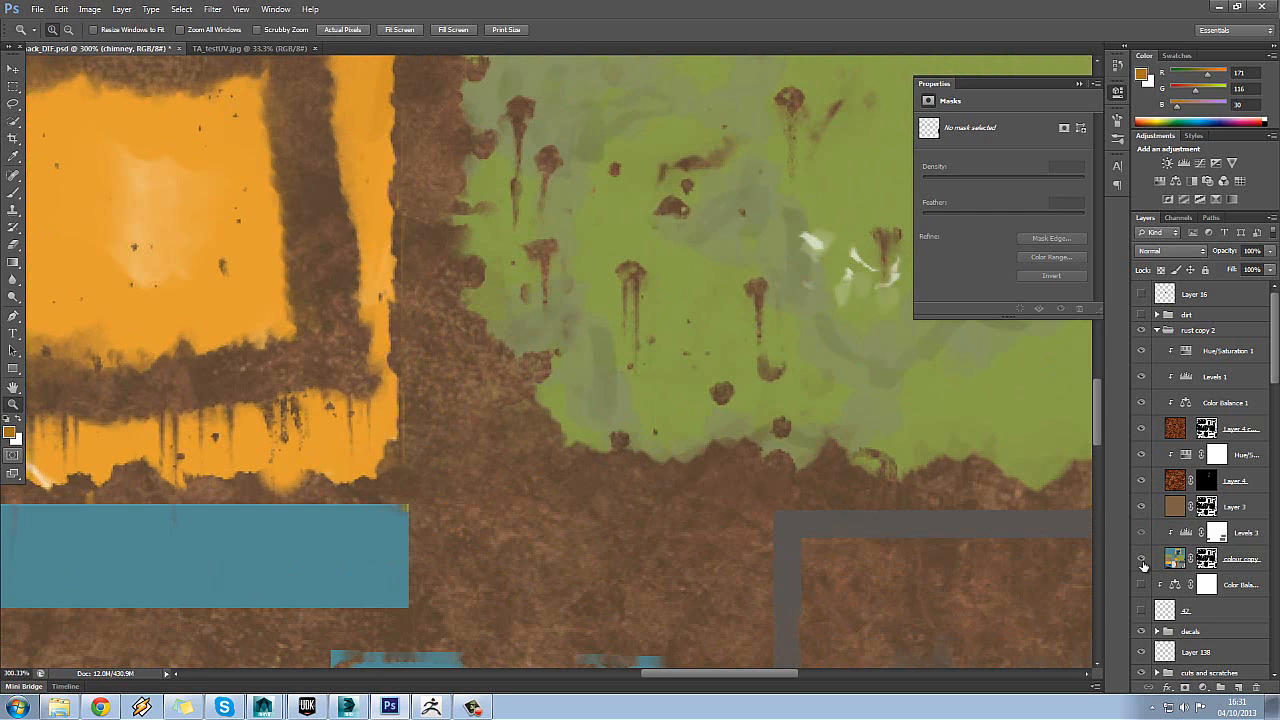
left_click(1142, 561)
left_click(1142, 561)
left_click(1142, 561)
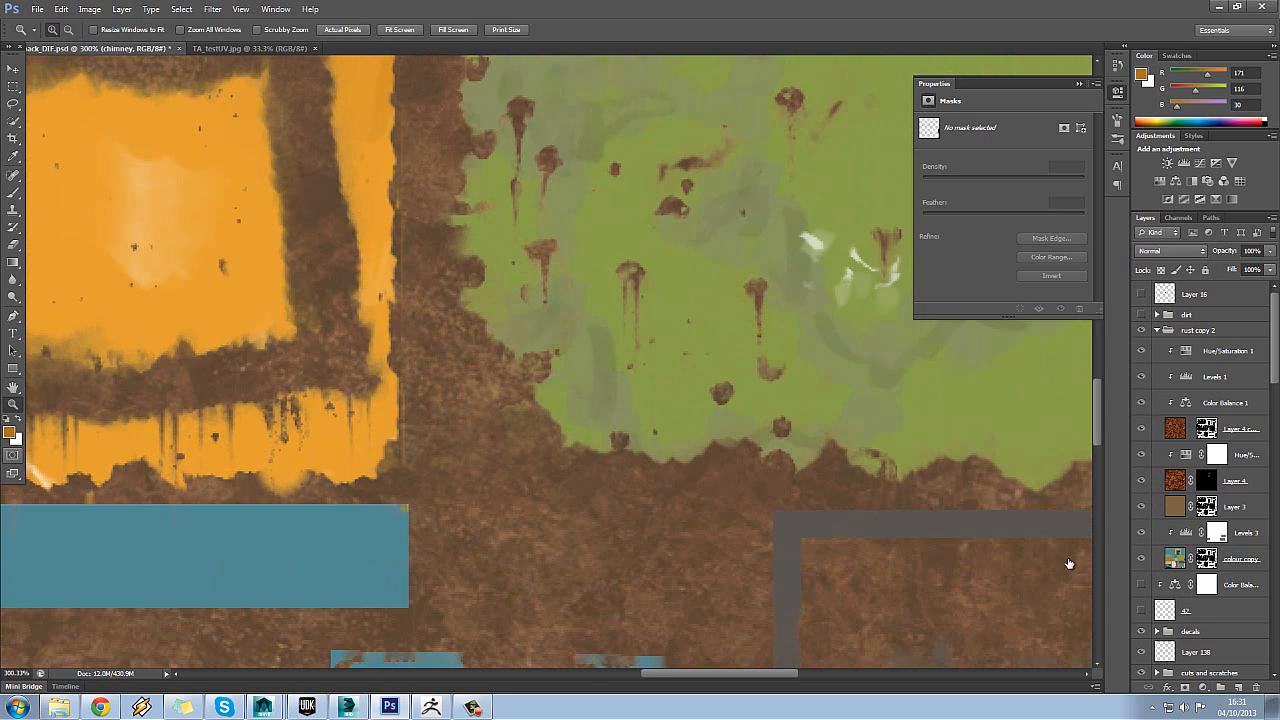
left_click(13, 68)
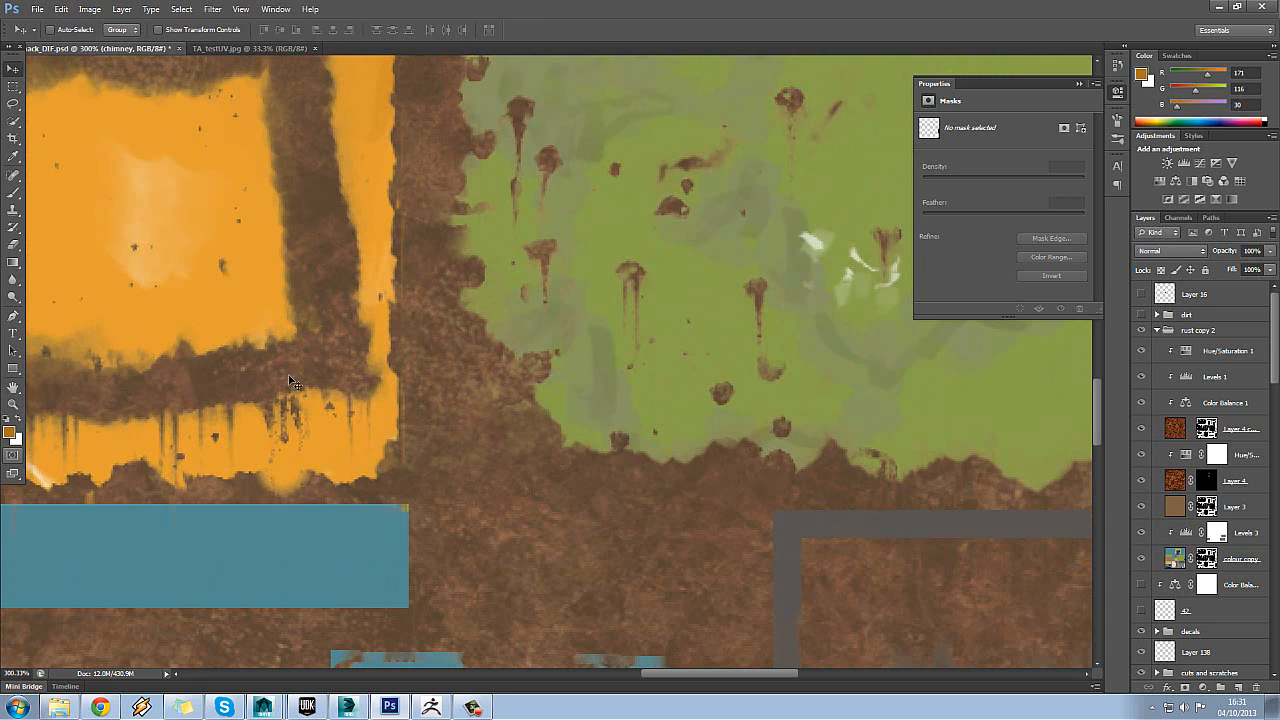
left_click(1139, 562)
left_click(1139, 562)
left_click(1139, 562)
left_click(1139, 562)
left_click(1139, 562)
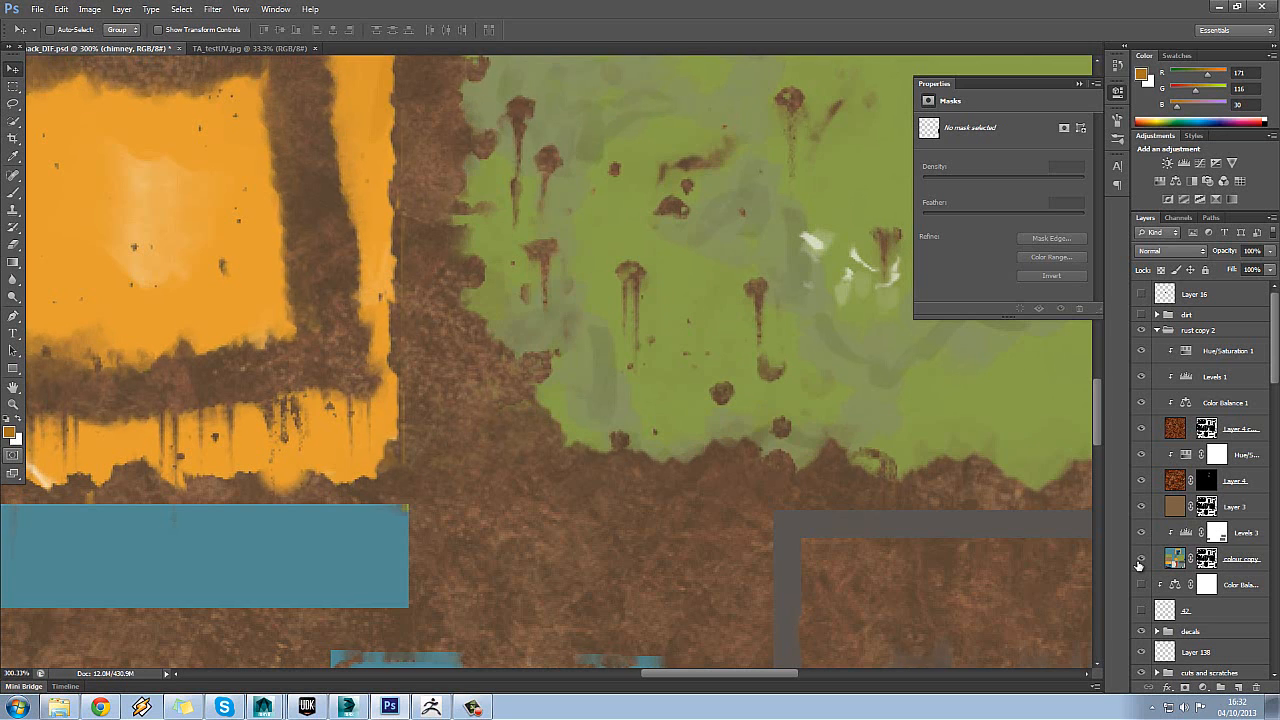
left_click(1139, 562)
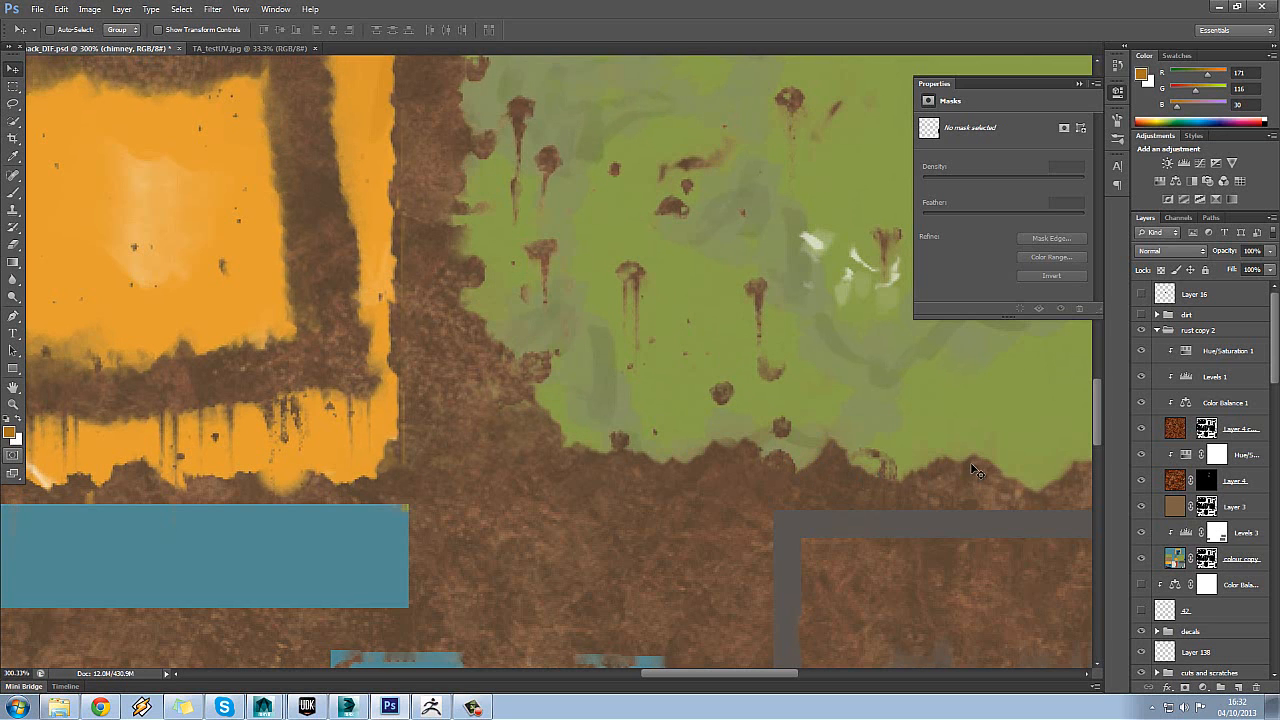
- Examine the layer mask of Layer 4 copy on its own against the whole texture
left_click(13, 388)
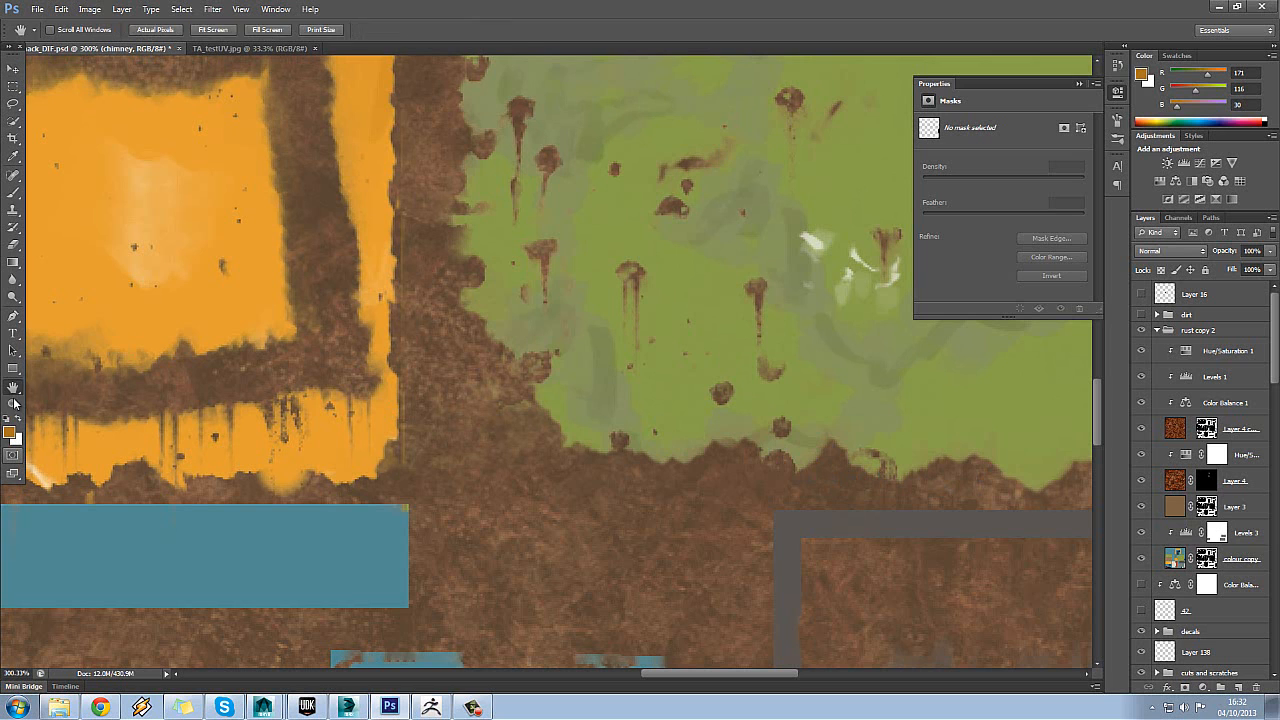
left_click(13, 403)
key("ctrl+0")
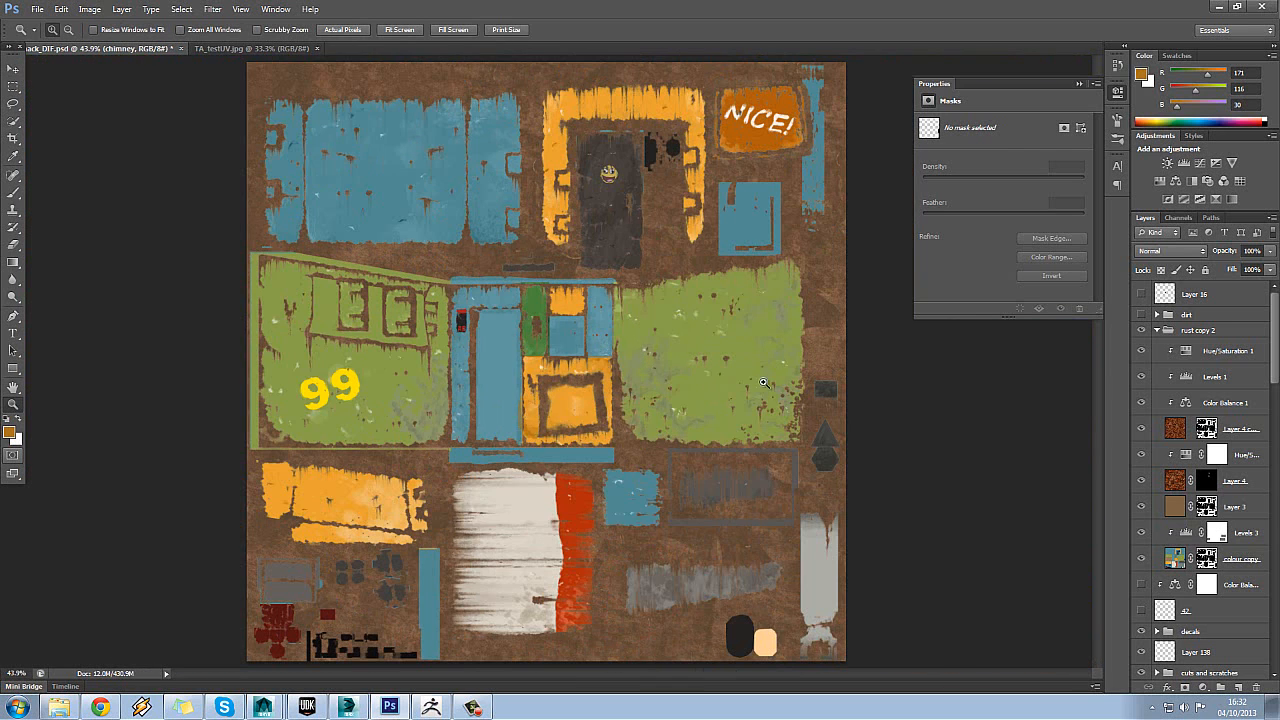
left_click(1206, 432)
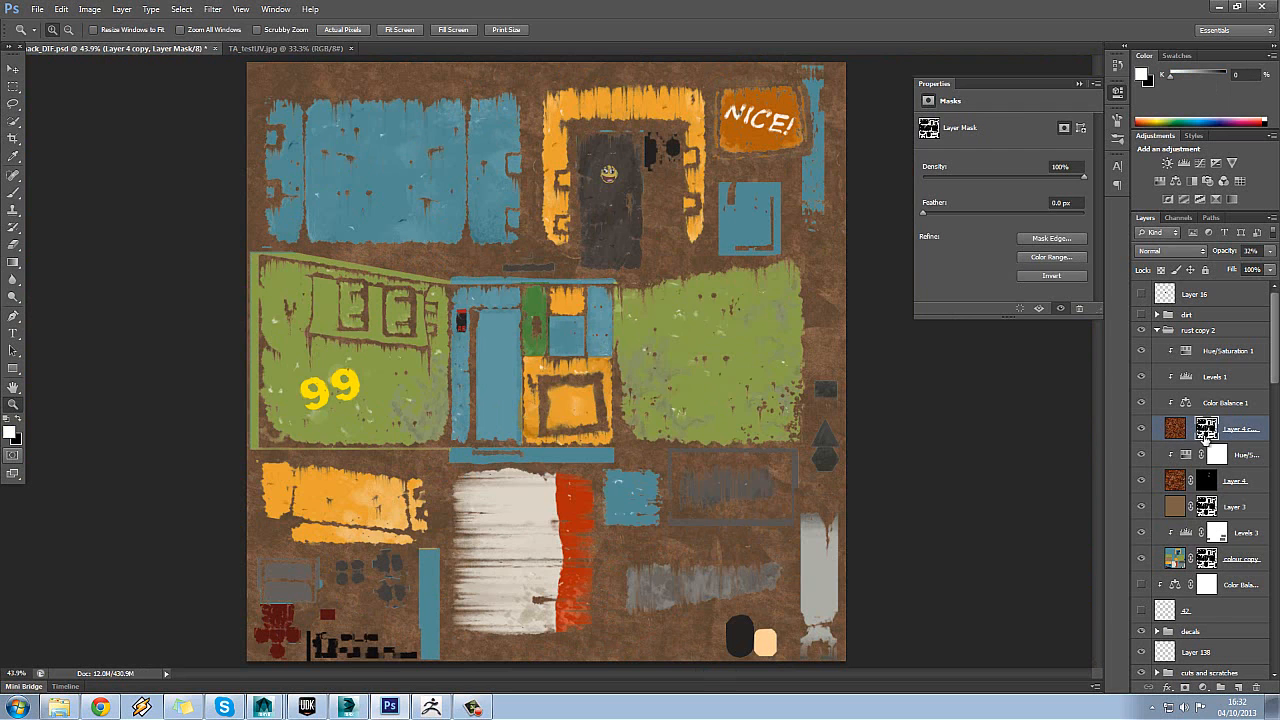
left_click(1206, 432, "alt")
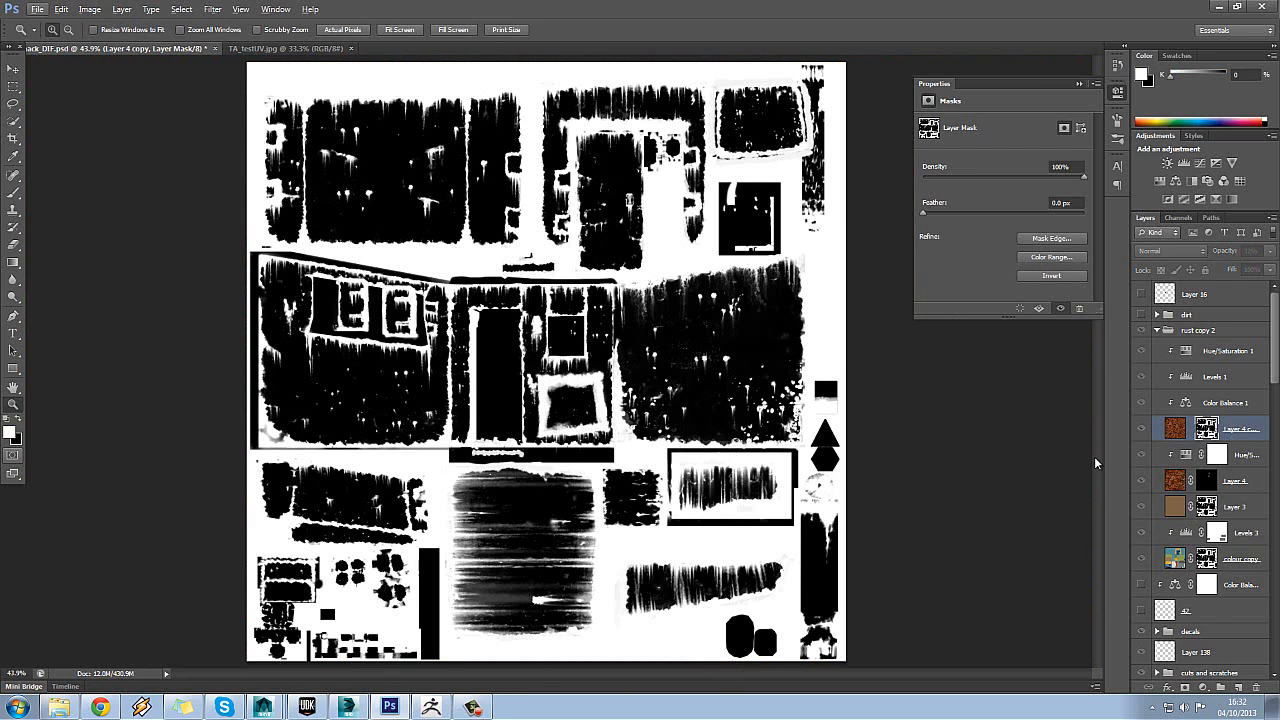
left_click(1143, 432)
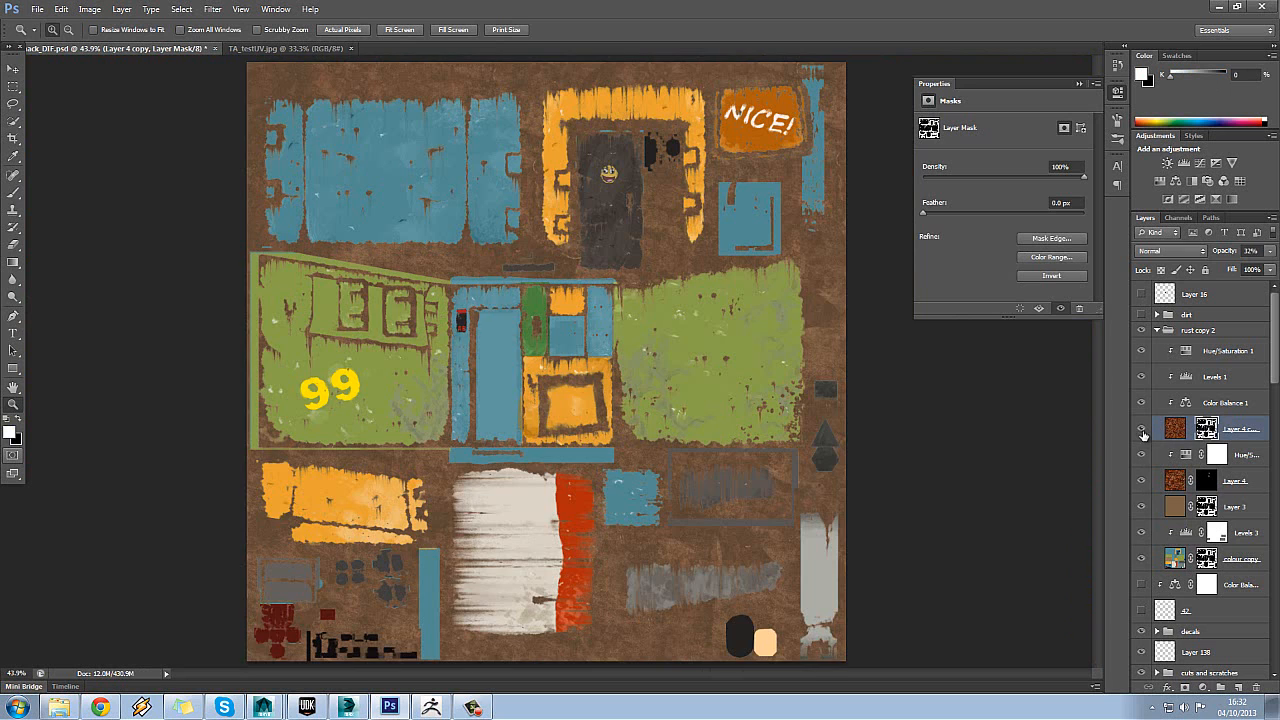
left_click(1206, 430, "alt")
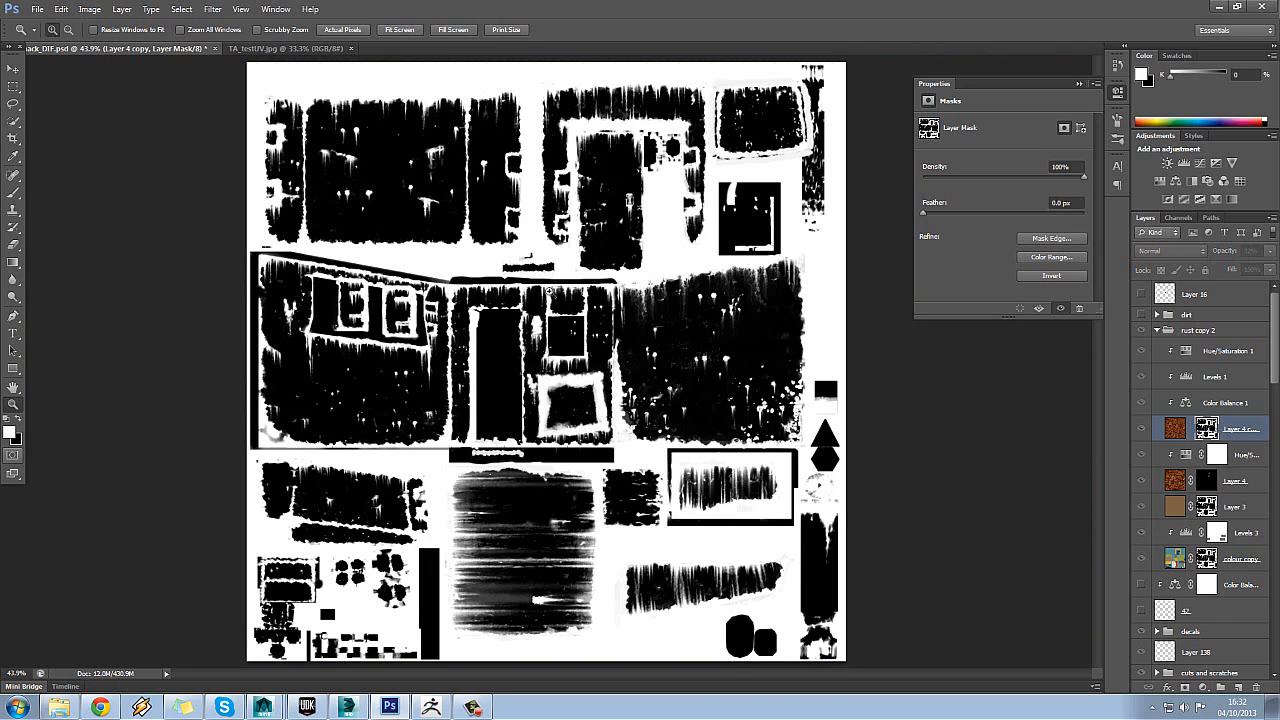
- Paint a white smiley face on the Layer 4 copy mask over the large green panel beside the orange one, and return to the texture view
left_click(13, 192)
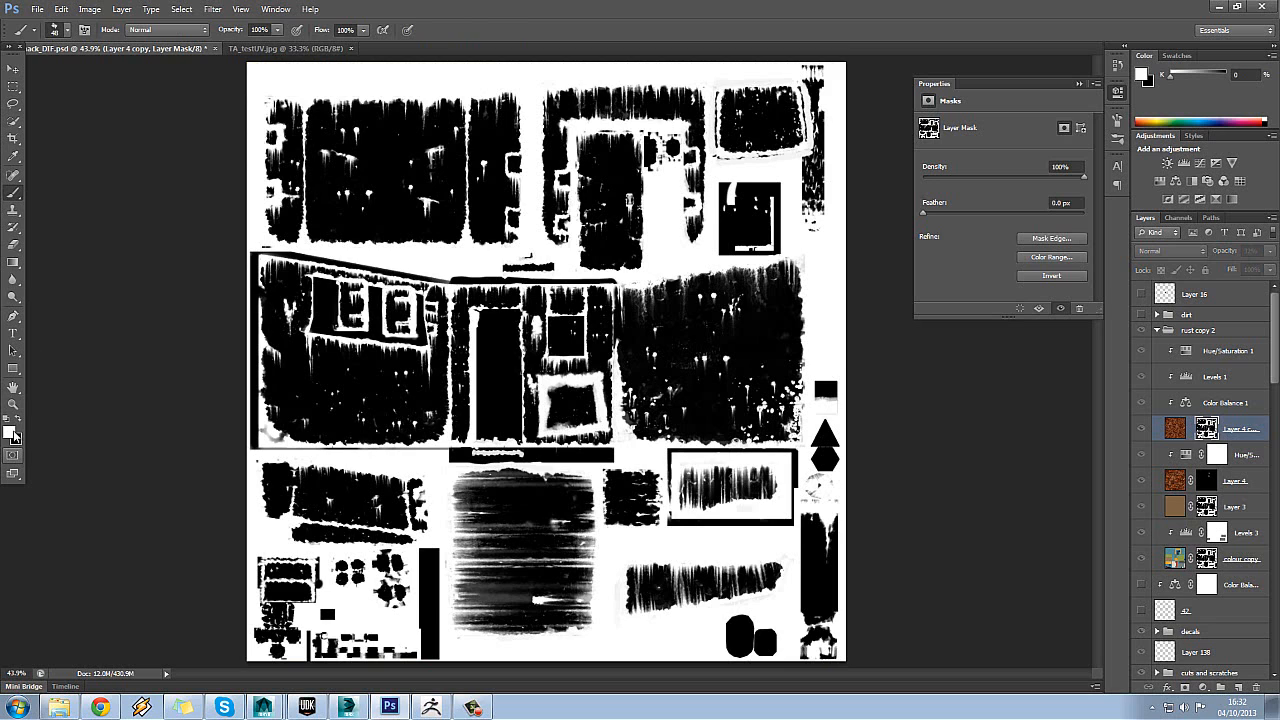
left_click_drag(683, 352, 716, 350)
left_click_drag(677, 313, 680, 322)
left_click_drag(708, 320, 711, 321)
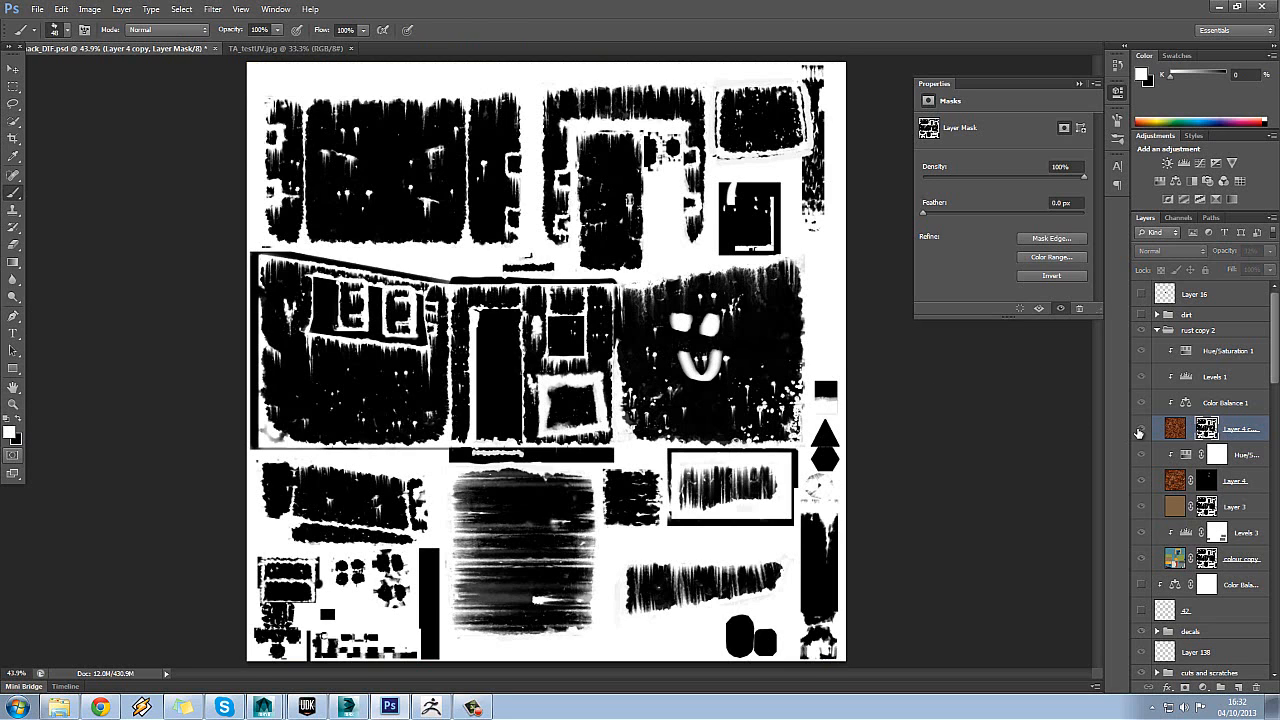
left_click(1138, 432)
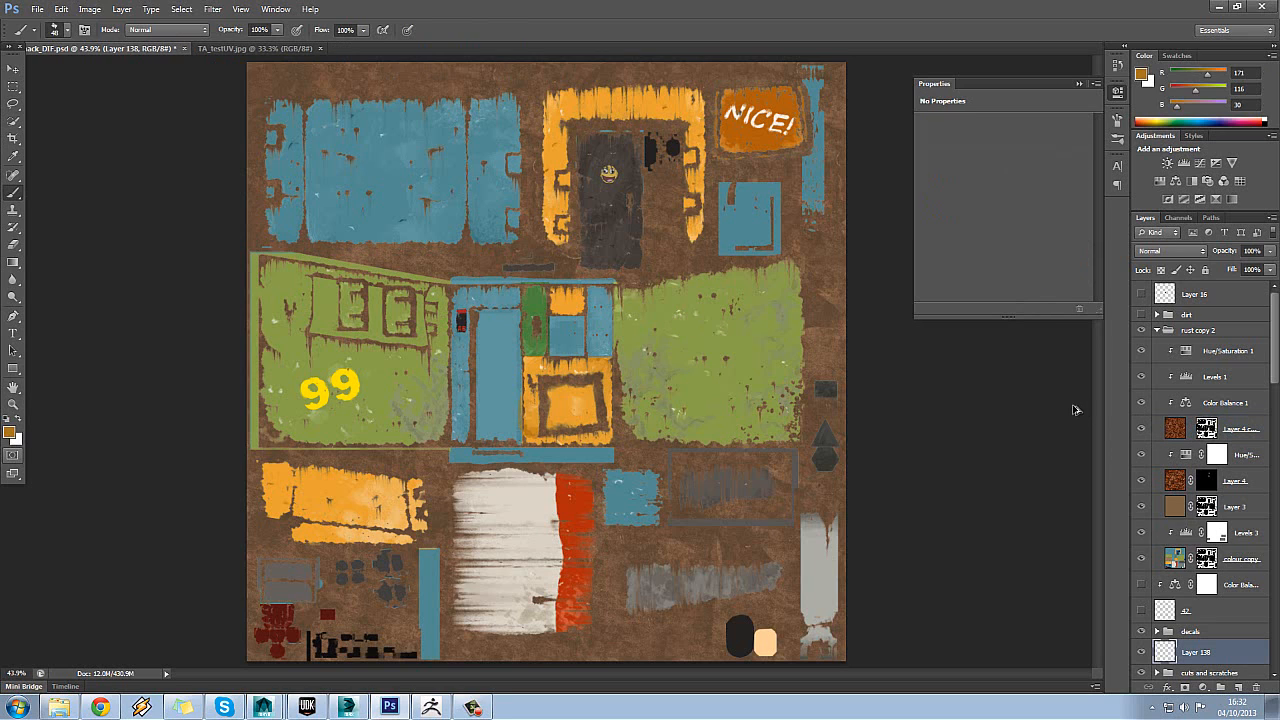
- Delete the layer masks of Layer 3 and Layer 4 in the rust copy 2 group
left_click(1243, 510)
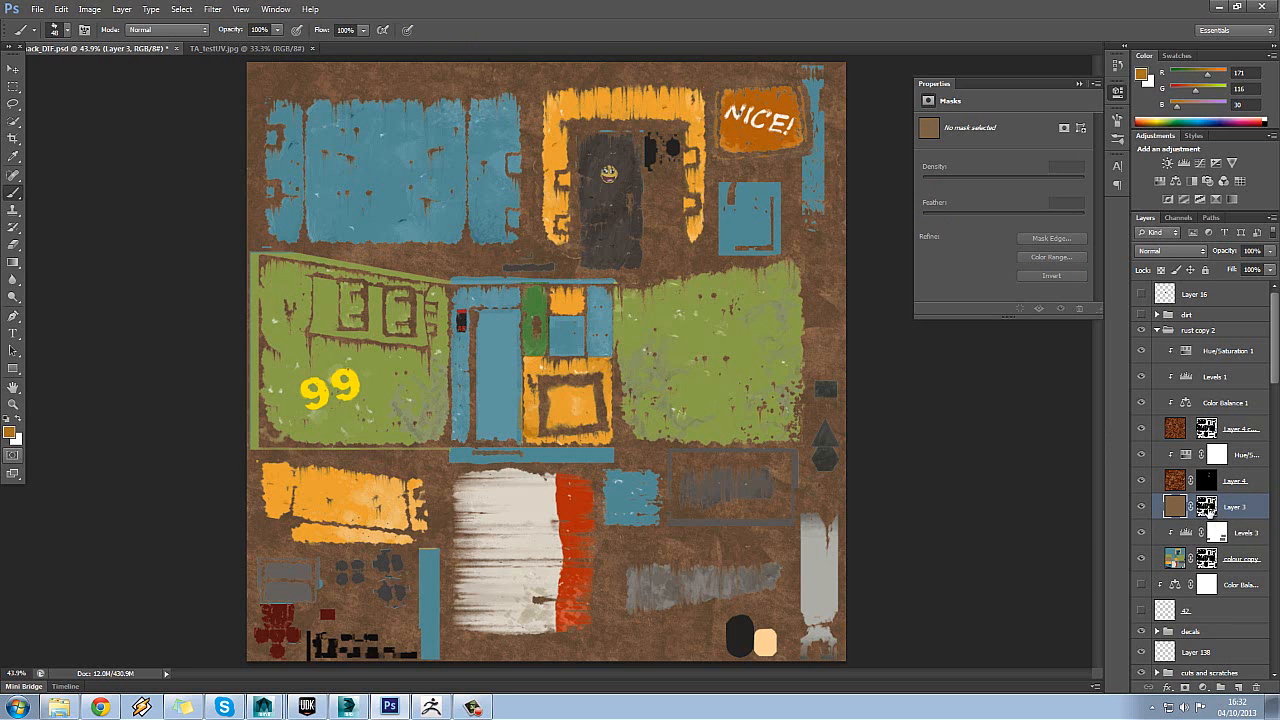
right_click(1207, 508)
left_click(1211, 536)
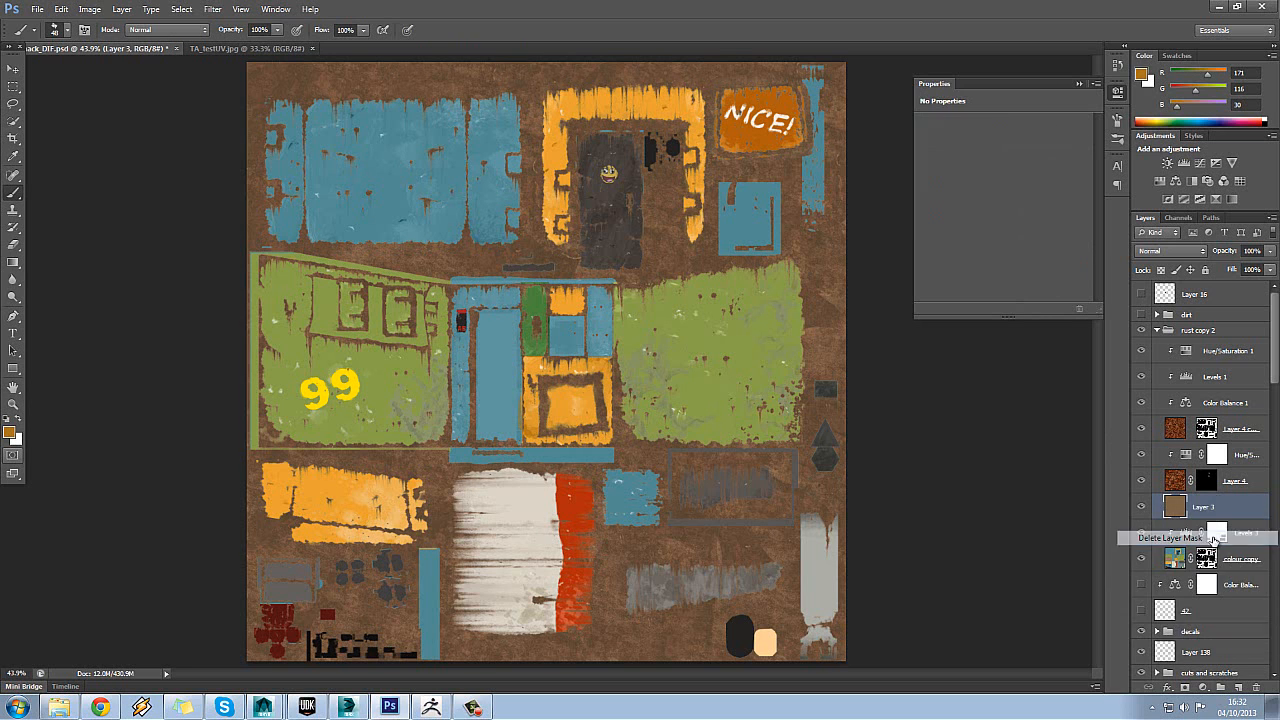
left_click(1206, 481)
right_click(1206, 482)
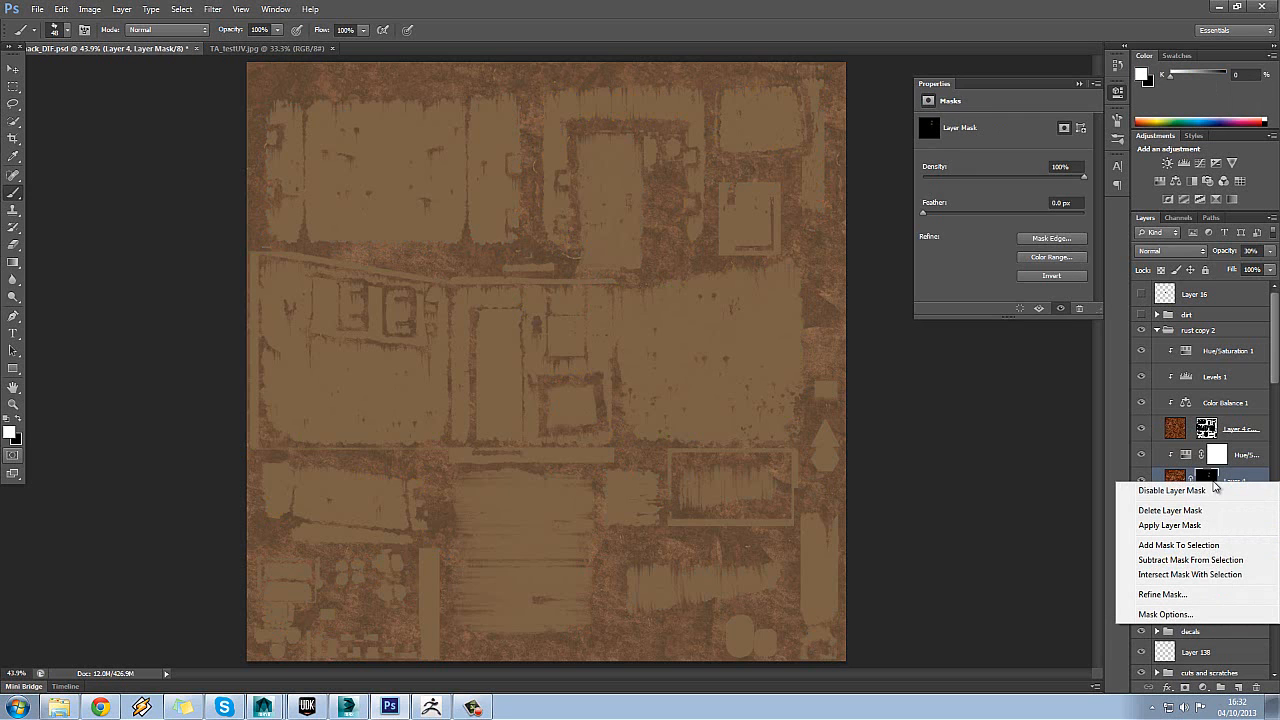
left_click(1206, 511)
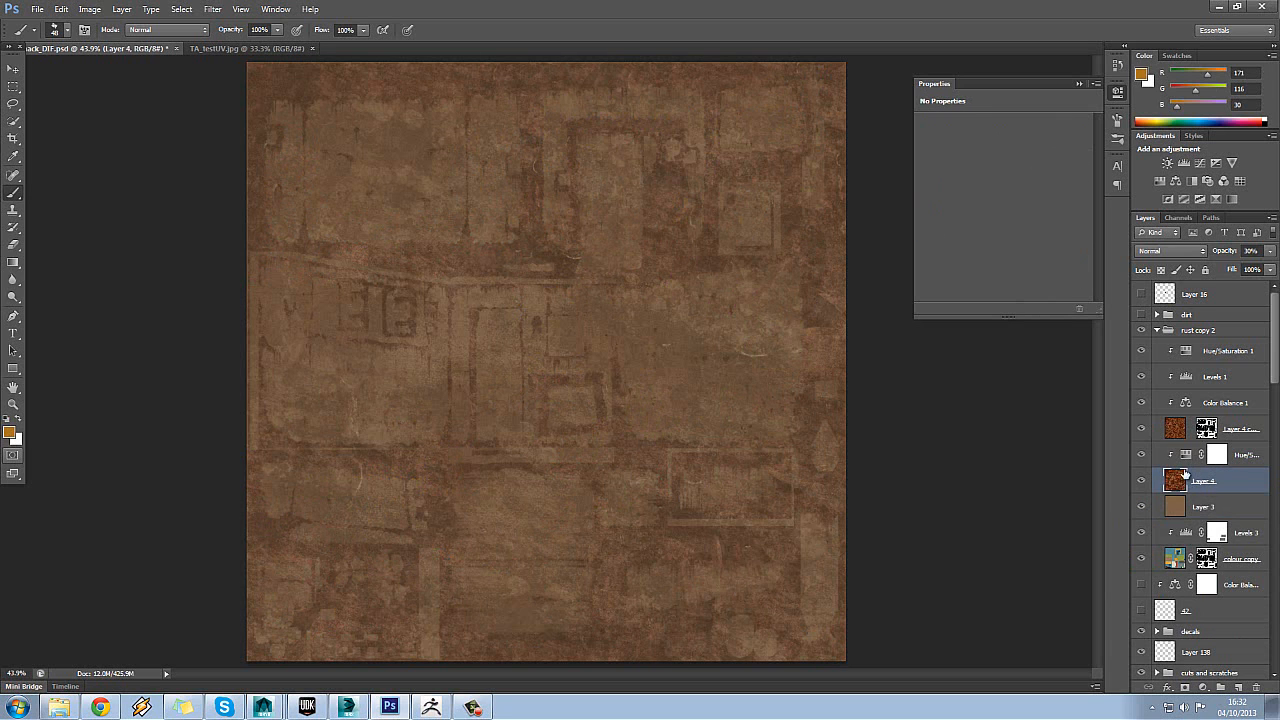
- Delete Layer 4 together with its clipped Hue/Saturation adjustment layer
left_click(1178, 434)
left_click(1174, 485)
left_click(1245, 462, "shift")
left_click_drag(1256, 489, 1272, 668)
- Merge the Hue/Saturation 1, Levels 1 and Color Balance 1 adjustments into Layer 4 copy, keeping its mask
left_click(1230, 430)
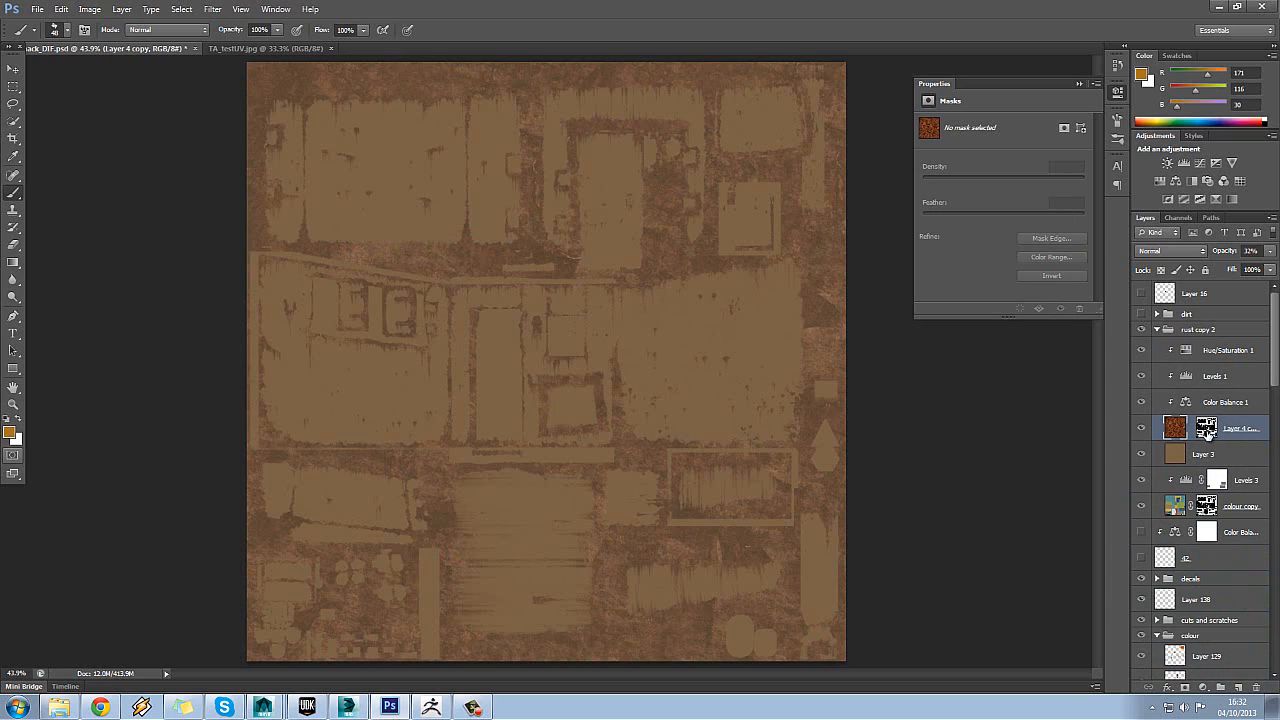
key("ctrl+e")
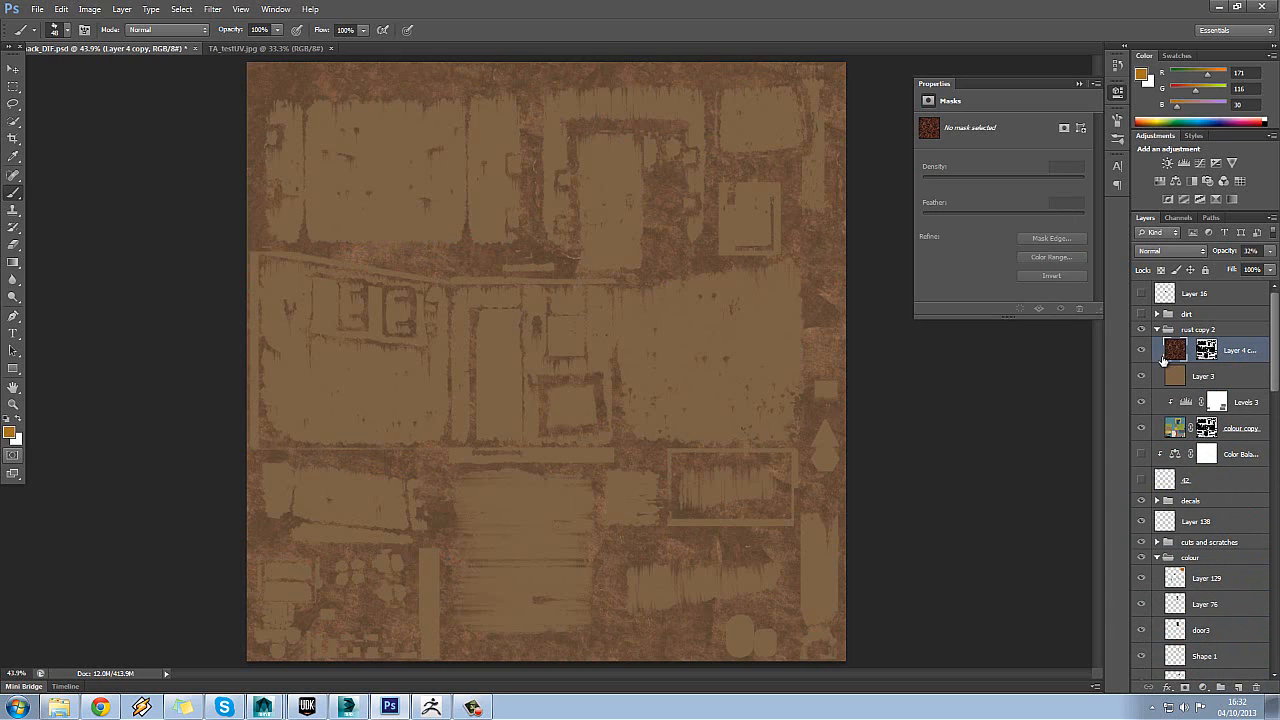
- Try to merge the masked Layer 4 copy down into Layer 3, and undo the merge
key("Delete")
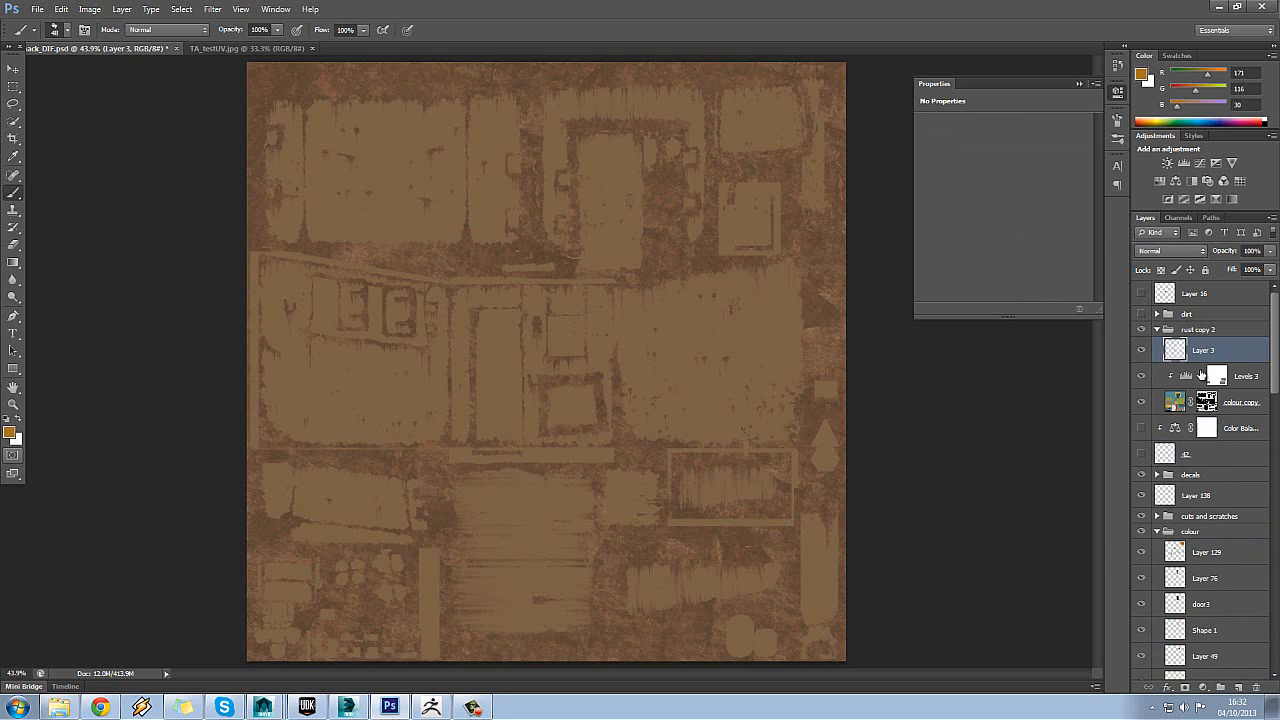
key("ctrl+z")
left_click(1209, 354)
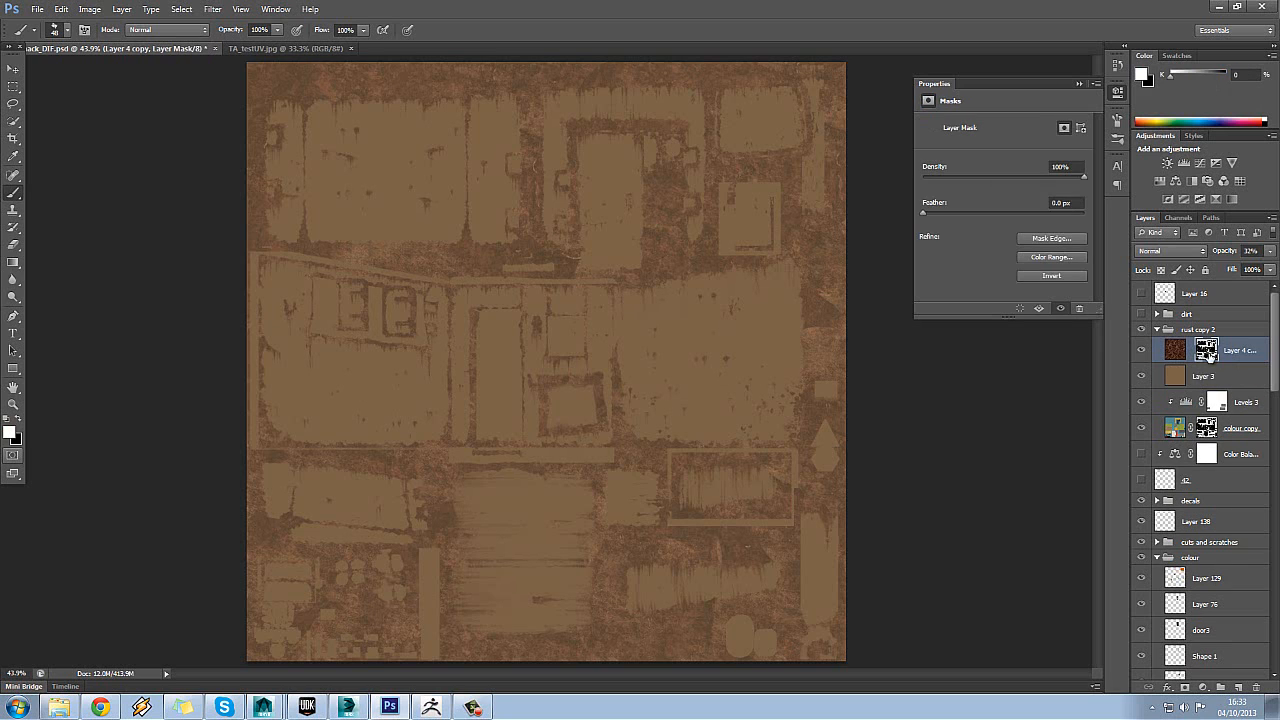
left_click(1230, 371)
mouse_move(1238, 380)
left_mouse_down()
mouse_move(1238, 344)
mouse_move(1230, 388)
left_mouse_up()
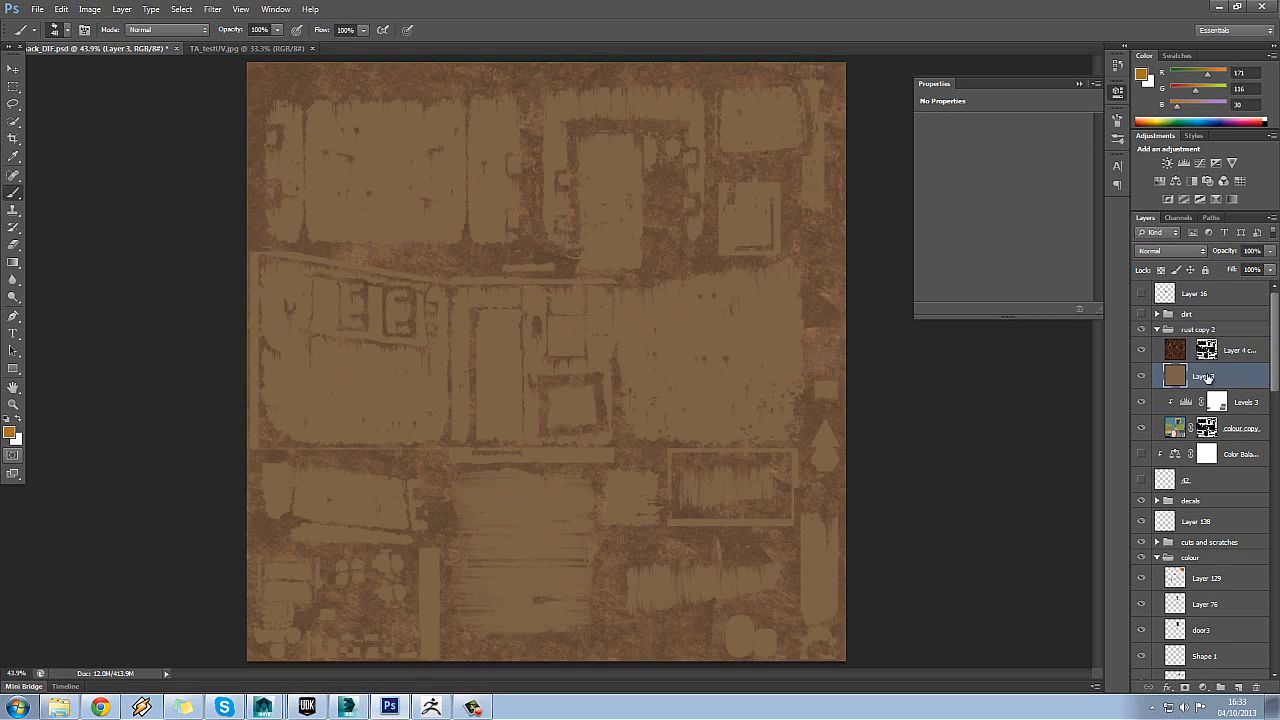
- Copy the entire contents of the Layer 4 copy layer mask, and return to the texture view
right_click(1208, 354)
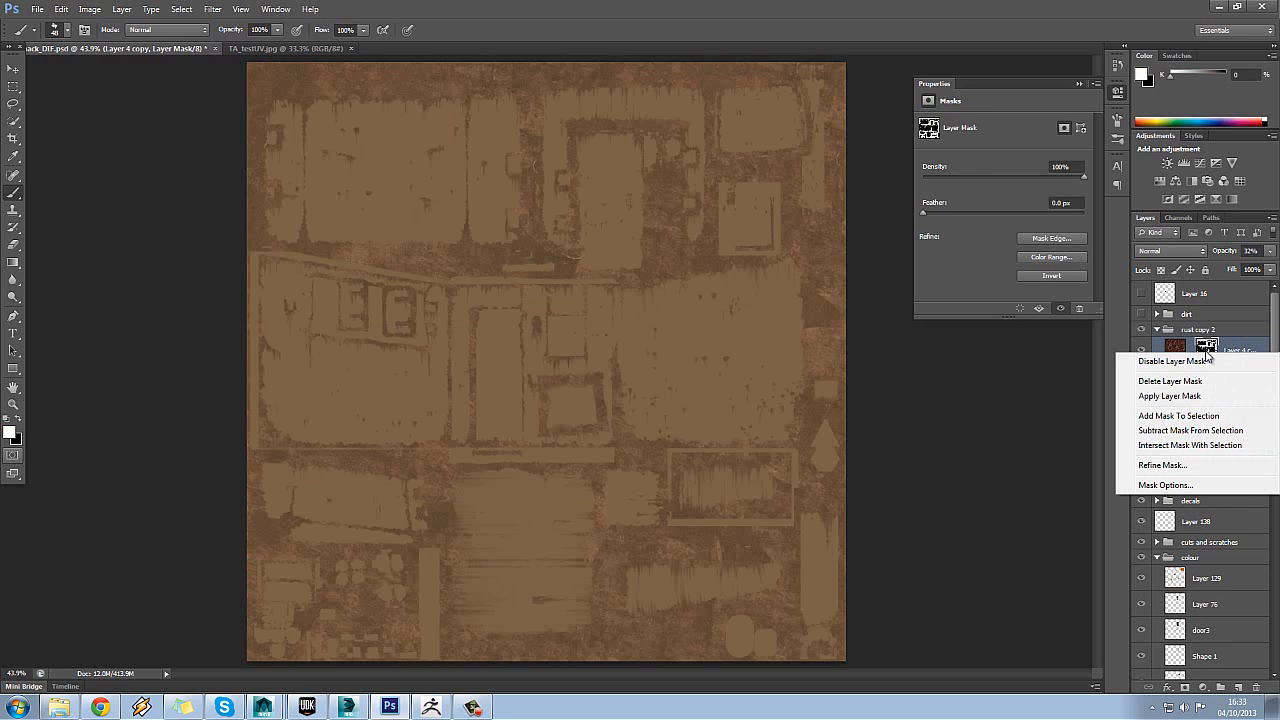
key("Escape")
left_click(1207, 350, "alt")
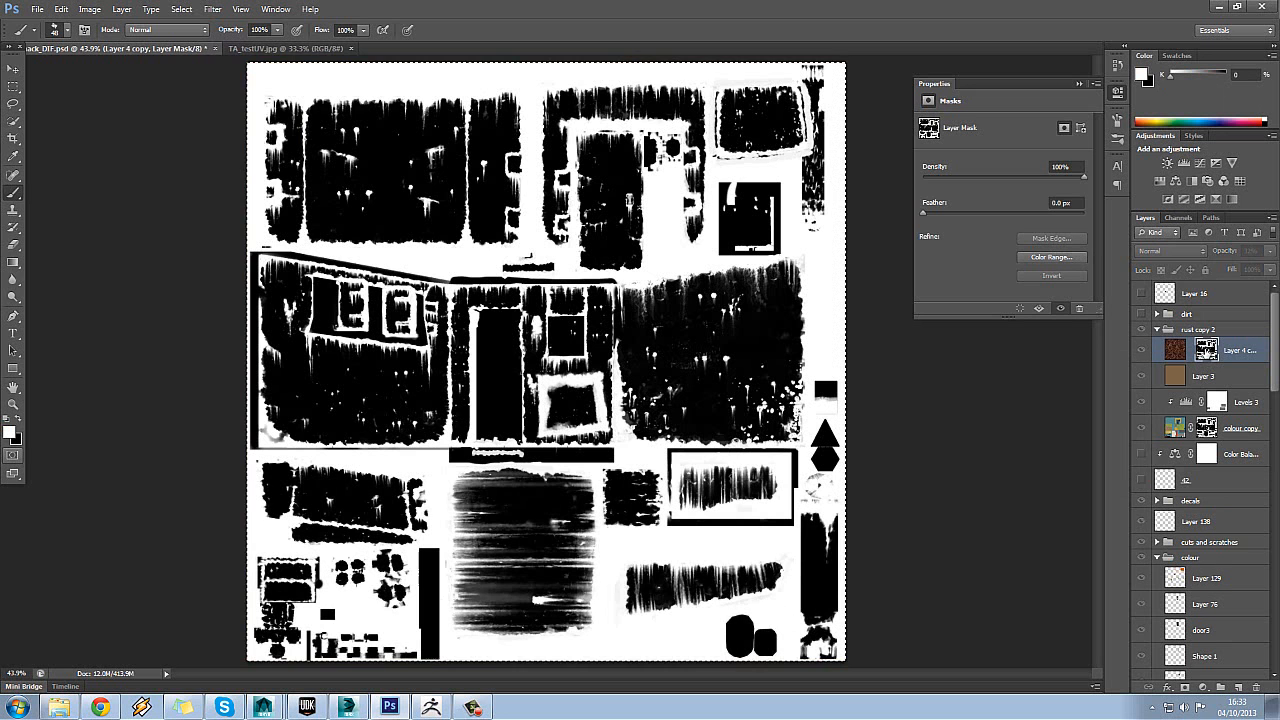
left_click(1145, 350)
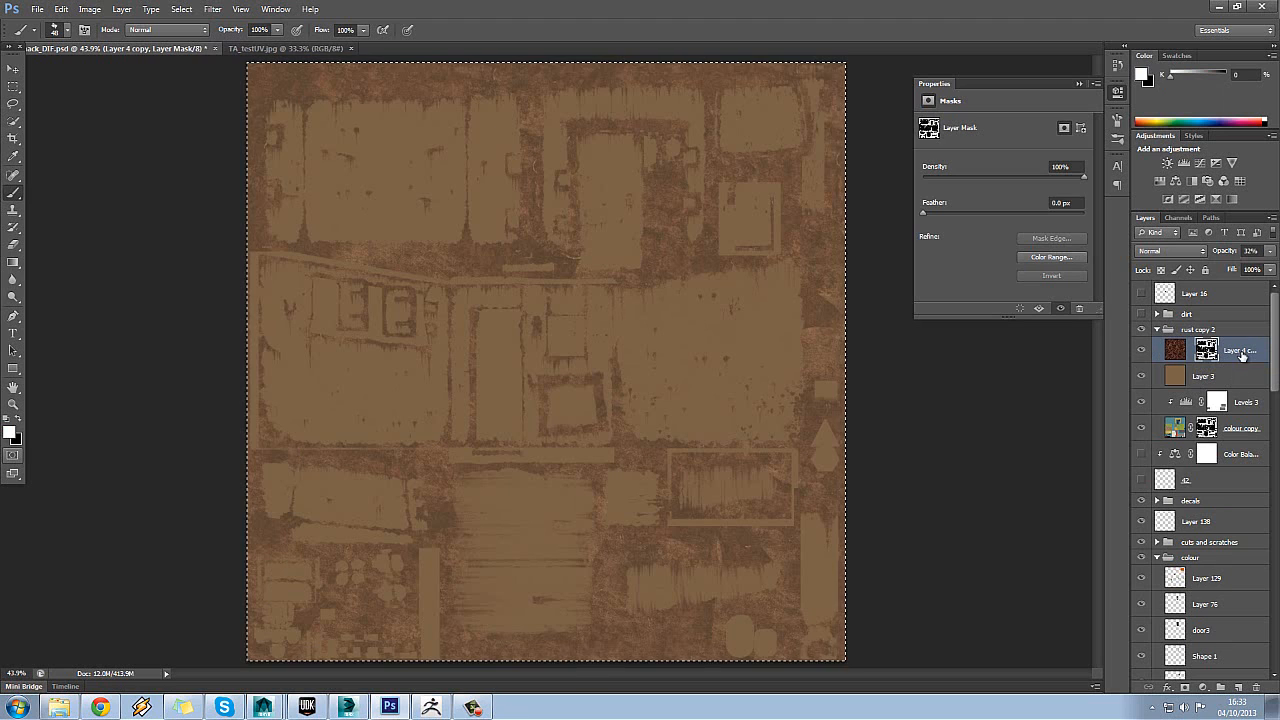
- Try merging Layer 4 copy into Layer 3 with its mask still attached, and check the merged layer by hiding and showing it
left_click(1243, 356)
key("ctrl+e")
left_click(1143, 351)
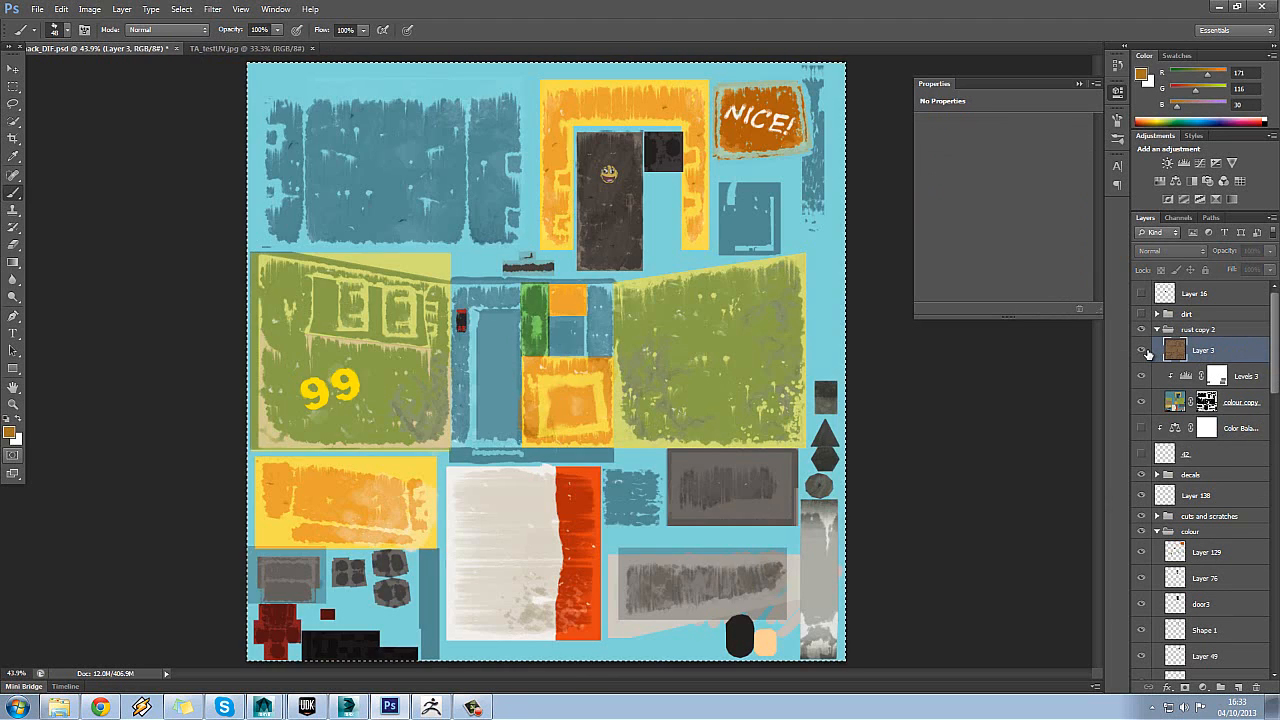
left_click(1143, 351)
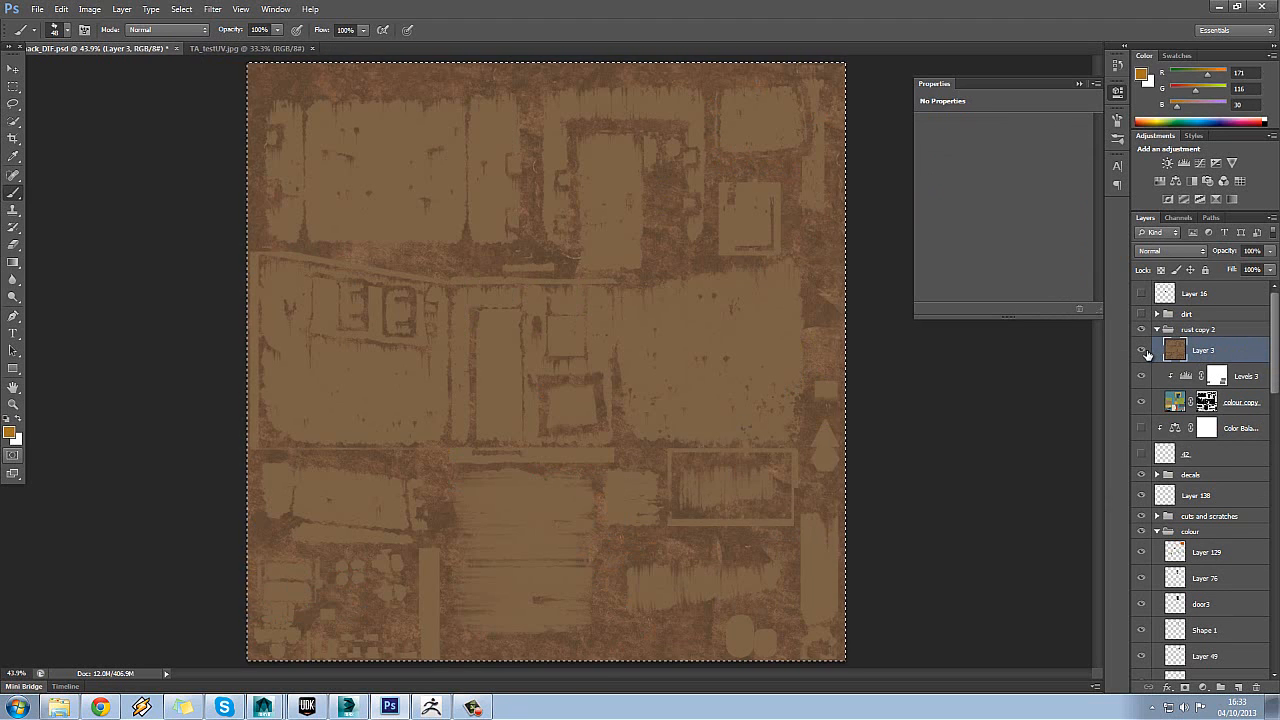
- Try pasting the copied mask into a new layer mask on the merged Layer 3, and revert to the unmerged layers
left_click(1185, 688)
left_click(1208, 350, "alt")
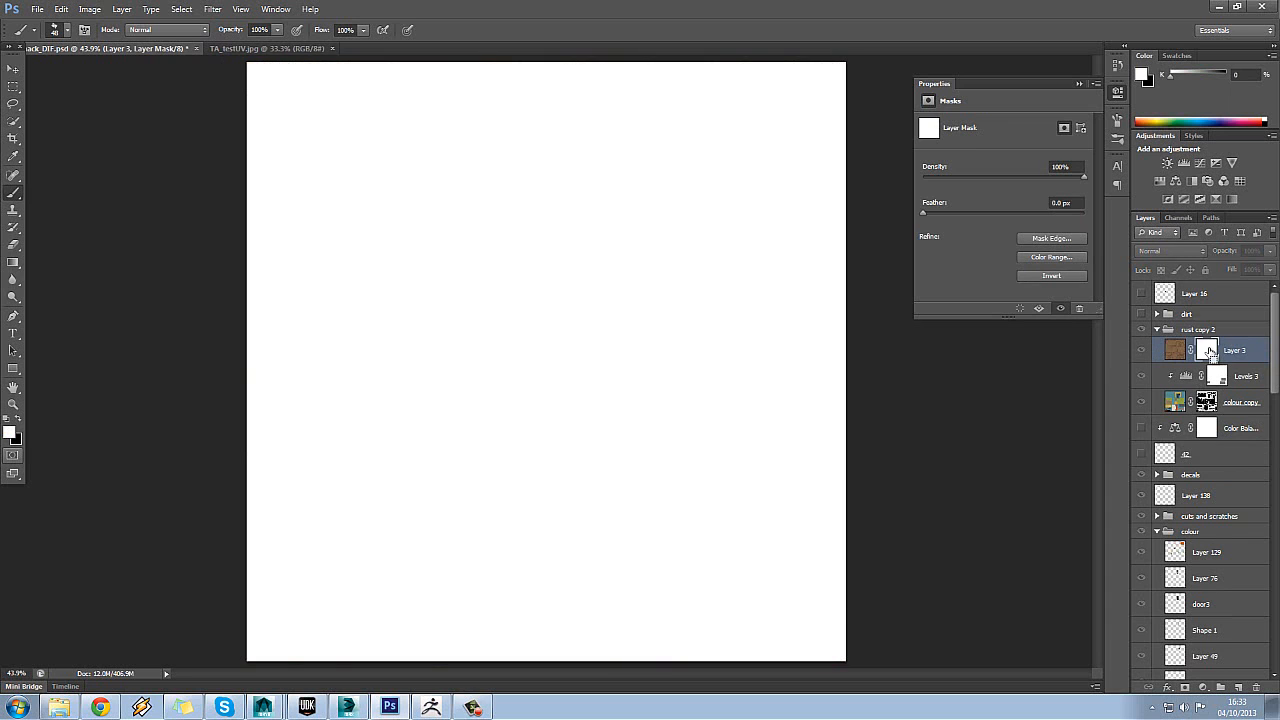
key("ctrl+v")
left_click(1143, 353)
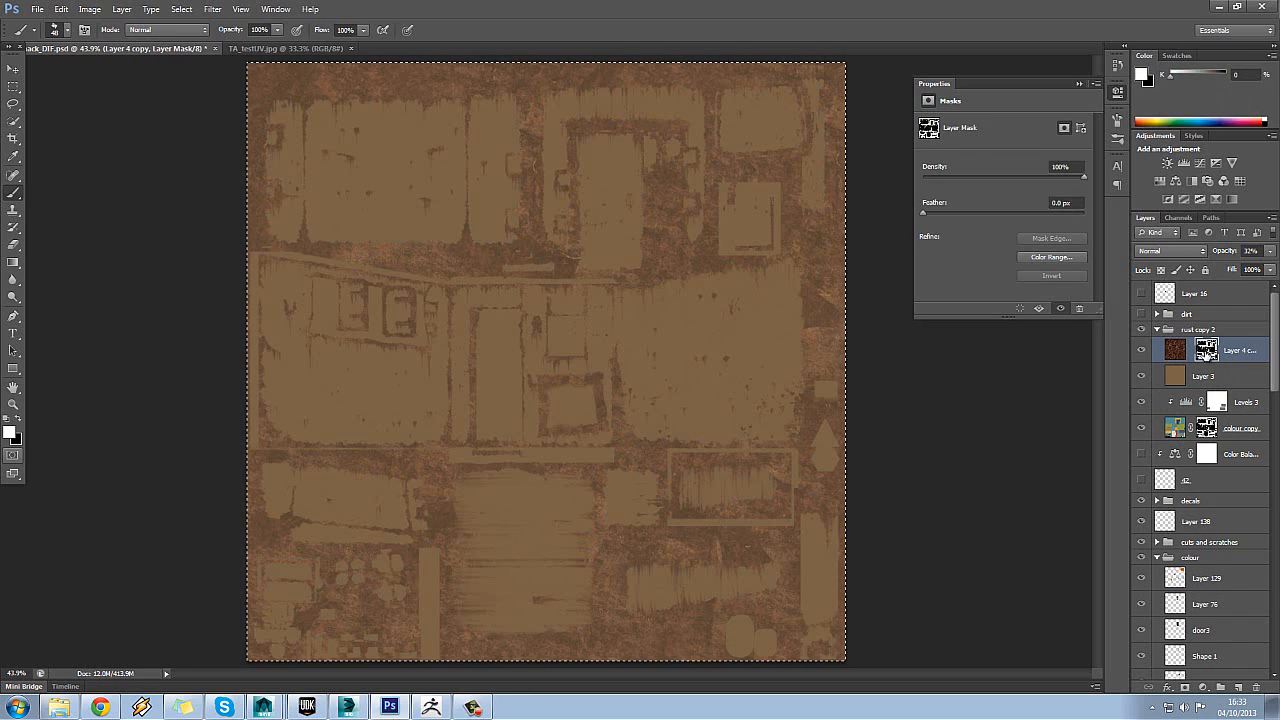
- Delete the layer mask from Layer 4 copy and merge that layer down into Layer 3
right_click(1207, 349)
left_click(1197, 381)
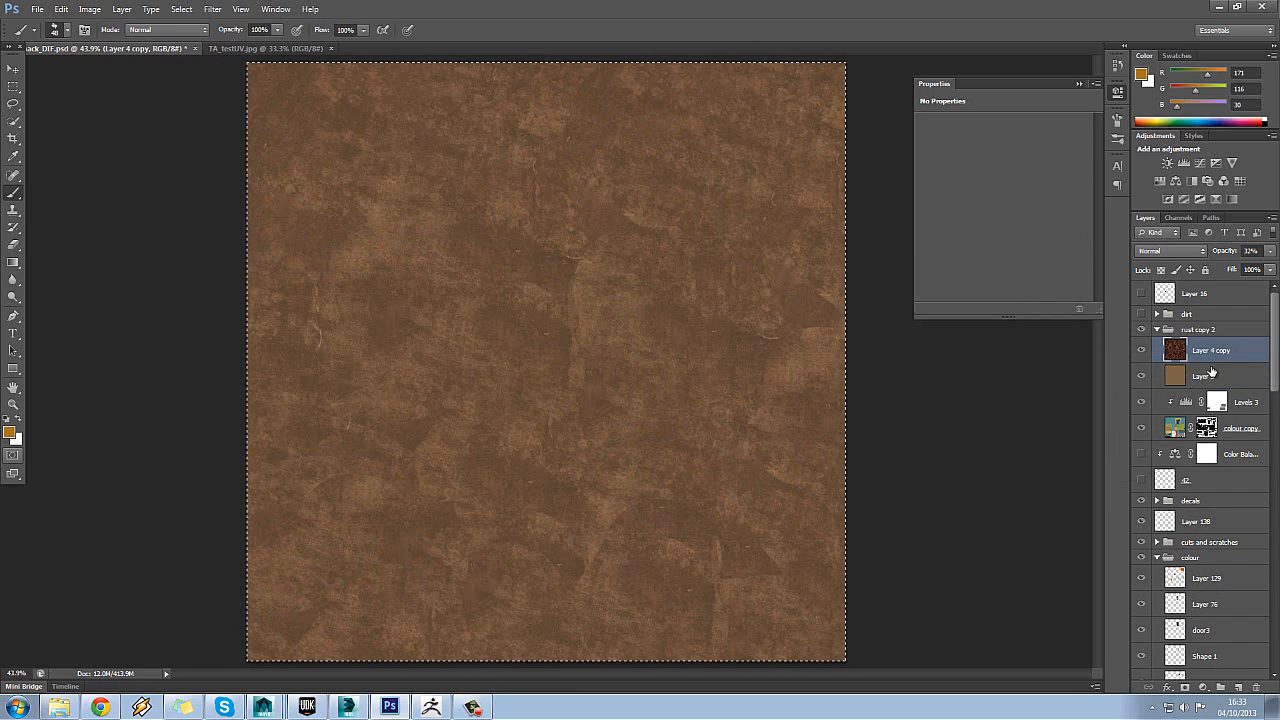
key("Delete")
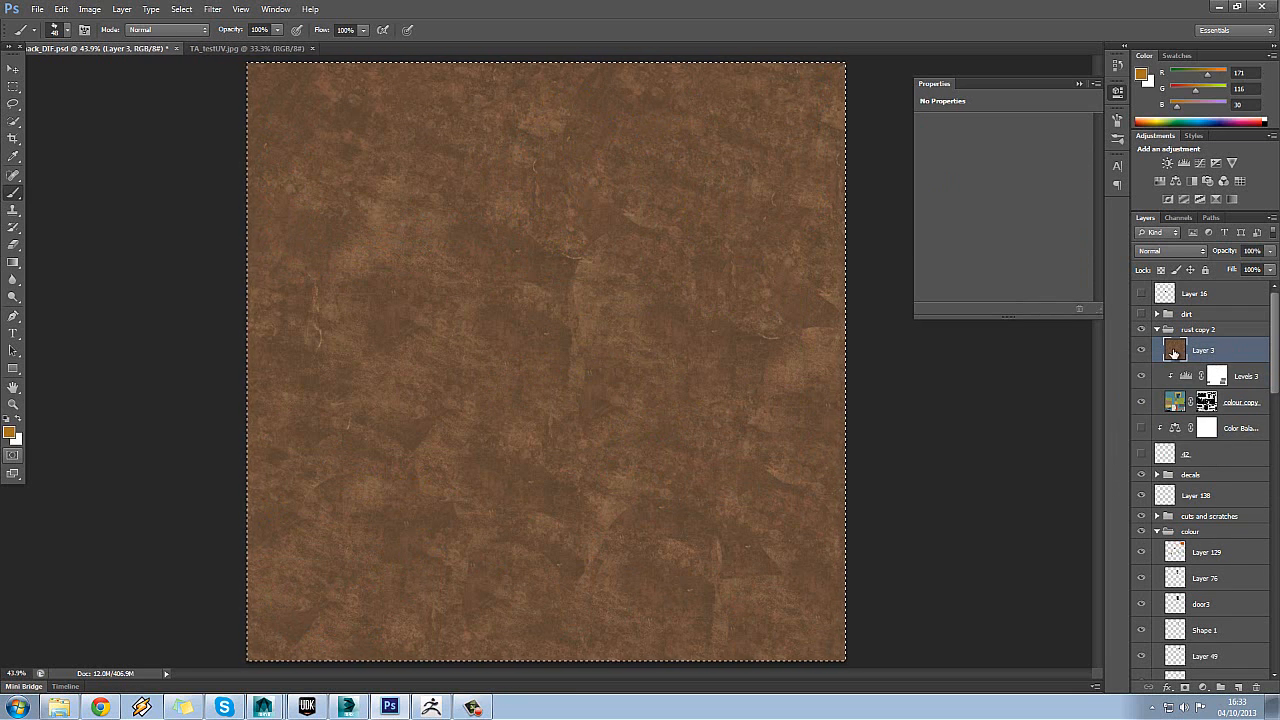
- Add a layer mask to the merged Layer 3, paste the copied black-and-white mask into it, and return to the texture view
left_click(1185, 688)
left_click(1206, 350, "alt")
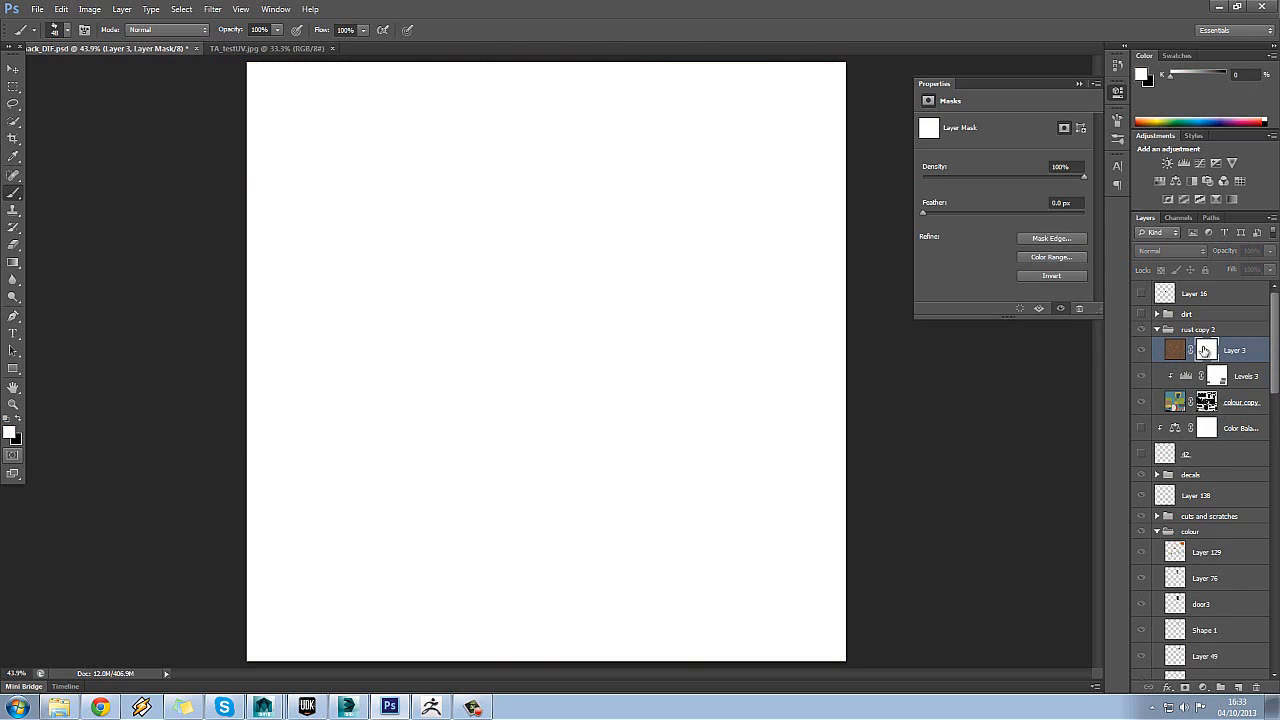
key("ctrl+v")
left_click(1206, 350, "alt")
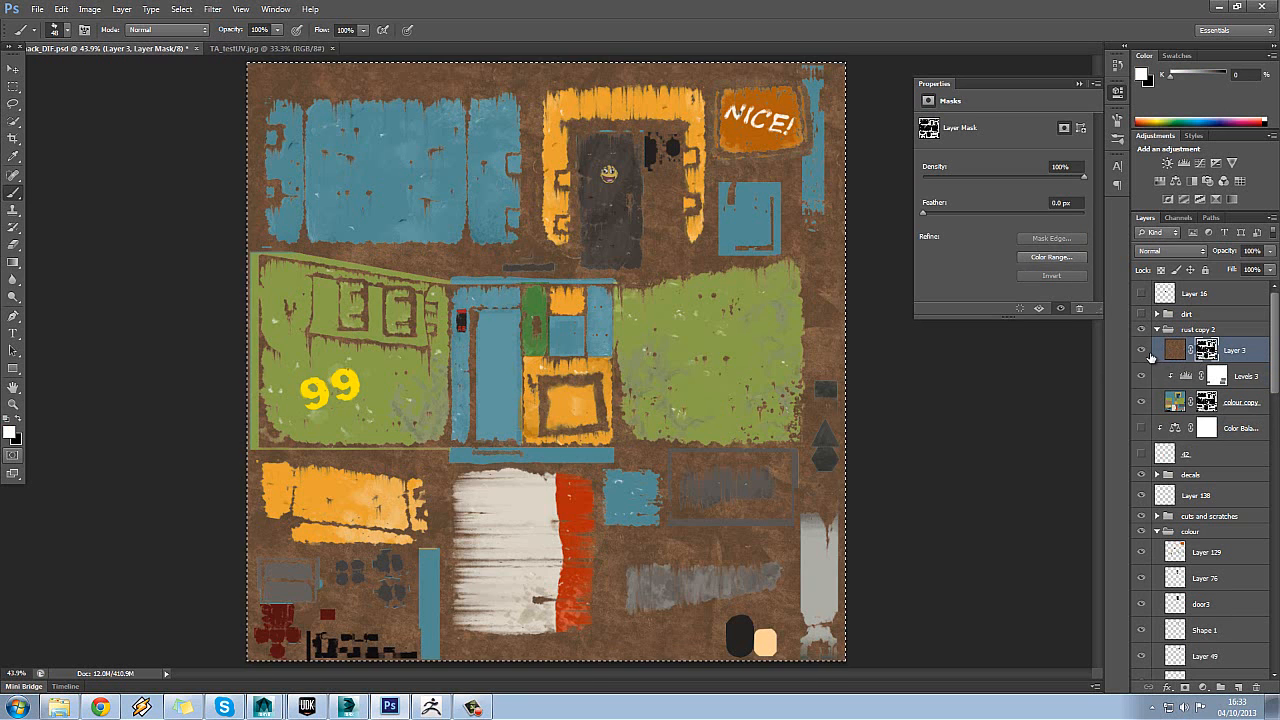
- Compare the merged Layer 3 with its mask disabled and enabled, toggle the layer's visibility, and view the mask on its own
left_click(1206, 350, "shift")
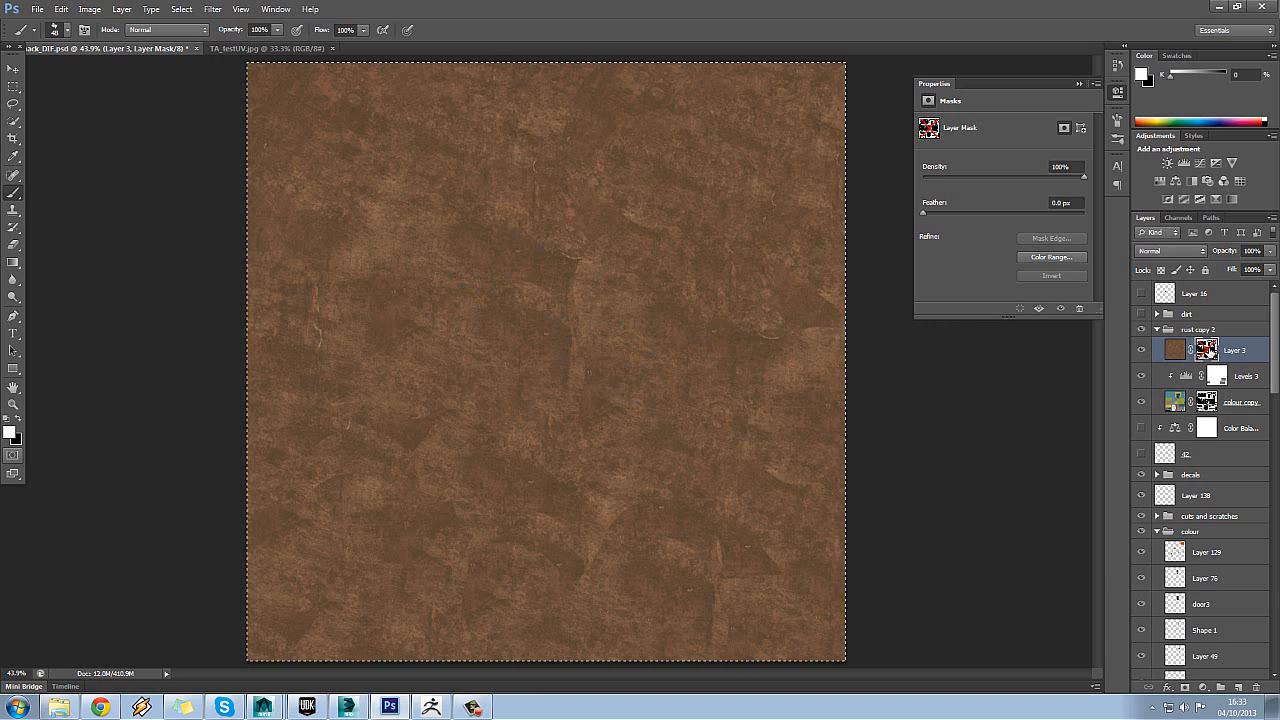
left_click(1208, 349, "shift")
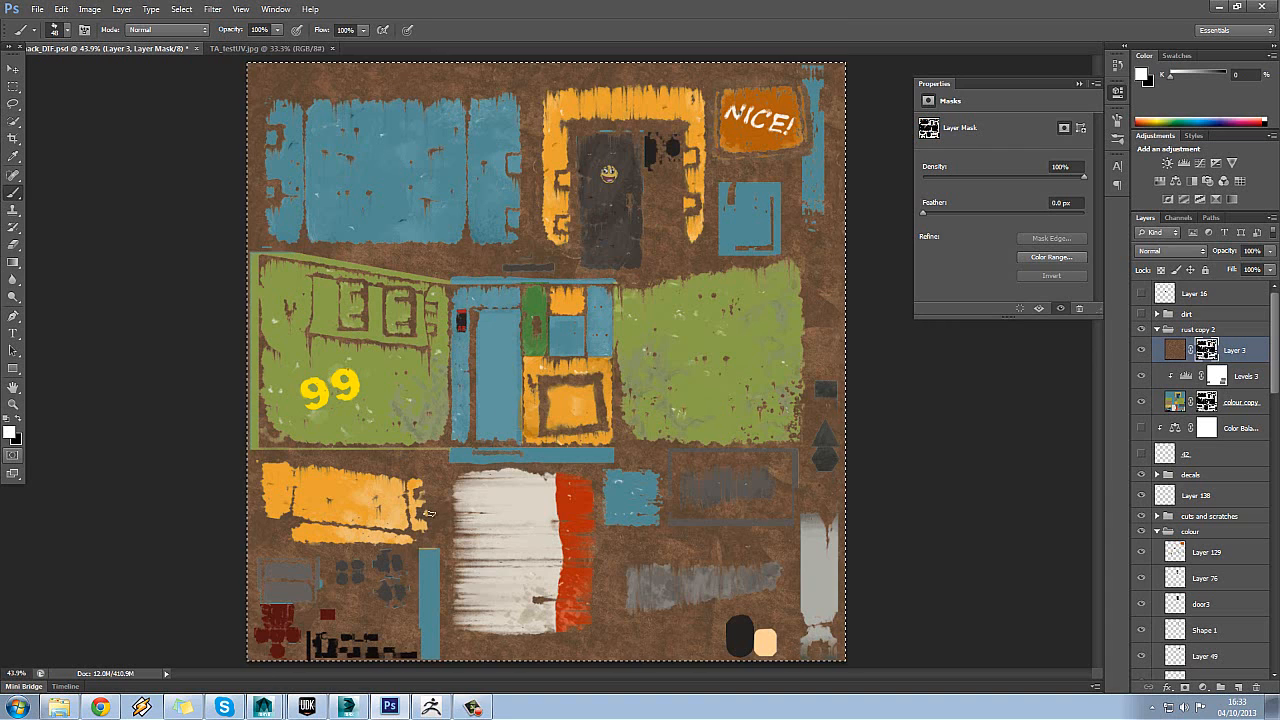
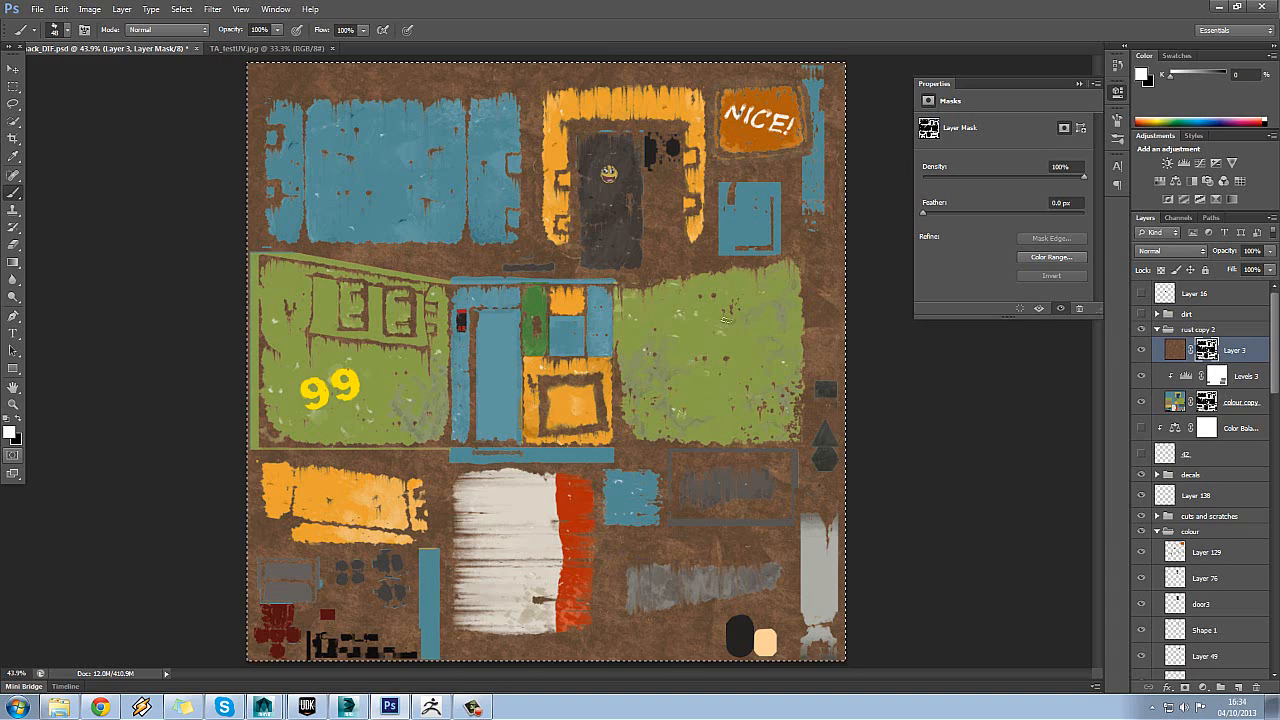
left_click(1140, 352)
left_click(1140, 352)
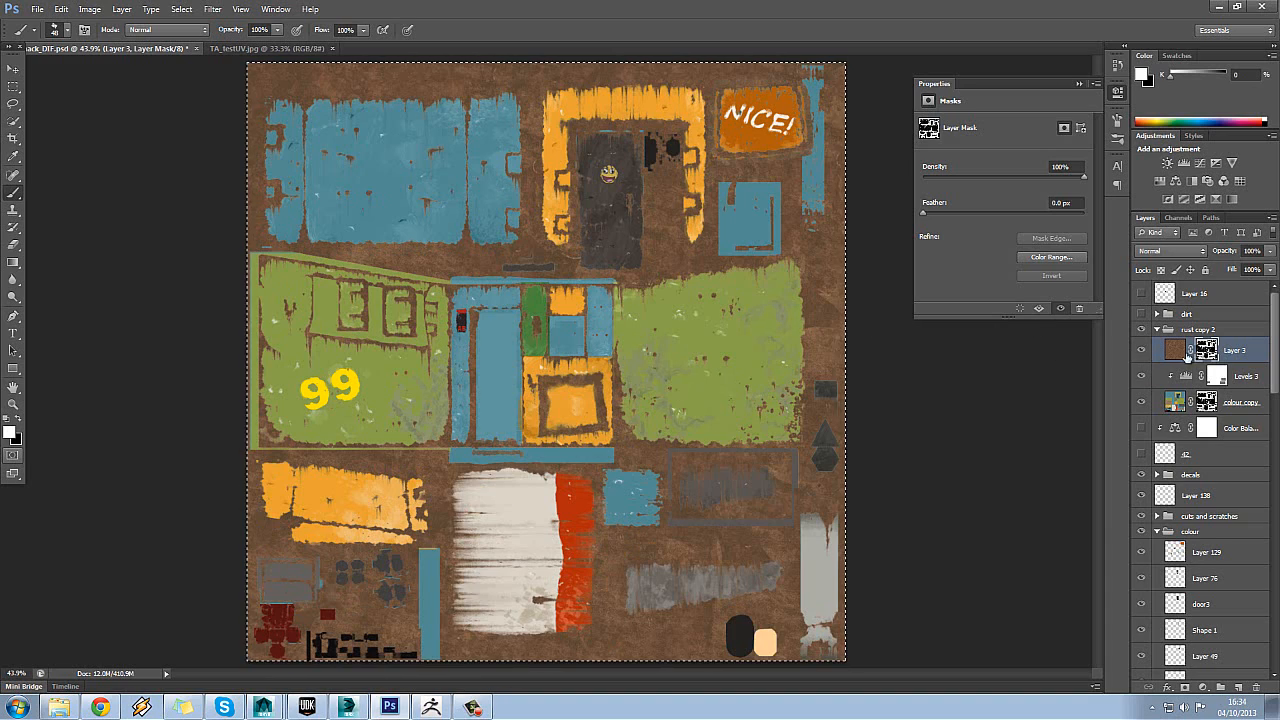
left_click(1207, 352, "alt")
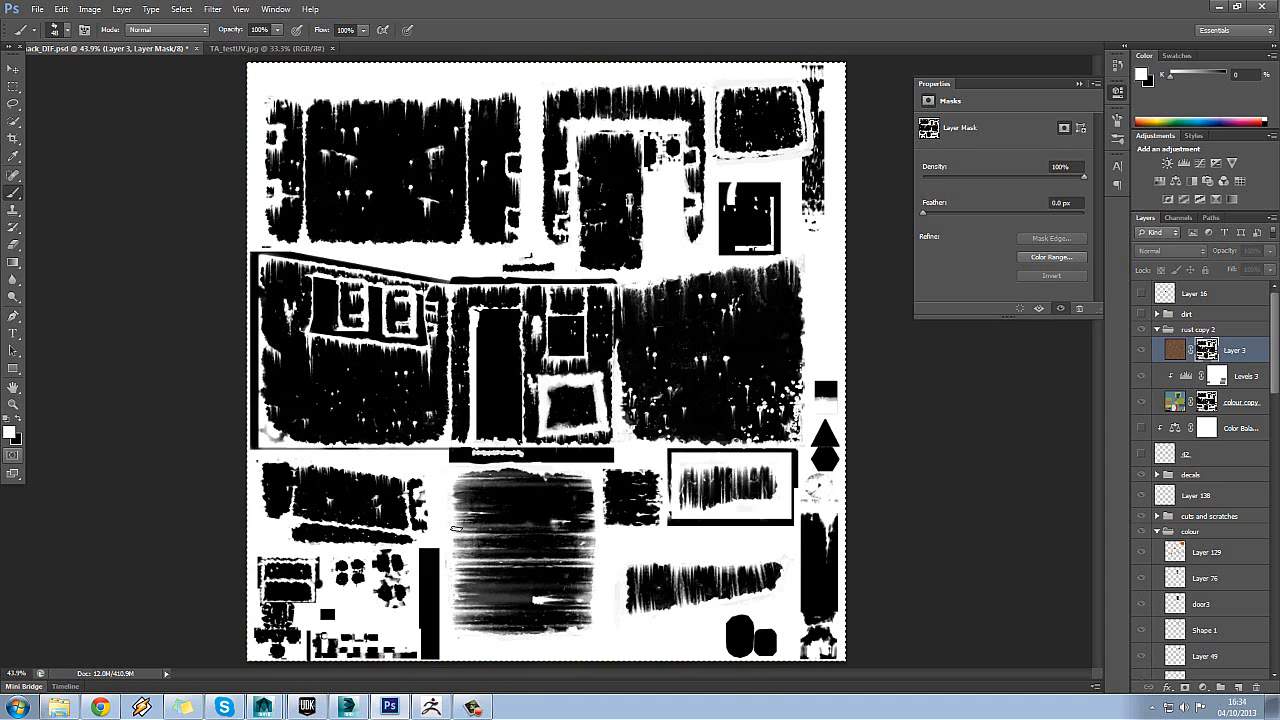
- Switch to 3ds Max, select the shack's walls, and convert them to an Editable Poly
left_click(347, 707)
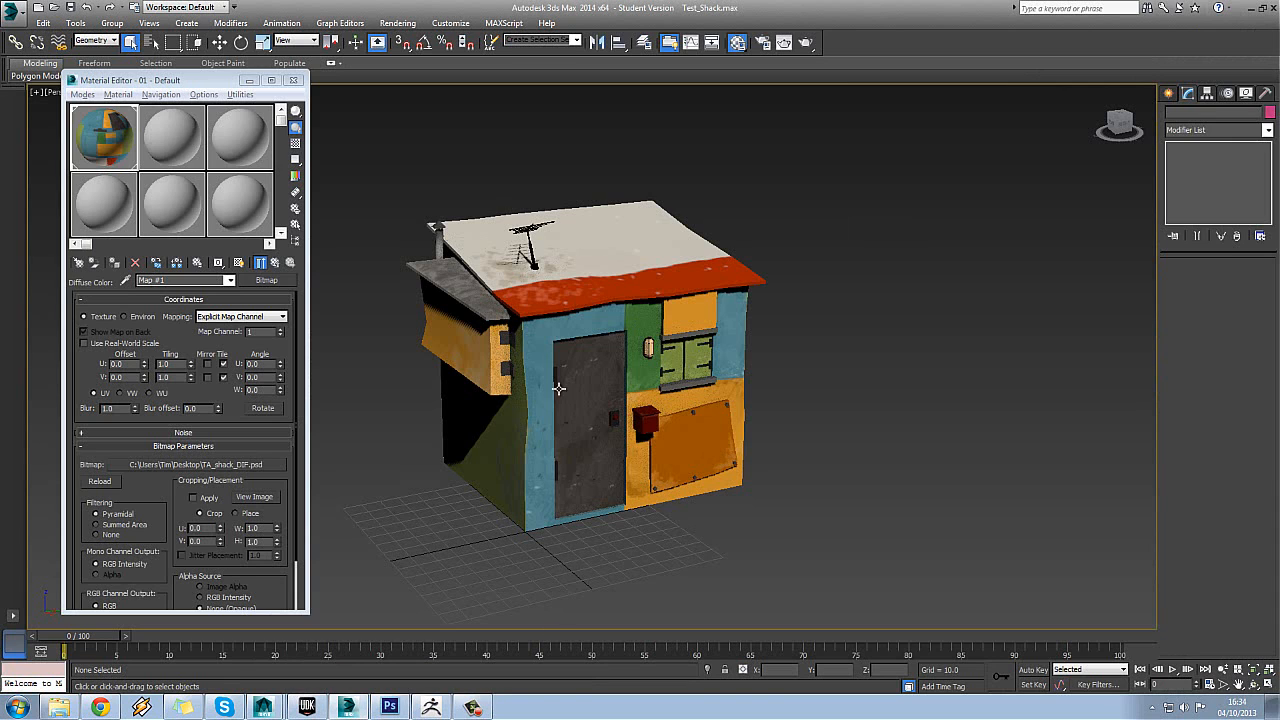
left_click(548, 351)
right_click(636, 349)
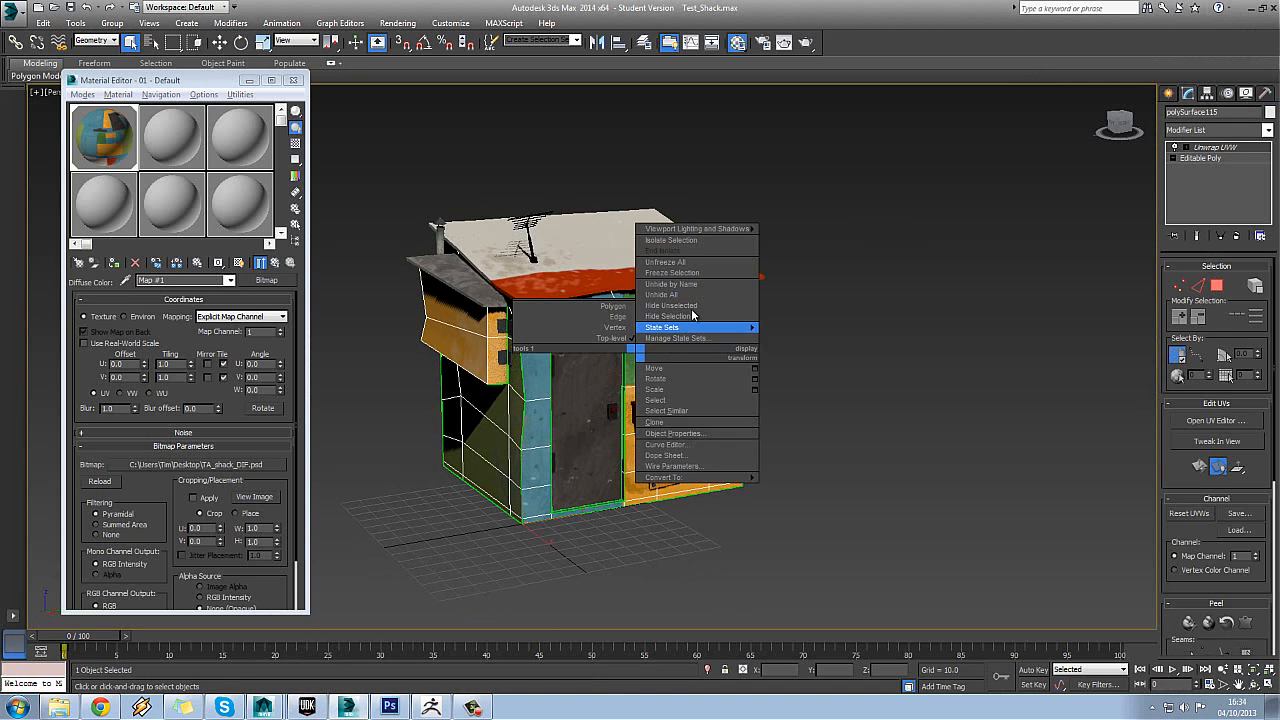
mouse_move(700, 327)
left_click_drag(851, 316, 760, 377)
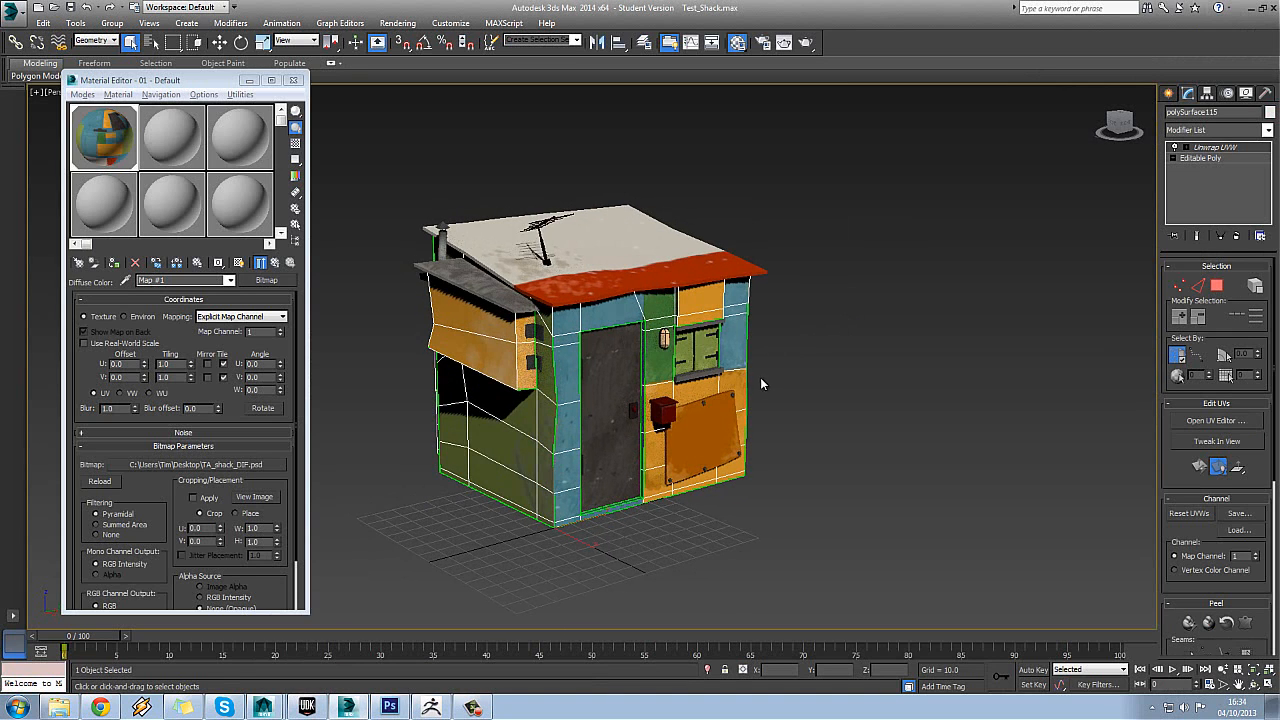
key("w")
right_click(625, 295)
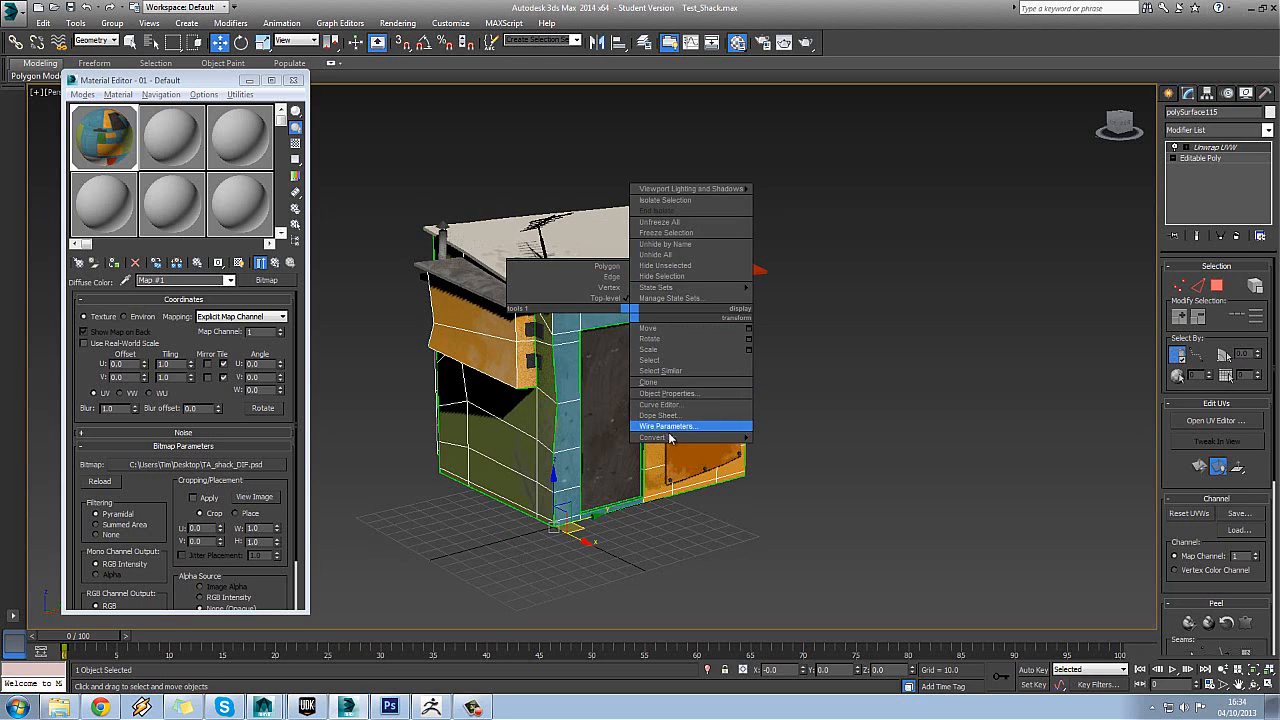
mouse_move(688, 426)
left_click(785, 449)
left_click_drag(743, 430, 520, 355)
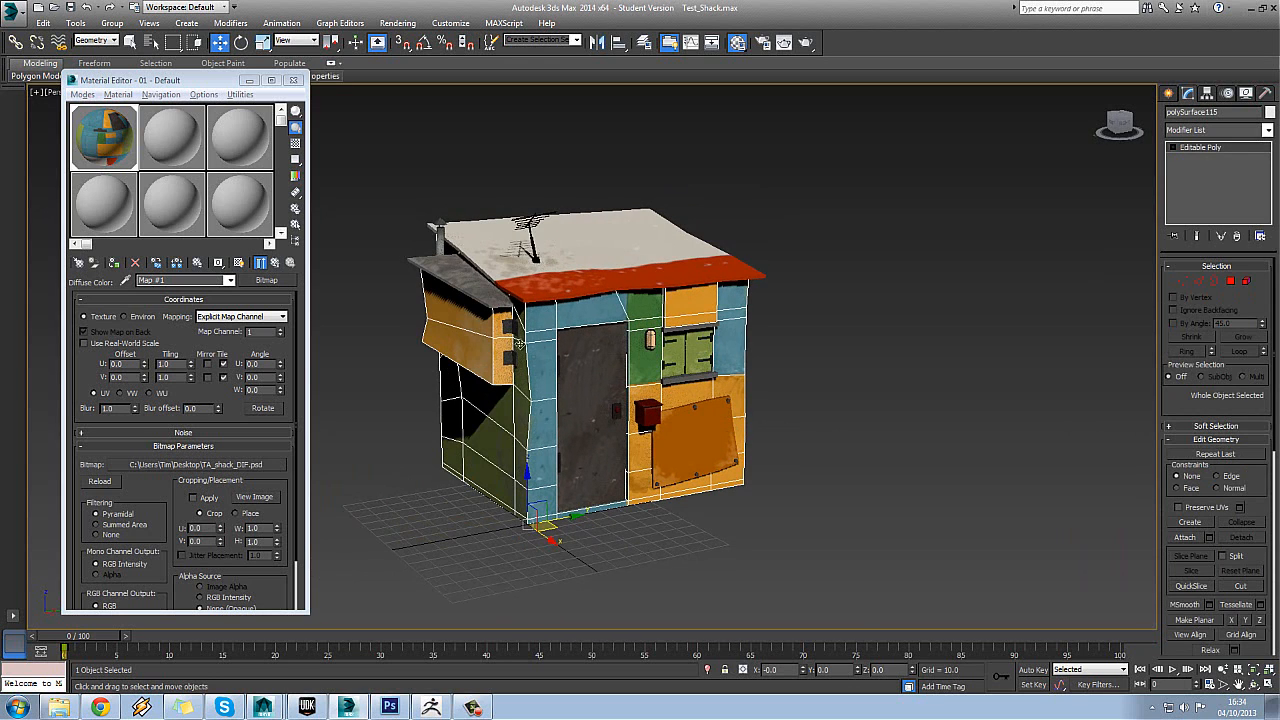
- Start exporting only the selected walls and create a folder named OBJ on the Desktop as the save location
left_click(8, 16)
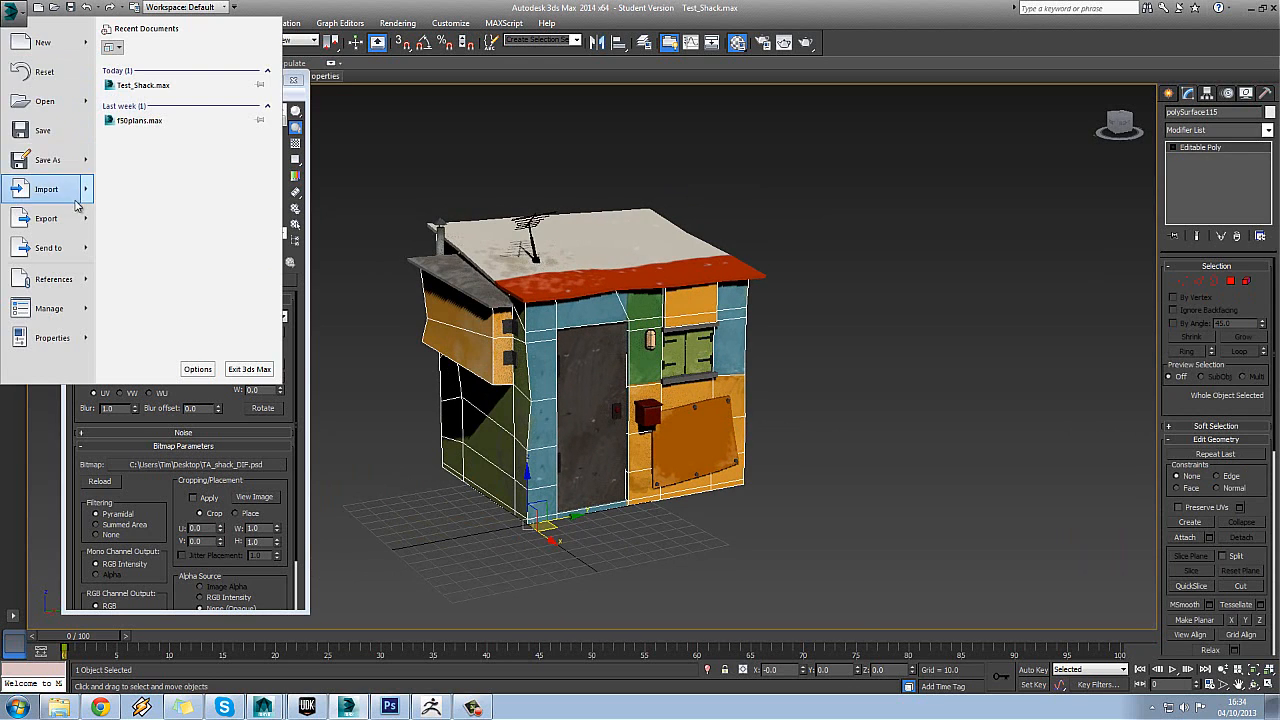
mouse_move(46, 218)
left_click(190, 120)
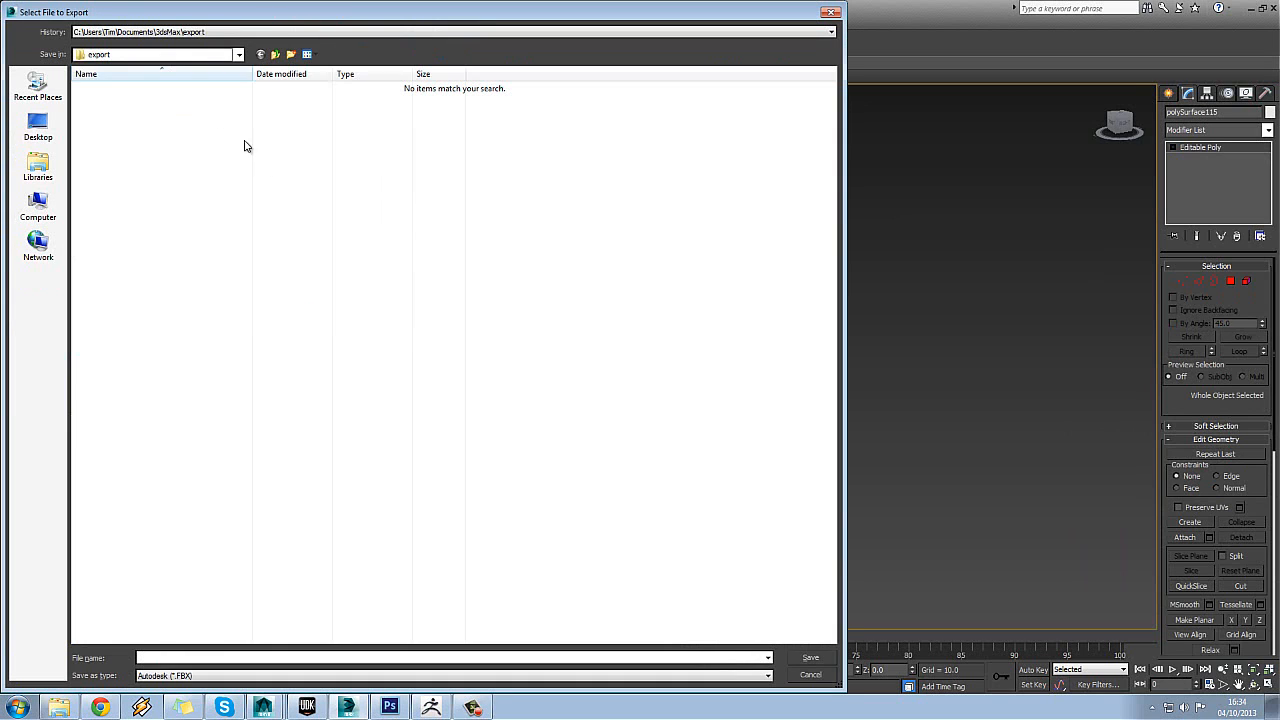
left_click(214, 54)
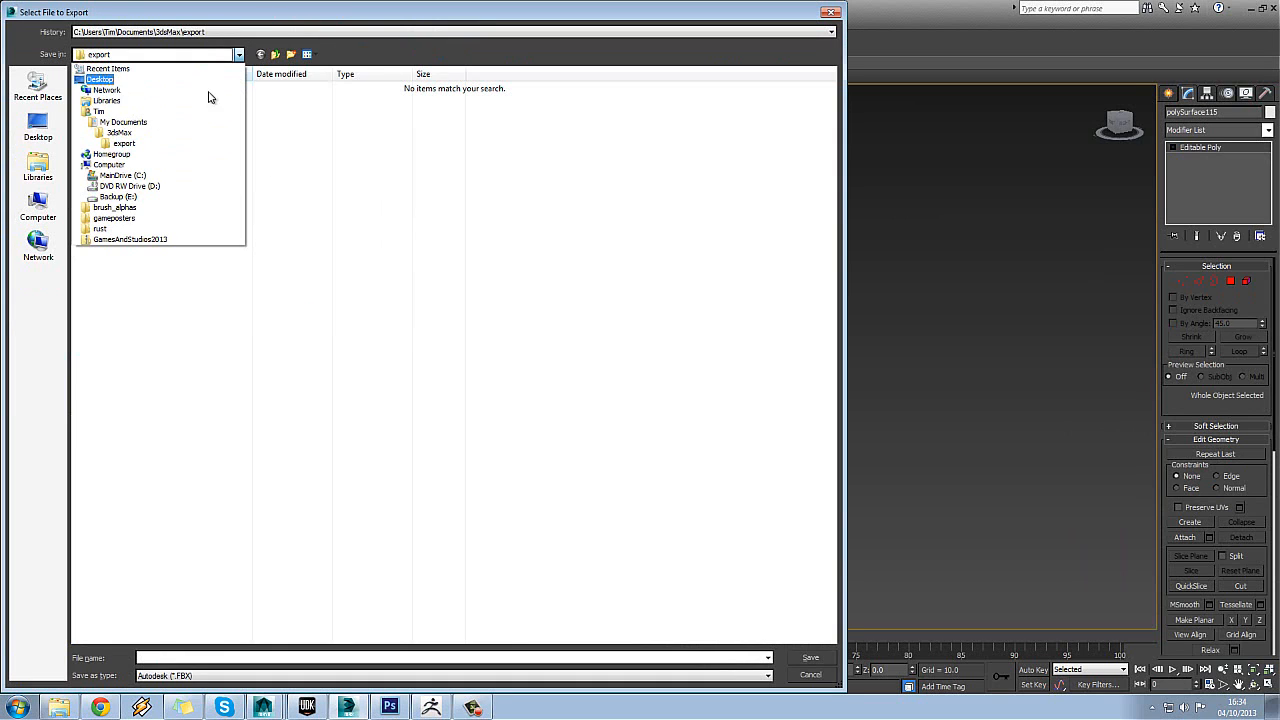
left_click(218, 177)
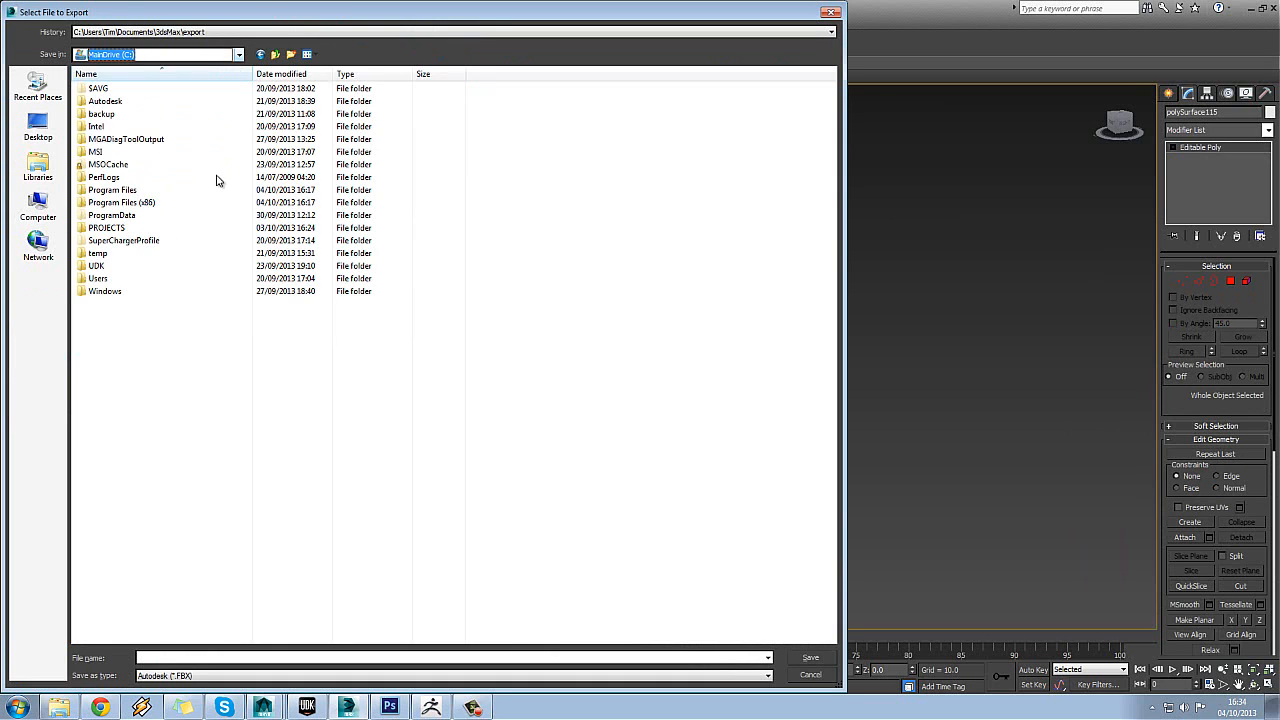
left_click(239, 54)
left_click(200, 68)
left_click(291, 55)
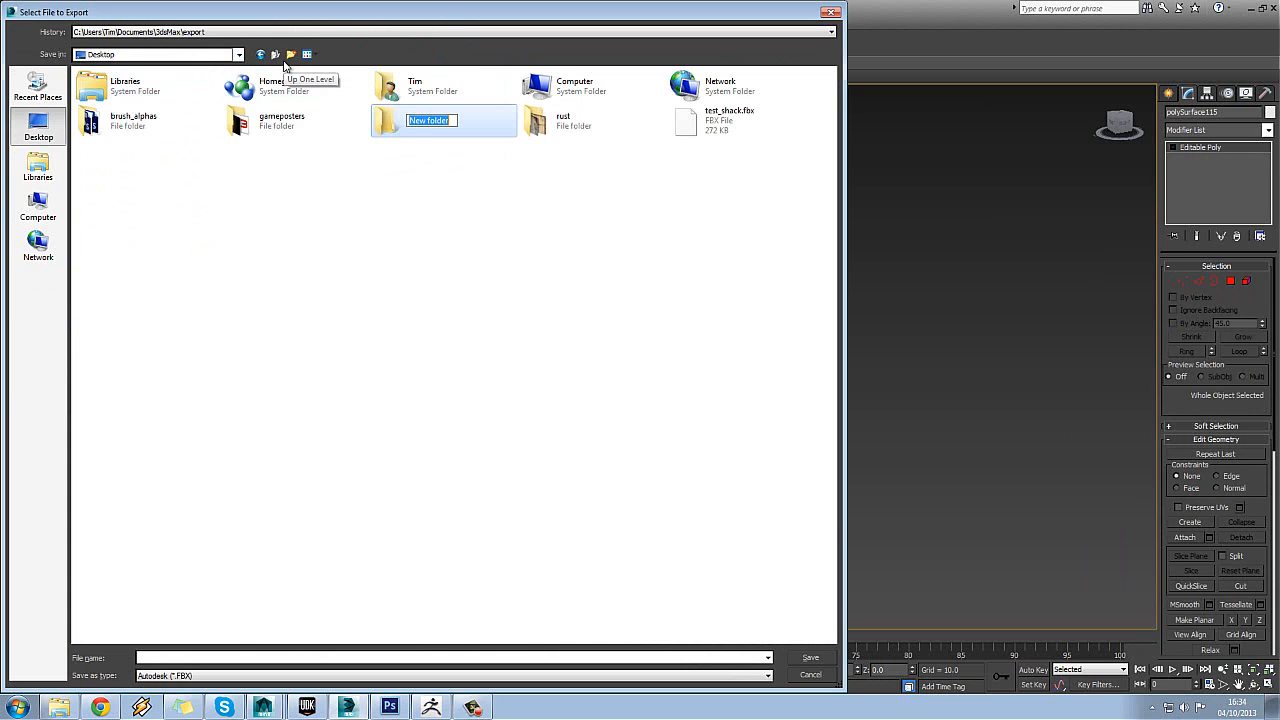
type("OBJ")
key("Return")
key("Return")
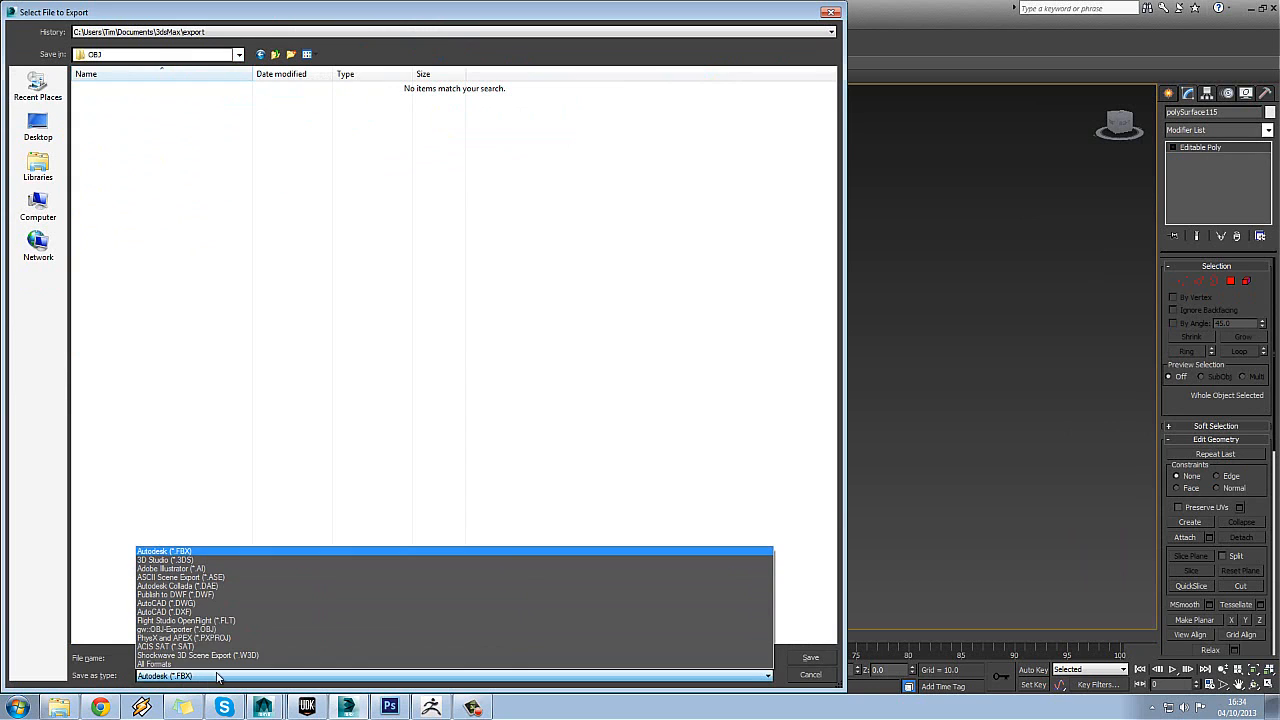
- Export the walls as TA_walls in the gw::OBJ-Exporter format using the ZBrush preset
left_click(200, 676)
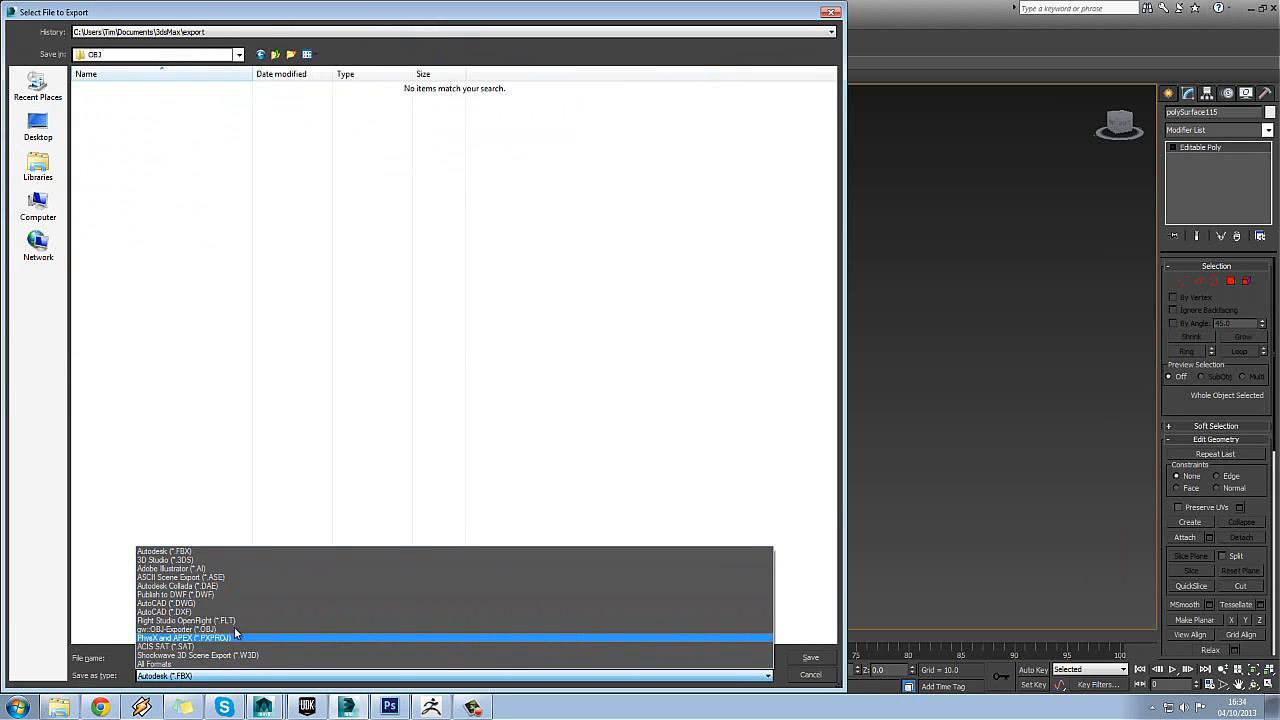
left_click(234, 628)
left_click(212, 657)
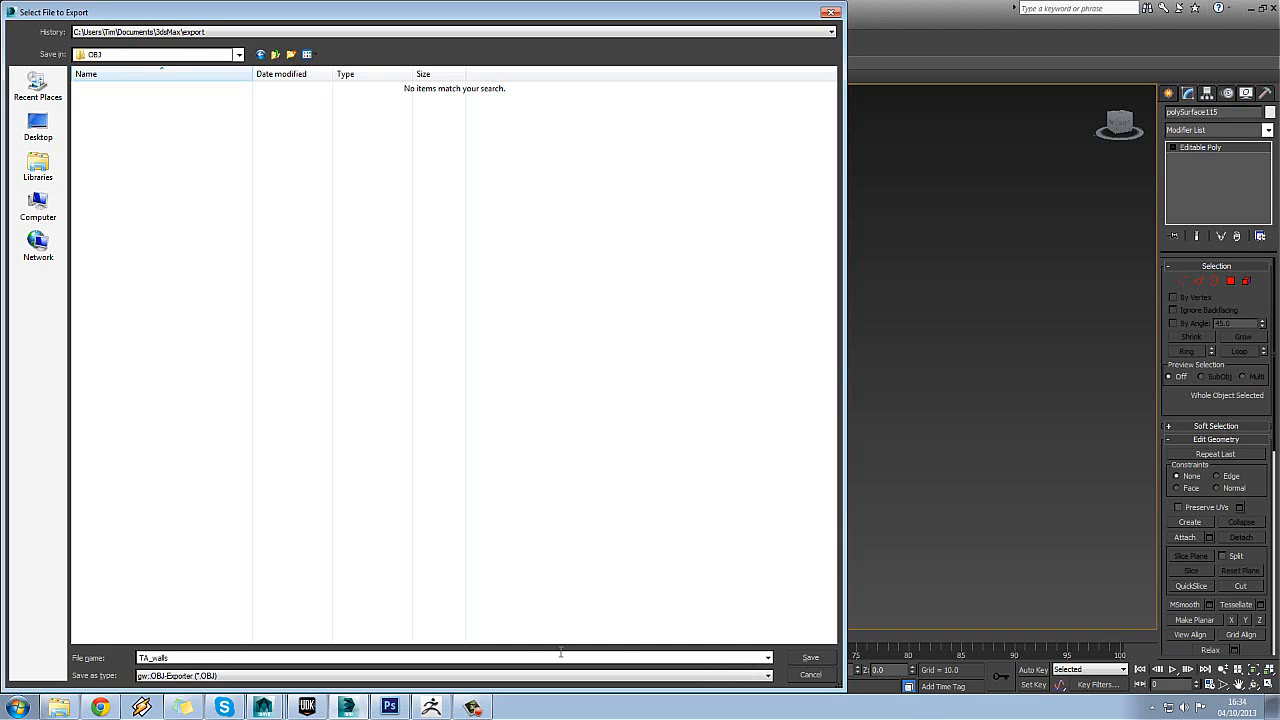
type("TA_walls")
left_click(810, 656)
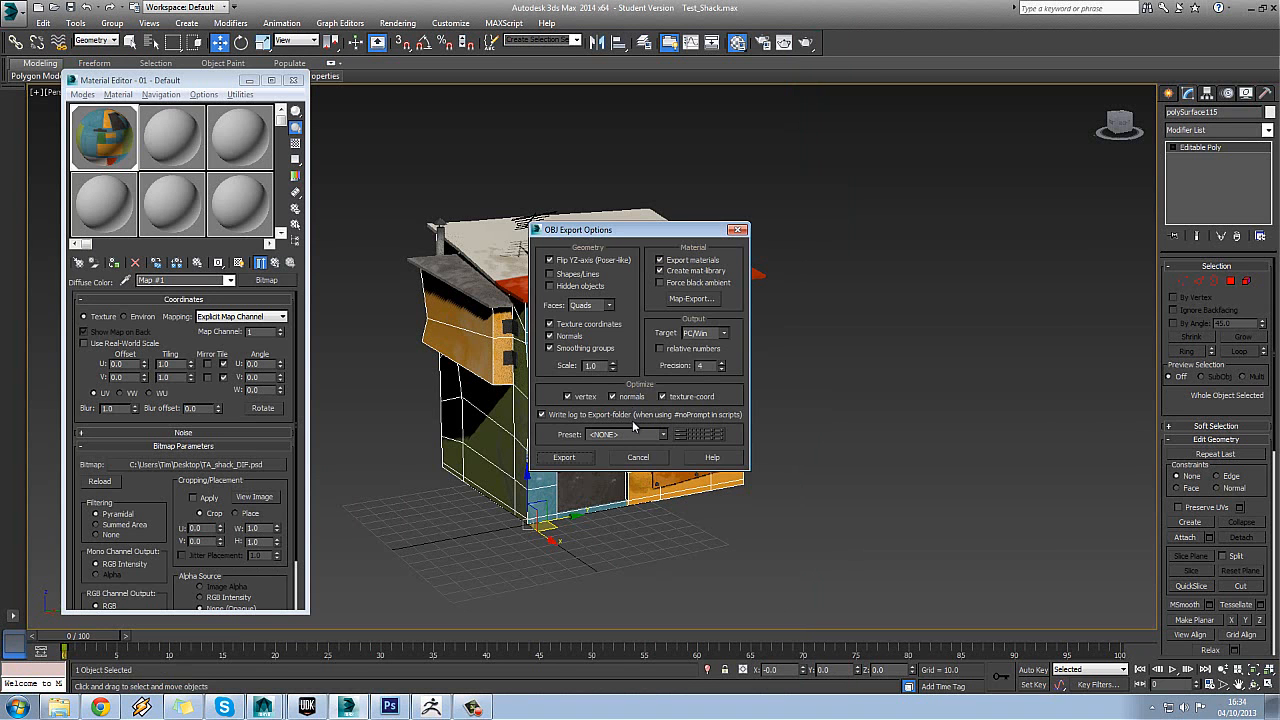
left_click(640, 435)
left_click(616, 691)
left_click(565, 457)
left_click(785, 466)
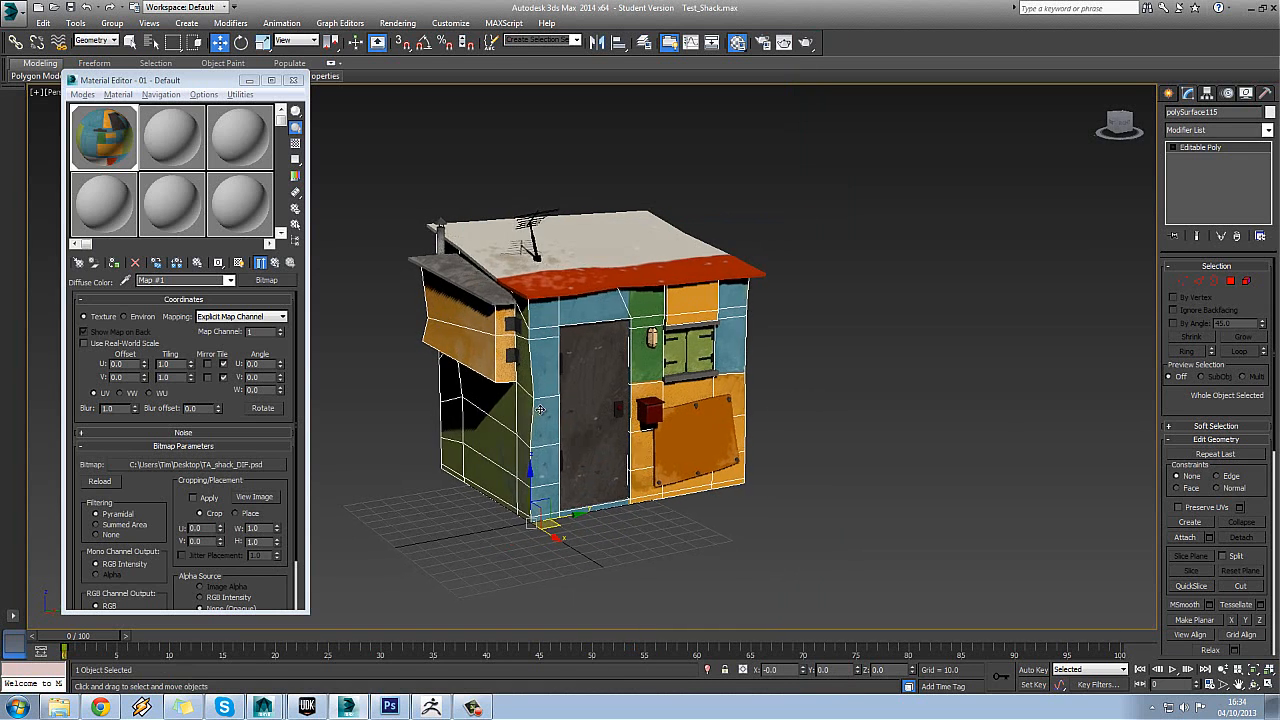
- Select both dark clamps on the side of the overhanging orange box
left_click_drag(540, 410, 581, 358)
scroll(581, 358, "up", 3)
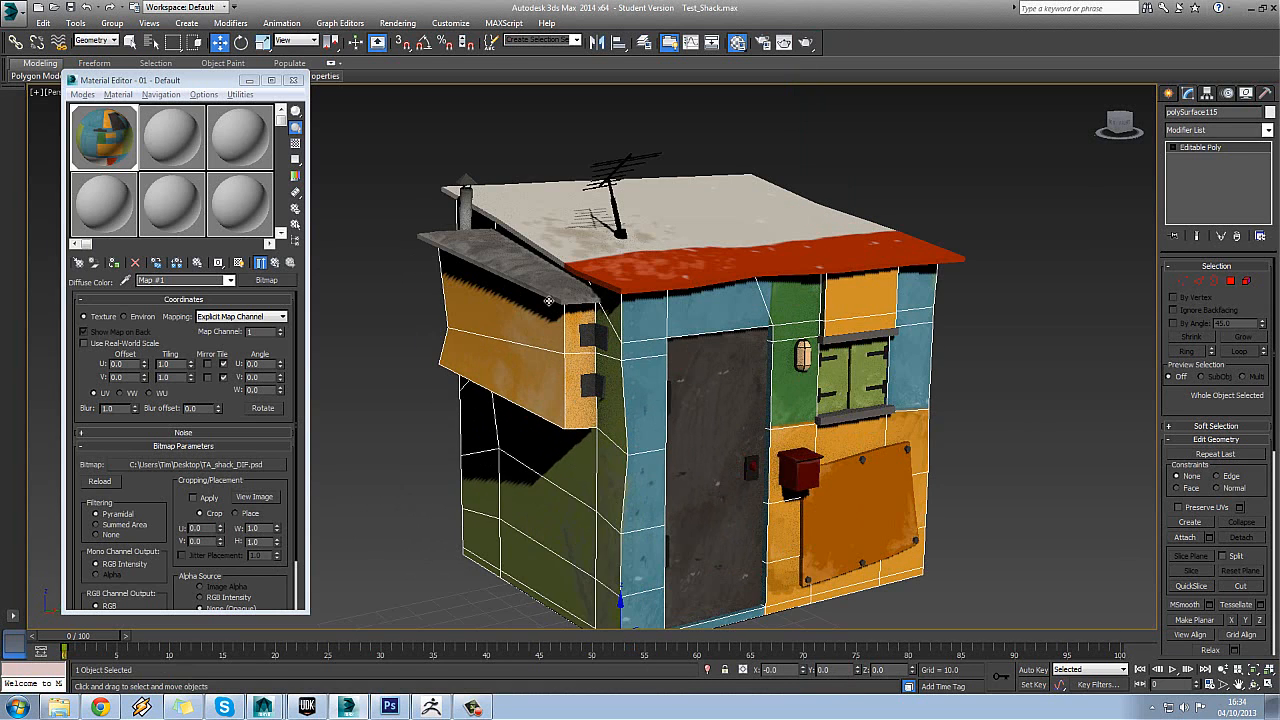
left_click(610, 235)
left_click_drag(610, 235, 639, 292)
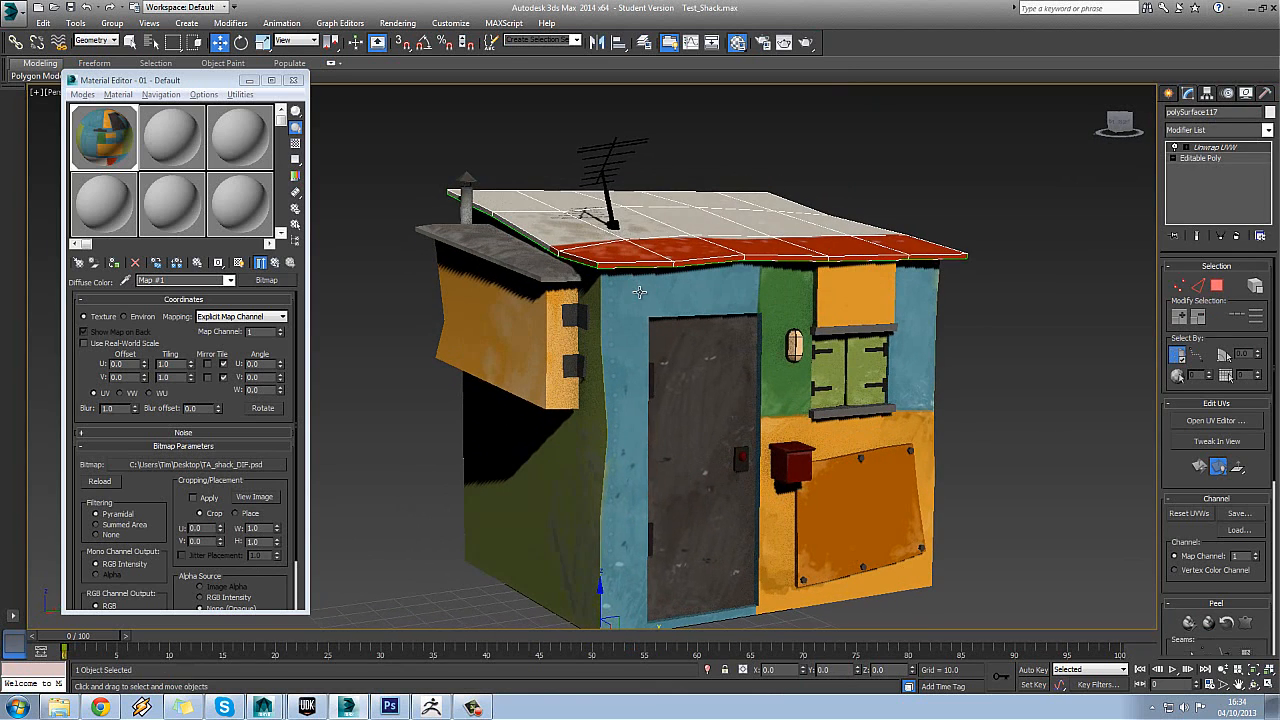
left_click(564, 337)
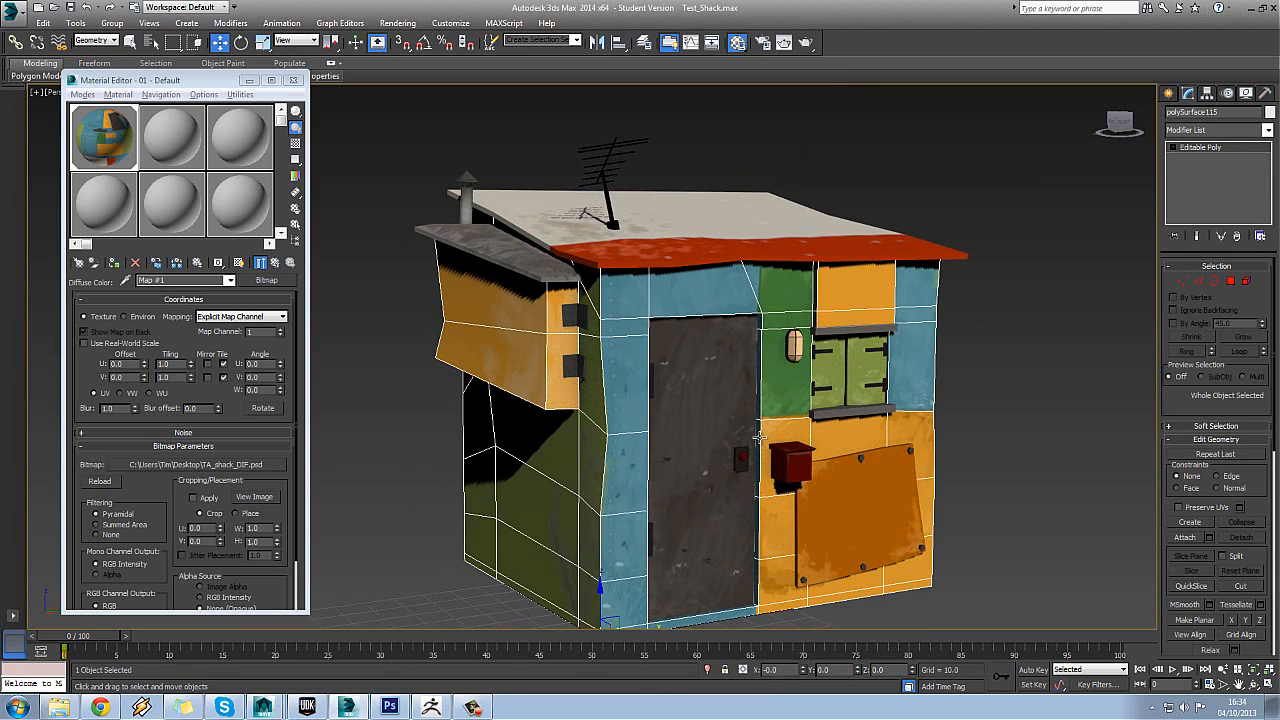
mouse_move(760, 437)
left_mouse_down()
mouse_move(790, 432)
mouse_move(765, 421)
left_mouse_up()
left_click(597, 375)
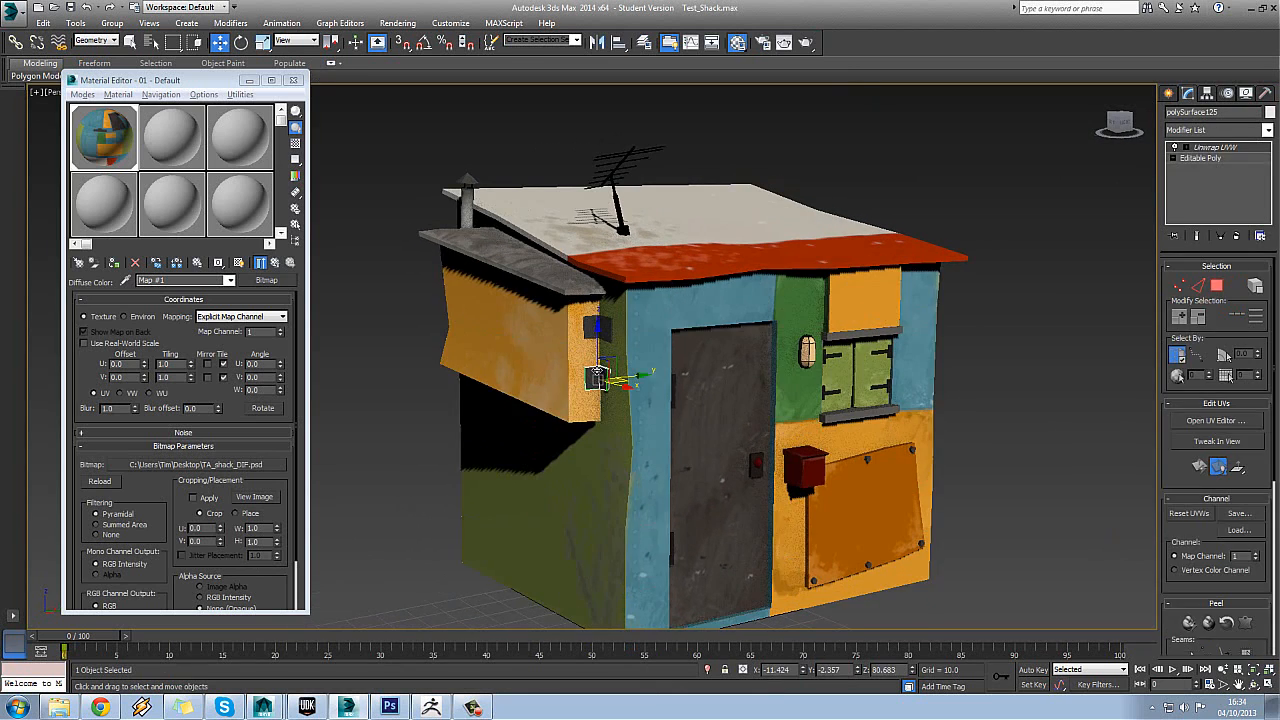
left_click(597, 328)
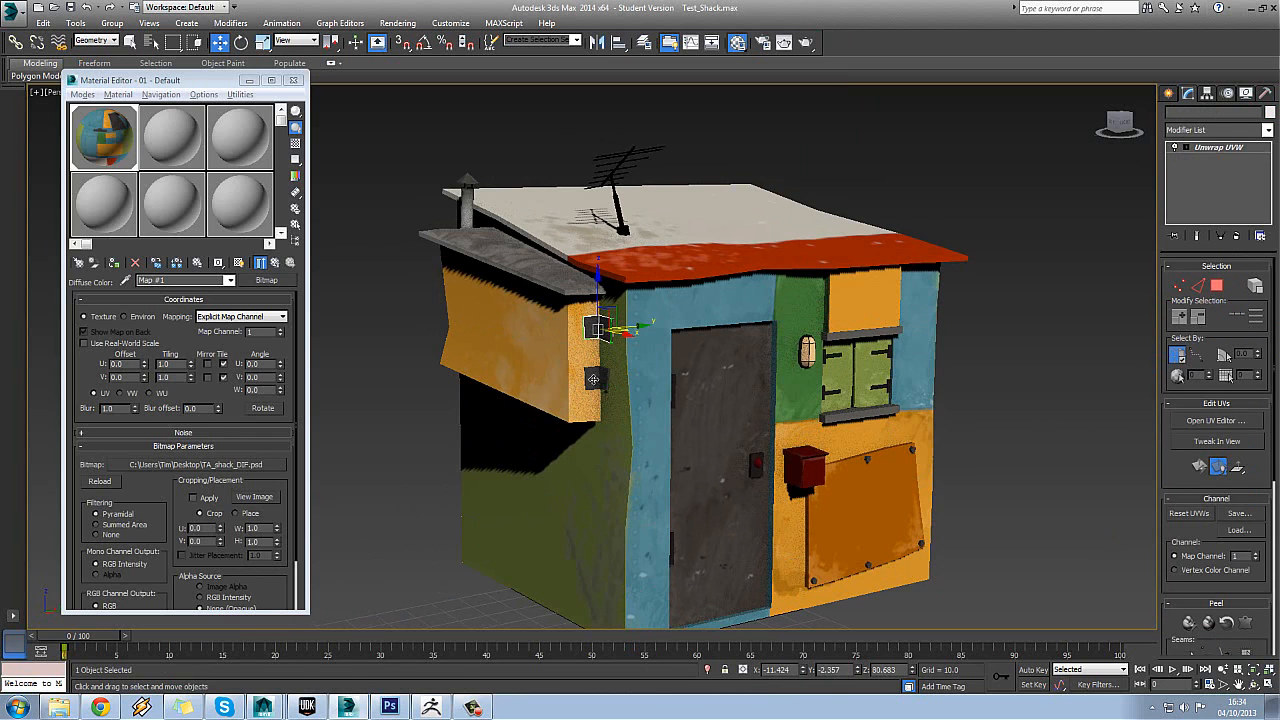
left_click(593, 379, "ctrl")
- Export the two selected clamps into the OBJ folder as TA_clamps in OBJ format
left_click(16, 18)
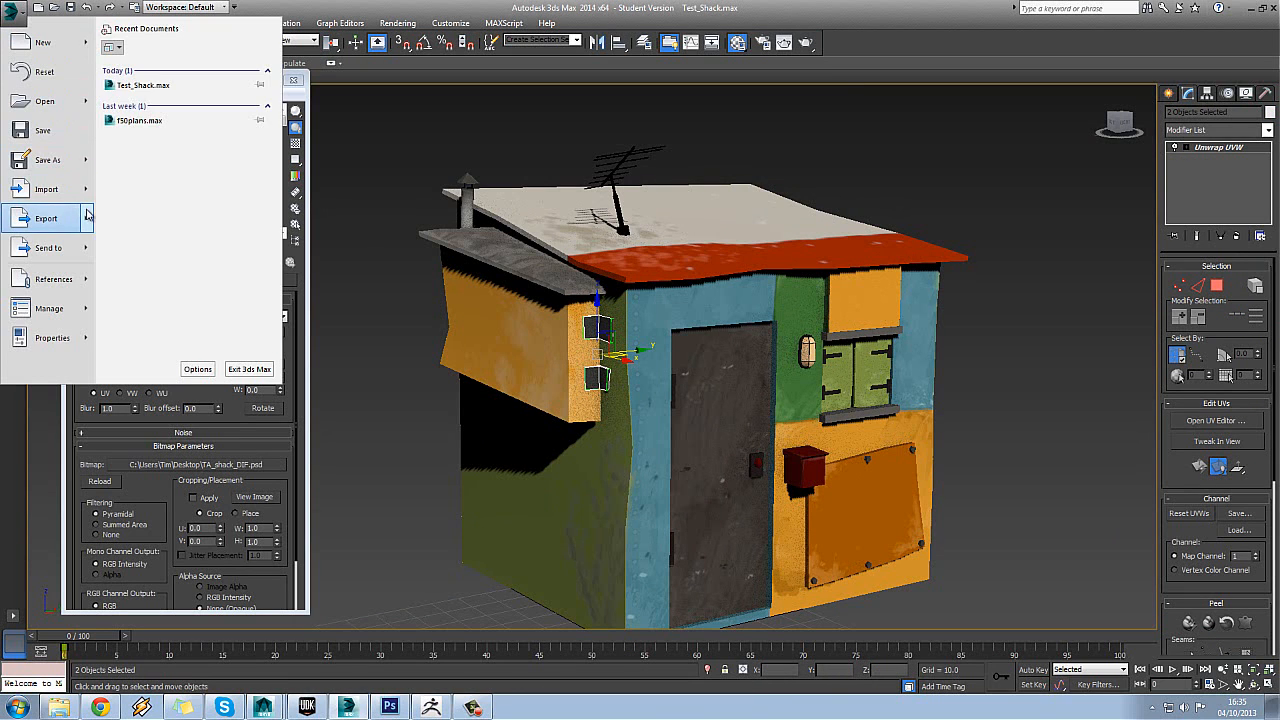
mouse_move(88, 215)
left_click(150, 135)
left_click(128, 90)
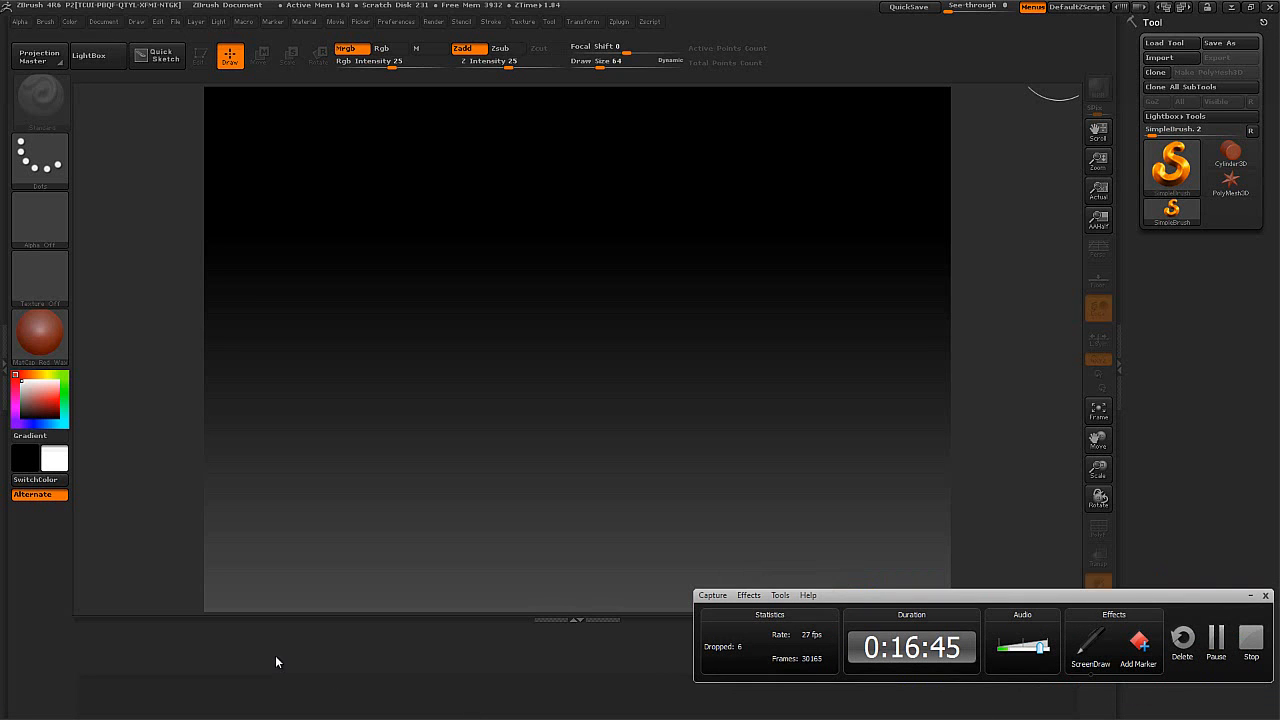
key("super")
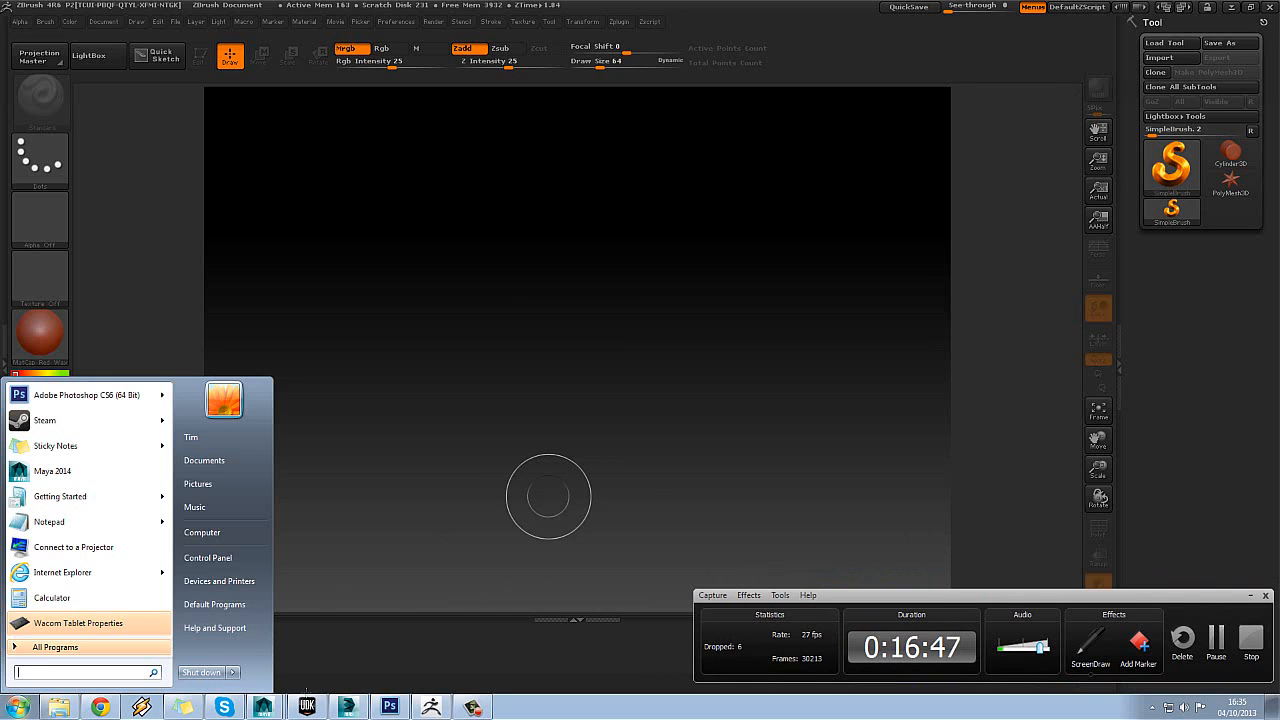
left_click(349, 707)
left_click(191, 657)
left_click_drag(184, 657, 154, 656)
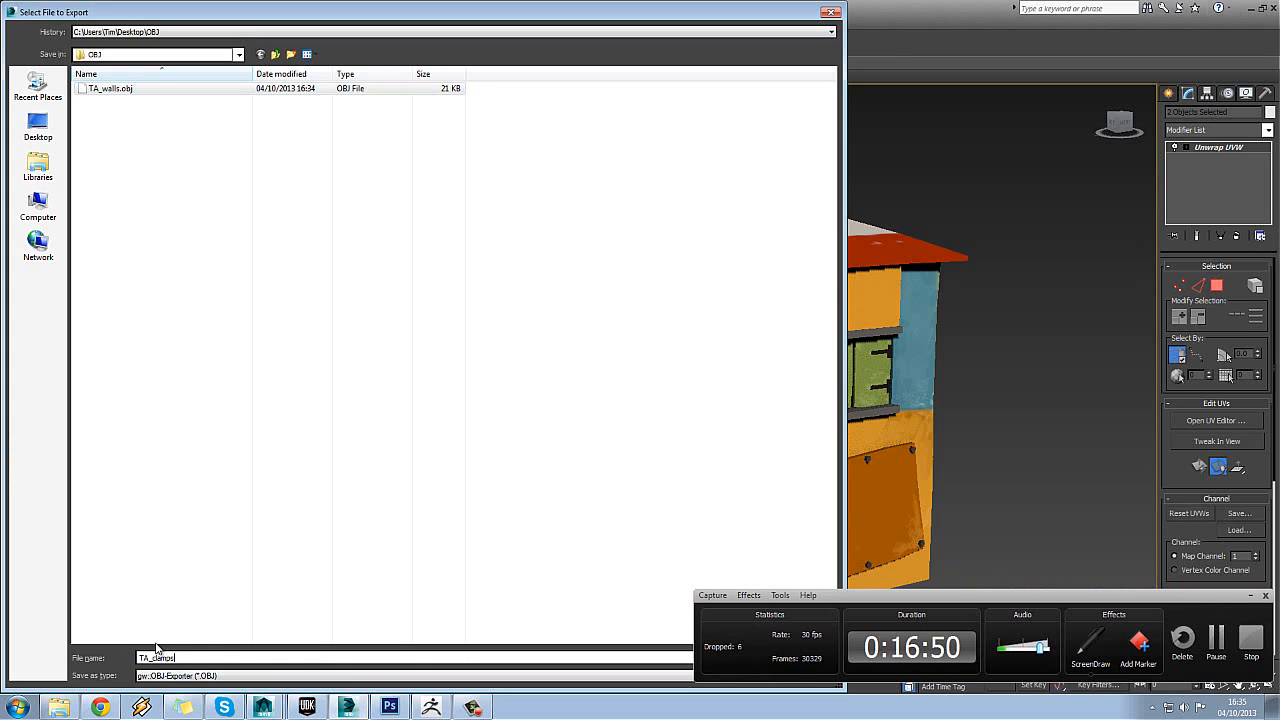
left_click(1250, 595)
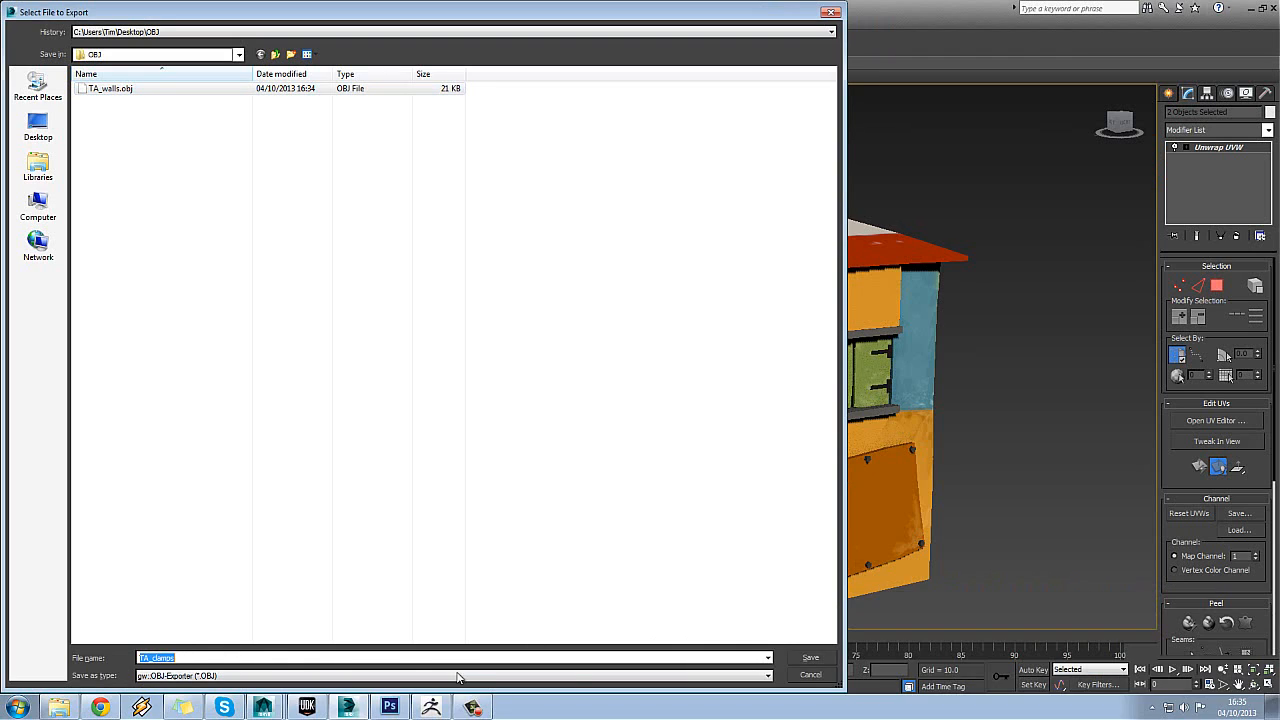
left_click(810, 658)
left_click(565, 460)
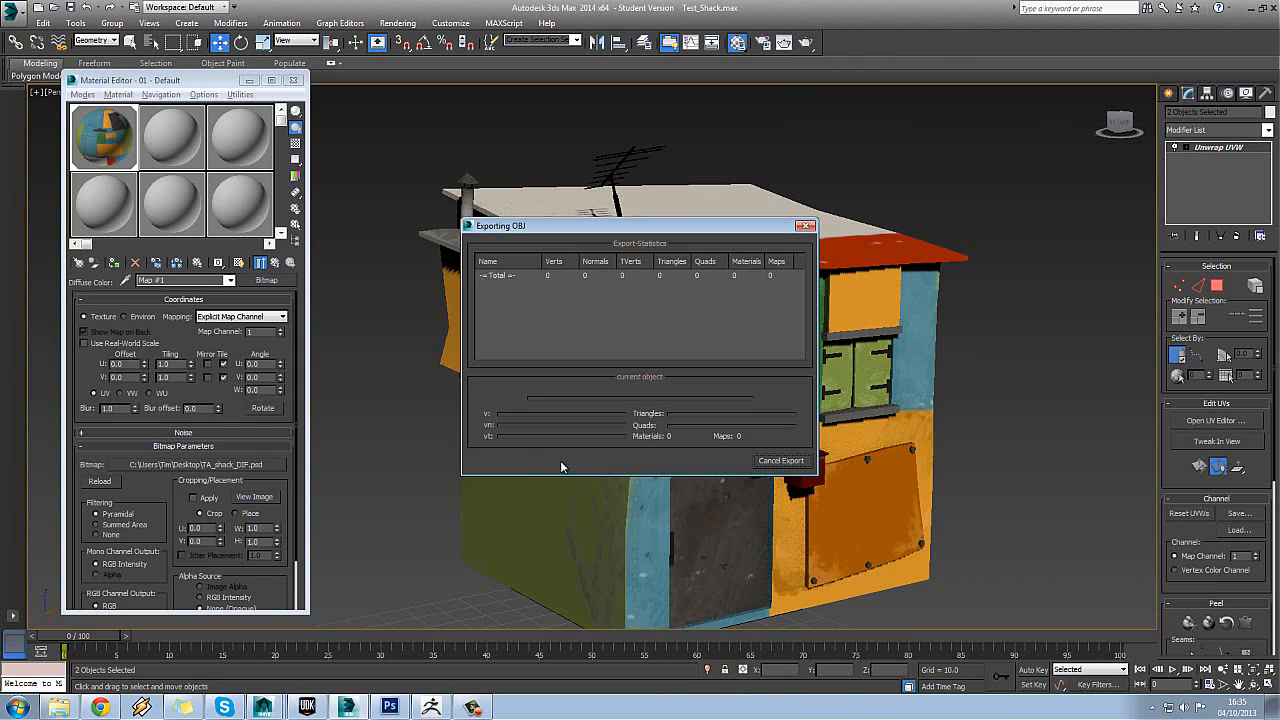
left_click(780, 458)
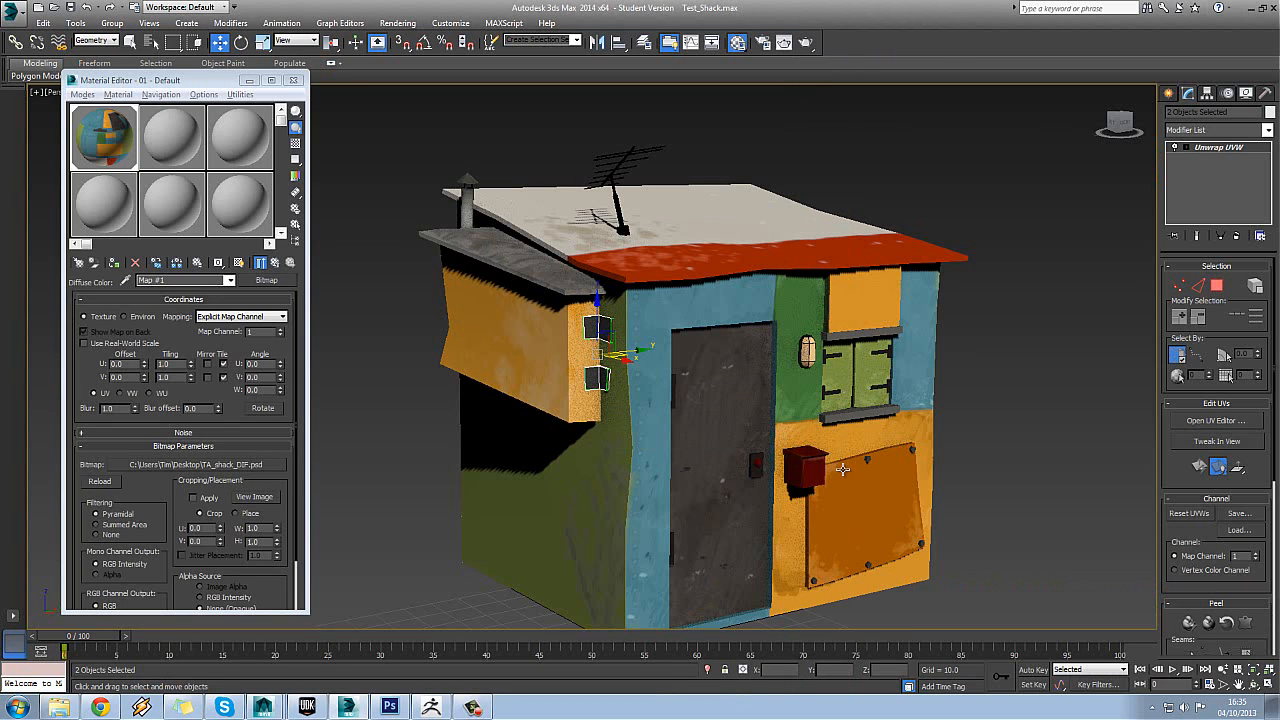
- Export the orange panel on the front wall into the OBJ folder as TA_panel in OBJ format with the ZBrush preset
left_click(843, 470)
left_click(16, 18)
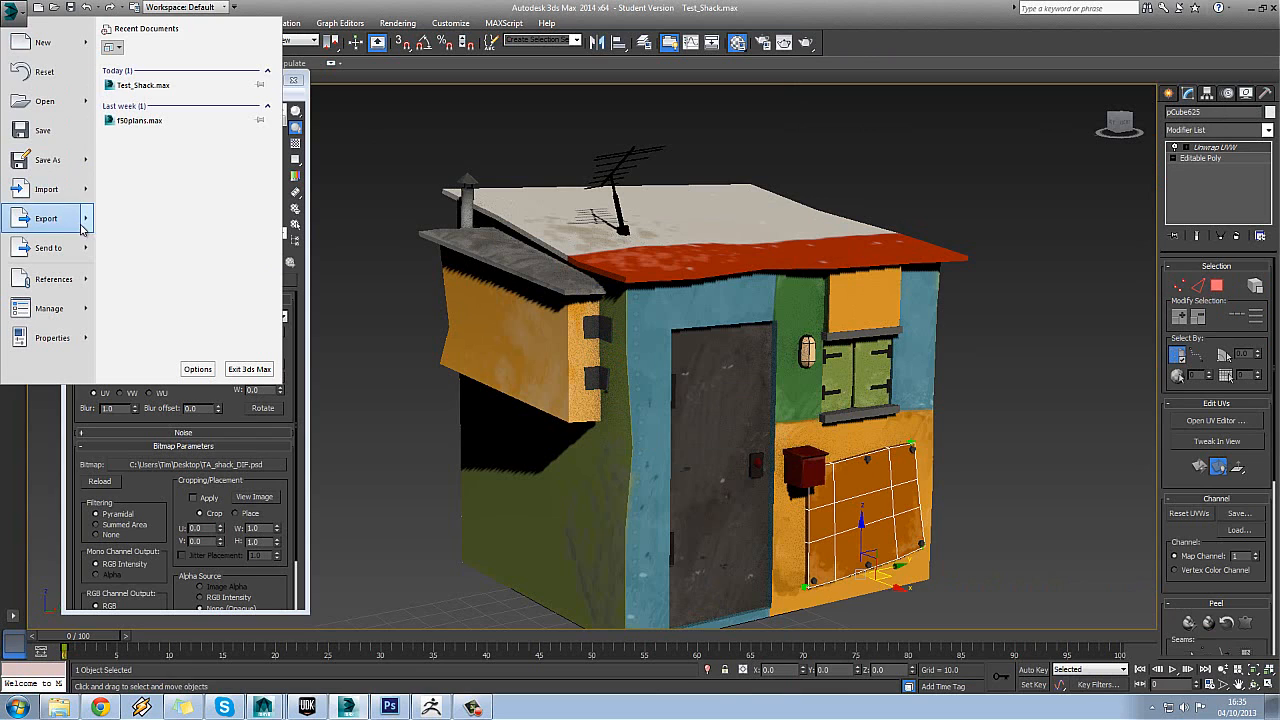
mouse_move(83, 229)
left_click(175, 80)
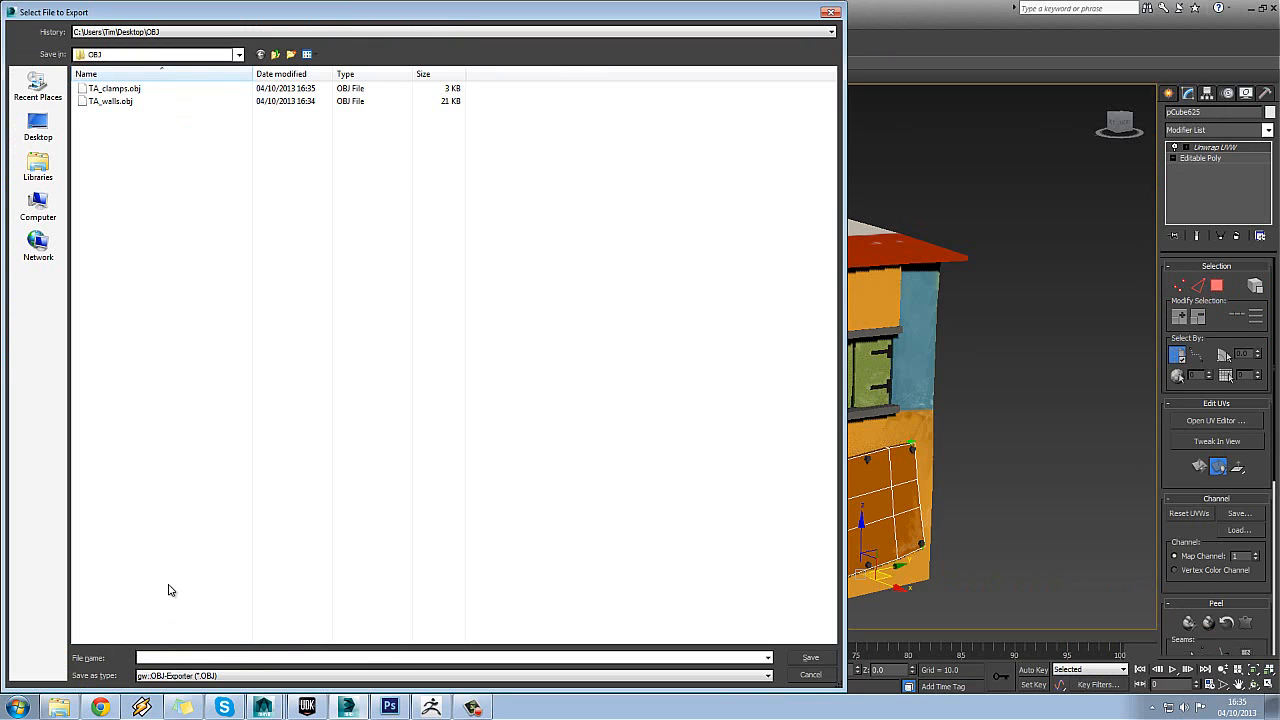
type("ta_panel")
left_click(810, 657)
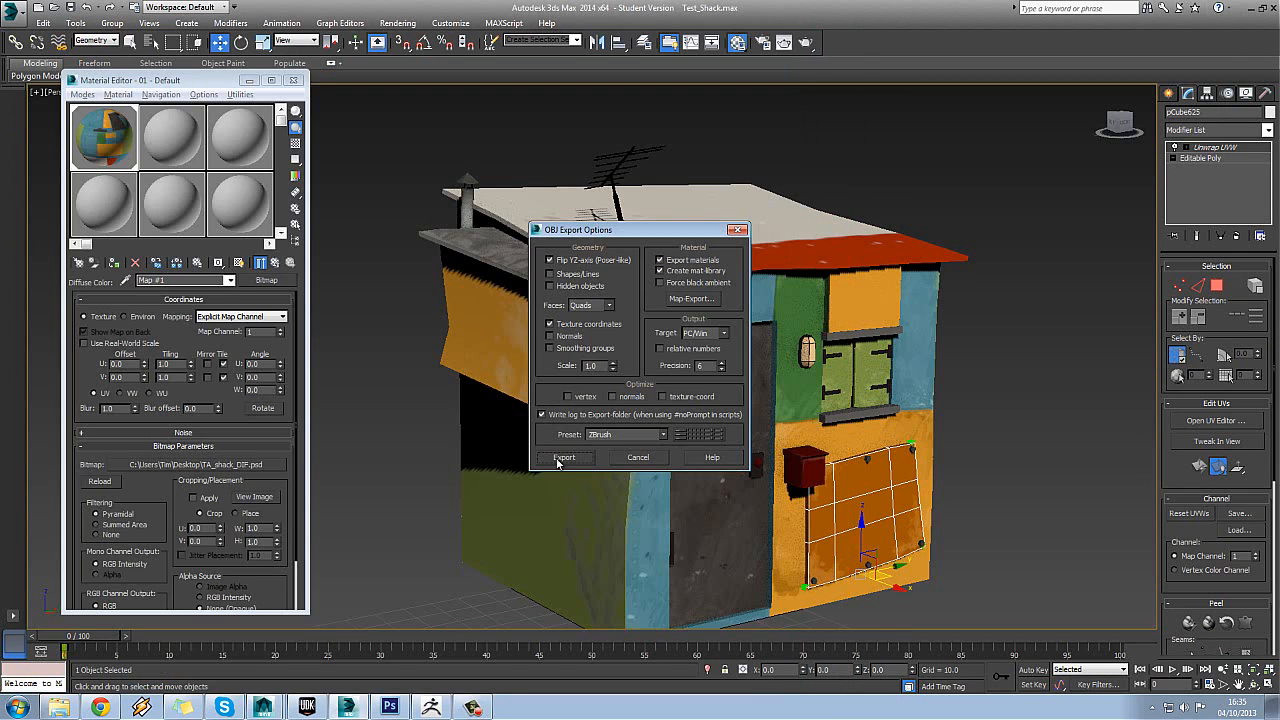
left_click(563, 458)
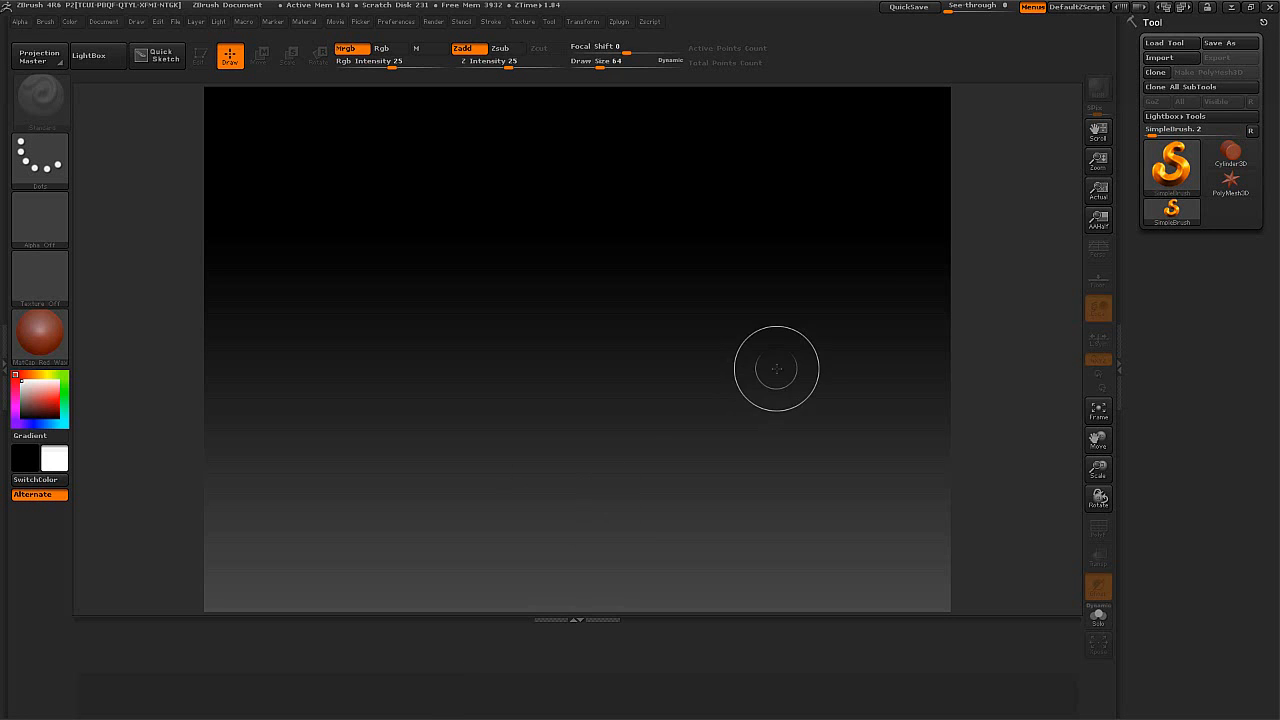
- In ZBrush, choose the PolyMesh3D tool and import TA_walls from the OBJ folder on the Desktop
left_click(618, 619)
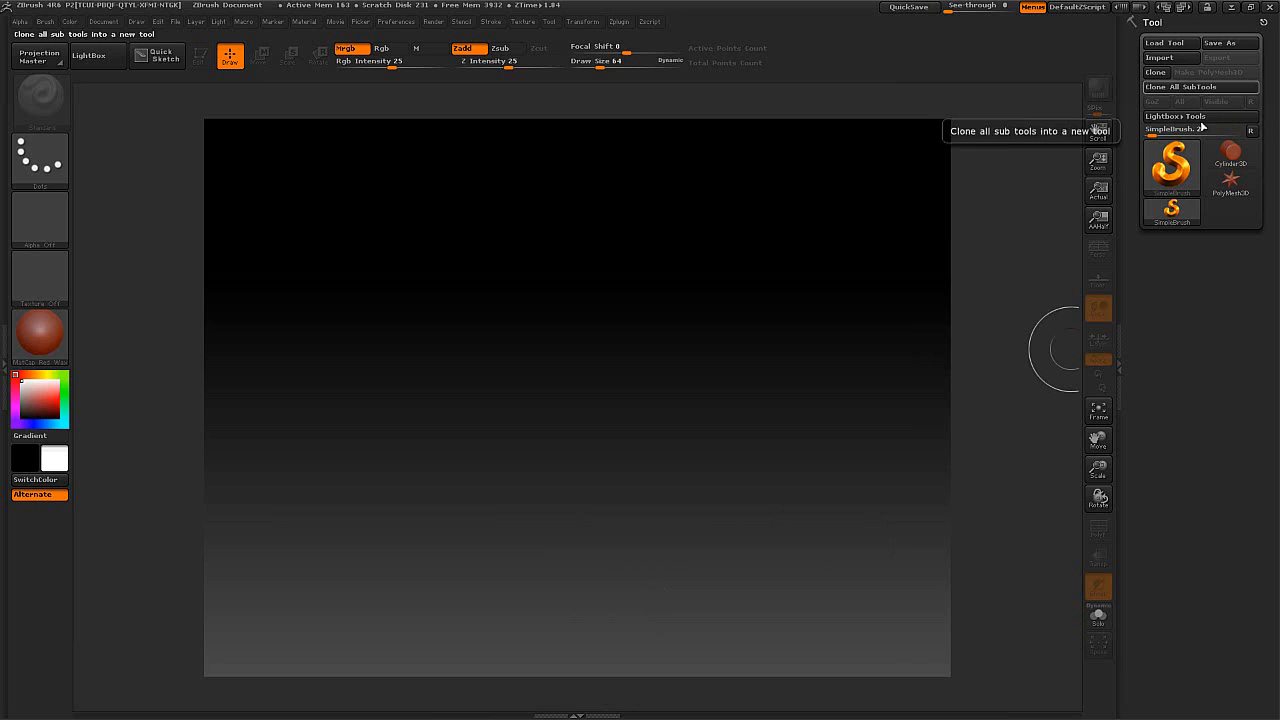
left_click(1230, 180)
left_click(1158, 57)
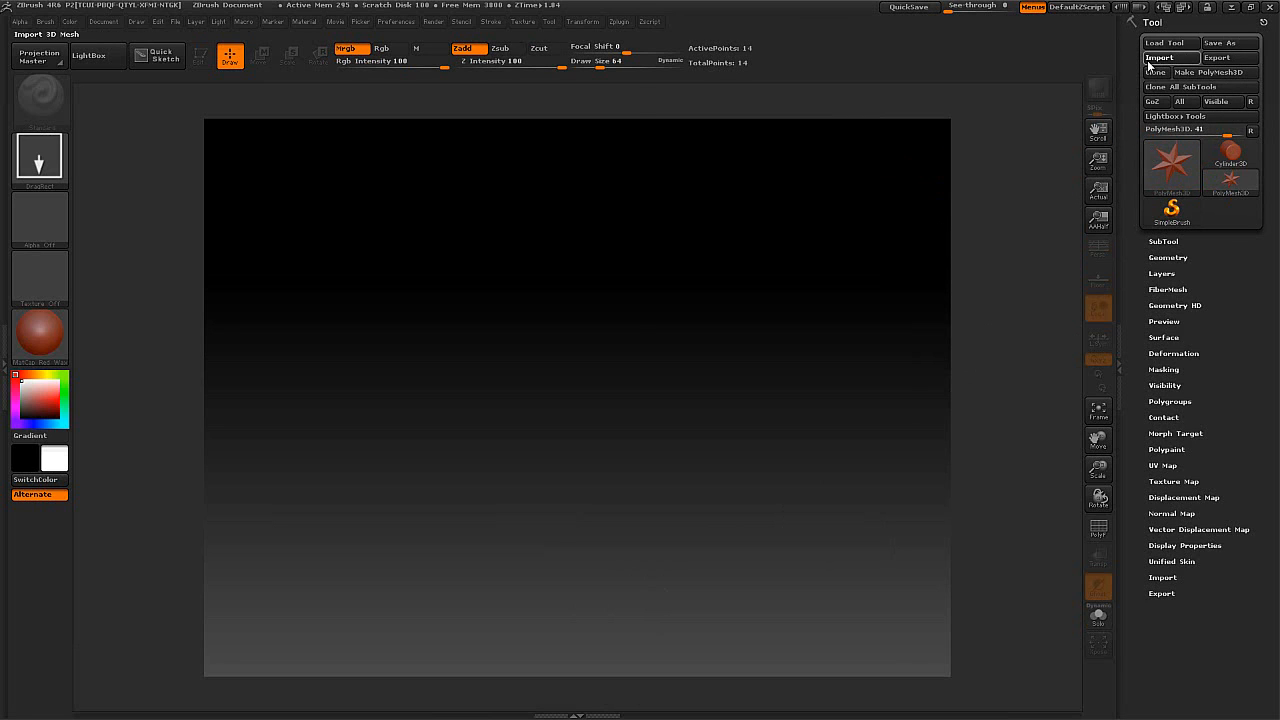
left_click(53, 92)
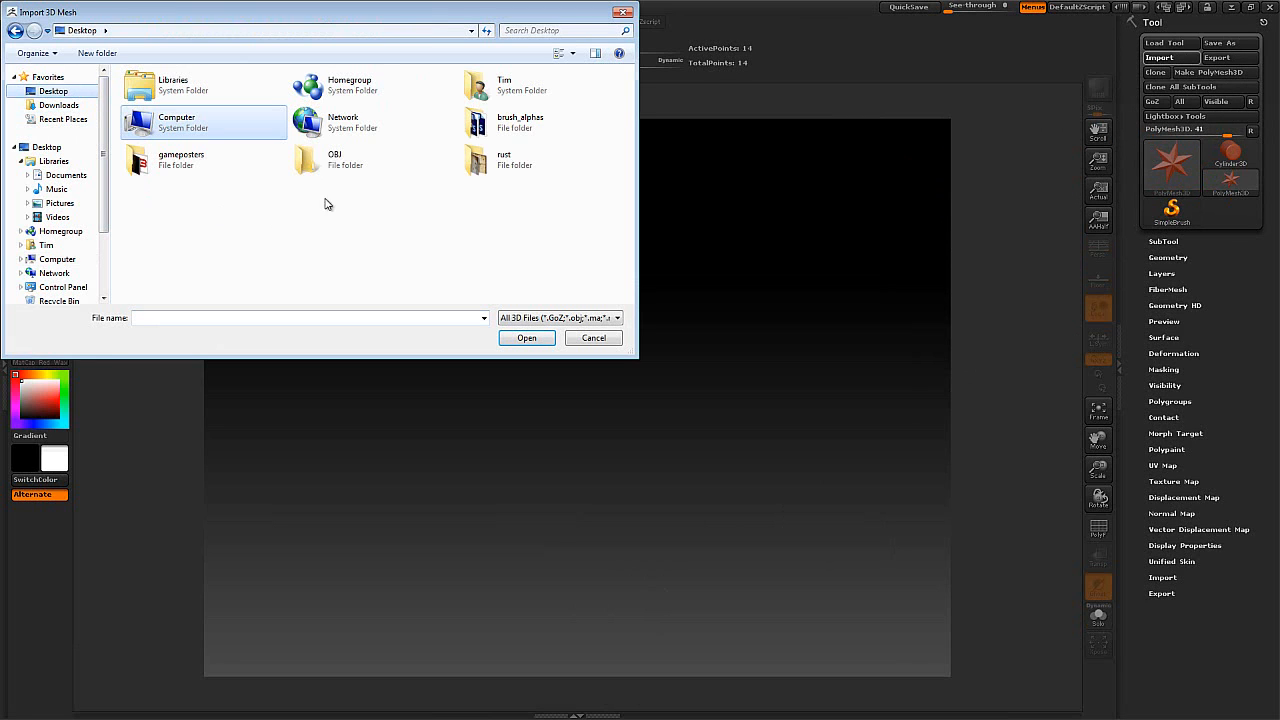
double_click(307, 168)
double_click(160, 120)
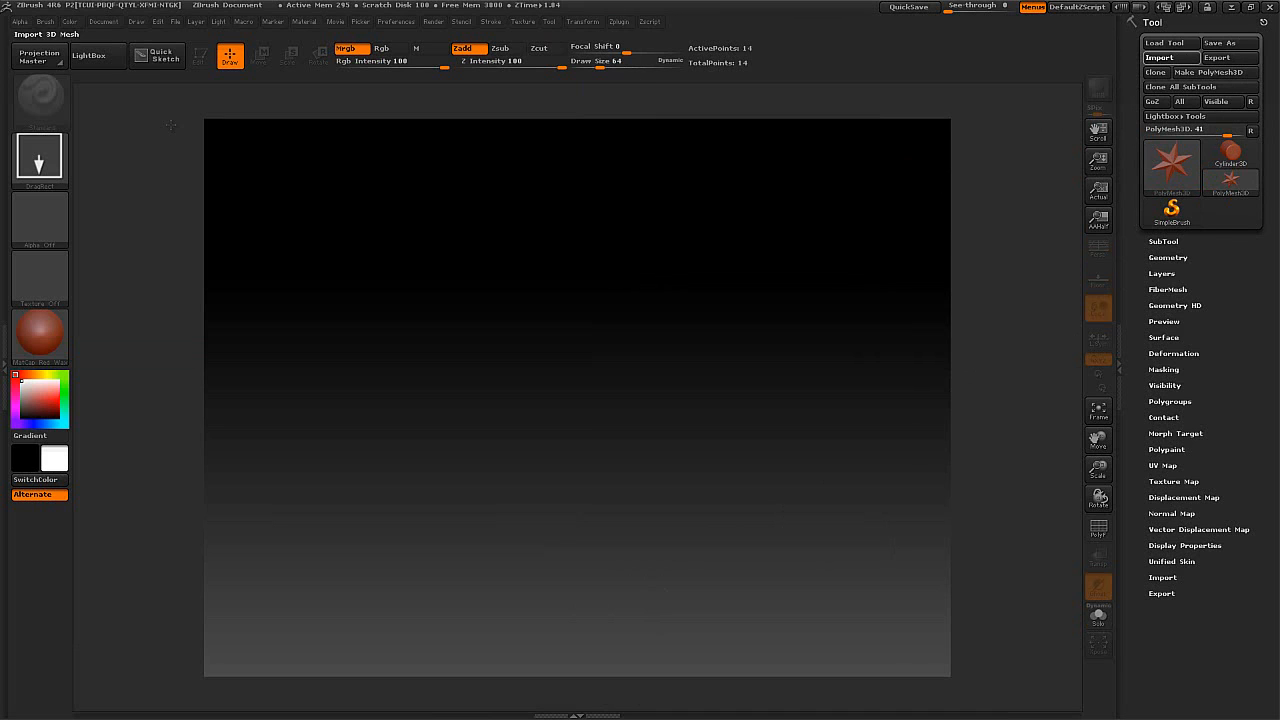
- Draw the imported walls onto the canvas and turn on Edit mode
left_click_drag(575, 358, 628, 546)
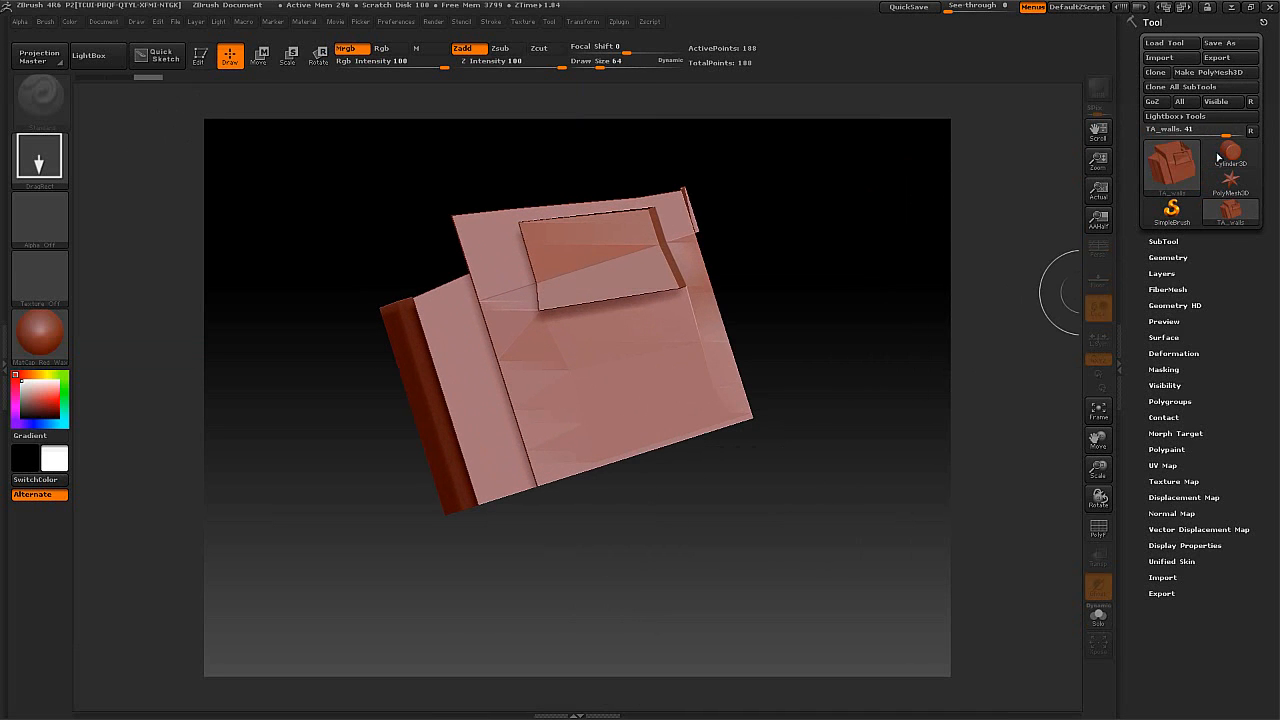
mouse_move(1220, 147)
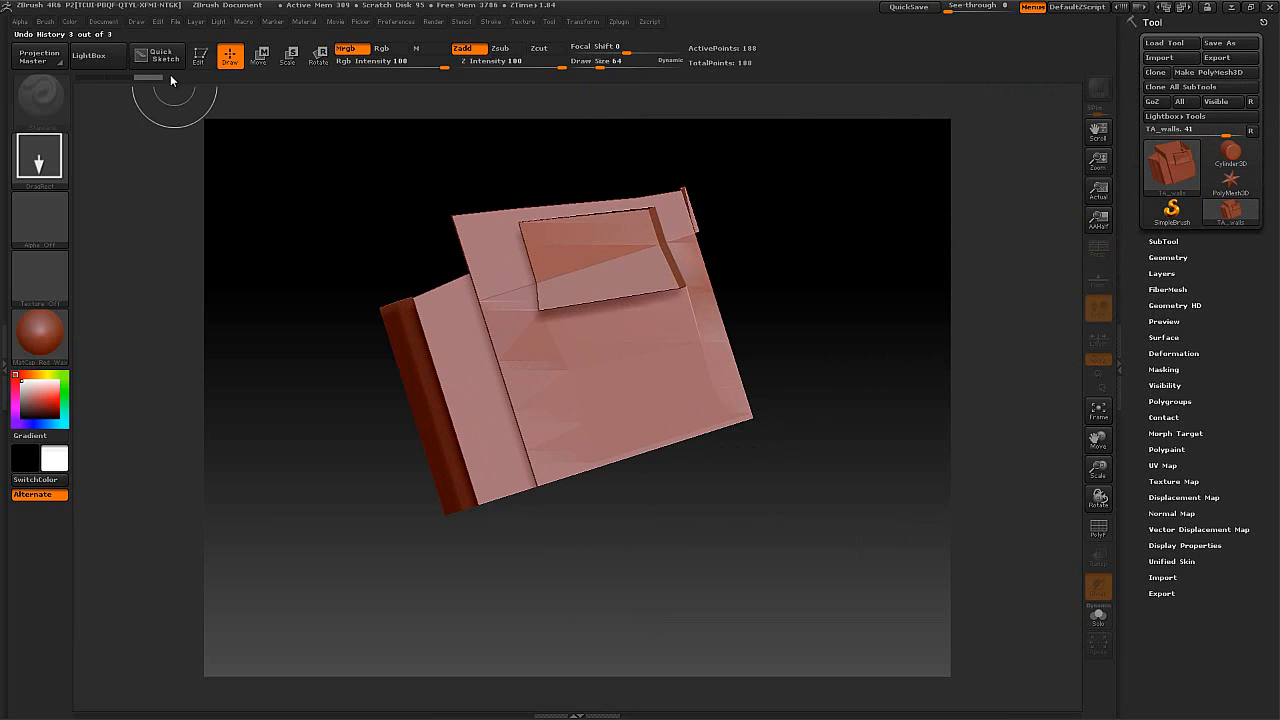
left_click(199, 56)
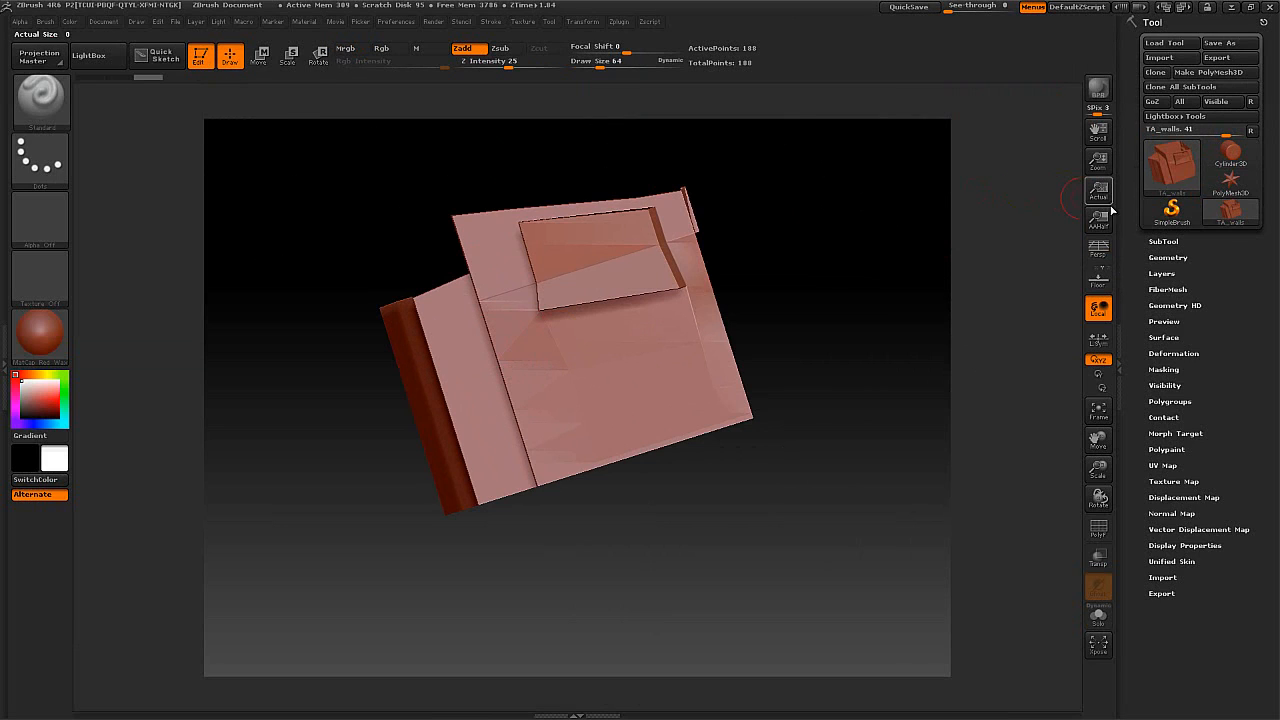
- Import TA_clamps and TA_panel as separate tools, starting each import from the PolyMesh3D star
mouse_move(1234, 207)
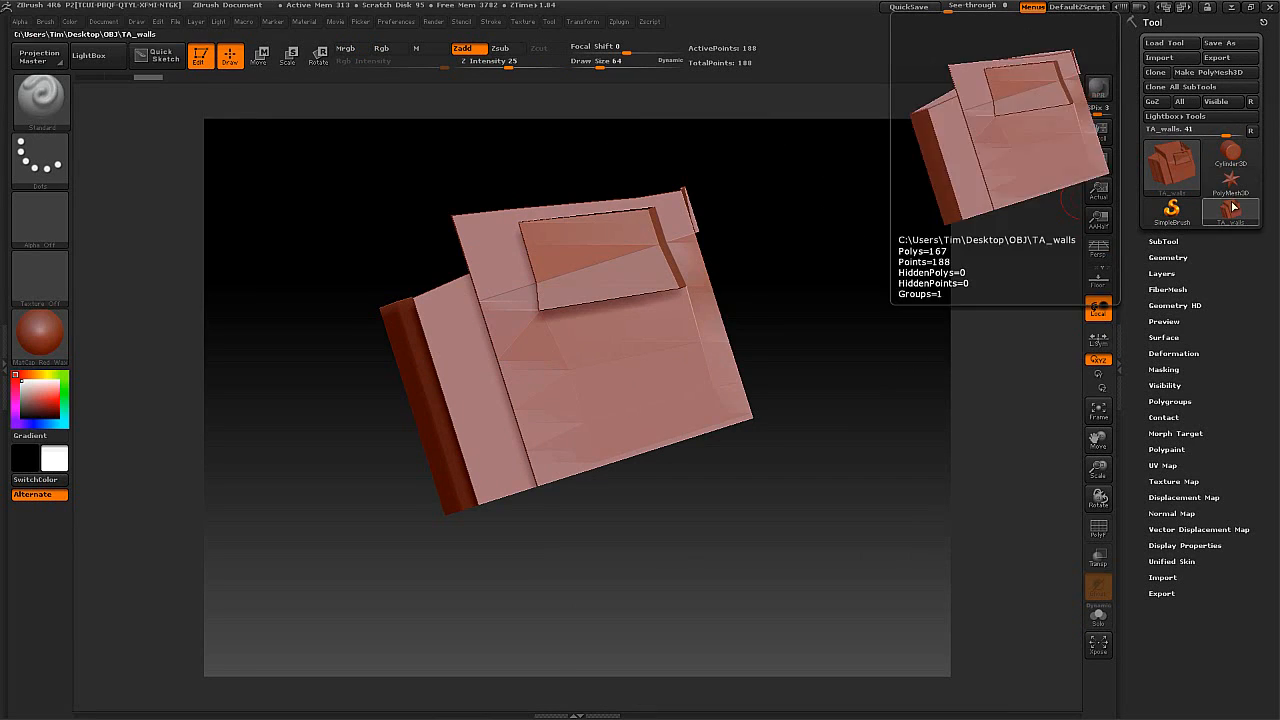
left_click(1231, 180)
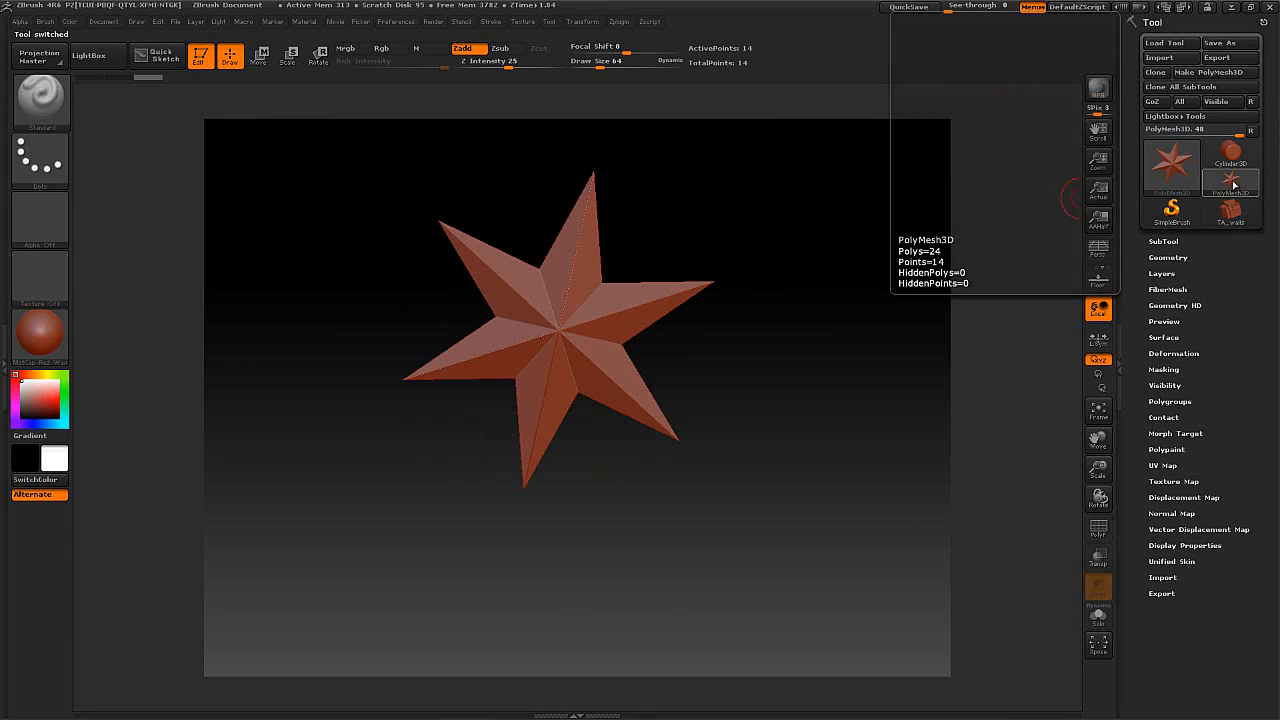
left_click(1160, 58)
double_click(162, 92)
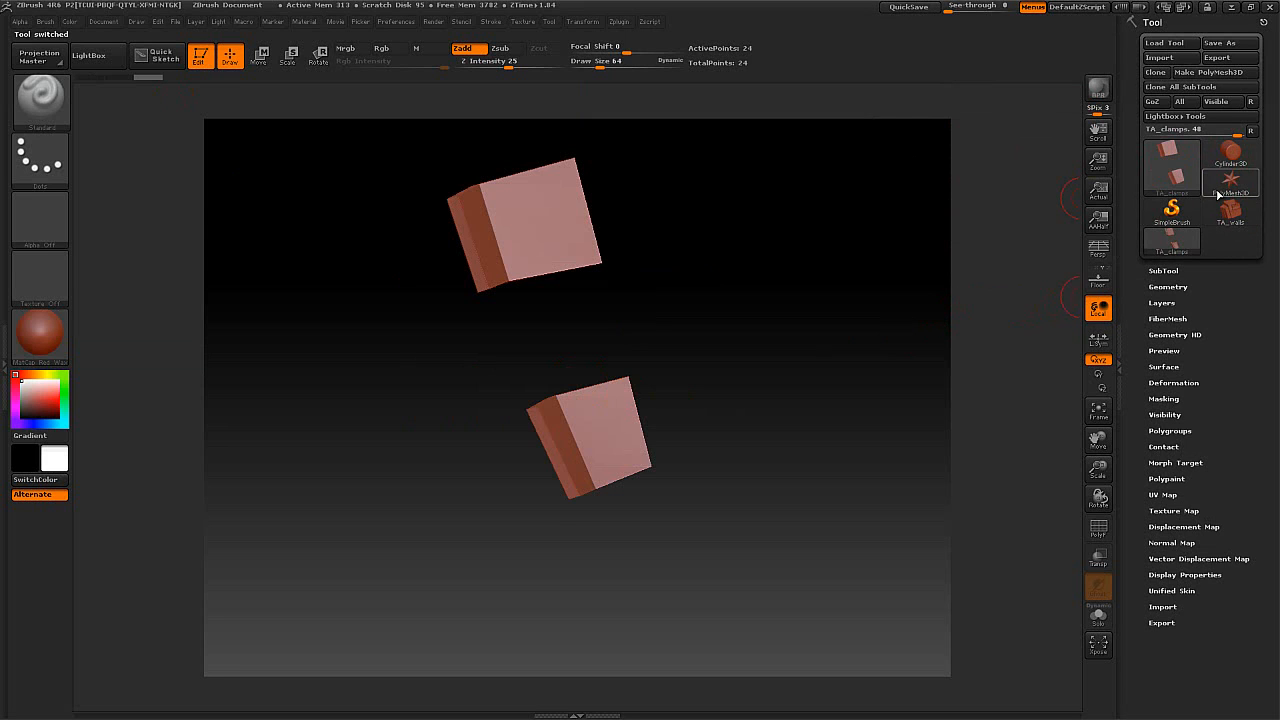
left_click(1231, 180)
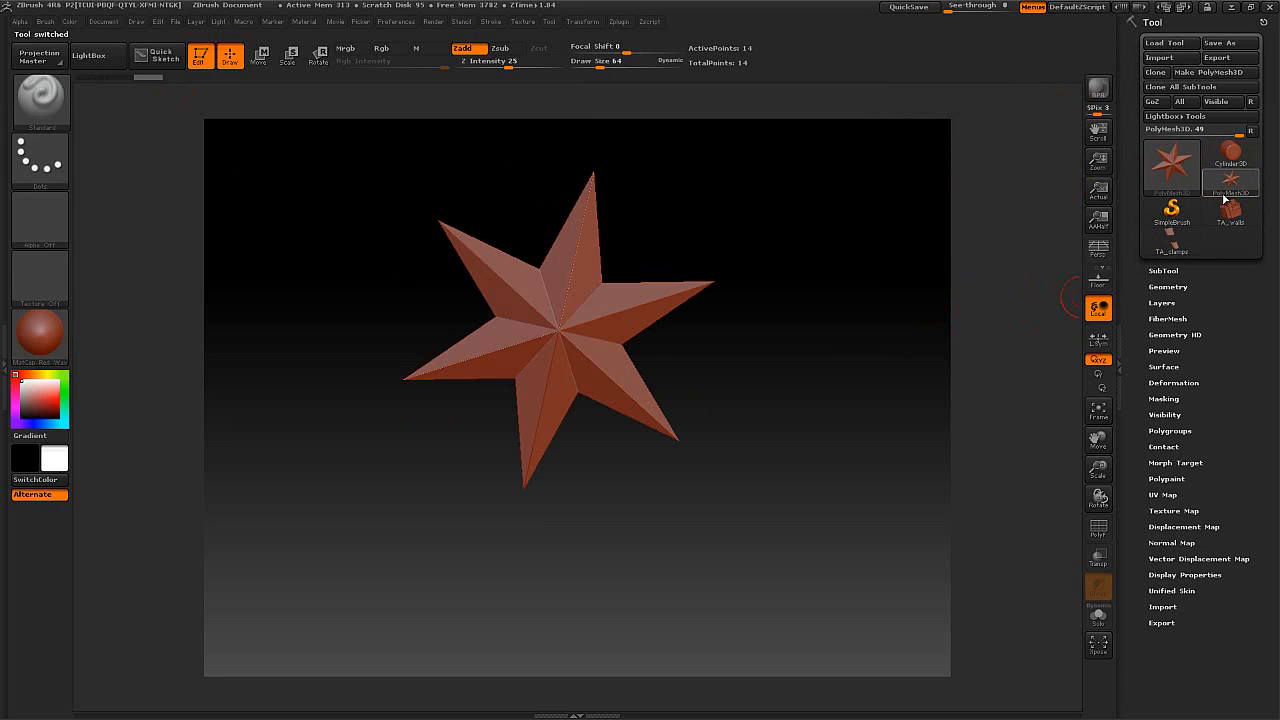
left_click(1176, 60)
double_click(160, 105)
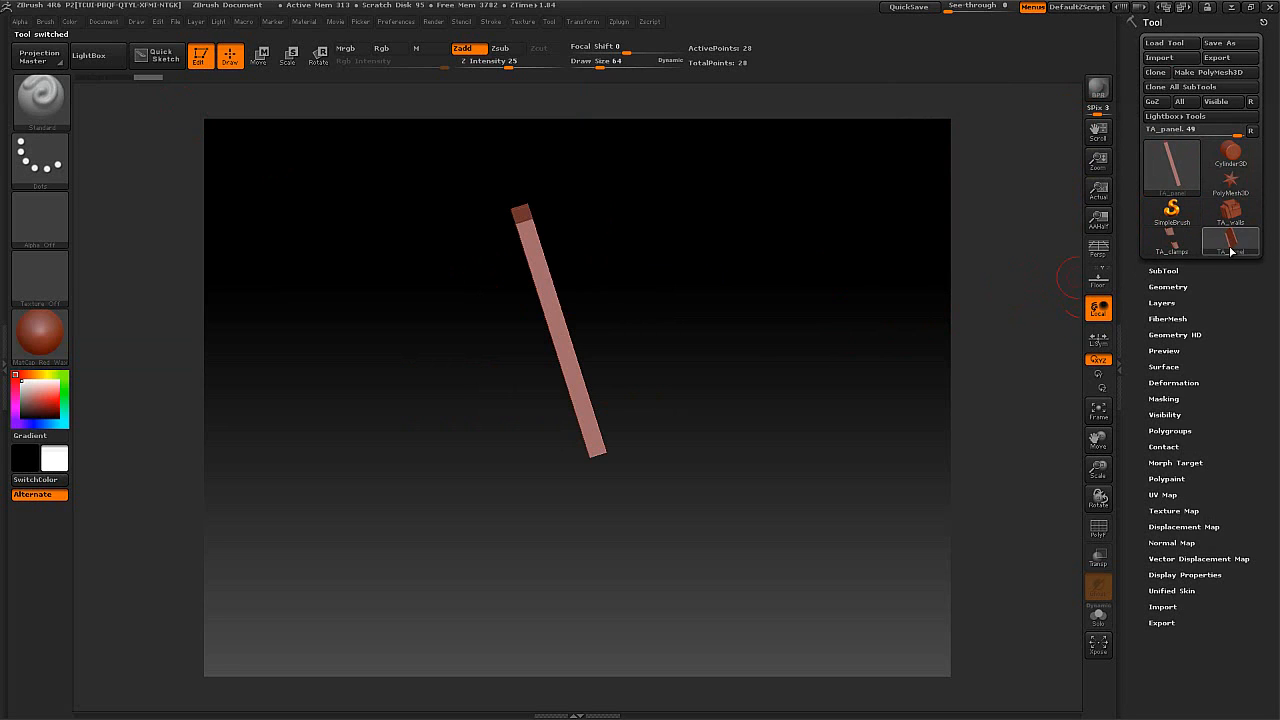
- Append TA_walls and TA_clamps as subtools of the panel and view the assembled front of the shack
left_click(1165, 270)
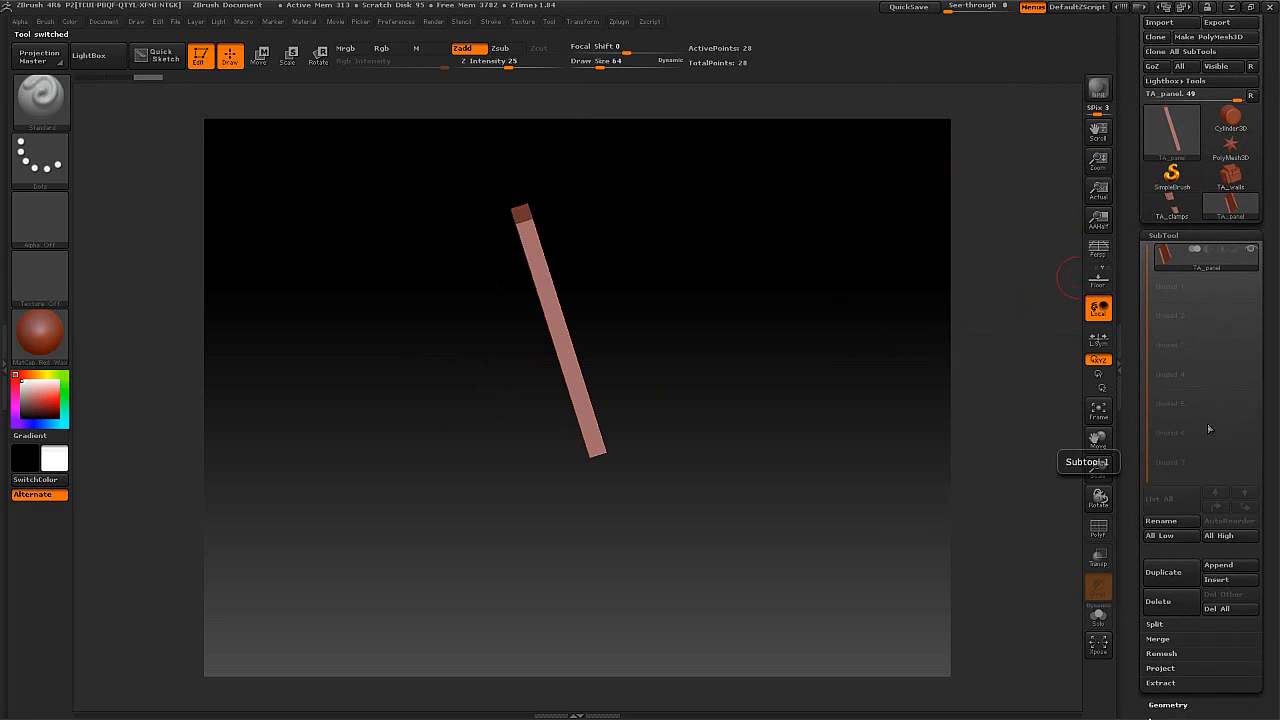
left_click(1228, 566)
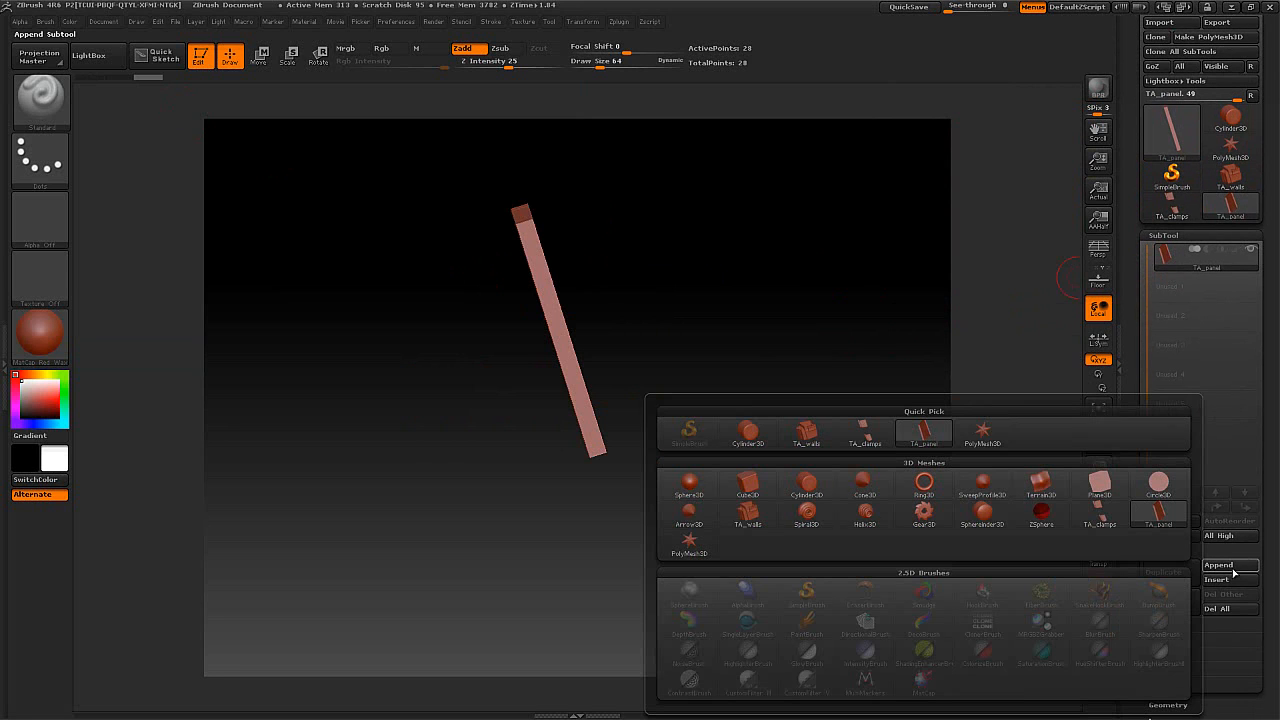
left_click(806, 432)
left_click(1218, 566)
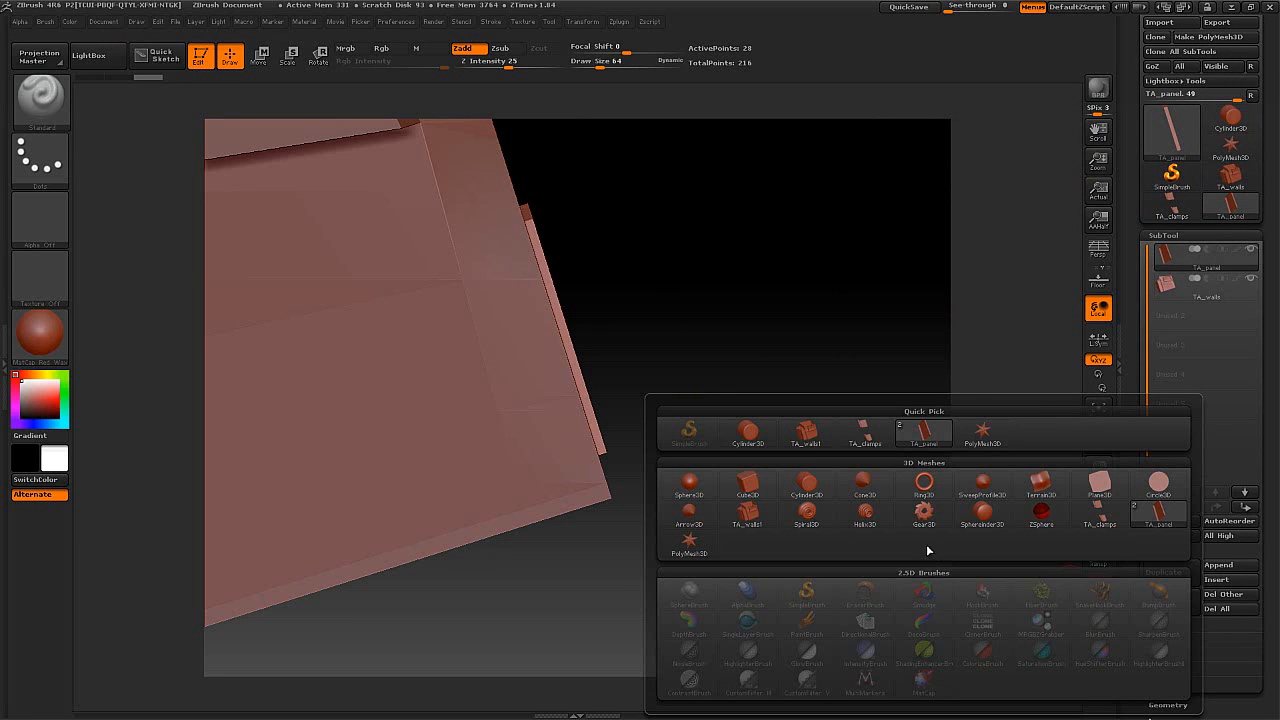
left_click(865, 435)
left_click_drag(834, 440, 677, 277)
left_click_drag(851, 626, 765, 565)
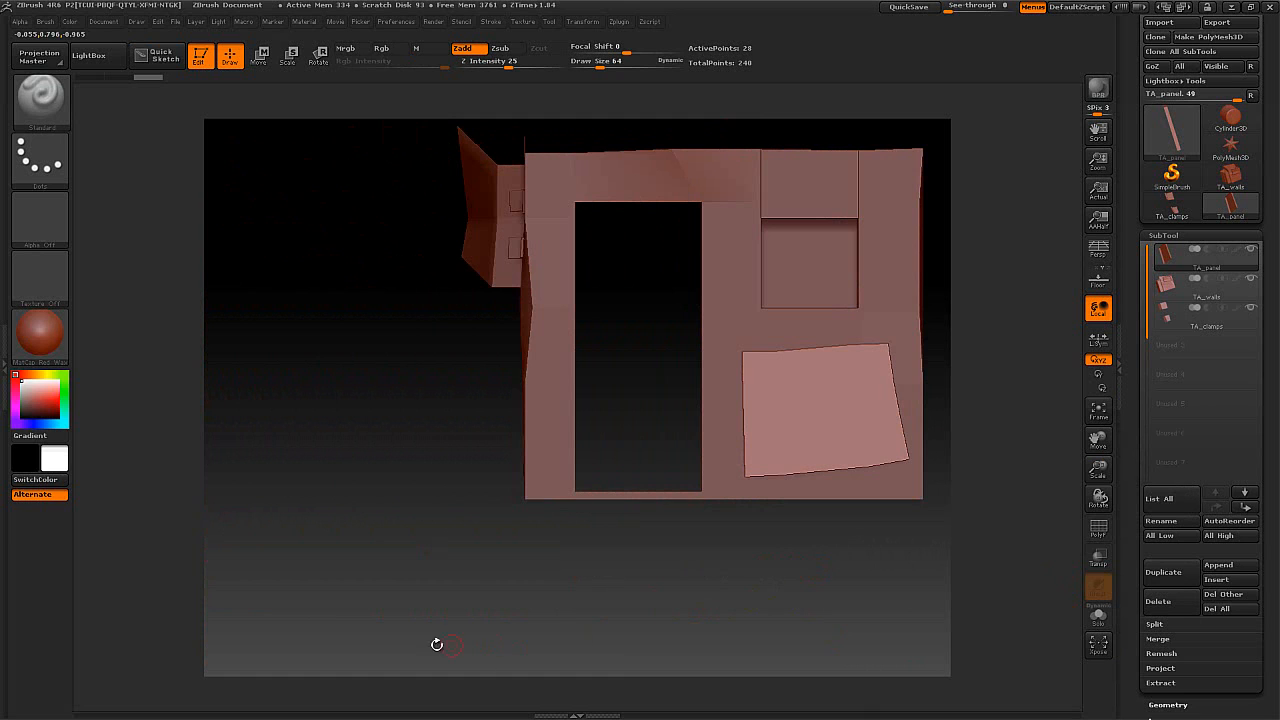
- Switch back to 3ds Max, close the OBJ export report, leave the Unwrap UVW sub-object mode and deselect the panel
key("super")
left_click(349, 707)
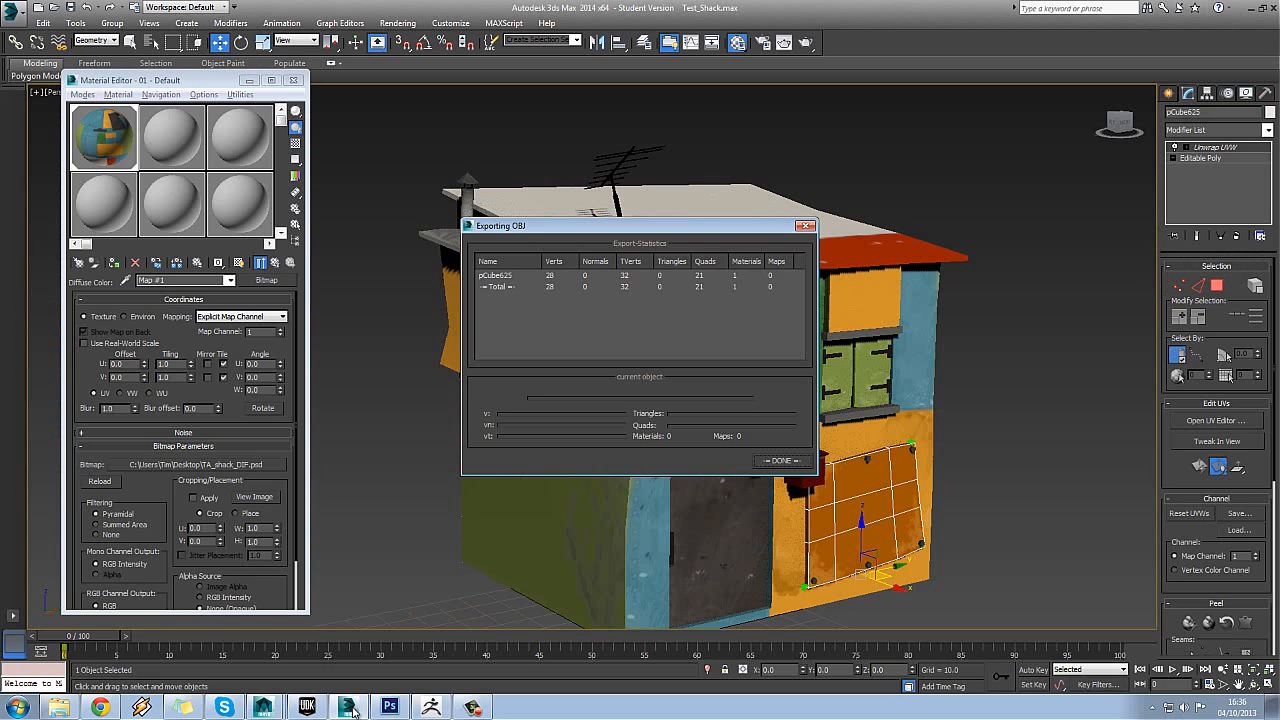
left_click(796, 462)
left_click(1243, 148)
left_click_drag(890, 385, 934, 368)
right_click(935, 367)
left_click(1231, 149)
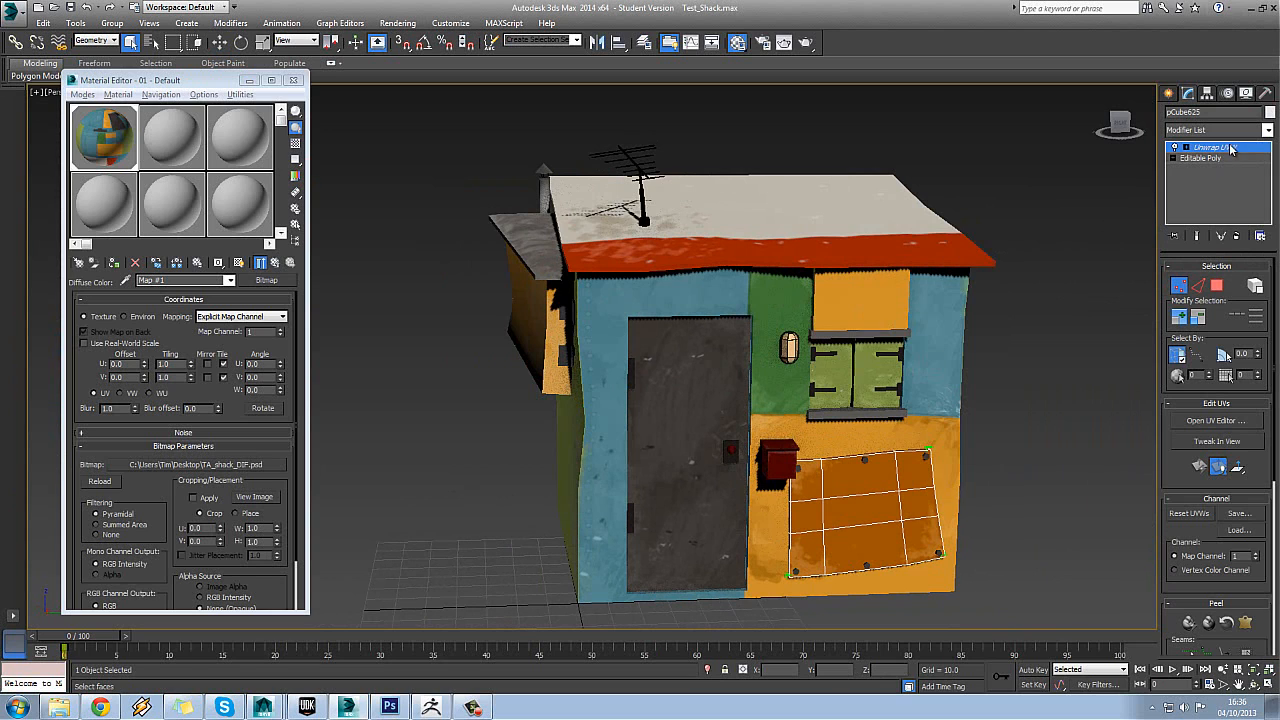
left_click(1016, 354)
scroll(795, 346, "down", 3)
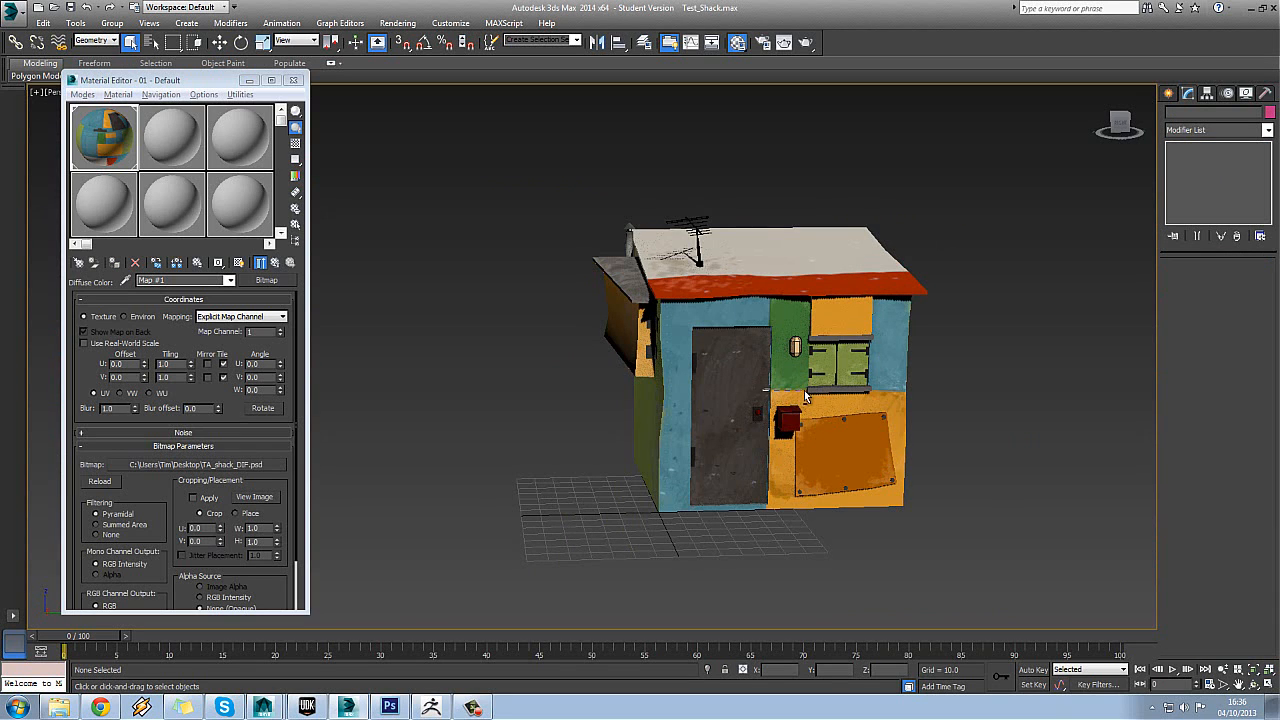
left_click_drag(806, 396, 843, 373)
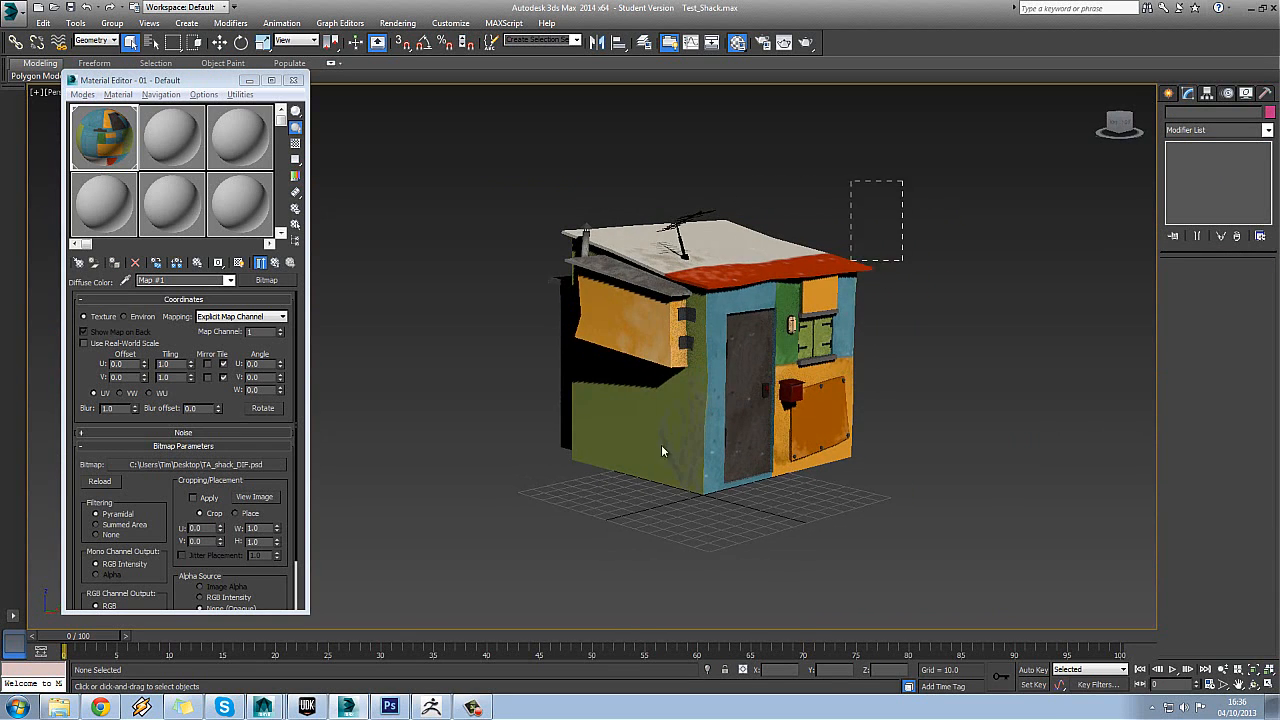
- Select all shack objects, look at the transform reset and Reset XForm options, and clear the selection
key("ctrl+a")
left_click(1213, 93)
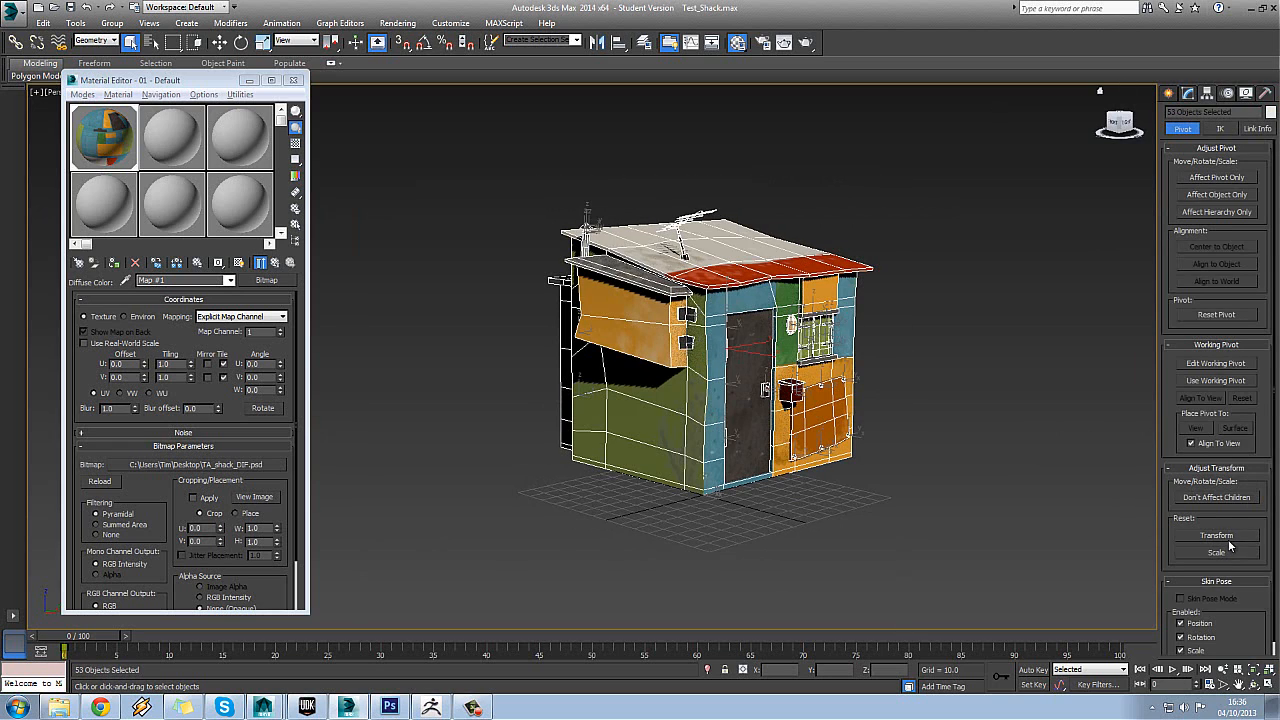
left_click(1265, 93)
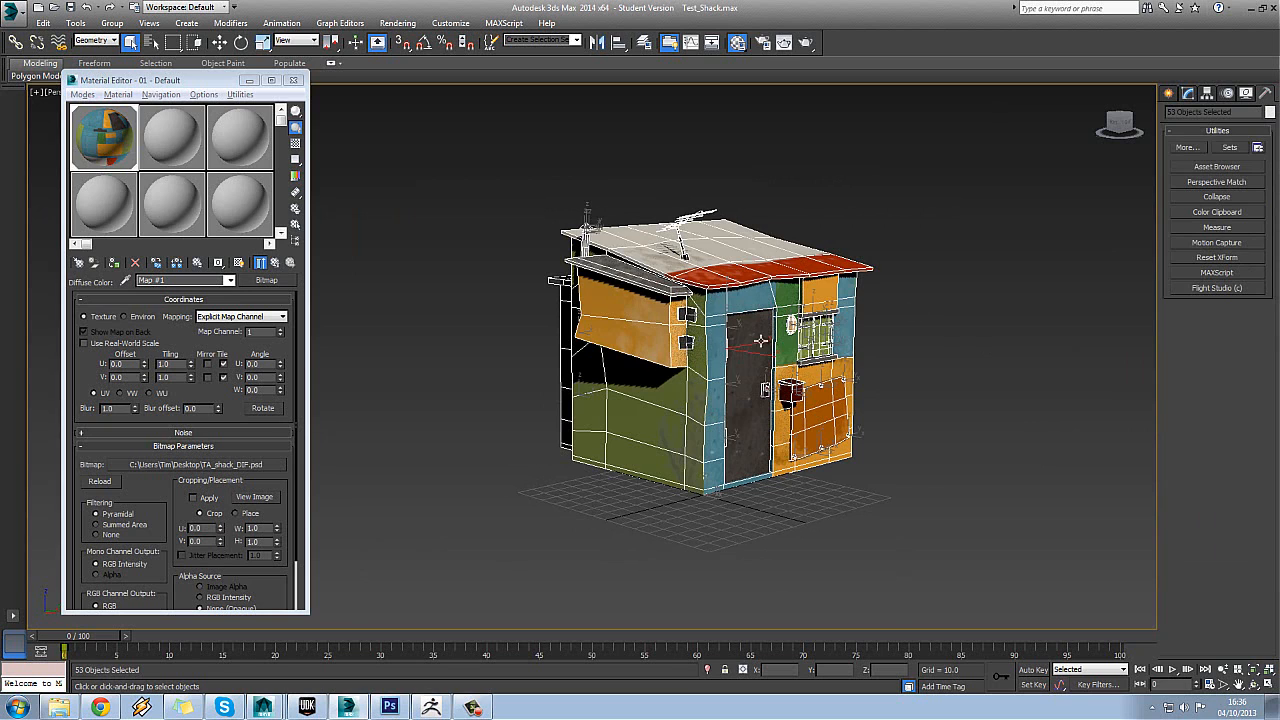
left_click(931, 351)
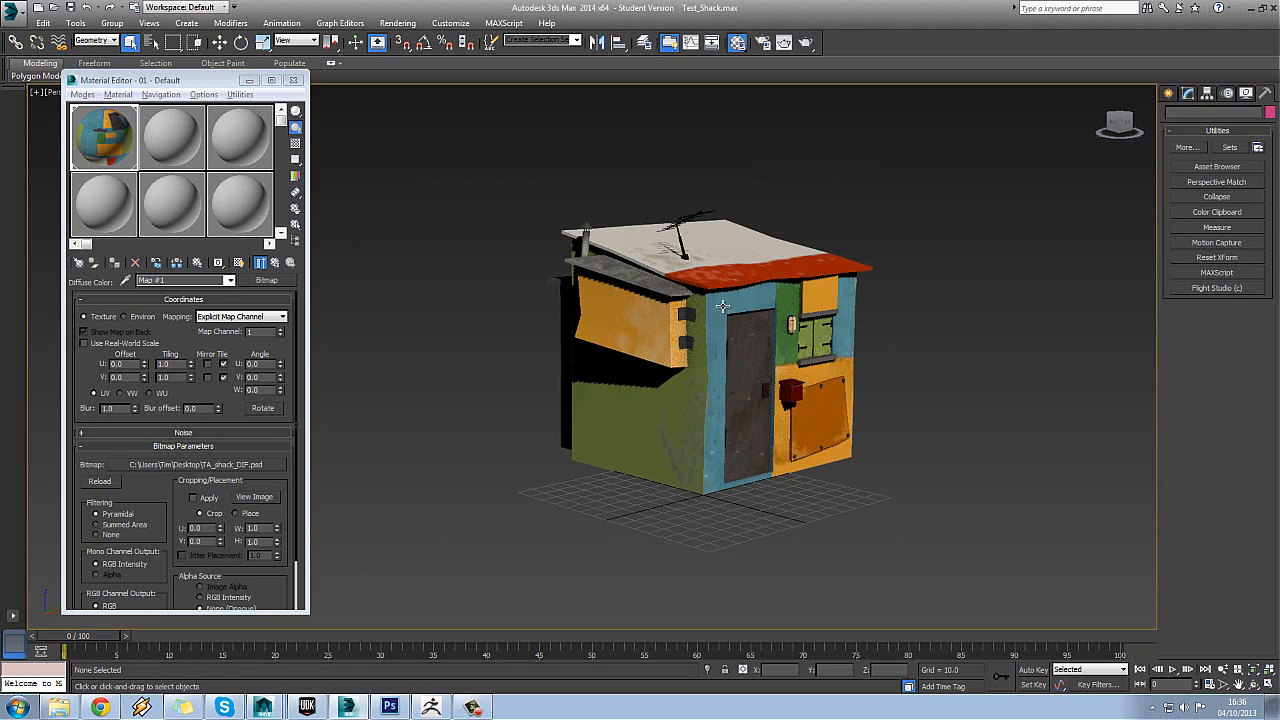
- Examine how the shack is split up by selecting its roof, chimney, mailbox, window, lamp and door parts individually
left_click(678, 333)
left_click(731, 263)
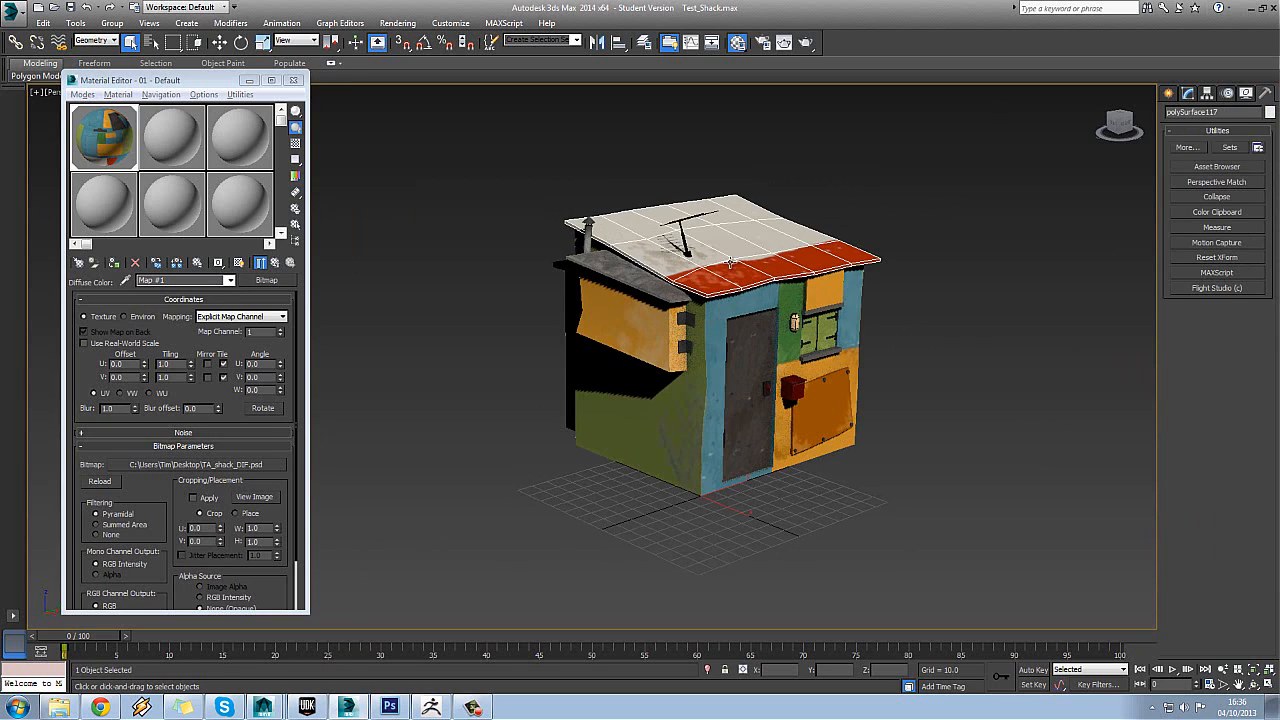
left_click(634, 338)
left_click(629, 289)
left_click(590, 239)
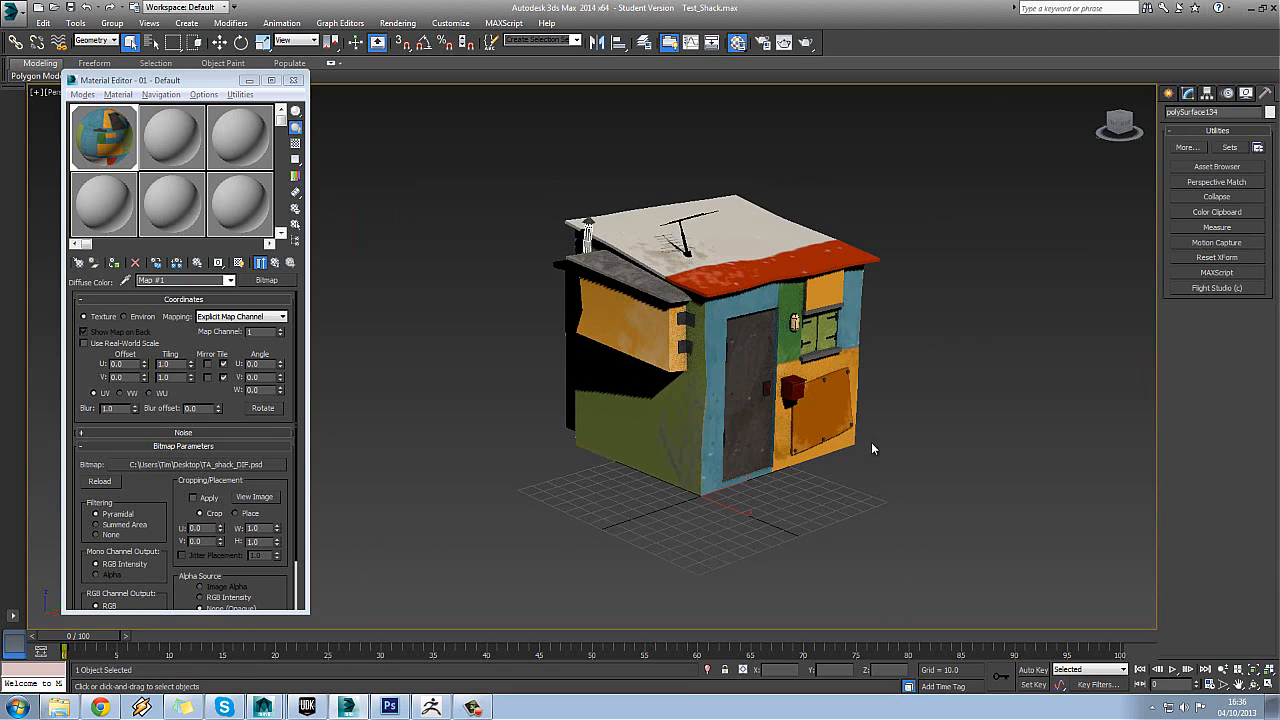
left_click(804, 411)
left_click(792, 389)
left_click(812, 420)
left_click(823, 341)
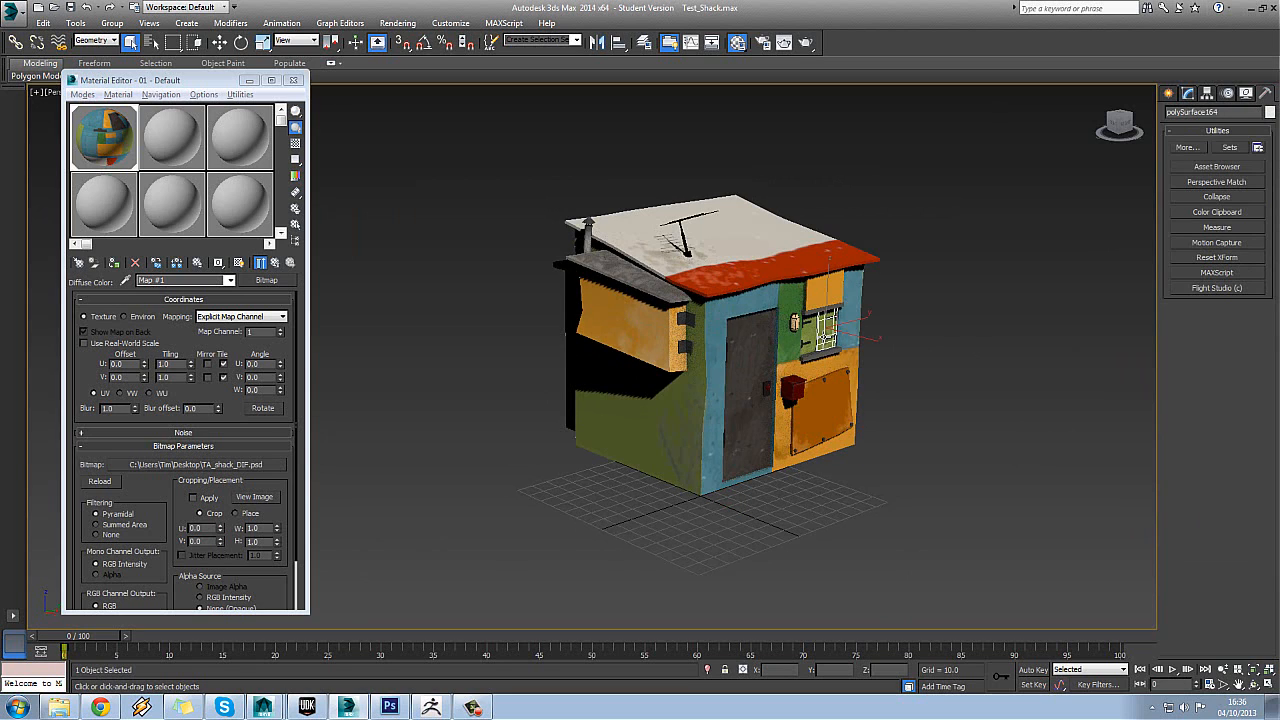
left_click(824, 355)
left_click(817, 333)
left_click(816, 306)
left_click(829, 315)
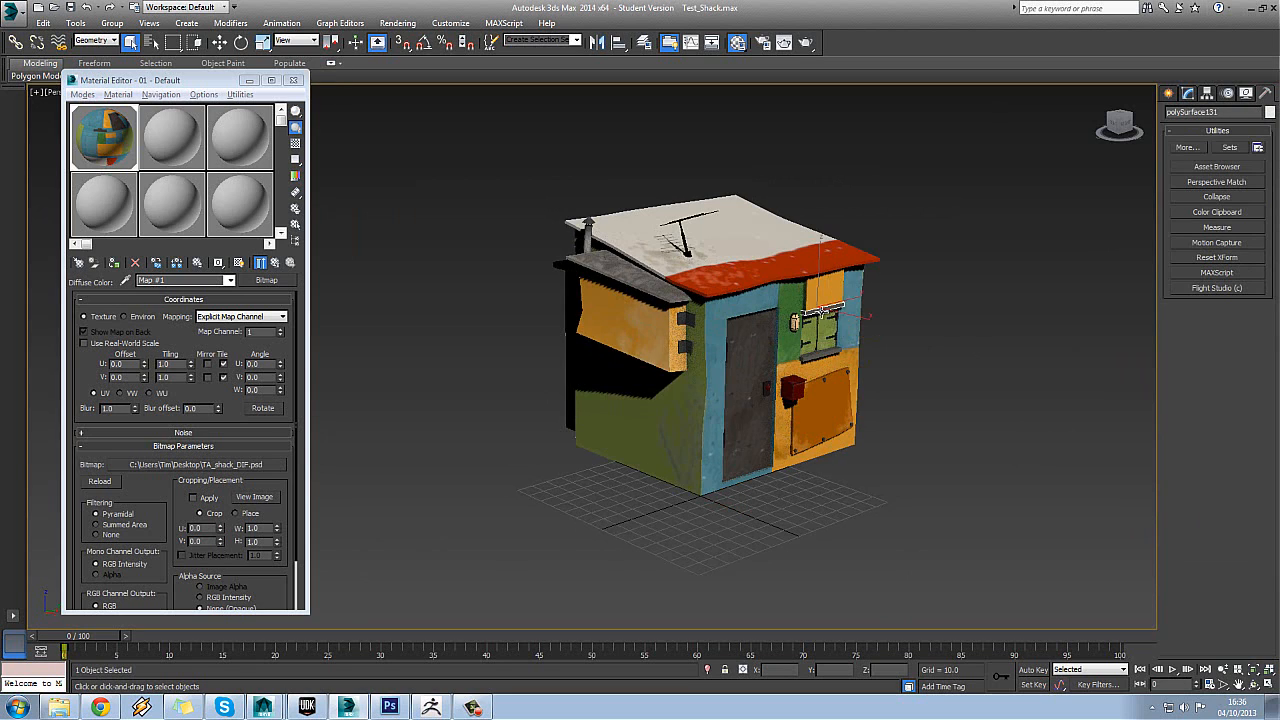
left_click(787, 328)
left_click(792, 325)
left_click(769, 358)
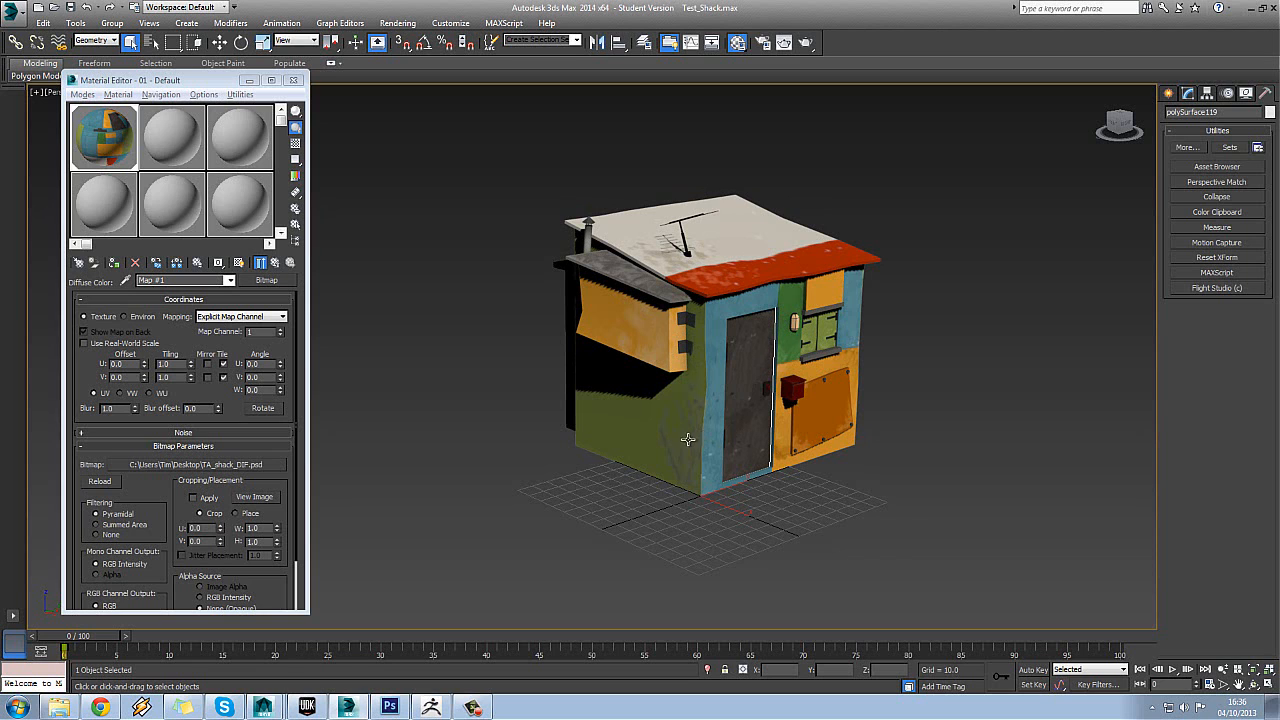
- Switch to Photoshop and compare the rusted texture with Layer 3's layer mask shown on its own
left_click(389, 707)
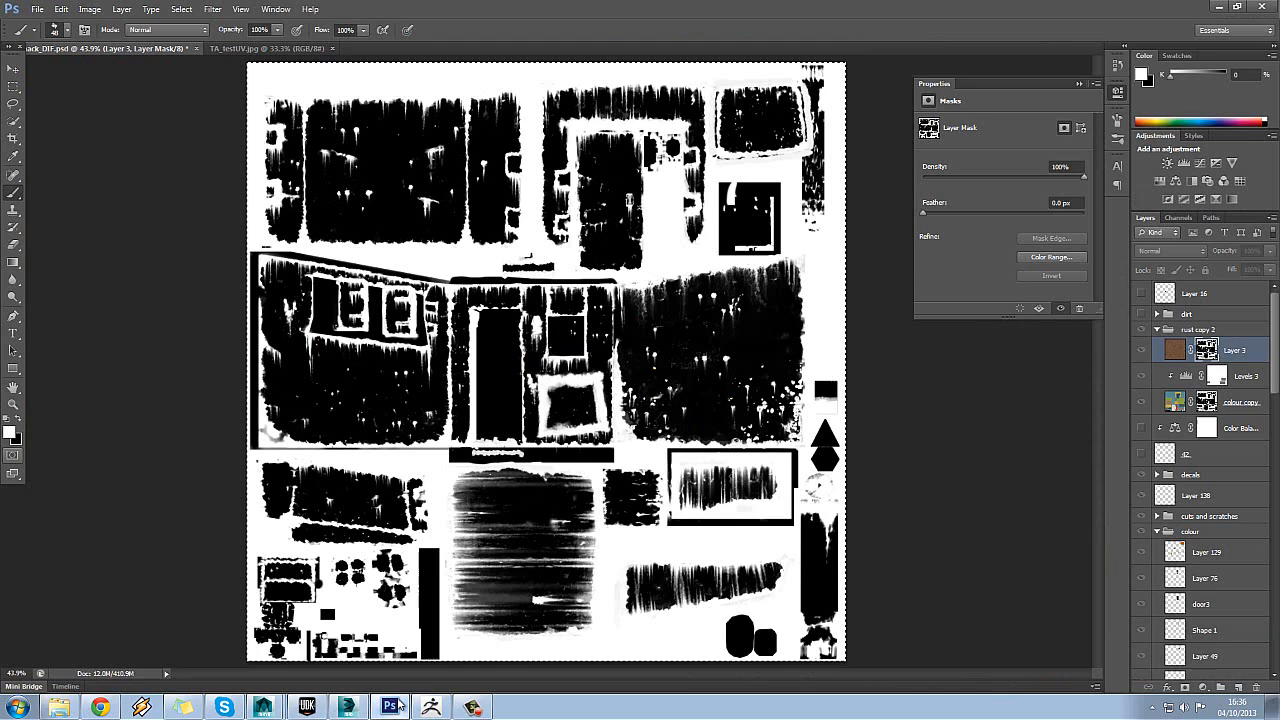
left_click(1141, 350)
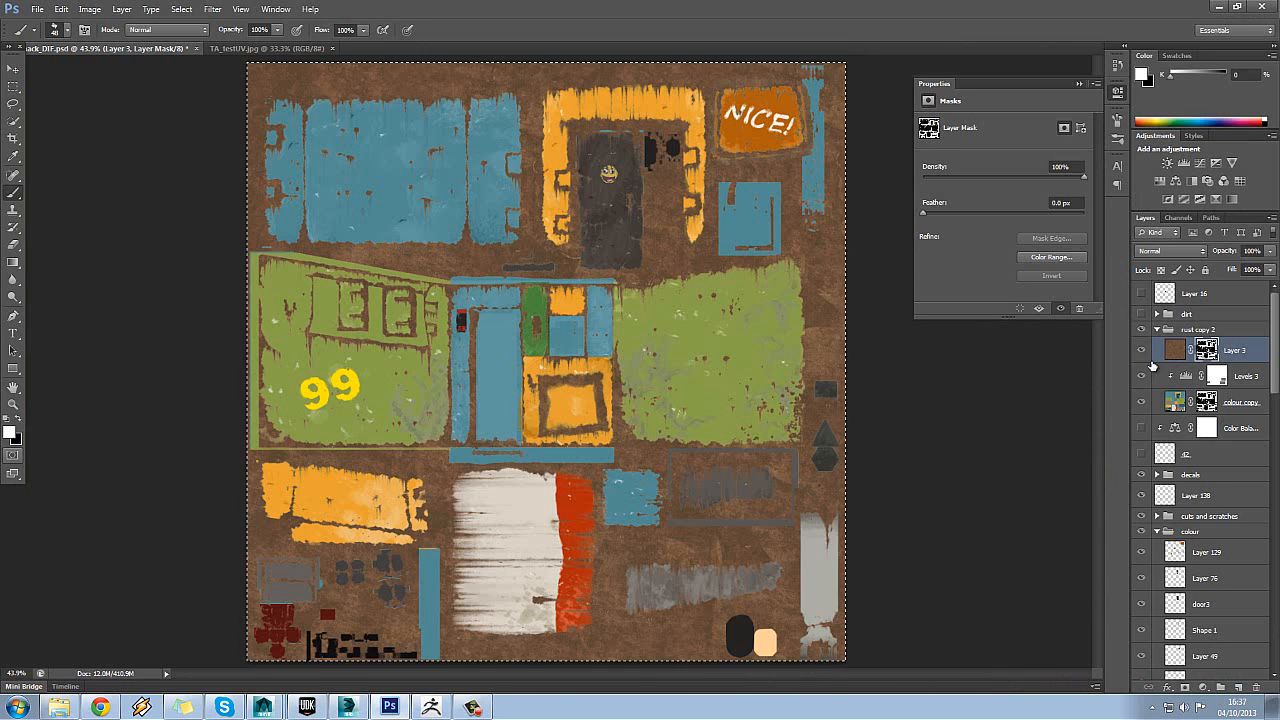
left_click(1207, 350, "alt")
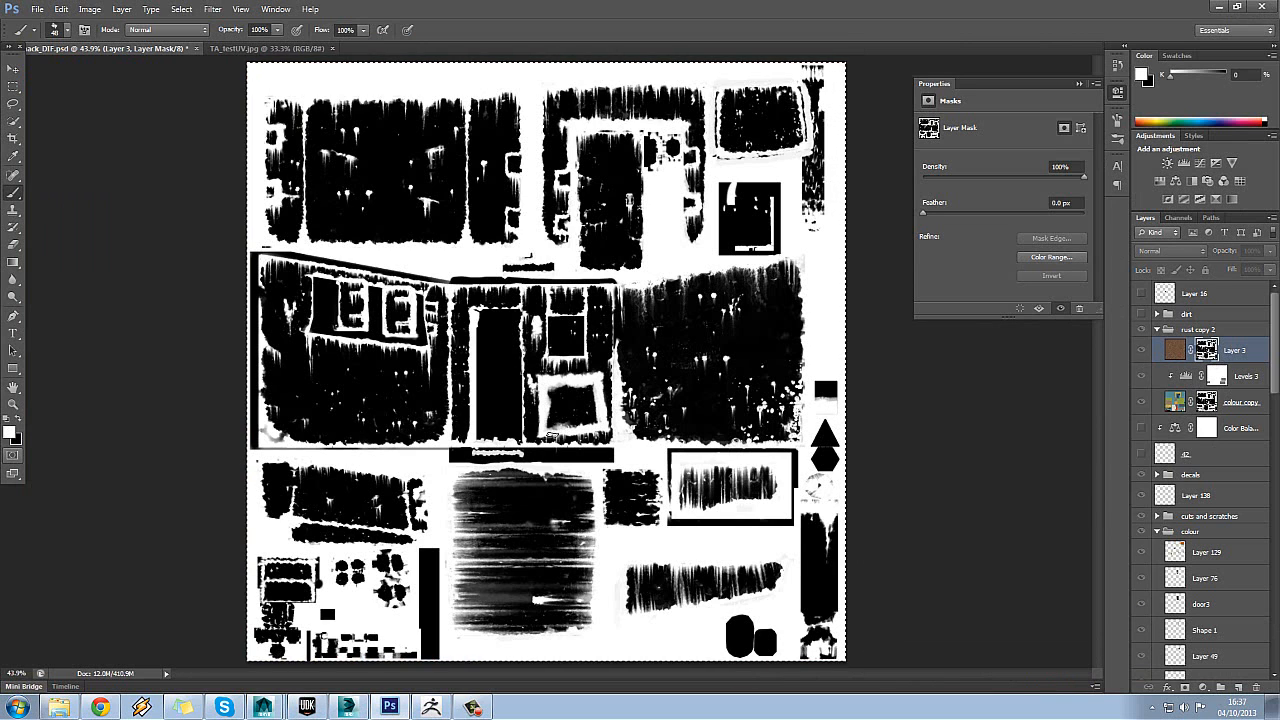
- Switch to ZBrush, open the tray holding the Material palette and dock the Brush palette in it
left_click(440, 706)
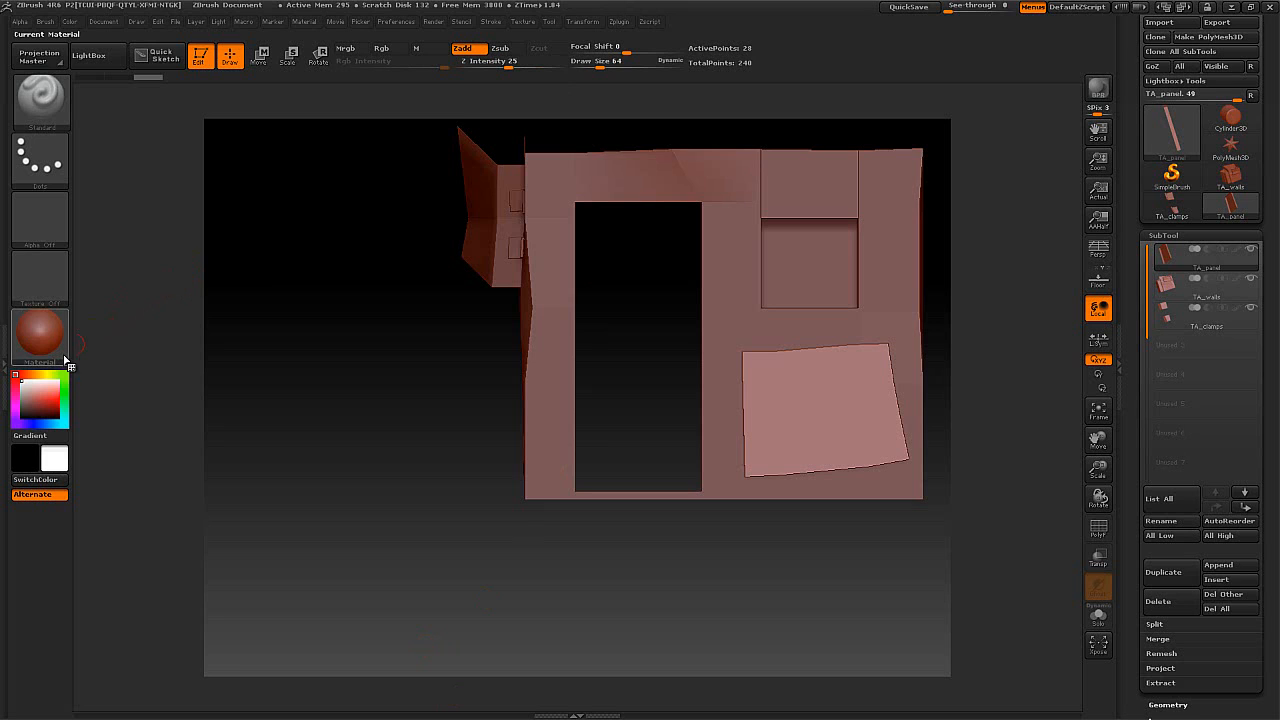
left_click_drag(346, 360, 392, 365)
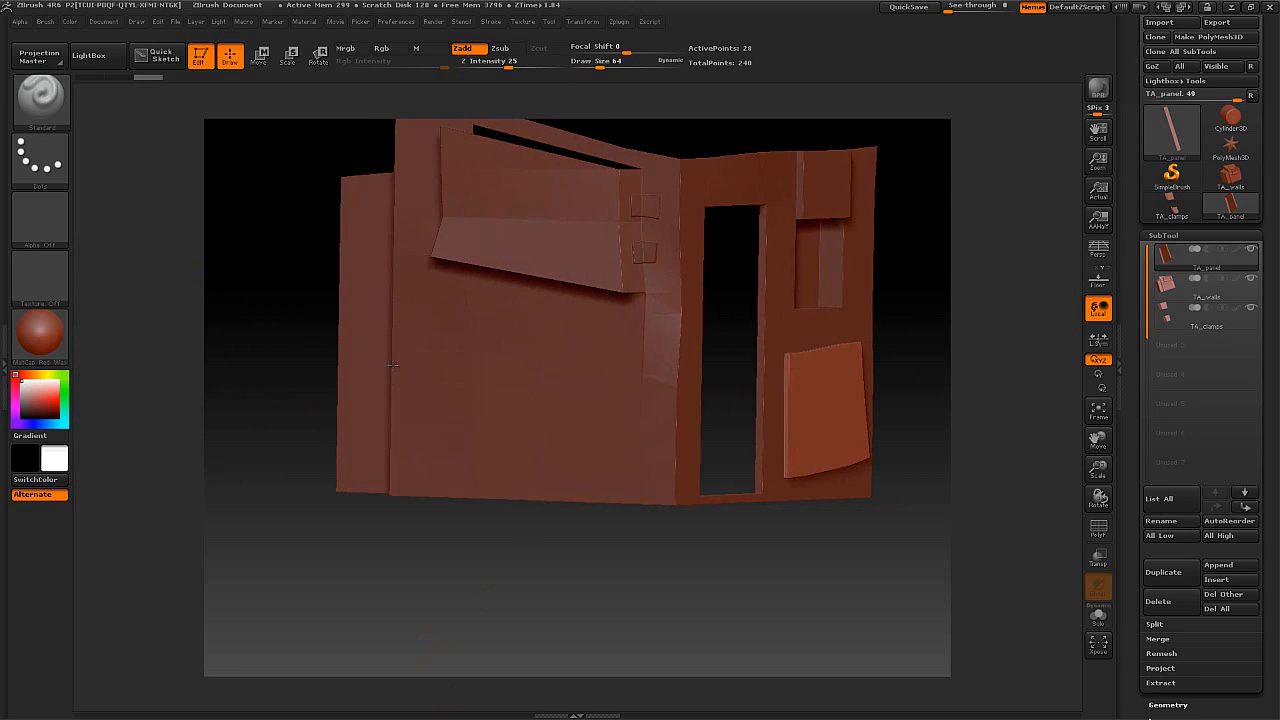
left_click_drag(293, 321, 277, 380)
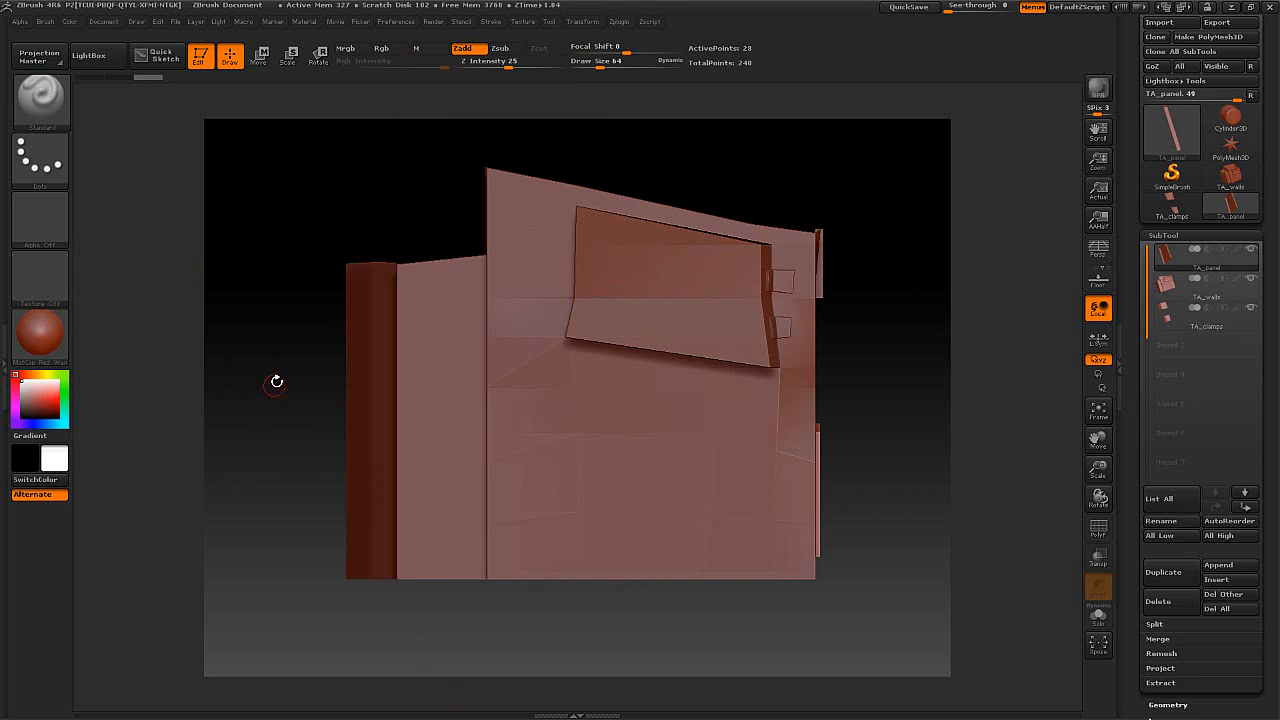
left_click(3, 379)
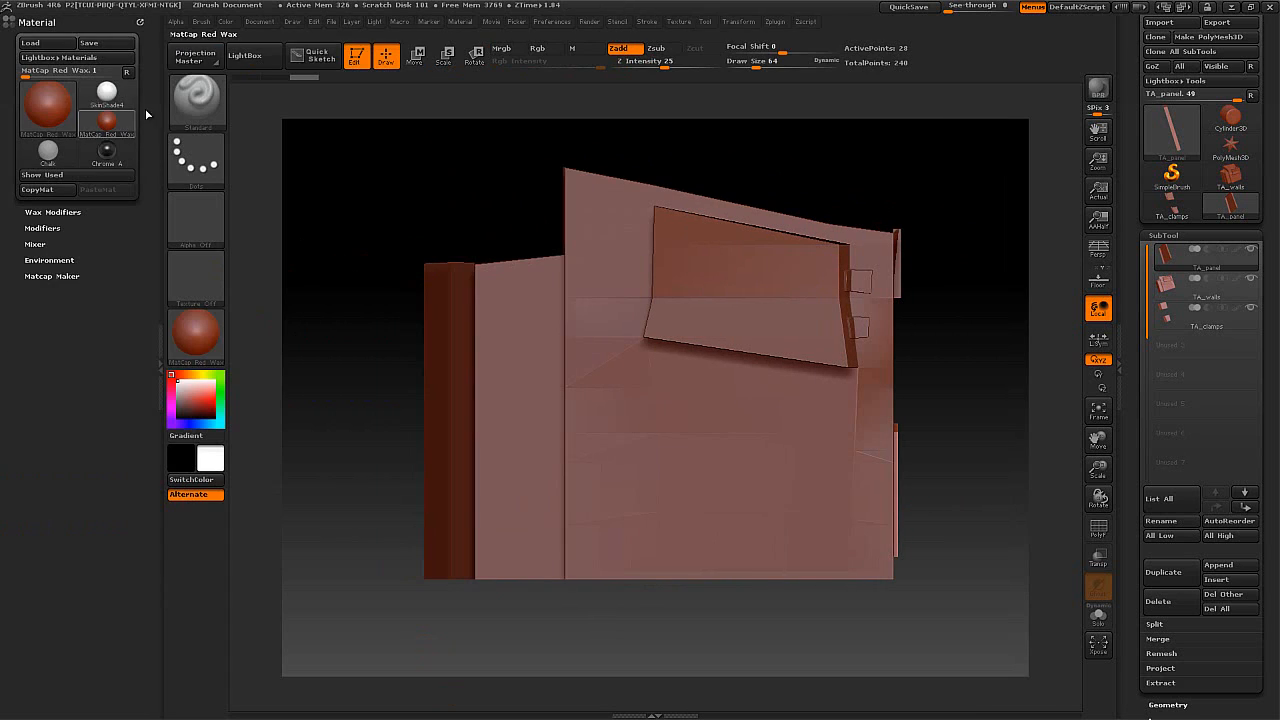
left_click(201, 22)
left_click(199, 40)
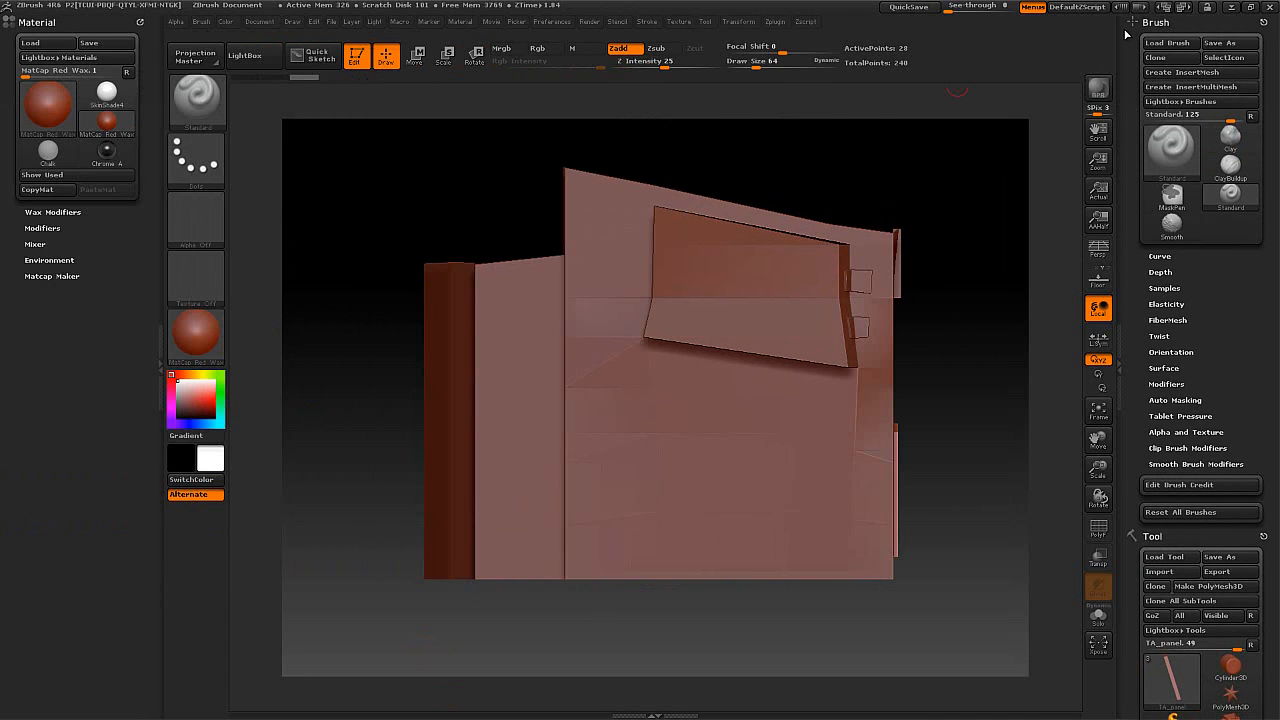
mouse_move(1263, 21)
left_mouse_down()
mouse_move(983, 97)
mouse_move(34, 306)
left_mouse_up()
scroll(72, 352, "down", 3)
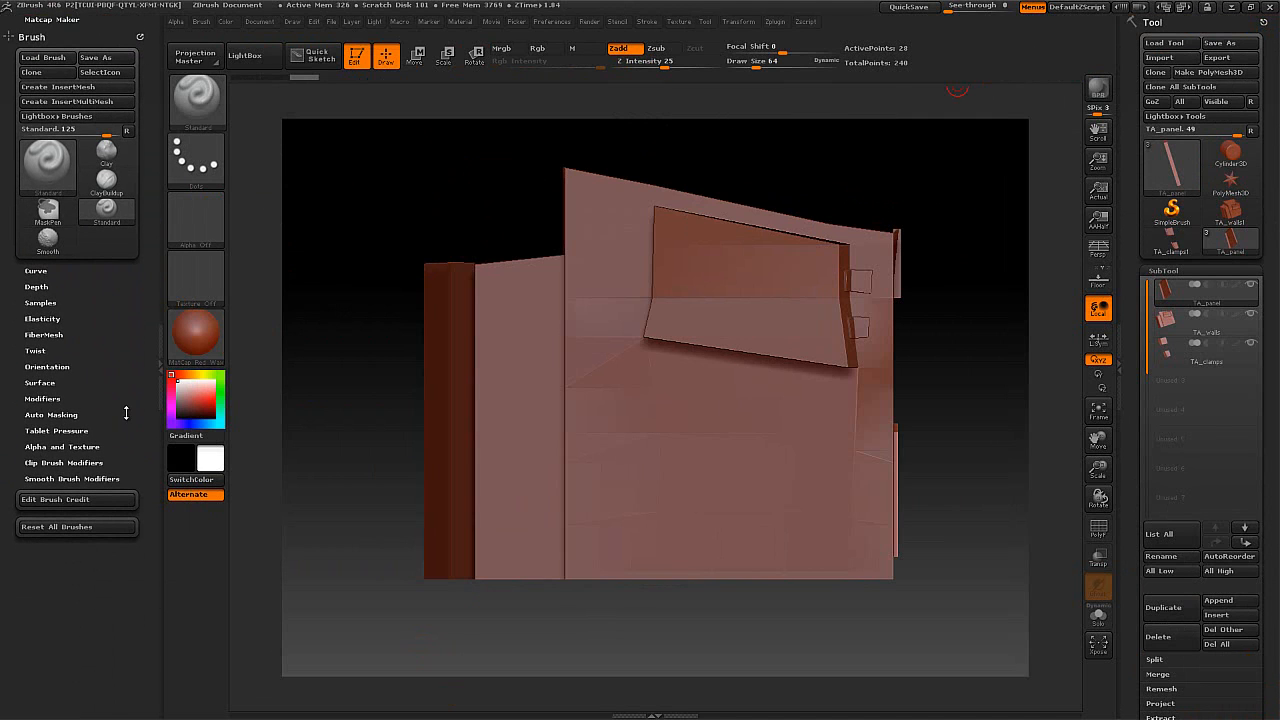
- Dock the Alpha palette beneath the Brush palette in the same tray
left_click(175, 22)
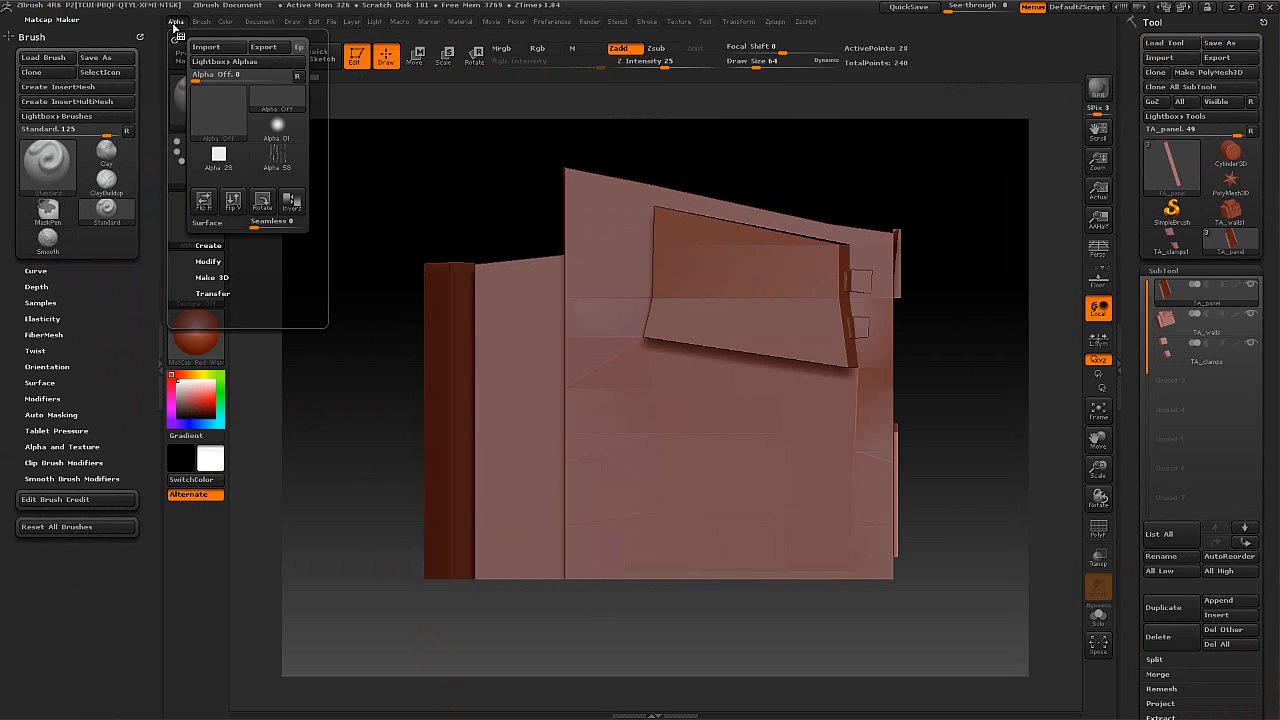
left_click_drag(174, 40, 11, 600)
scroll(131, 466, "down", 2)
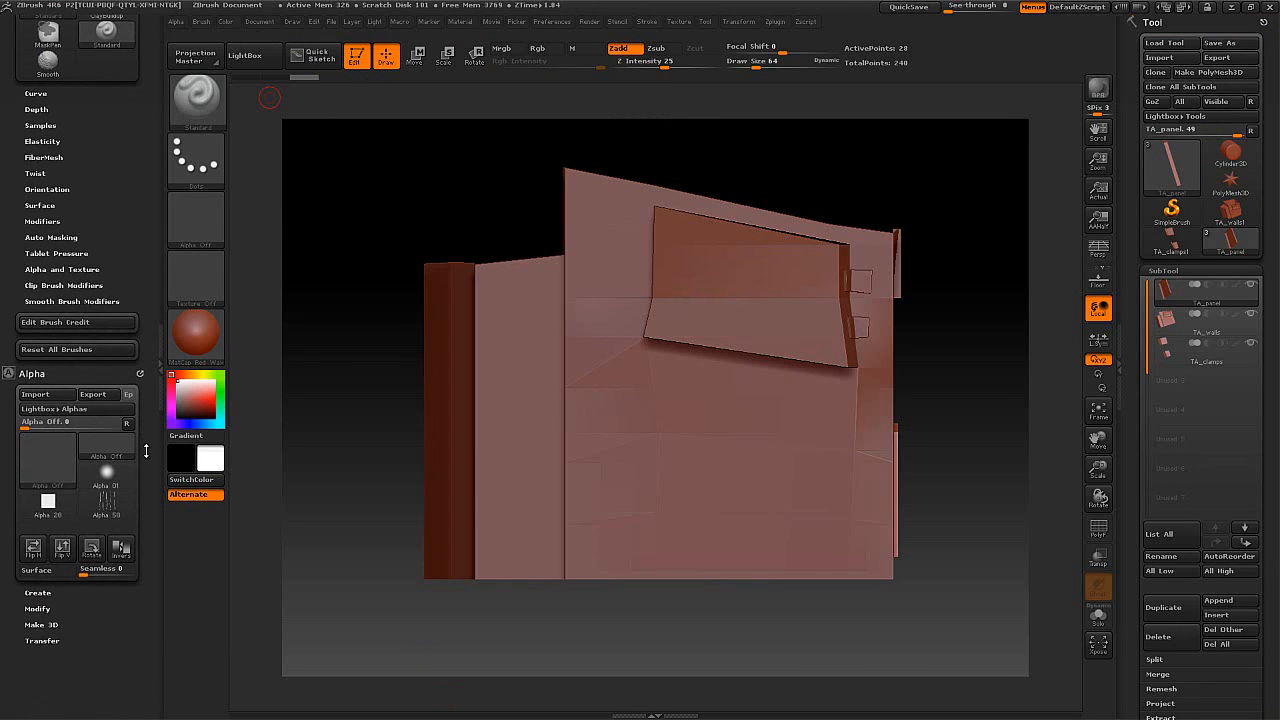
scroll(77, 582, "up", 3)
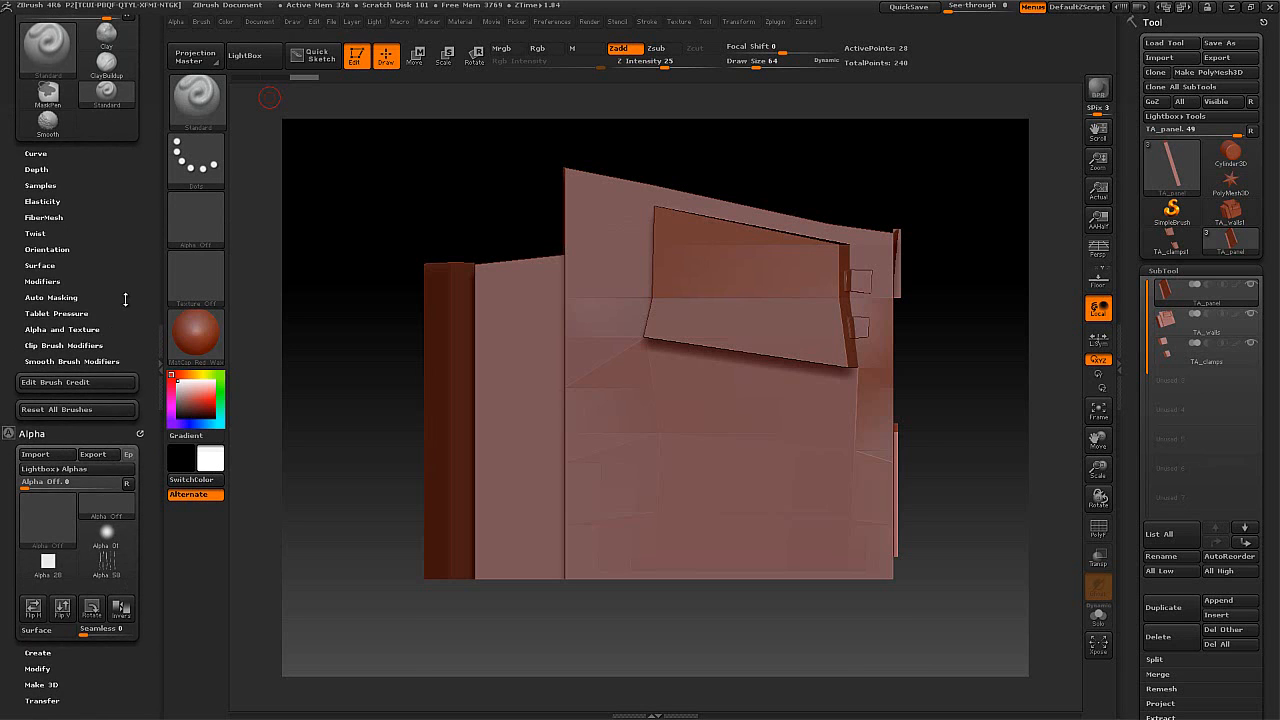
scroll(125, 384, "up", 3)
scroll(125, 384, "down", 7)
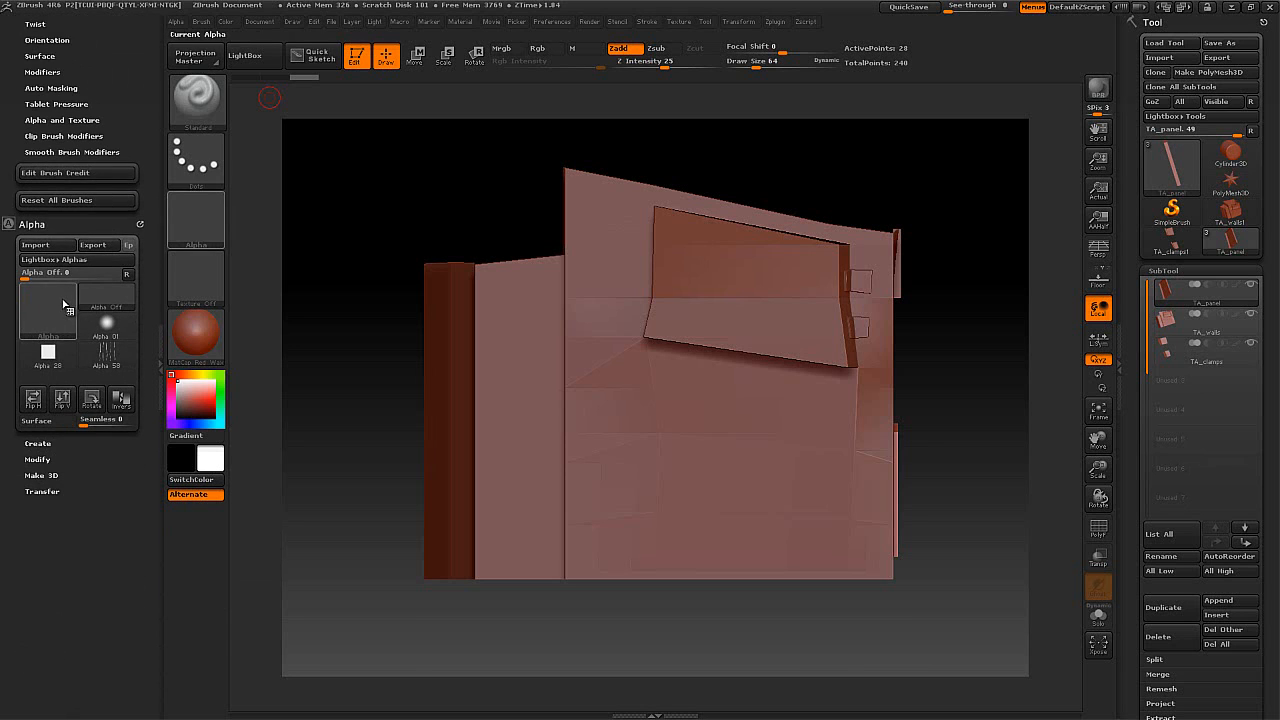
scroll(160, 240, "up", 5)
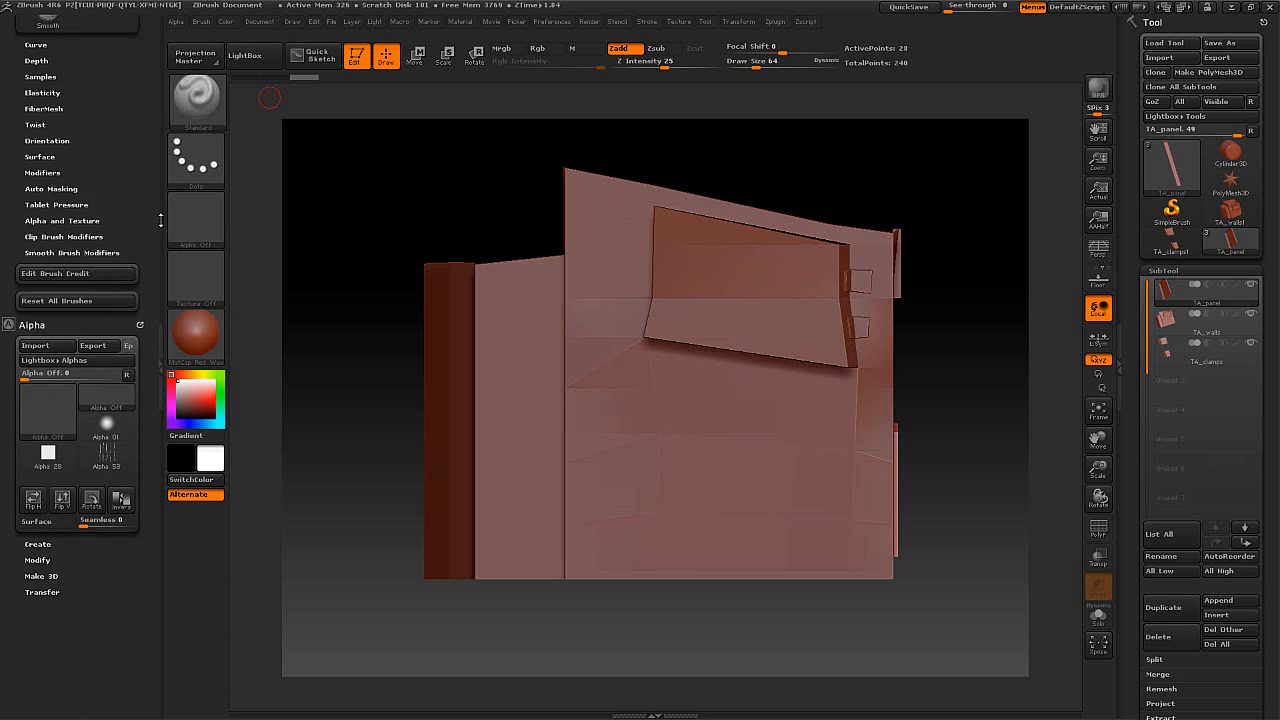
scroll(160, 240, "down", 2)
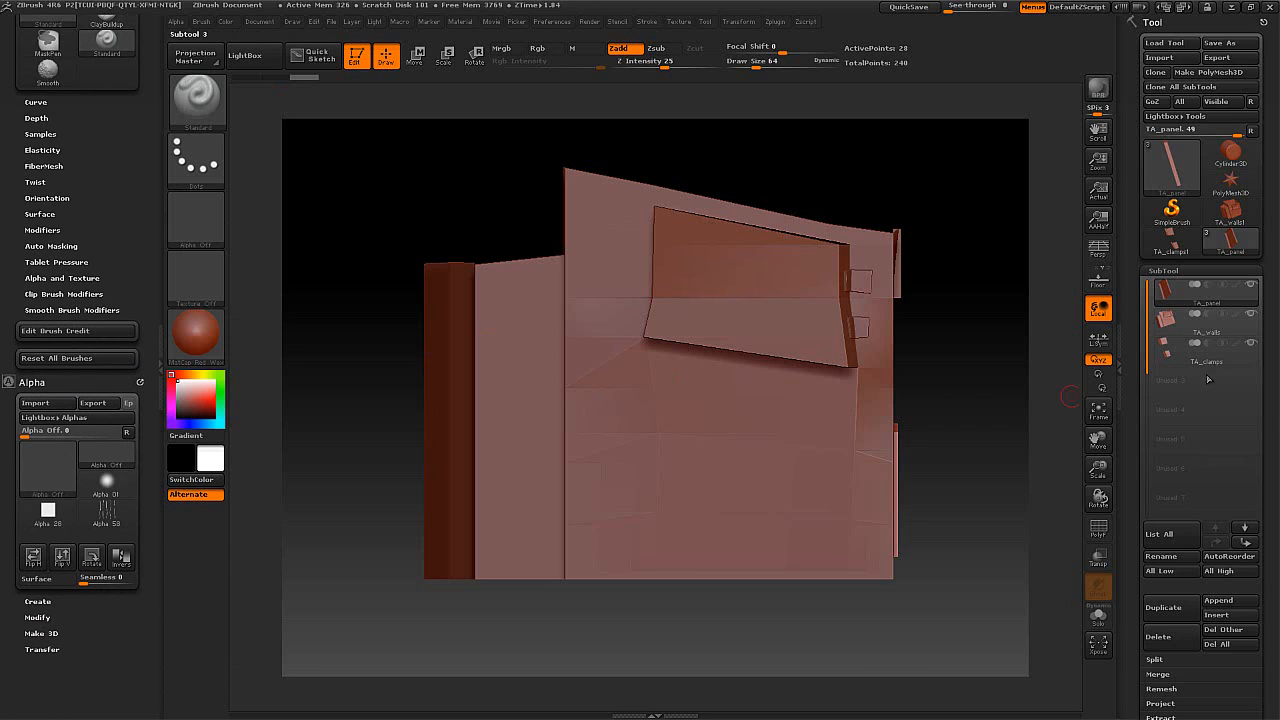
- Make the TA_walls subtool the active one
scroll(1275, 395, "down", 1)
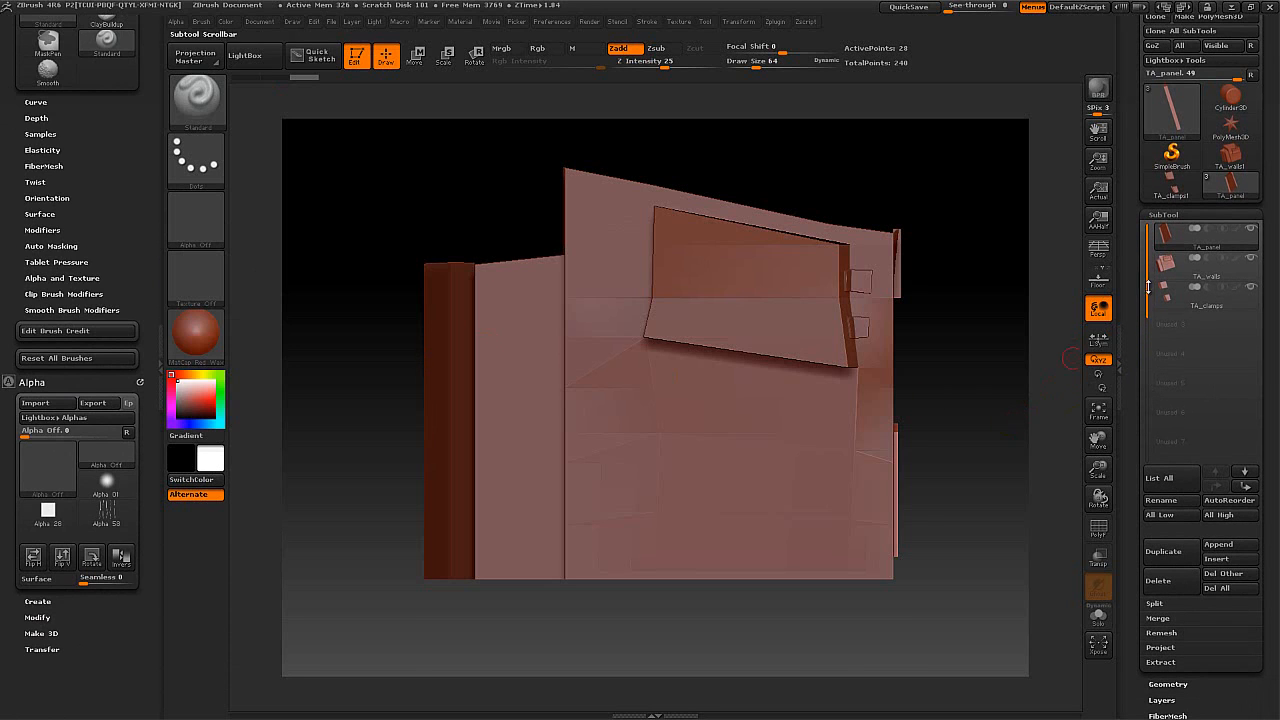
left_click(1182, 268)
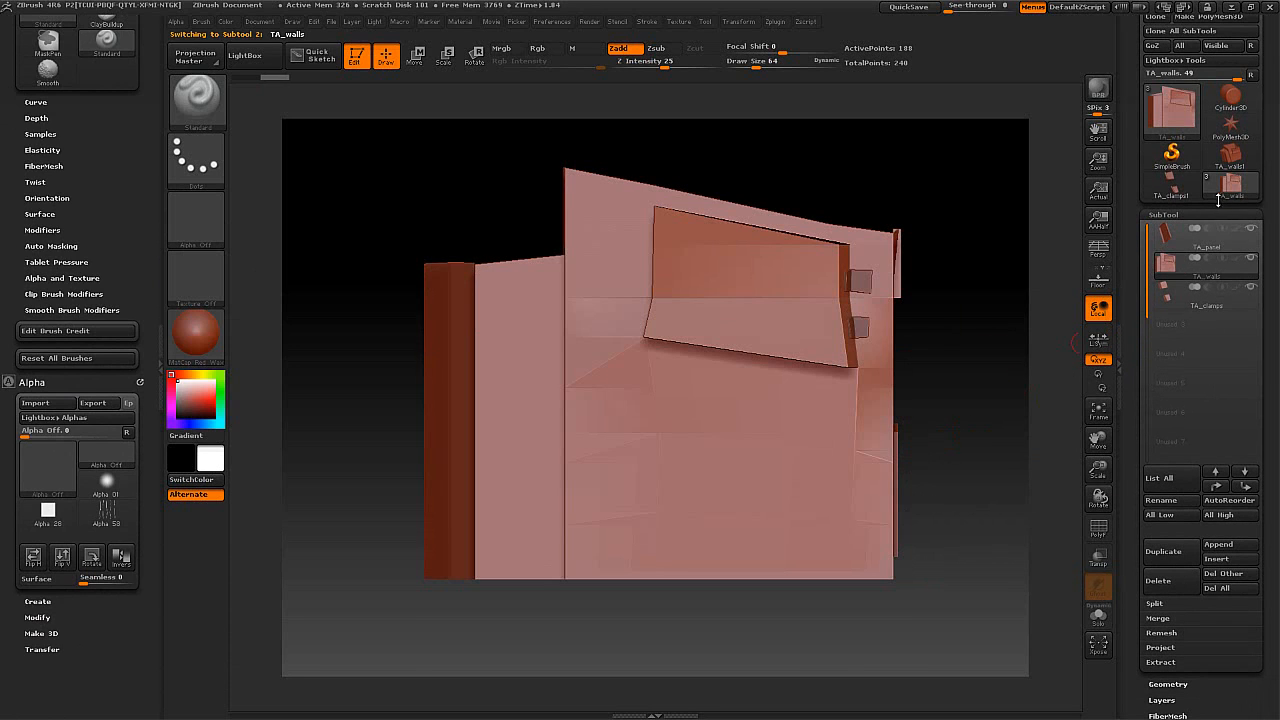
scroll(1278, 120, "up", 1)
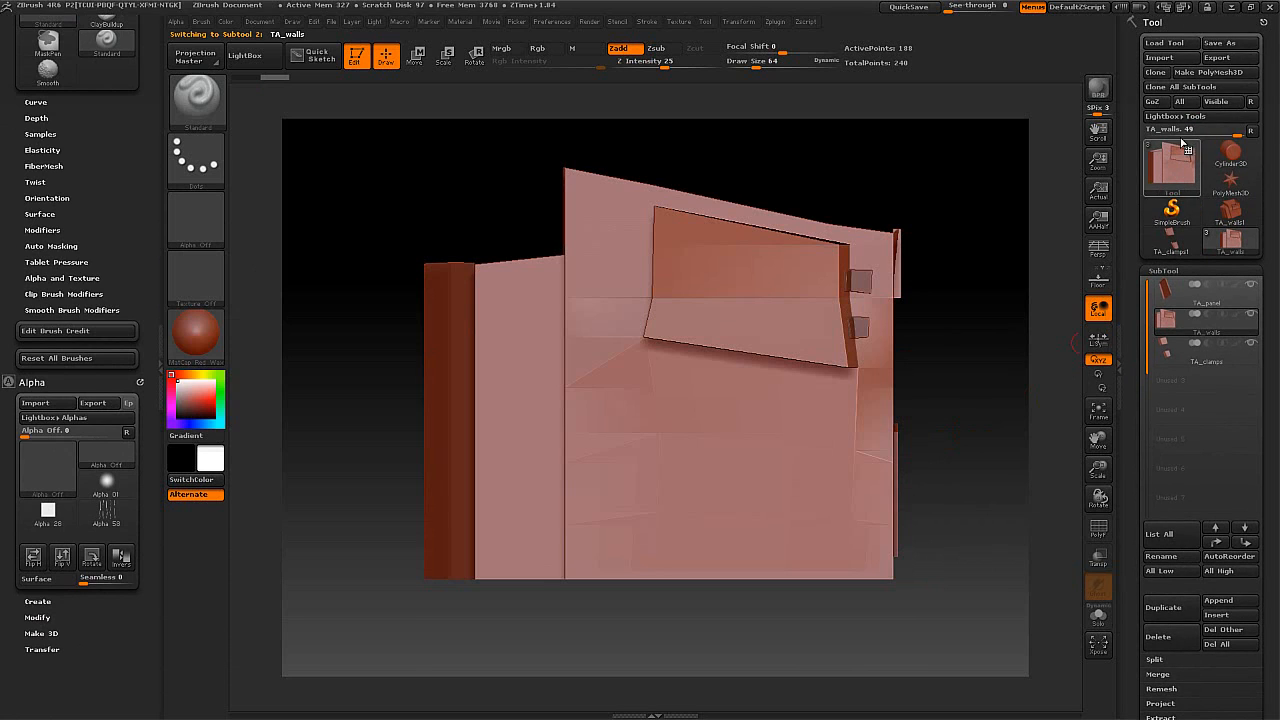
- Start saving the tool as a ZTool file and create and open a new desktop folder named ZBRUSH for it
left_click(1231, 45)
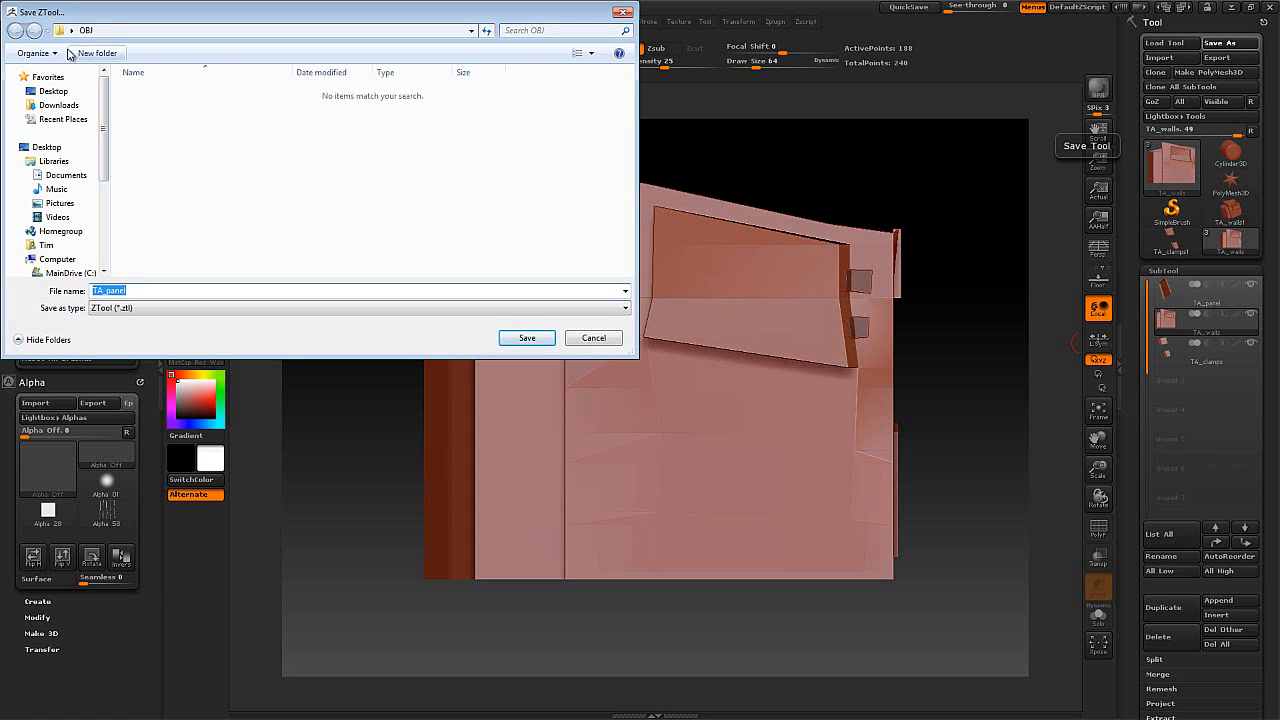
left_click(55, 91)
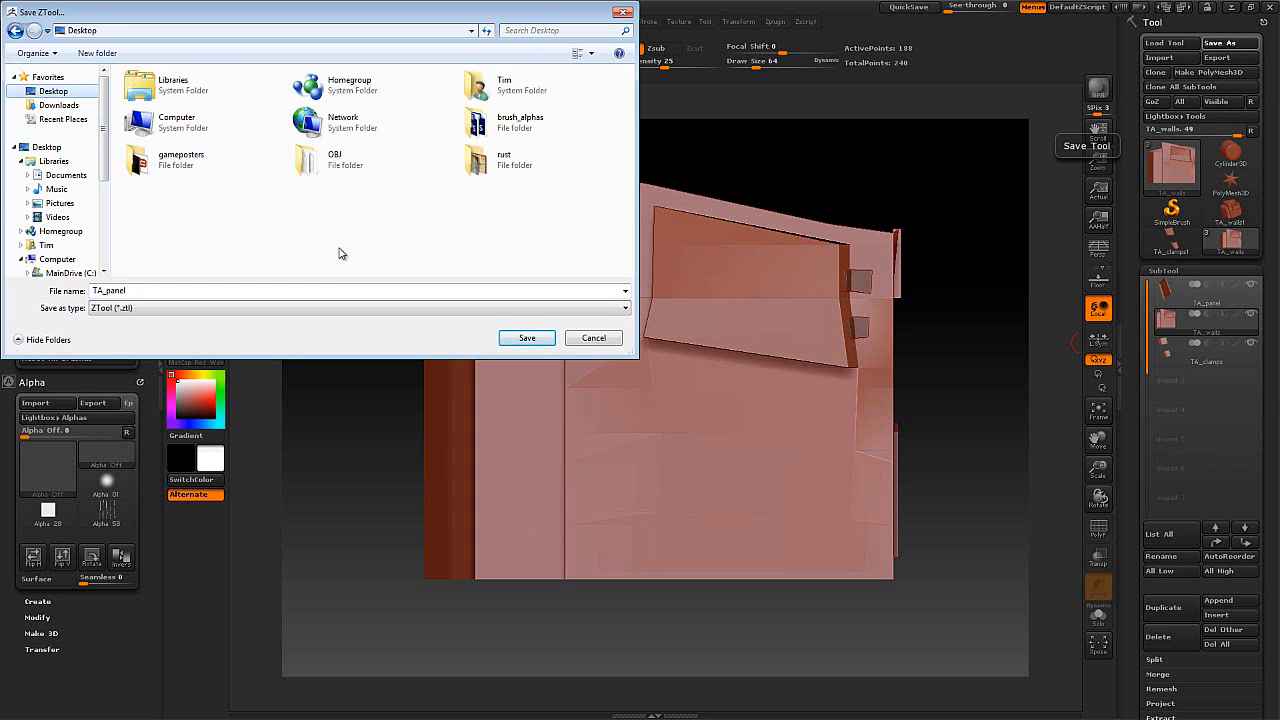
right_click(359, 231)
mouse_move(423, 368)
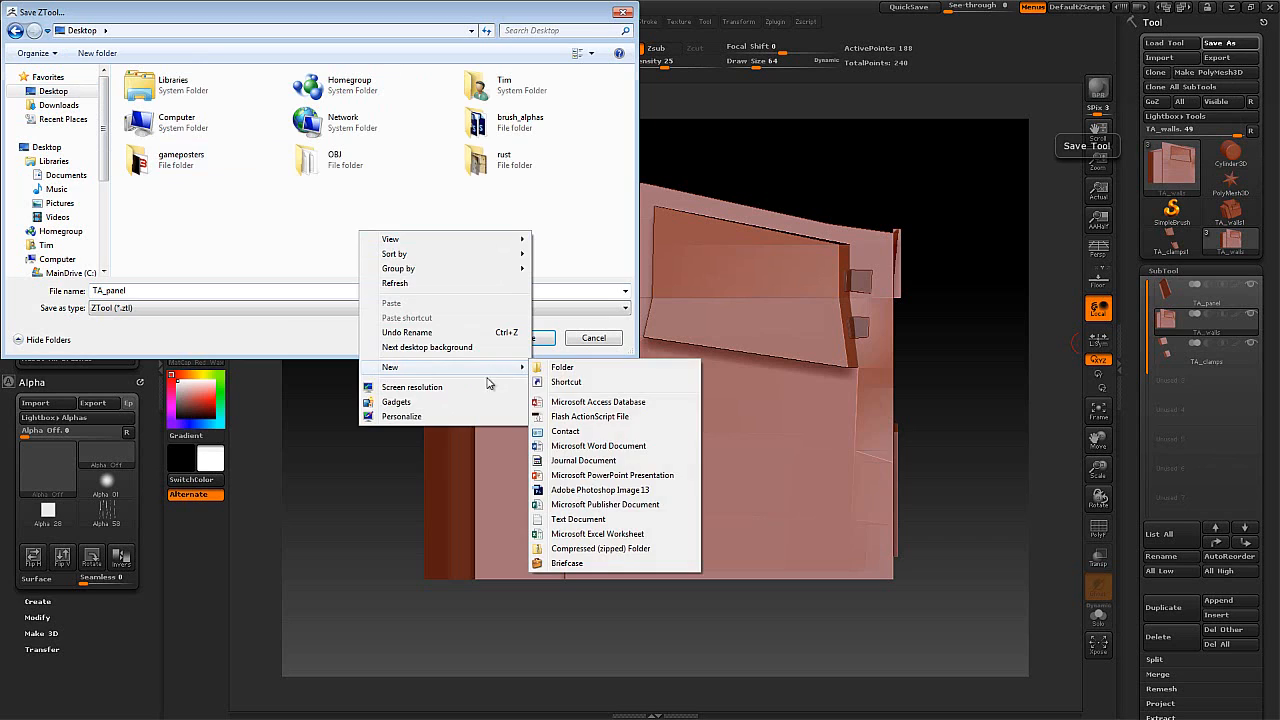
left_click(575, 364)
type("ZBRU")
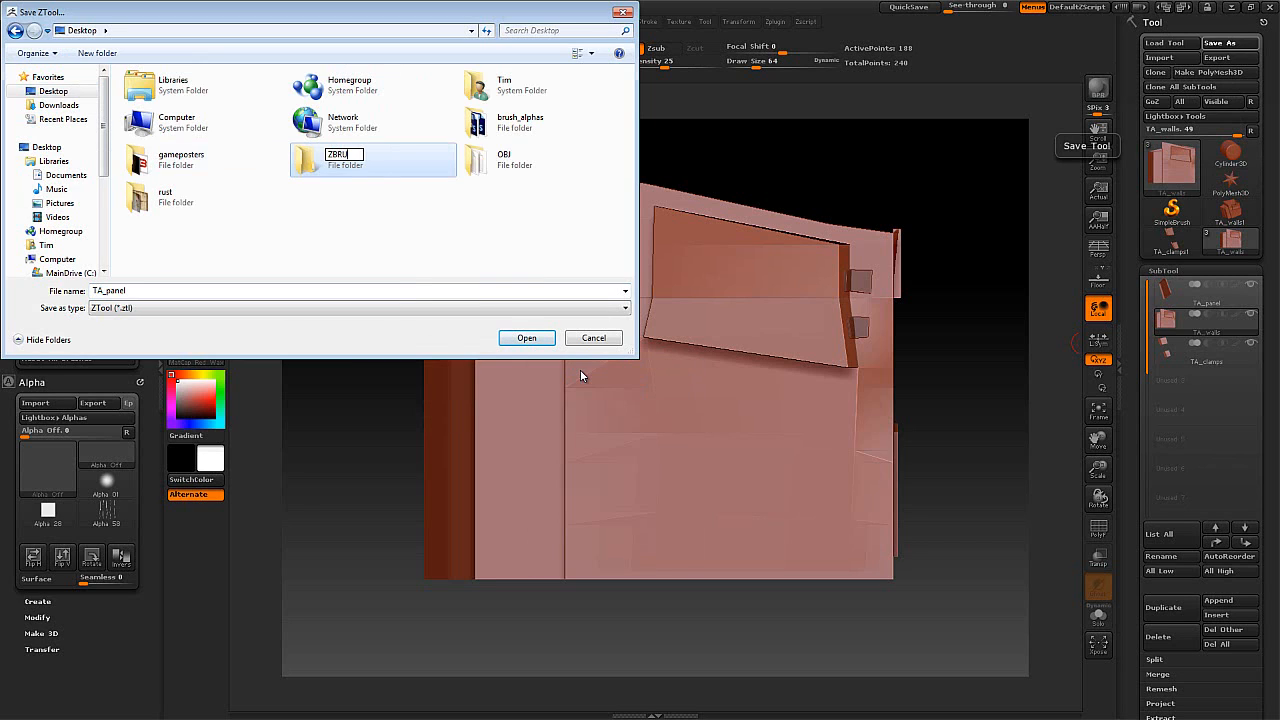
key("Return")
key("Return")
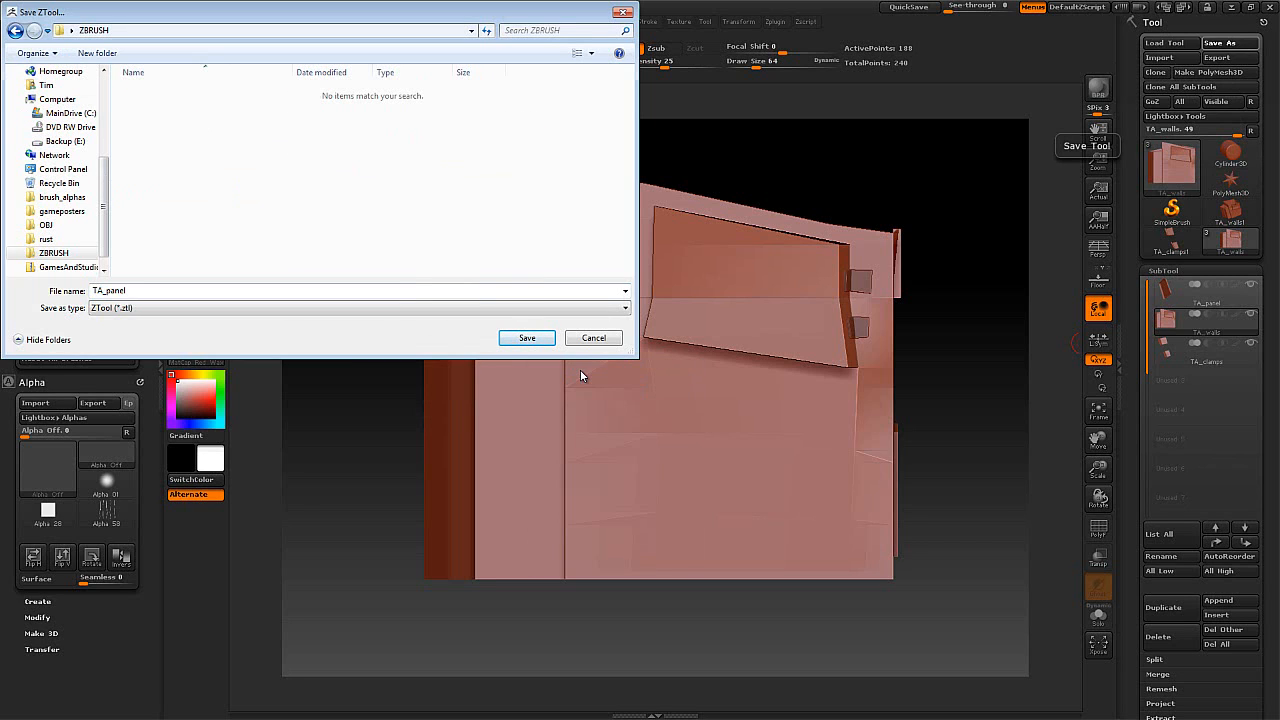
- Create a TOOLS subfolder inside the ZBRUSH folder and save the tool there as TA_rust_masks
left_click(97, 53)
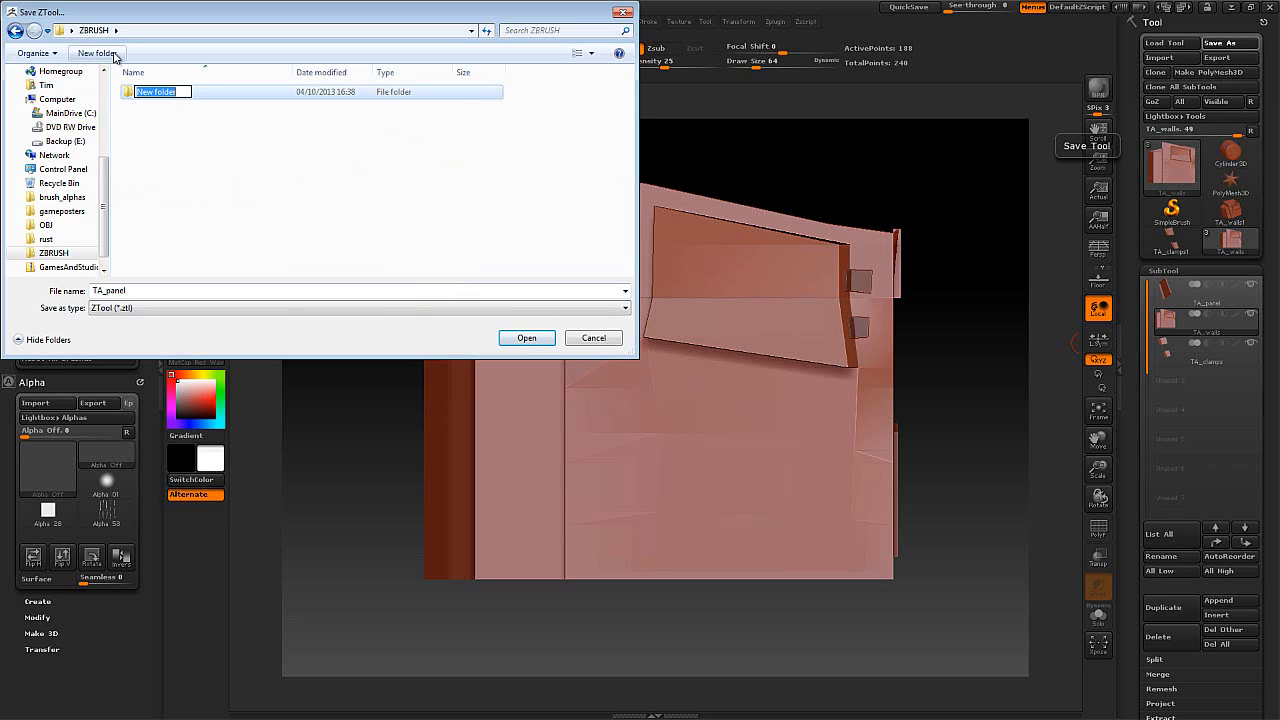
type("TO")
key("Return")
key("Return")
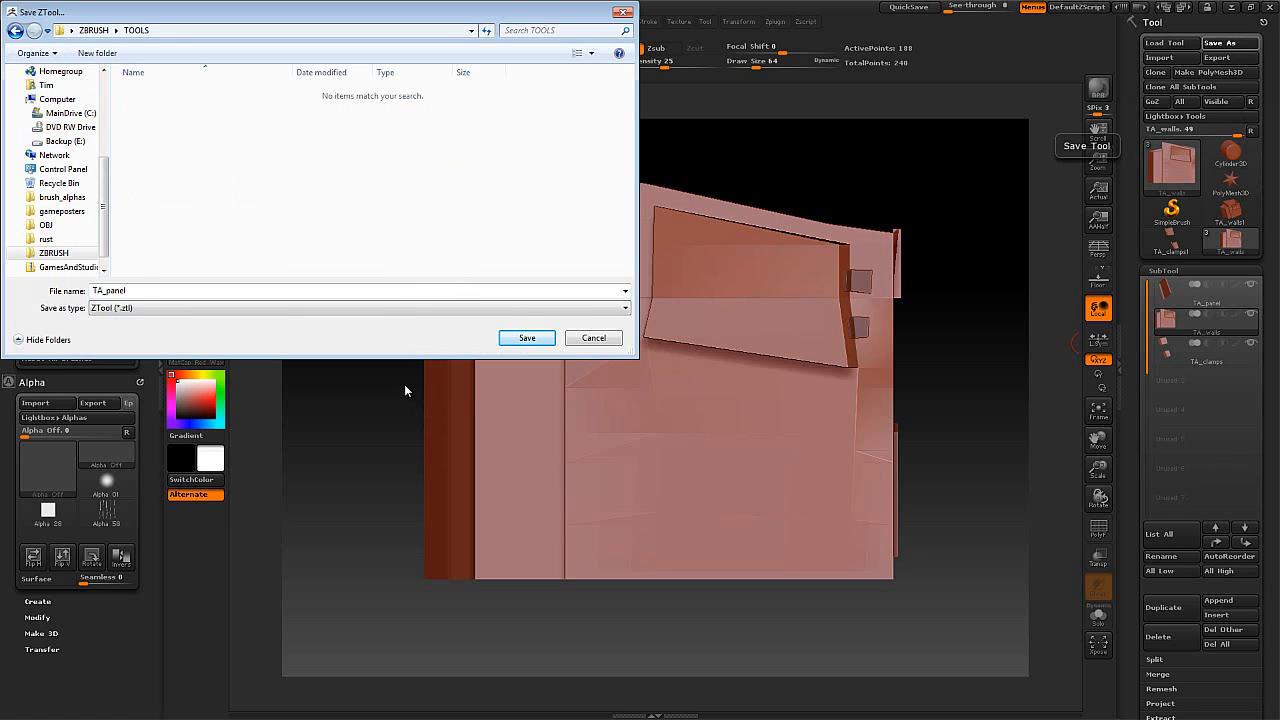
left_click(137, 292)
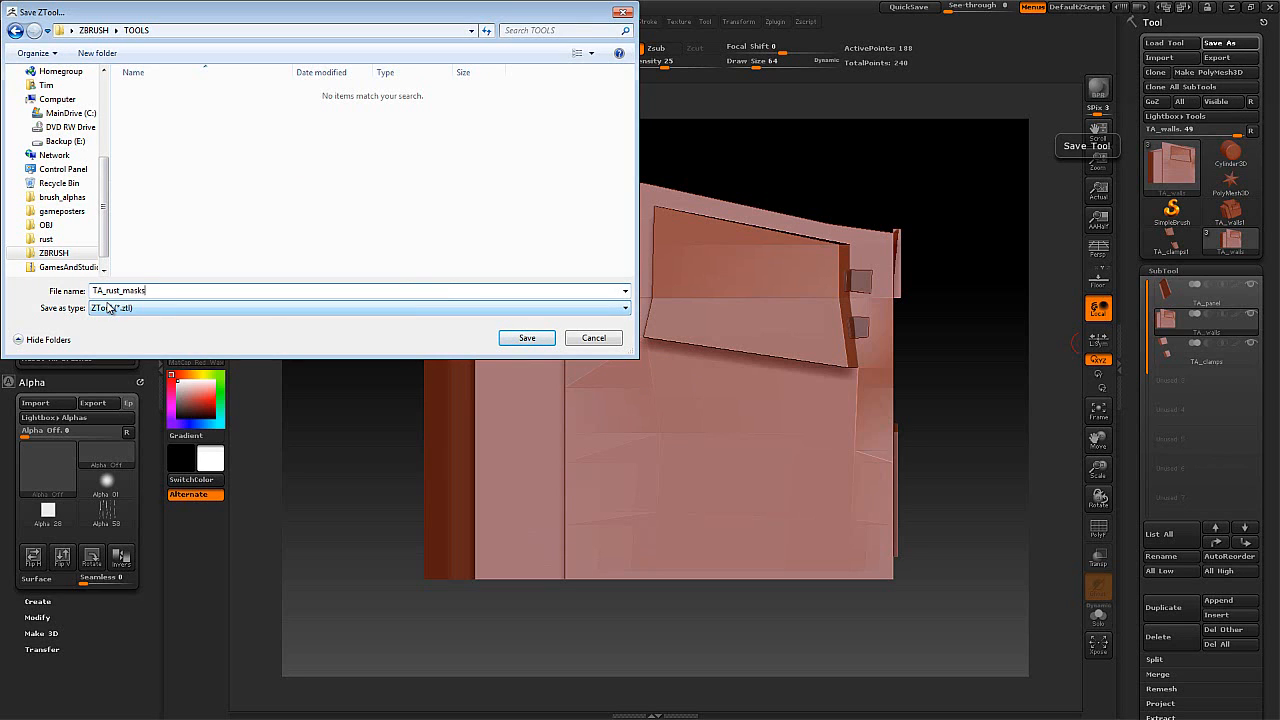
left_click(527, 339)
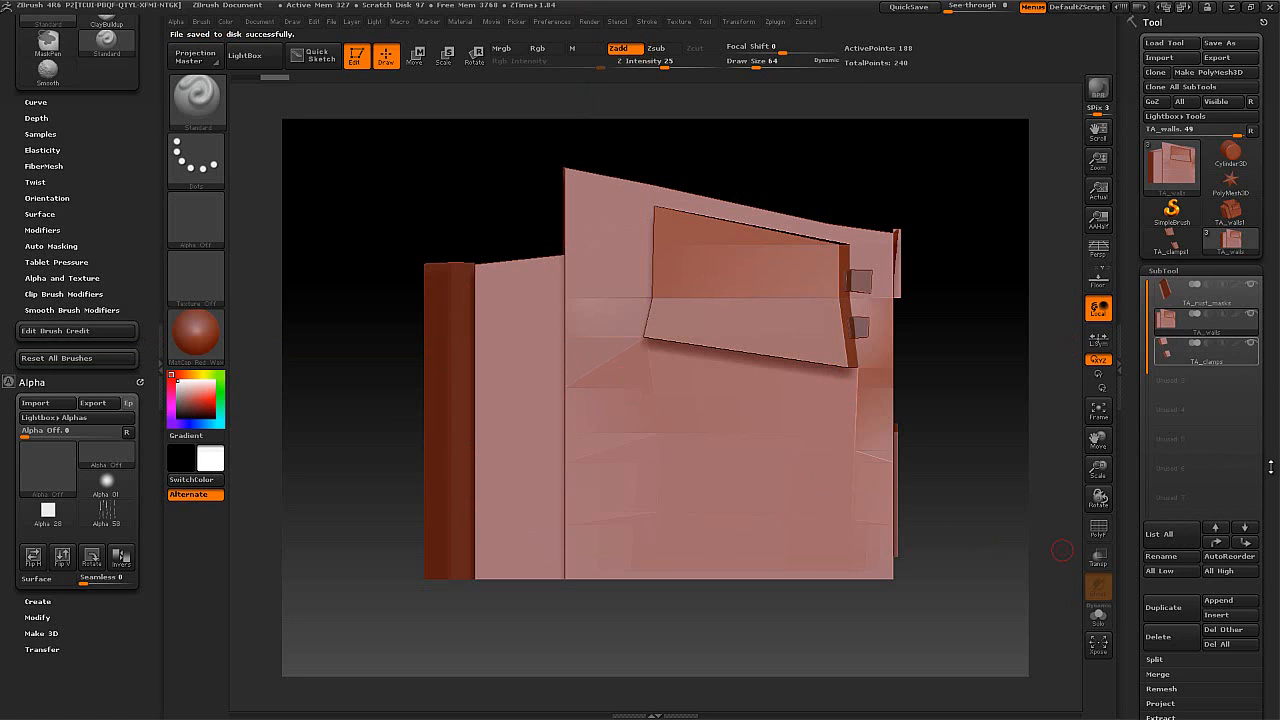
- Open the geometry options for TA_walls, turn off subdivision smoothing and divide the mesh once to subdivision level 2
left_click_drag(1270, 467, 1267, 414)
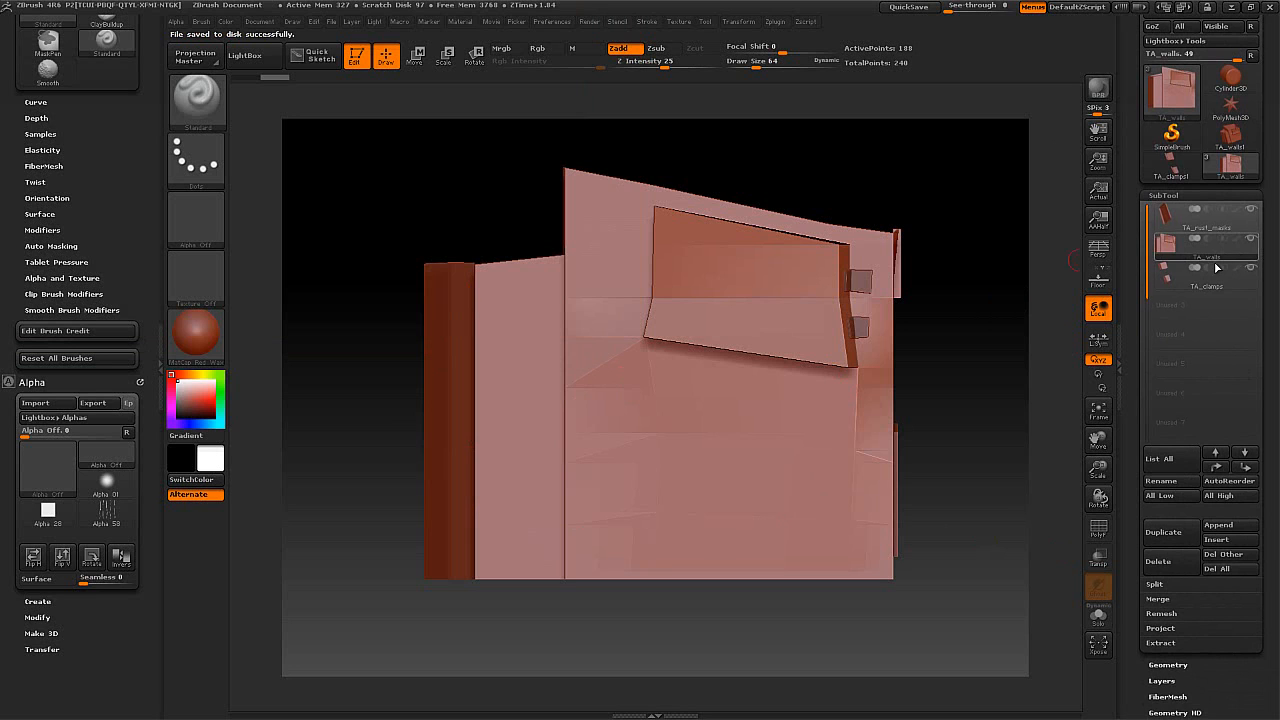
scroll(1230, 305, "down", 5)
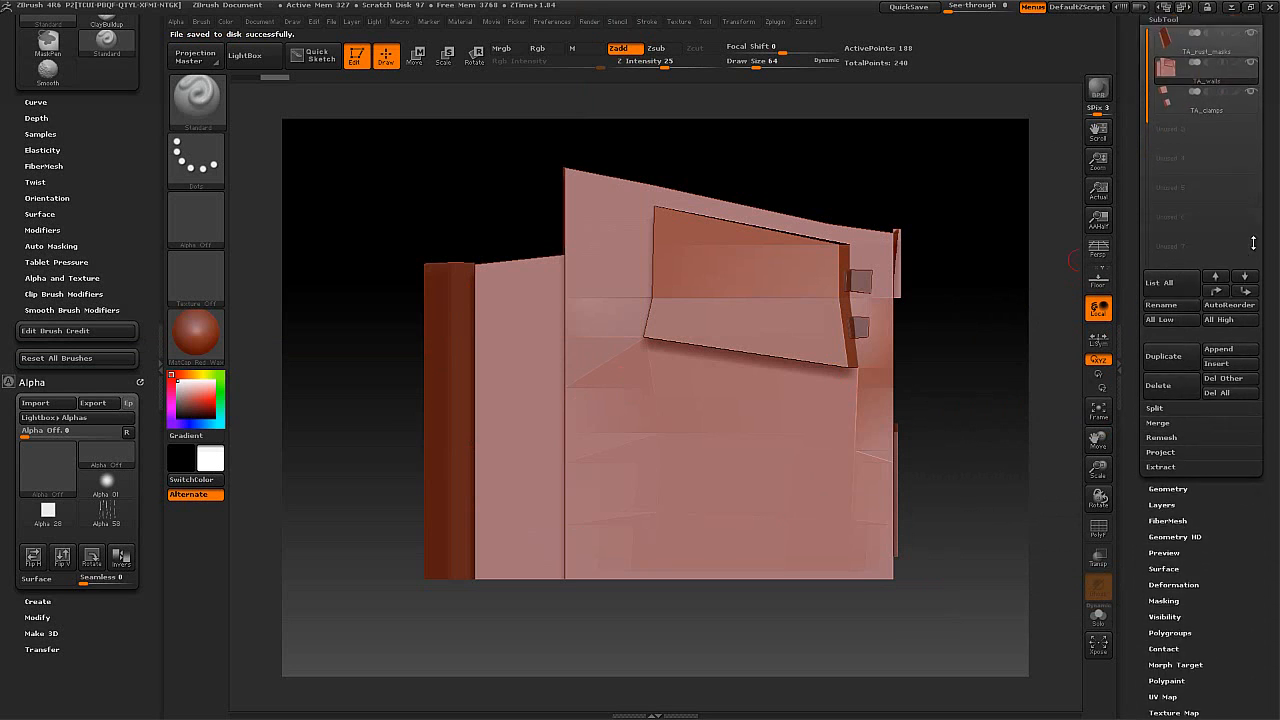
left_click(1236, 397)
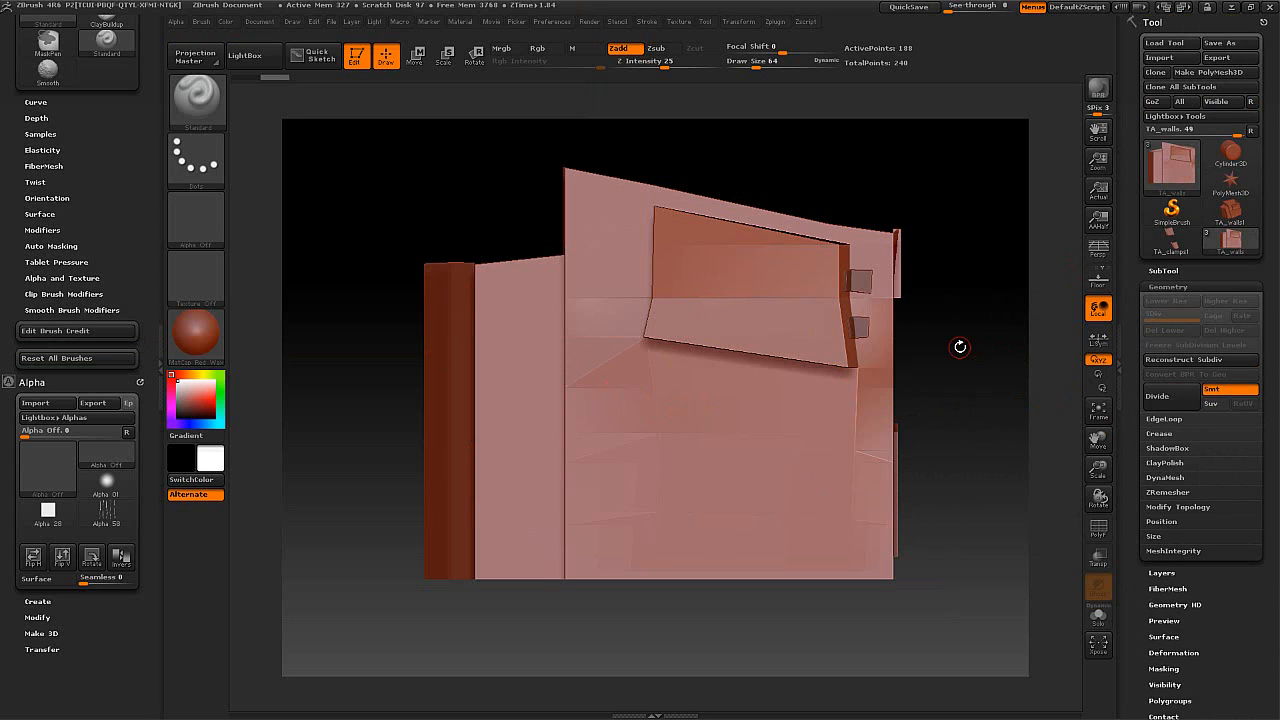
left_click(1216, 392)
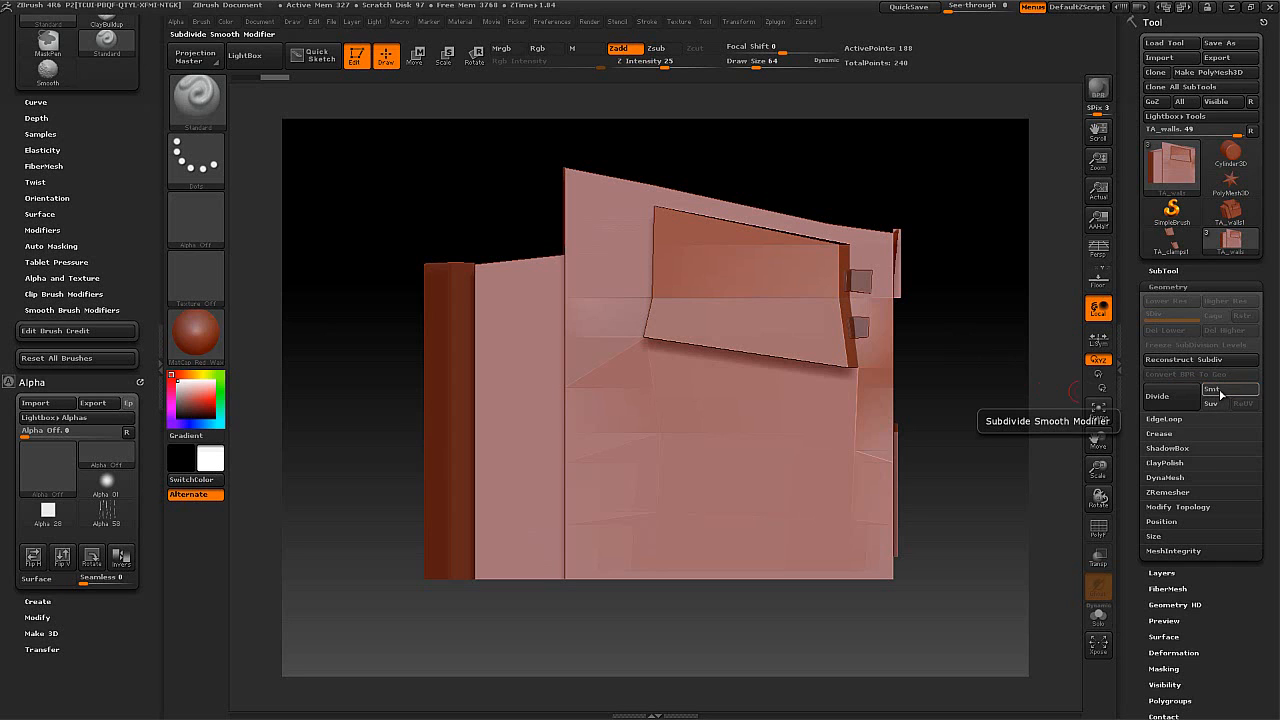
left_click(1170, 396)
- Try dividing the walls up to subdivision level 4 with smoothing on, and undo that subdivision
left_click(1220, 392)
left_click(1177, 398)
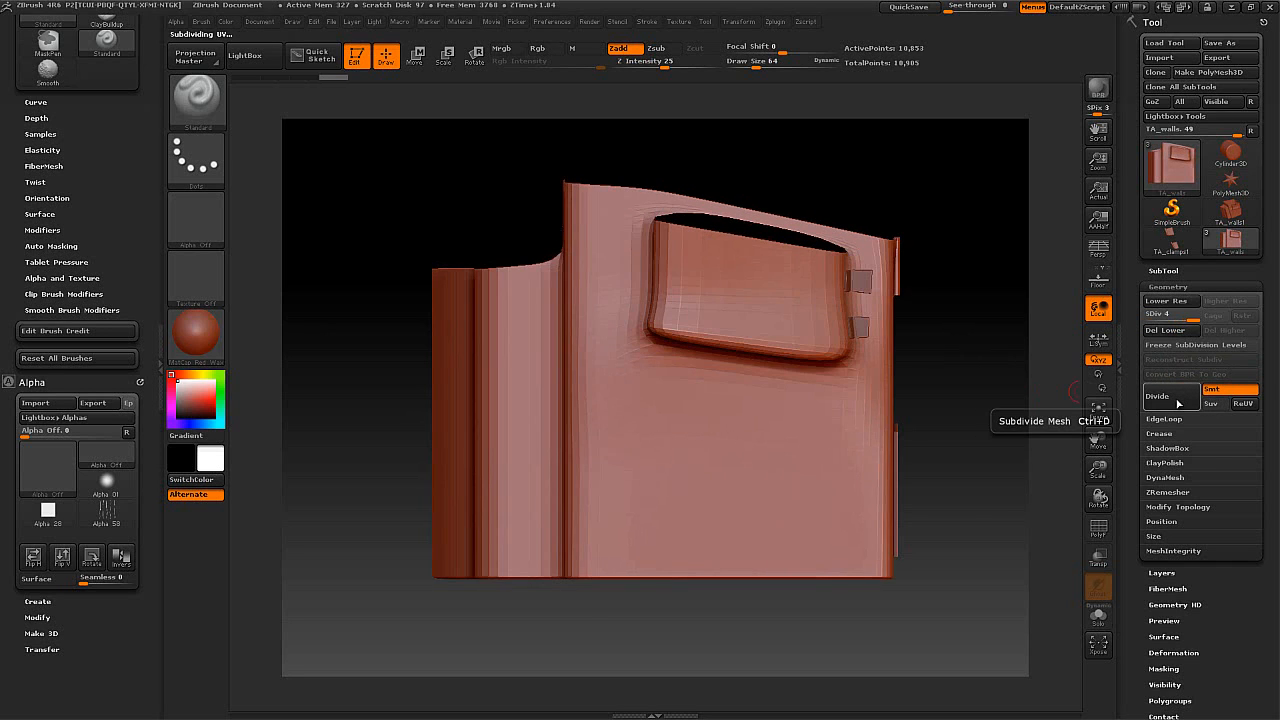
key("ctrl")
key("ctrl+z")
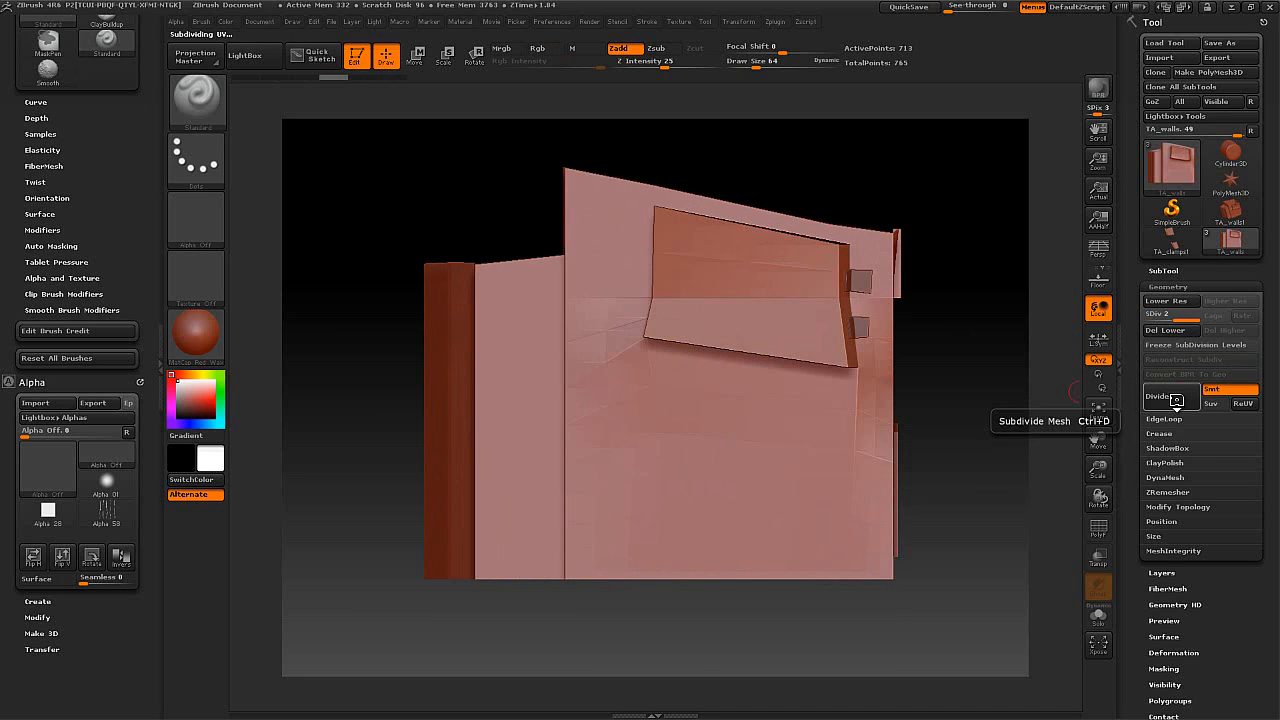
- Turn subdivision smoothing off again and keep dividing the walls mesh up to subdivision level 9
left_click(1218, 392)
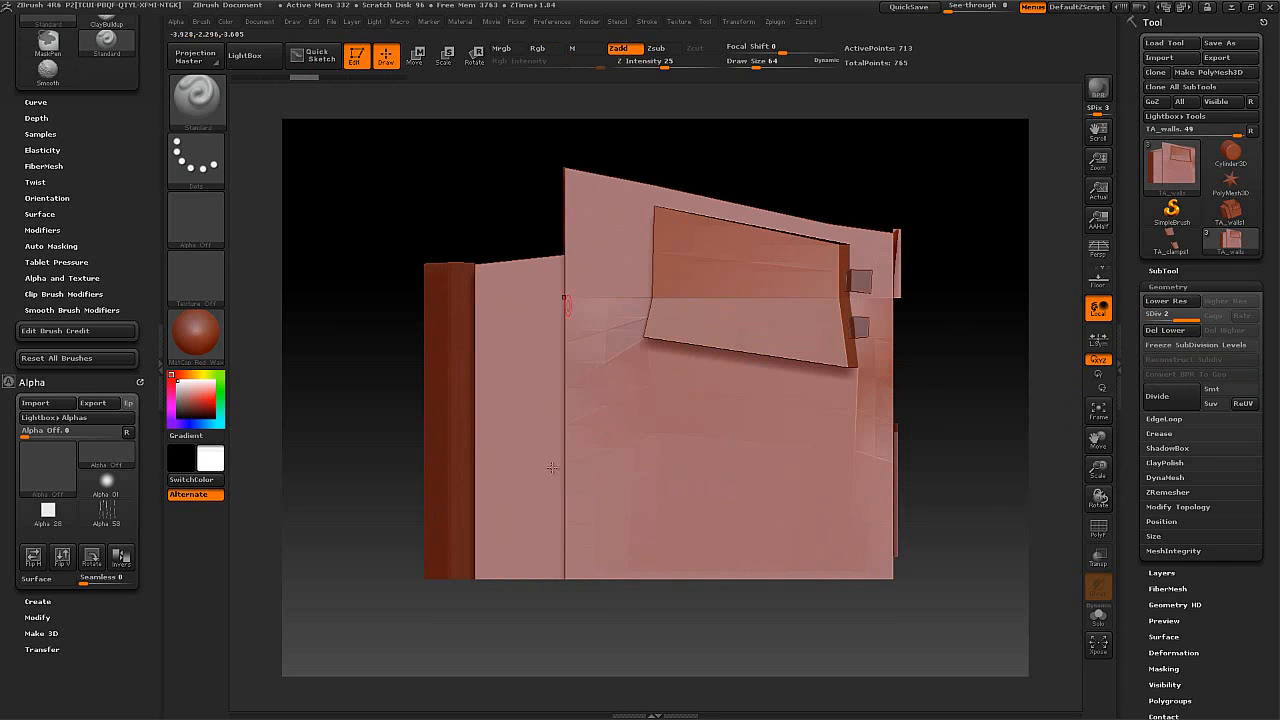
left_click(1157, 404)
left_click(1157, 404)
left_click(1157, 404)
left_click(1157, 404)
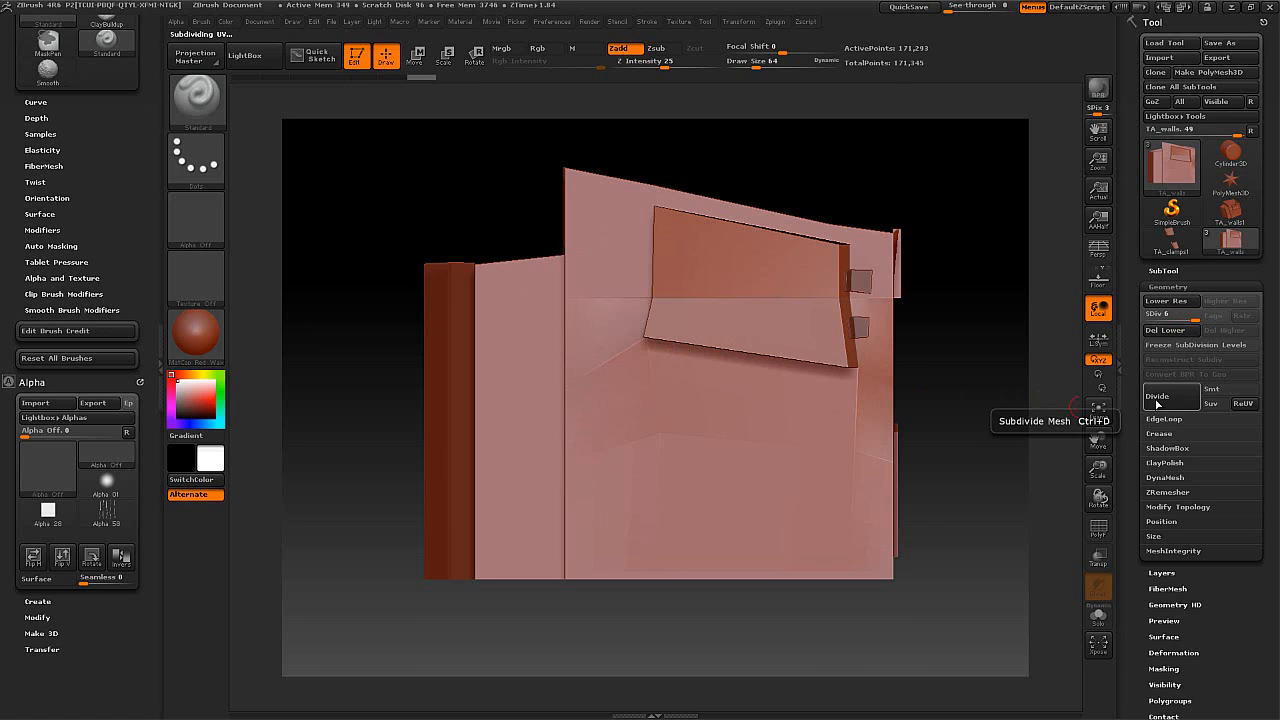
left_click(1157, 404)
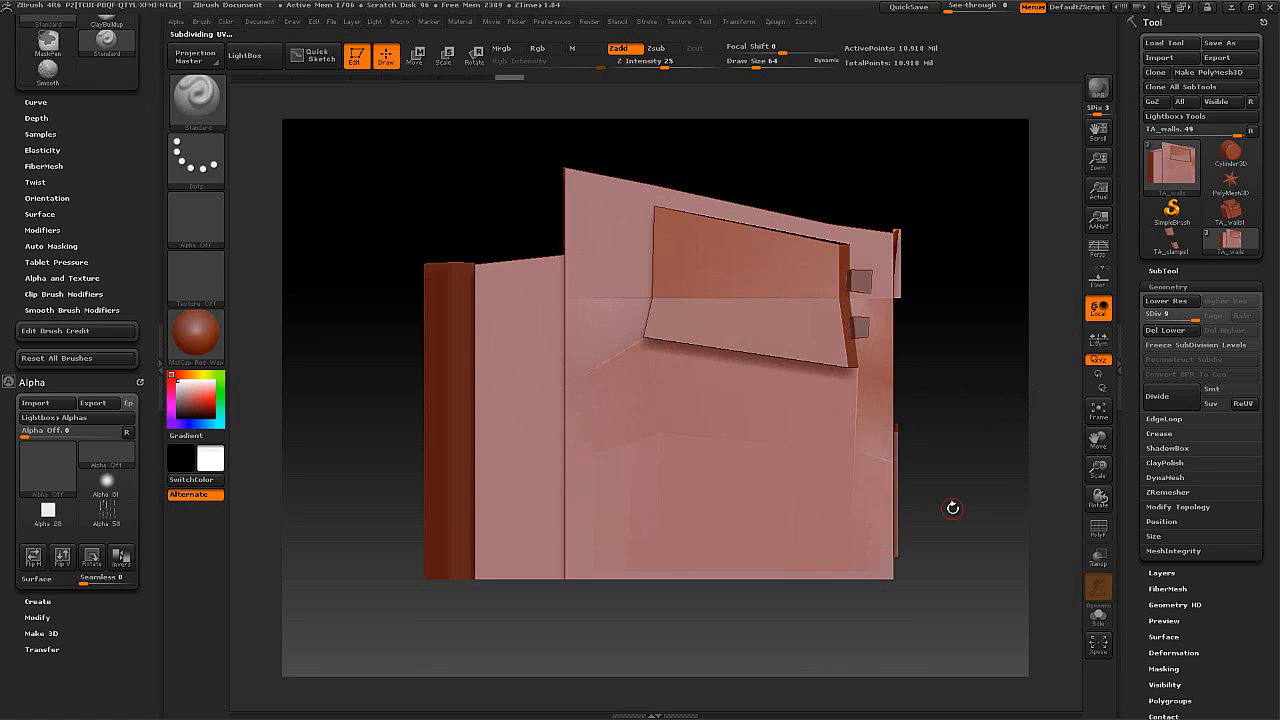
left_click_drag(982, 508, 943, 513)
left_click_drag(707, 618, 770, 625)
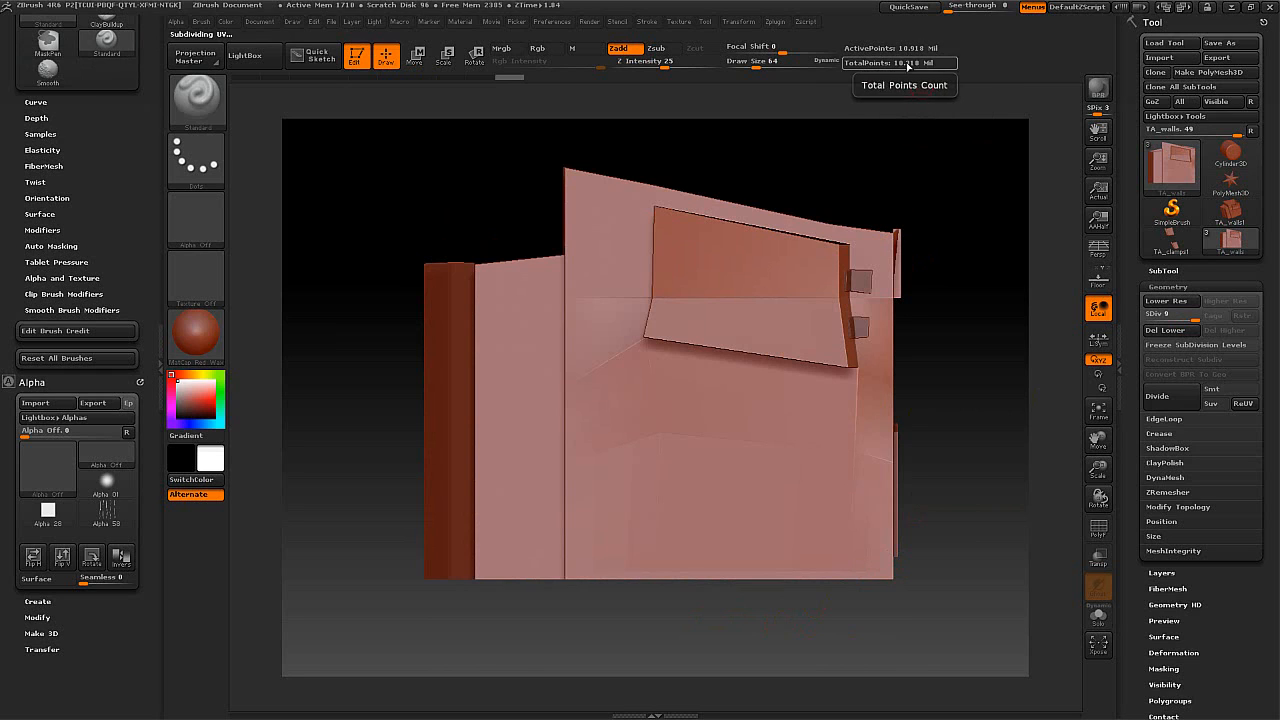
scroll(1226, 545, "down", 3)
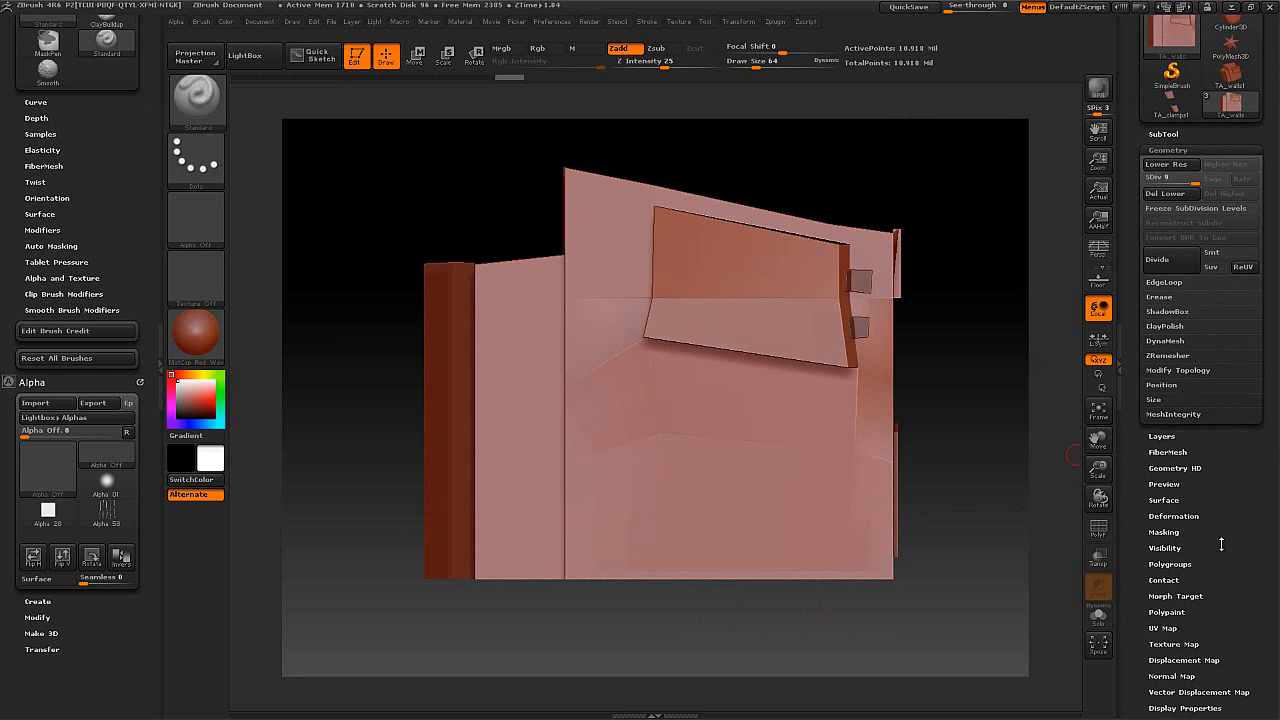
- Change the walls' material to MatCap Pearl Cavity
scroll(1224, 541, "down", 3)
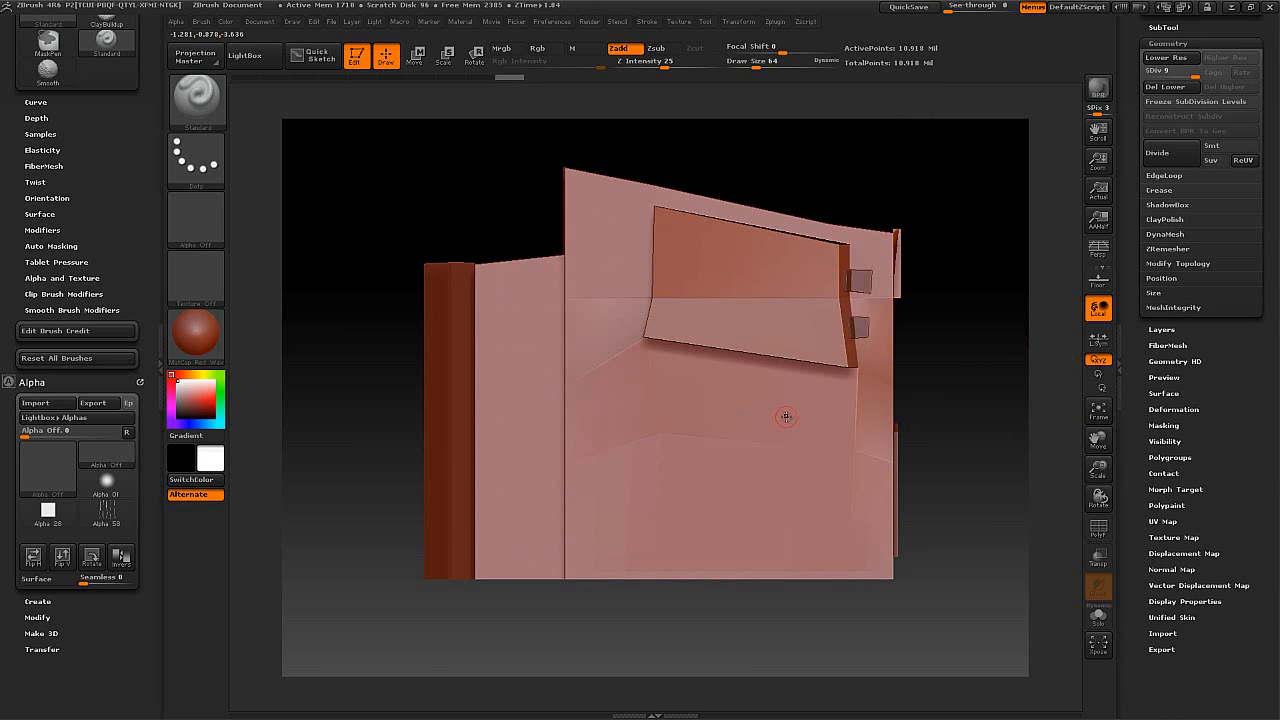
left_click(195, 333)
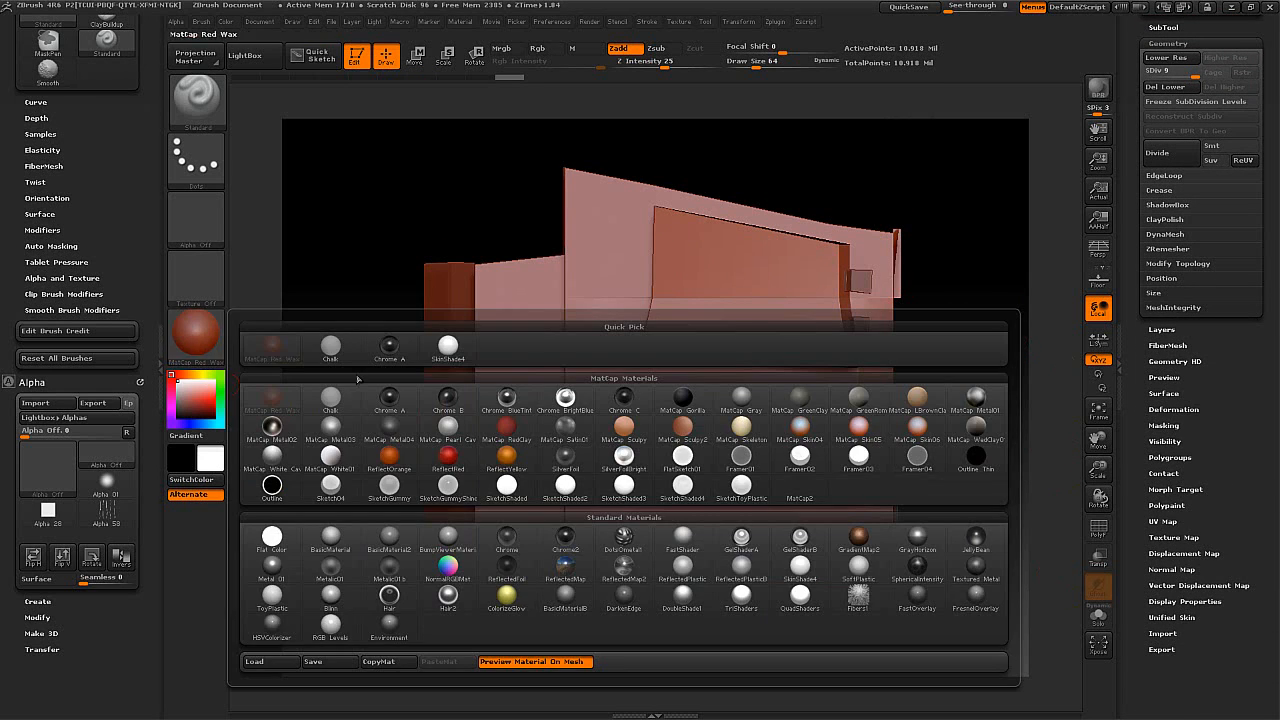
left_click(469, 437)
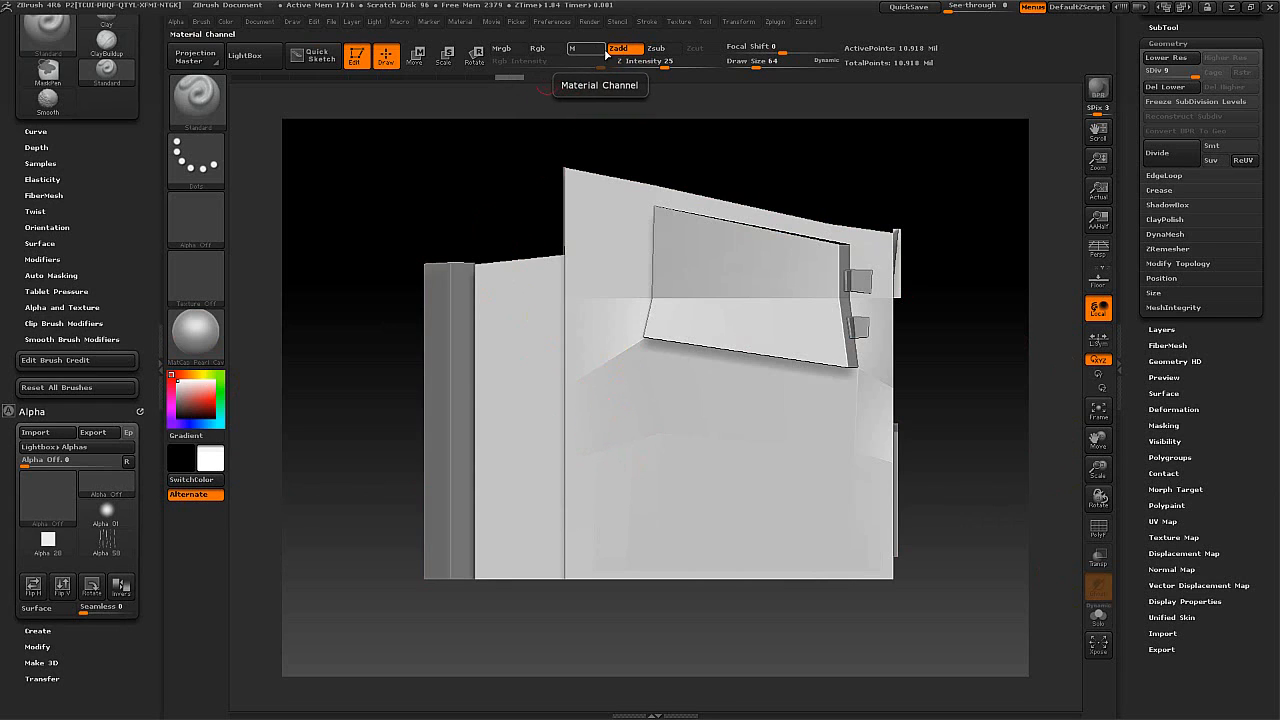
- Undo a test sculpting stroke on the front wall and set the Standard brush to apply only Rgb colour
mouse_move(583, 460)
left_mouse_down()
mouse_move(605, 385)
mouse_move(751, 444)
mouse_move(712, 545)
left_mouse_up()
key("ctrl")
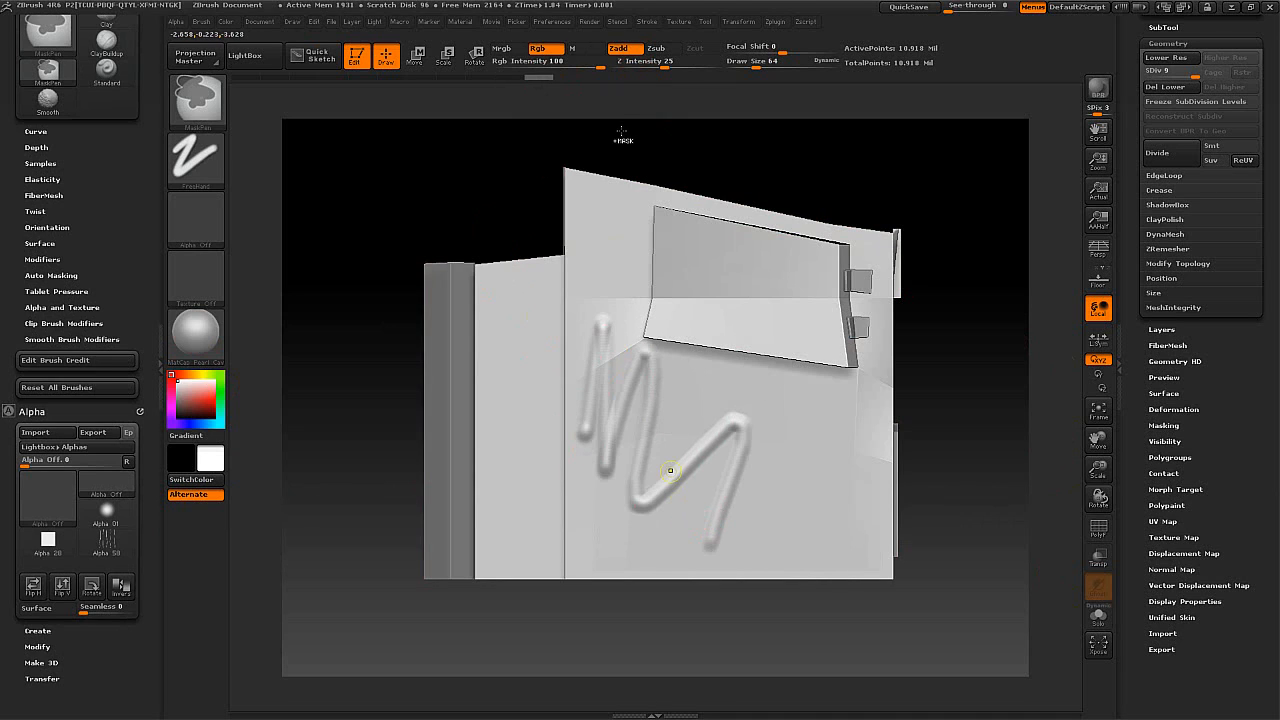
key("ctrl+z")
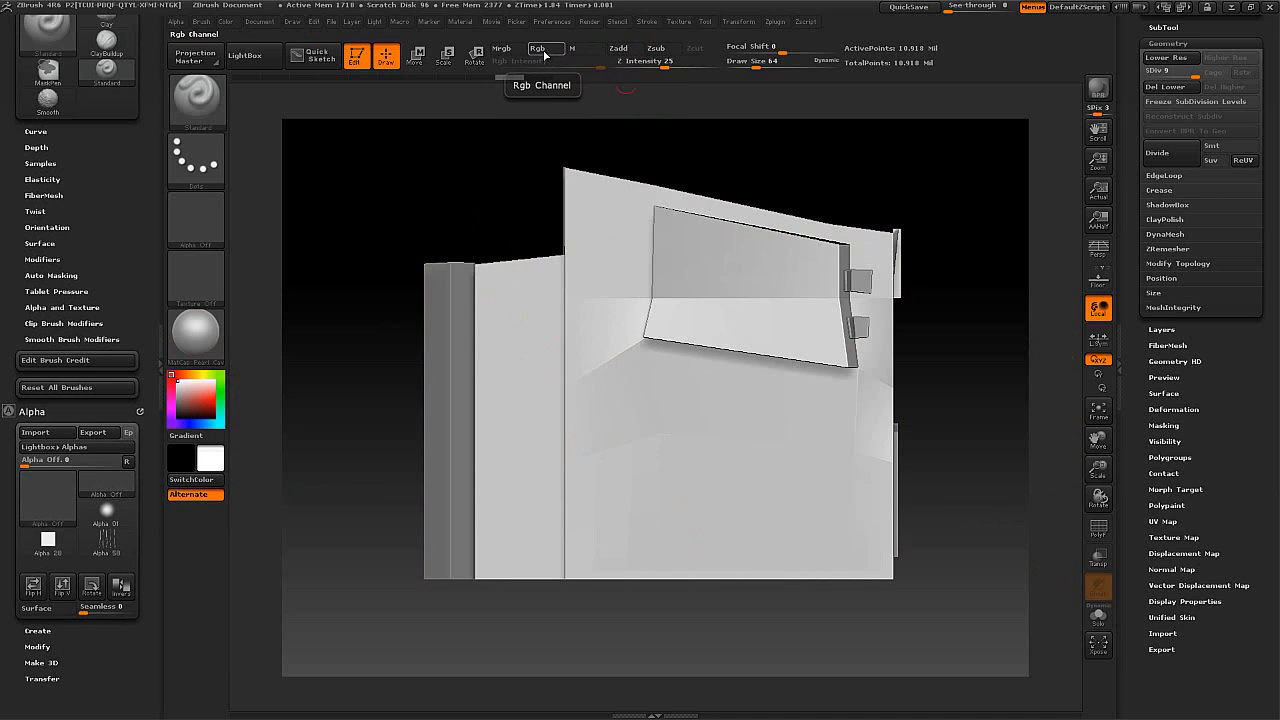
left_click(543, 50)
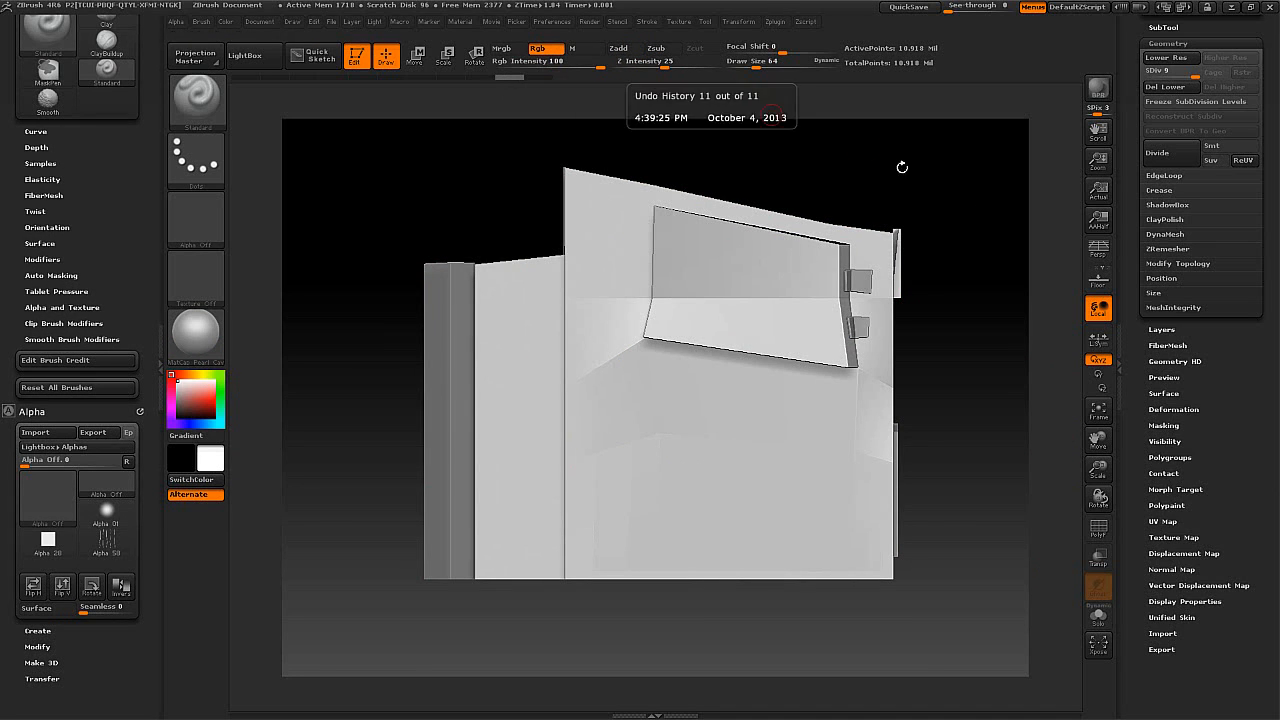
- Try the maximum UV map size for the walls and set it back to 2048
left_click_drag(1262, 460, 1224, 387)
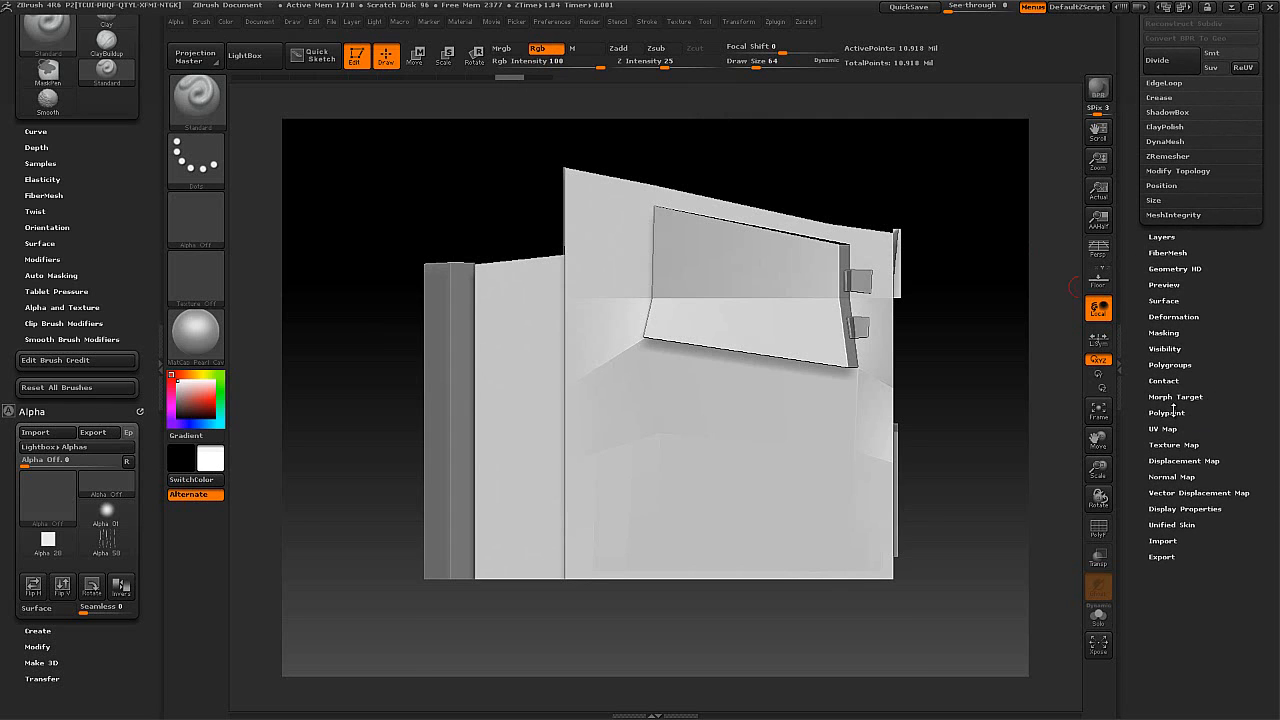
left_click(1174, 430)
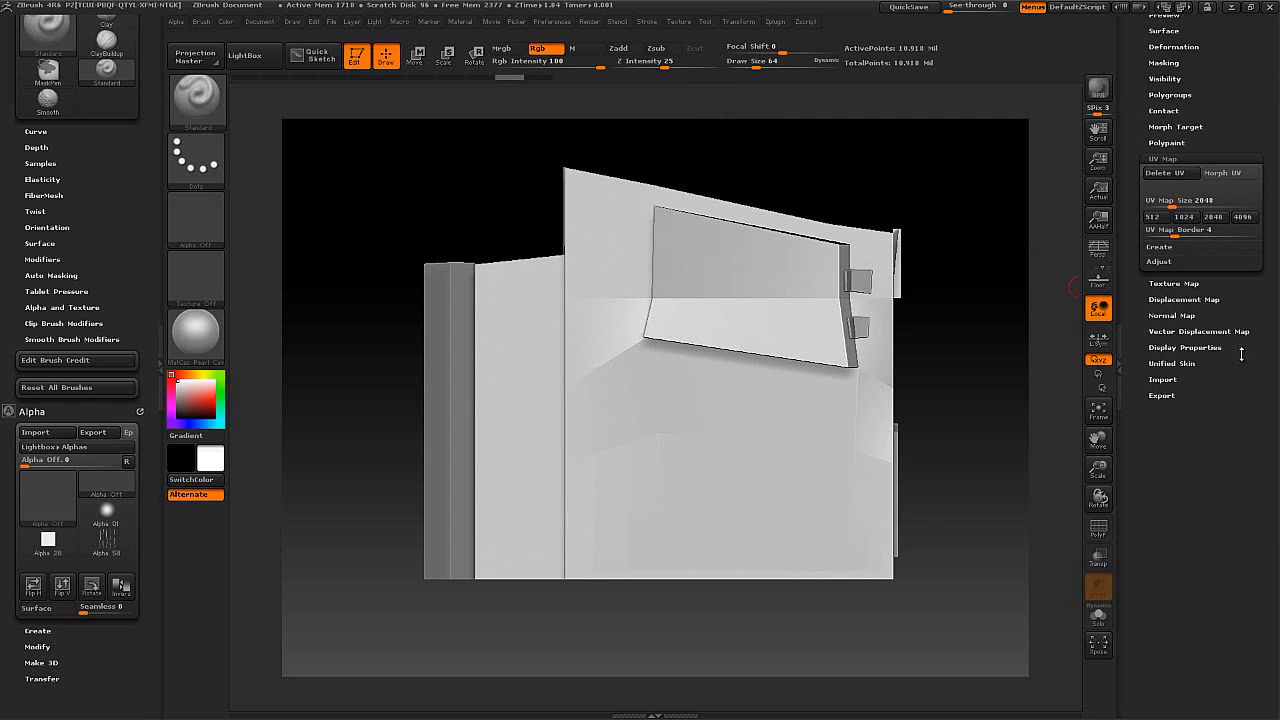
left_click_drag(1228, 324, 1222, 438)
left_click(1172, 537)
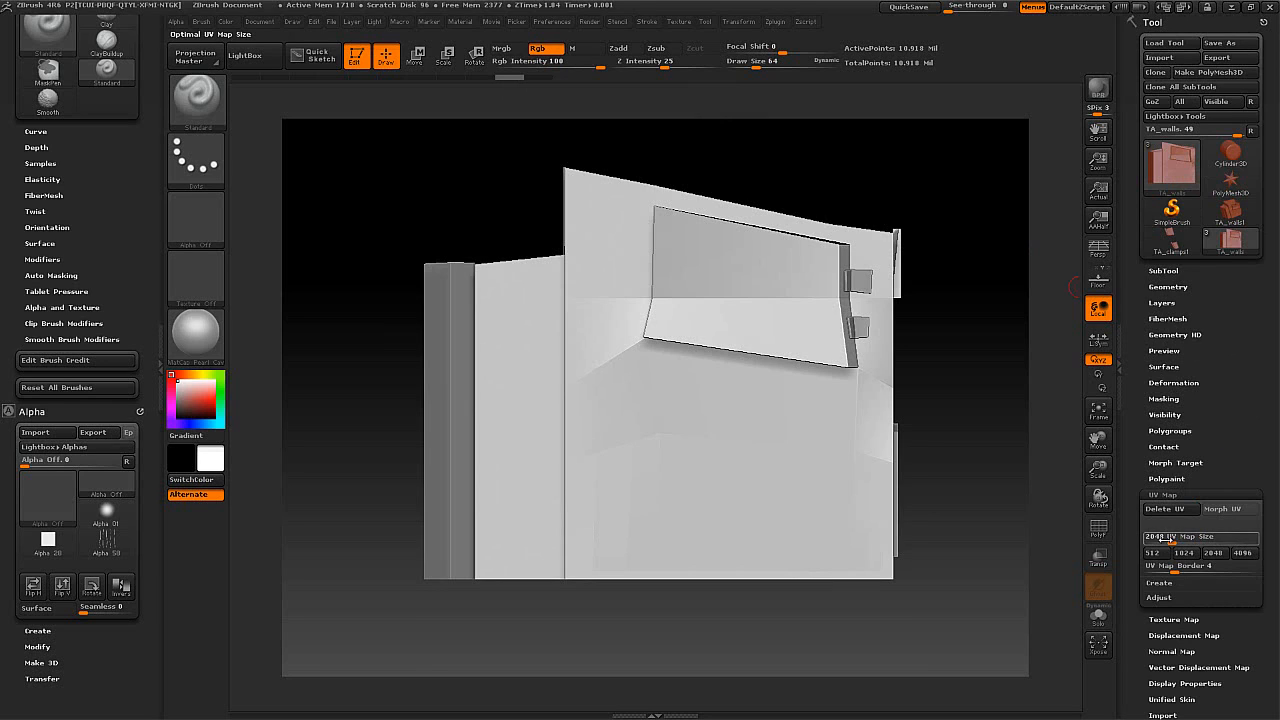
left_click_drag(1172, 537, 1222, 552)
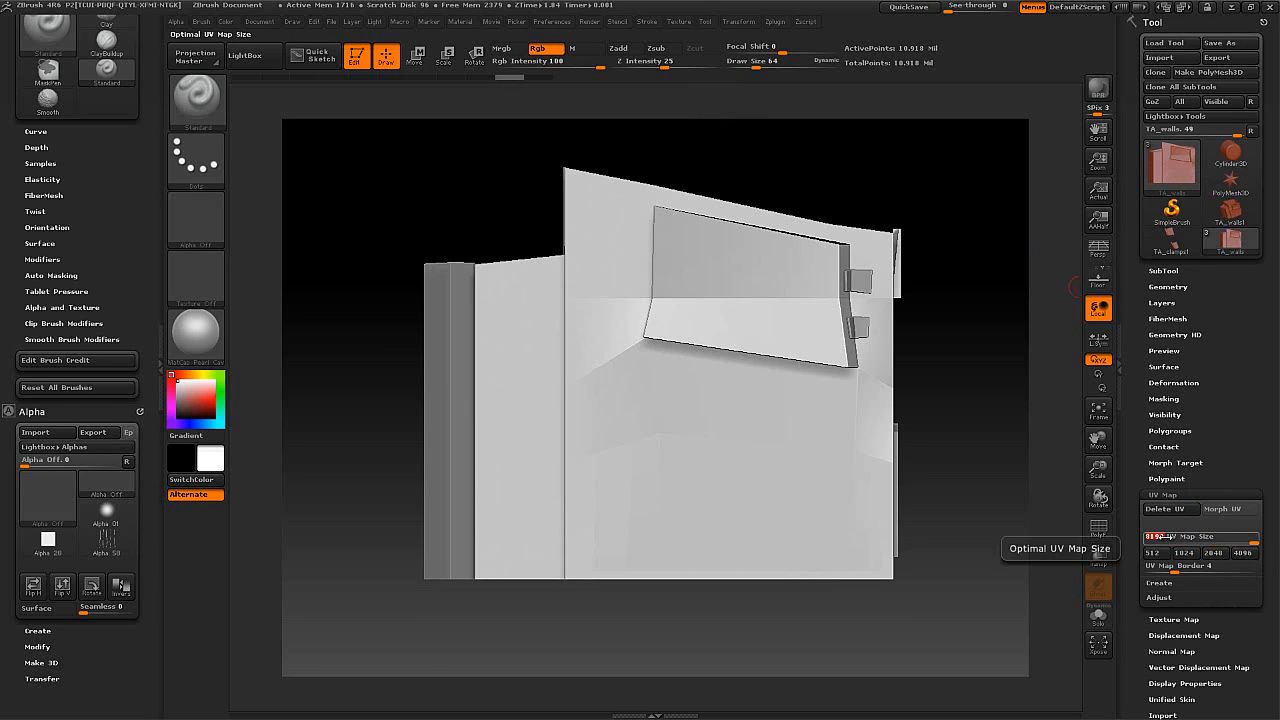
left_click(1203, 552)
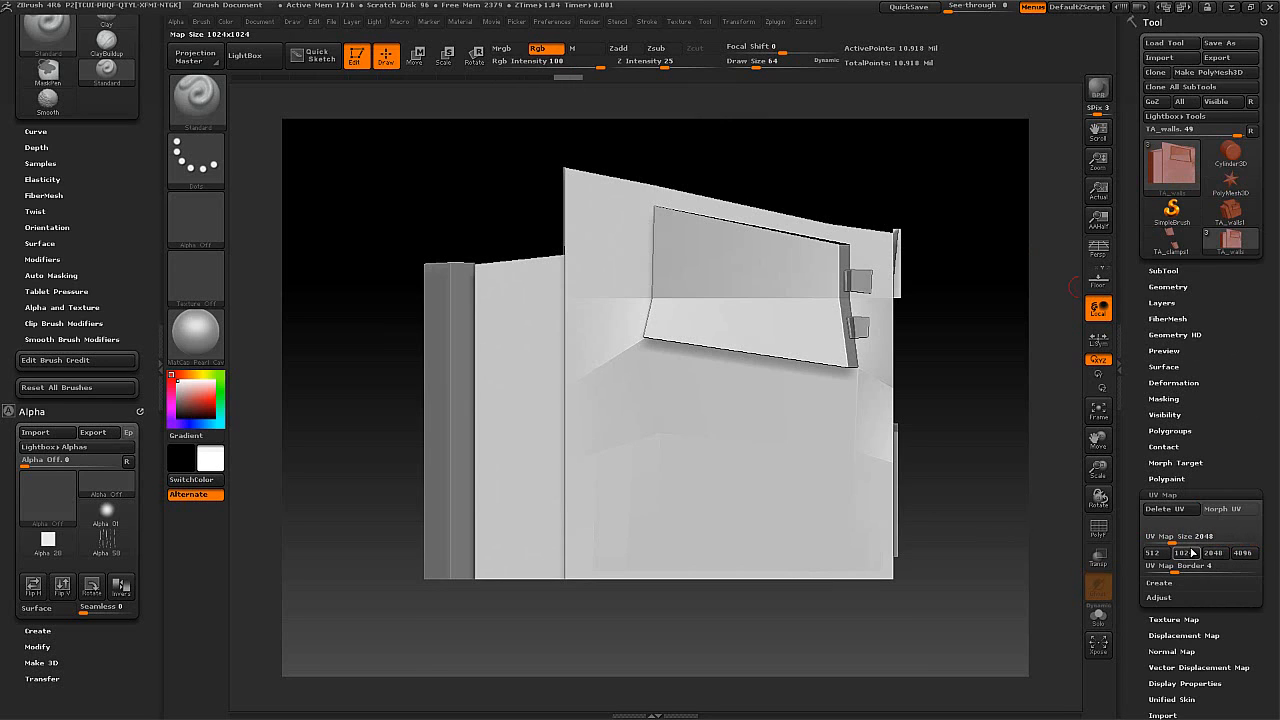
left_click_drag(1237, 436, 1238, 424)
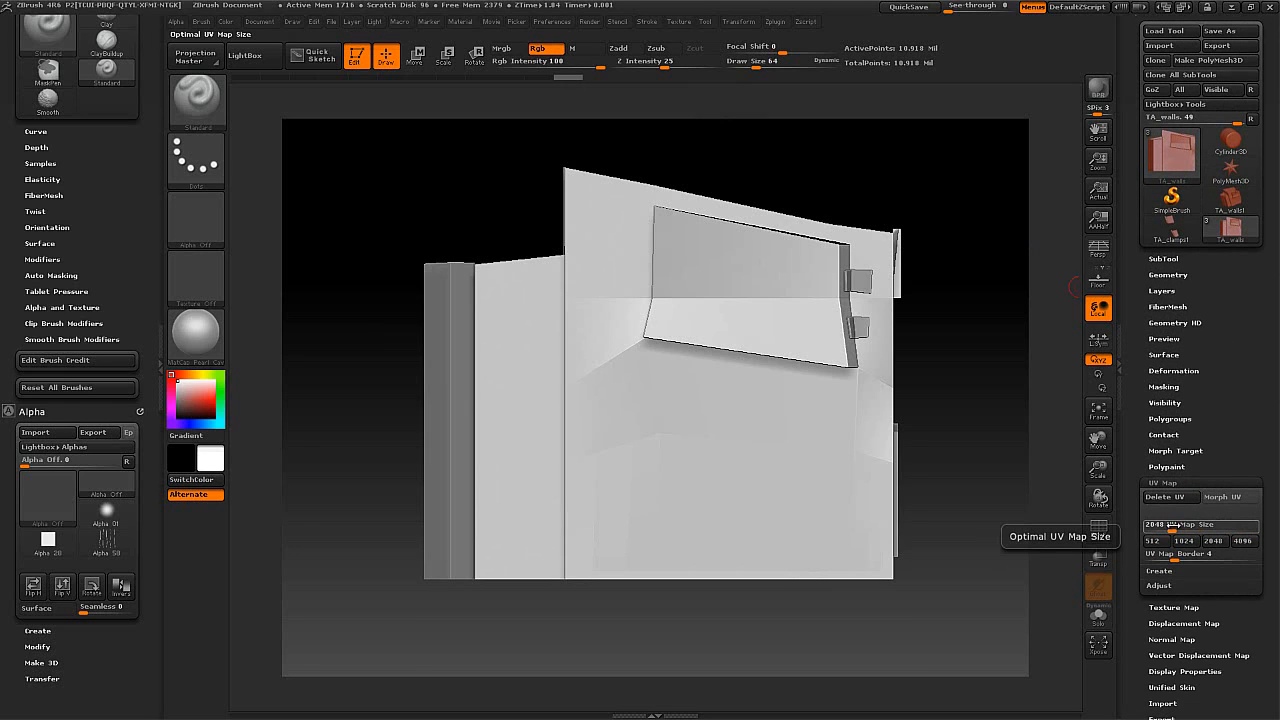
- Turn on polypaint Colorize for the walls and switch the active colour to black, undoing a test stroke
left_click_drag(1231, 424, 1231, 406)
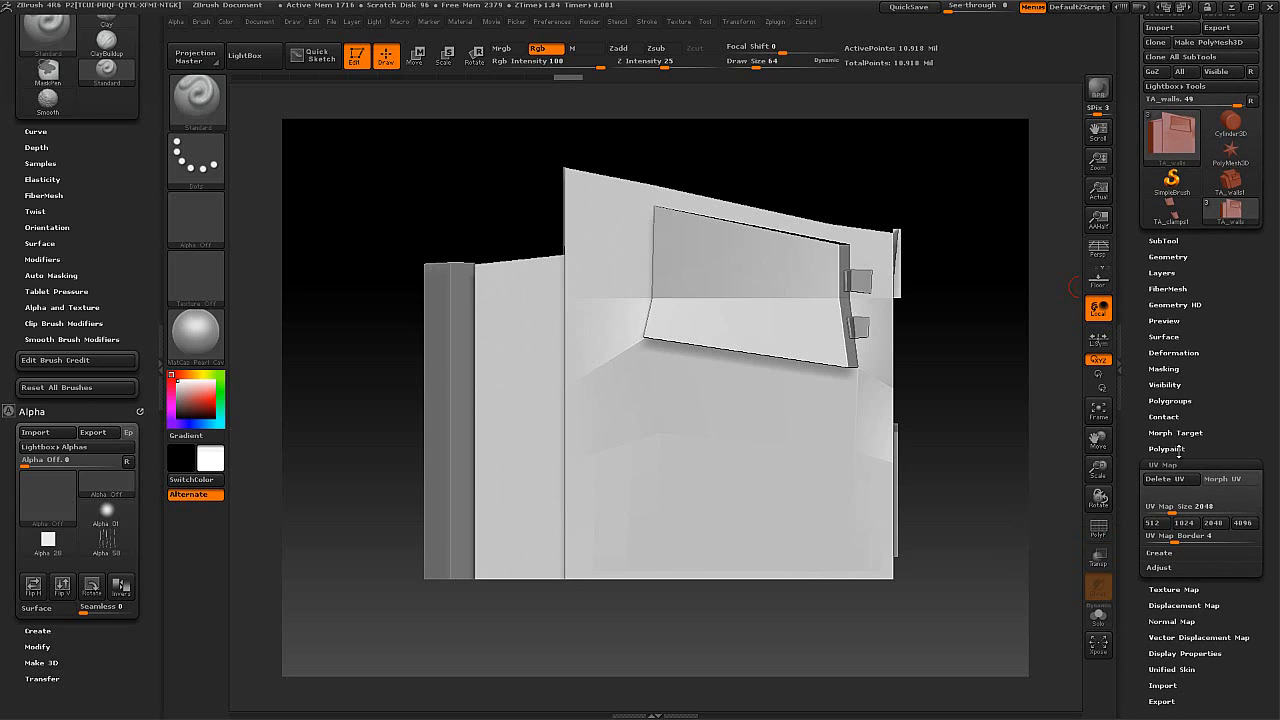
left_click(1178, 450)
left_click(1184, 463)
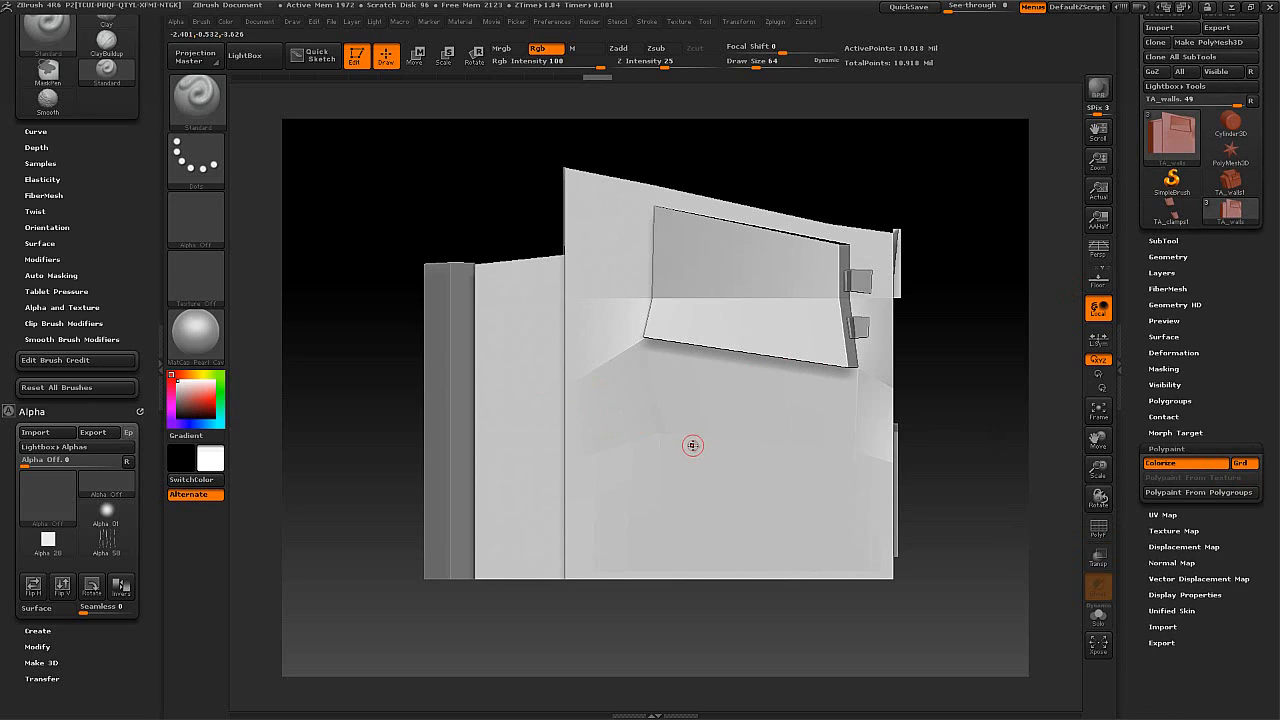
left_click(195, 479)
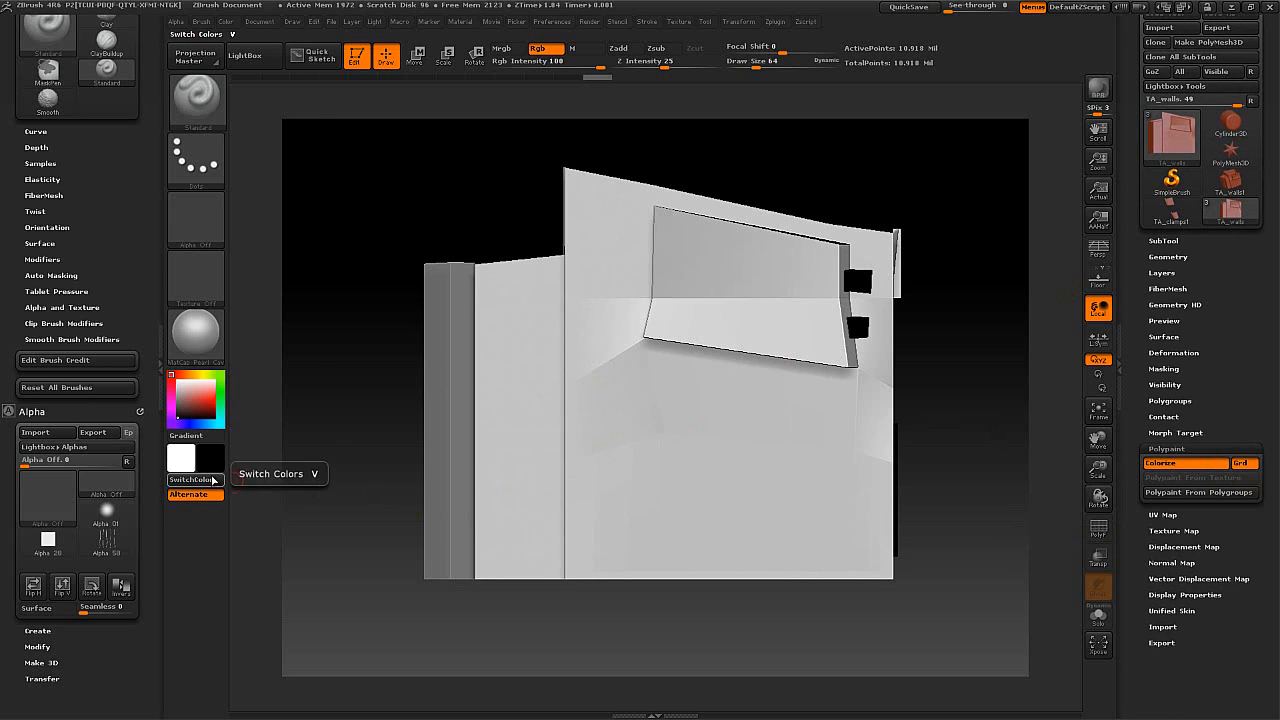
mouse_move(693, 460)
left_mouse_down()
mouse_move(638, 427)
mouse_move(713, 470)
mouse_move(788, 543)
mouse_move(677, 506)
mouse_move(747, 440)
left_mouse_up()
key("ctrl+z")
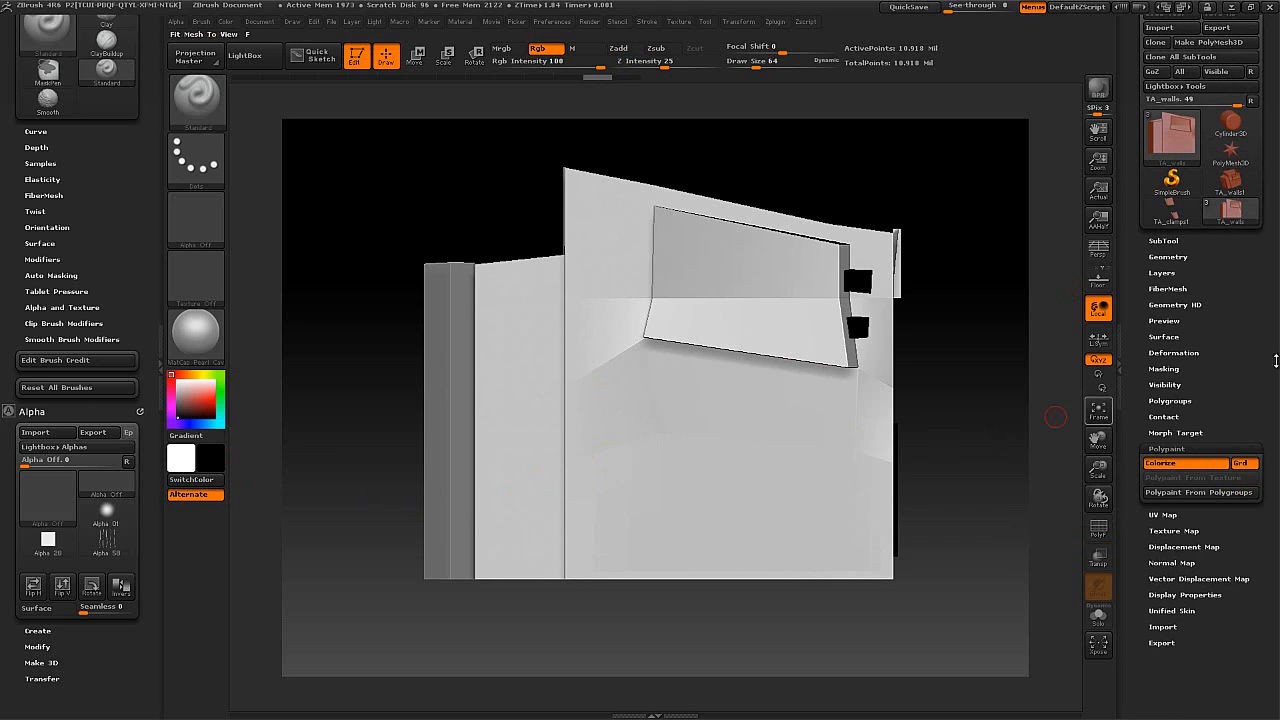
- Preview Texture 05 as the walls' texture map, turn it off and undo a black test stroke on the wall
left_click_drag(1245, 404, 1245, 333)
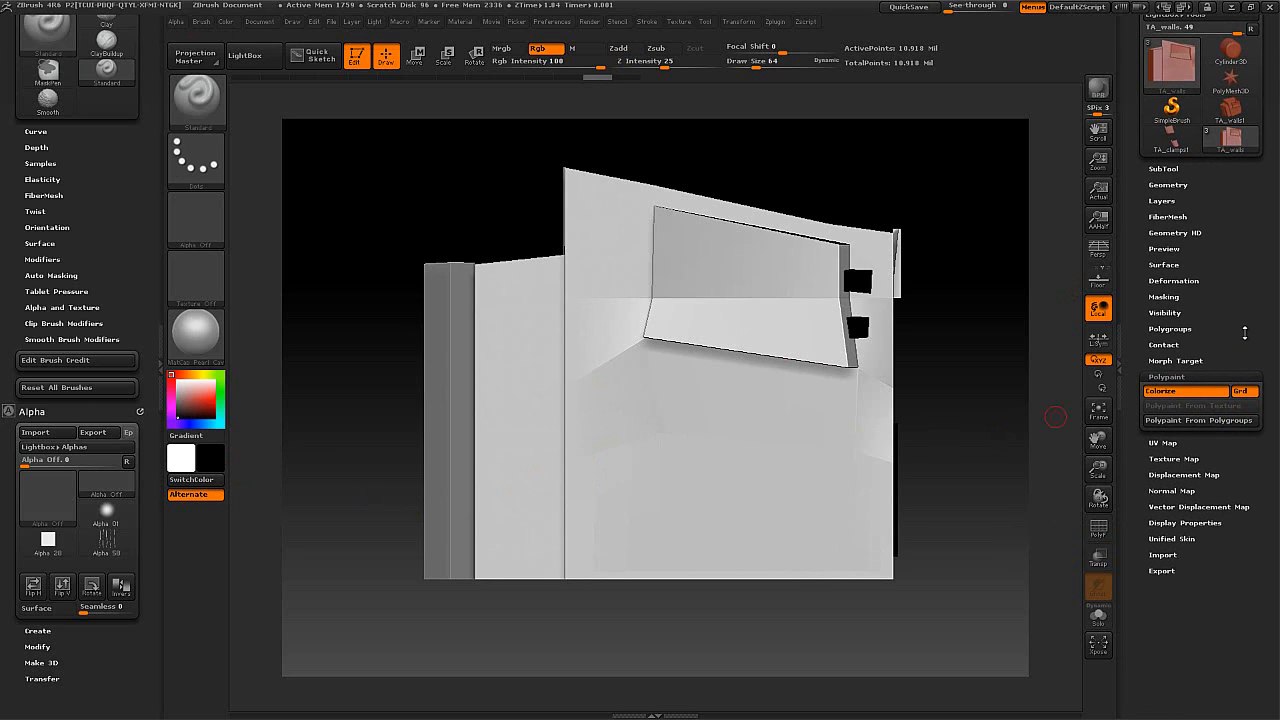
left_click(1172, 459)
left_click(1175, 465)
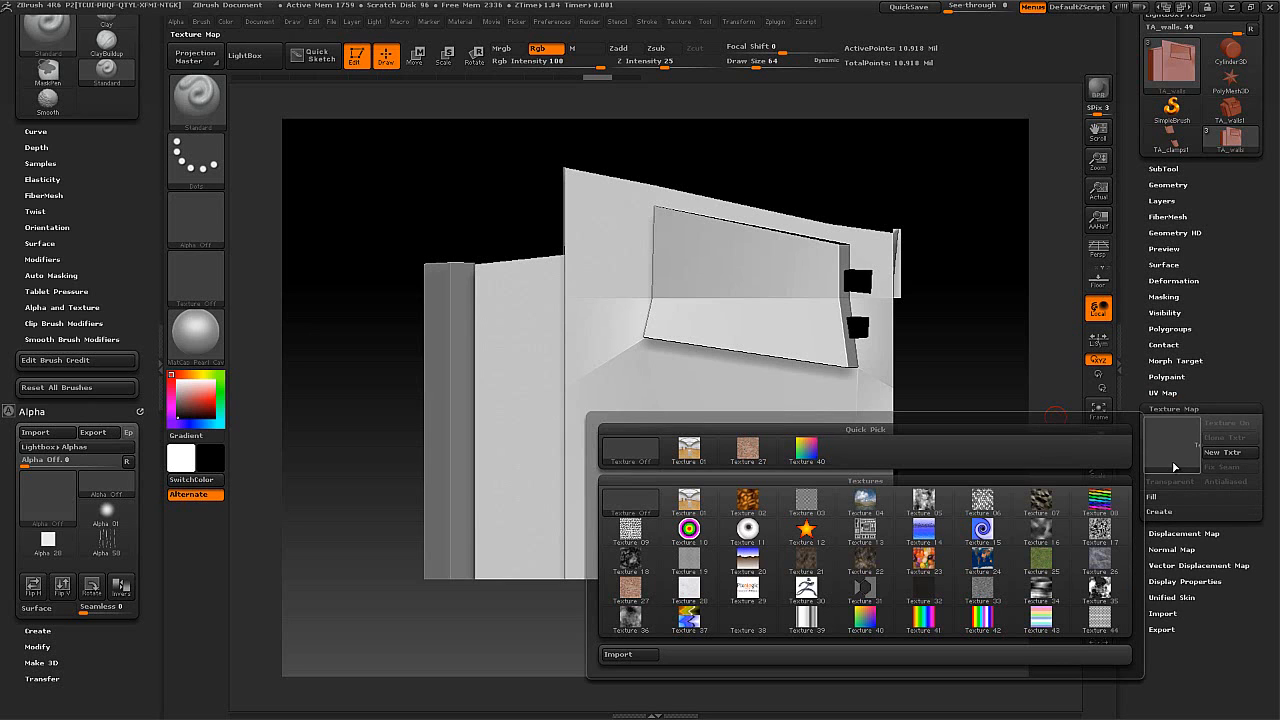
left_click(930, 506)
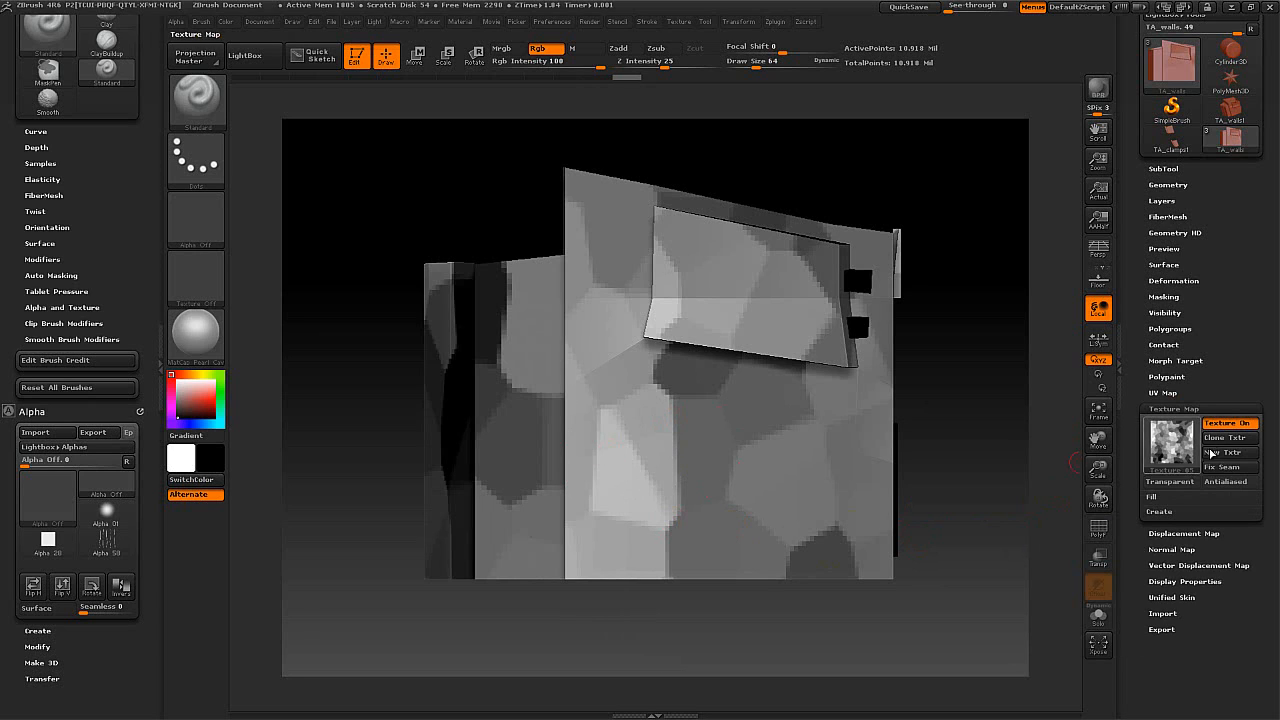
mouse_move(1160, 448)
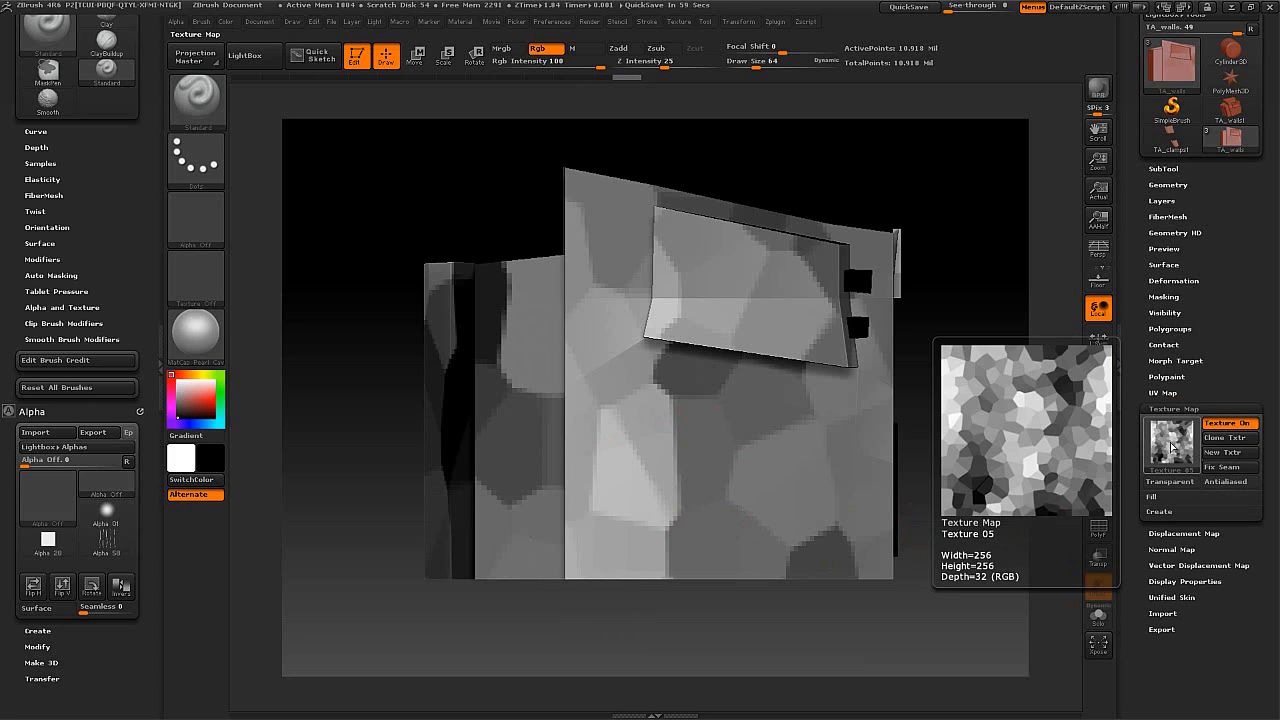
left_click(1227, 423)
mouse_move(662, 408)
left_mouse_down()
mouse_move(736, 442)
mouse_move(793, 540)
left_mouse_up()
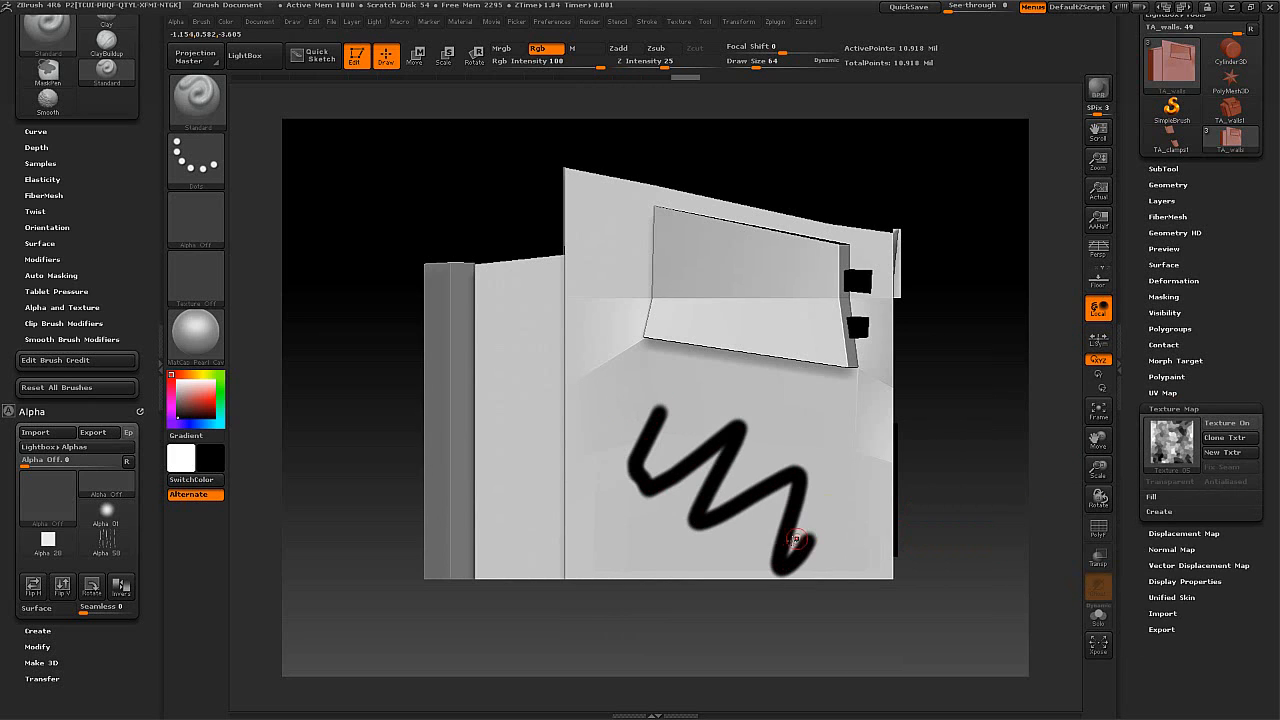
key("ctrl+z")
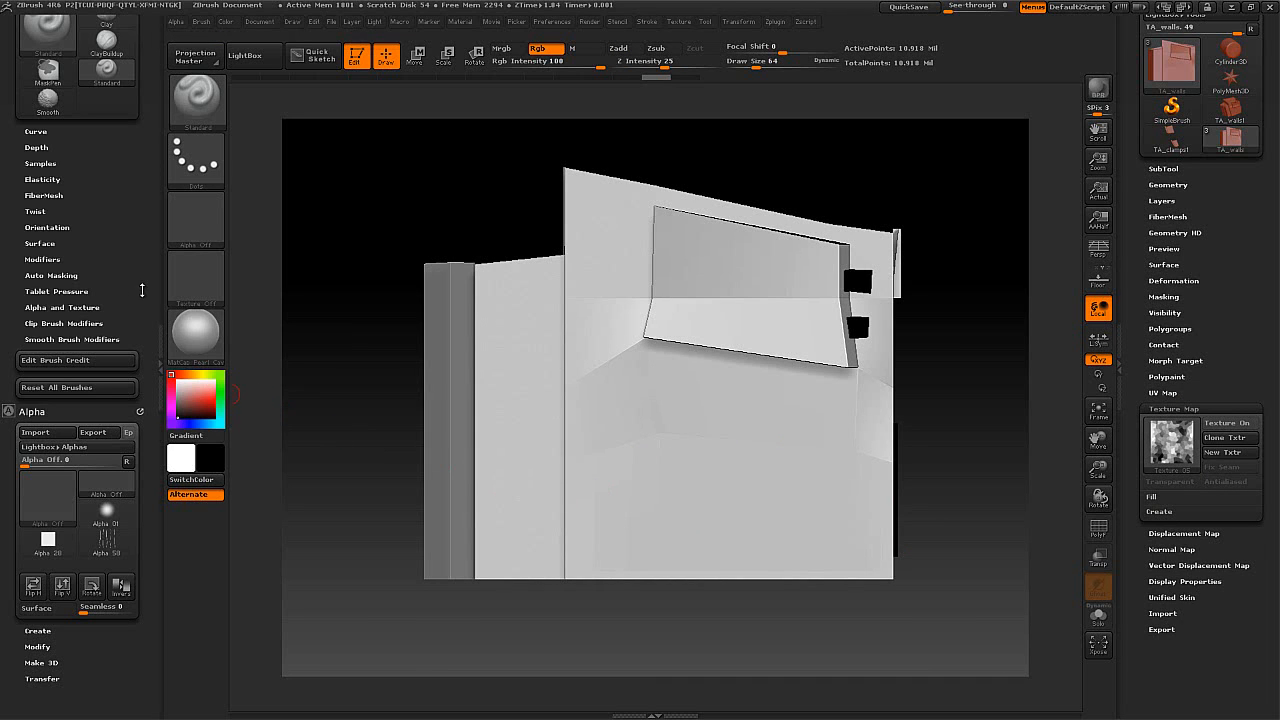
- Start importing a brush alpha and browse to the philgame project's zbrush/brush_alphas/walkways folder on the C: drive
mouse_move(122, 300)
left_mouse_down()
mouse_move(126, 194)
mouse_move(132, 360)
mouse_move(111, 287)
left_mouse_up()
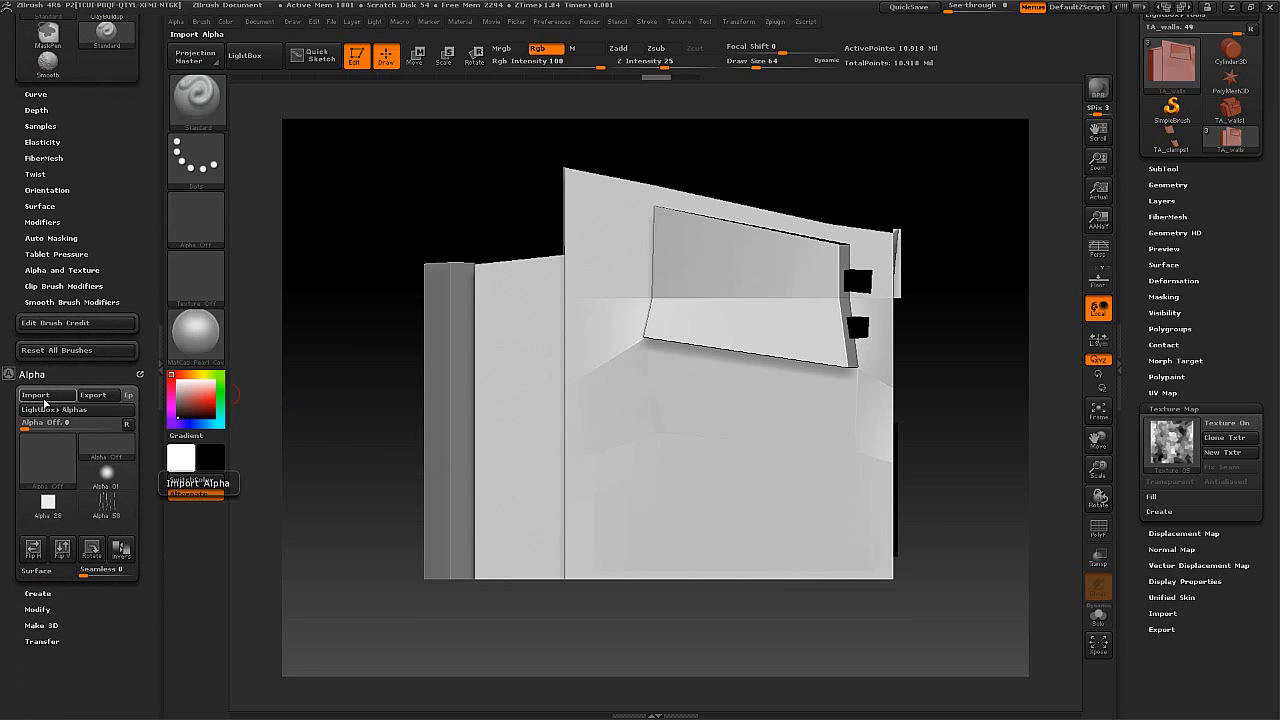
left_click(36, 395)
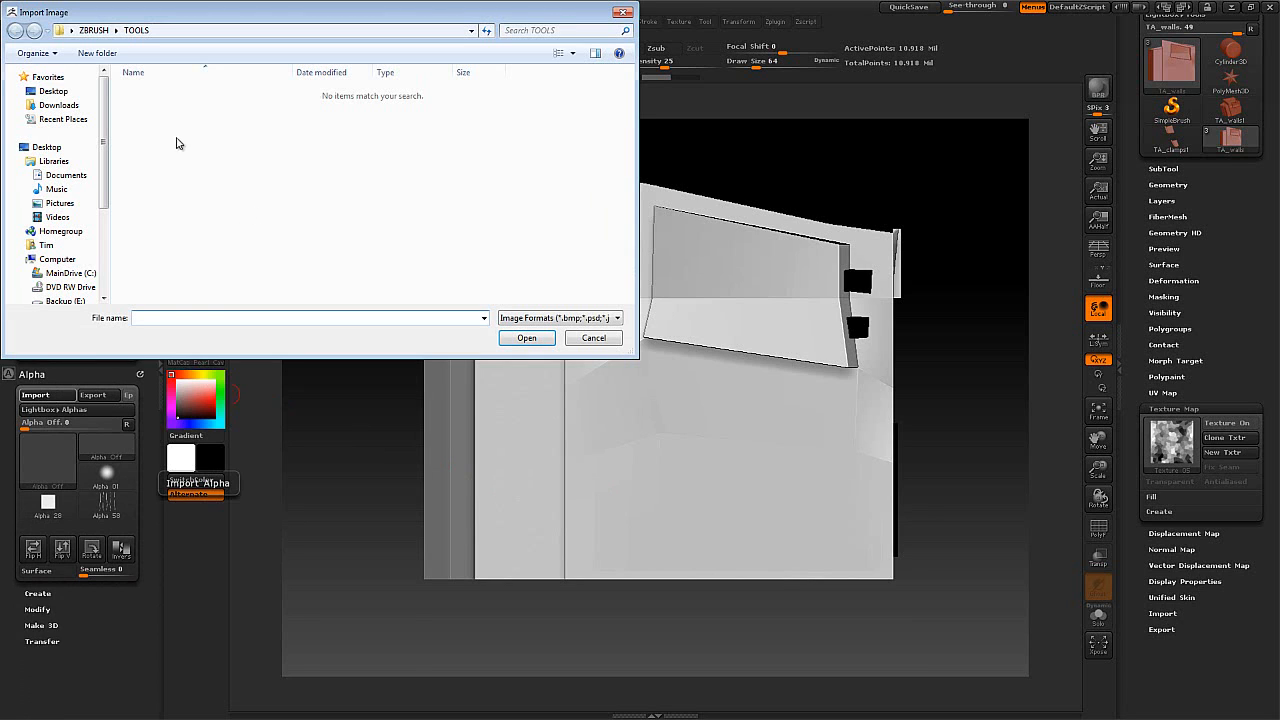
left_click(68, 273)
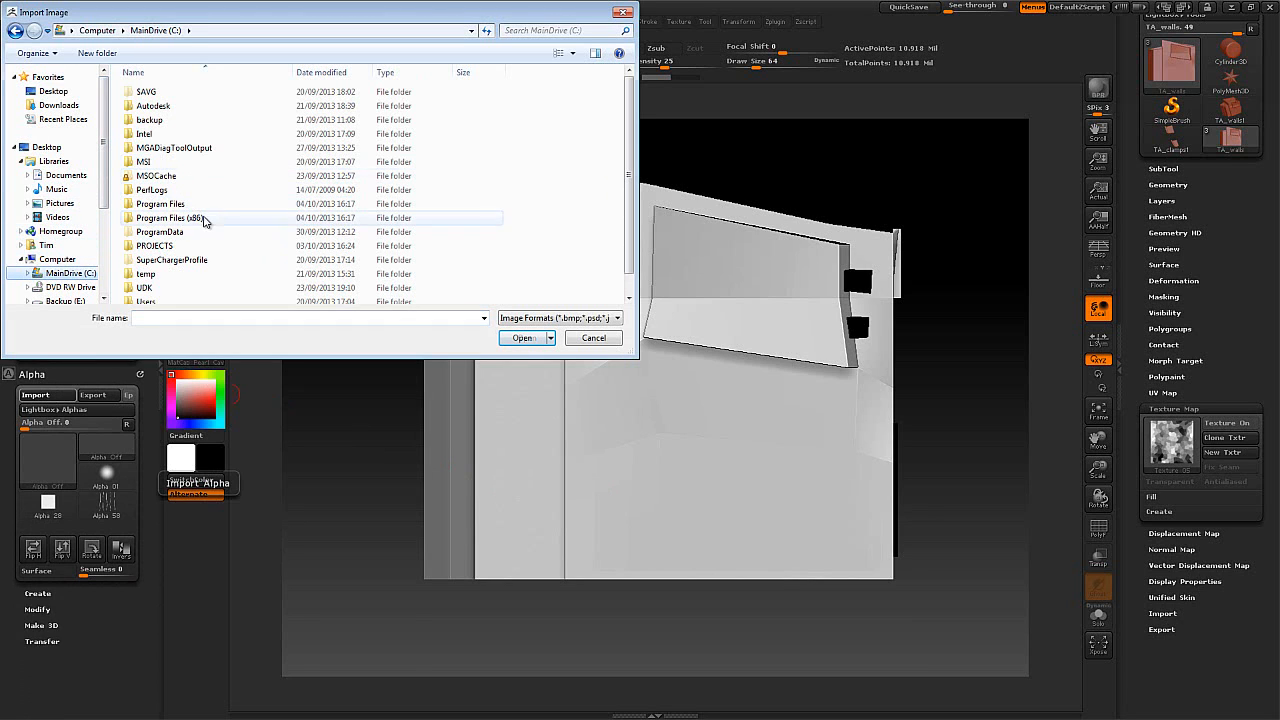
double_click(190, 246)
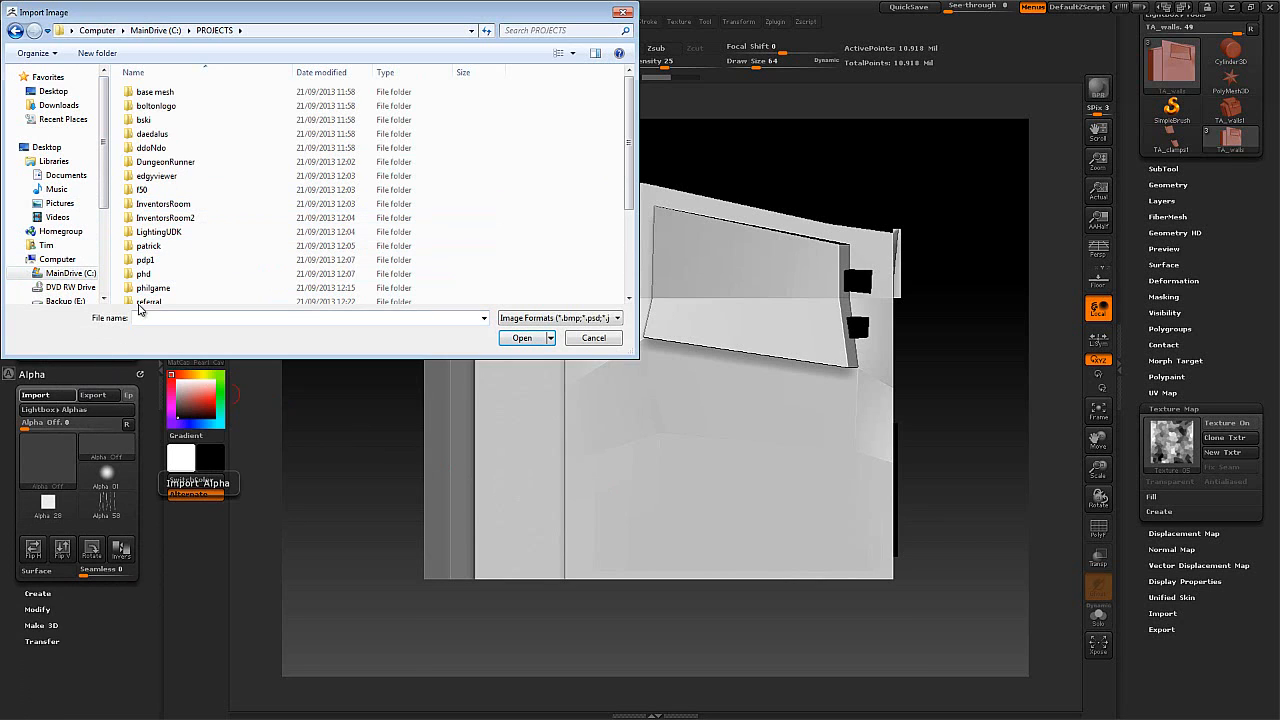
scroll(199, 251, "down", 1)
double_click(190, 254)
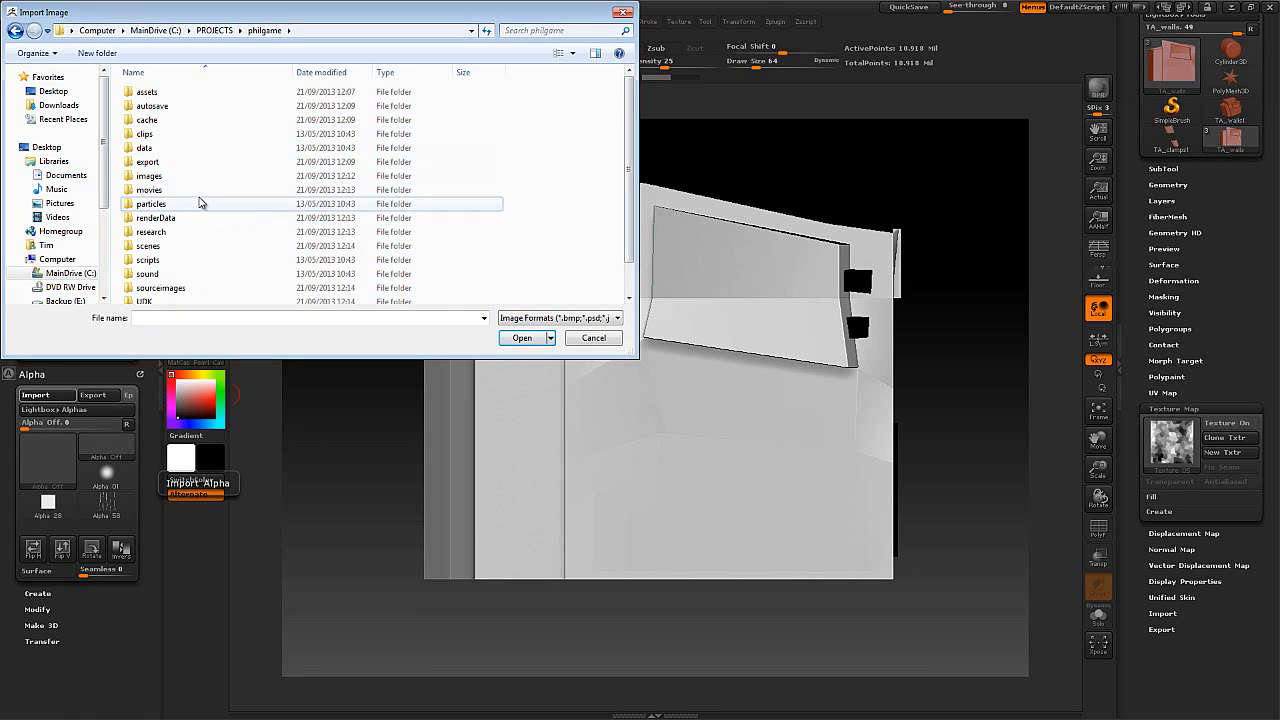
scroll(208, 201, "down", 1)
double_click(195, 296)
double_click(170, 91)
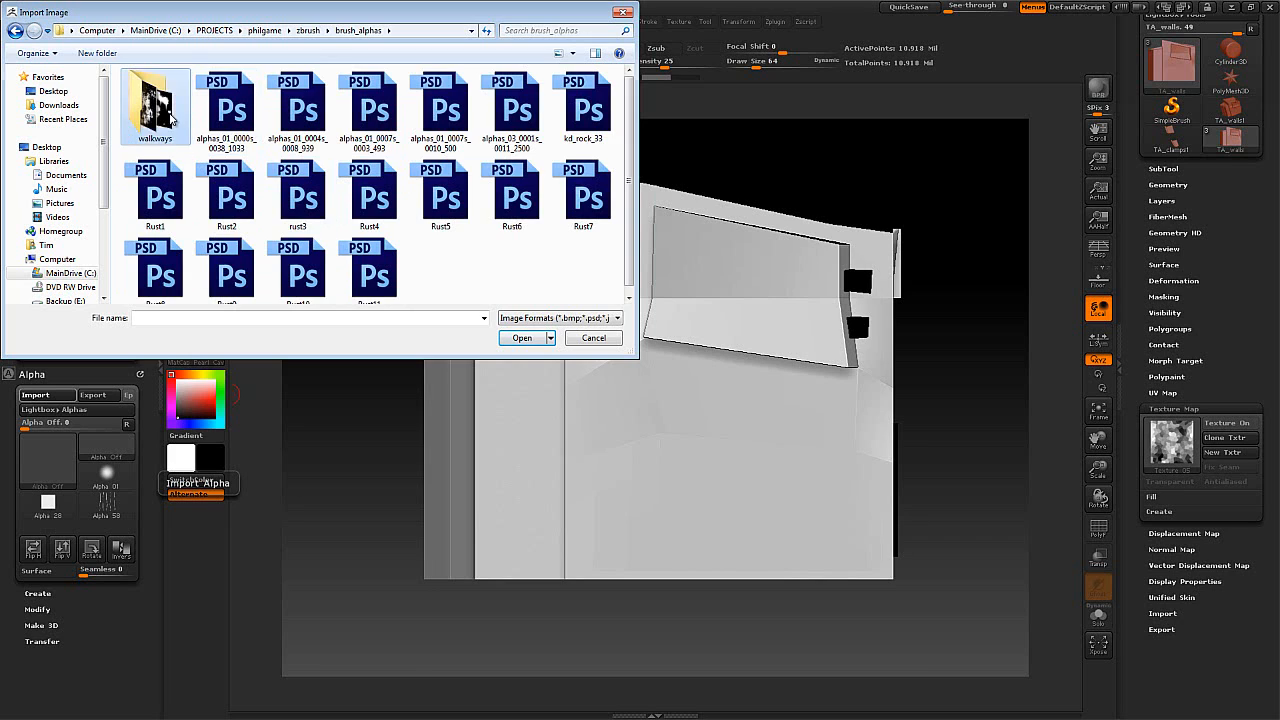
double_click(155, 105)
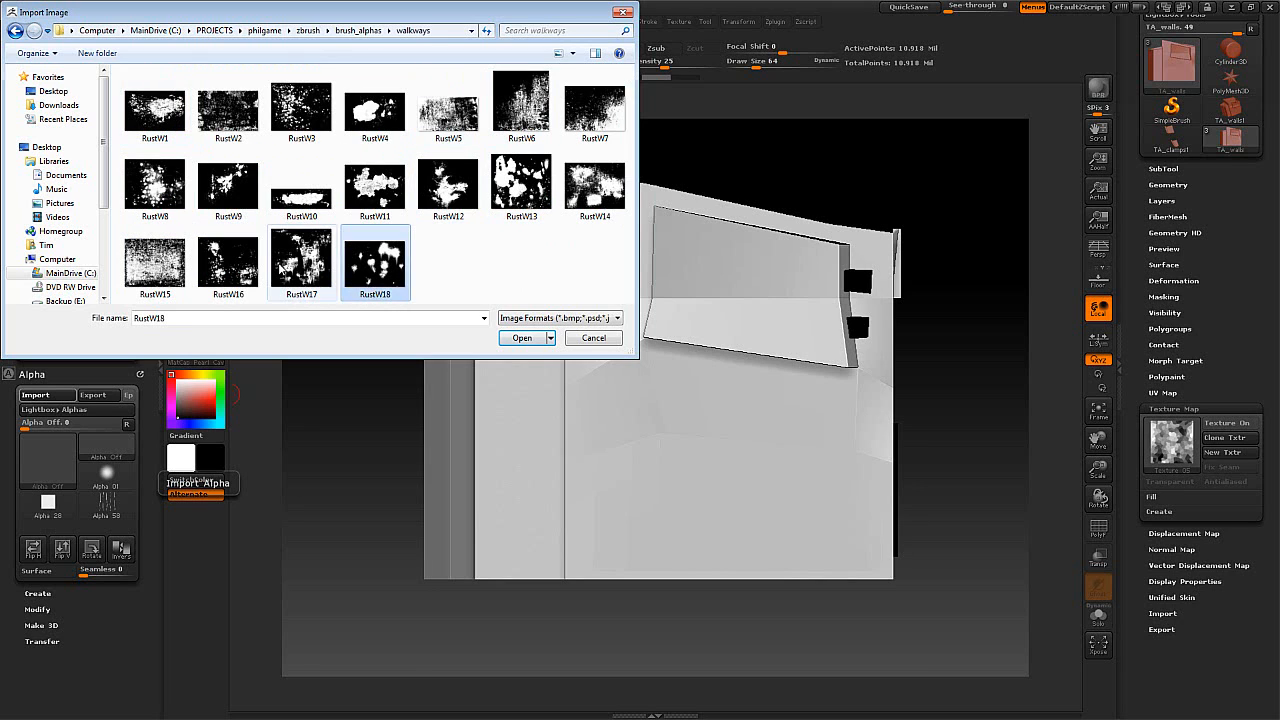
- Import the RustW11 image from the walkways folder as the brush alpha
left_click(150, 190)
left_click(225, 185)
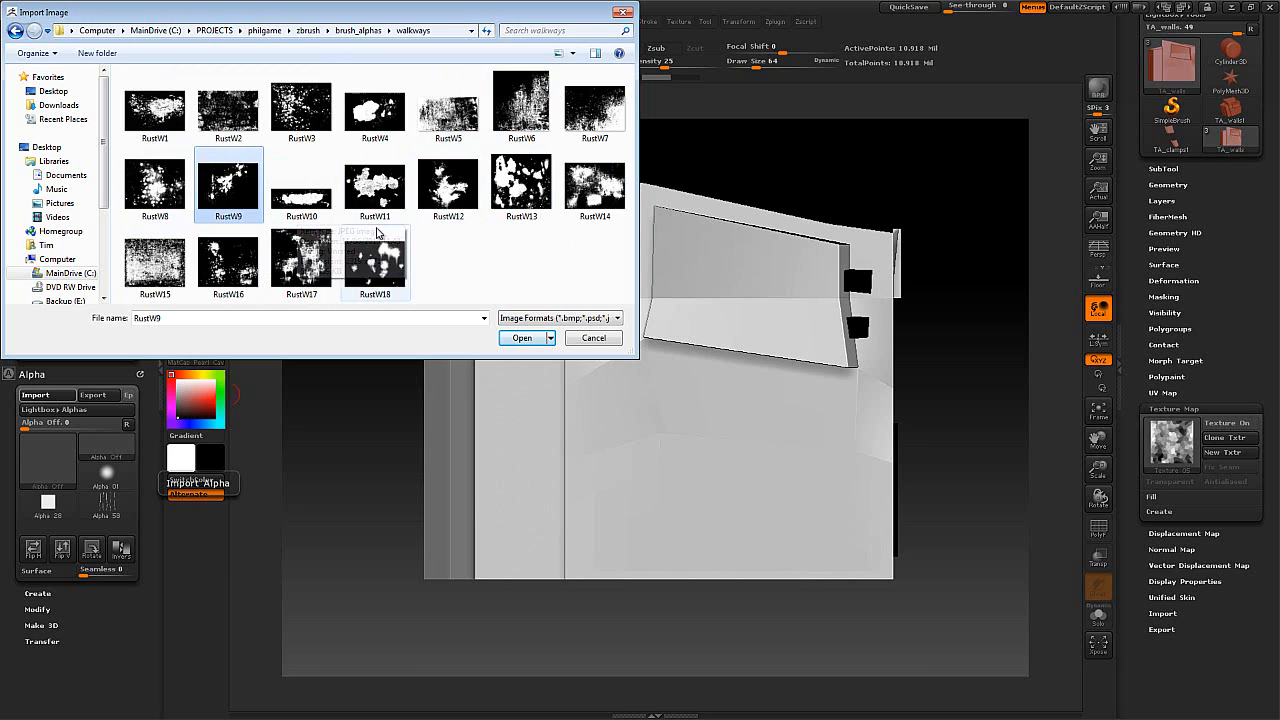
double_click(373, 190)
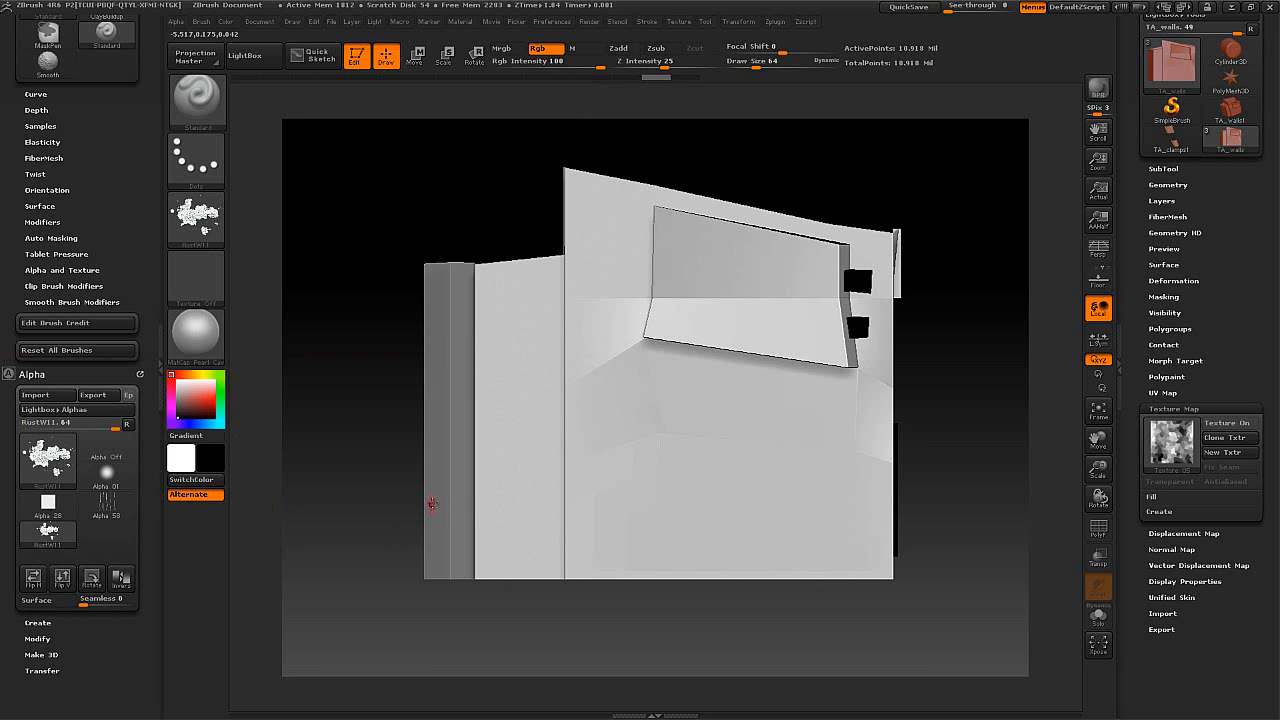
- Try painting black with the RustW11 alpha at the front wall's lower corner and undo the strokes
mouse_move(583, 514)
left_mouse_down()
mouse_move(613, 566)
mouse_move(568, 572)
left_mouse_up()
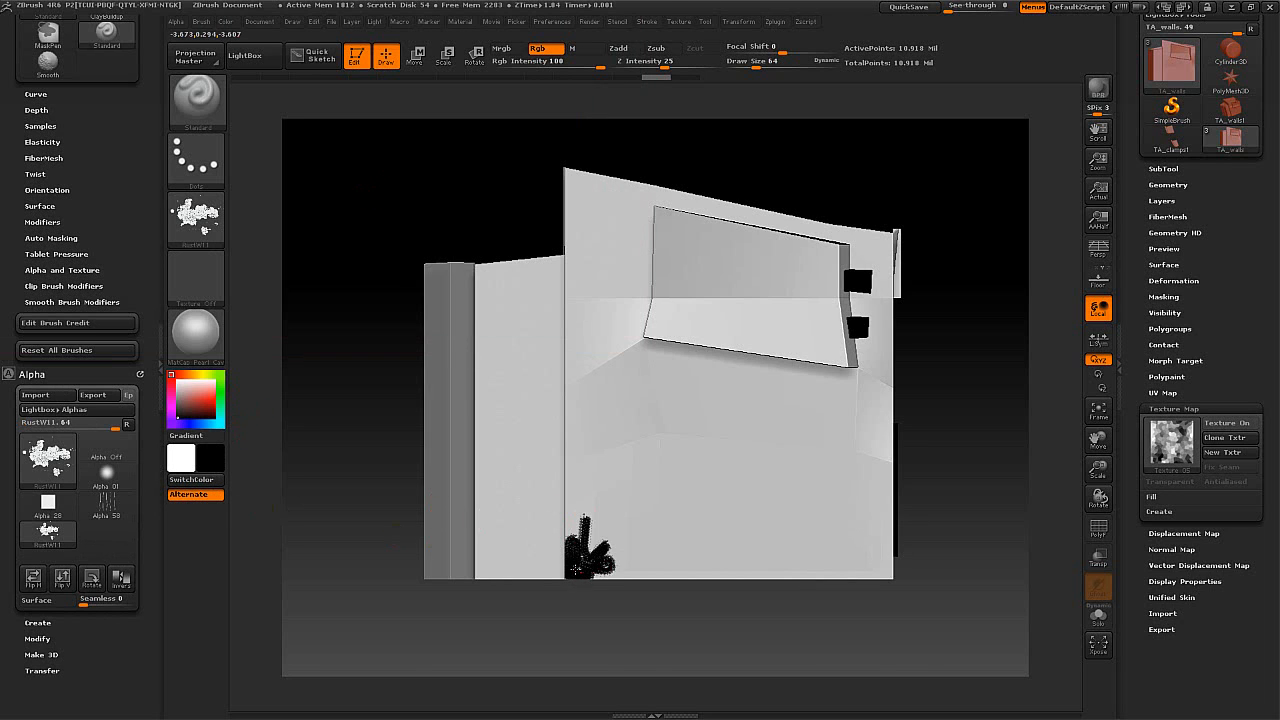
key("ctrl")
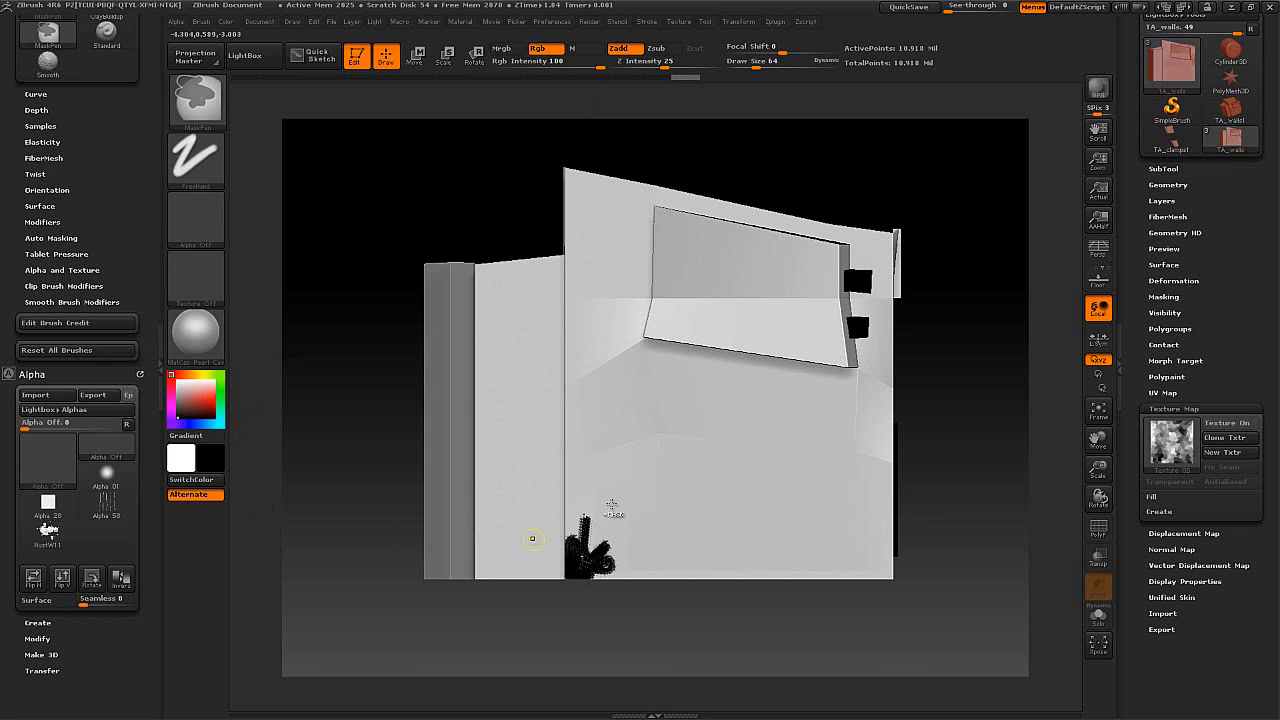
key("ctrl+z")
- Increase the draw size to 197 and paint black rust along the front wall's bottom edge and lower-left corner
key("space")
mouse_move(614, 480)
left_mouse_down()
mouse_move(643, 504)
mouse_move(580, 568)
mouse_move(579, 591)
mouse_move(590, 575)
mouse_move(635, 583)
mouse_move(622, 585)
mouse_move(694, 567)
mouse_move(734, 578)
left_mouse_up()
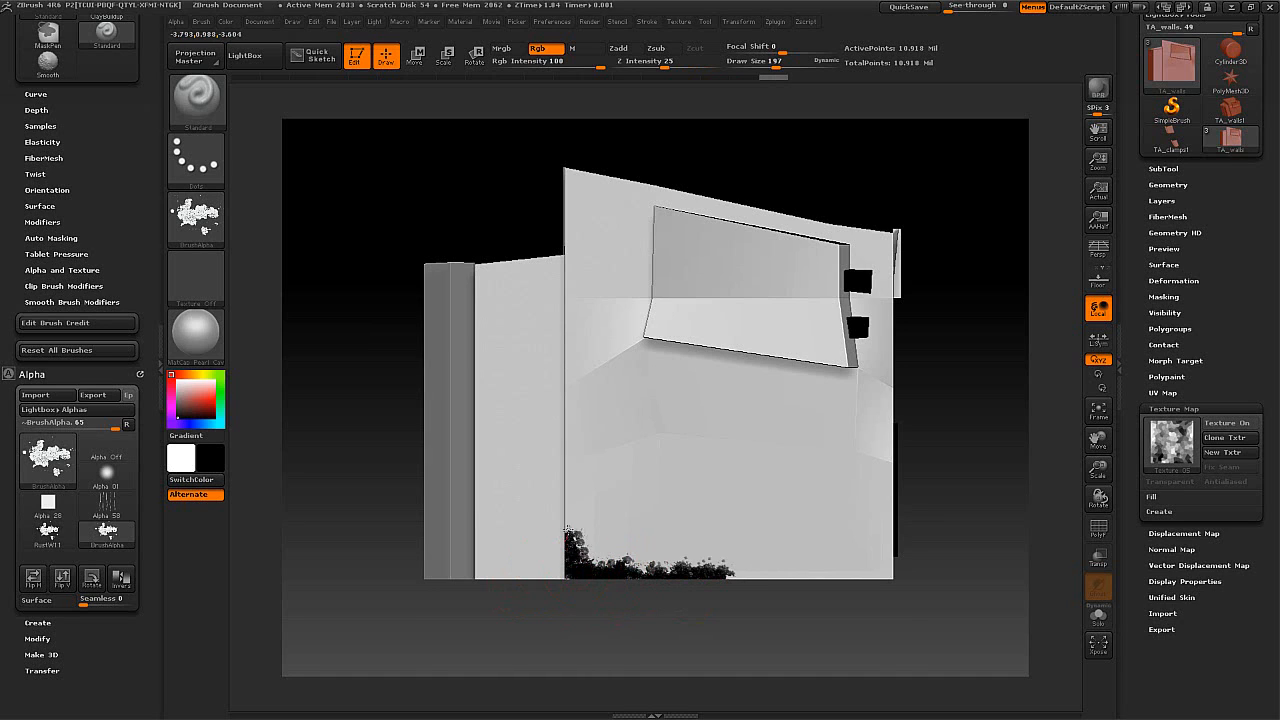
left_click_drag(566, 528, 576, 571)
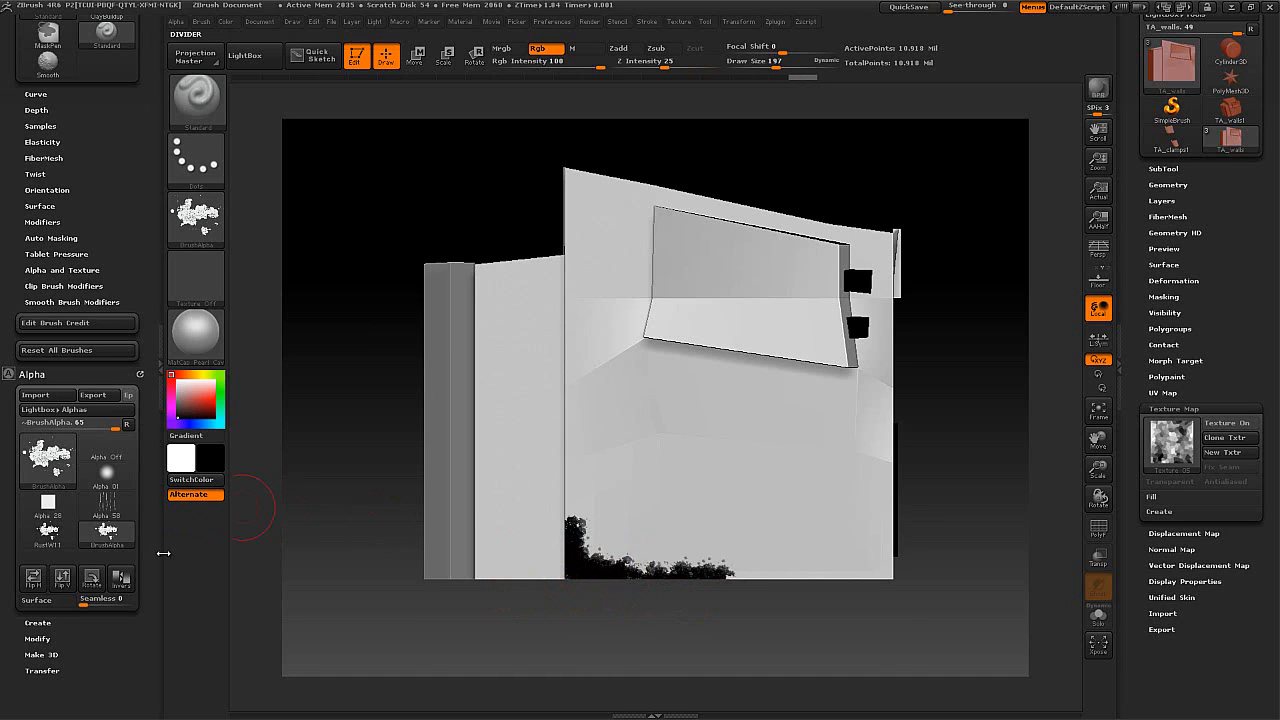
- Paint black rust up the front wall's lower-right corner and break up the rust's inner edges at both corners with white
left_click(196, 479)
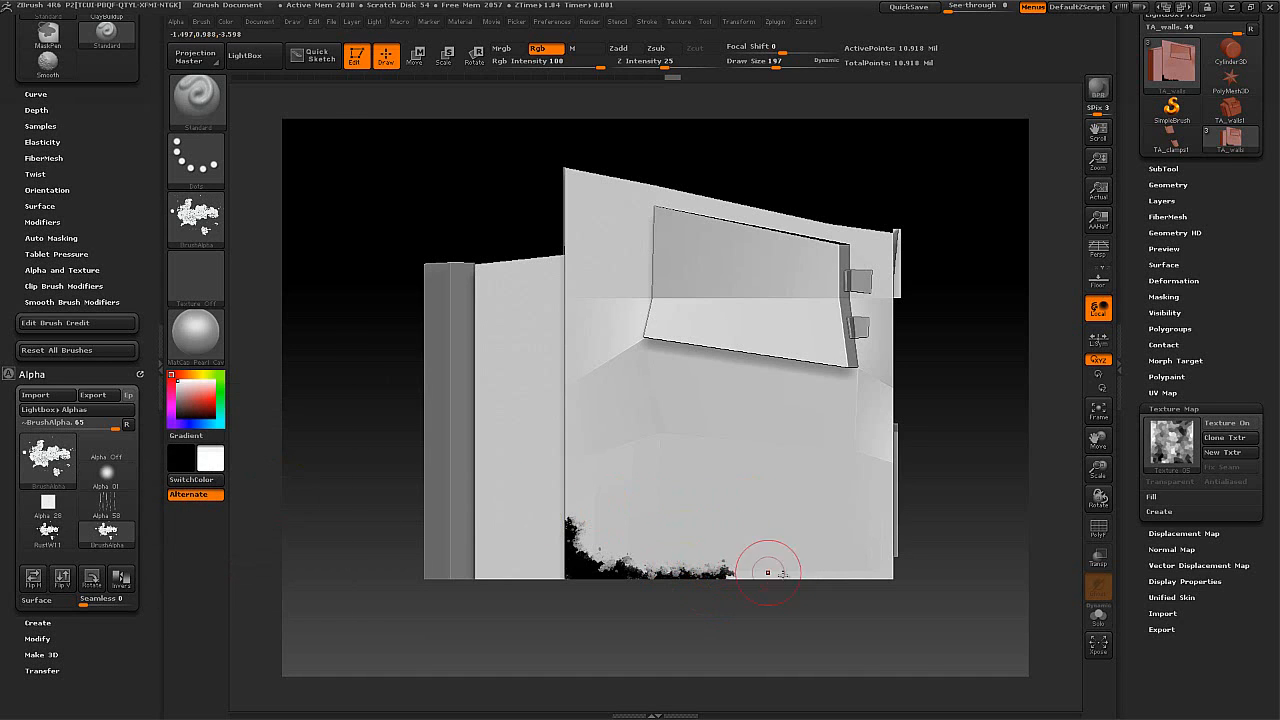
left_click(188, 486)
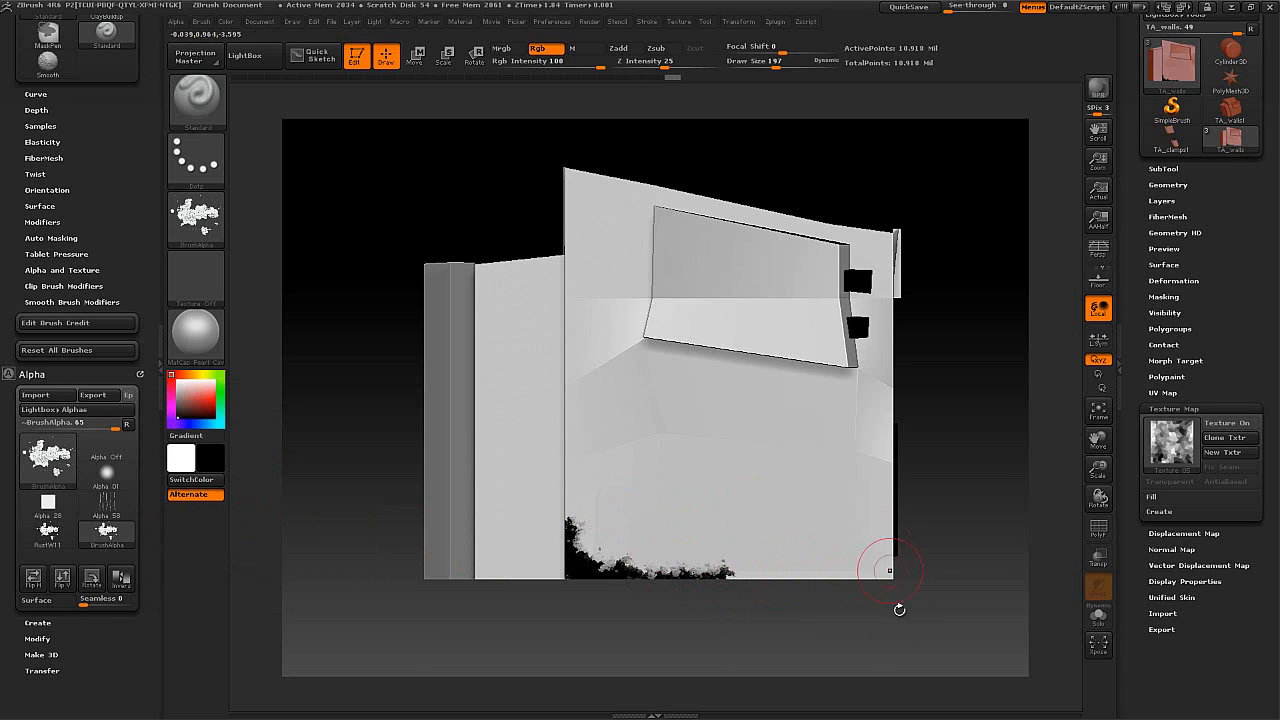
mouse_move(894, 609)
left_mouse_down()
mouse_move(879, 564)
mouse_move(871, 580)
mouse_move(831, 566)
mouse_move(815, 578)
mouse_move(871, 563)
mouse_move(879, 488)
mouse_move(870, 556)
left_mouse_up()
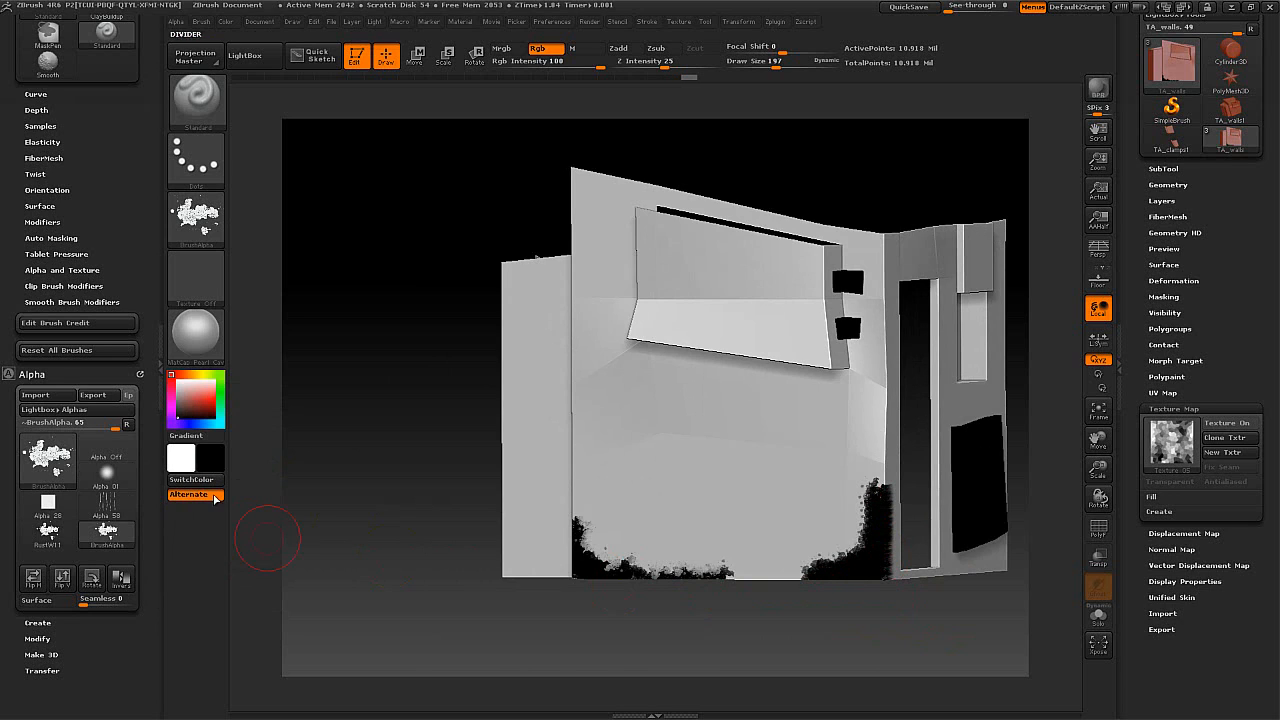
key("v")
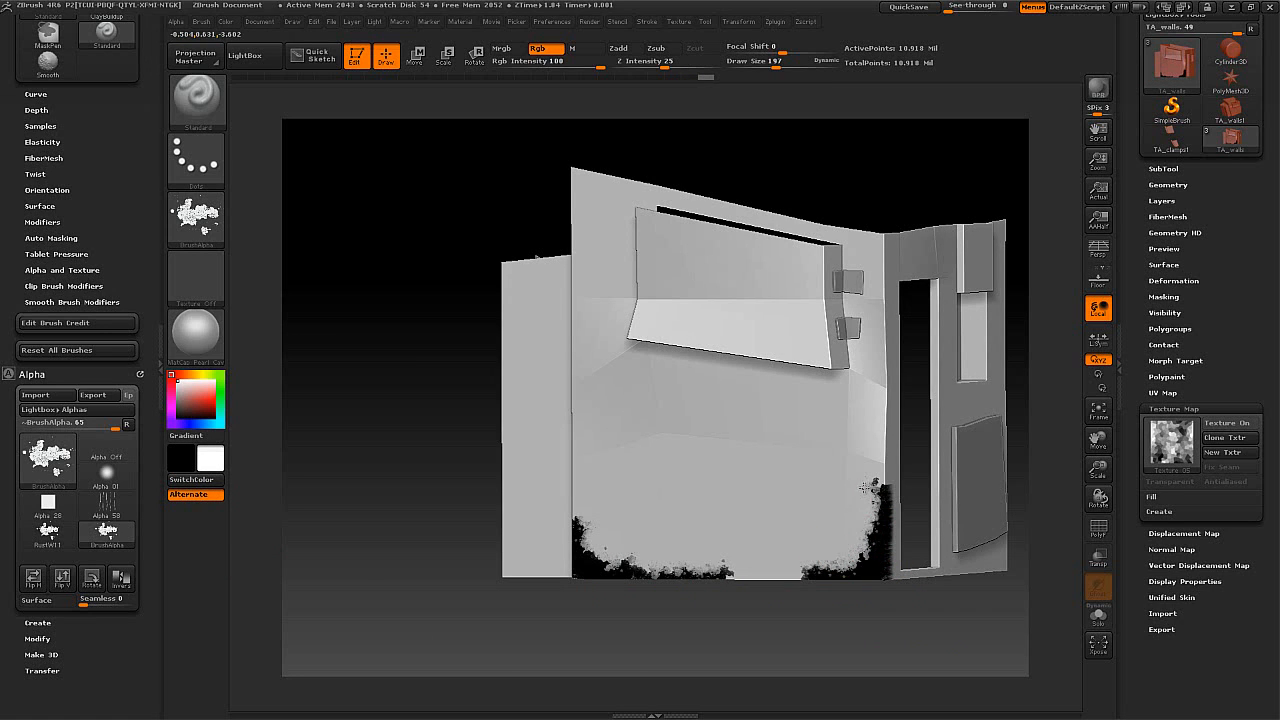
- Fill the gap in the rust along the front wall's bottom edge with black and roughen its upper border with white
left_click_drag(875, 614, 886, 600)
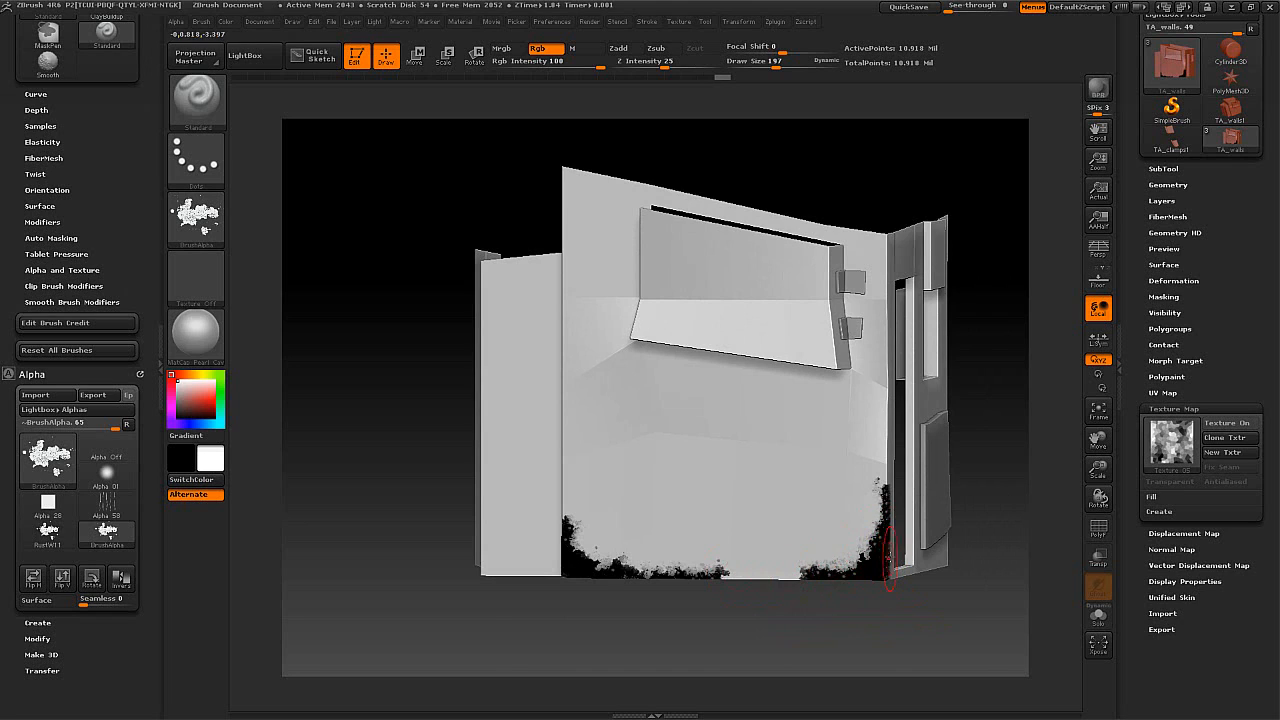
left_click(195, 480)
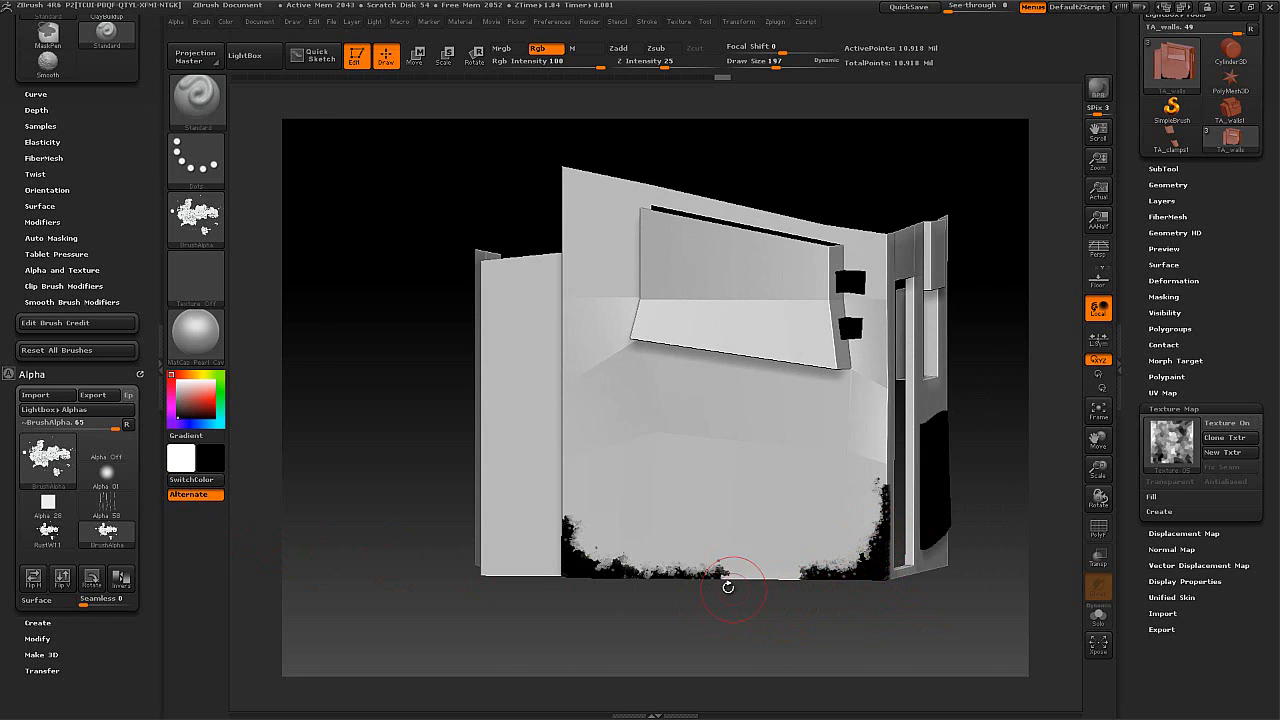
mouse_move(738, 578)
left_mouse_down()
mouse_move(810, 582)
mouse_move(684, 580)
left_mouse_up()
left_click(207, 494)
left_click(207, 481)
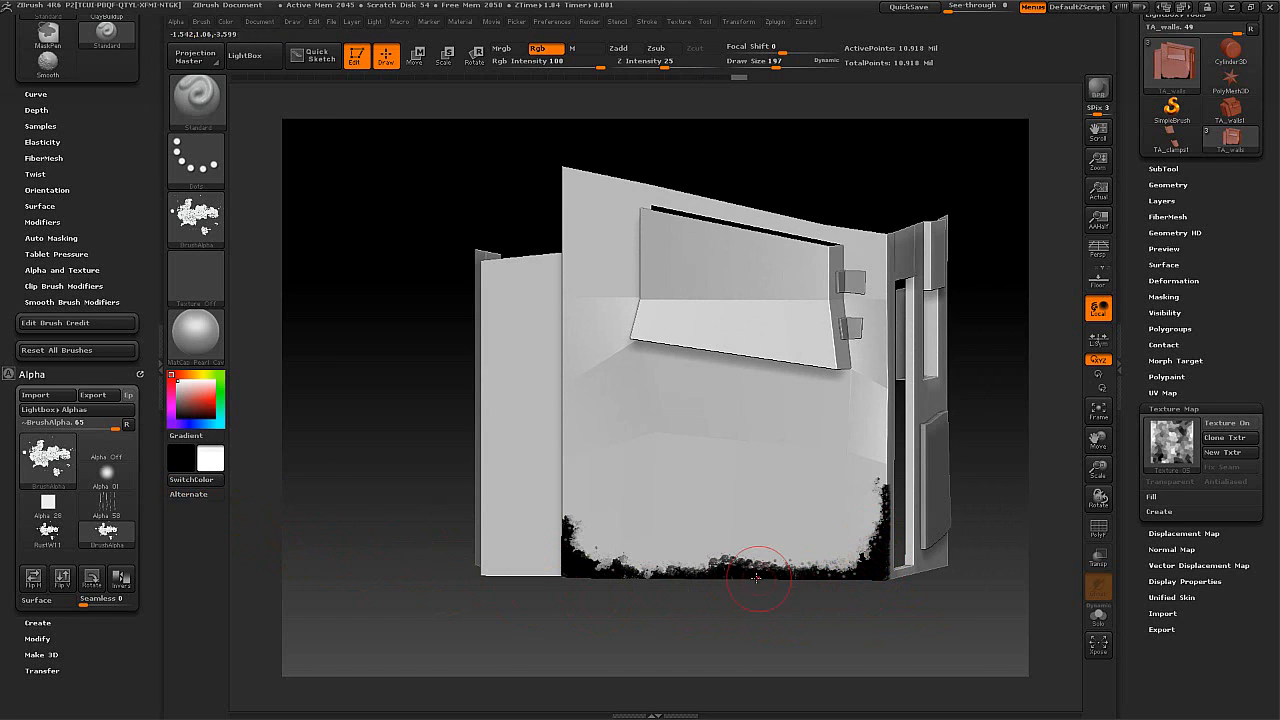
left_click(195, 494)
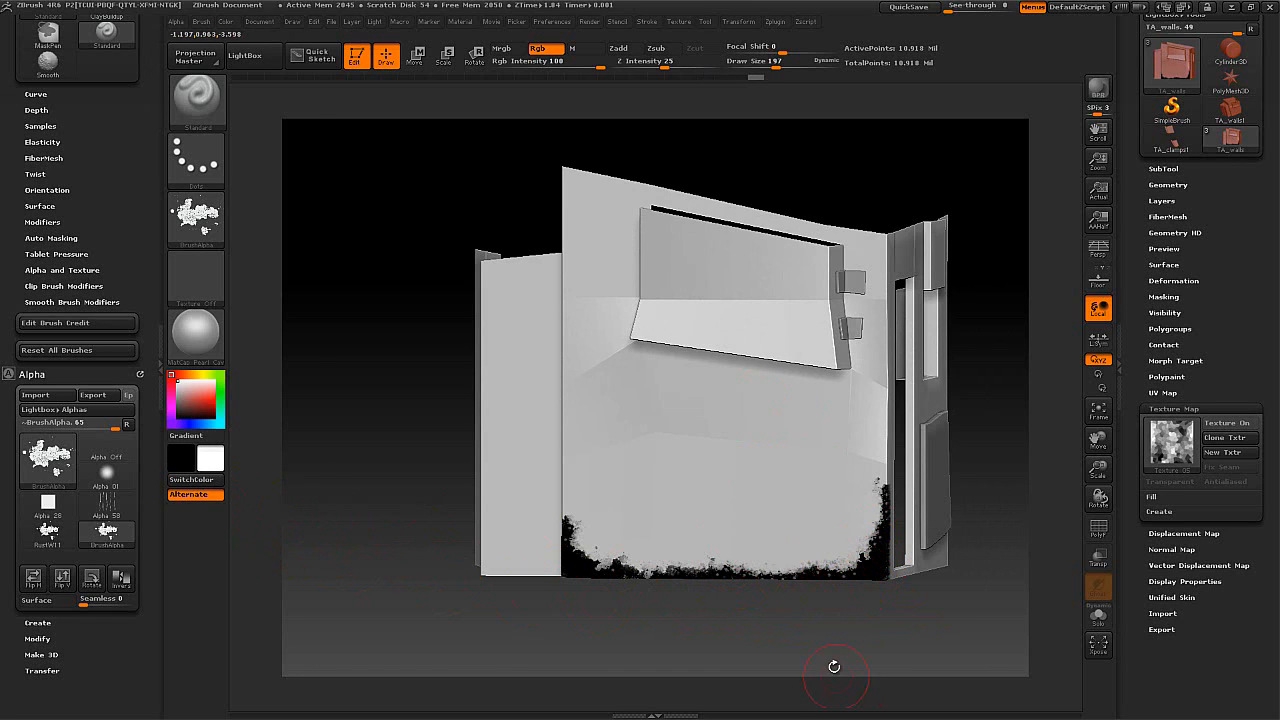
- Paint black rust on the narrow side wall next to the front wall's lower-left corner
left_click_drag(845, 698, 630, 408)
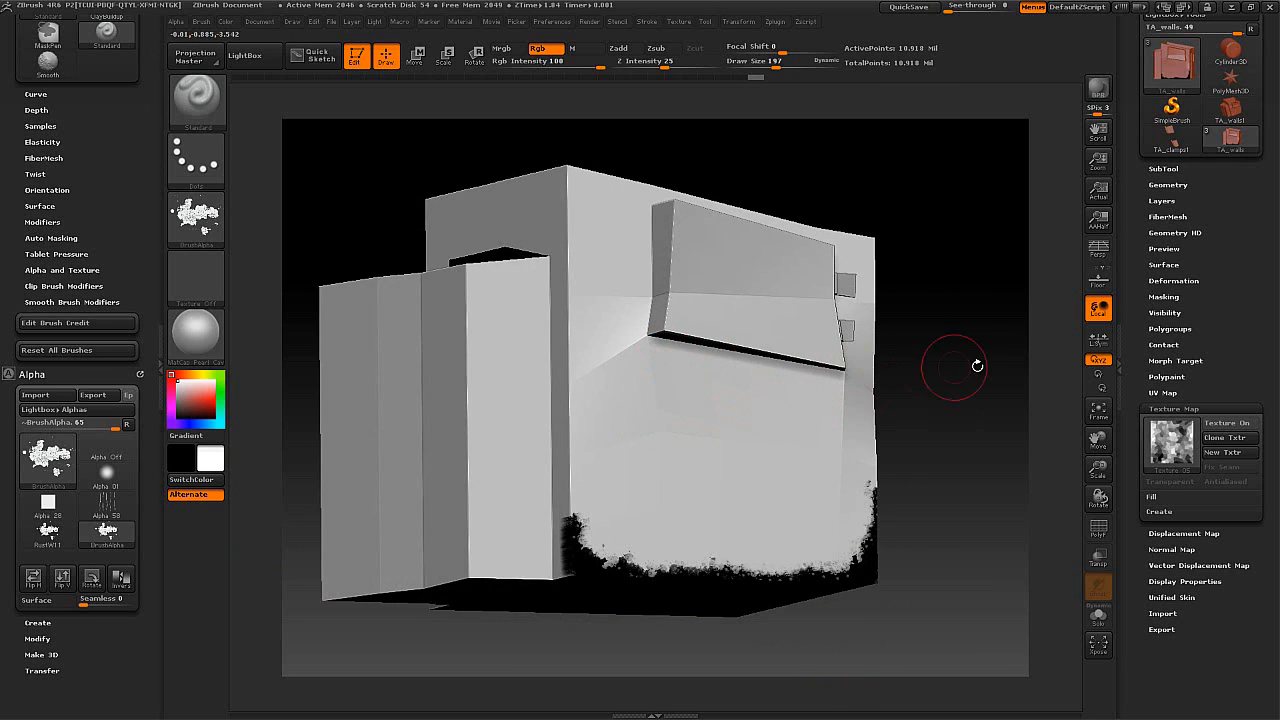
left_click_drag(974, 366, 868, 380)
left_click_drag(574, 637, 826, 346)
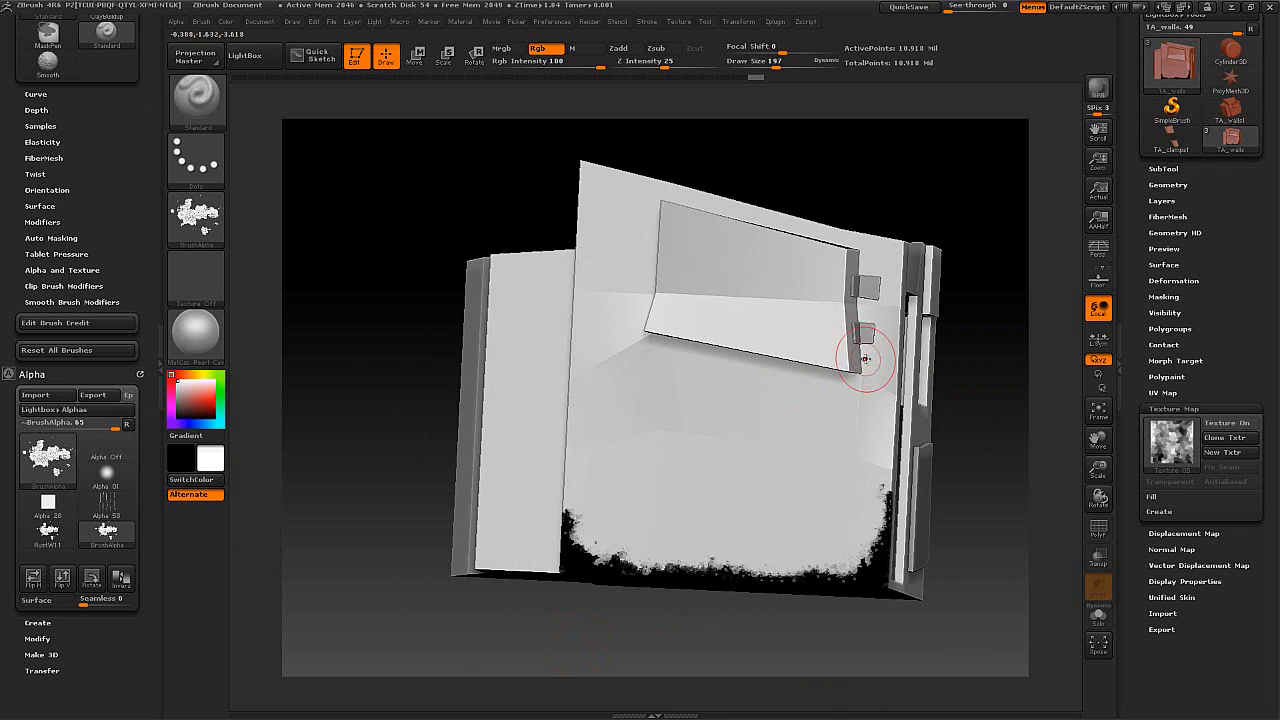
left_click_drag(345, 384, 470, 370)
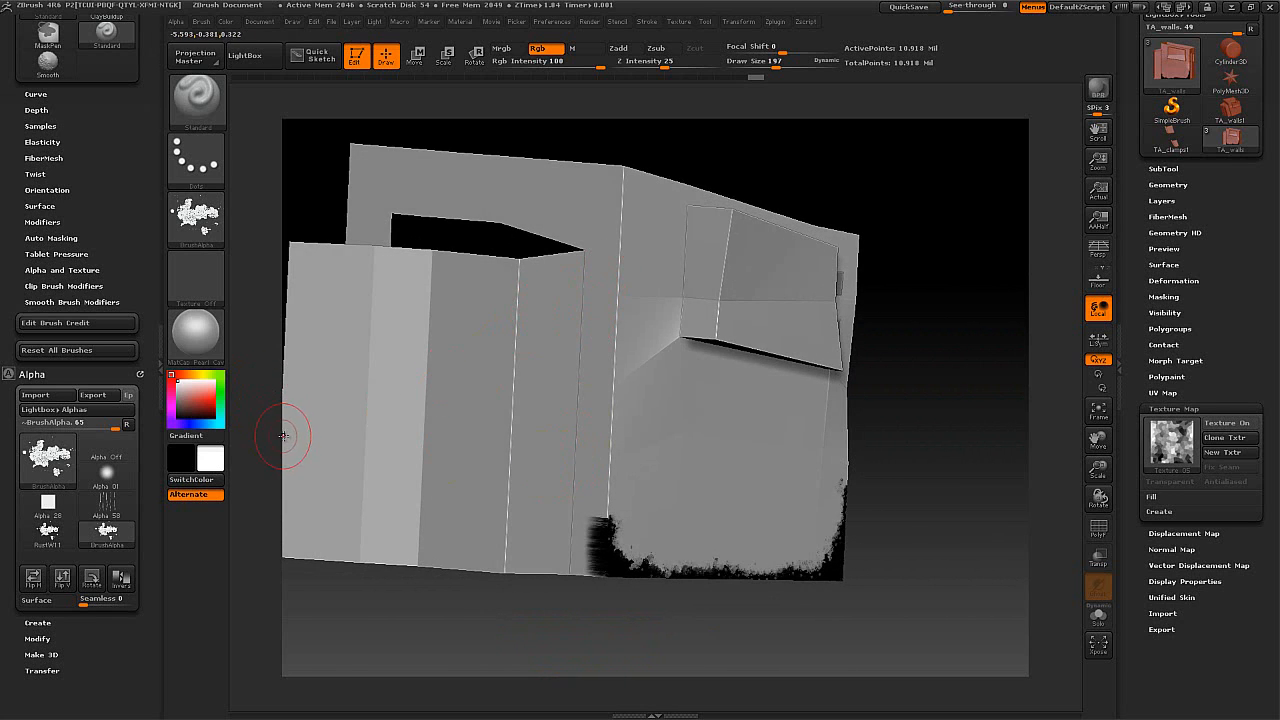
left_click_drag(561, 604, 429, 537)
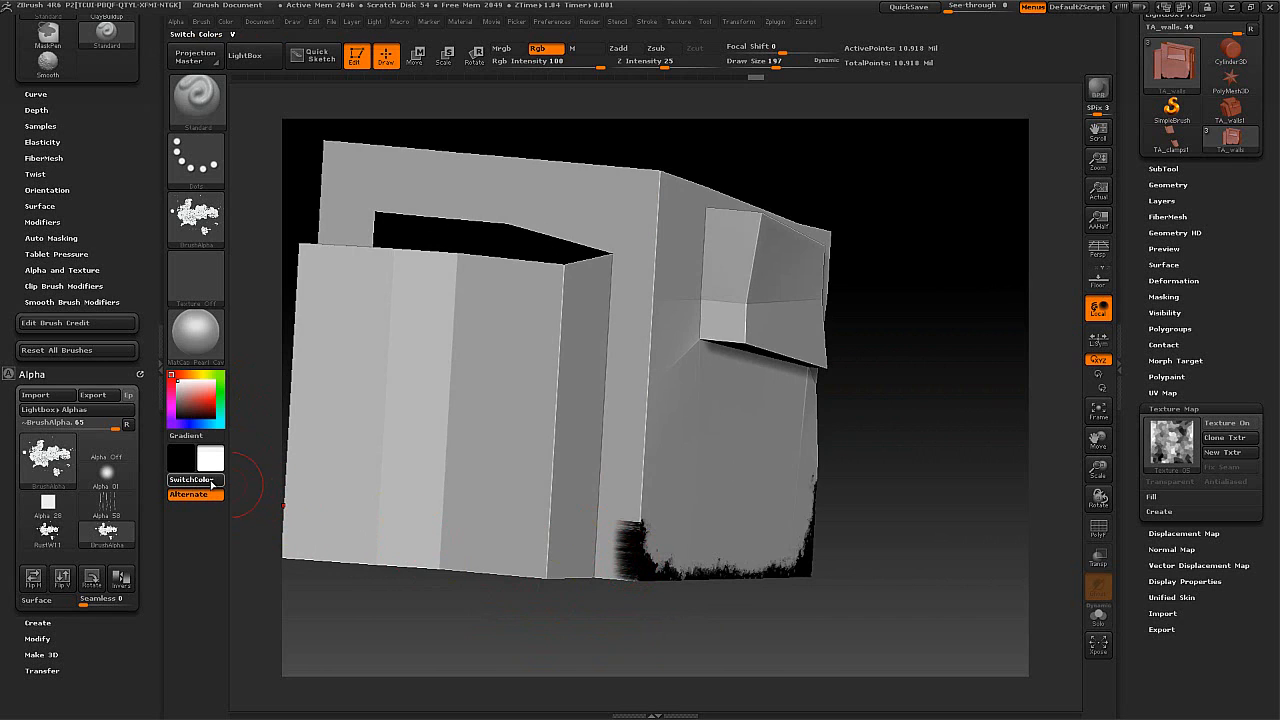
key("v")
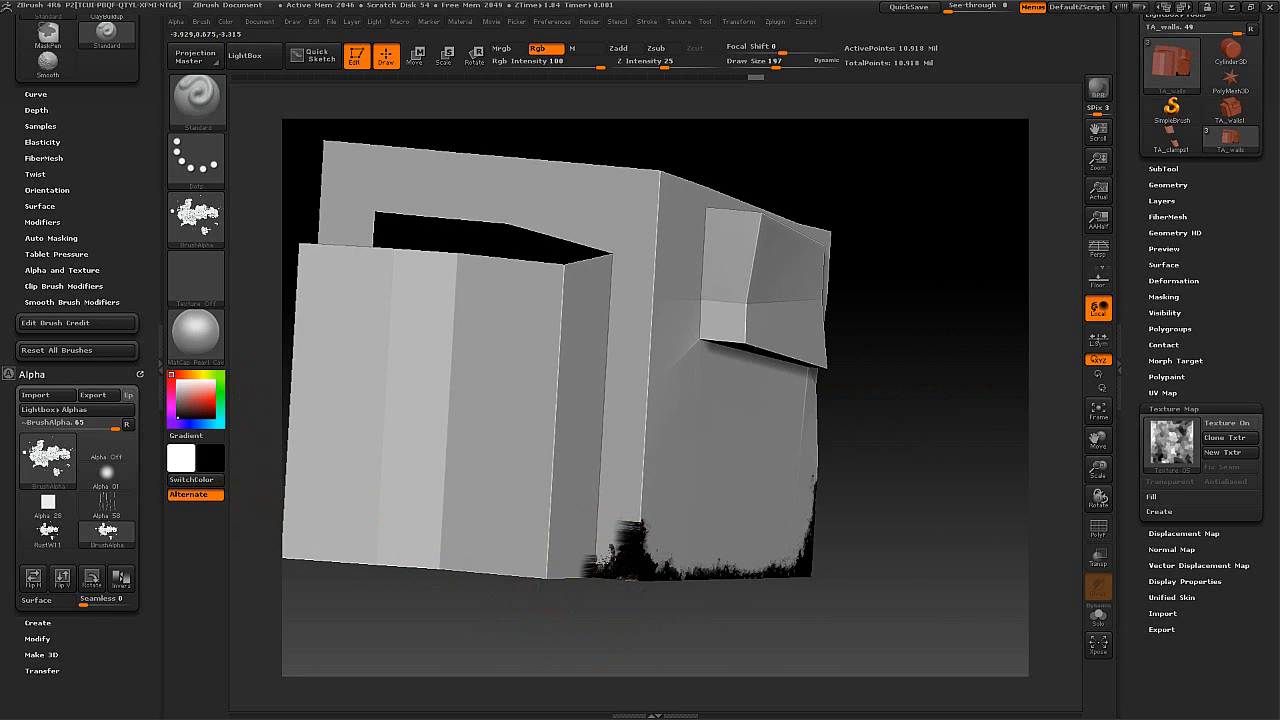
mouse_move(630, 514)
left_mouse_down()
mouse_move(628, 530)
mouse_move(638, 520)
left_mouse_up()
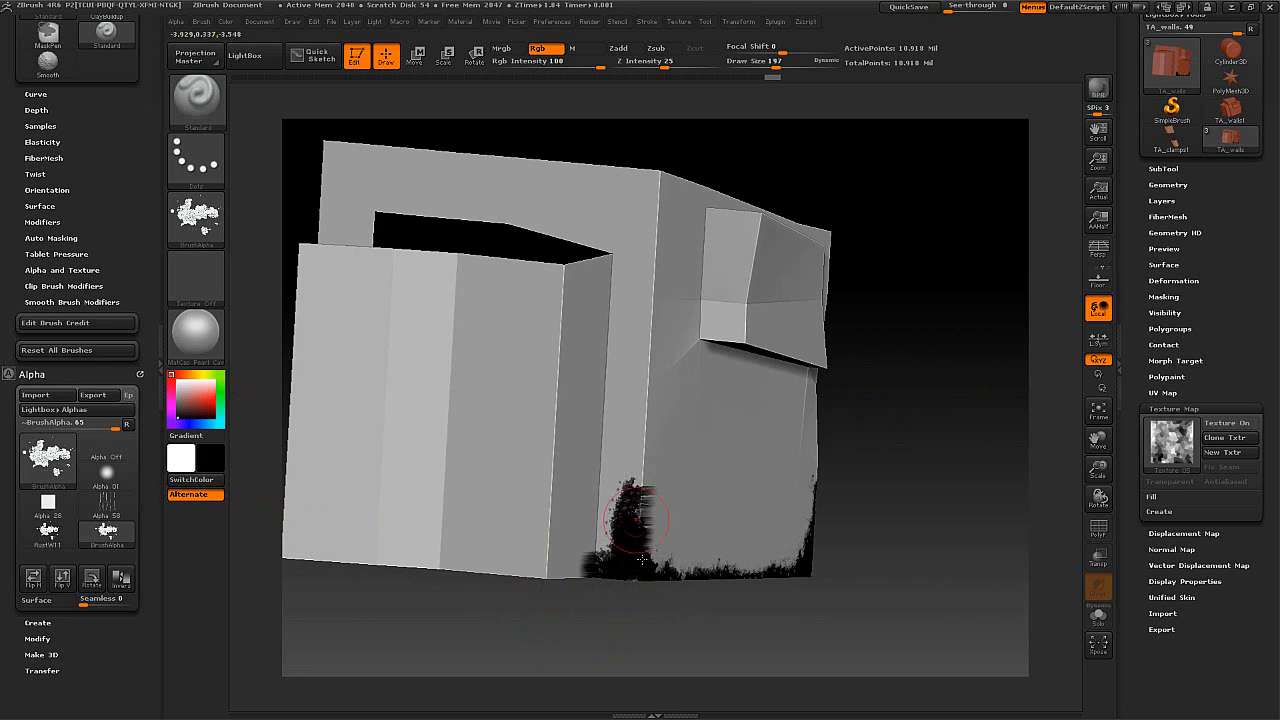
- Mask the front wall beside the lower-left corner, unmask the overspill on the side wall, and refine the mask's edge at draw size 62
mouse_move(622, 591)
left_mouse_down()
mouse_move(677, 534)
mouse_move(662, 526)
mouse_move(647, 547)
mouse_move(689, 577)
mouse_move(700, 420)
mouse_move(650, 370)
mouse_move(711, 597)
mouse_move(638, 444)
left_mouse_up()
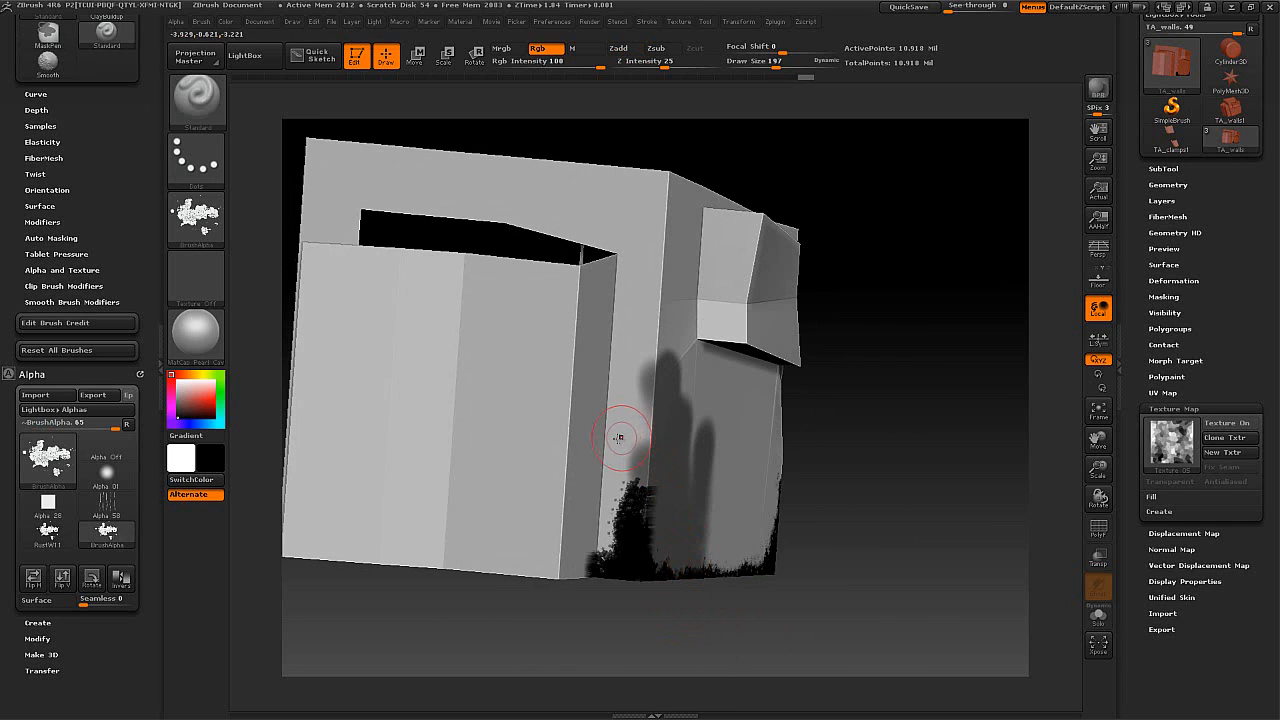
key("ctrl")
key("ctrl")
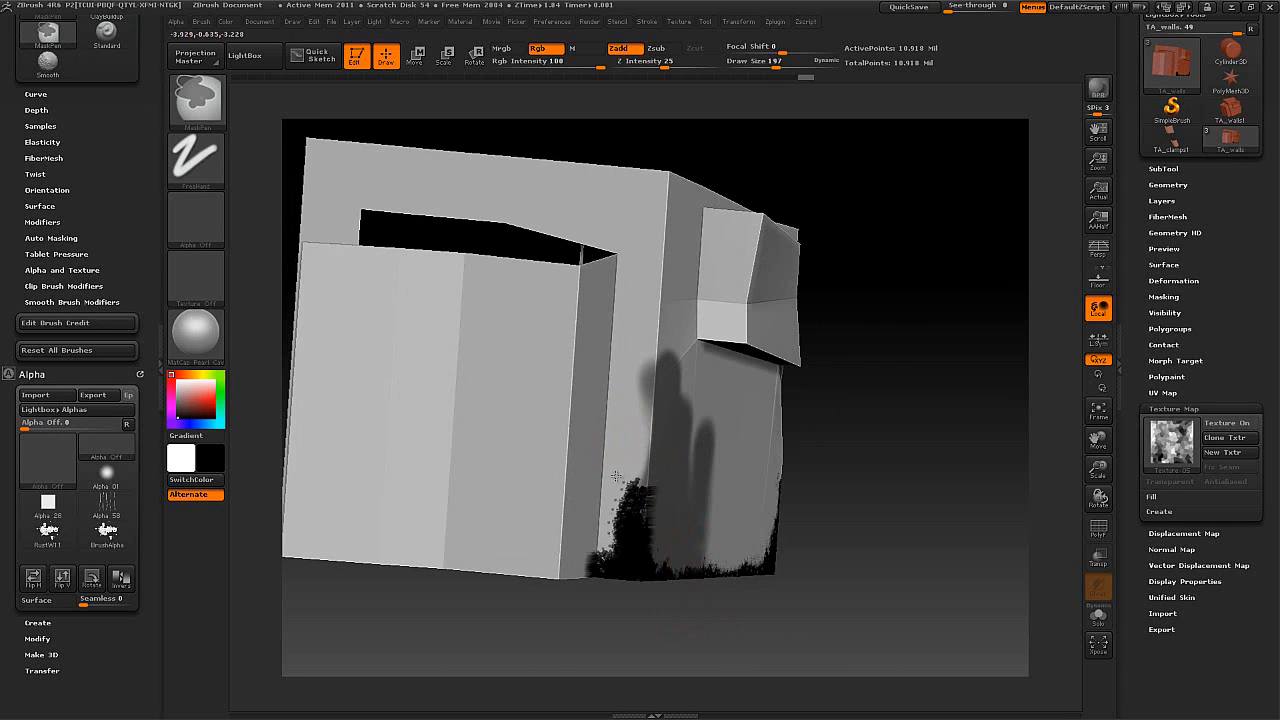
left_click_drag(623, 387, 625, 411)
left_click_drag(623, 471, 663, 537)
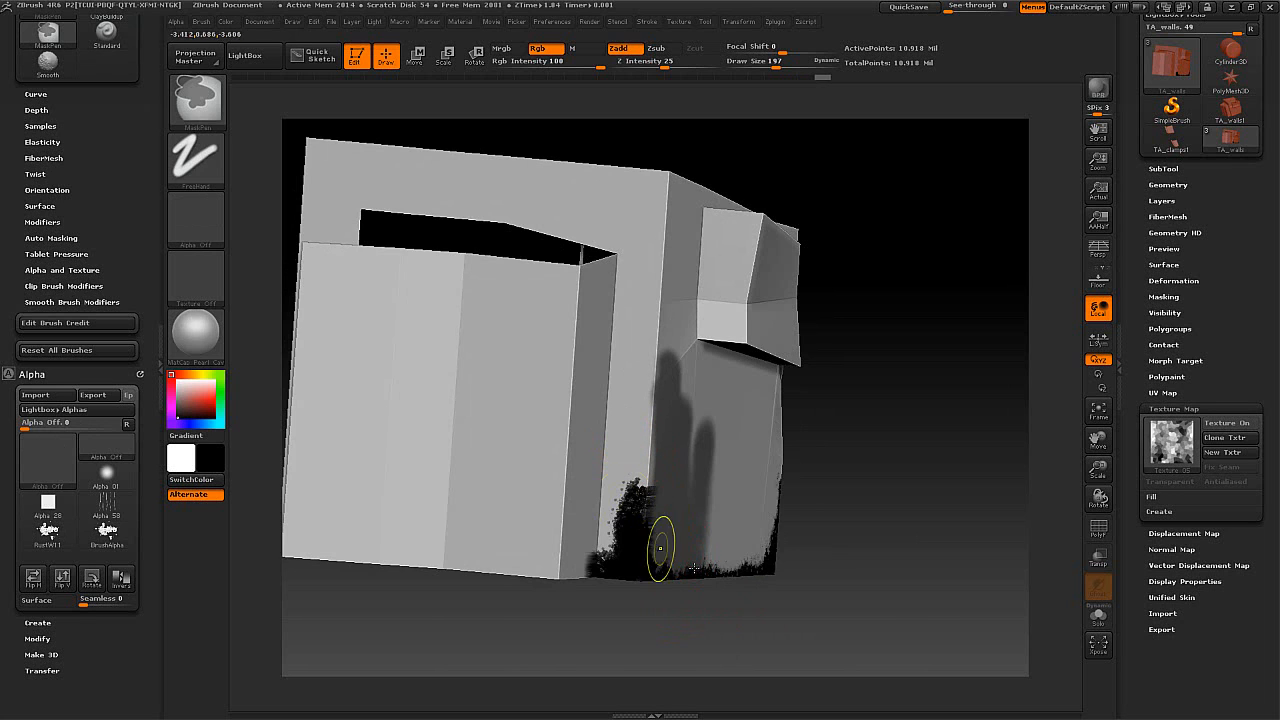
mouse_move(685, 582)
left_mouse_down()
mouse_move(735, 596)
mouse_move(725, 605)
mouse_move(575, 414)
left_mouse_up()
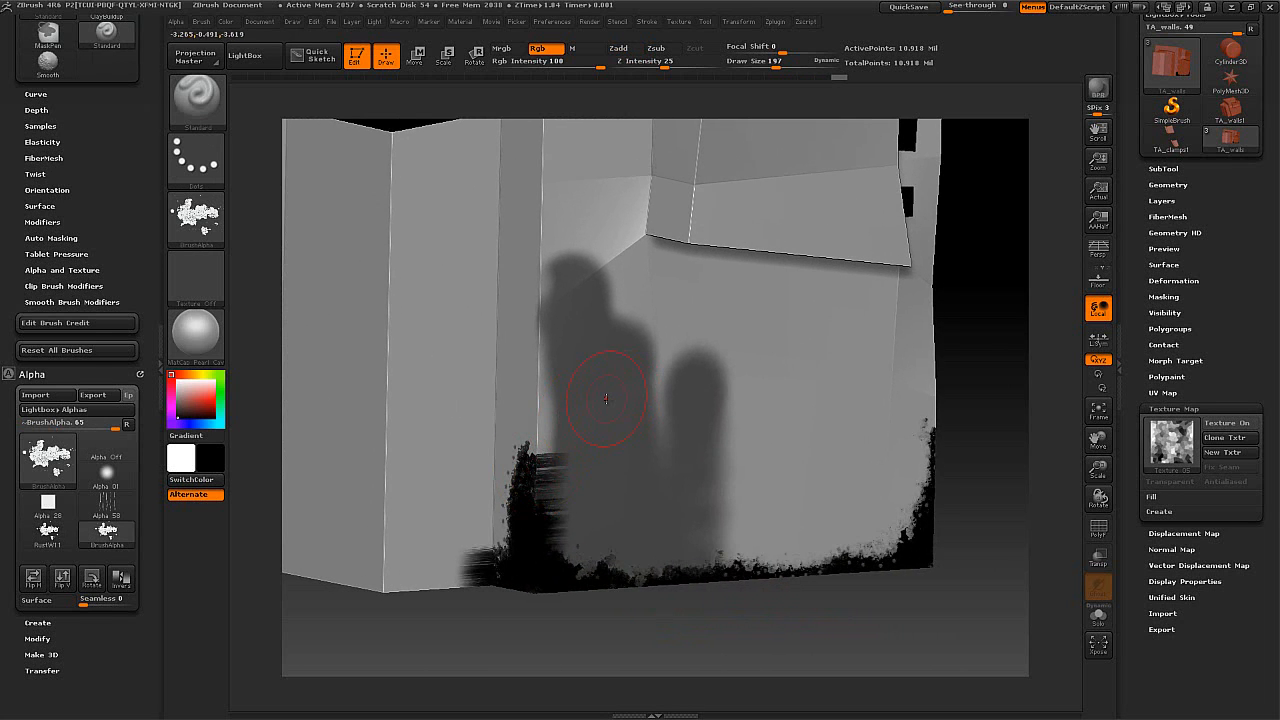
key("space")
key("ctrl")
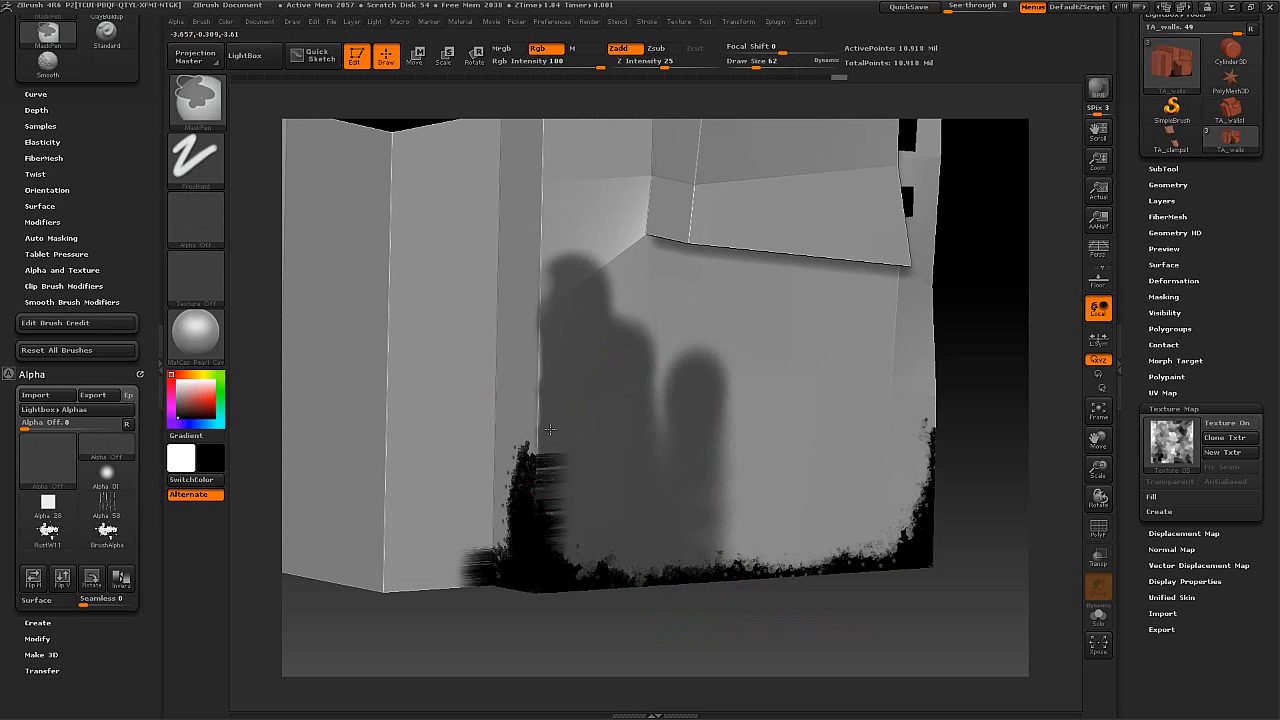
left_click_drag(644, 605, 600, 610)
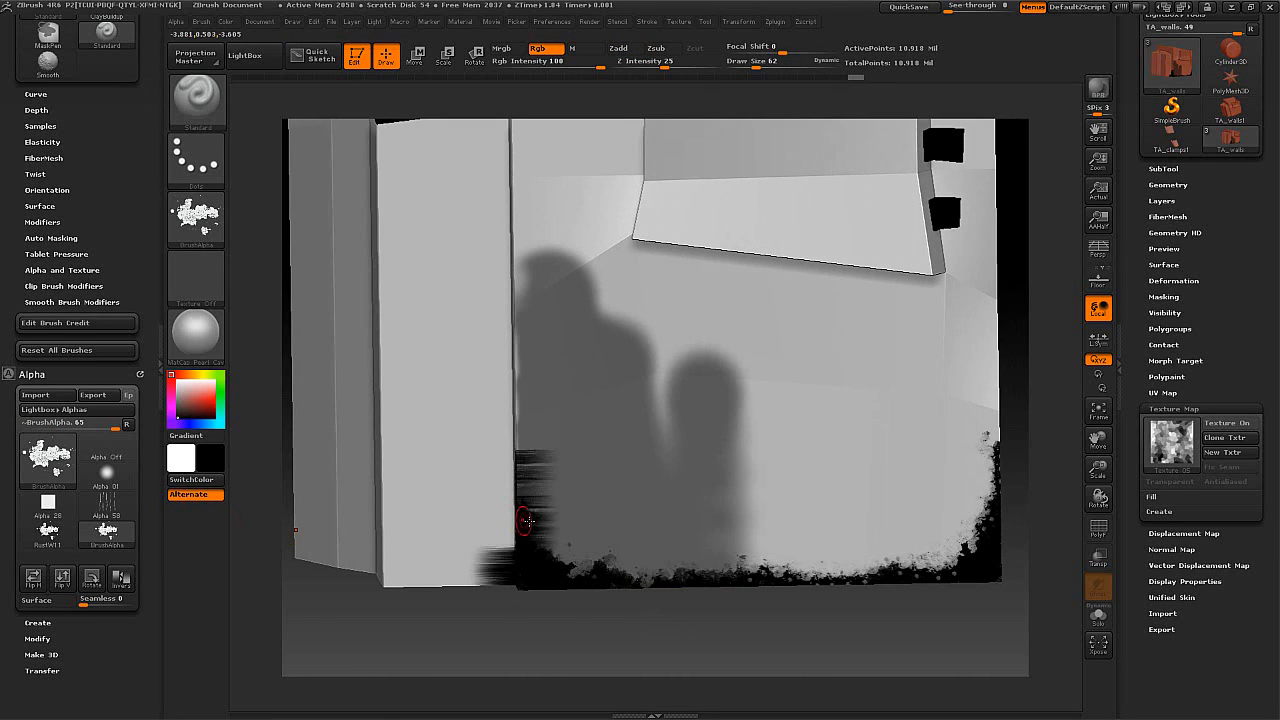
- Extend the black rust up the side wall's corner edge, raising the draw size to 186 to widen it
left_click_drag(534, 623, 590, 505)
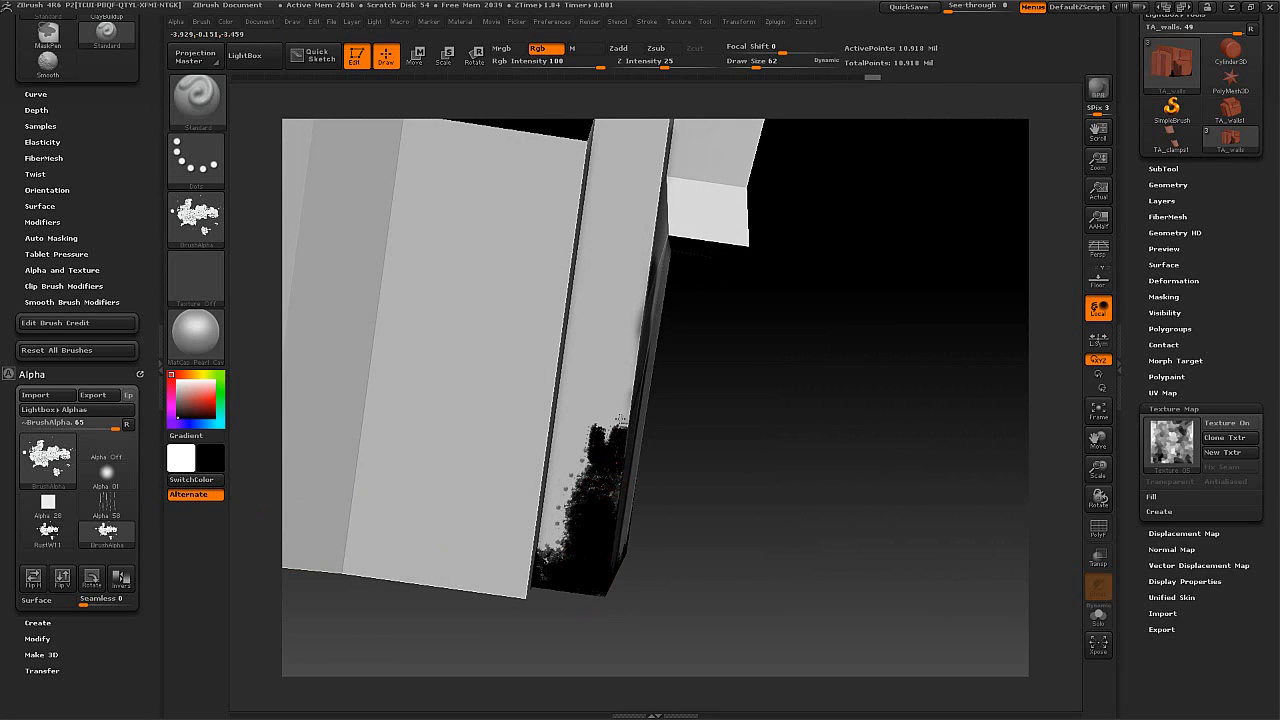
left_click_drag(626, 400, 621, 467)
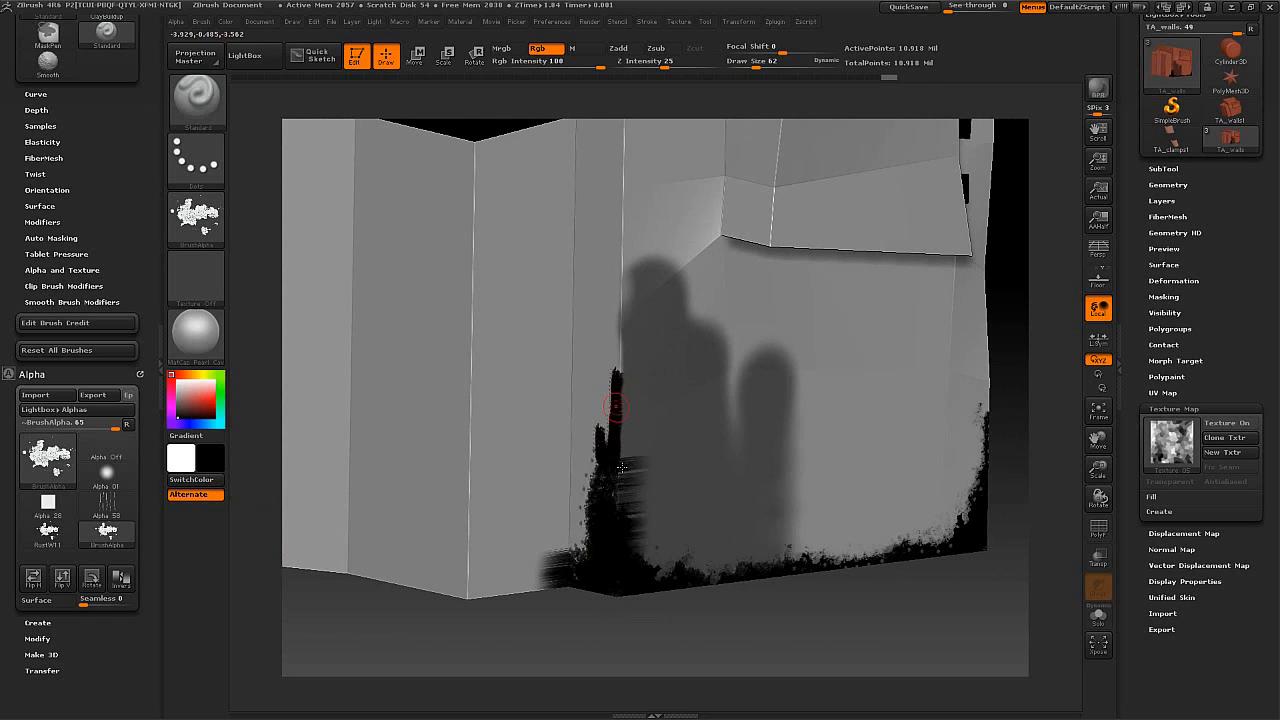
left_click_drag(719, 588, 689, 434)
key("space")
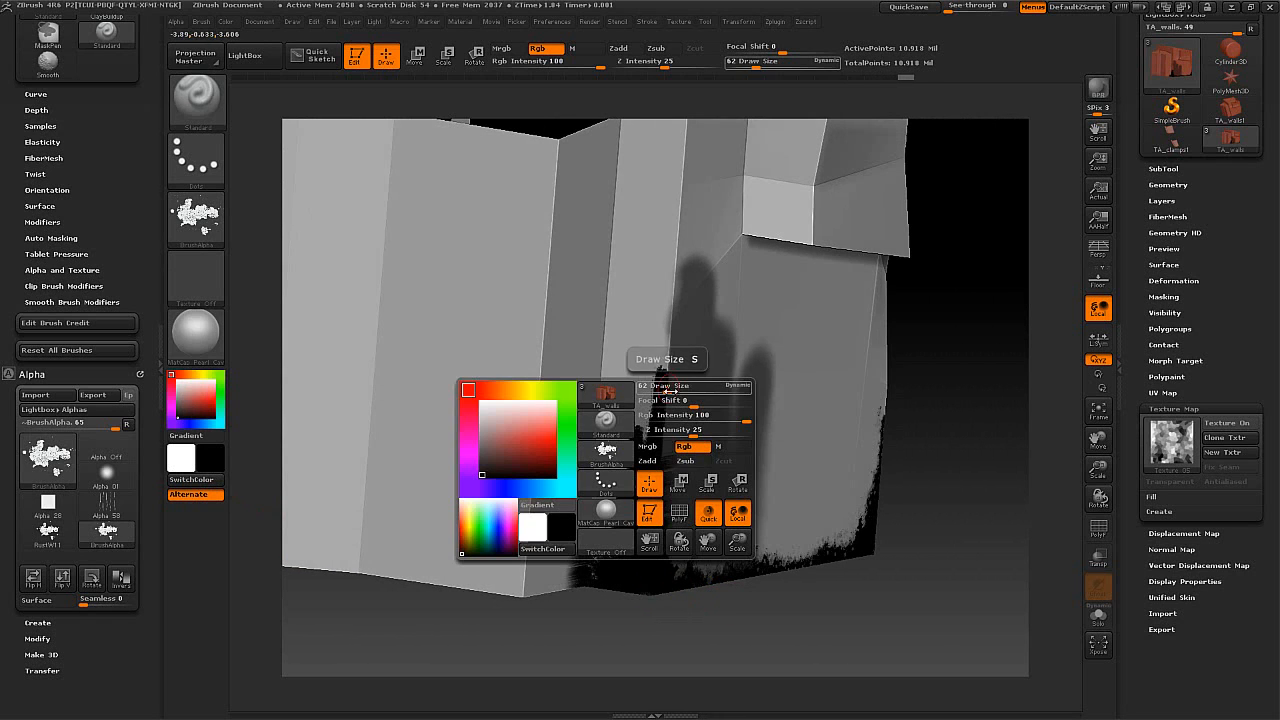
mouse_move(672, 386)
left_mouse_down()
mouse_move(698, 389)
mouse_move(652, 378)
left_mouse_up()
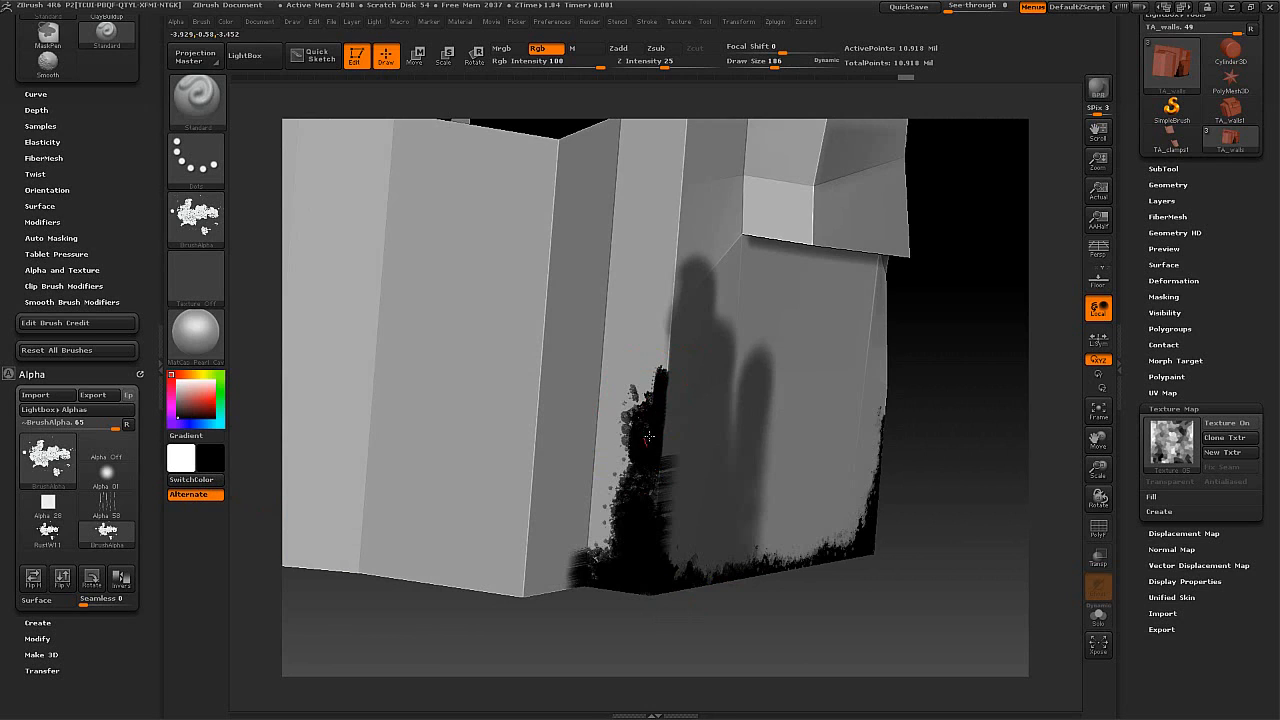
mouse_move(648, 437)
left_mouse_down()
mouse_move(657, 366)
mouse_move(637, 528)
mouse_move(582, 576)
left_mouse_up()
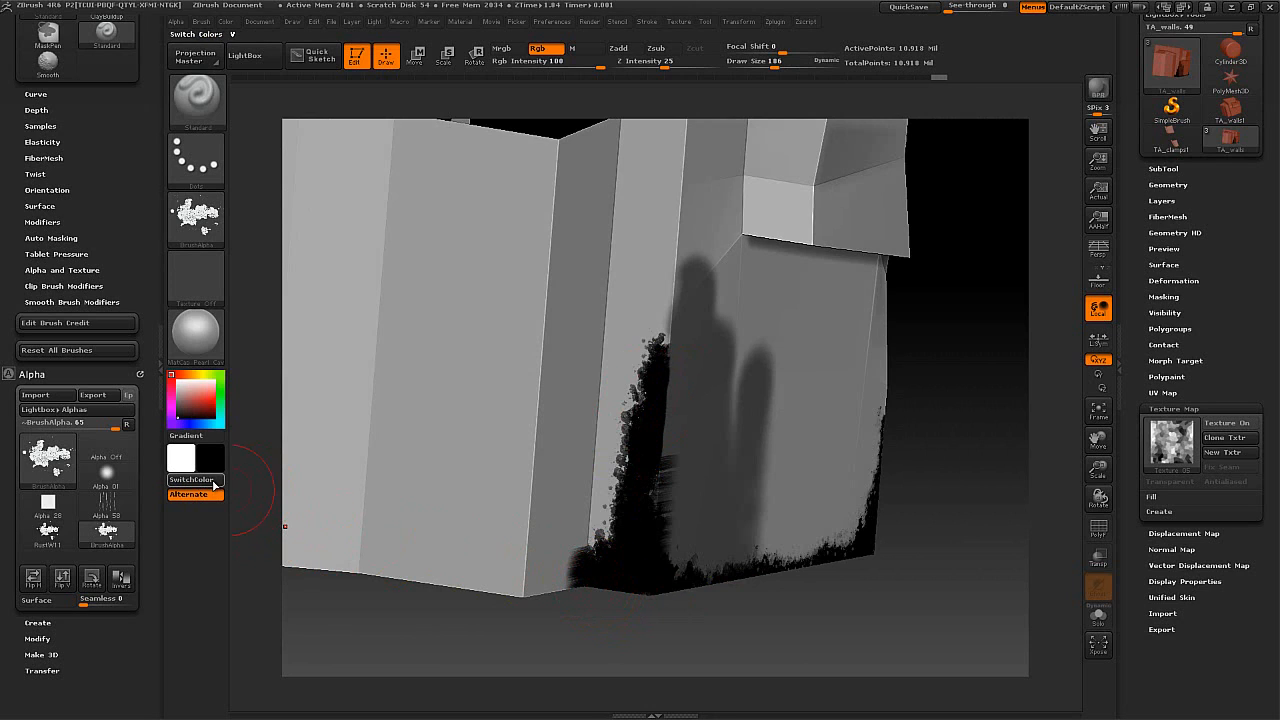
- Erode the outer edge of the side wall's rust with white
key("v")
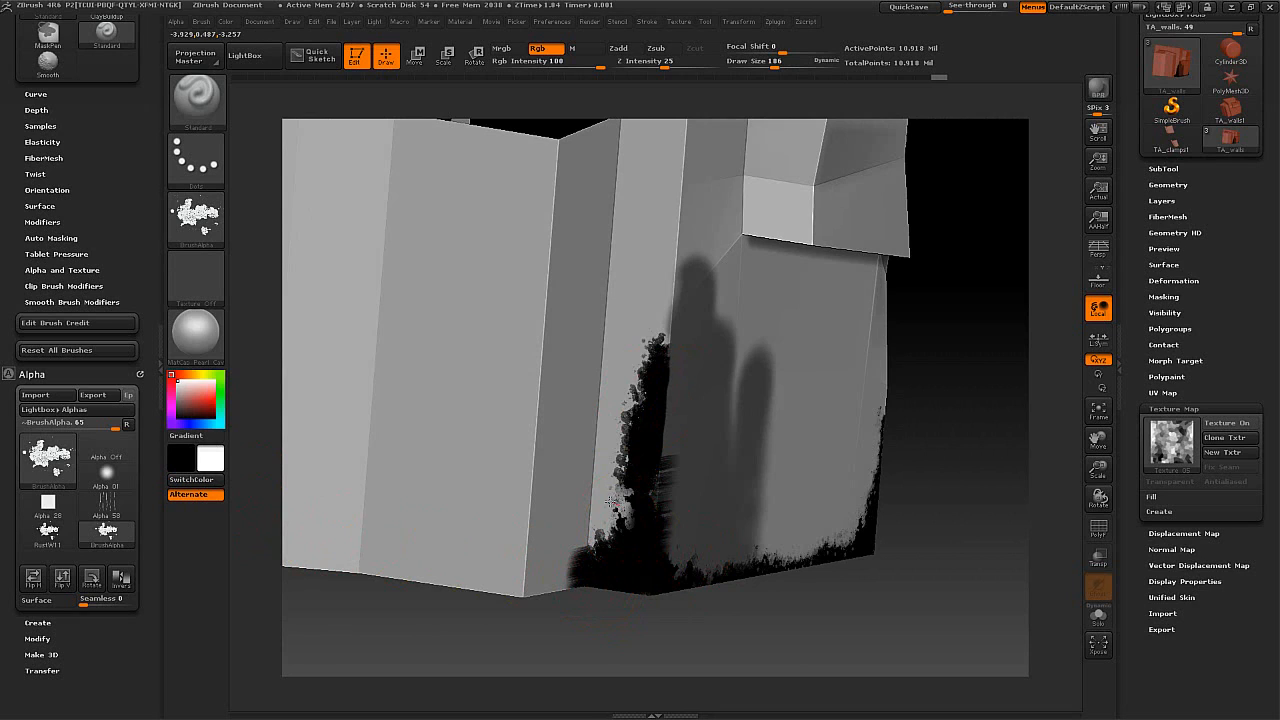
mouse_move(612, 500)
left_mouse_down()
mouse_move(646, 405)
mouse_move(631, 387)
mouse_move(627, 405)
mouse_move(645, 325)
left_mouse_up()
left_click_drag(616, 519, 624, 447)
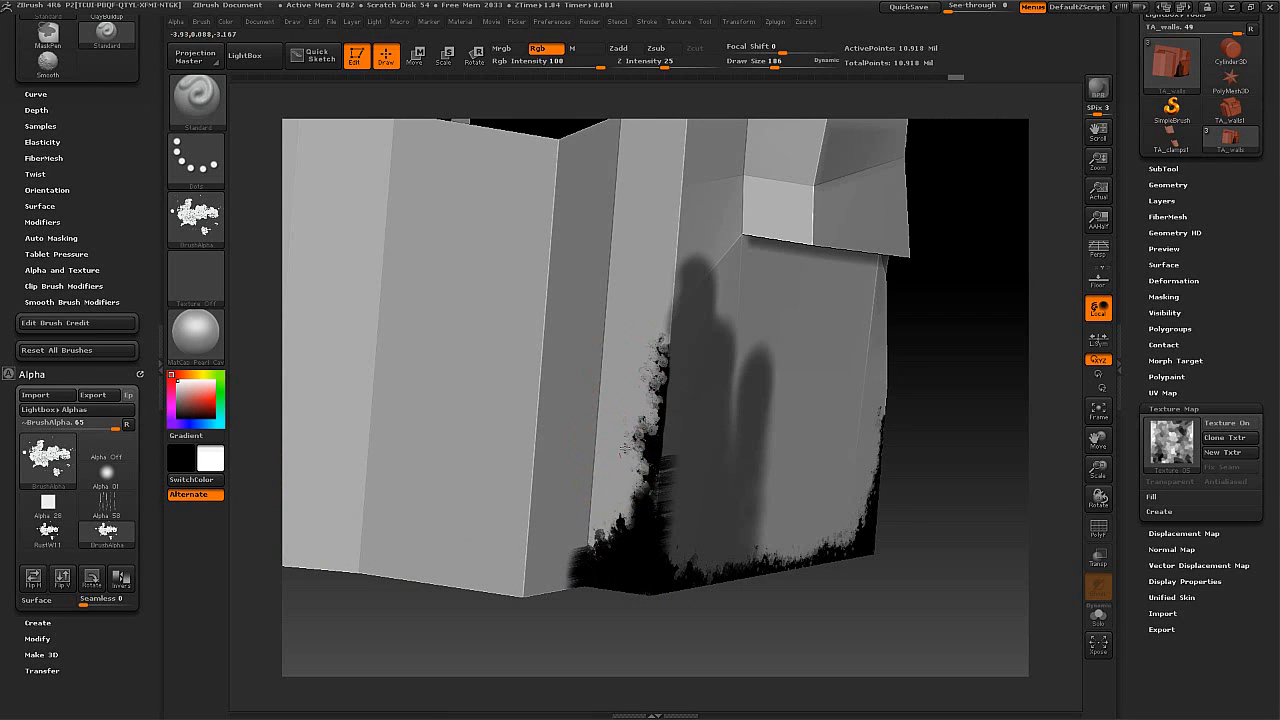
- Clear the front wall's mask, mask the side wall's rusted strip, and unmask the overspill on the front wall at draw size 122
left_click_drag(956, 621, 793, 596)
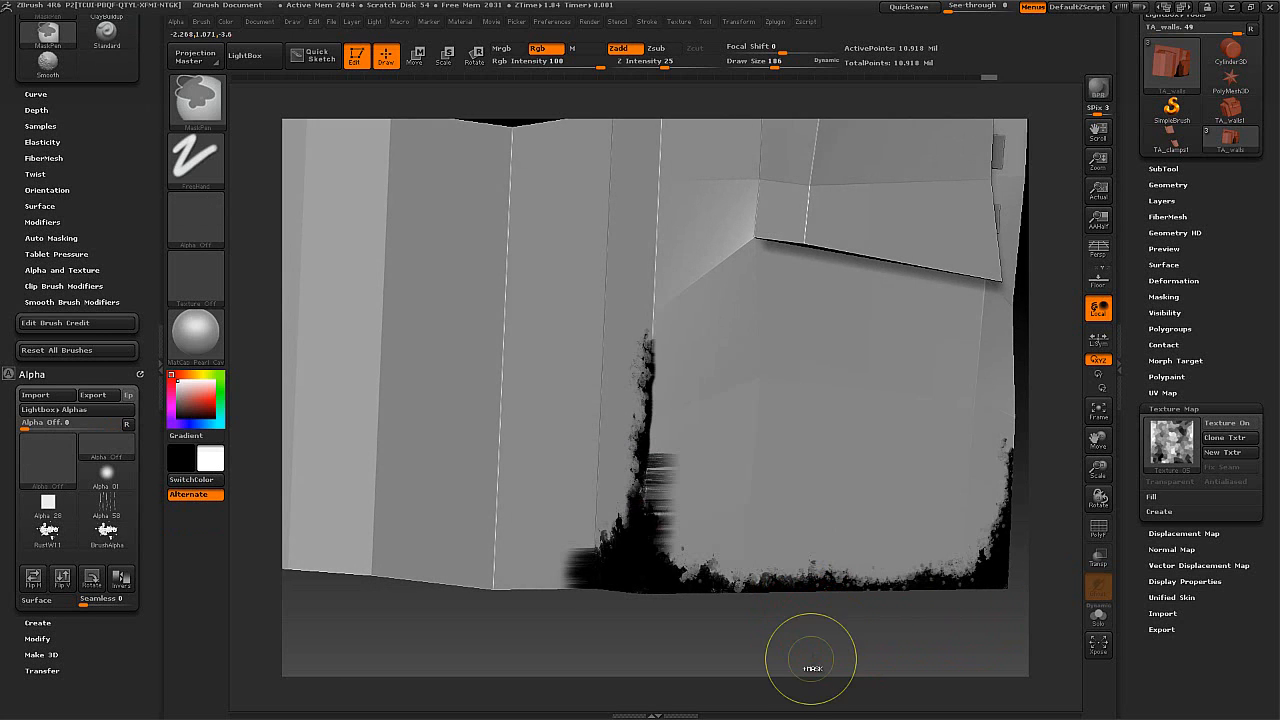
left_click_drag(690, 645, 650, 630)
mouse_move(630, 520)
left_mouse_down()
mouse_move(615, 400)
mouse_move(645, 290)
mouse_move(557, 366)
left_mouse_up()
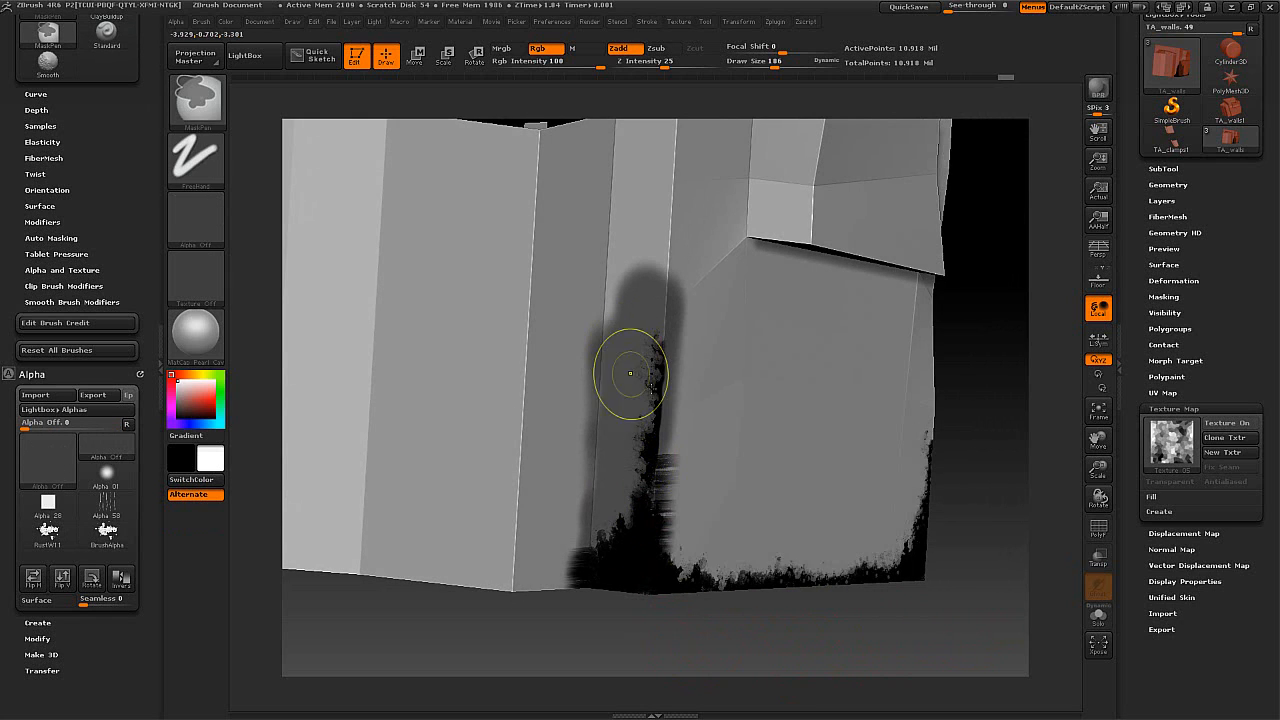
mouse_move(838, 604)
left_mouse_down()
mouse_move(825, 603)
mouse_move(840, 608)
left_mouse_up()
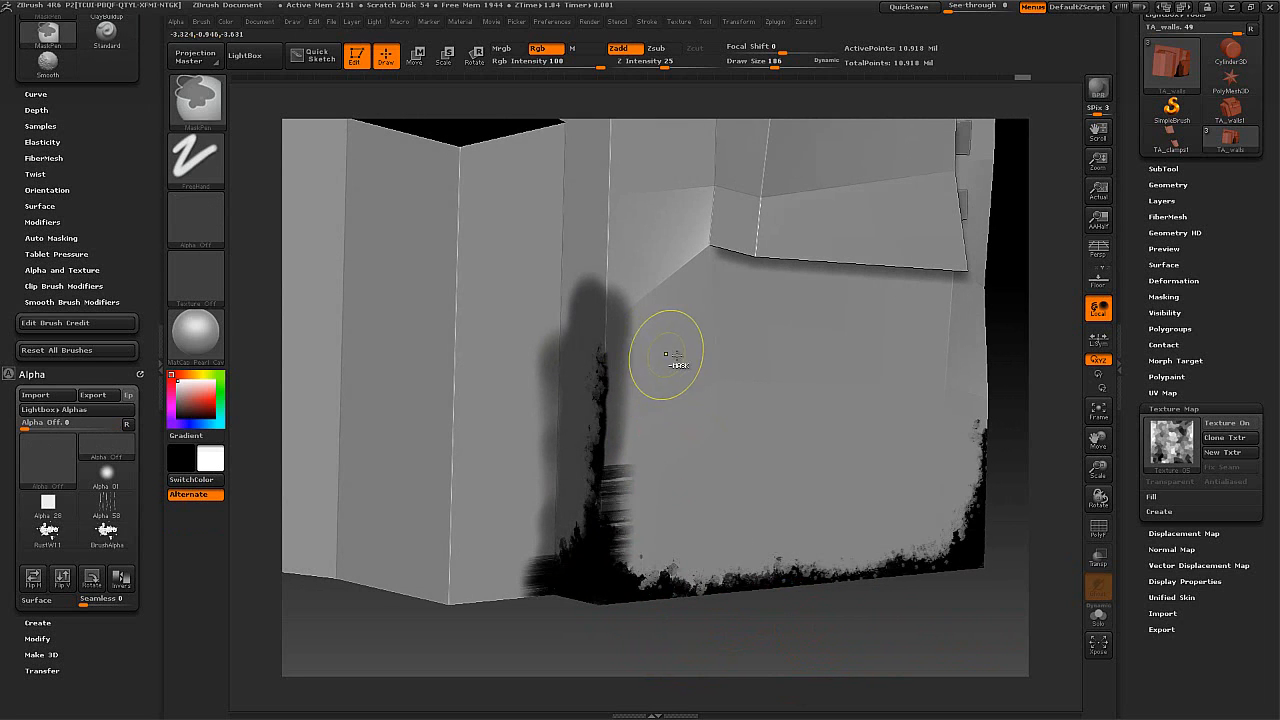
key("space")
left_click_drag(690, 356, 672, 357)
key("ctrl")
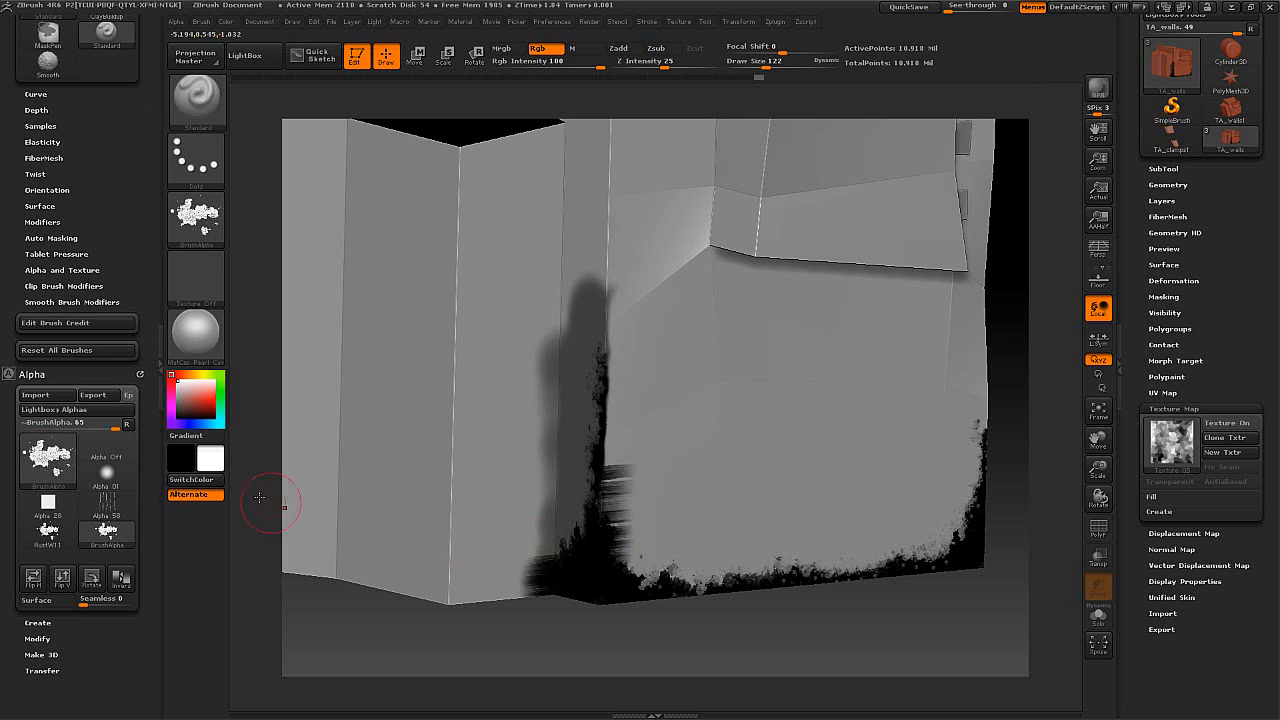
- Paint black rust up the front wall's lower-left corner edge, covering the streaks beside the masked strip
left_click(205, 479)
mouse_move(616, 541)
left_mouse_down()
mouse_move(625, 478)
mouse_move(610, 523)
mouse_move(618, 441)
left_mouse_up()
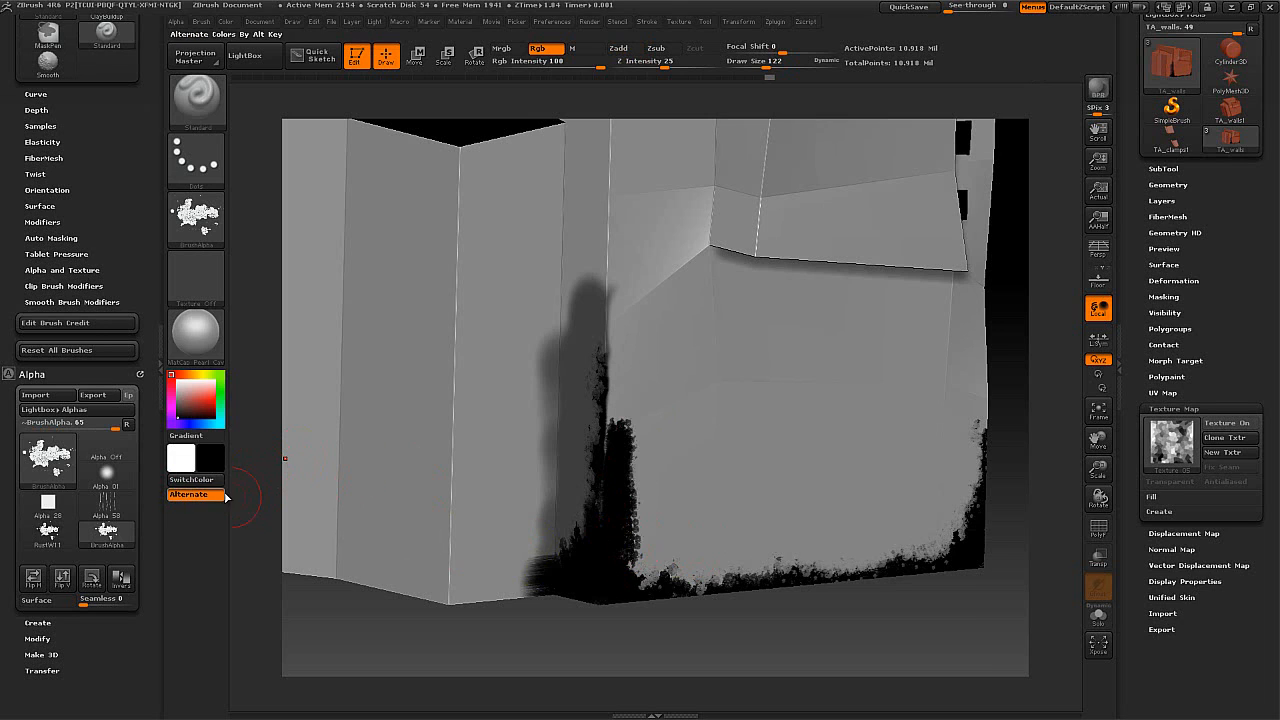
key("ctrl")
left_click_drag(634, 541, 650, 536)
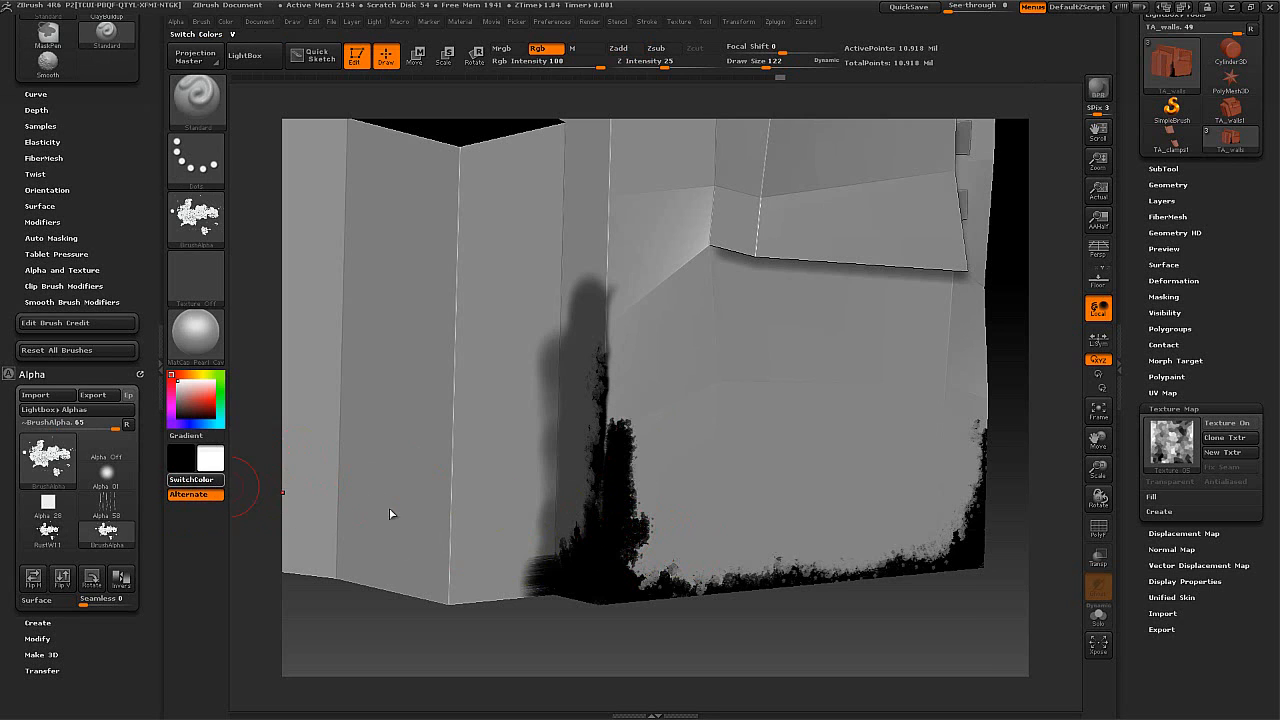
- Erode the inner edge of the front wall's lower-left corner rust with white
key("v")
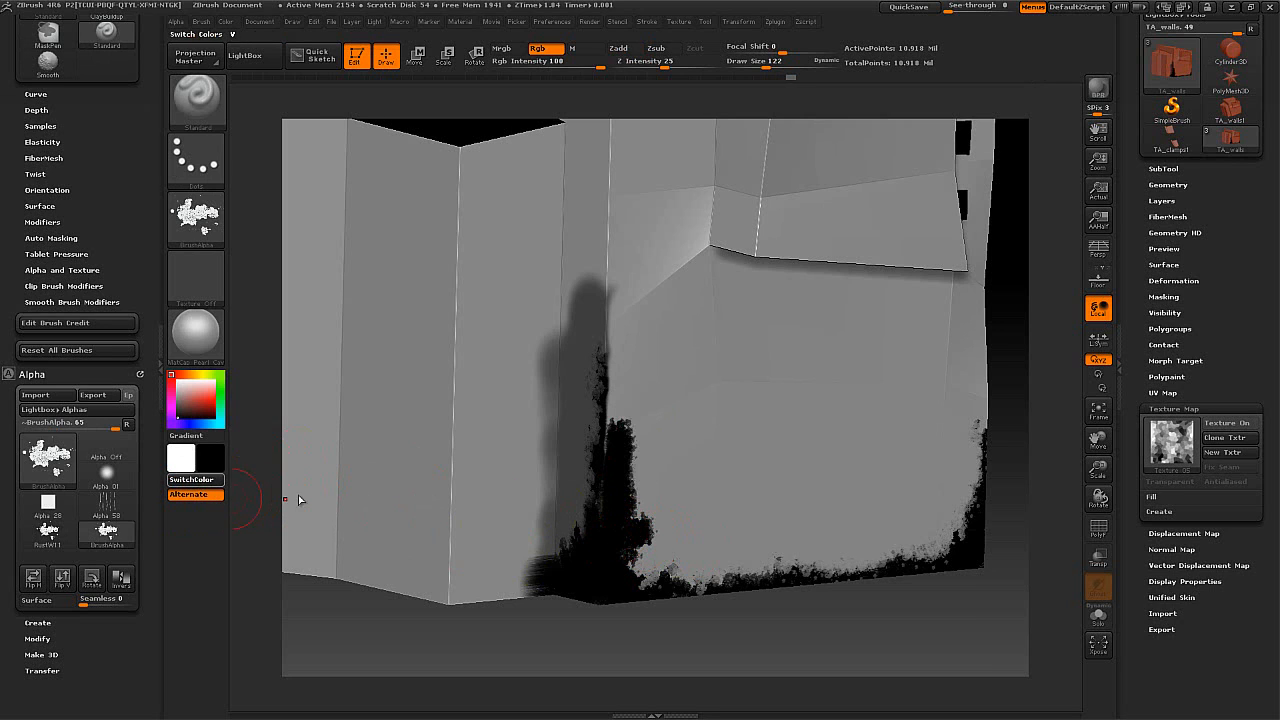
left_click(194, 480)
left_click_drag(628, 511, 625, 422)
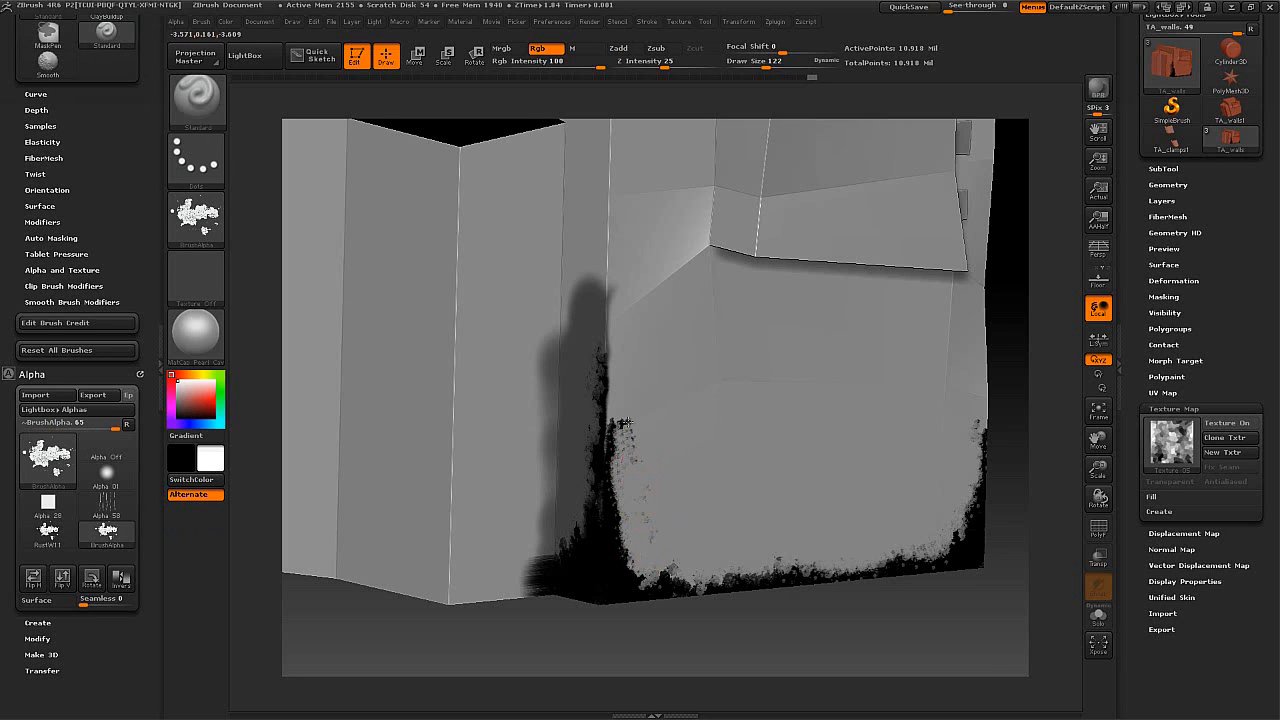
key("super")
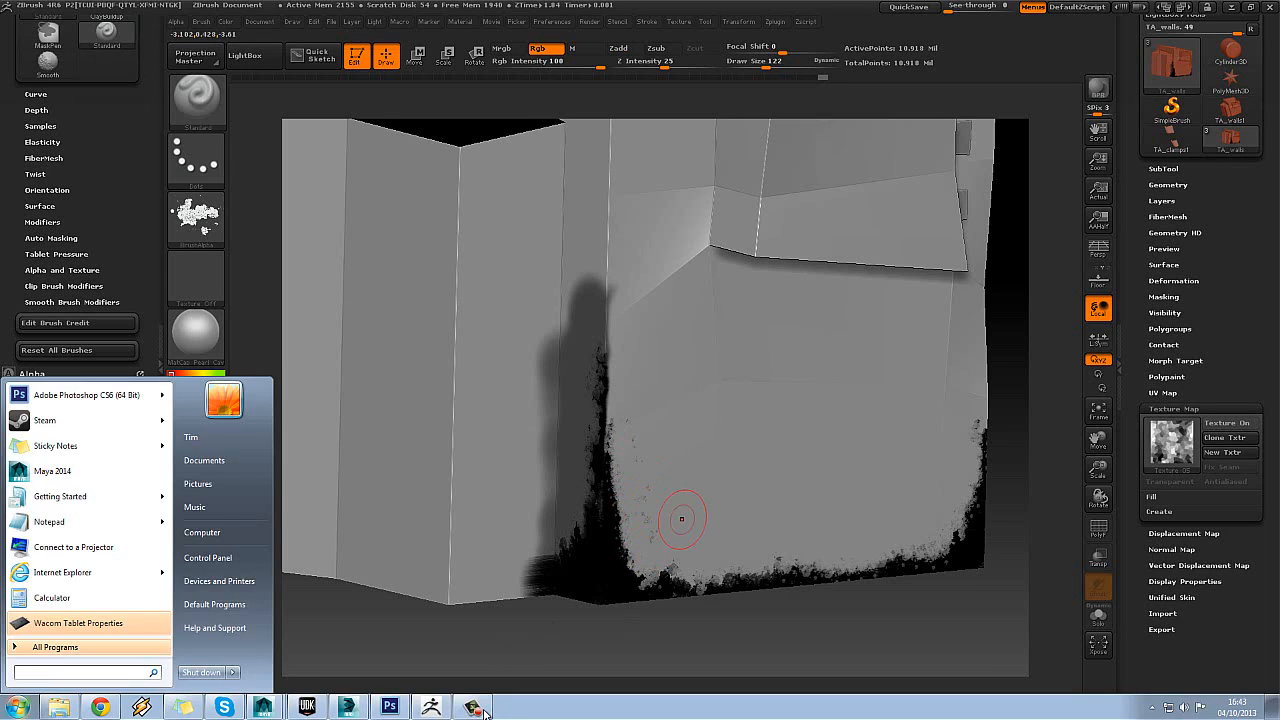
left_click(483, 709)
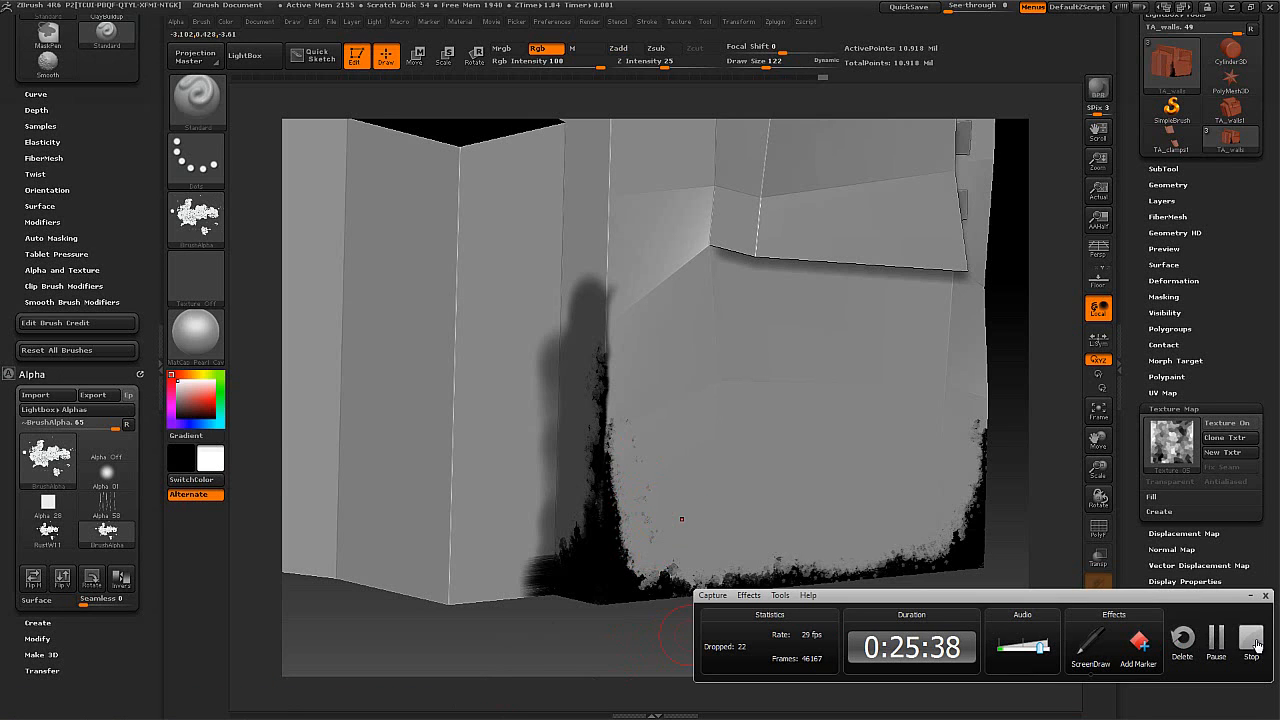